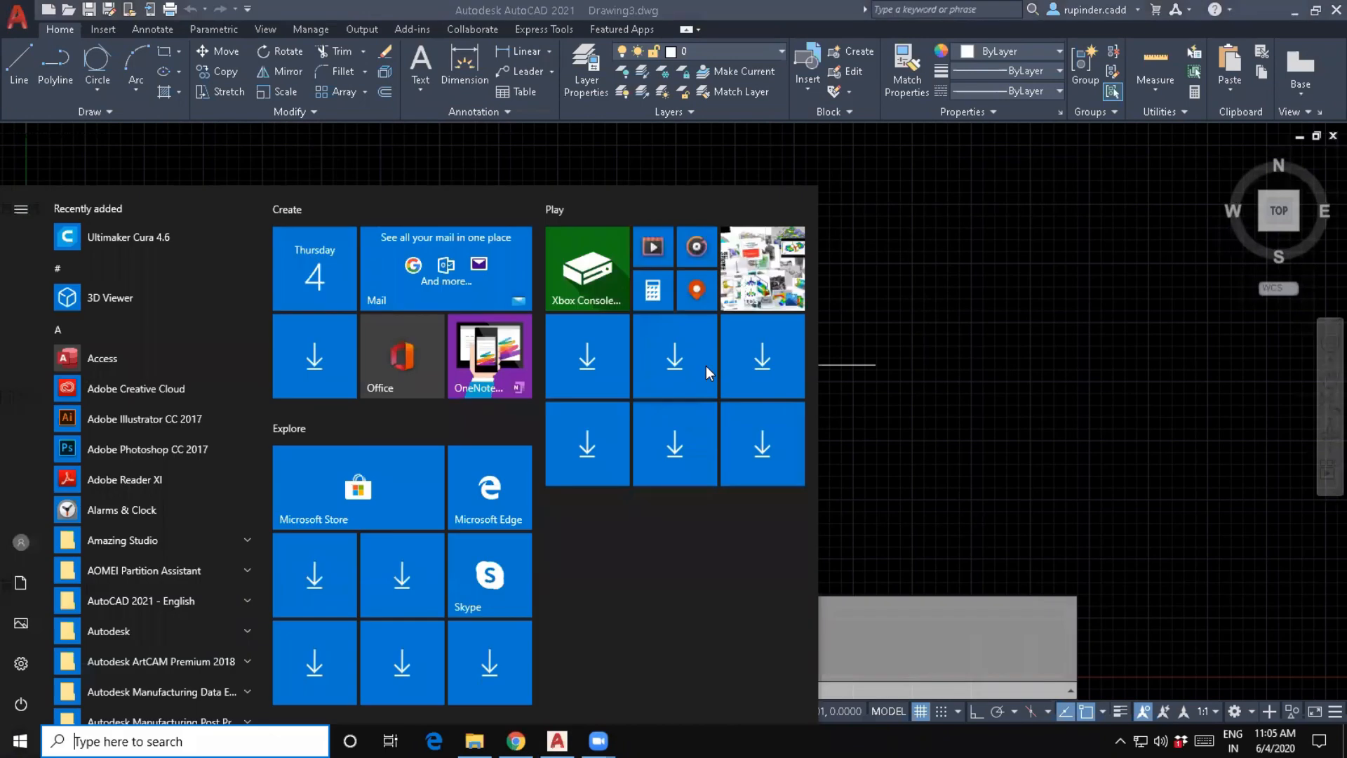
# Open a blank Notepad document and write the heading "AutoCAD", followed by a new line.
pyautogui.write('noted')
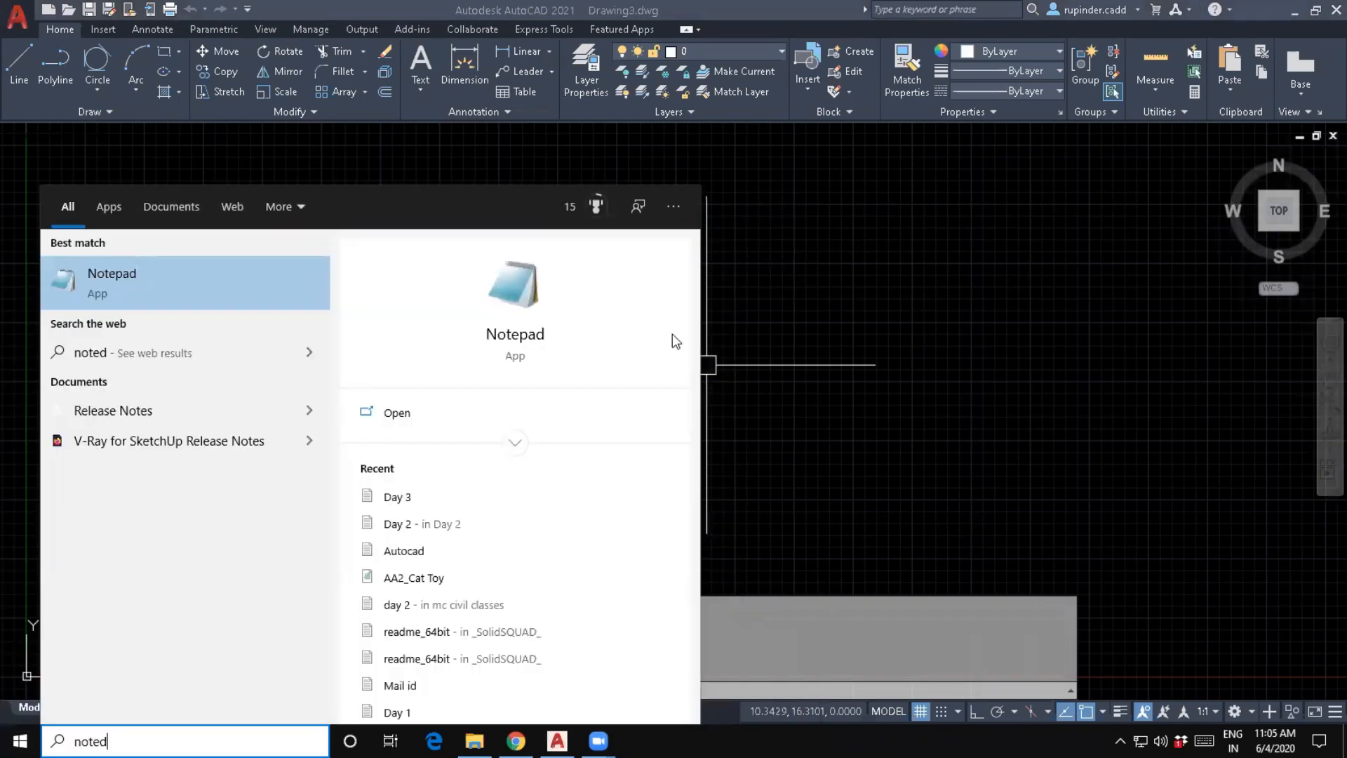
pyautogui.click(514, 282)
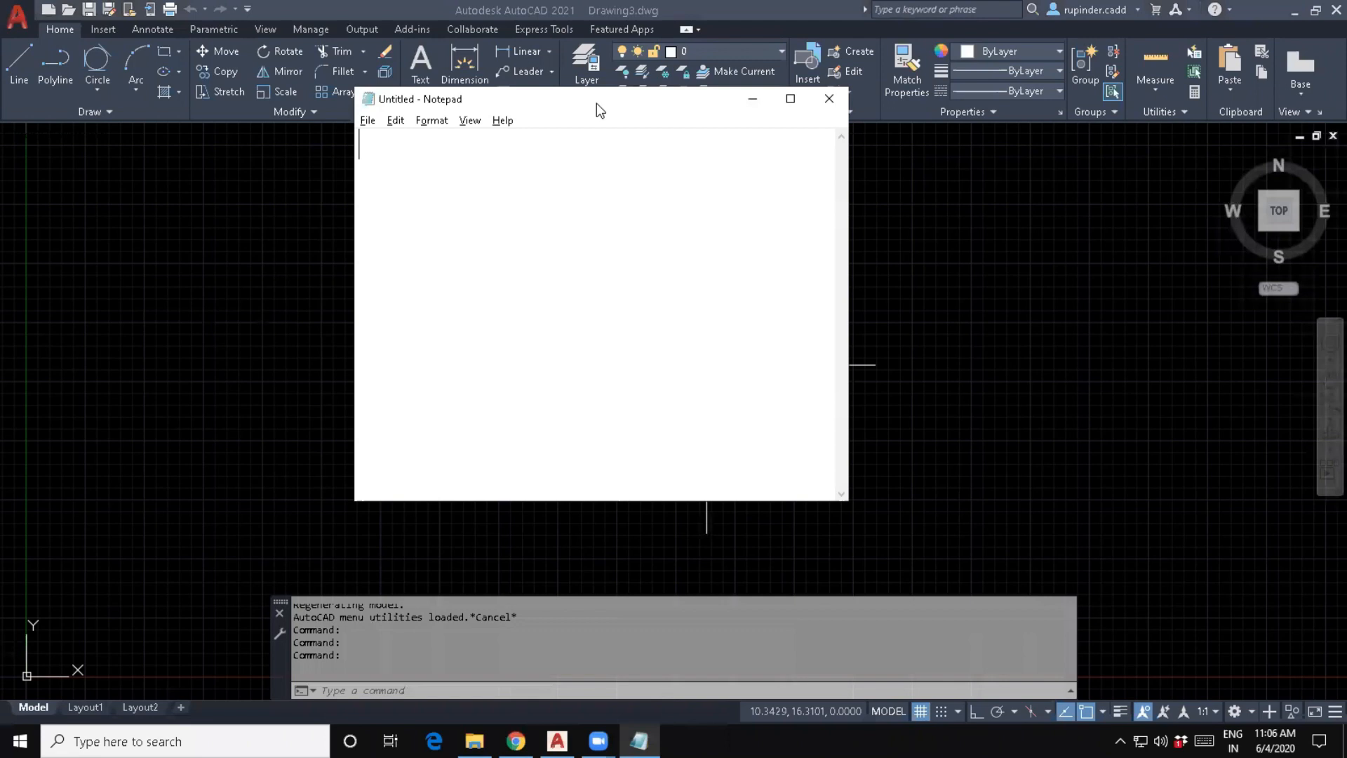
pyautogui.write('AutoCAd')
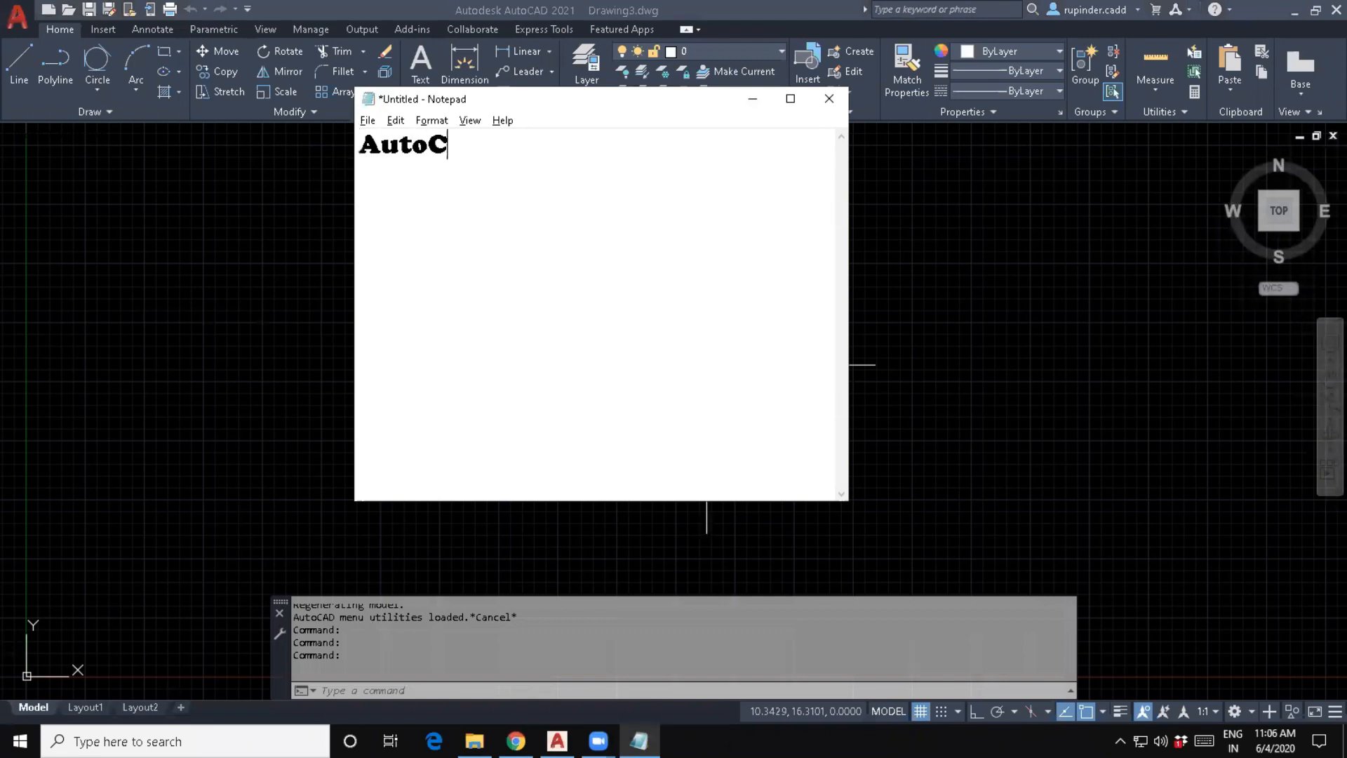
pyautogui.press('Return')
pyautogui.press('BackSpace')
pyautogui.press('BackSpace')
pyautogui.write('D')
pyautogui.click(215, 551)
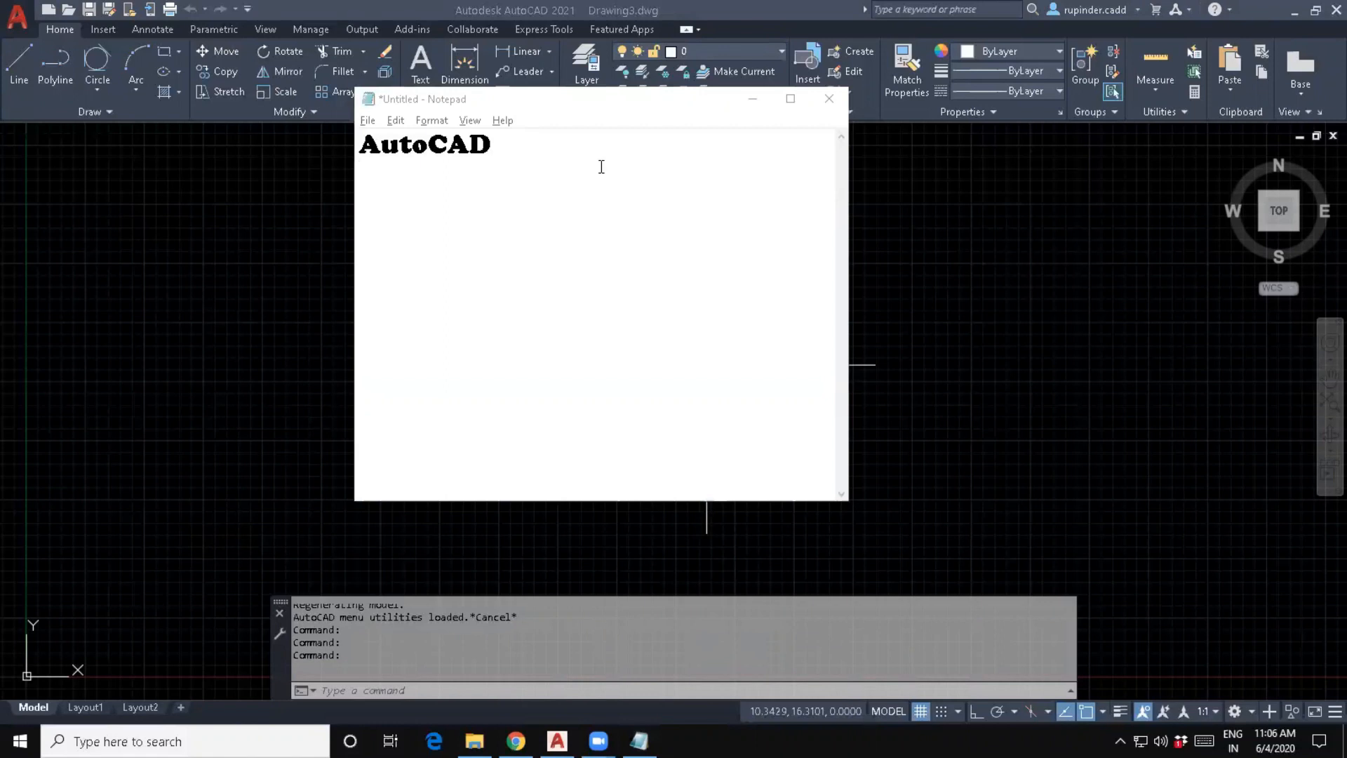
pyautogui.click(561, 172)
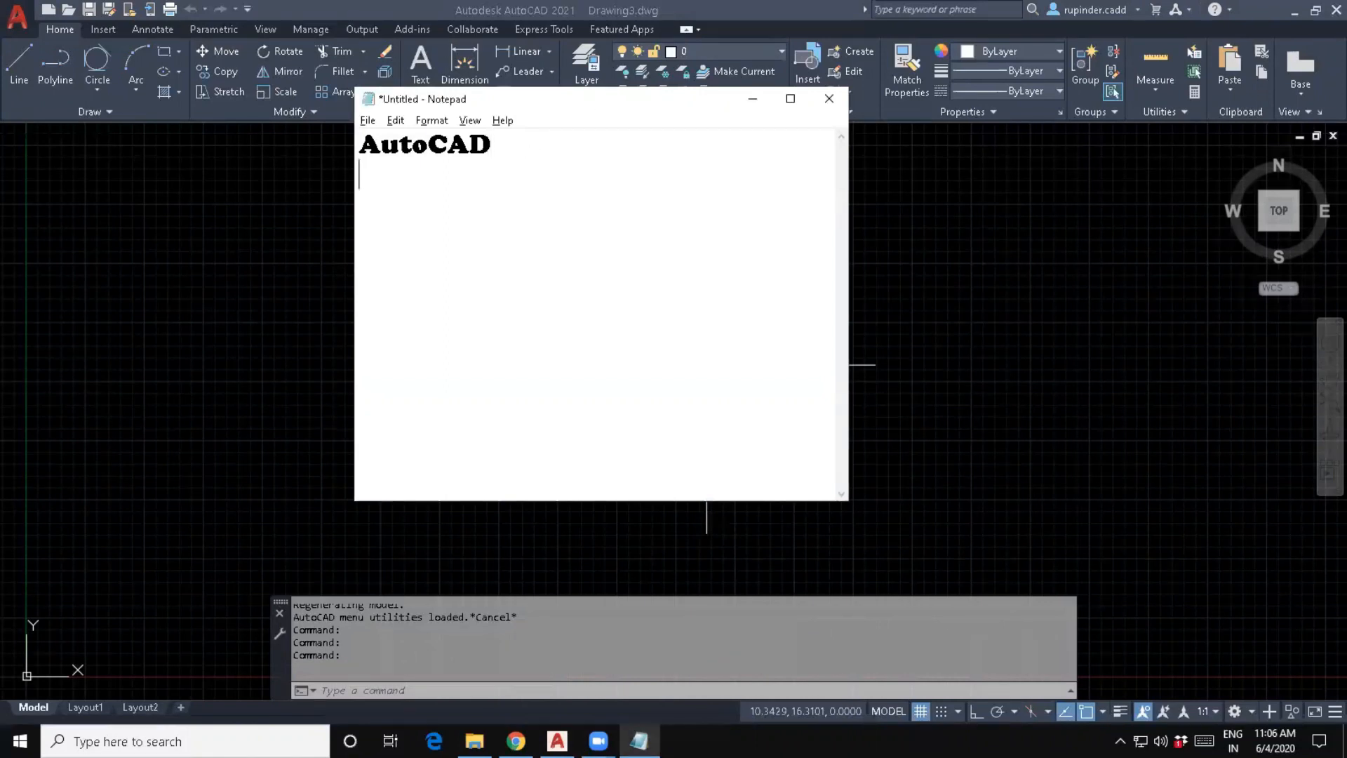
# Add the line "Auto logo company Autodek" under the heading in the notes.
pyautogui.write('Auto')
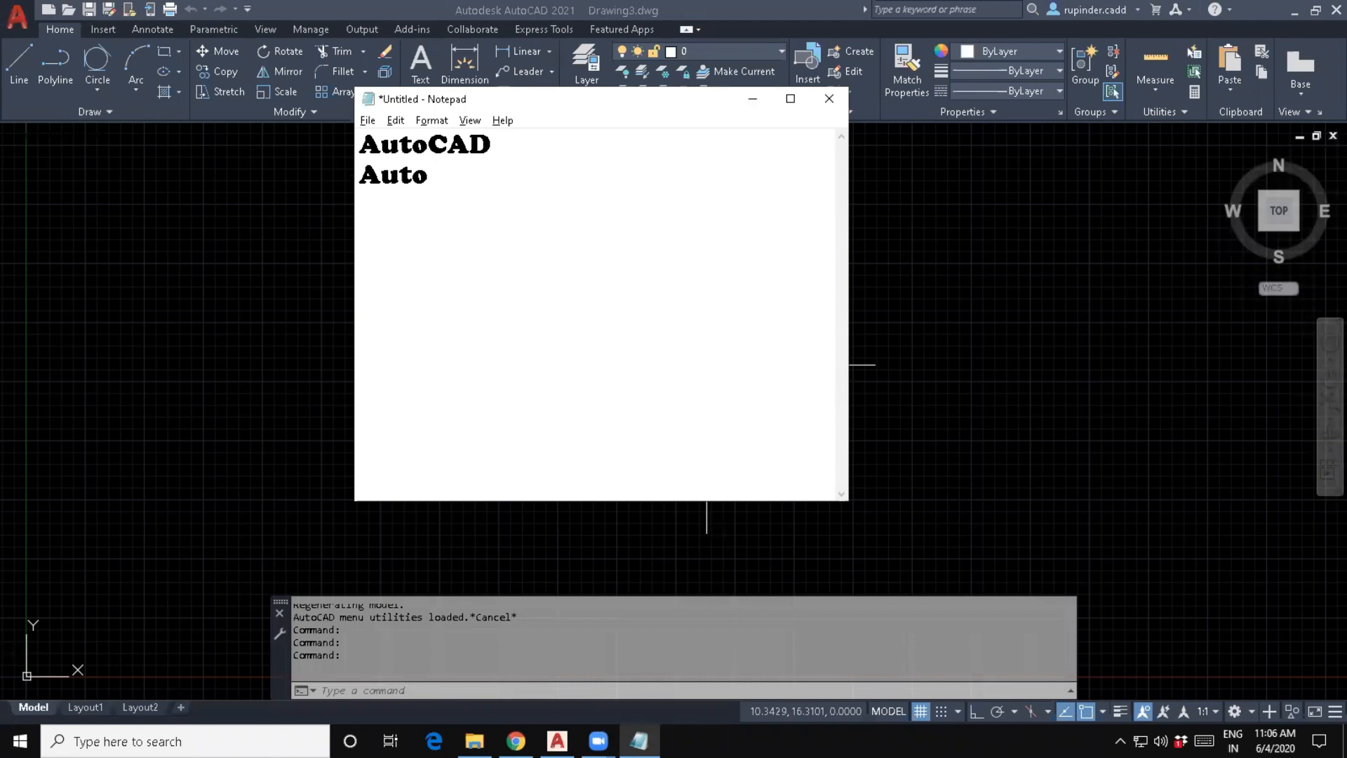
pyautogui.write(' logo company Aut')
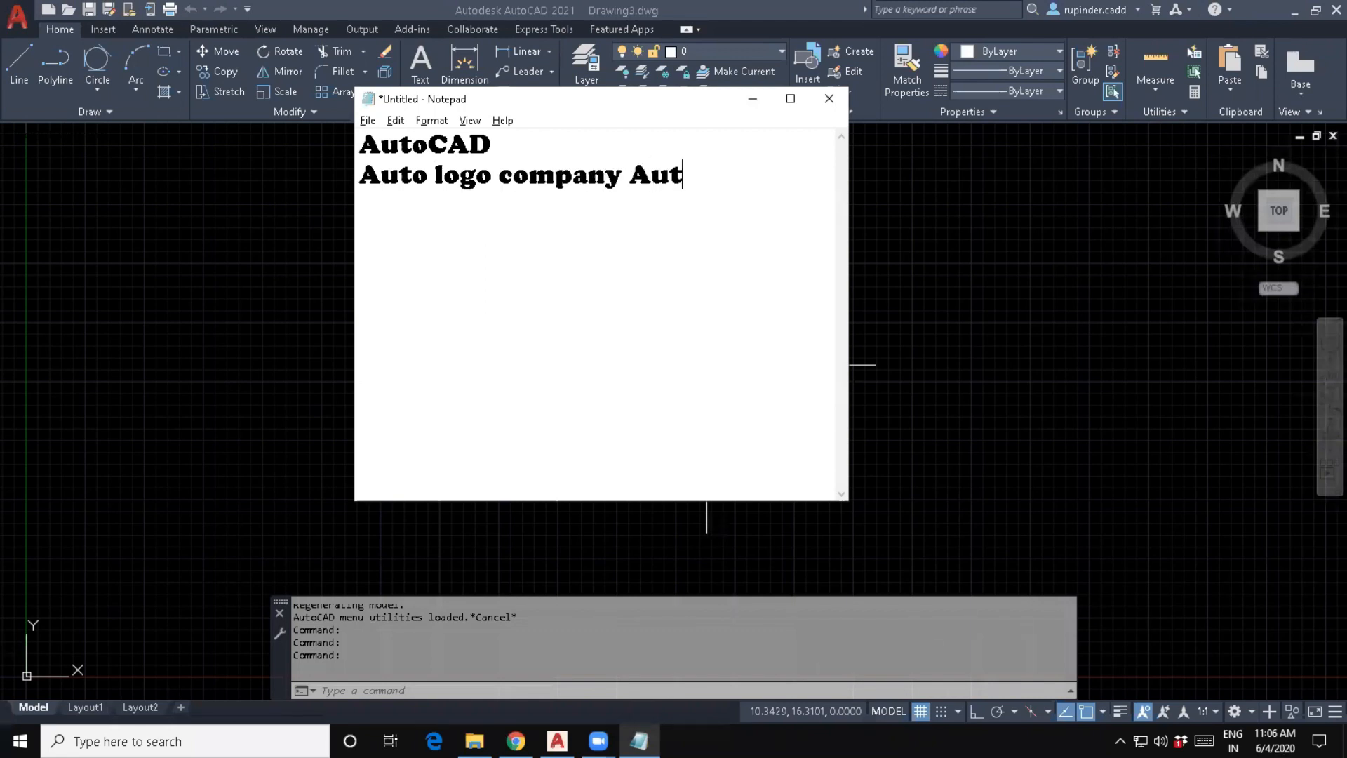
pyautogui.write('odek')
pyautogui.press('Return')
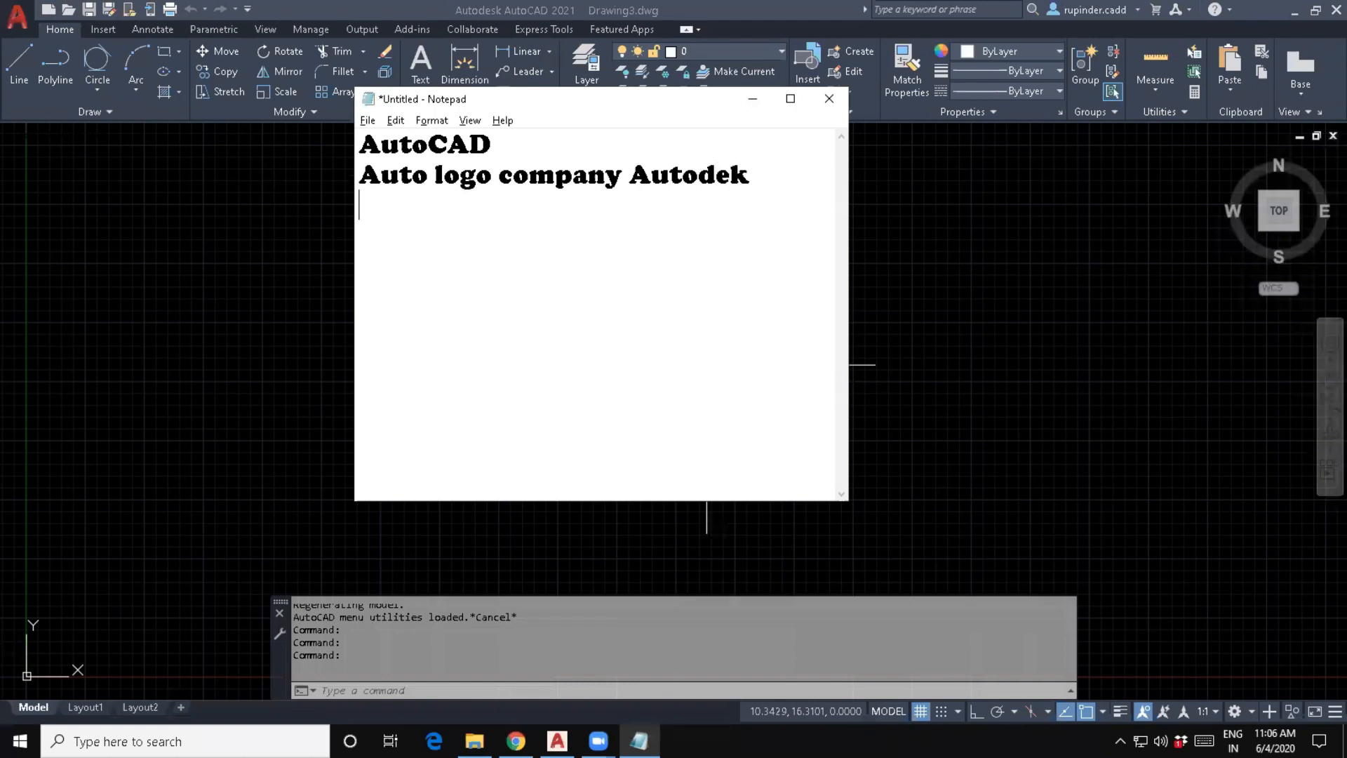
# Add the line "CAD" and below it its expansion "Computer Adided Drafting /Design".
pyautogui.write('CAD')
pyautogui.press('Return')
pyautogui.write('Compurt')
pyautogui.press('BackSpace')
pyautogui.press('BackSpace')
pyautogui.write('ter Adided Drafting')
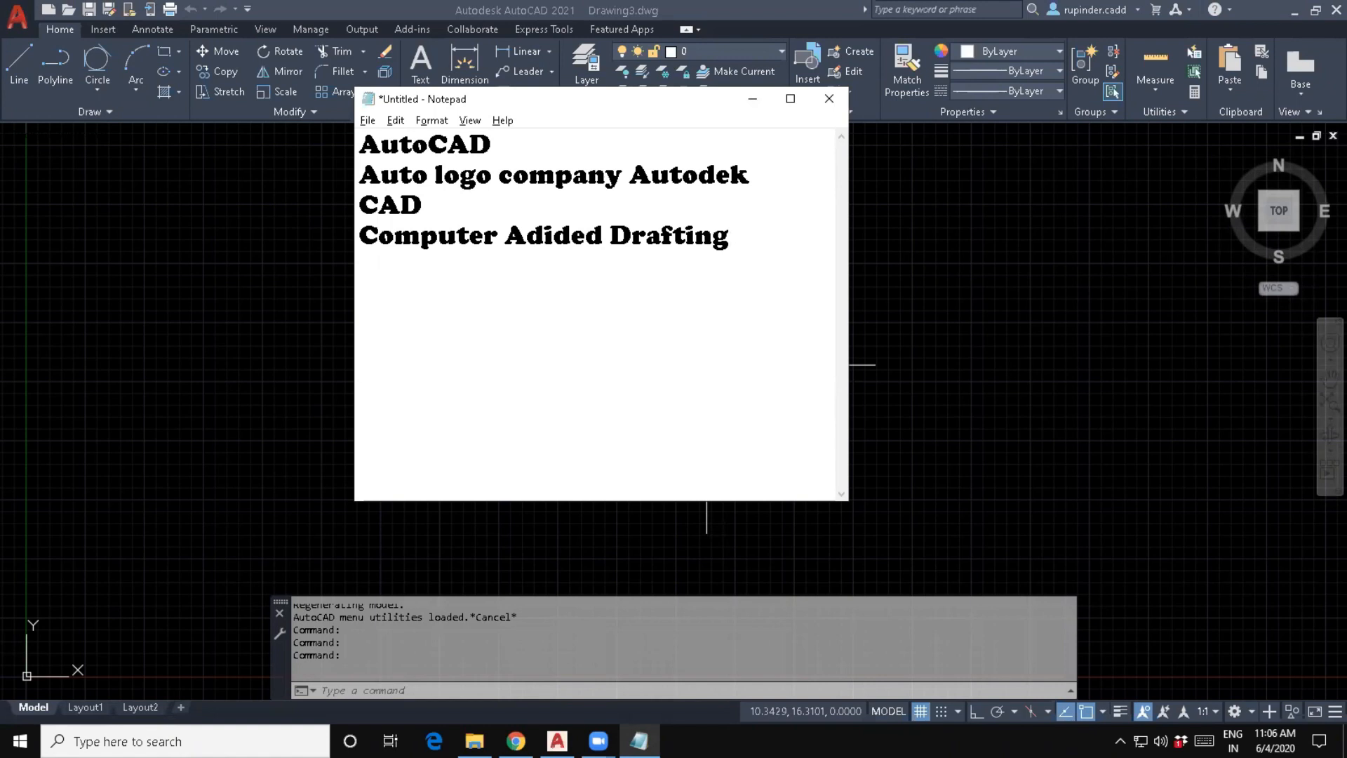
pyautogui.write(' /Design')
pyautogui.press('Return')
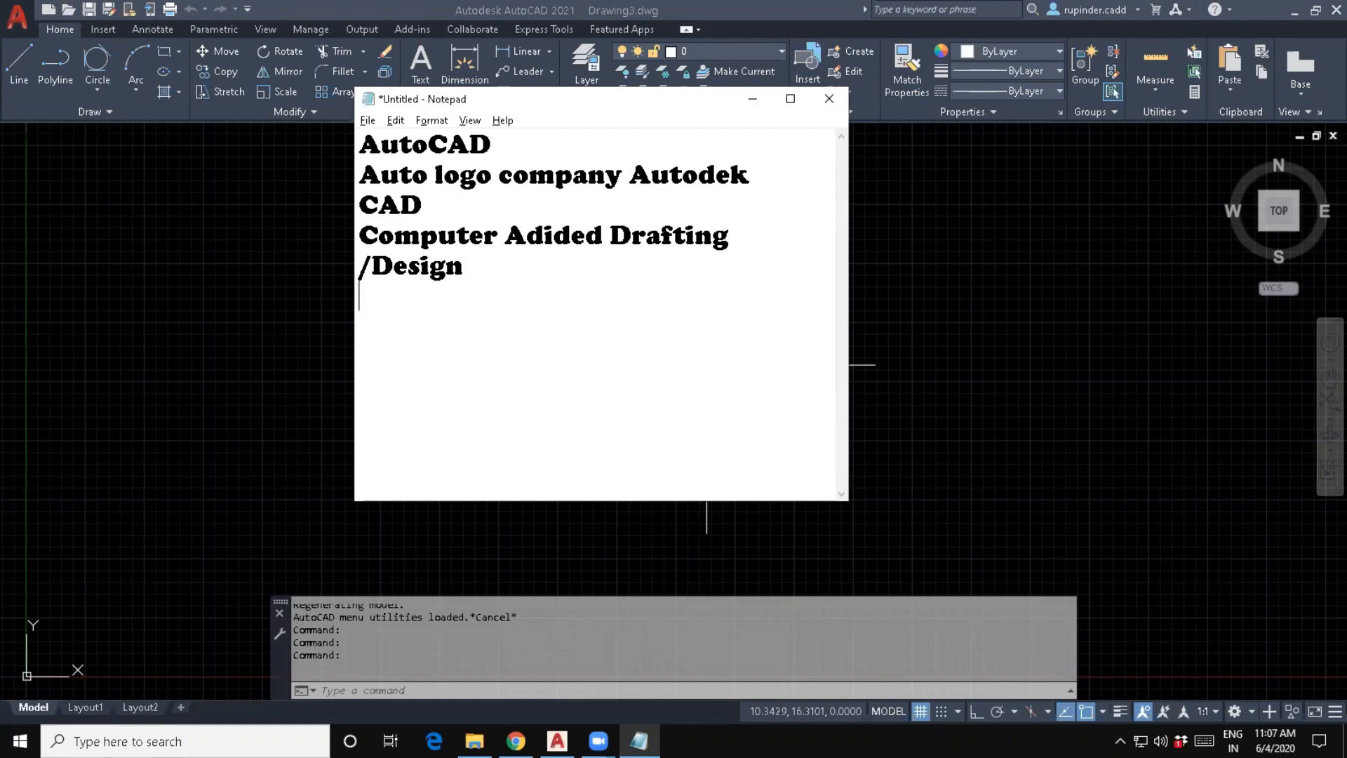
# Add the lines "Autocad is vector" and "Autocad icon base & Command base" to the notes.
pyautogui.write('Autocad is vector')
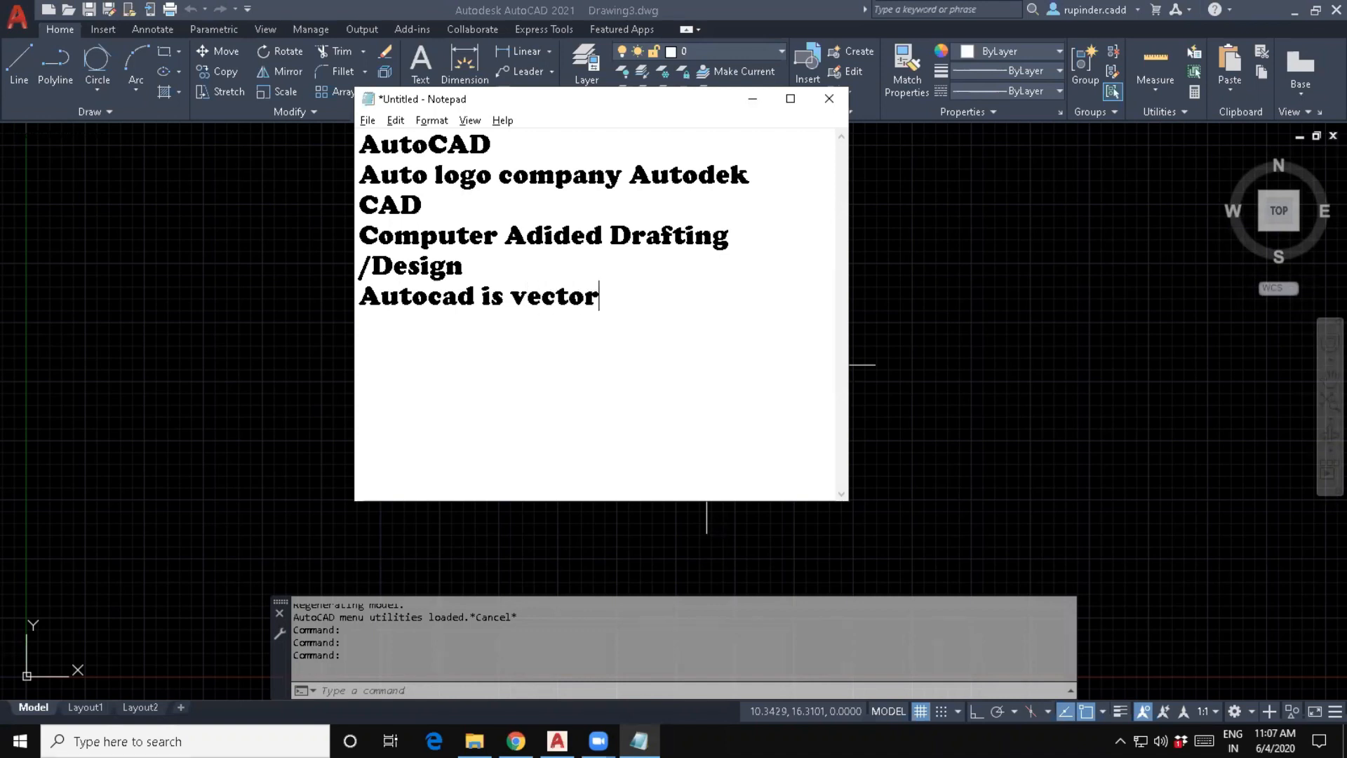
pyautogui.press('Return')
pyautogui.write('Auto')
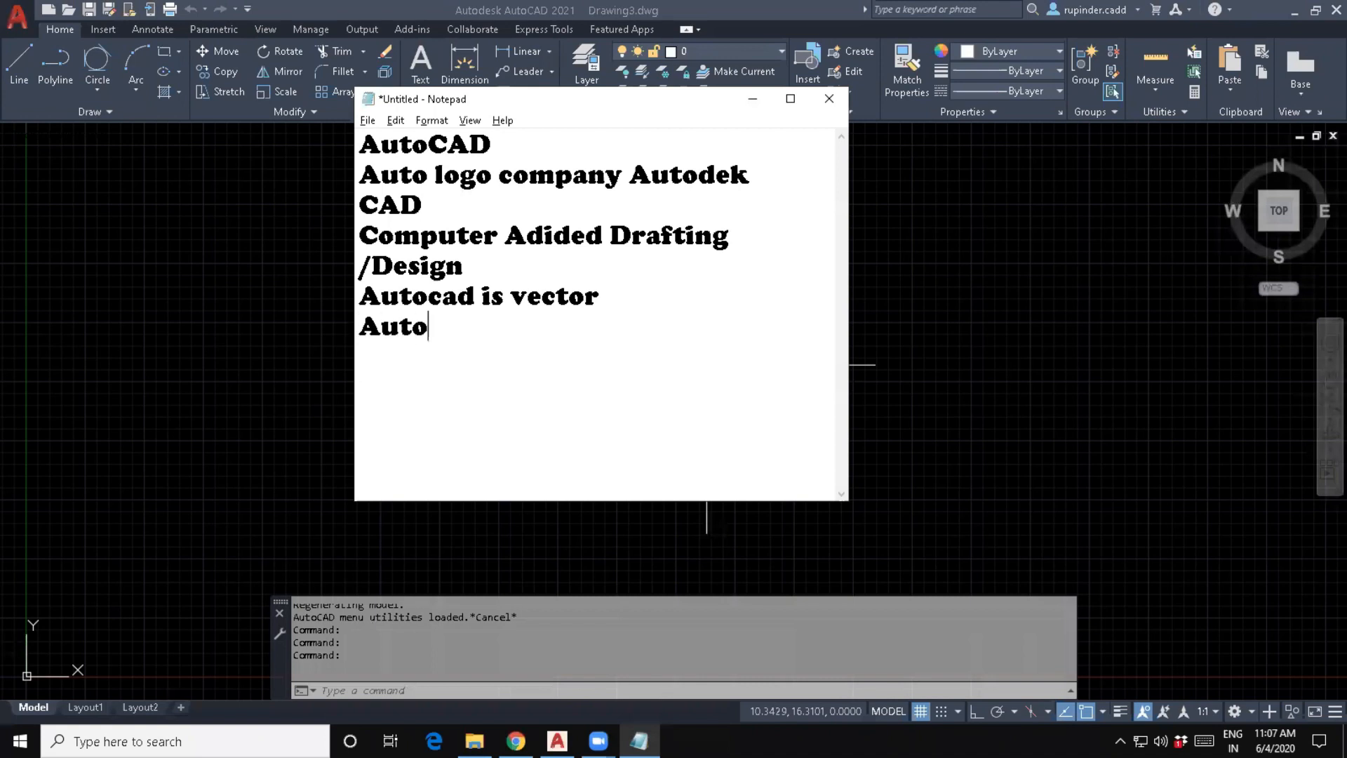
pyautogui.write('cad icon')
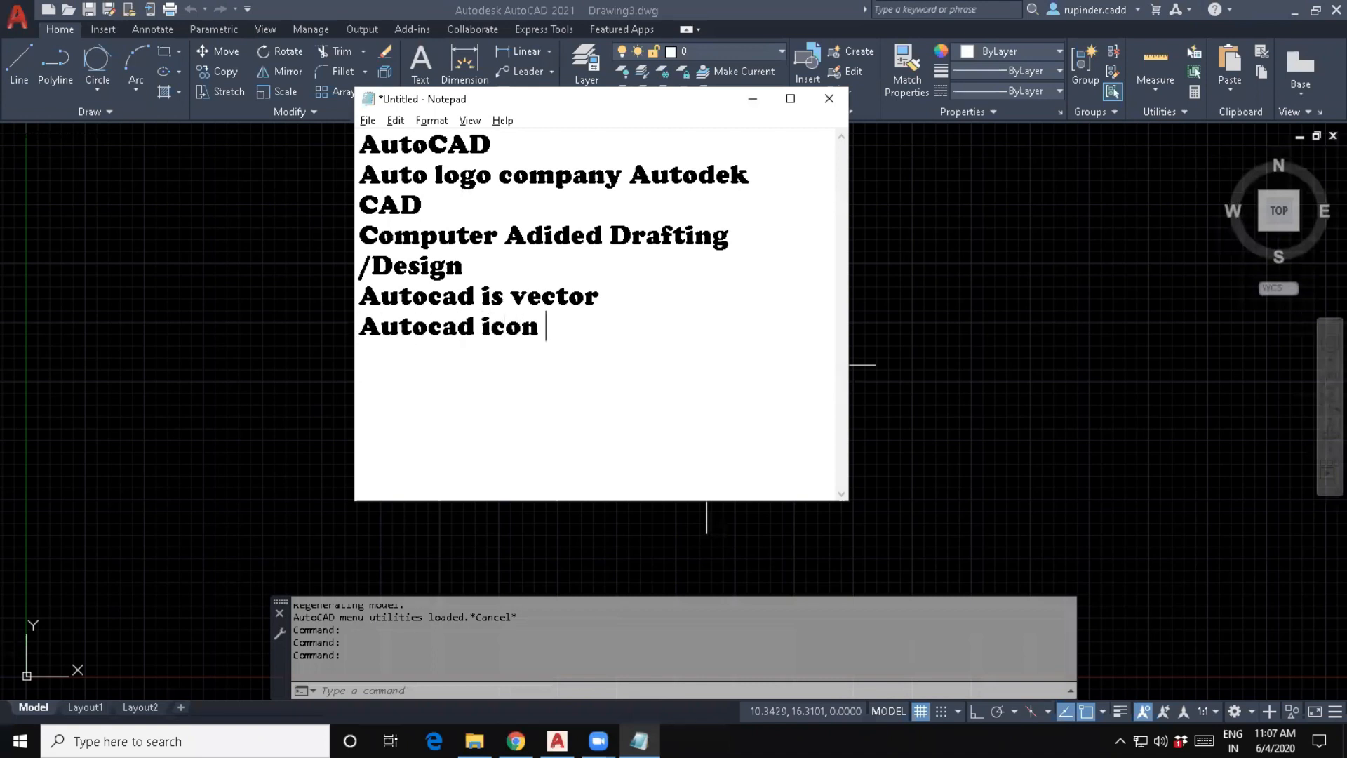
pyautogui.write(' base N')
pyautogui.press('BackSpace')
pyautogui.write('& Command')
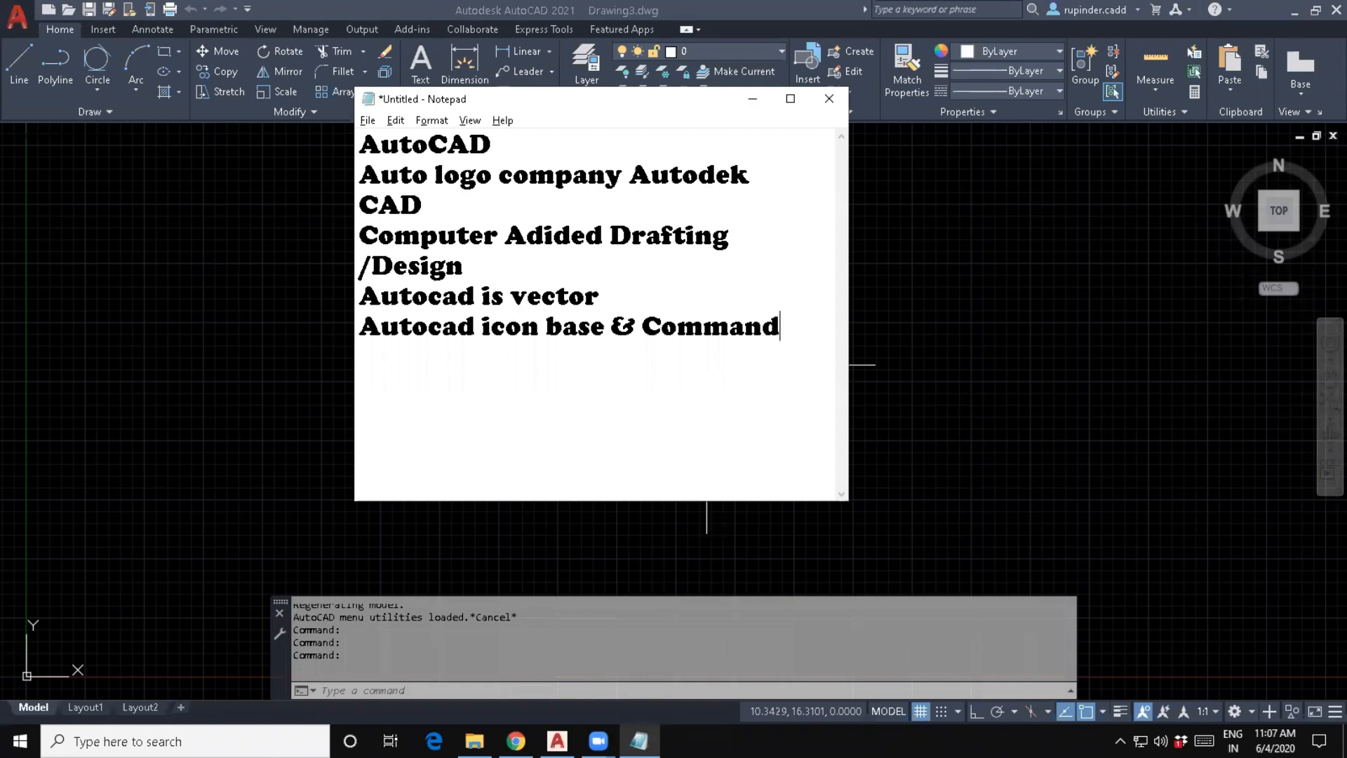
pyautogui.write(' base')
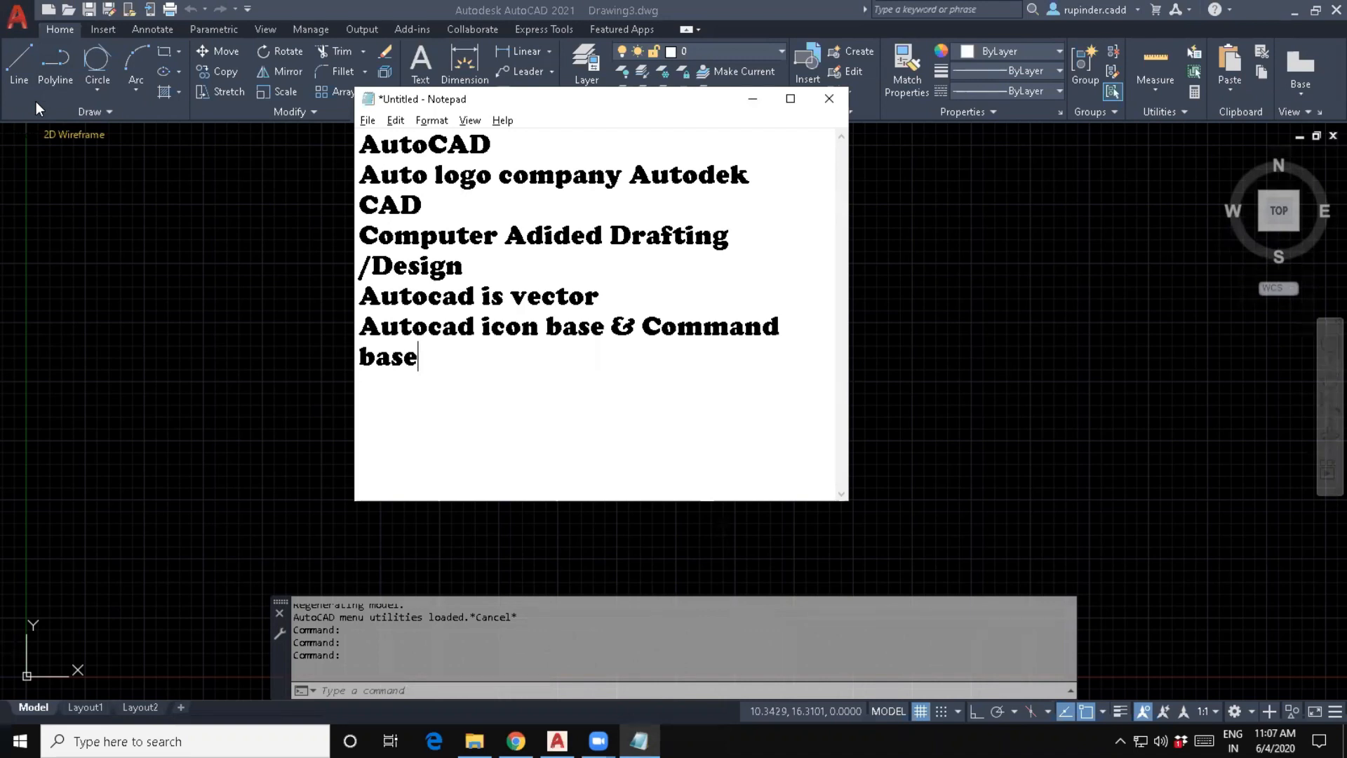
# Minimise the Notepad and AutoCAD windows and start OpenBoard in its desktop annotation mode.
pyautogui.click(752, 100)
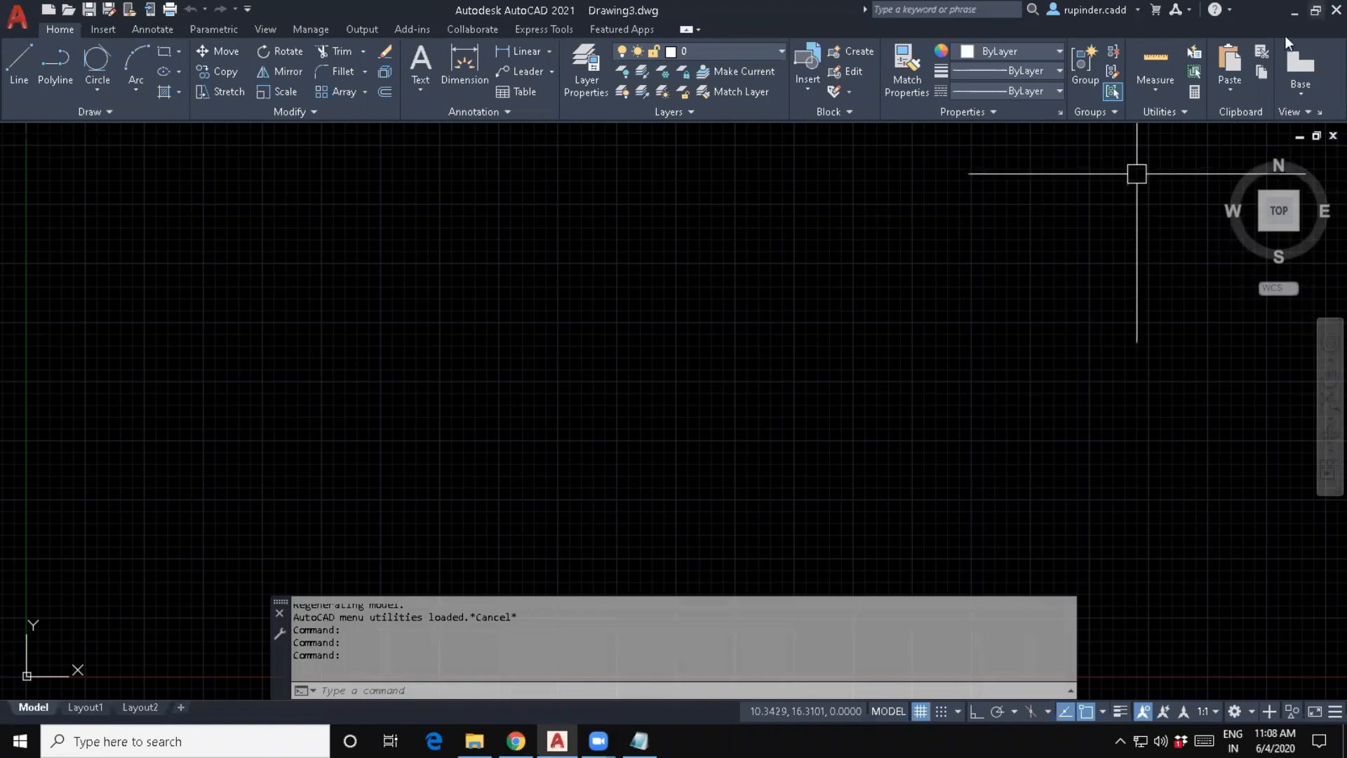
pyautogui.click(1293, 14)
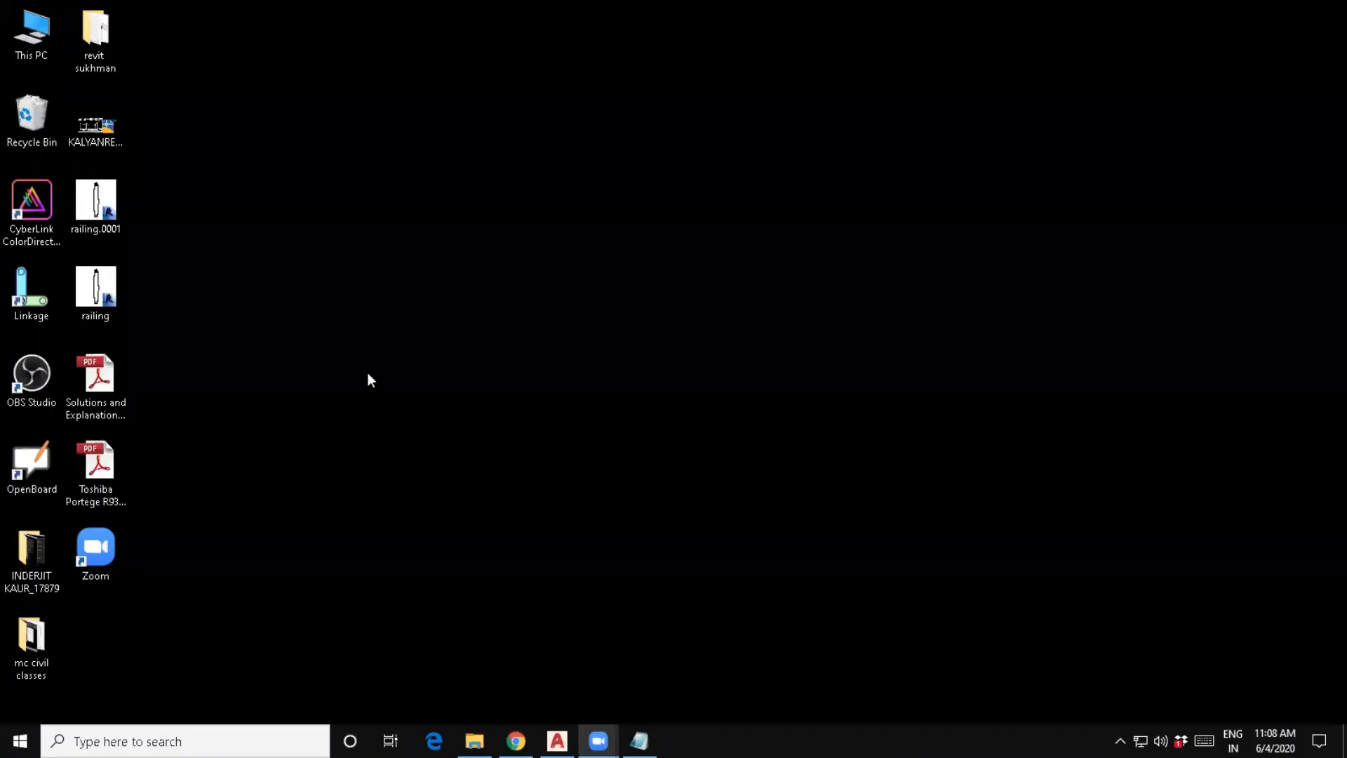
pyautogui.doubleClick(32, 466)
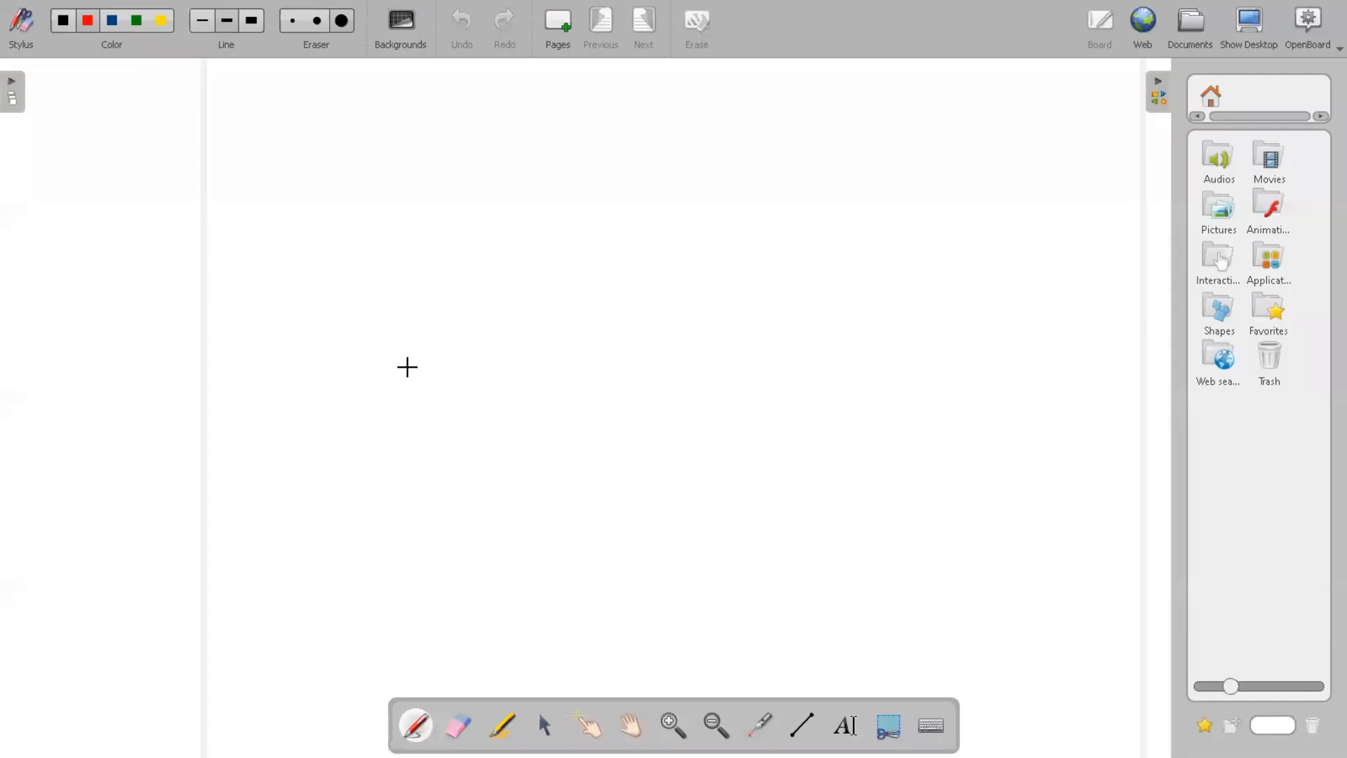
pyautogui.click(1247, 29)
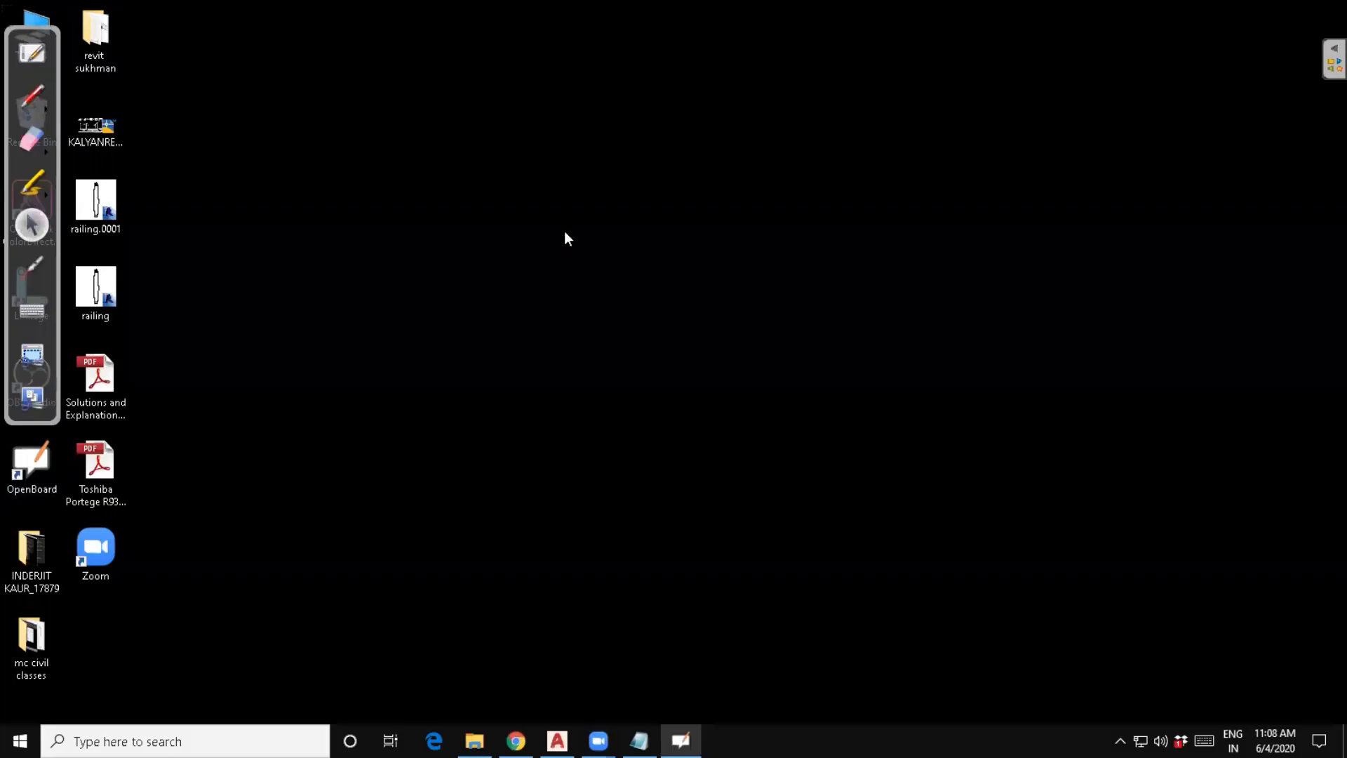
# Switch back to AutoCAD and move the OpenBoard palette off the ribbon to just below the ViewCube.
pyautogui.click(557, 740)
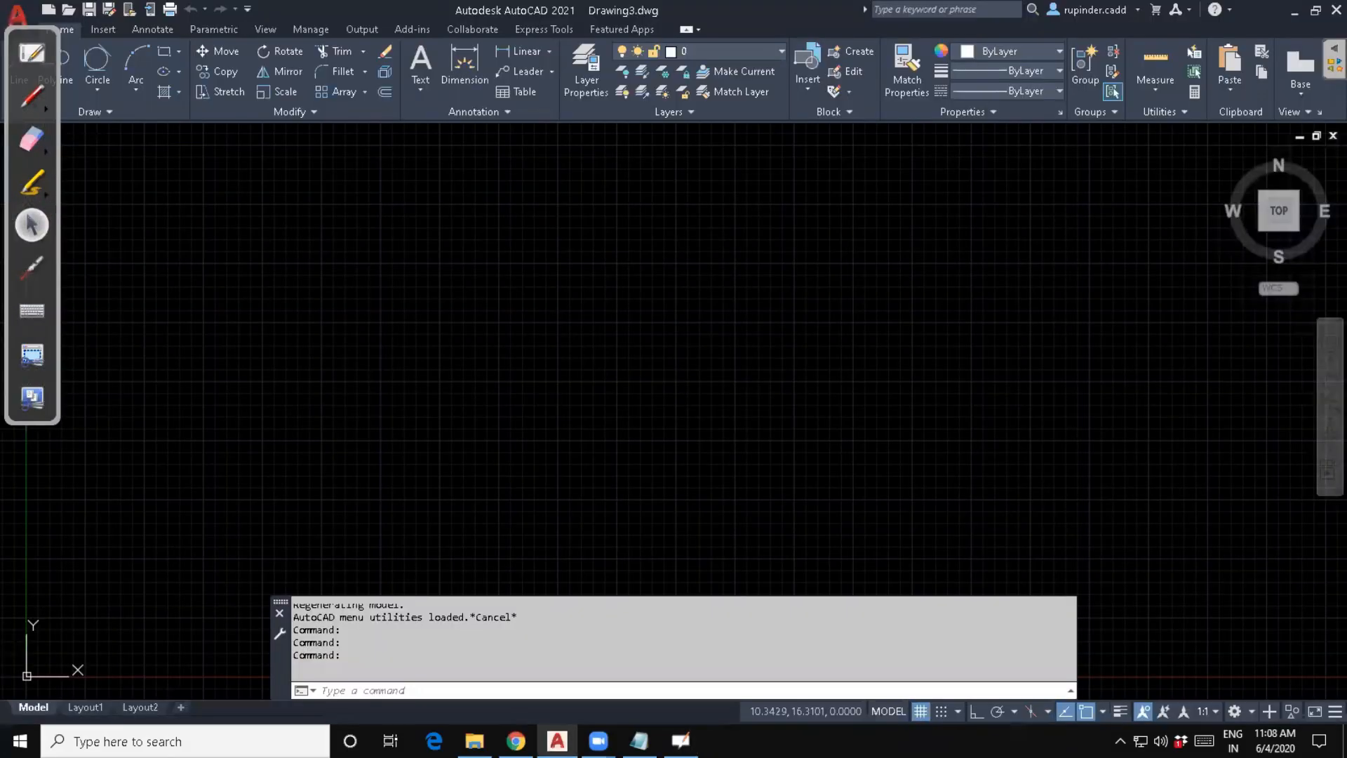
pyautogui.moveTo(36, 27)
pyautogui.mouseDown()
pyautogui.moveTo(960, 195)
pyautogui.moveTo(1164, 217)
pyautogui.mouseUp()
pyautogui.moveTo(1244, 227); pyautogui.dragTo(1299, 247)
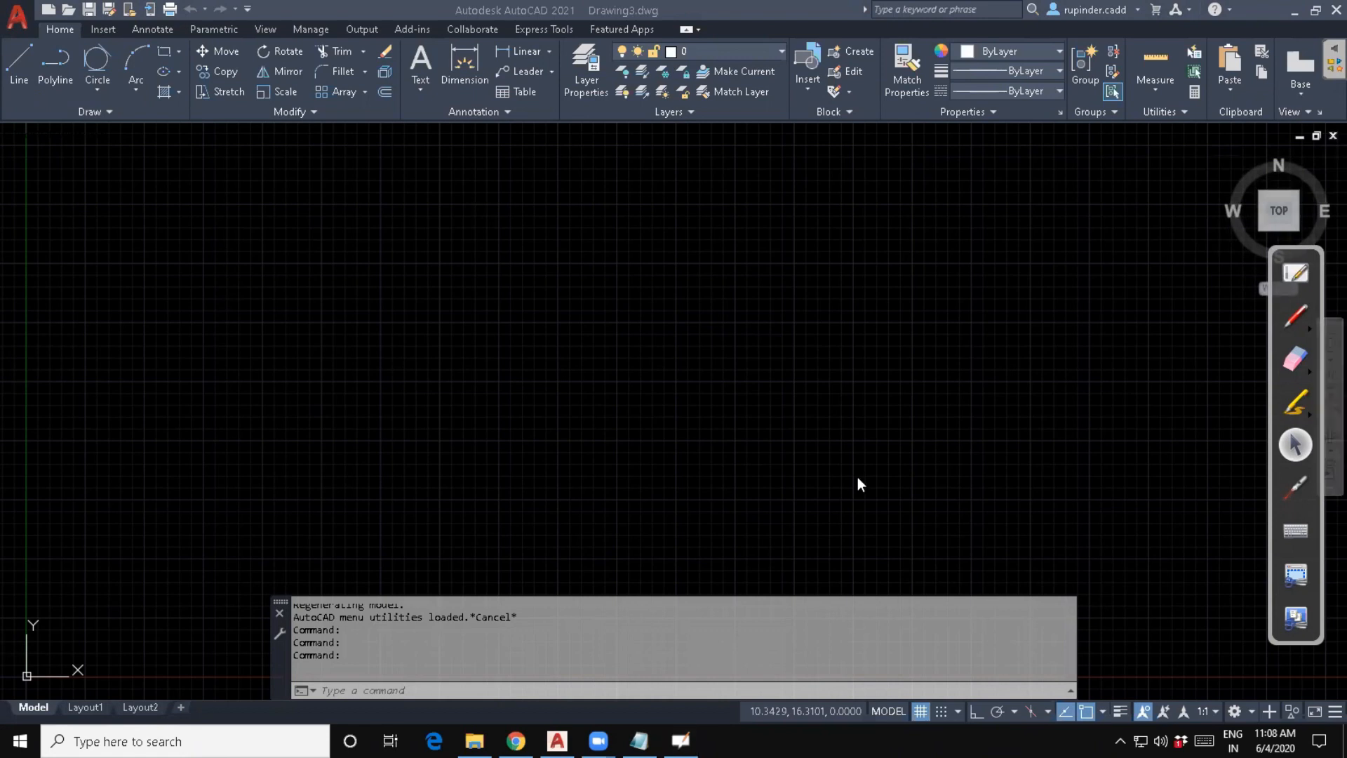
# Point at the AutoCAD interface with the virtual laser pointer, then view the application menu and its recent documents.
pyautogui.click(1297, 482)
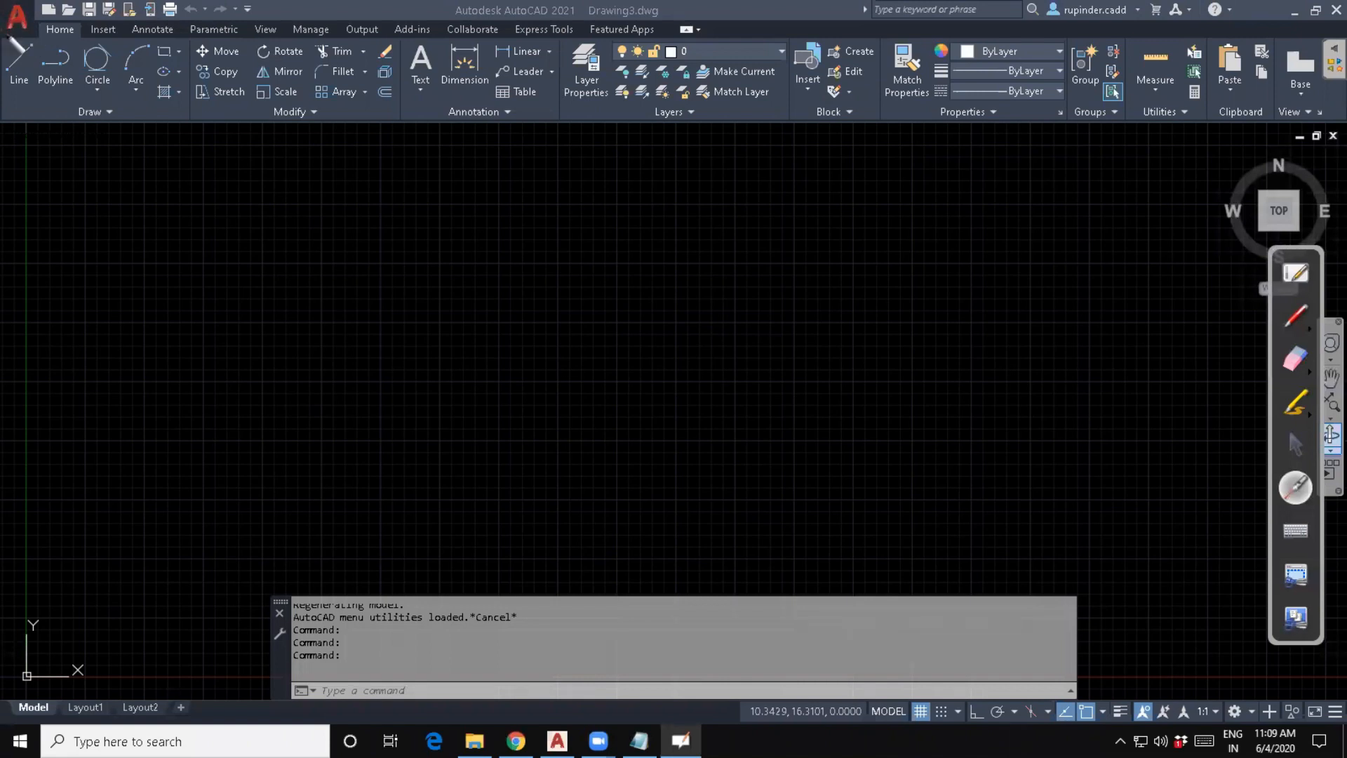
pyautogui.click(1290, 444)
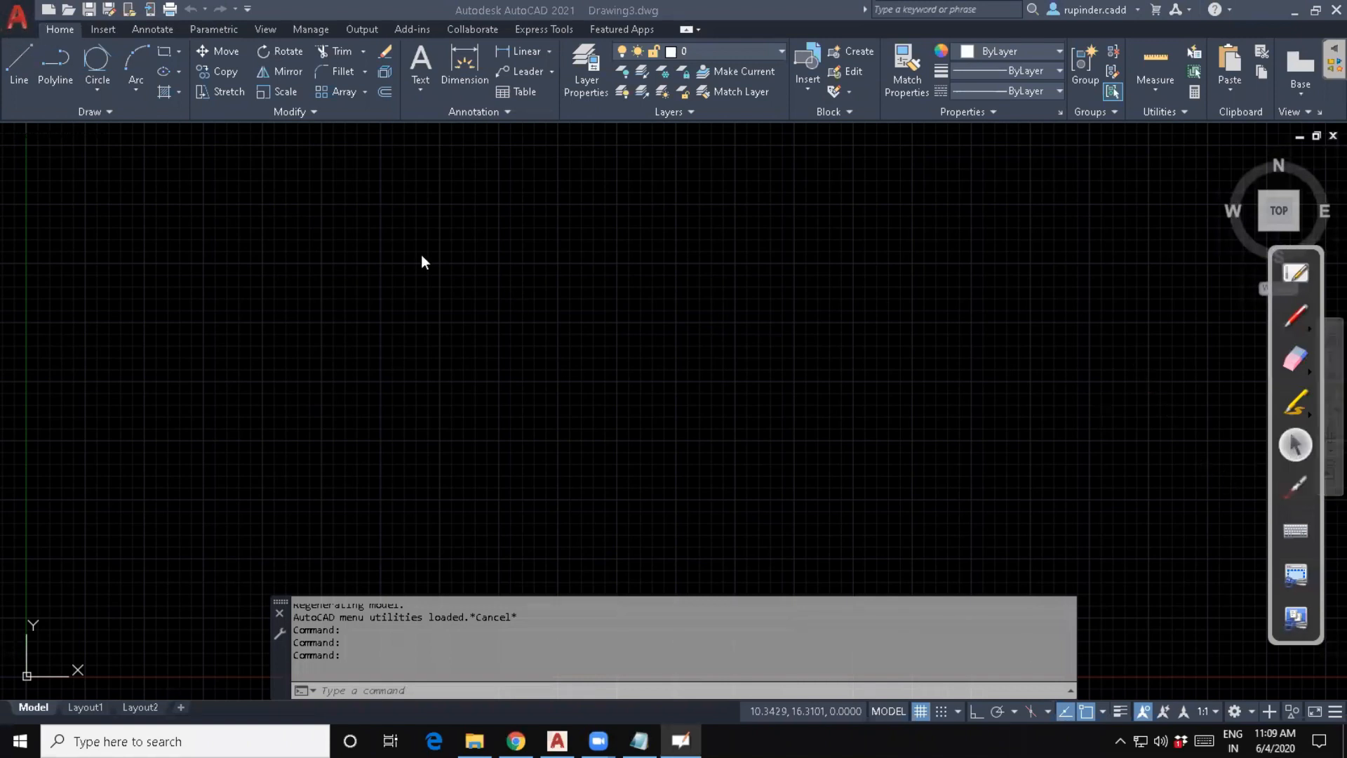
pyautogui.click(19, 25)
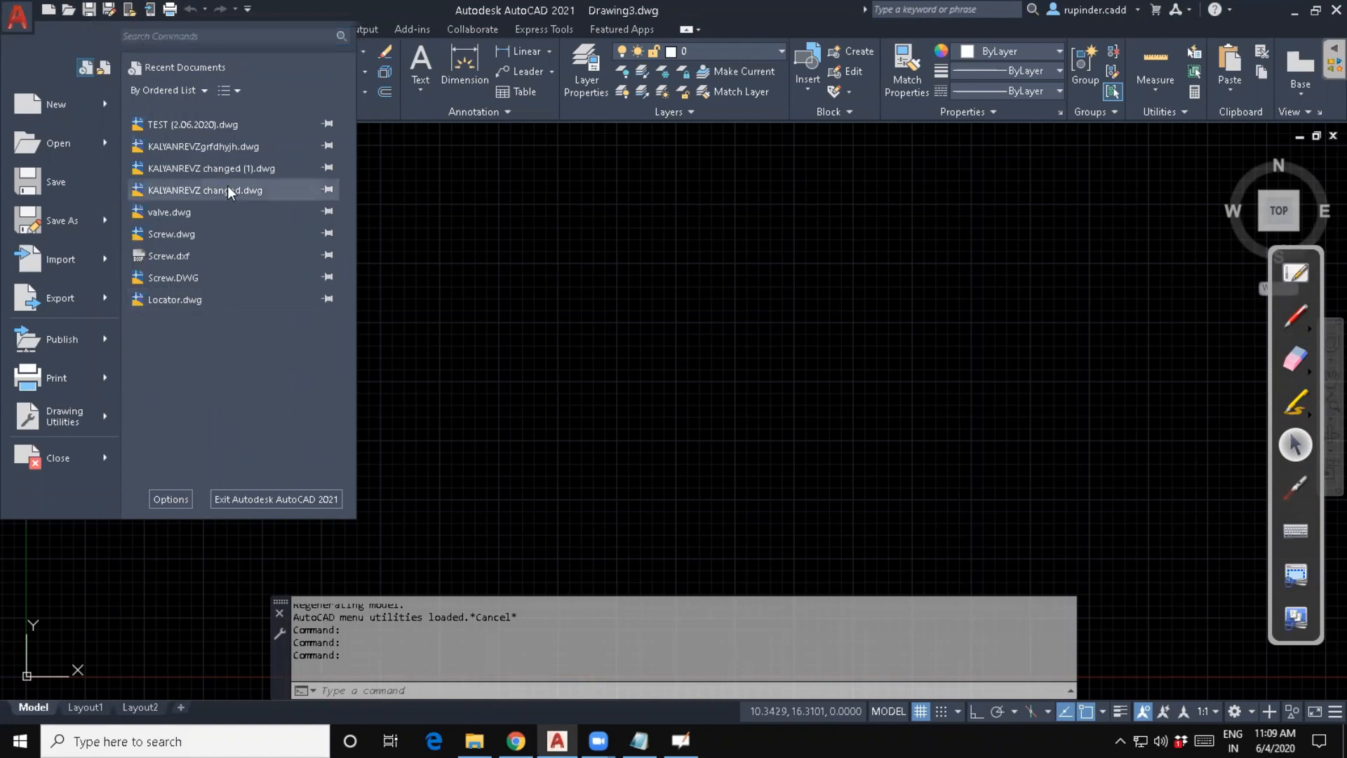
pyautogui.moveTo(229, 193)
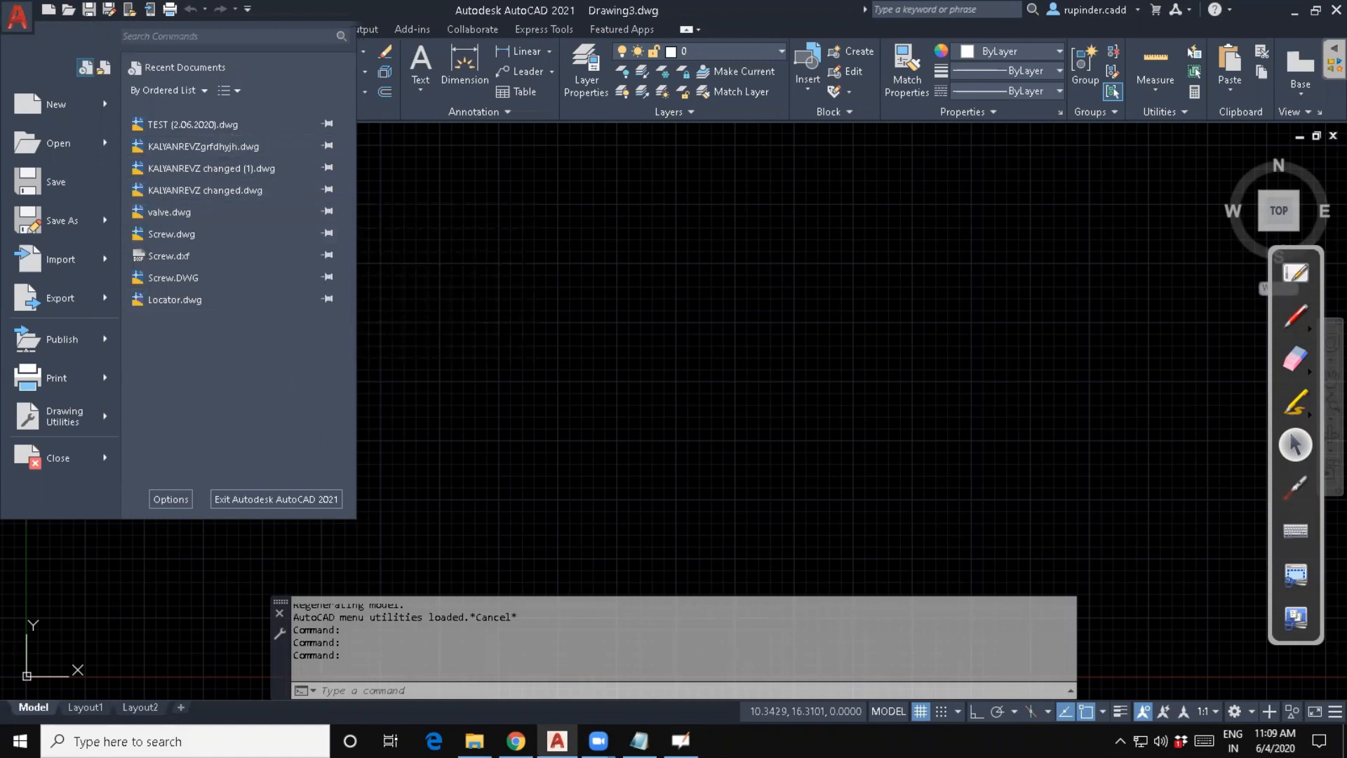
pyautogui.click(420, 221)
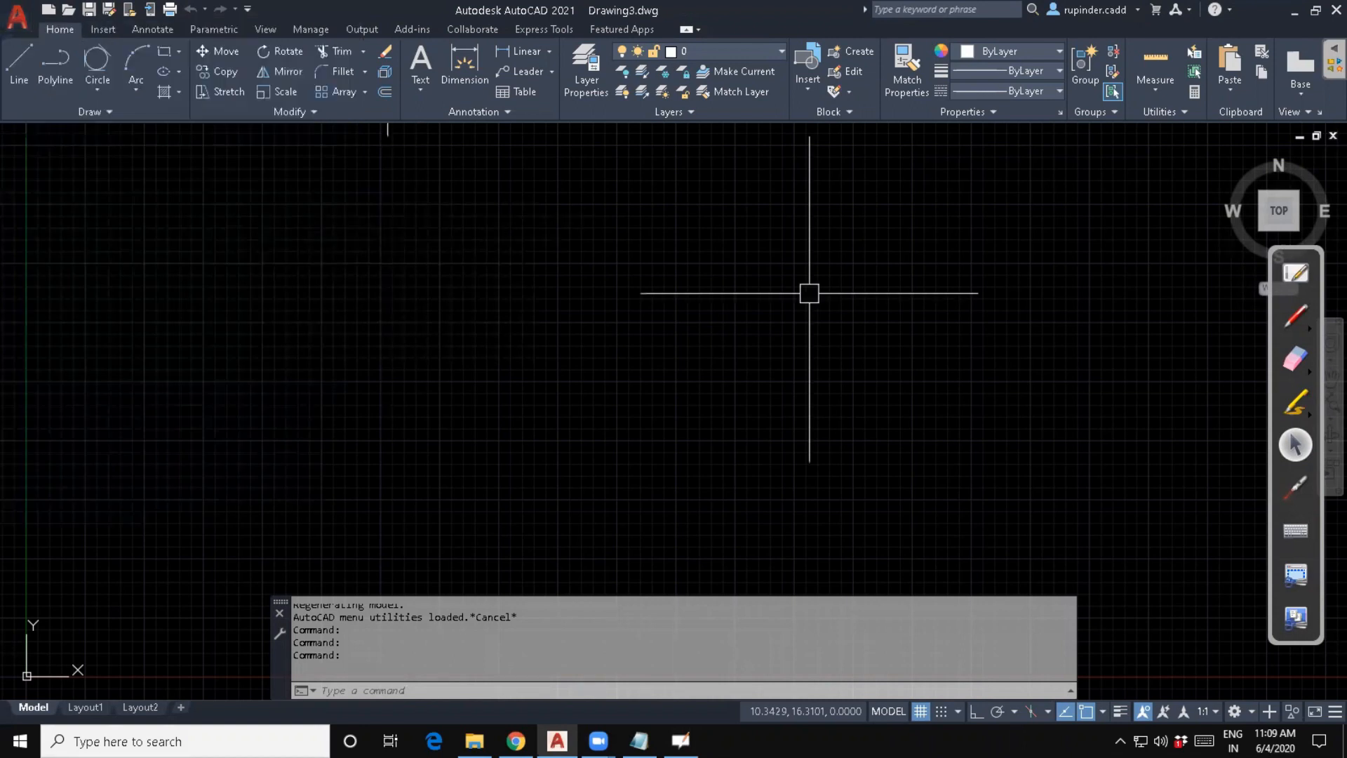
# Present the AutoCAD interface with the virtual laser pointer, moving the palette clear as needed, and return to the selection pointer.
pyautogui.click(1295, 487)
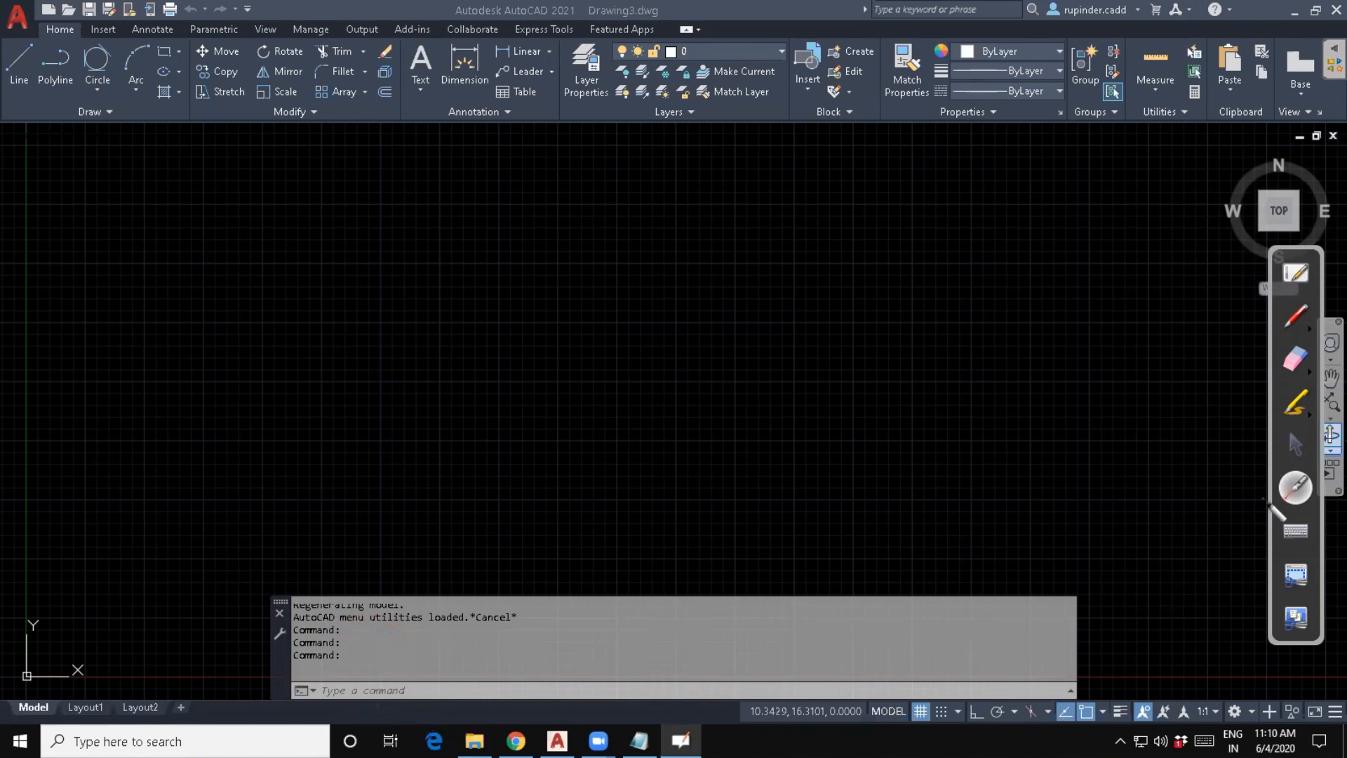
pyautogui.click(1296, 444)
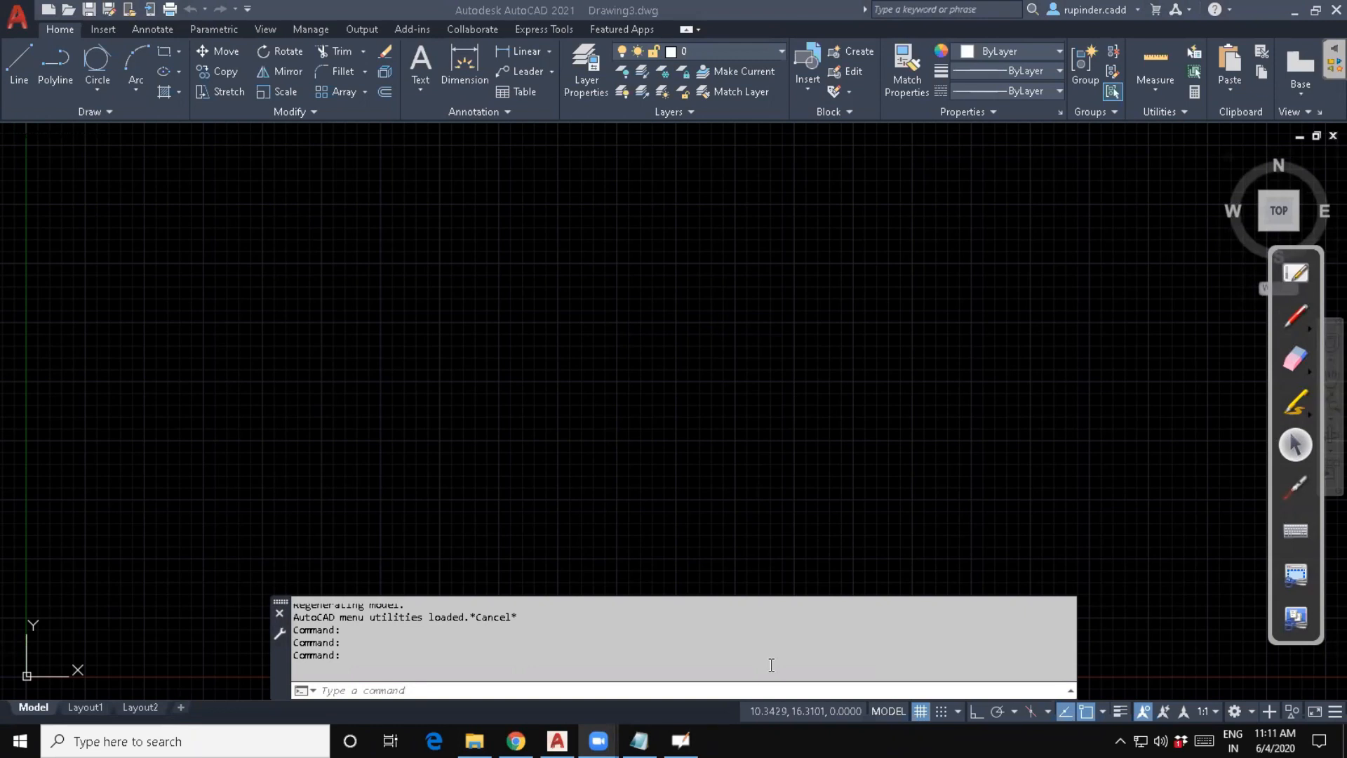
pyautogui.click(1295, 487)
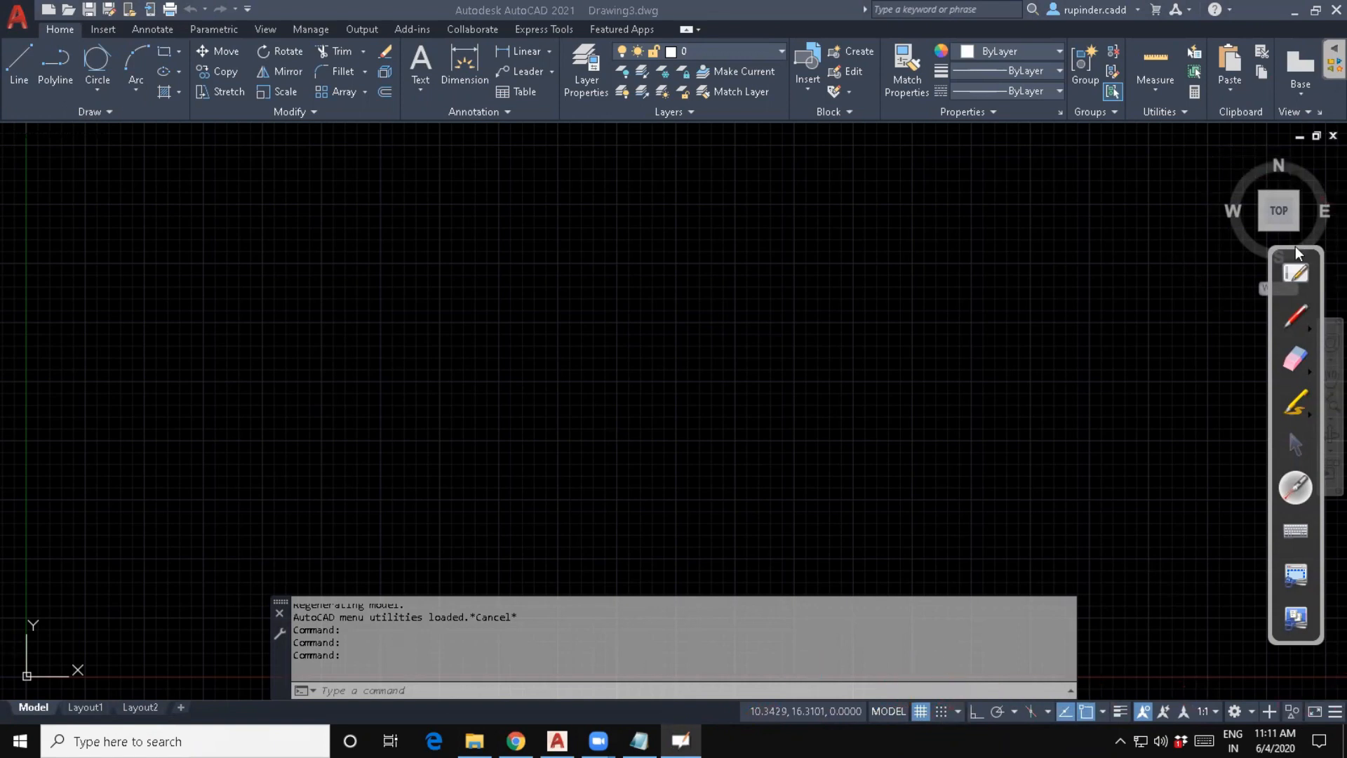
pyautogui.moveTo(1318, 249); pyautogui.dragTo(994, 304)
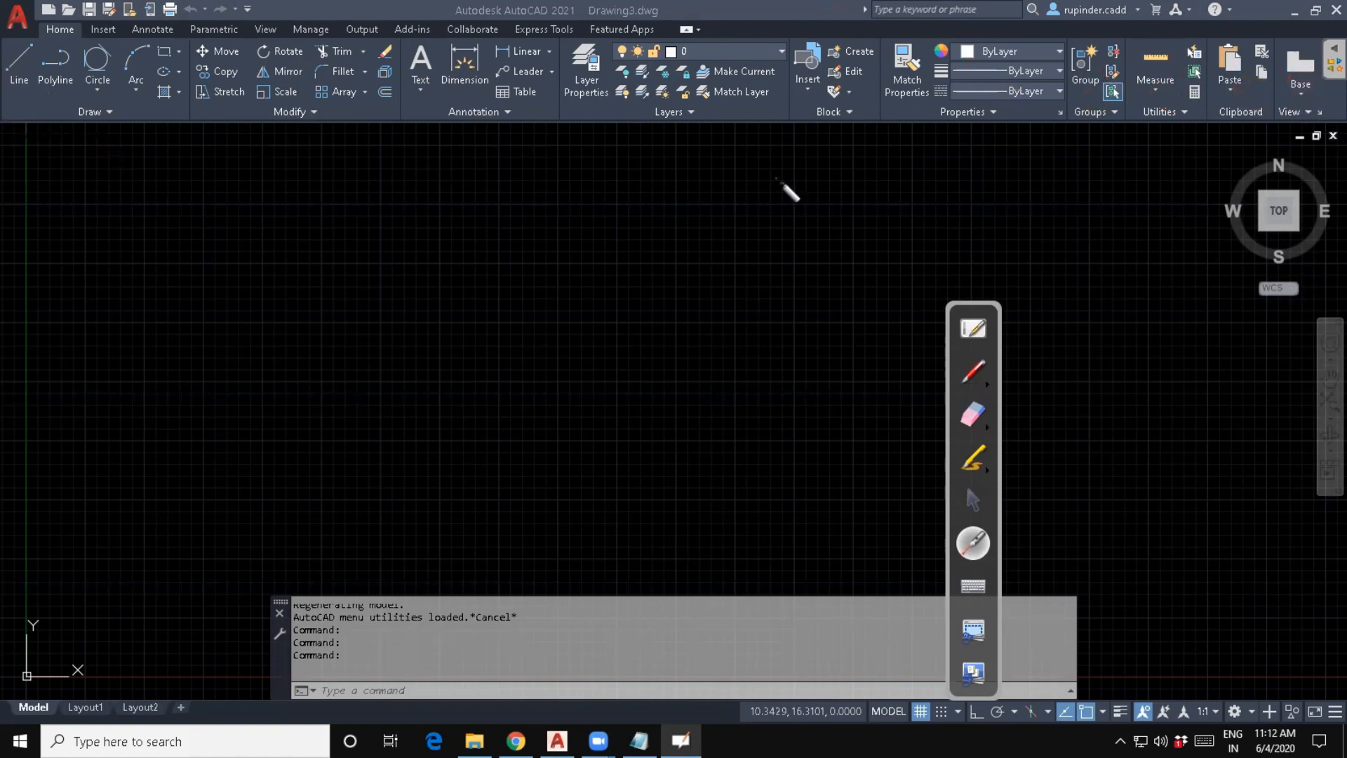
pyautogui.moveTo(992, 306)
pyautogui.mouseDown()
pyautogui.moveTo(1239, 356)
pyautogui.moveTo(1320, 317)
pyautogui.mouseUp()
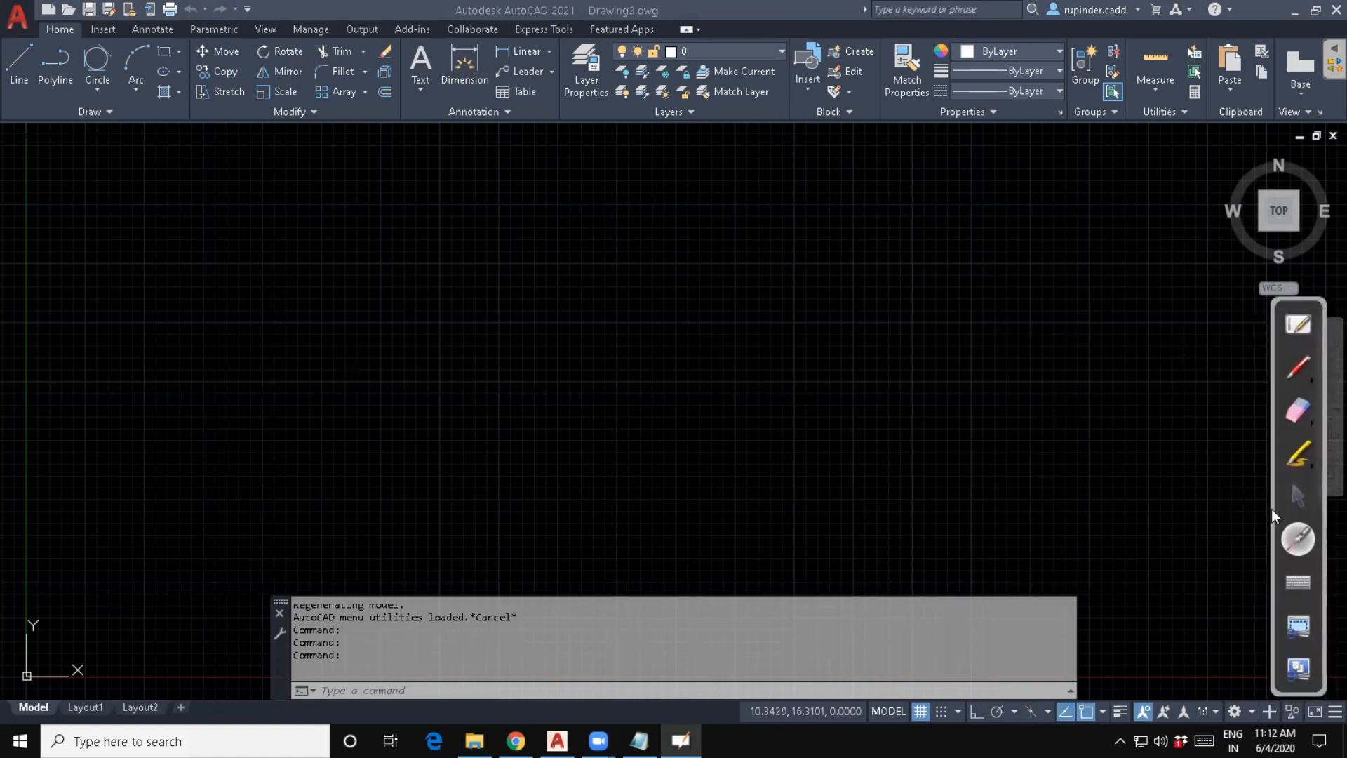
pyautogui.click(1297, 496)
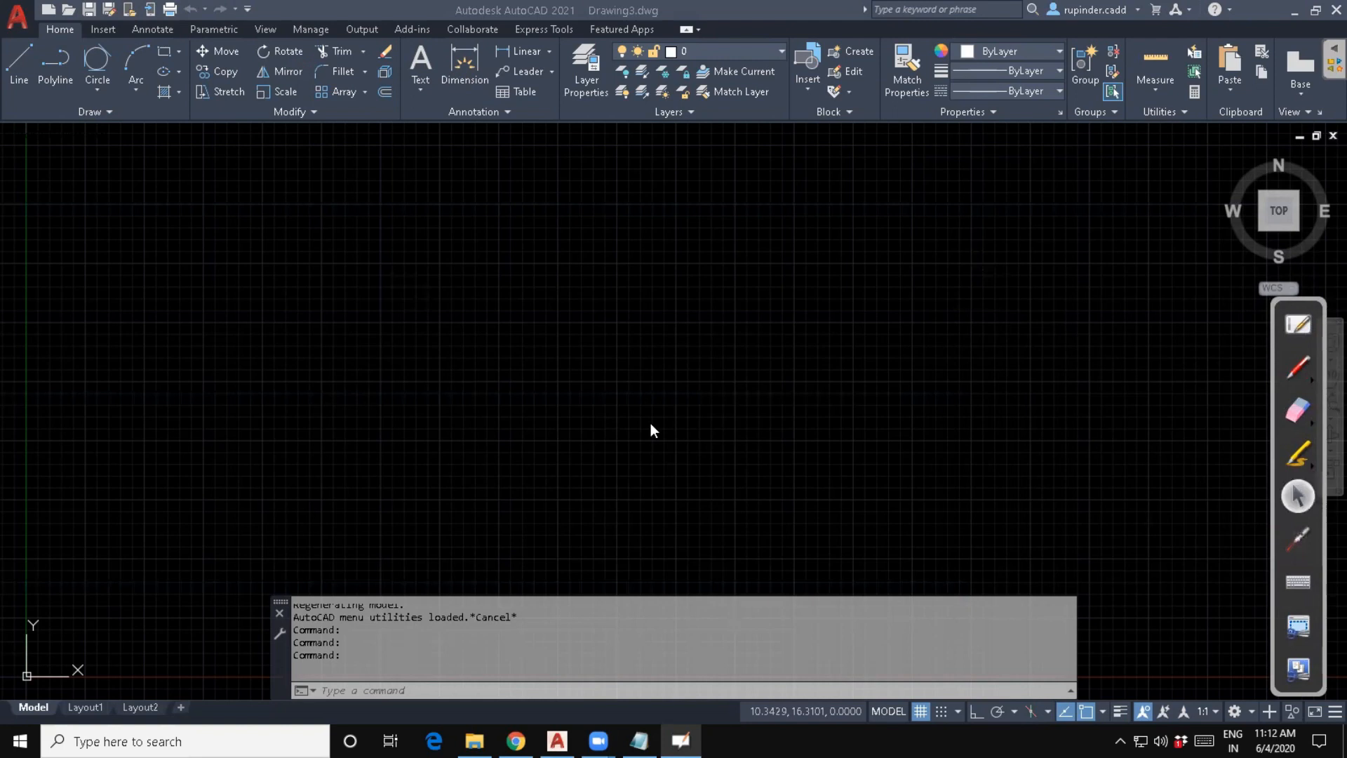
# Switch to the Notepad notes, maximise the window and add the heading "Draw Toolbar" after a blank line.
pyautogui.click(639, 740)
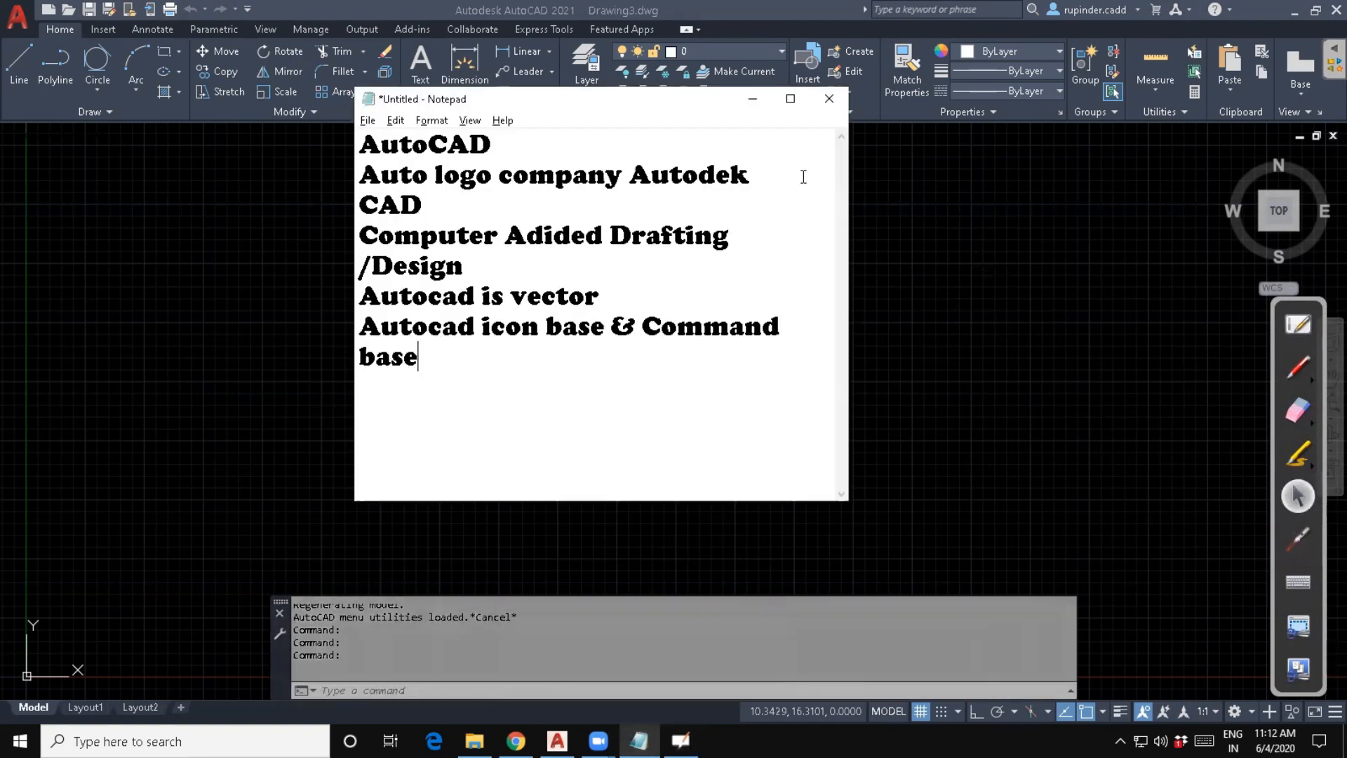
pyautogui.click(791, 99)
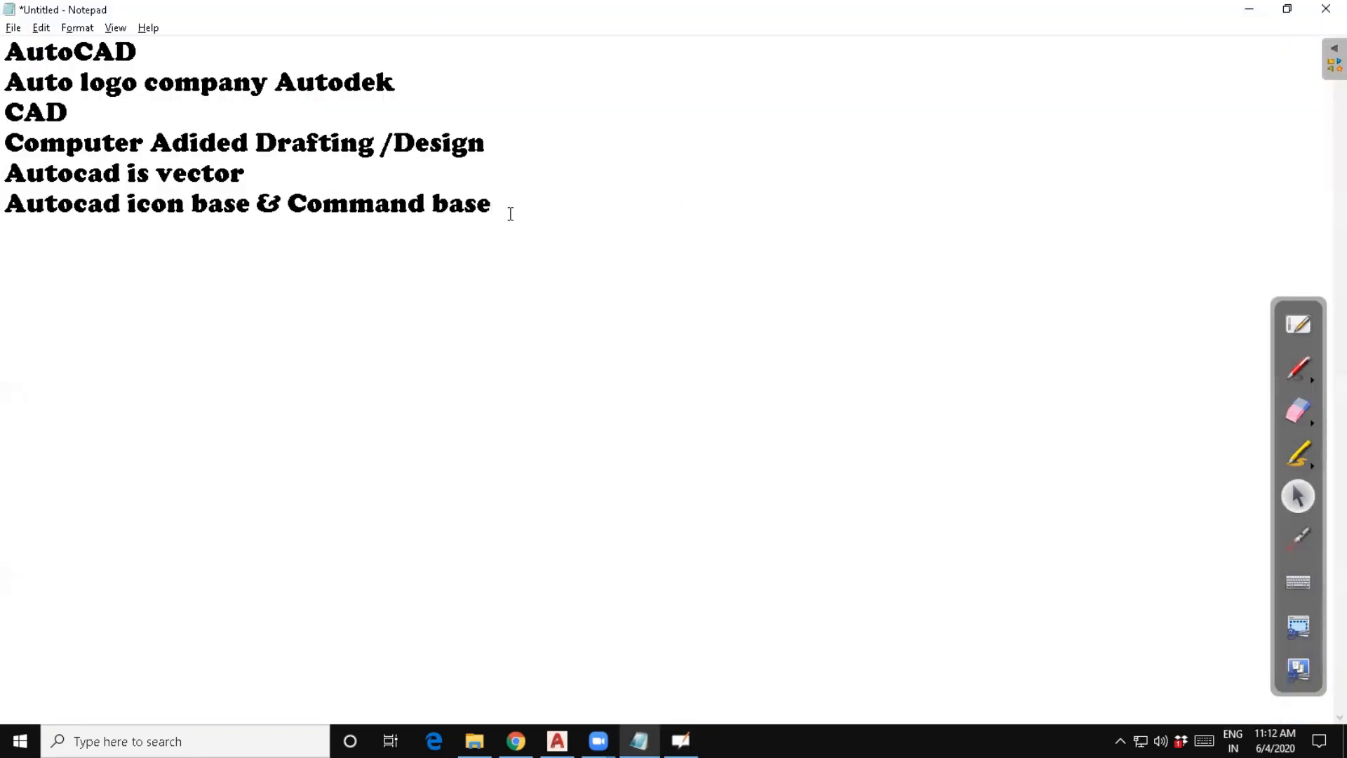
pyautogui.press('Return')
pyautogui.press('Return')
pyautogui.write('Xraw')
pyautogui.press('BackSpace')
pyautogui.press('BackSpace')
pyautogui.press('BackSpace')
pyautogui.press('BackSpace')
pyautogui.press('BackSpace')
pyautogui.write('Dre')
pyautogui.press('BackSpace')
pyautogui.press('BackSpace')
pyautogui.write('raw T')
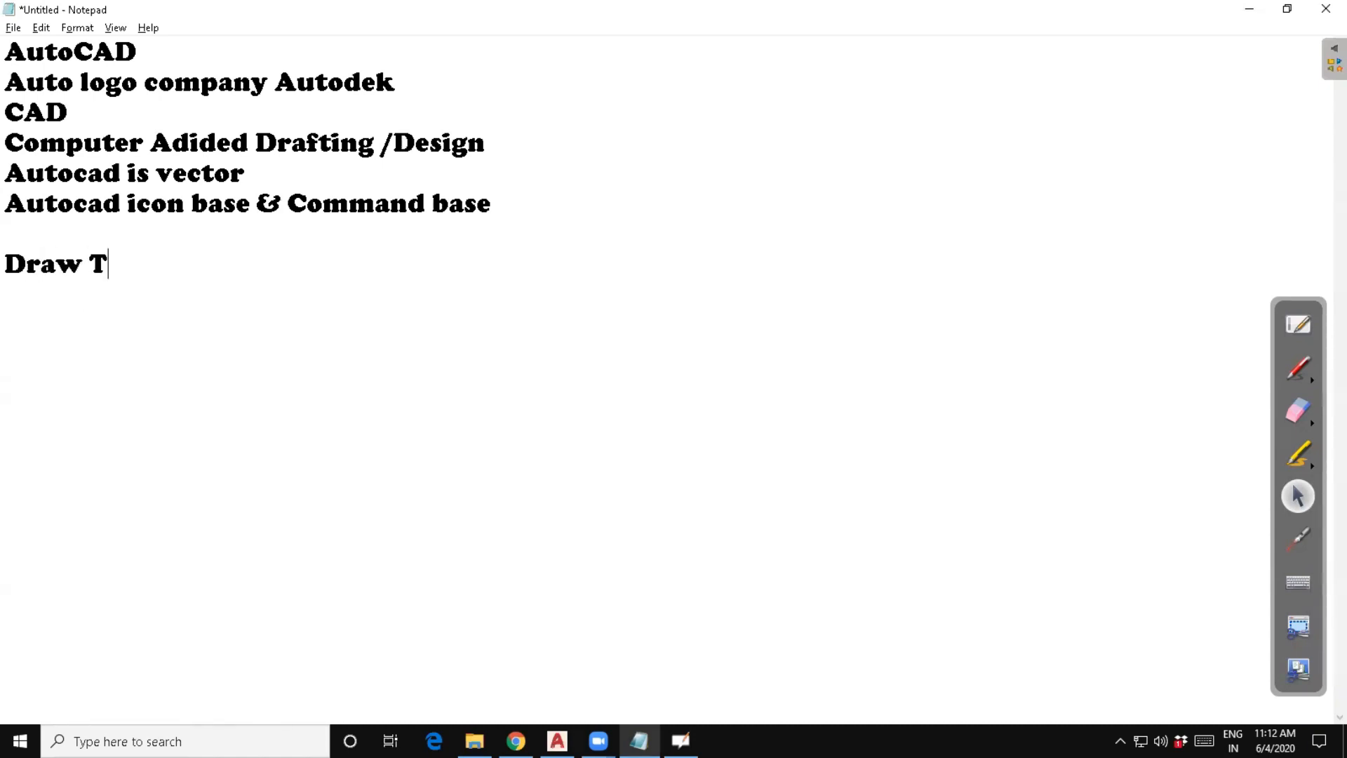
pyautogui.write('oolbar ')
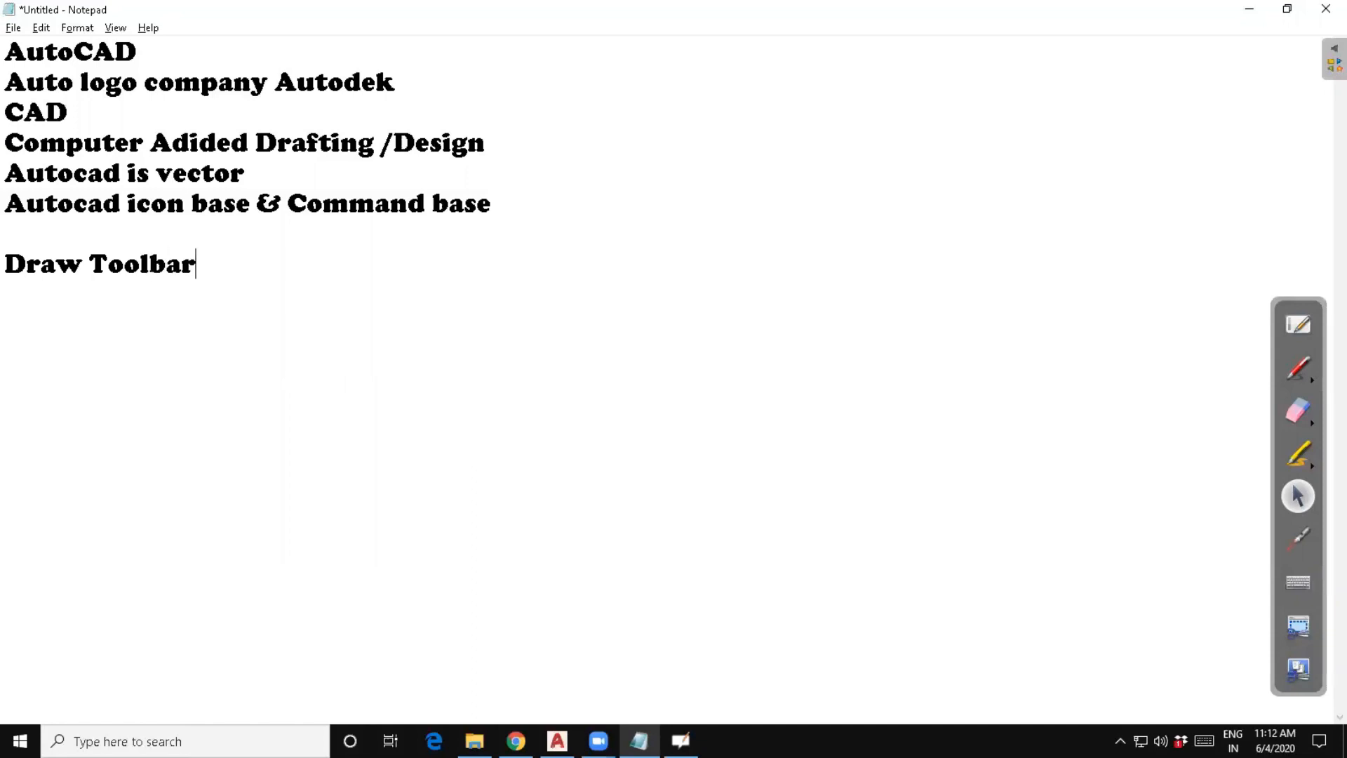
# List the drawing commands under the heading as "Line-L", "Circle-C" and "Arc-A", each on its own line.
pyautogui.write('Line')
pyautogui.write('-L ')
pyautogui.write('Ci')
pyautogui.write('rcle')
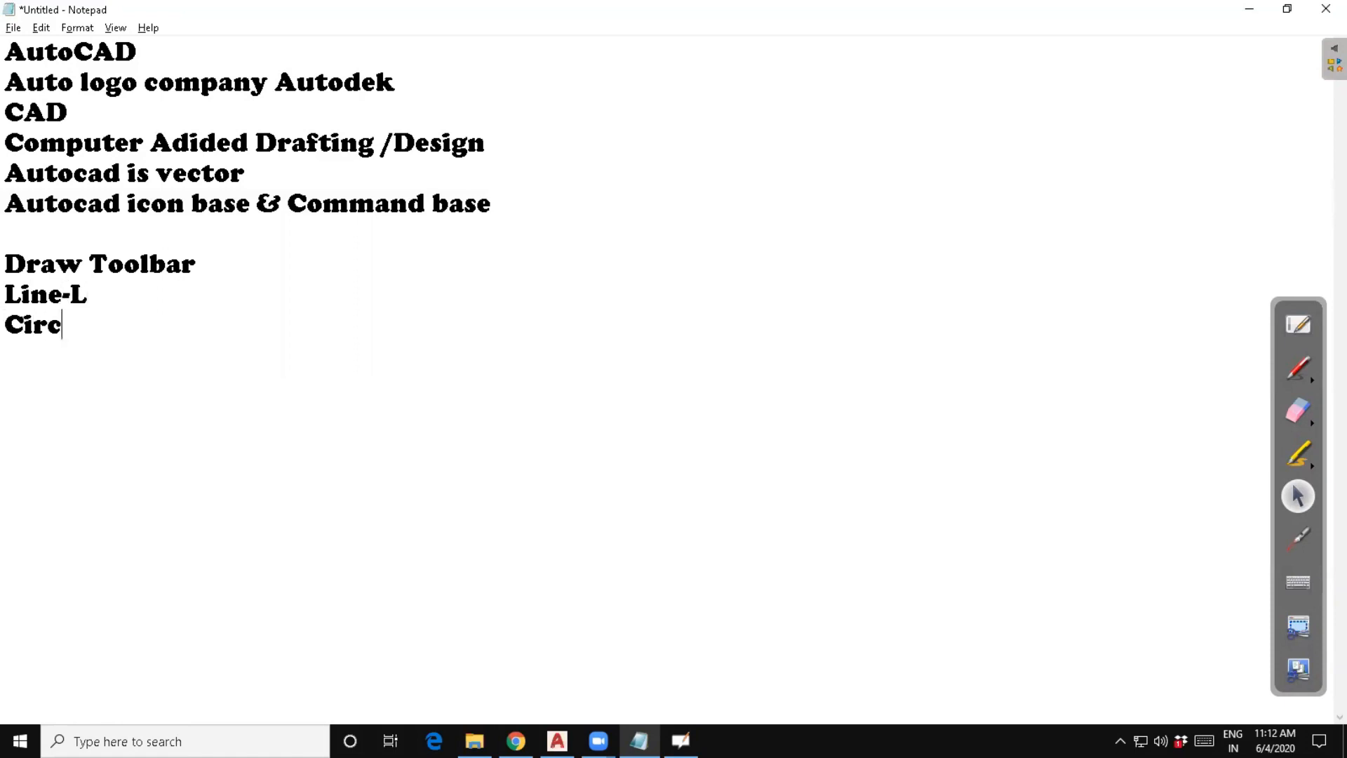
pyautogui.write('C')
pyautogui.press('Return')
pyautogui.write('Arc')
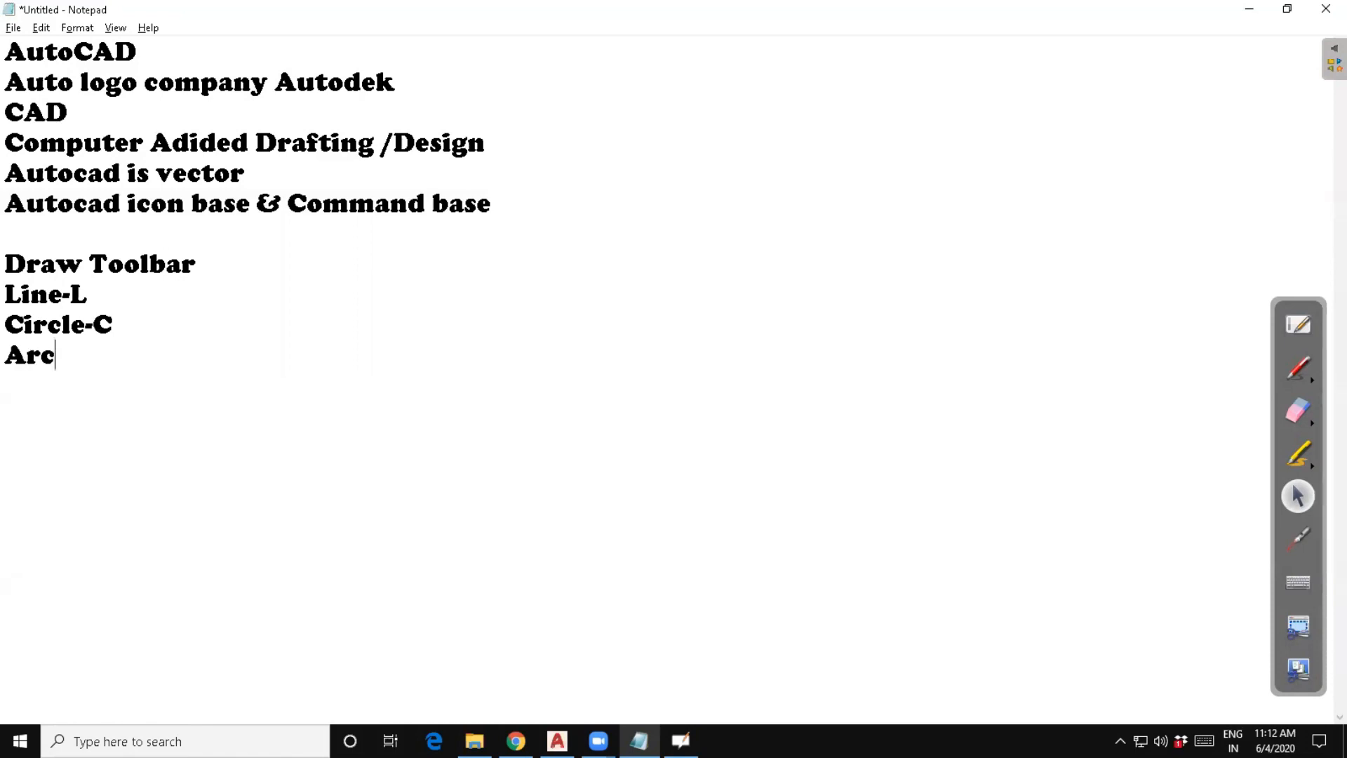
pyautogui.write('-A')
# Leave three blank lines after the Arc entry and add the heading "Modify Toolbar".
pyautogui.press('Return')
pyautogui.press('Return')
pyautogui.press('Return')
pyautogui.press('Return')
pyautogui.write('Modify Toobar')
pyautogui.press('BackSpace')
pyautogui.press('BackSpace')
pyautogui.press('BackSpace')
pyautogui.write('lbar')
pyautogui.press('Return')
# Add the entries "Trim -Tr" and "Extend-Ex" on separate lines under the Modify Toolbar heading.
pyautogui.write('Tr')
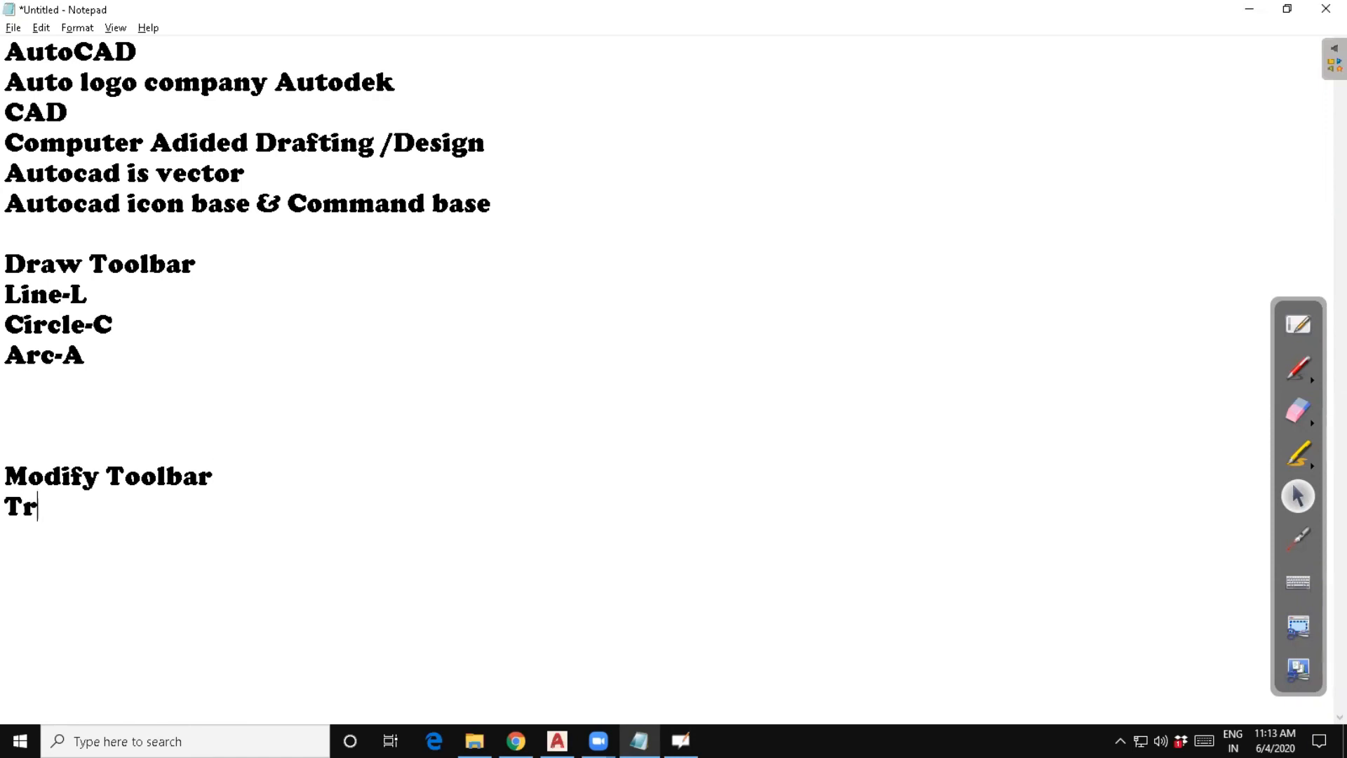
pyautogui.write('im 0-')
pyautogui.press('BackSpace')
pyautogui.press('BackSpace')
pyautogui.write('-Tr')
pyautogui.press('Return')
pyautogui.write('Extend-EX')
pyautogui.press('Return')
pyautogui.press('BackSpace')
pyautogui.press('BackSpace')
pyautogui.write('x')
pyautogui.press('Return')
# Add the entries "Offset -O" and "Mirror-Mi" on separate lines below the Extend entry.
pyautogui.write('Offset ')
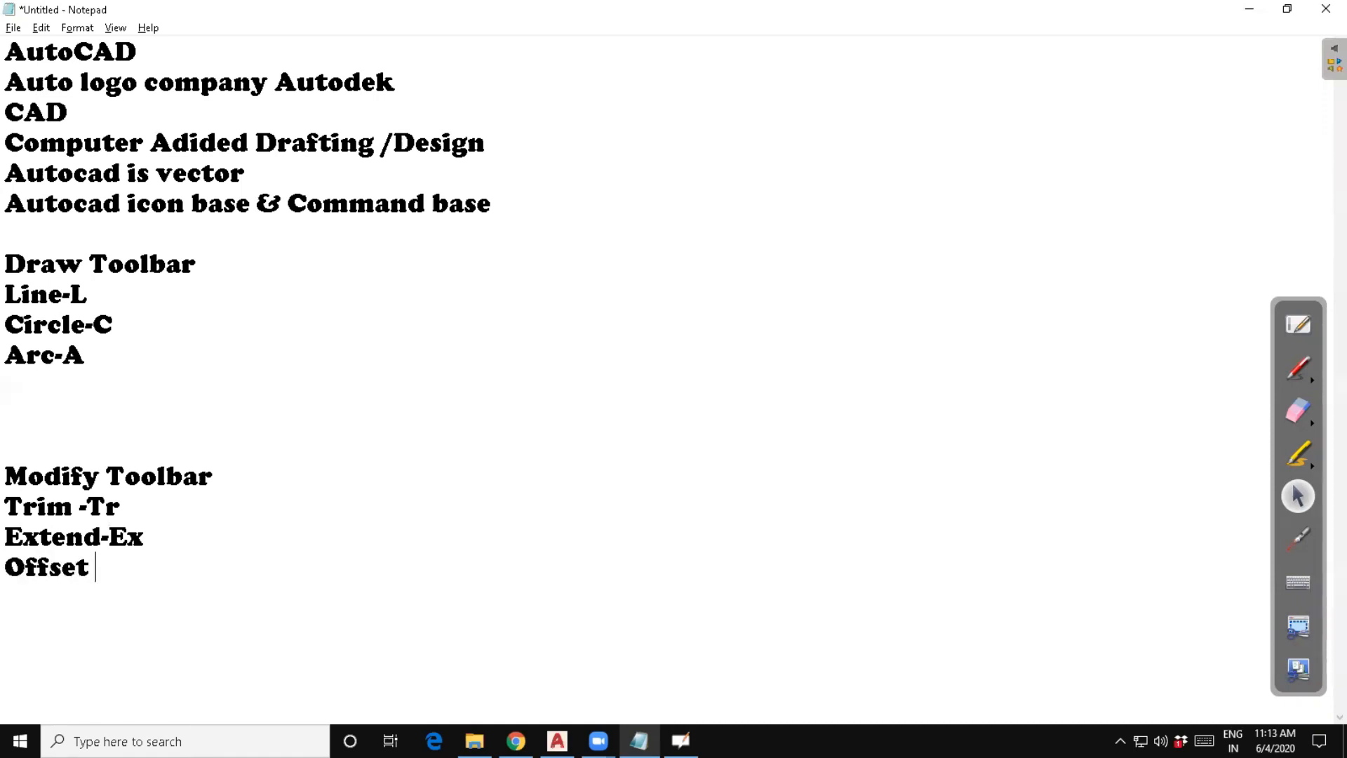
pyautogui.write(')')
pyautogui.press('BackSpace')
pyautogui.write('-o')
pyautogui.press('BackSpace')
pyautogui.write('O')
pyautogui.press('Return')
pyautogui.write('Mir')
pyautogui.write('ri')
pyautogui.press('BackSpace')
pyautogui.write('r')
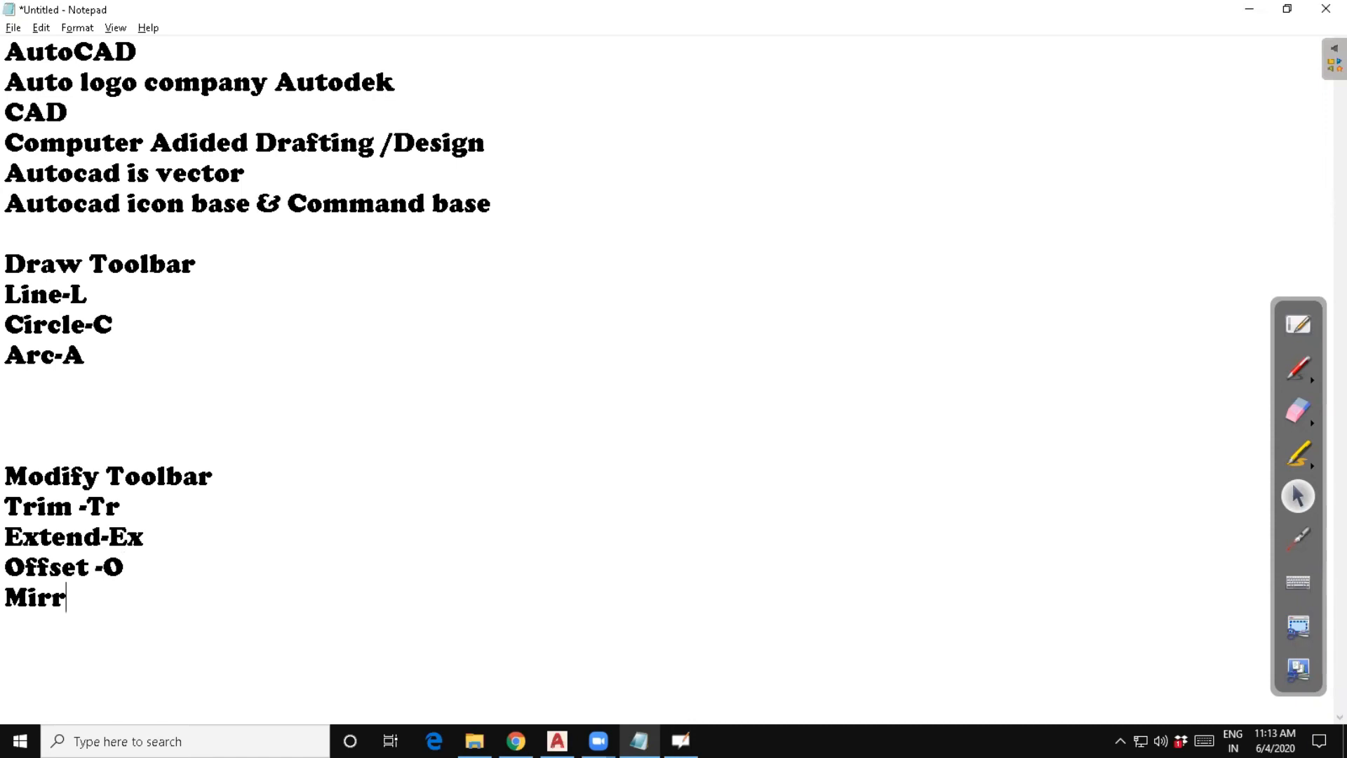
pyautogui.write('or-Mi')
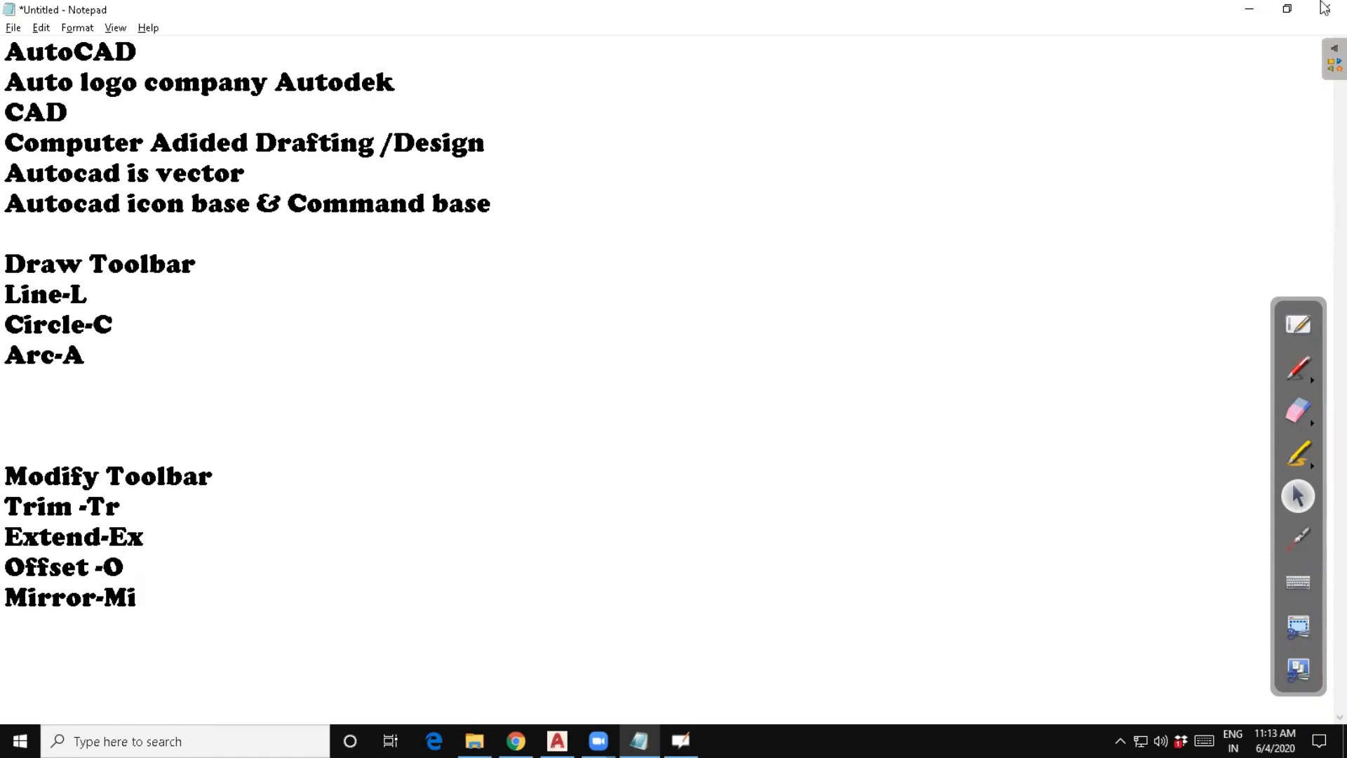
# Minimise Notepad to return to AutoCAD, clear any active command and shift the view slightly.
pyautogui.click(1249, 9)
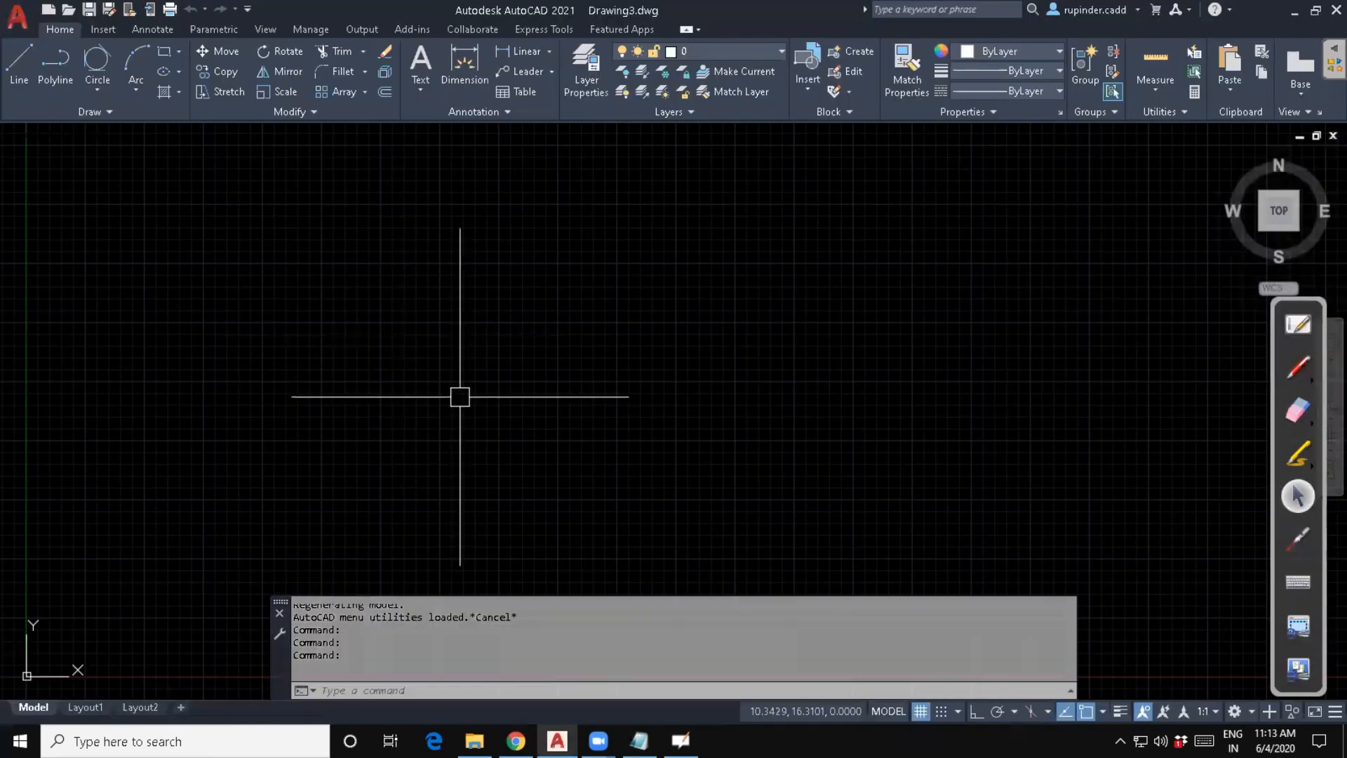
pyautogui.press('Escape')
pyautogui.press('Escape')
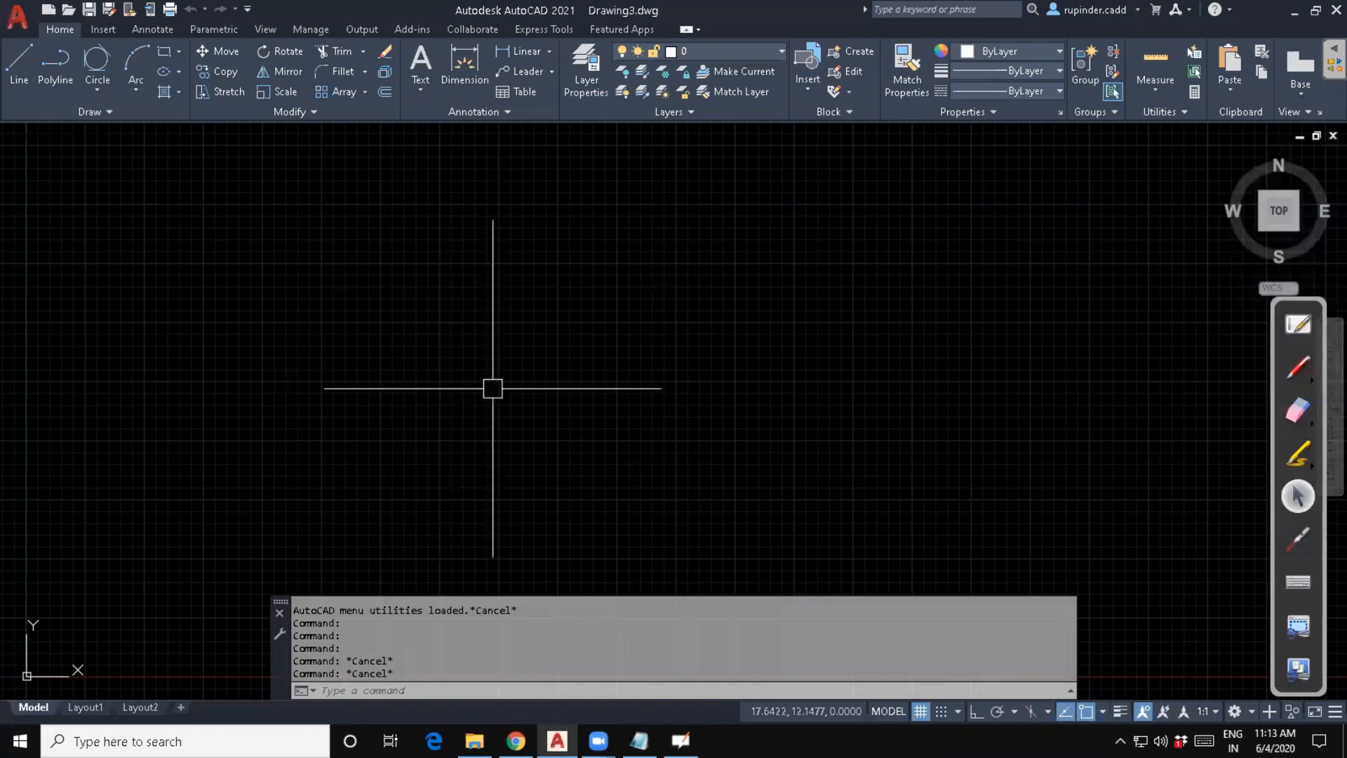
pyautogui.moveTo(622, 404)
pyautogui.mouseDown(button='middle')
pyautogui.moveTo(560, 391)
pyautogui.moveTo(598, 385)
pyautogui.mouseUp(button='middle')
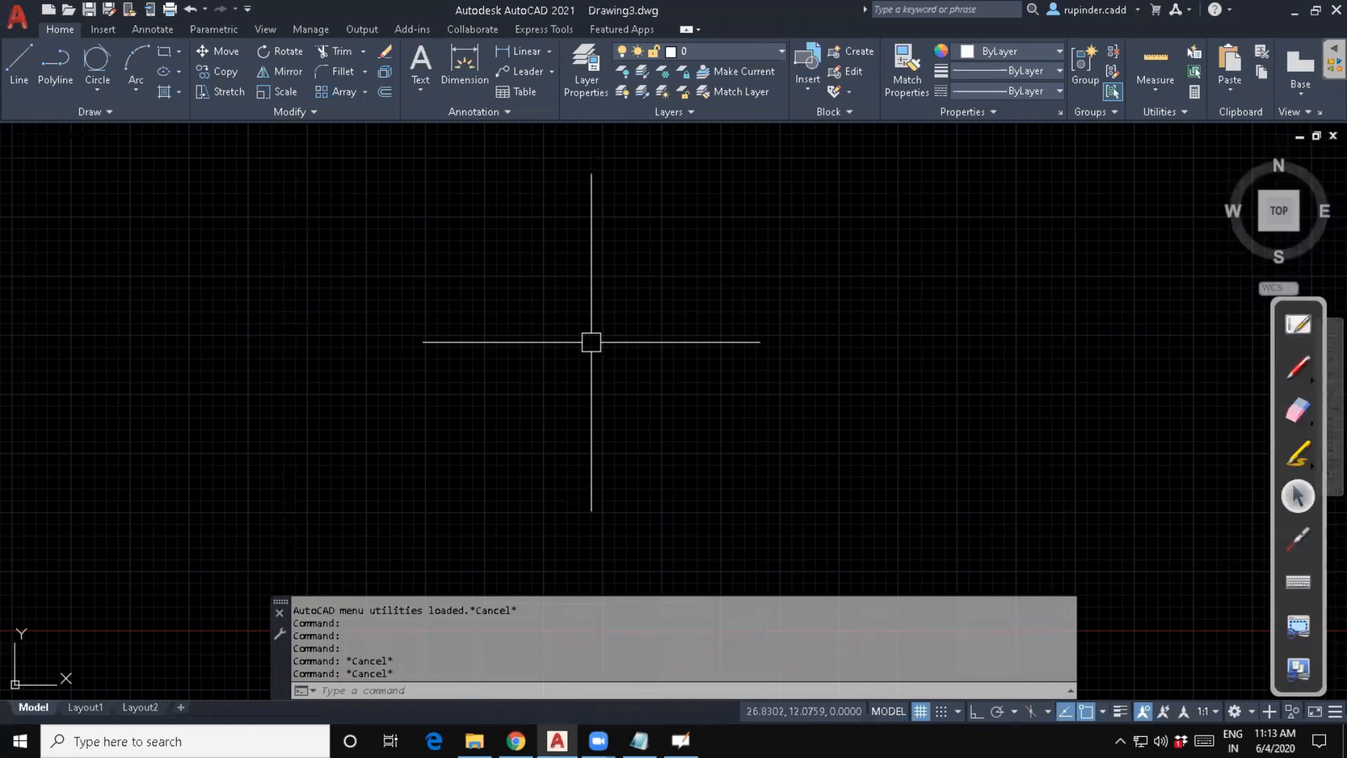
# Try the Line tool by placing a first point near the middle of the drawing area, and cancel it.
pyautogui.click(23, 82)
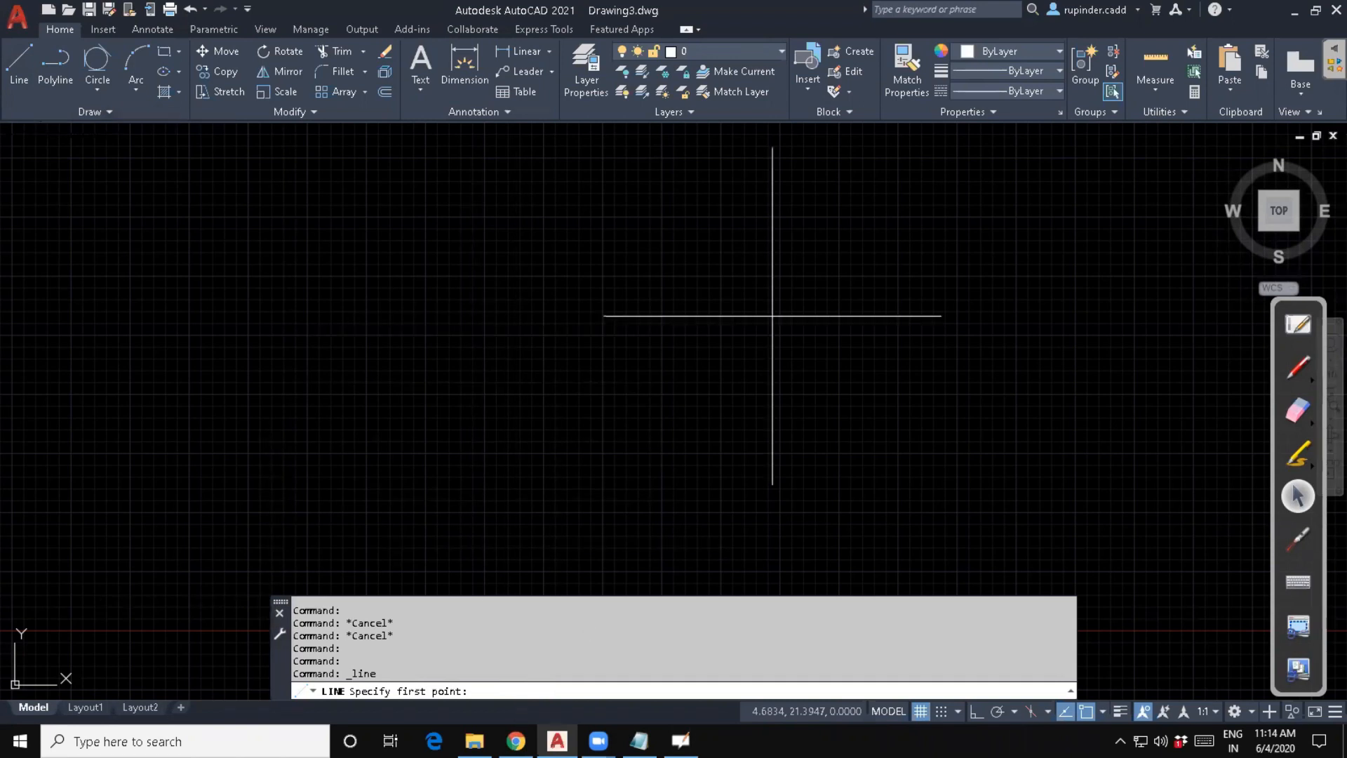
pyautogui.click(626, 370)
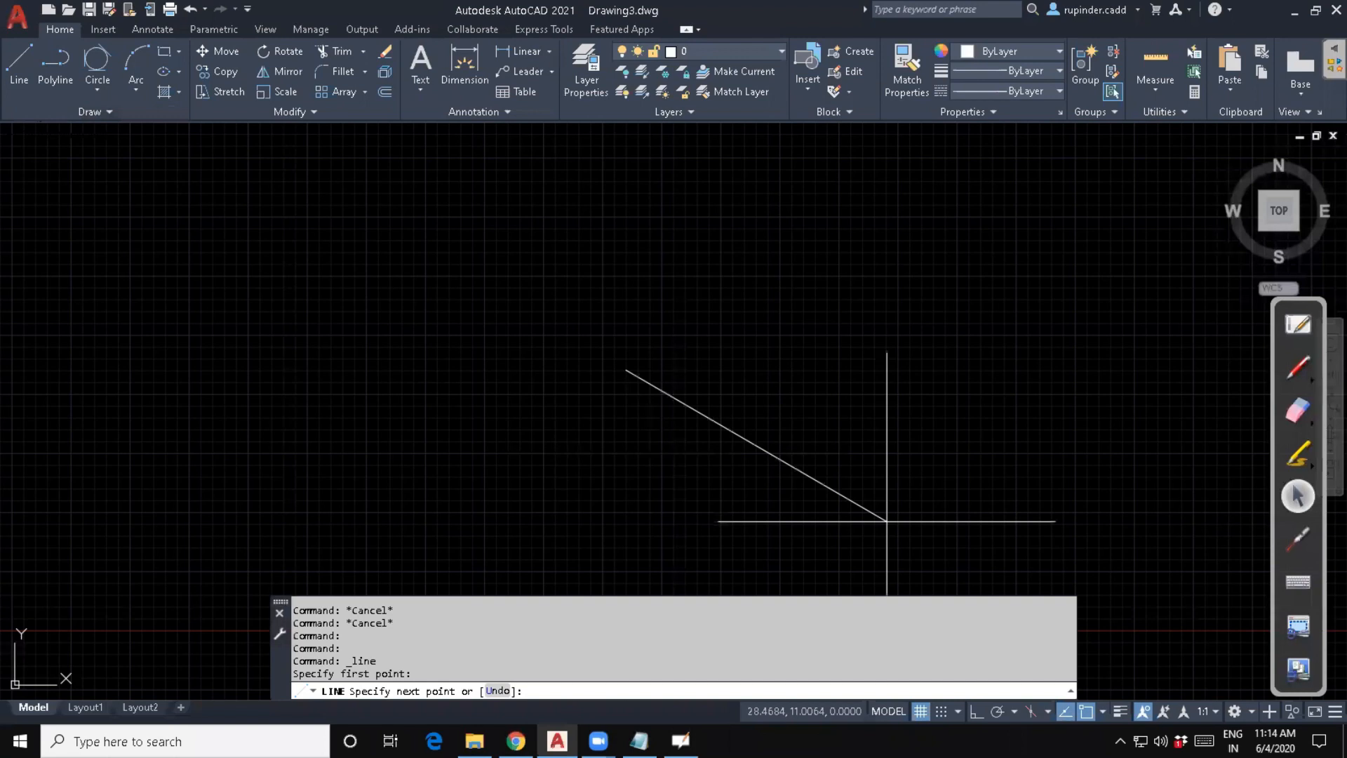
pyautogui.press('Escape')
# Try starting the Line command repeatedly with its alias L, cancelling each time before picking a point.
pyautogui.write('L')
pyautogui.press('Return')
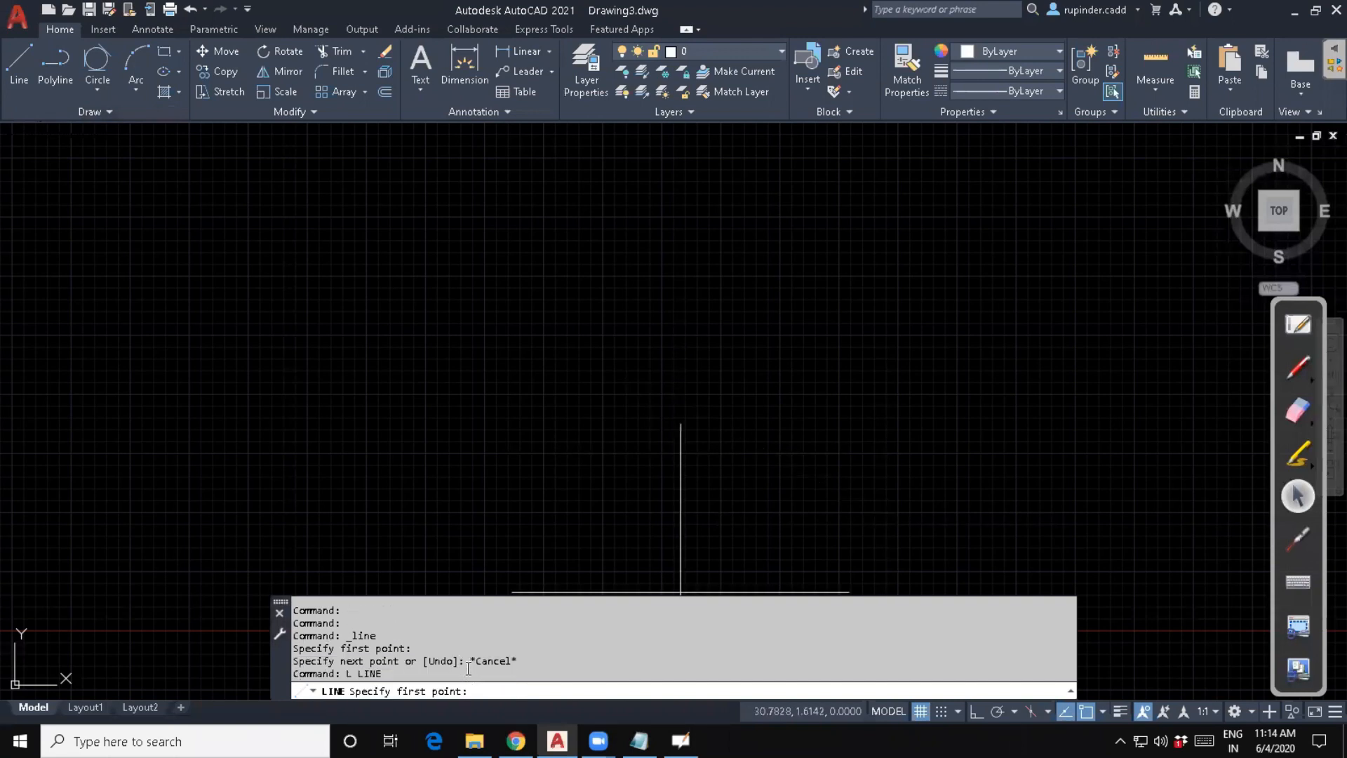
pyautogui.press('Escape')
pyautogui.press('Escape')
pyautogui.write('L')
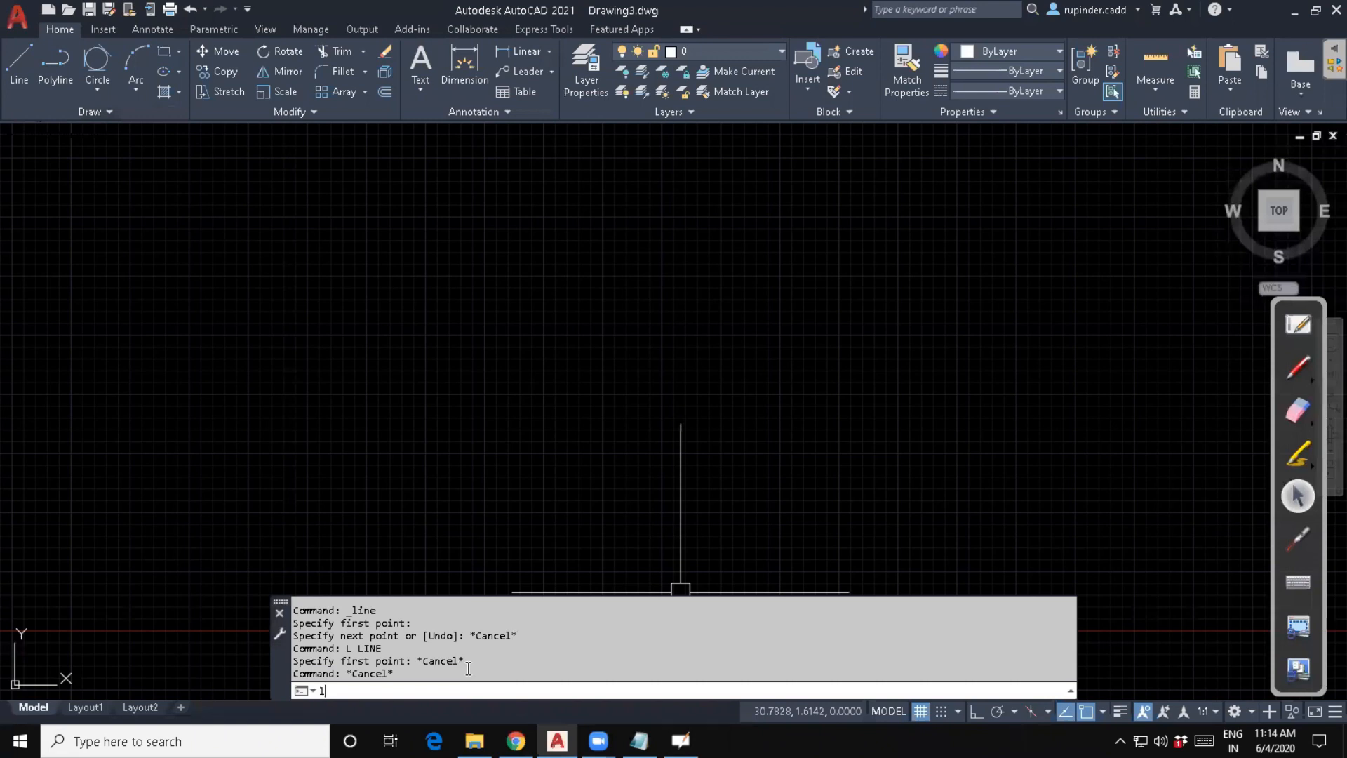
pyautogui.press('Return')
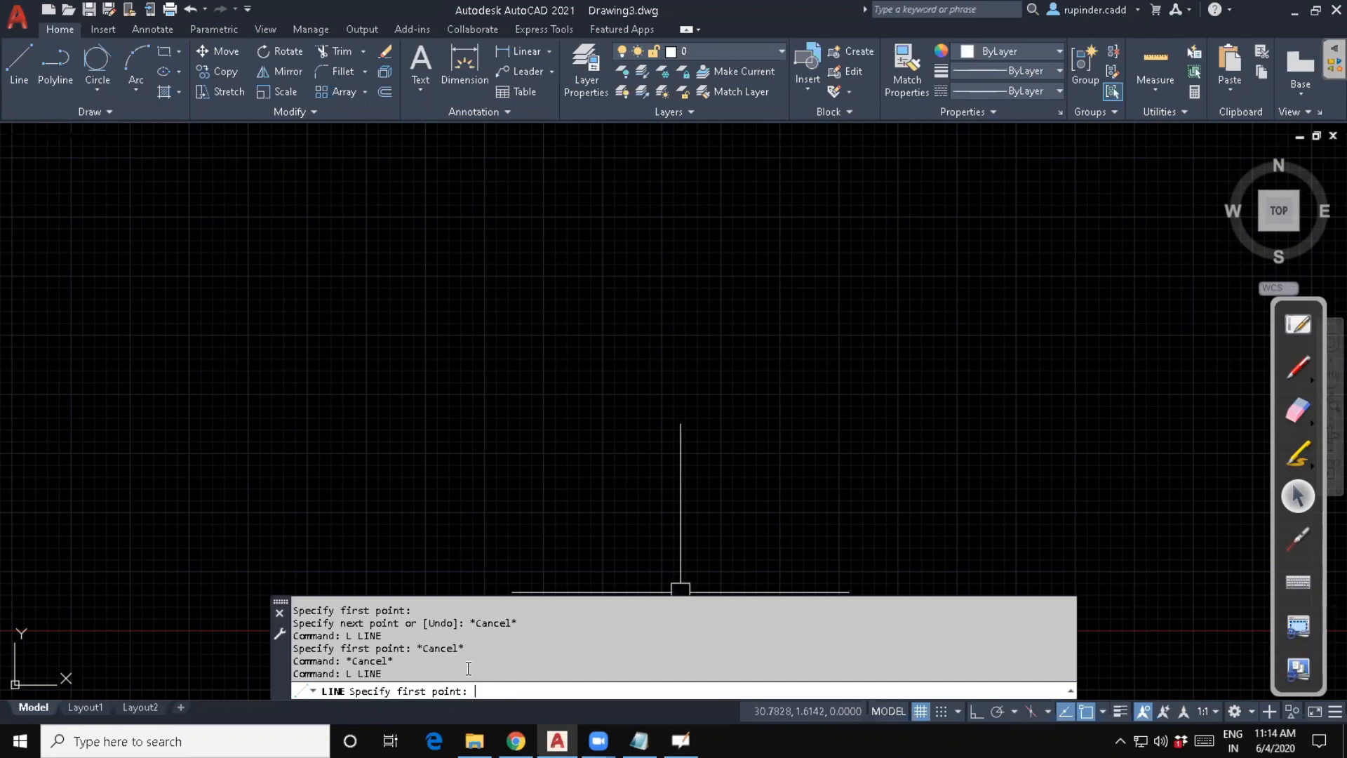
pyautogui.press('Escape')
pyautogui.press('Escape')
pyautogui.write('L')
pyautogui.press('Return')
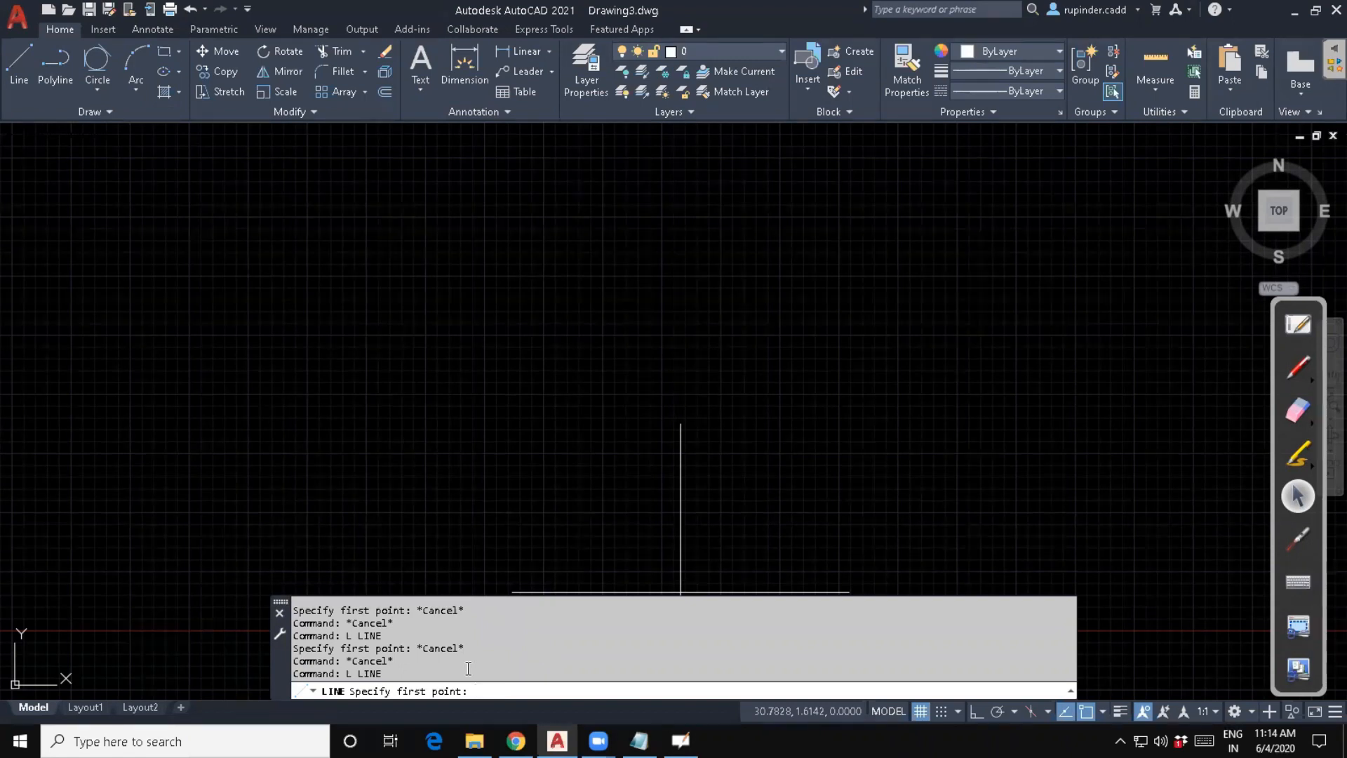
pyautogui.press('Escape')
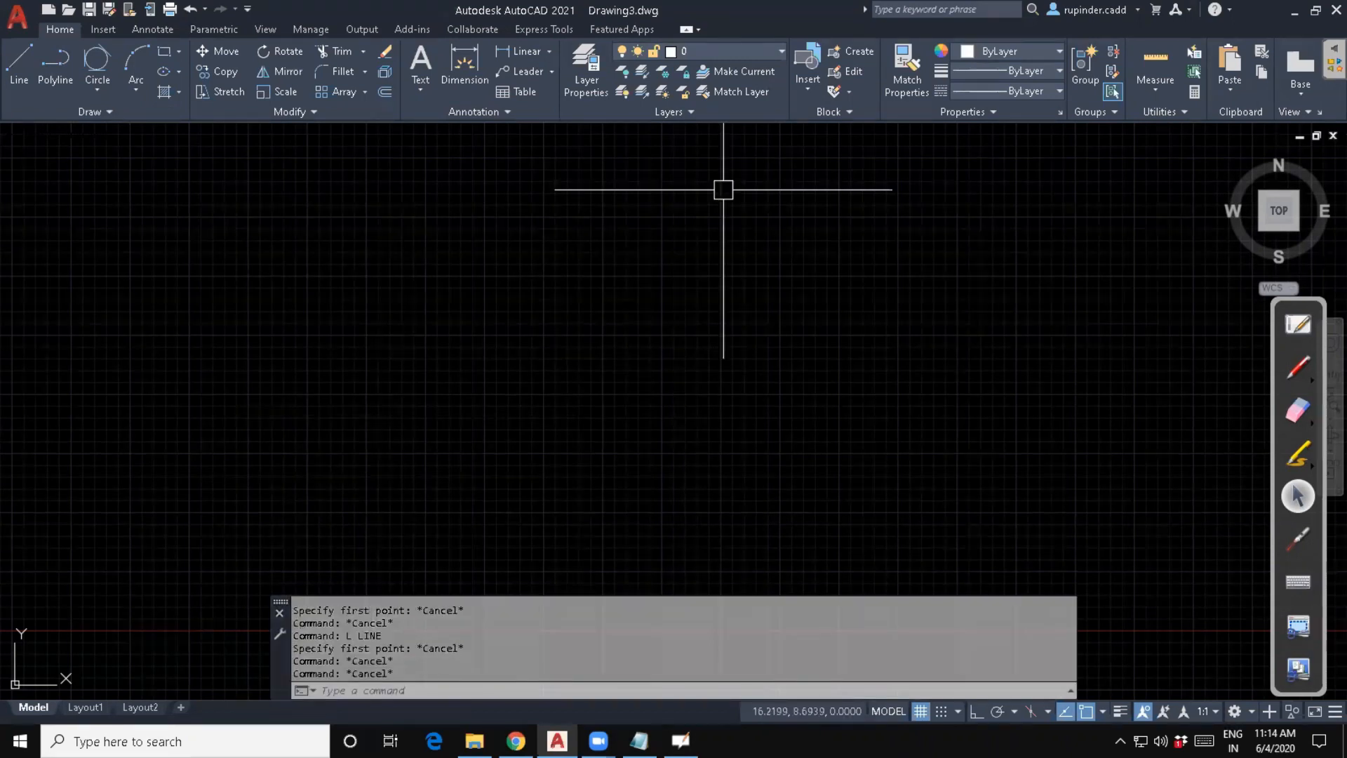
# Examine the empty drawing area at different magnifications by zooming in and out repeatedly.
pyautogui.scroll(4, 488, 350)
pyautogui.scroll(-4, 488, 349)
pyautogui.scroll(4, 488, 349)
pyautogui.scroll(-6, 489, 349)
pyautogui.scroll(6, 489, 349)
pyautogui.scroll(-6, 489, 350)
pyautogui.scroll(2, 488, 350)
pyautogui.scroll(4, 489, 350)
pyautogui.scroll(-6, 488, 350)
pyautogui.scroll(2, 488, 349)
pyautogui.scroll(5, 488, 349)
pyautogui.scroll(-5, 488, 349)
pyautogui.scroll(5, 488, 349)
pyautogui.scroll(-5, 488, 349)
pyautogui.scroll(5, 488, 349)
pyautogui.scroll(-5, 488, 349)
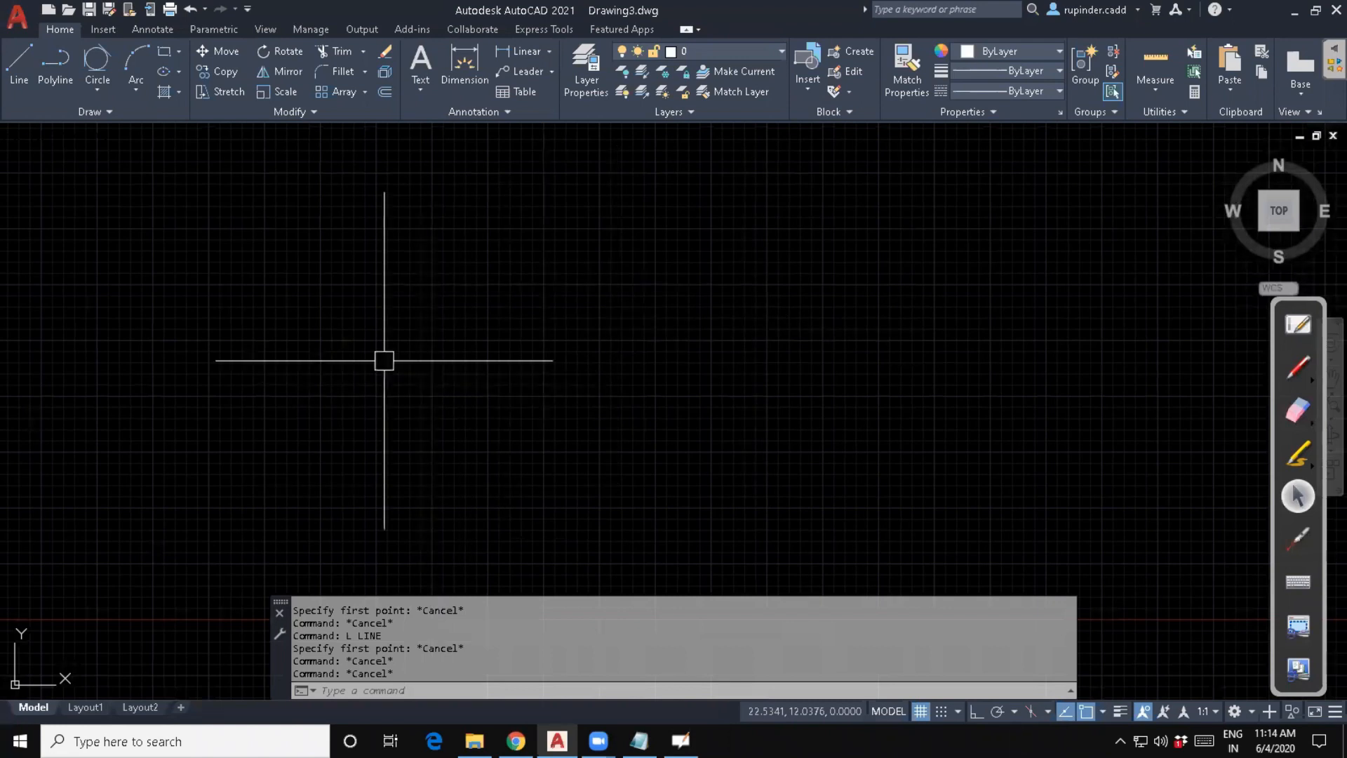
# Examine the area around the UCS origin and the X axis by panning and zooming across the drawing.
pyautogui.moveTo(361, 334); pyautogui.dragTo(360, 336, button='middle')
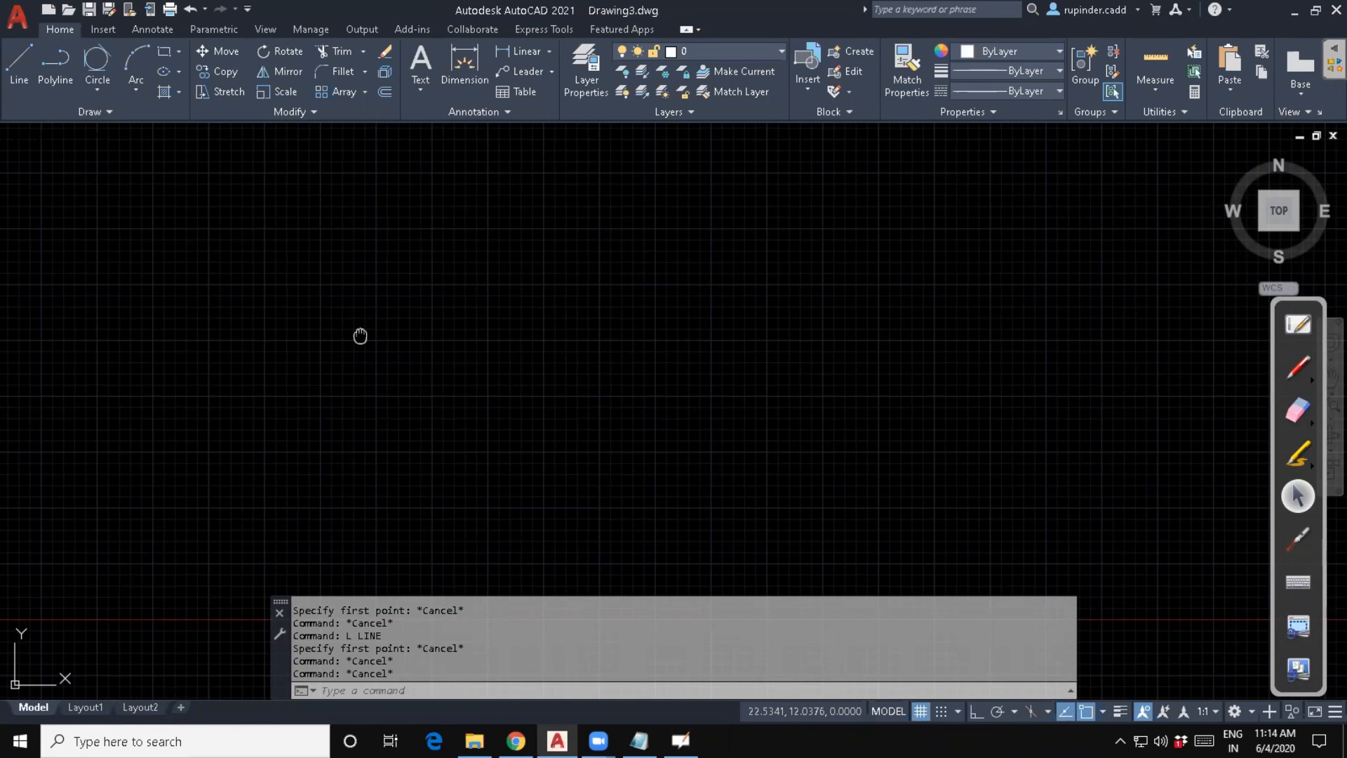
pyautogui.moveTo(360, 336)
pyautogui.mouseDown(button='middle')
pyautogui.moveTo(607, 303)
pyautogui.moveTo(807, 307)
pyautogui.moveTo(241, 271)
pyautogui.moveTo(623, 276)
pyautogui.moveTo(99, 288)
pyautogui.moveTo(604, 400)
pyautogui.moveTo(267, 358)
pyautogui.moveTo(110, 317)
pyautogui.moveTo(186, 298)
pyautogui.moveTo(490, 442)
pyautogui.moveTo(442, 304)
pyautogui.mouseUp(button='middle')
pyautogui.scroll(2, 475, 381)
pyautogui.scroll(-4, 475, 382)
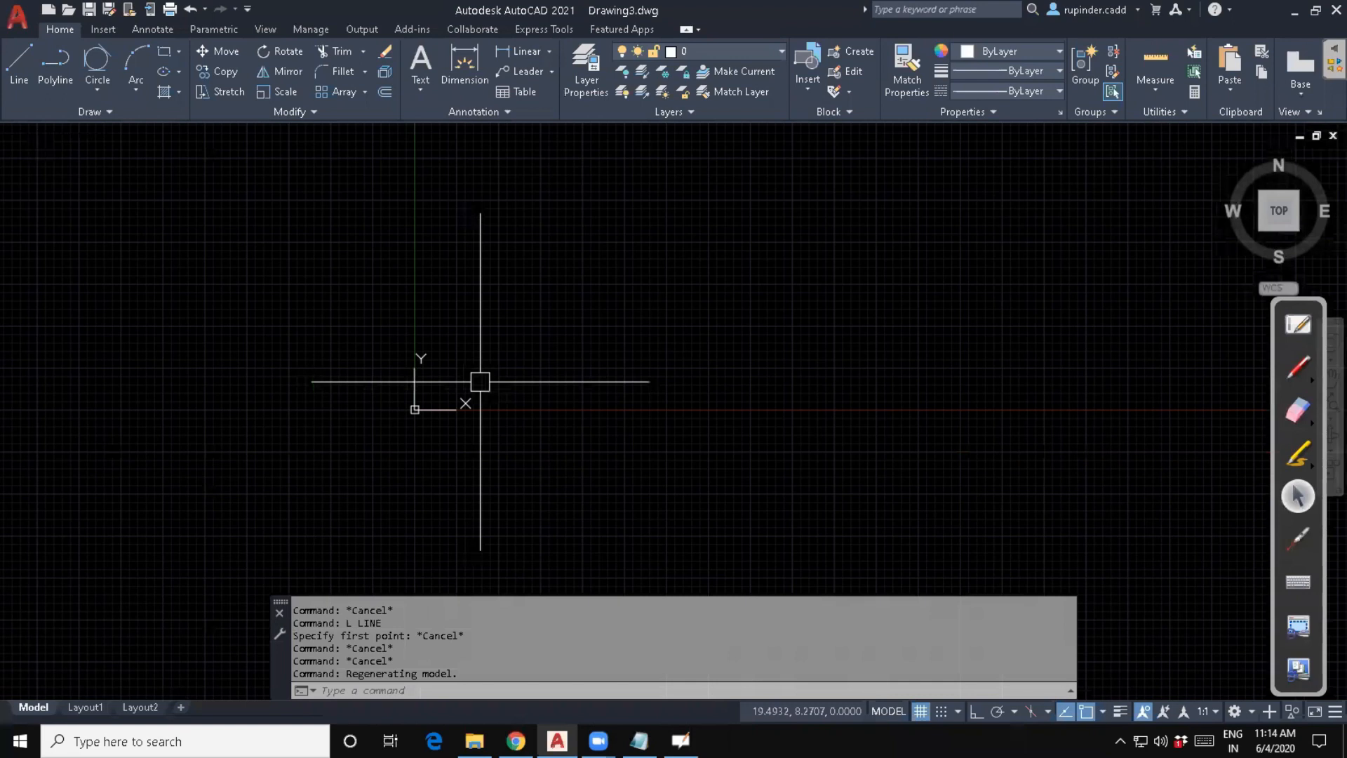
pyautogui.scroll(-1, 480, 381)
pyautogui.scroll(1, 480, 382)
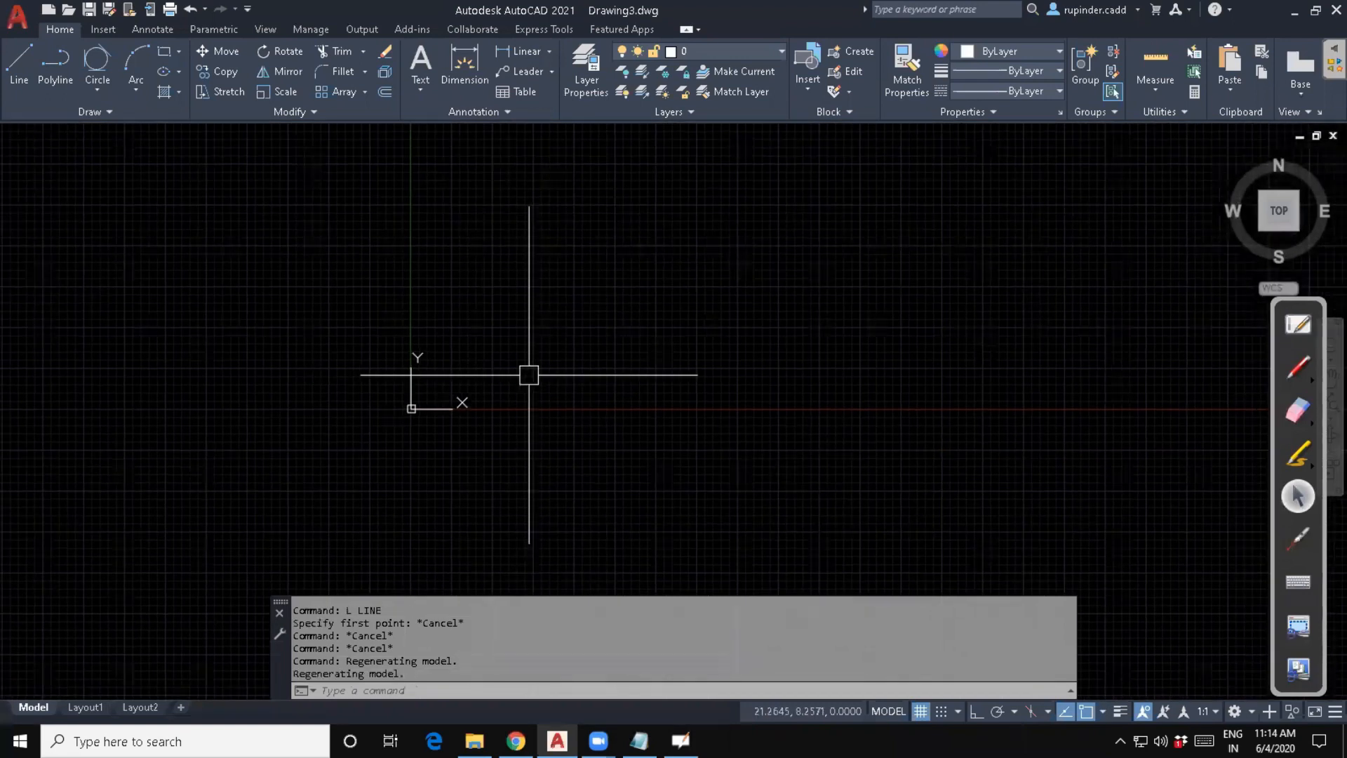
pyautogui.moveTo(616, 324); pyautogui.dragTo(96, 314, button='middle')
pyautogui.moveTo(475, 375); pyautogui.dragTo(435, 376, button='middle')
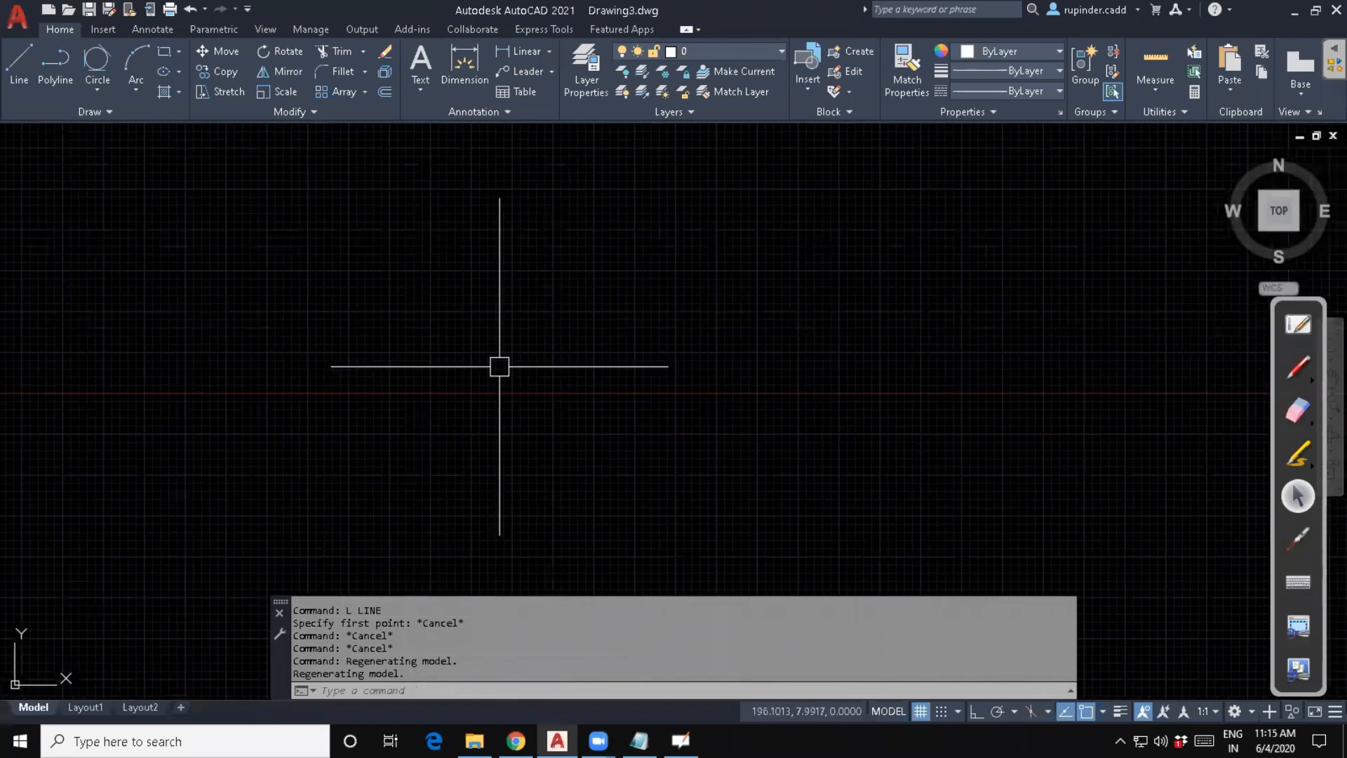
# Clear active commands, start the Line command with alias L and place its first point just above the X axis.
pyautogui.press('Escape')
pyautogui.press('Escape')
pyautogui.press('Escape')
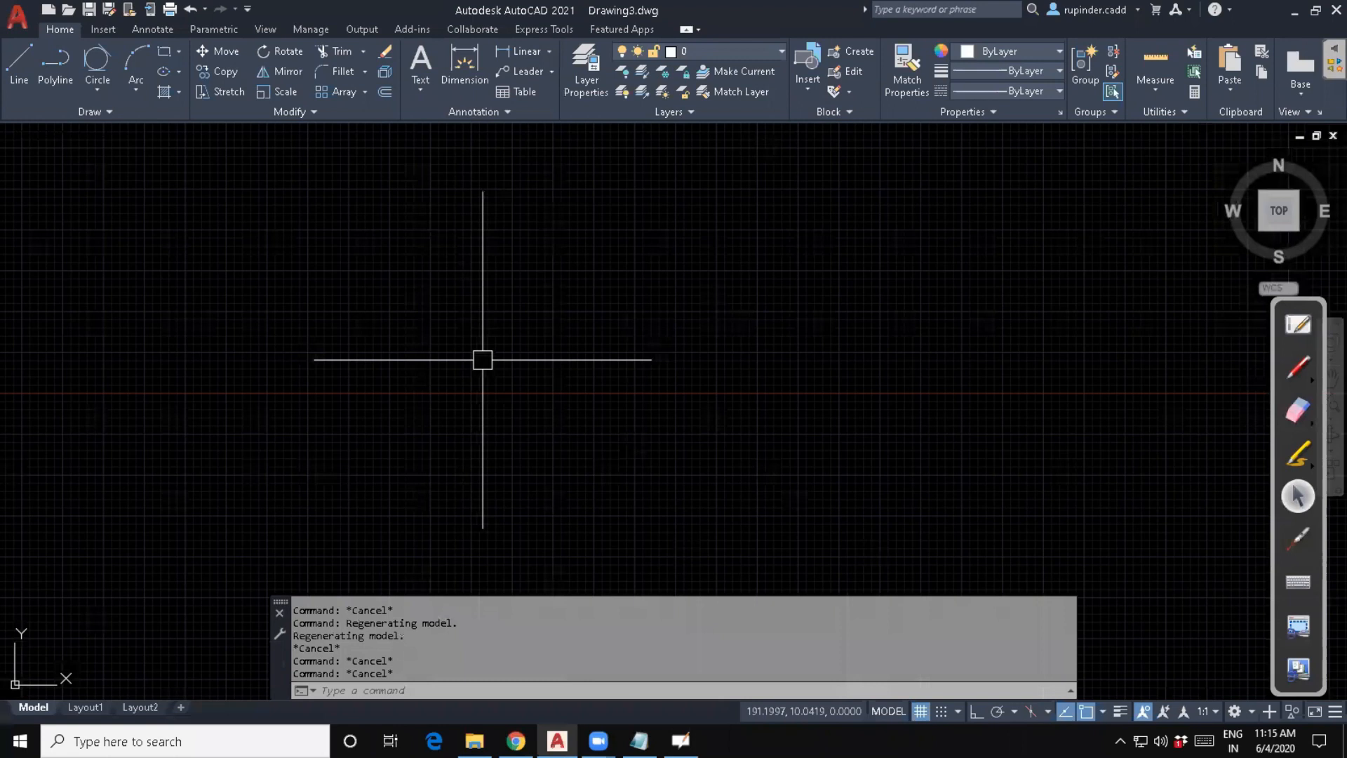
pyautogui.write('l')
pyautogui.press('Return')
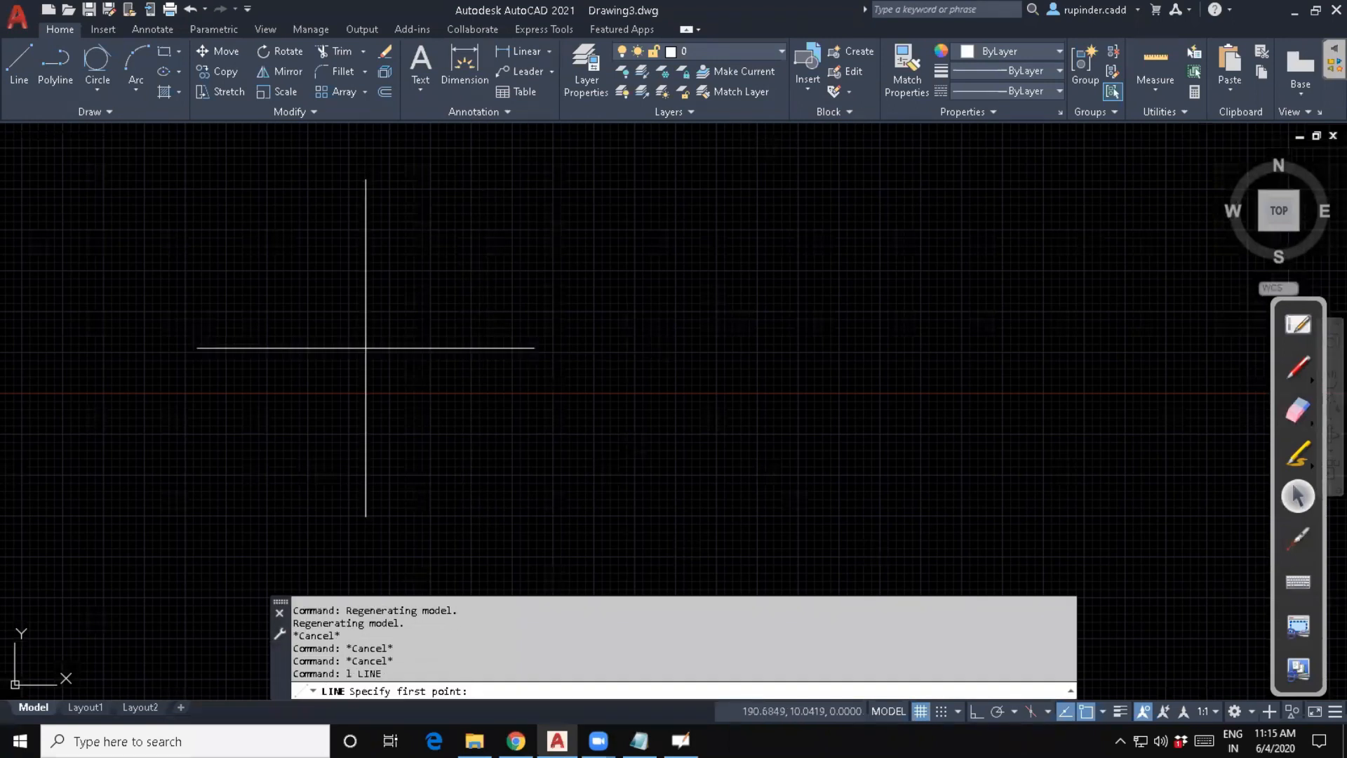
pyautogui.click(366, 347)
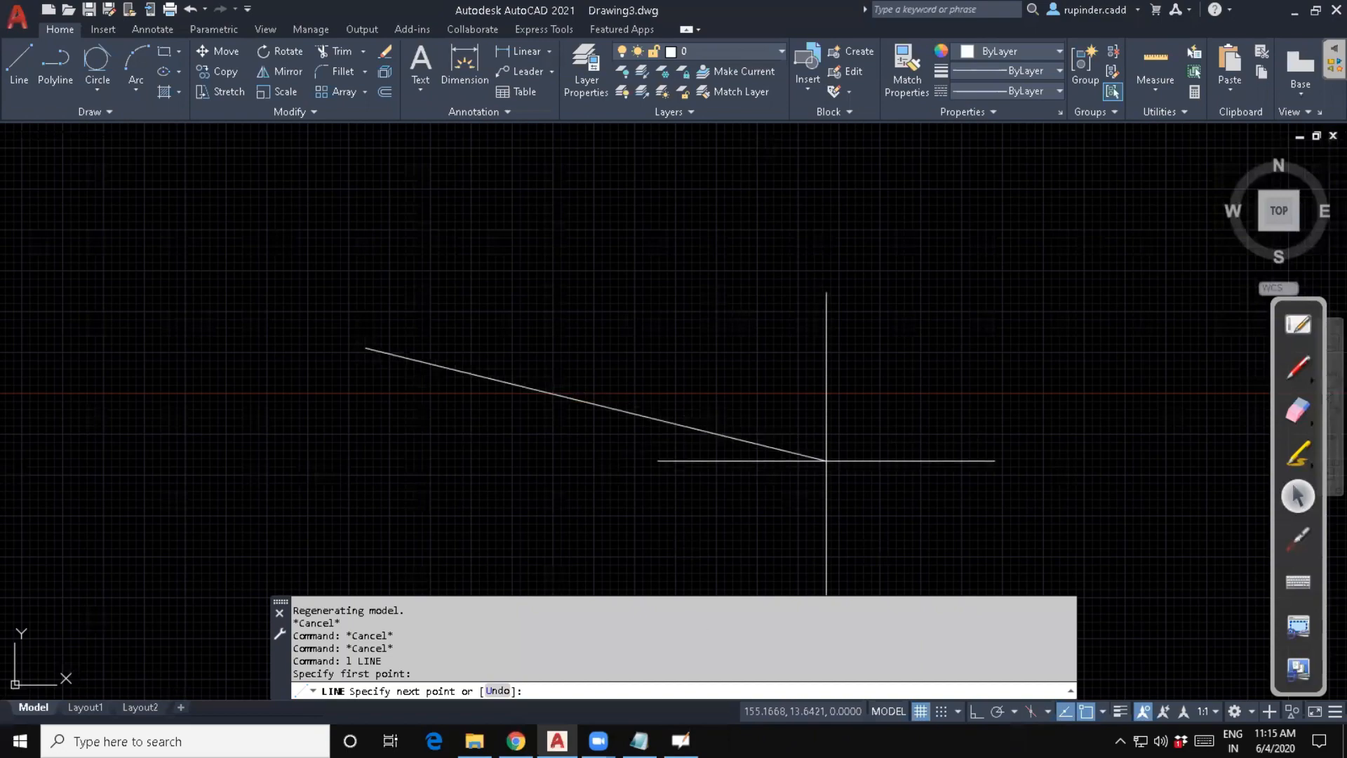
# Switch to the Notepad notes and add the line "Draftseeting -Ds" three blank lines below the Mirror entry.
pyautogui.hotkey('alt', 'Tab')
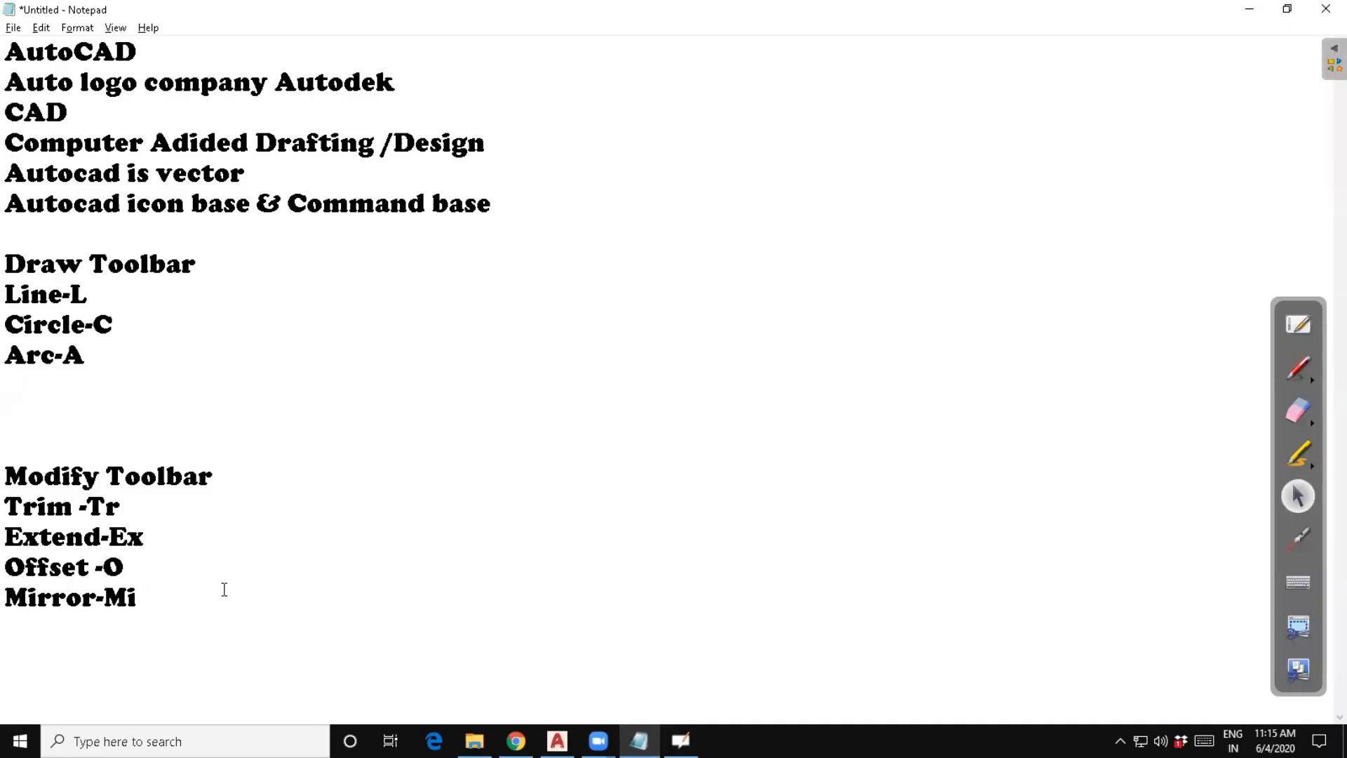
pyautogui.press('Return')
pyautogui.press('Return')
pyautogui.press('Return')
pyautogui.press('Return')
pyautogui.write('Dra')
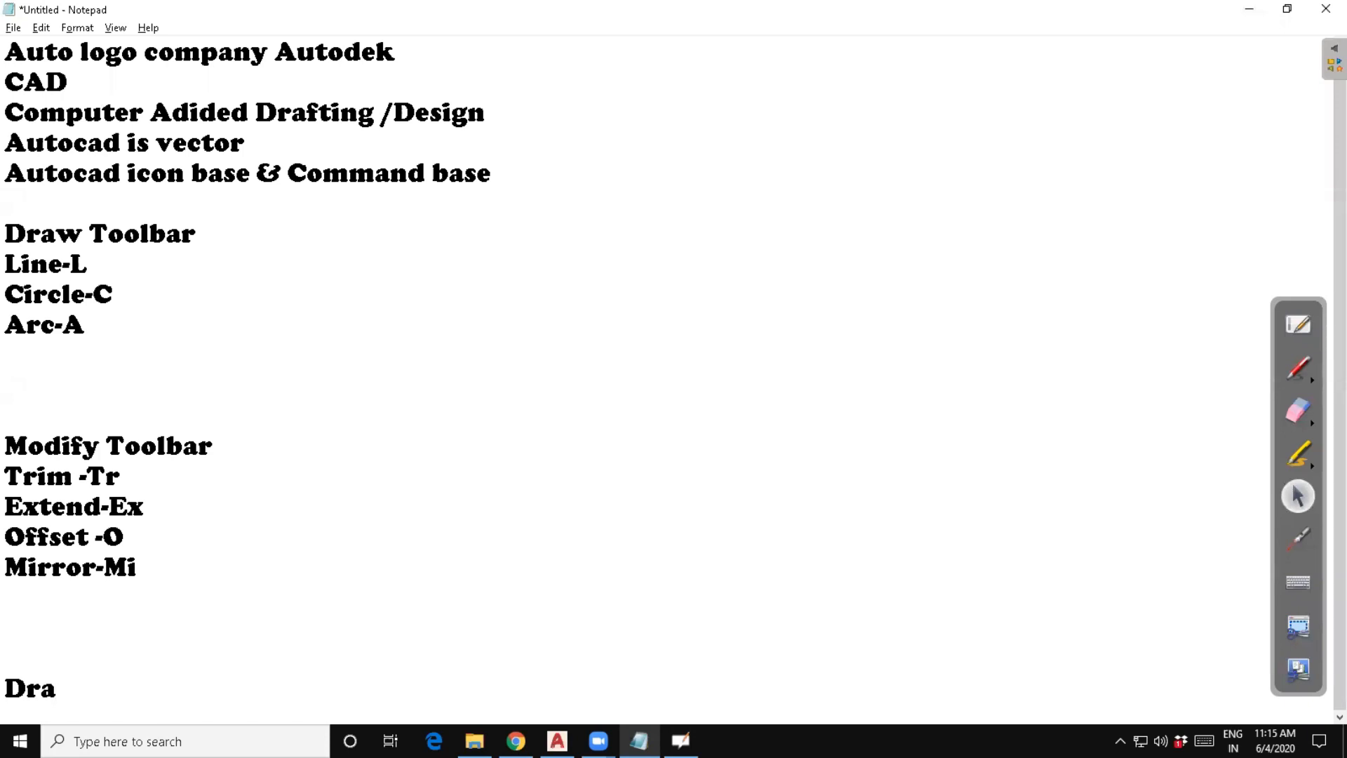
pyautogui.write('ftseeting ')
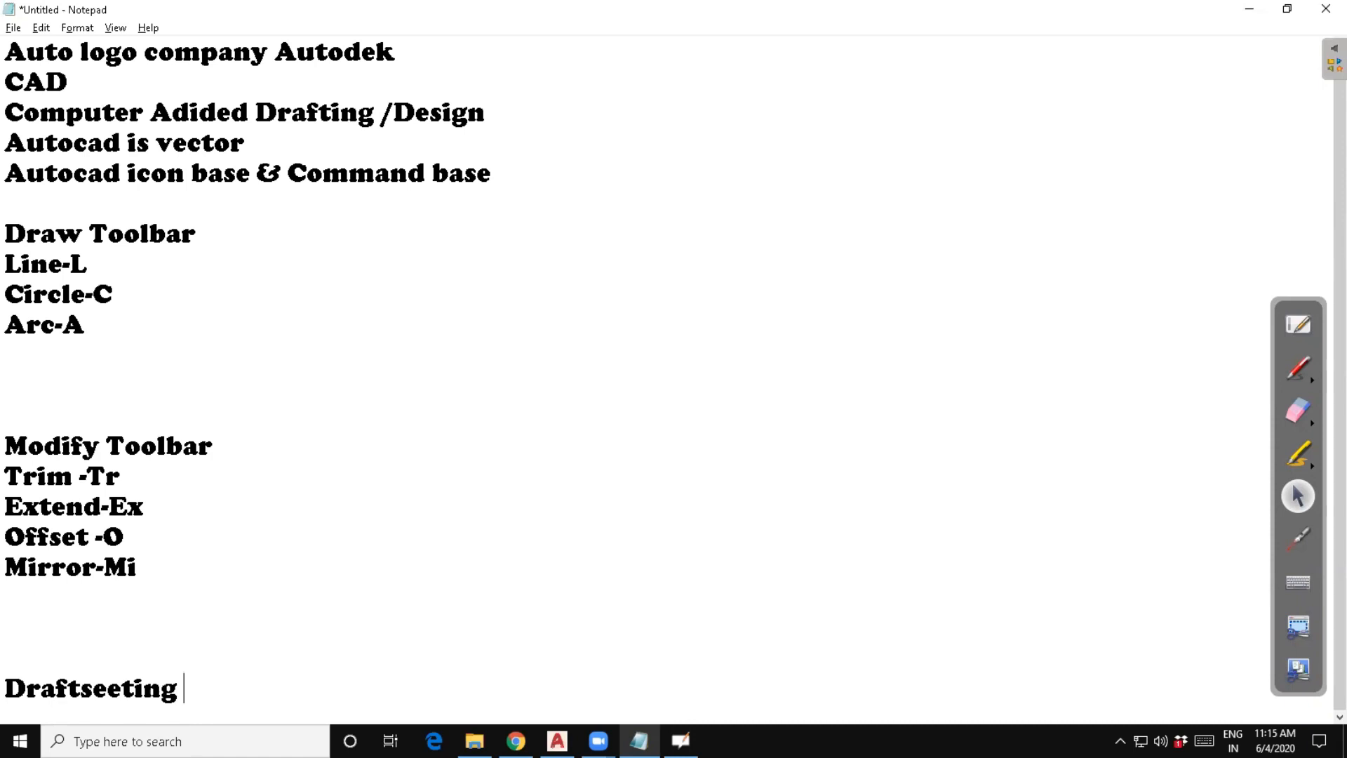
pyautogui.write('-Ds')
pyautogui.press('Return')
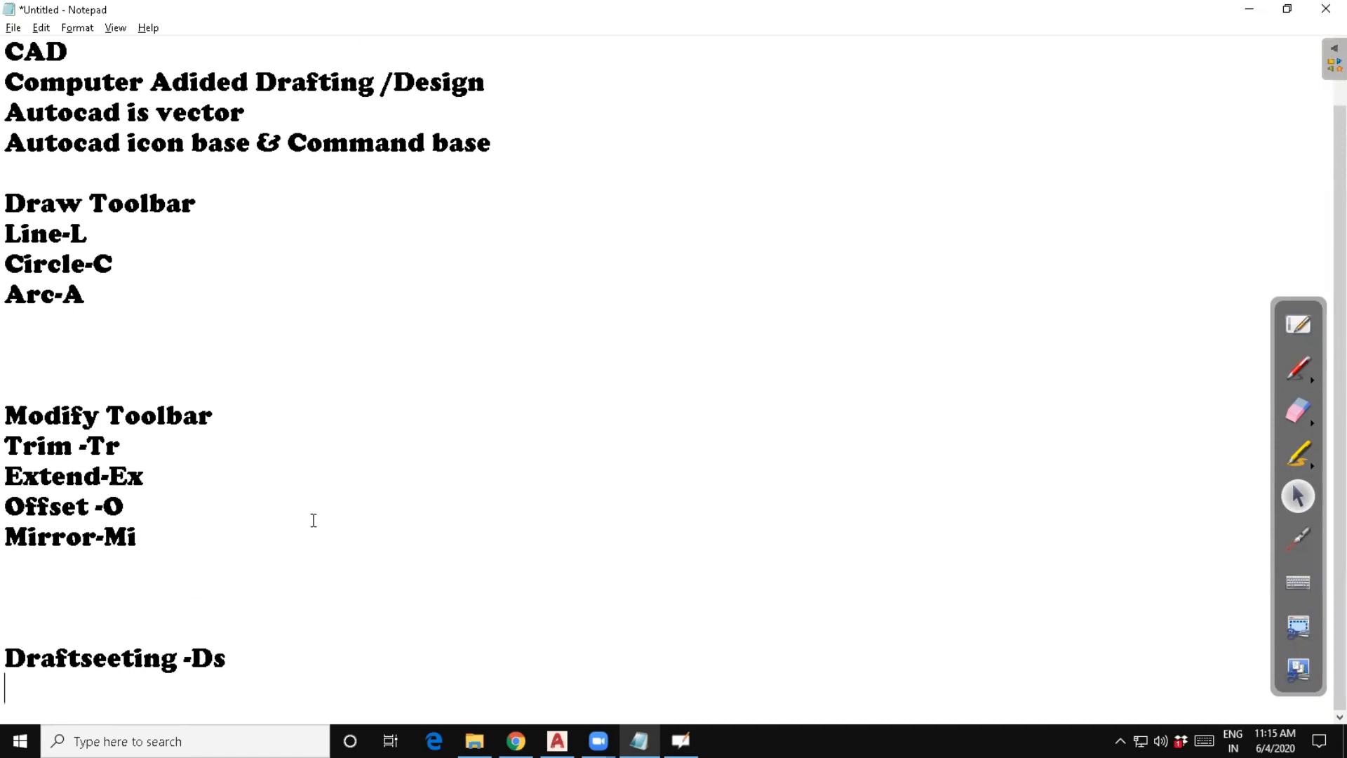
# Add "F8 ortho" and a line beginning with "Clt" to the notes, and return to the AutoCAD drawing.
pyautogui.write('F8 ortho')
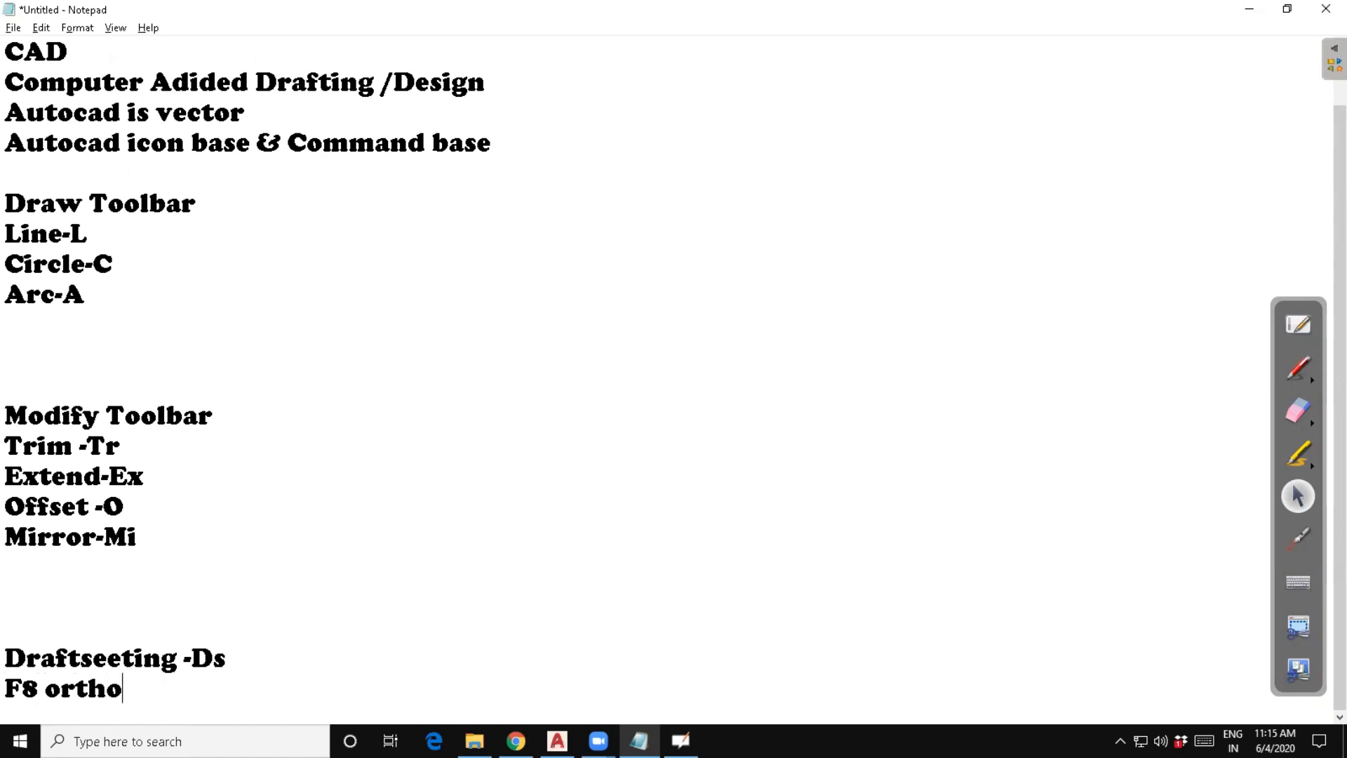
pyautogui.press('Return')
pyautogui.write('Clt')
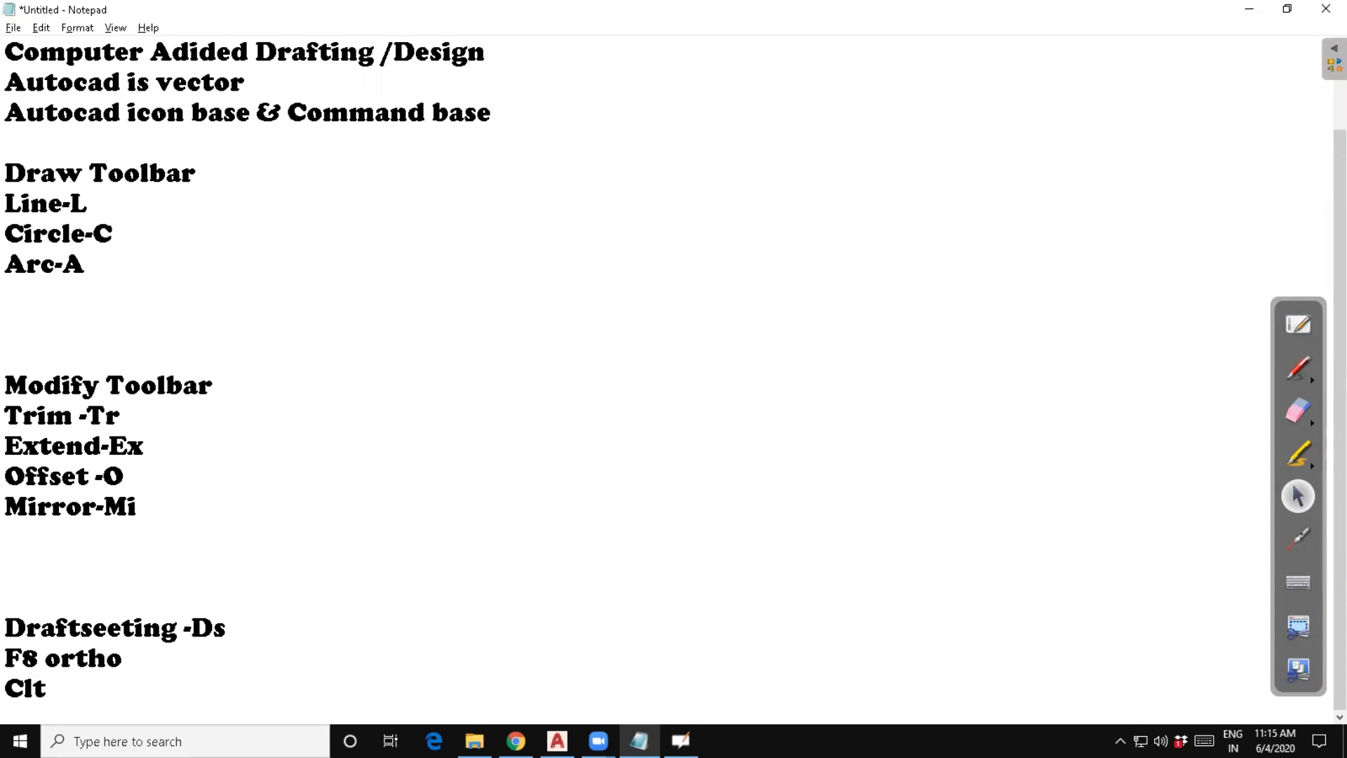
pyautogui.write('L')
pyautogui.click(51, 688)
pyautogui.click(1249, 10)
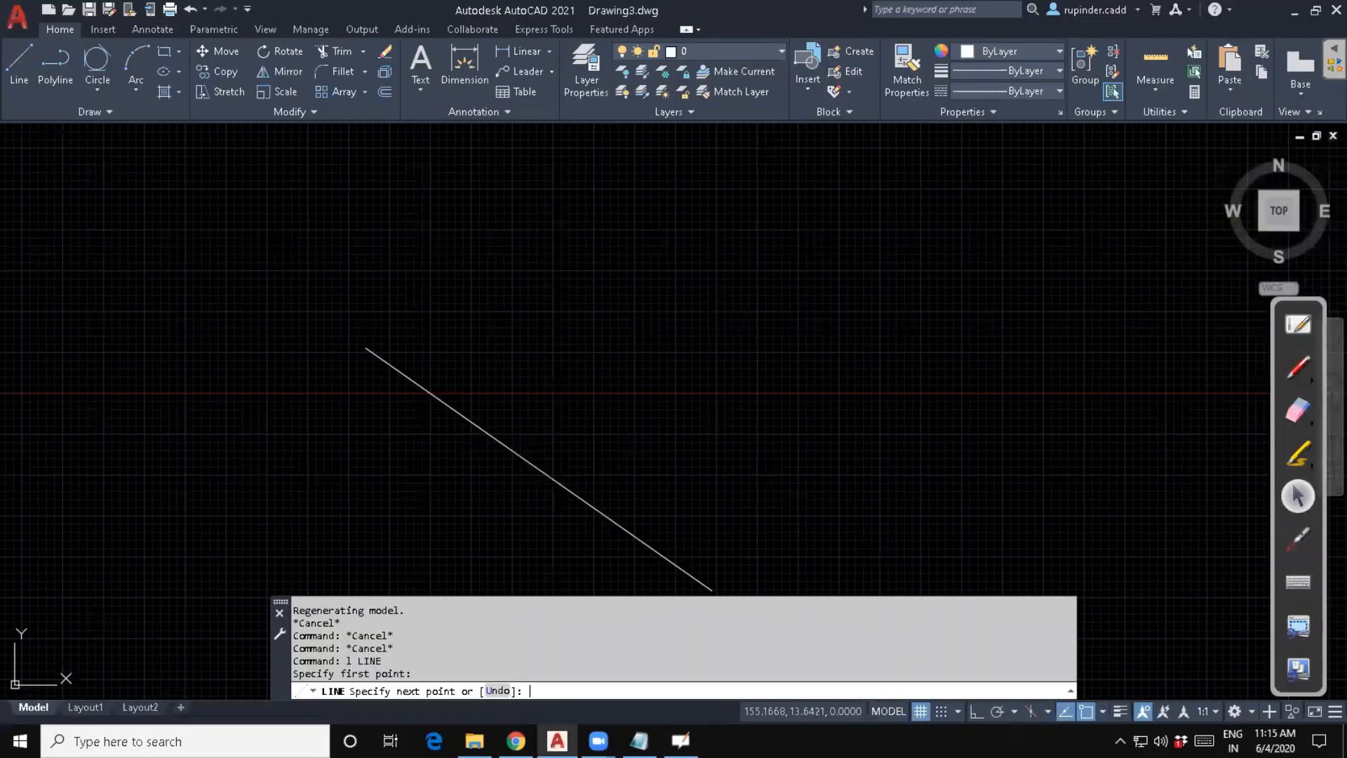
# Toggle Ortho mode on, off and on again while the line's next point is pending.
pyautogui.click(974, 711)
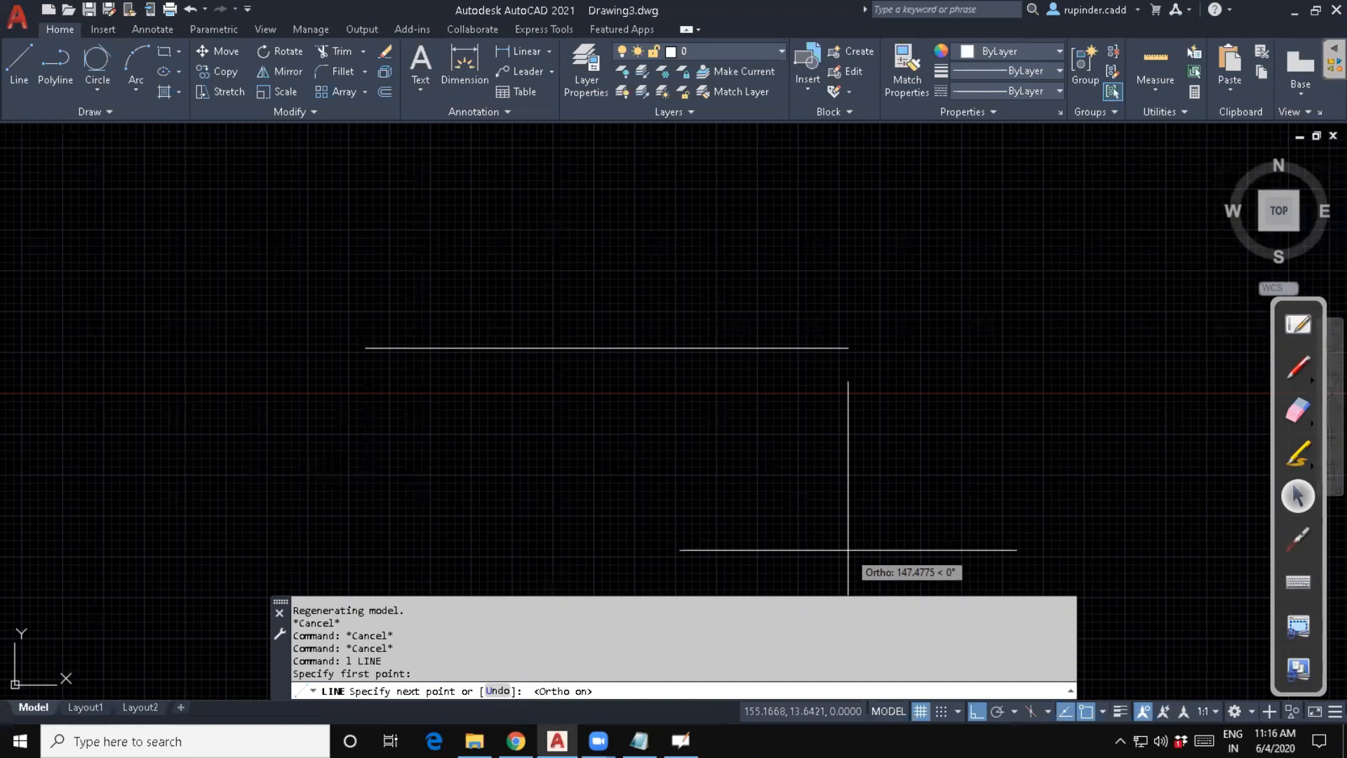
pyautogui.click(971, 713)
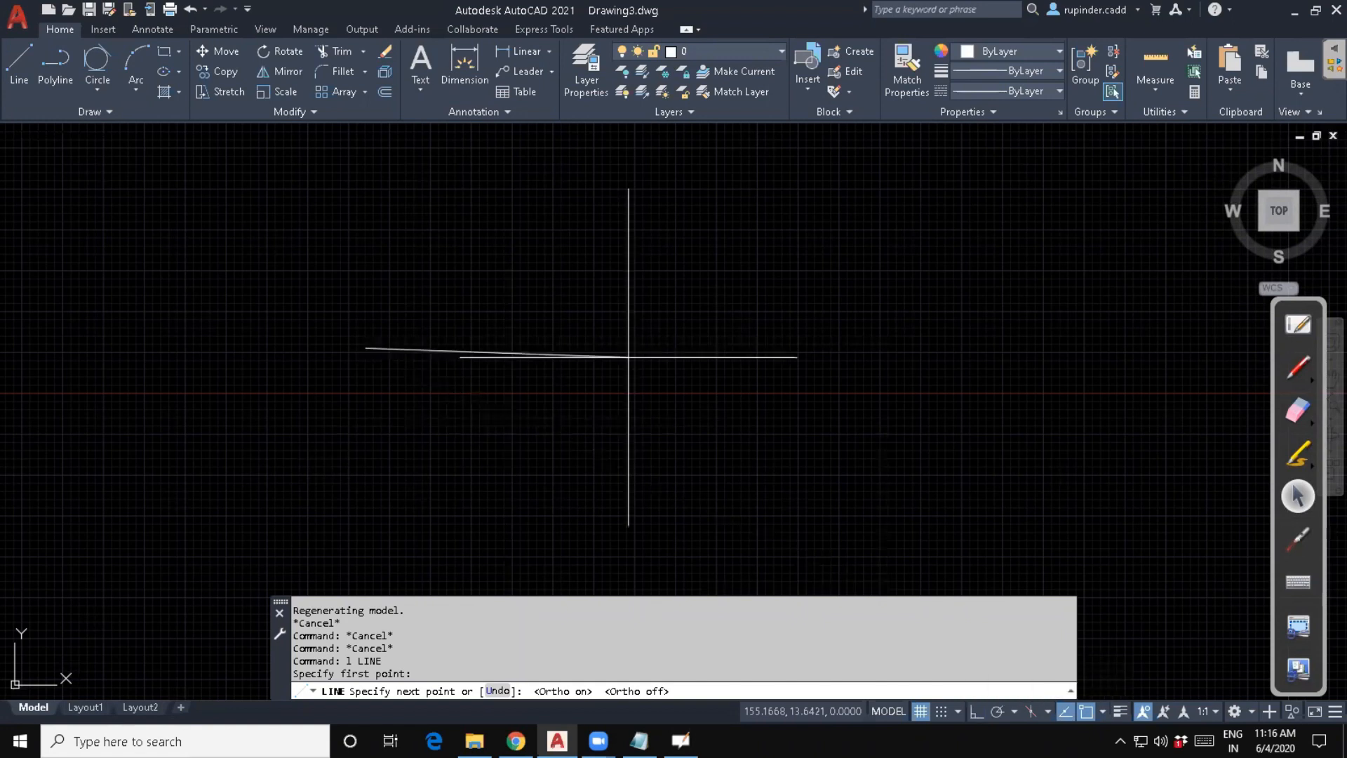
pyautogui.press('F8')
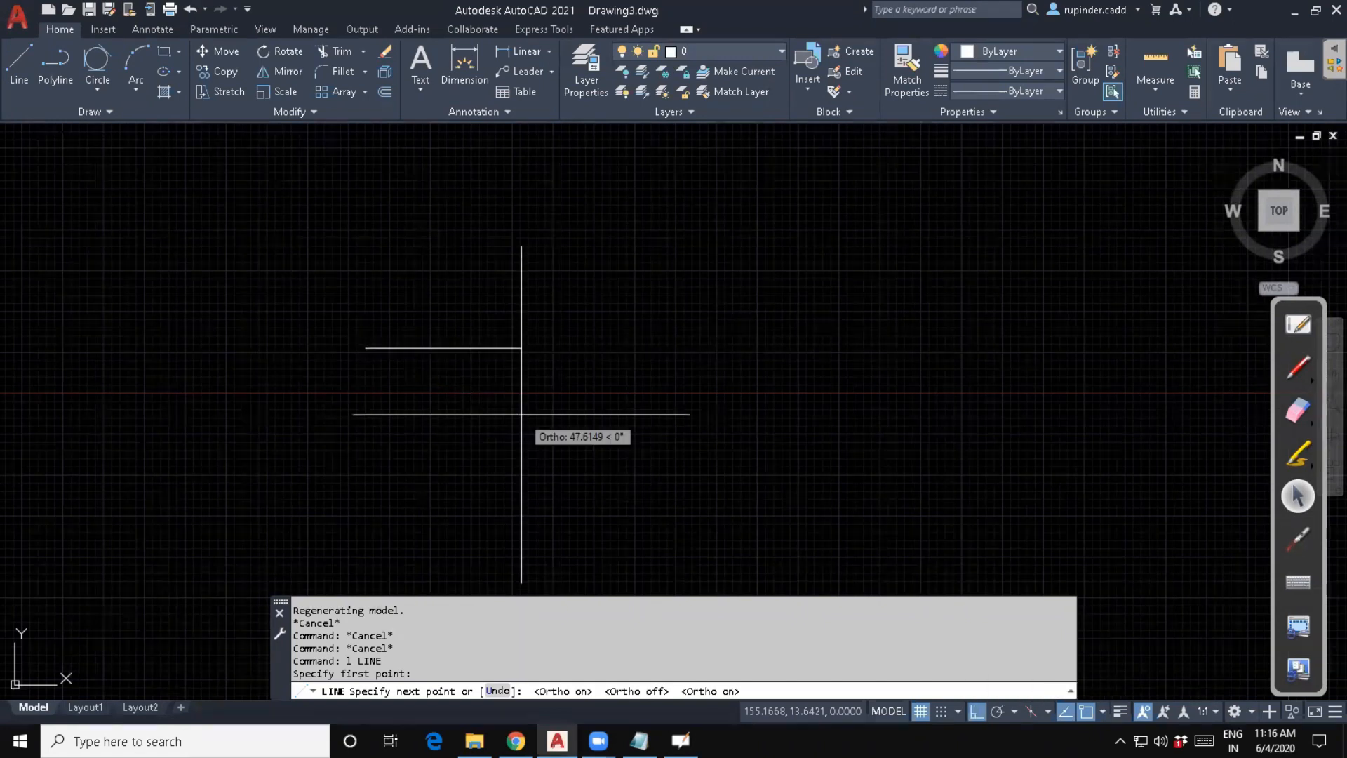
# Draw the bottom and right sides of a square as 100-unit line segments, horizontally to the right and vertically upward.
pyautogui.scroll(-5, 521, 415)
pyautogui.scroll(3, 527, 372)
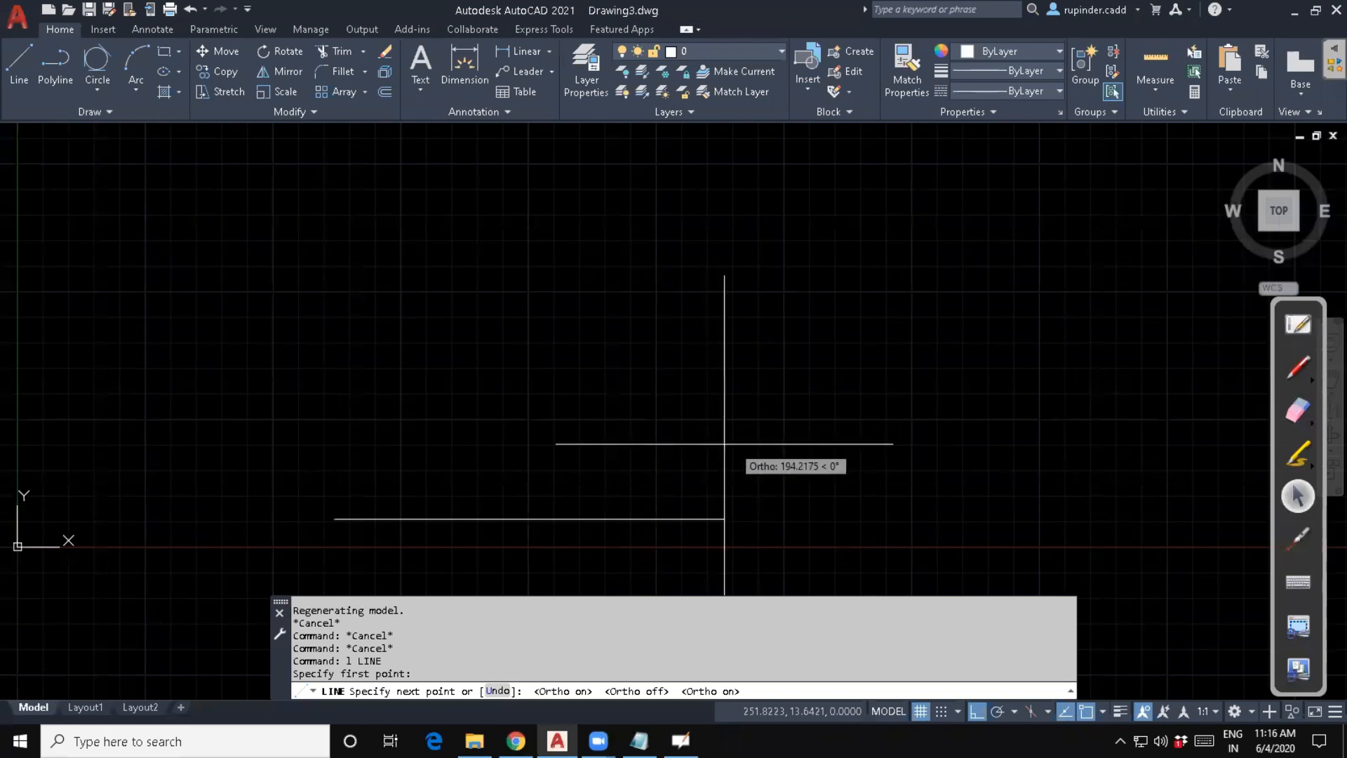
pyautogui.write('100')
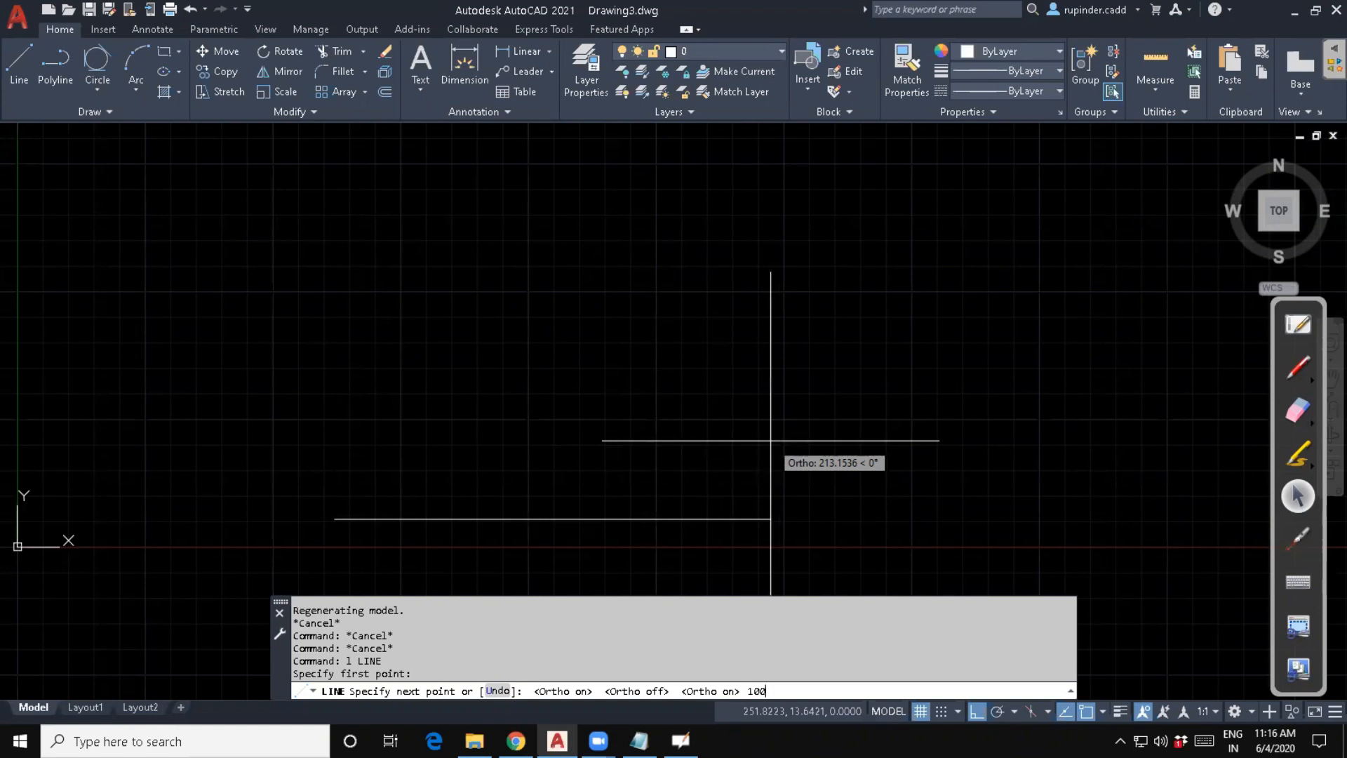
pyautogui.press('Return')
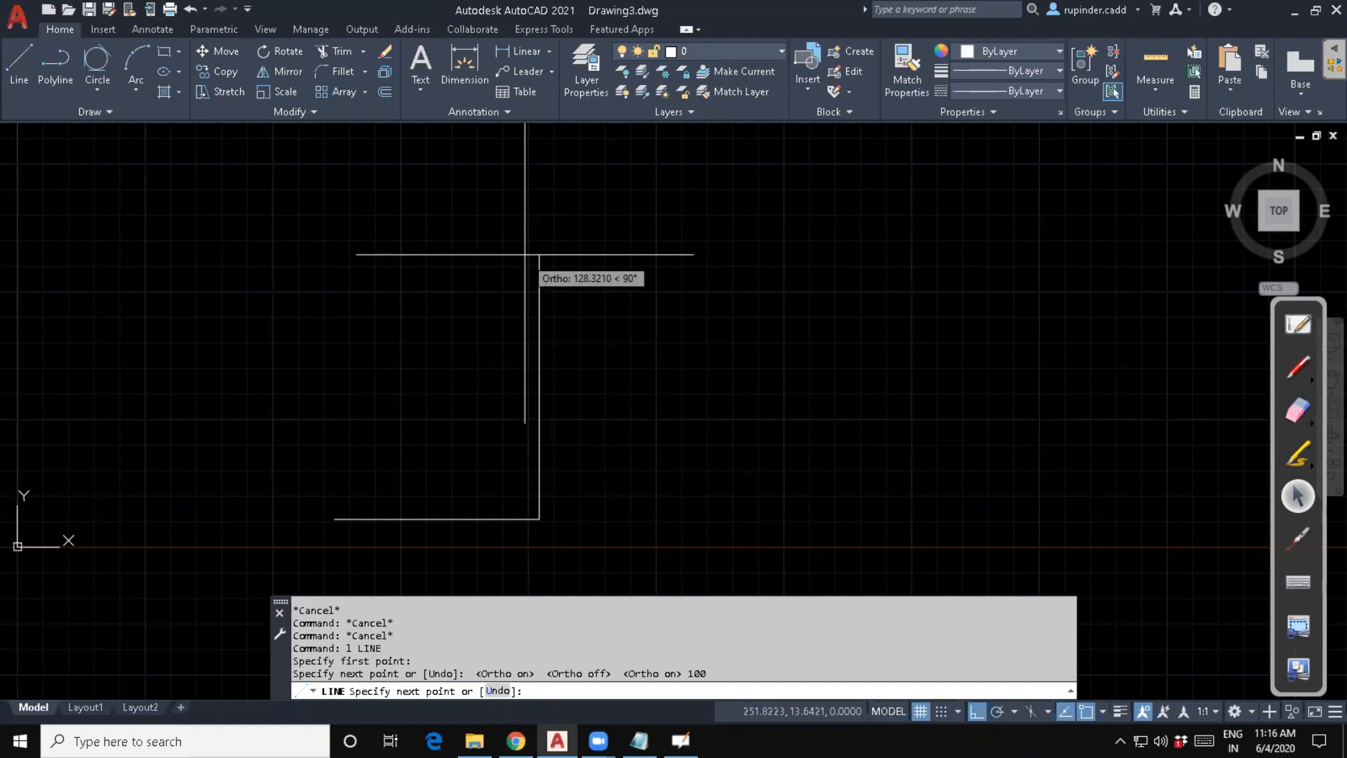
pyautogui.write('100')
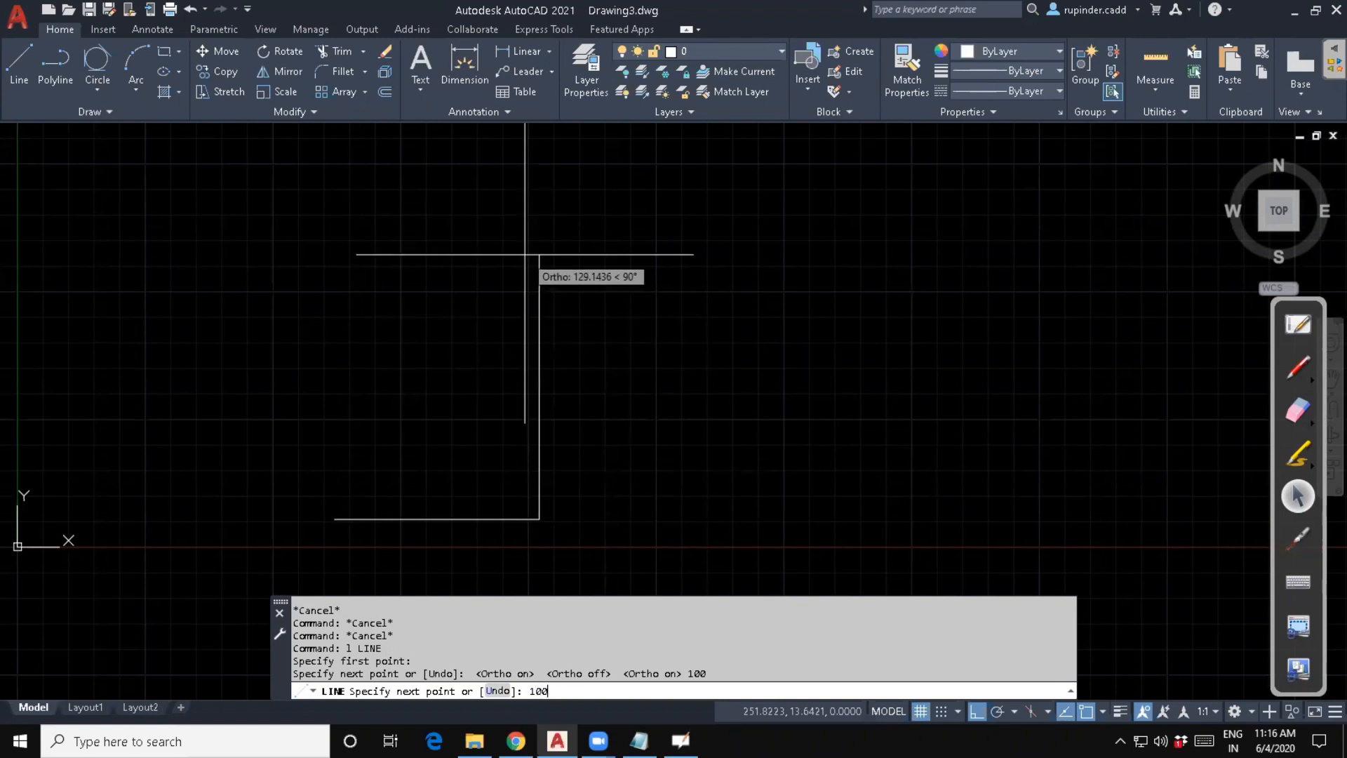
pyautogui.press('Return')
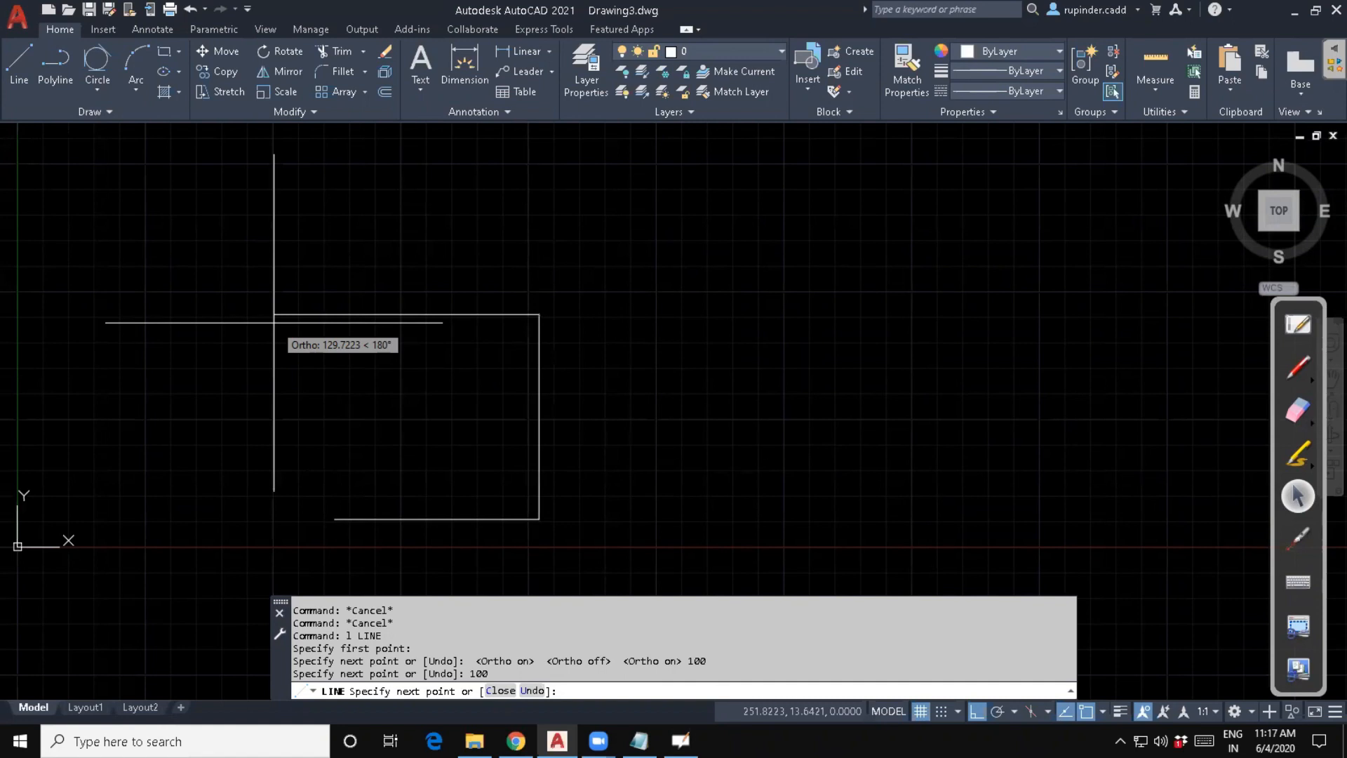
# Complete the square with 100-unit top and left sides, and end the Line command.
pyautogui.write('100')
pyautogui.press('Return')
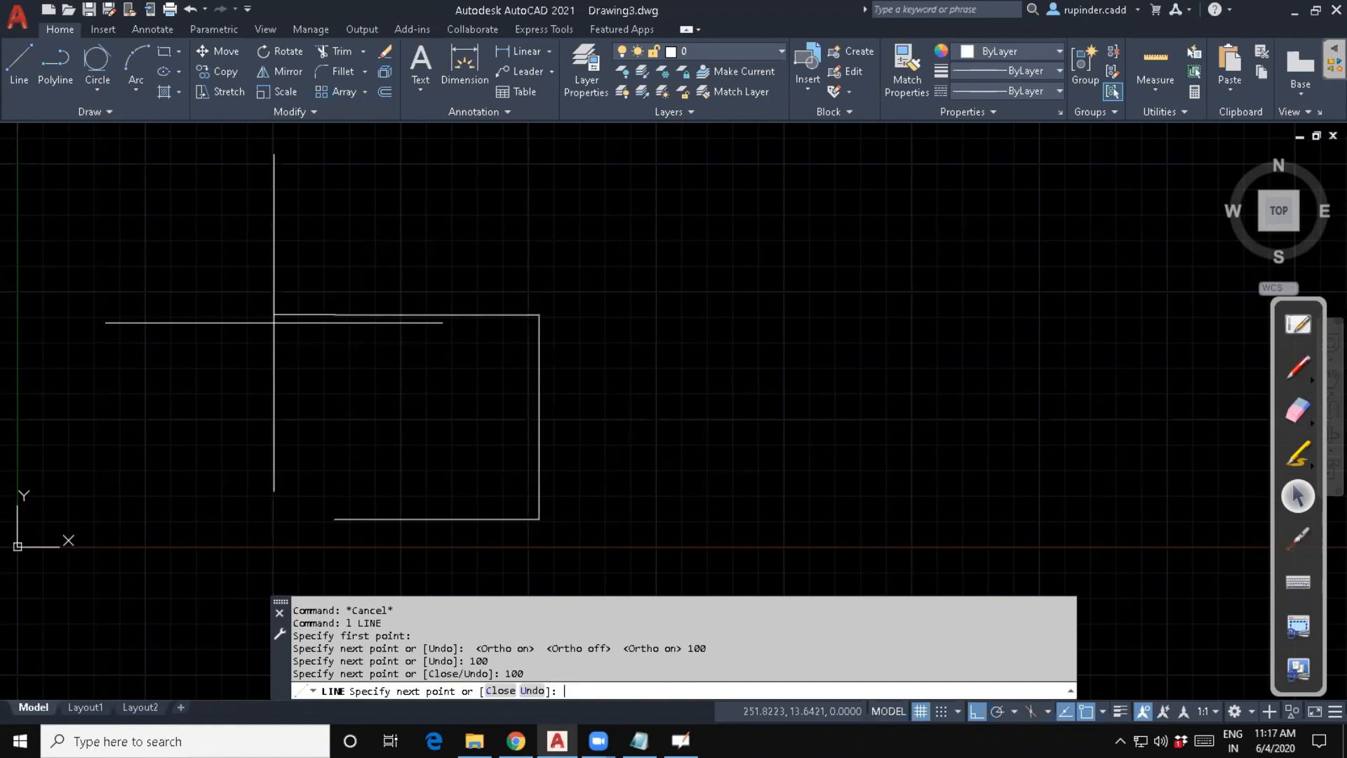
pyautogui.write('100')
pyautogui.press('Return')
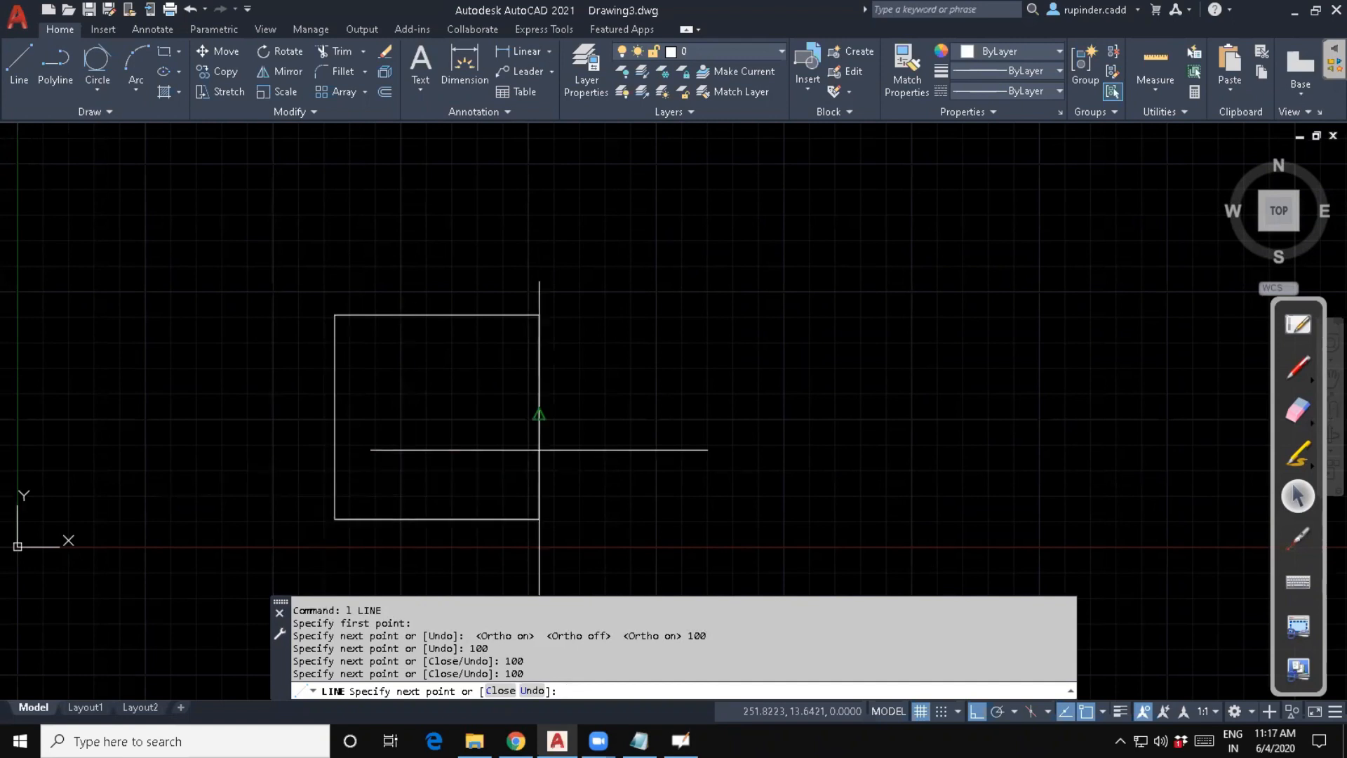
pyautogui.moveTo(547, 450); pyautogui.dragTo(353, 432, button='middle')
pyautogui.press('Escape')
pyautogui.press('Escape')
pyautogui.press('Escape')
pyautogui.press('Escape')
# Start a new outline beside the square with a 100-unit line to the right and a 50-unit line upward.
pyautogui.write('l')
pyautogui.press('Return')
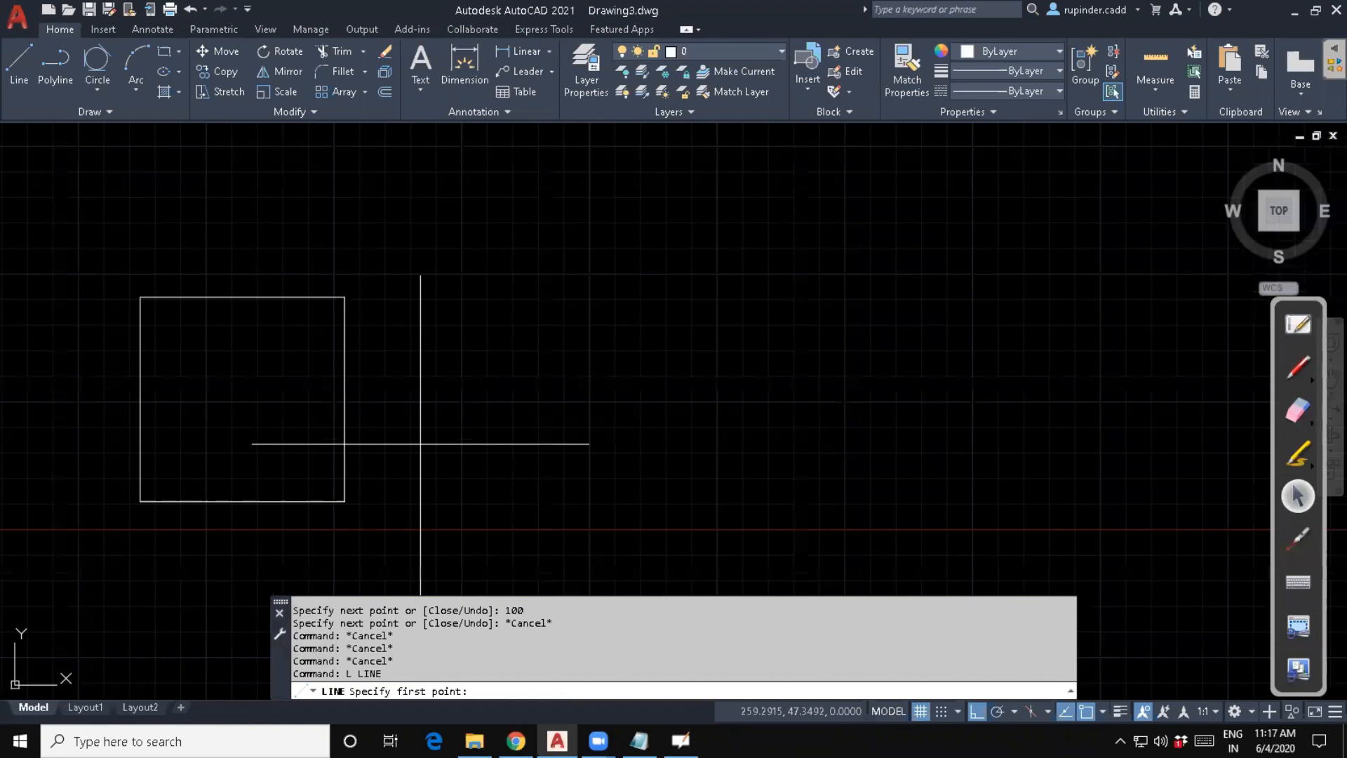
pyautogui.click(454, 339)
pyautogui.write('100')
pyautogui.press('Return')
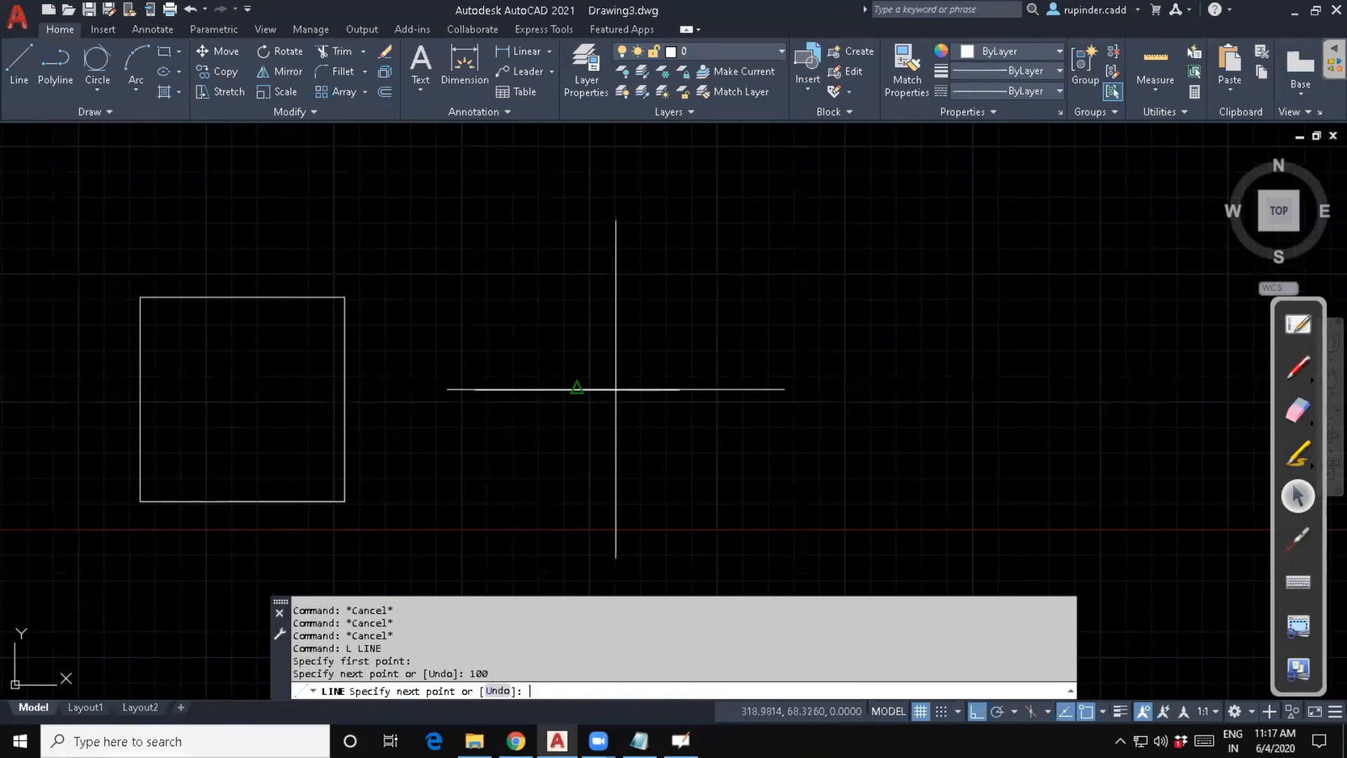
pyautogui.write('50')
pyautogui.press('Return')
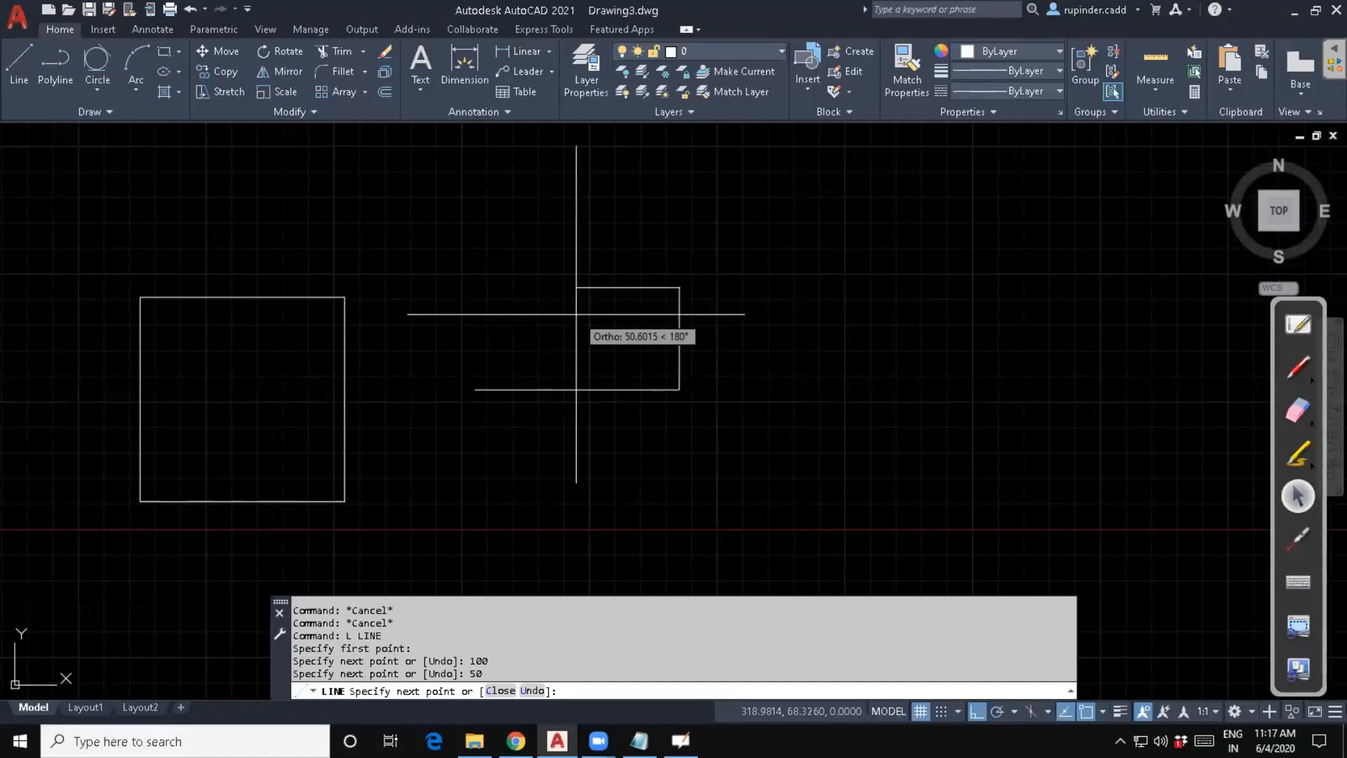
# Continue the outline 20 units left, 30 down and 80 left, and close it at its starting point as an L shape.
pyautogui.write('20')
pyautogui.press('Return')
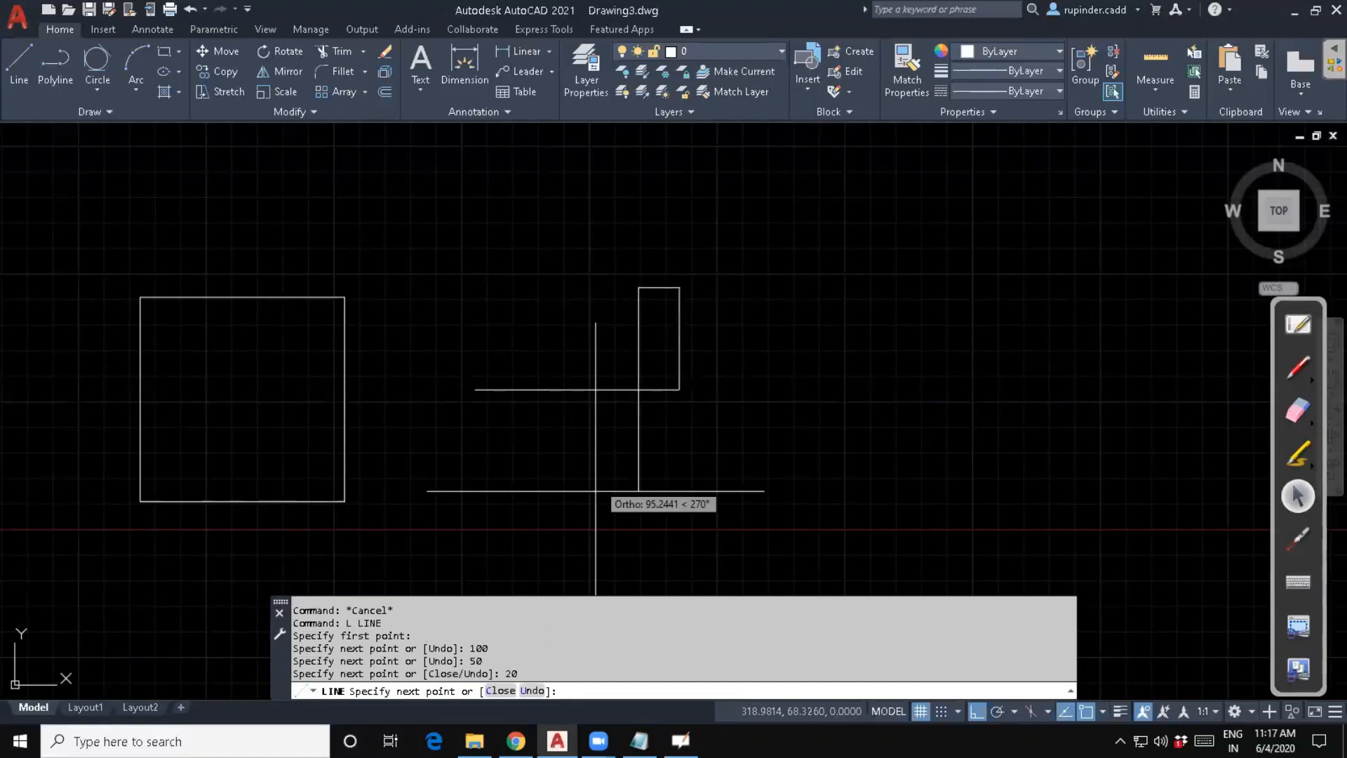
pyautogui.write('30')
pyautogui.press('Return')
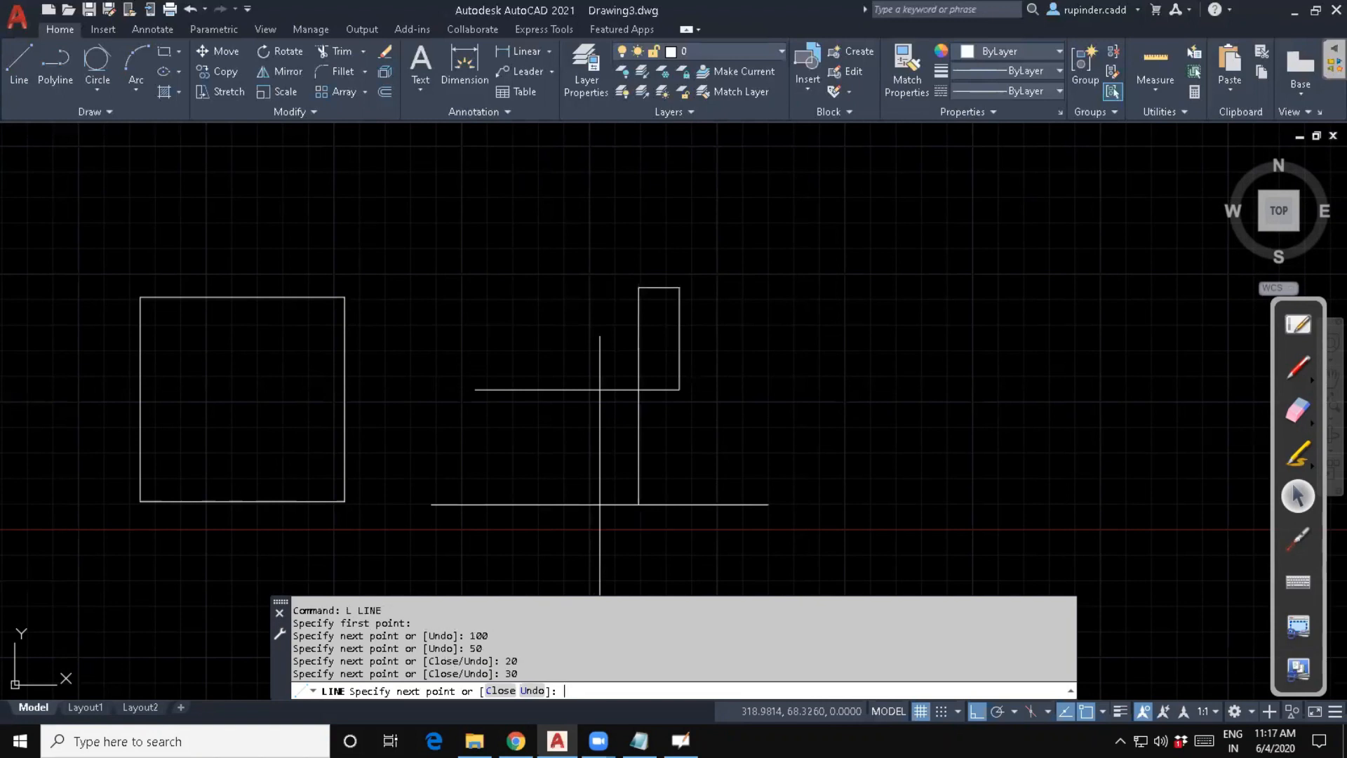
pyautogui.write('80')
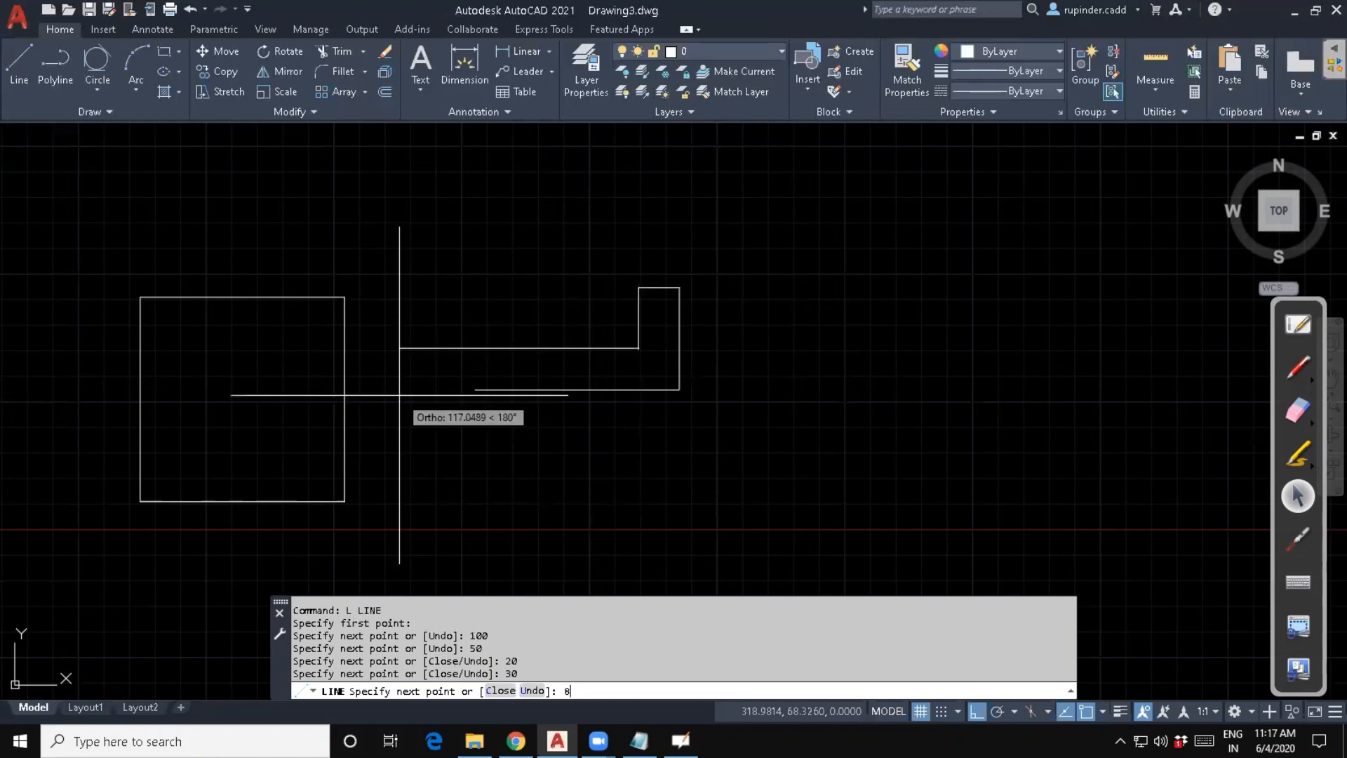
pyautogui.press('Return')
pyautogui.click(475, 390)
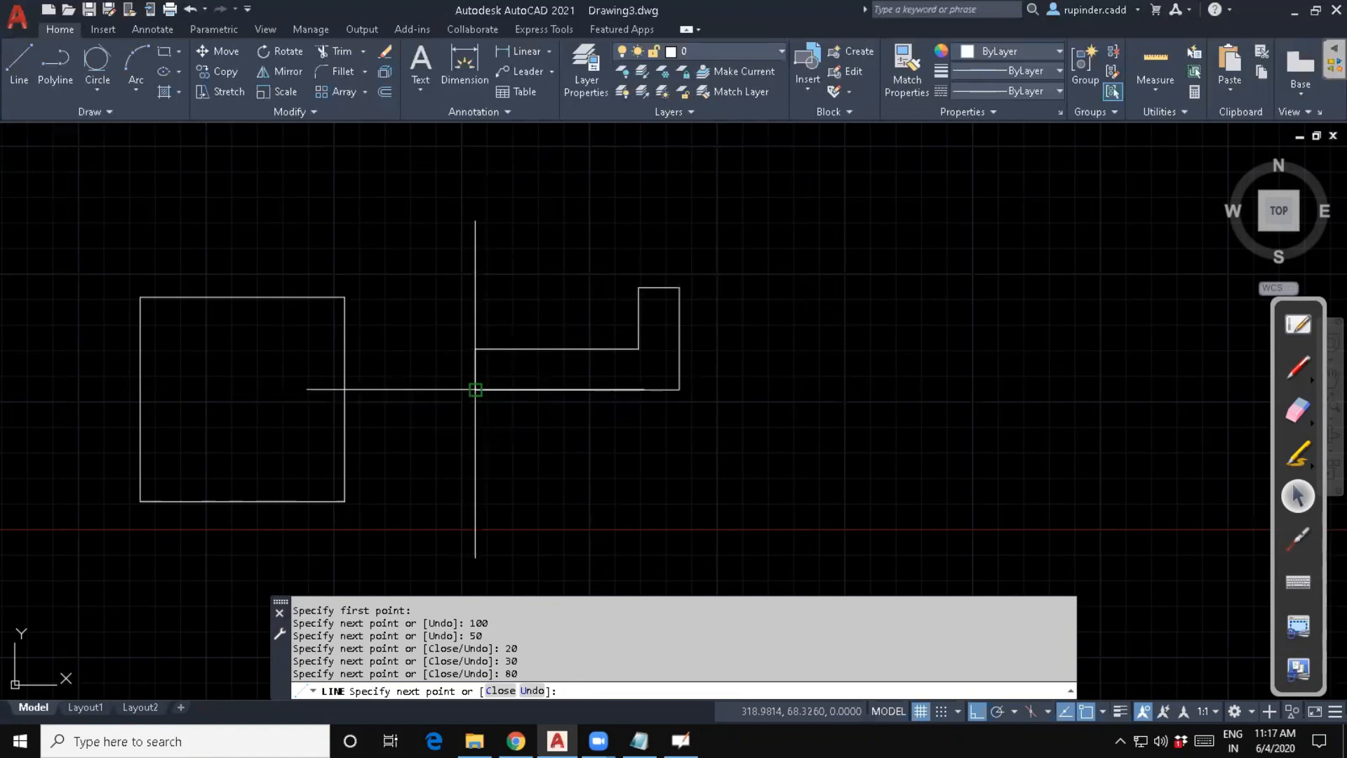
pyautogui.press('Escape')
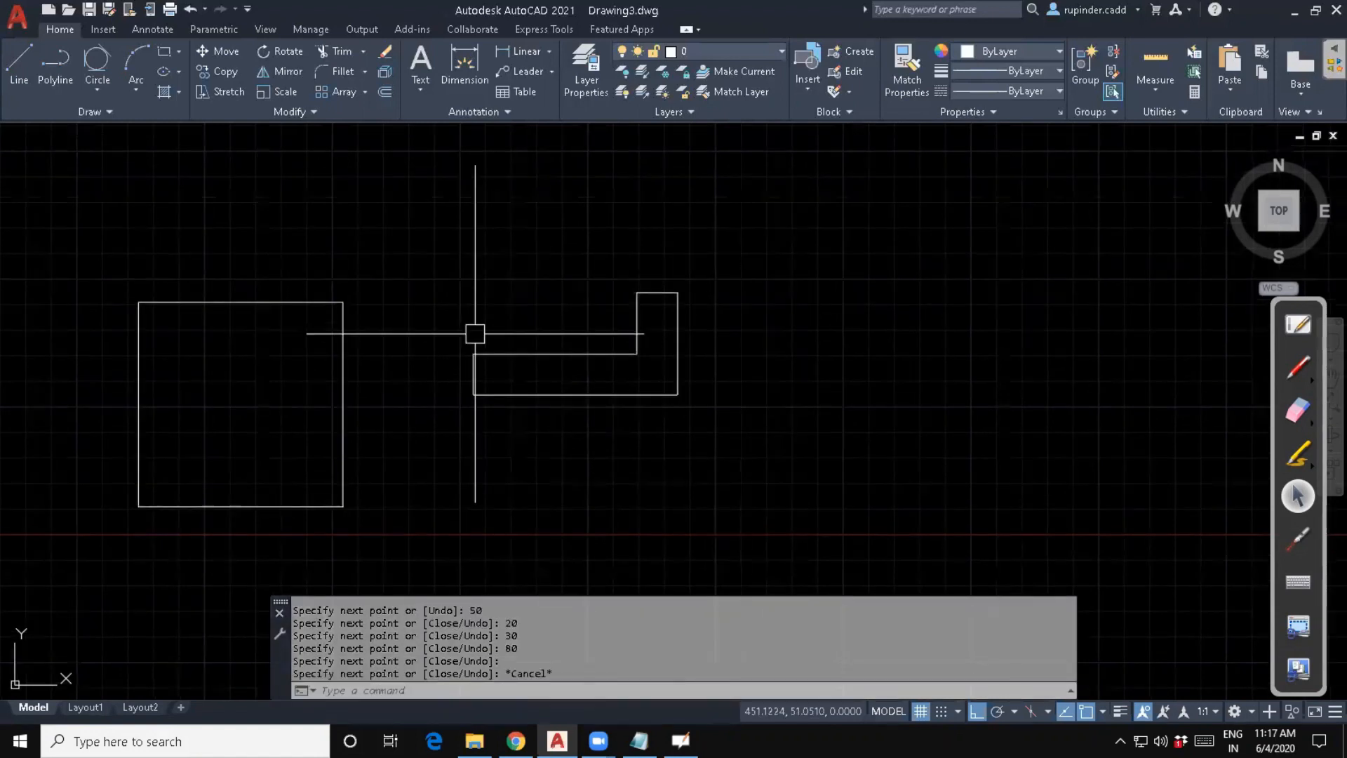
# Draw a line from the square's upper right corner to the upper left corner of the L shape's long arm.
pyautogui.scroll(2, 672, 481)
pyautogui.moveTo(672, 481)
pyautogui.mouseDown(button='middle')
pyautogui.moveTo(711, 505)
pyautogui.moveTo(815, 526)
pyautogui.moveTo(923, 473)
pyautogui.mouseUp(button='middle')
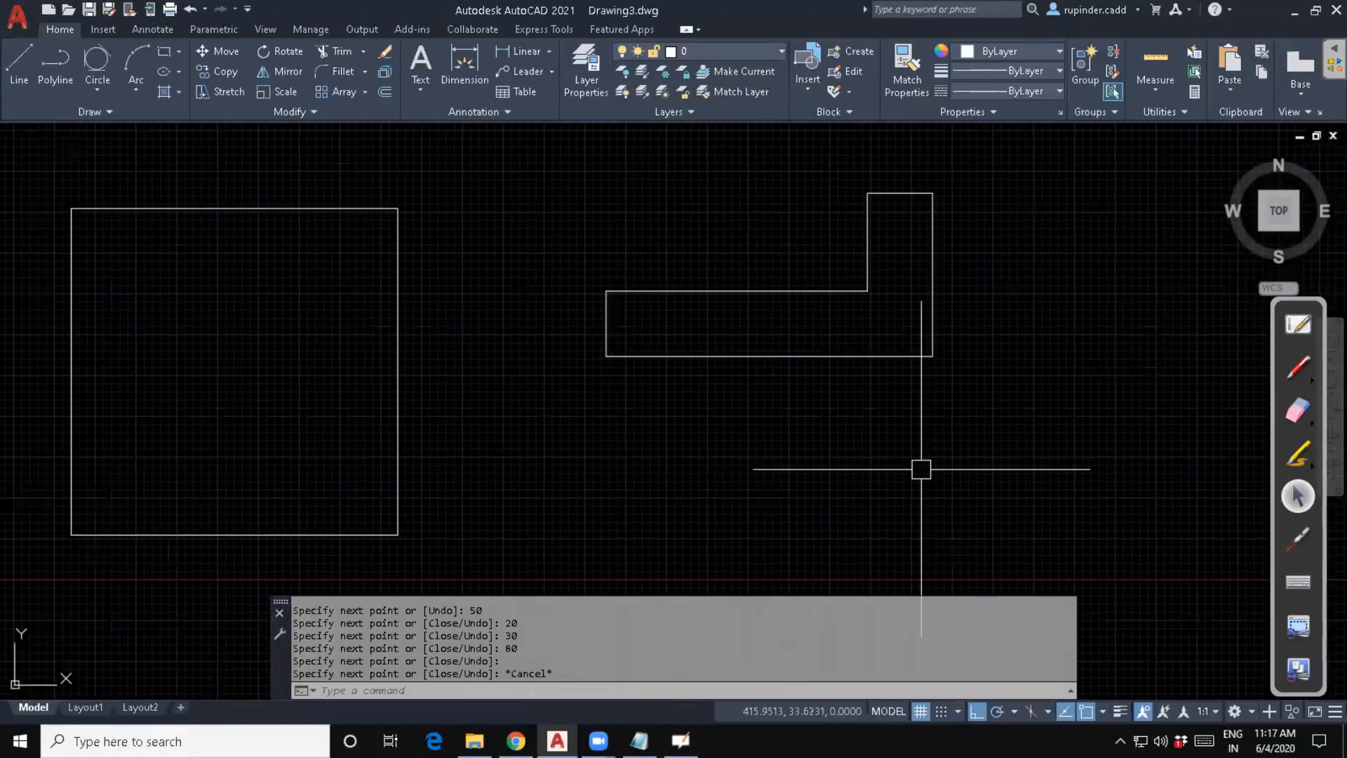
pyautogui.press('Escape')
pyautogui.press('Escape')
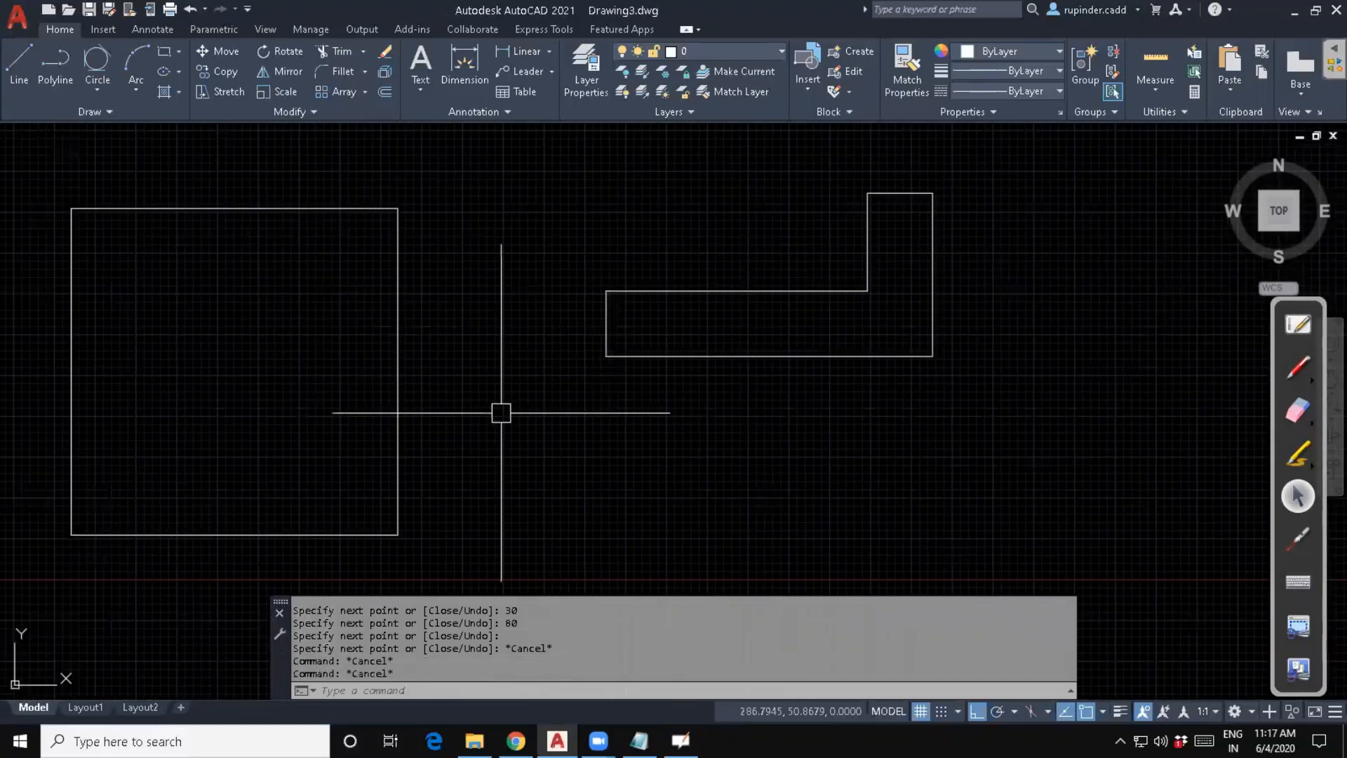
pyautogui.write('l')
pyautogui.press('Return')
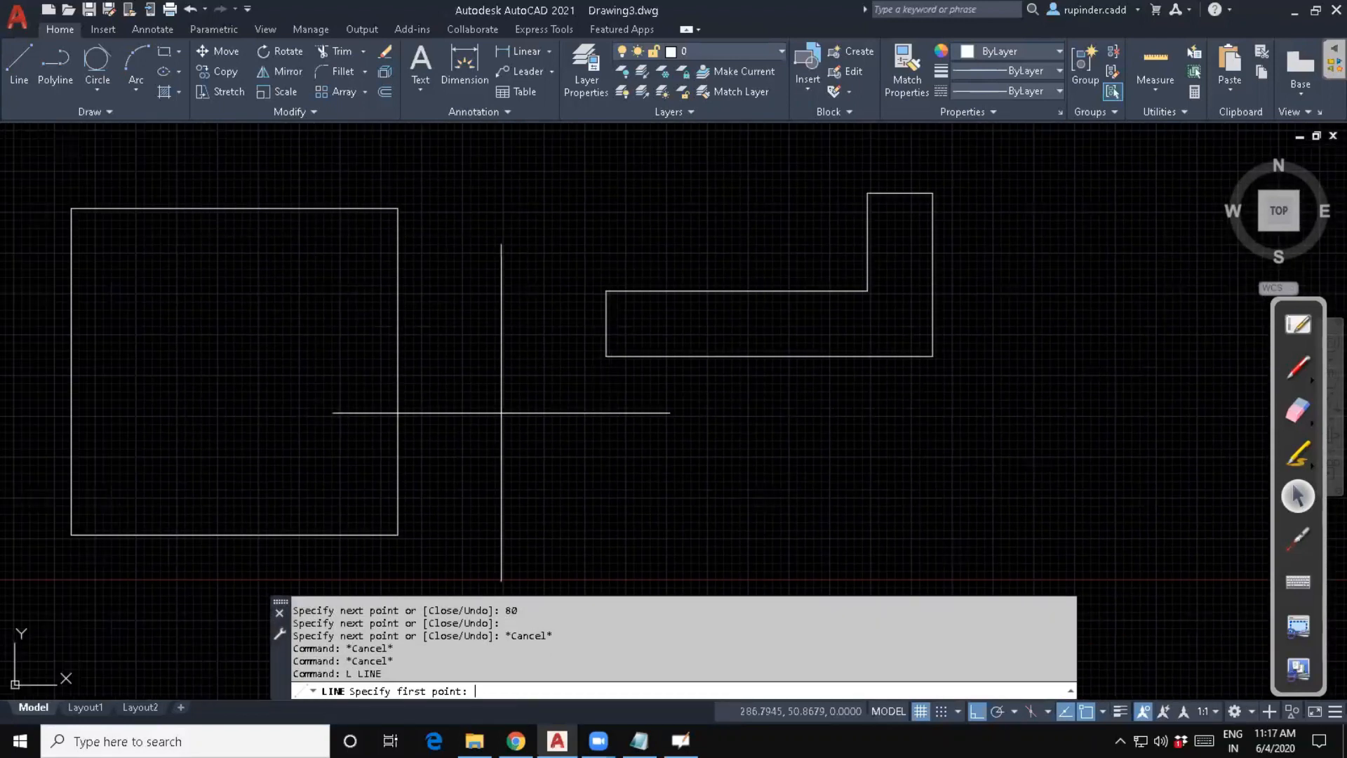
pyautogui.click(398, 209)
pyautogui.click(606, 291)
pyautogui.press('Escape')
# Draw a horizontal line from the L shape's lower left corner to the square's right side.
pyautogui.press('Return')
pyautogui.click(607, 356)
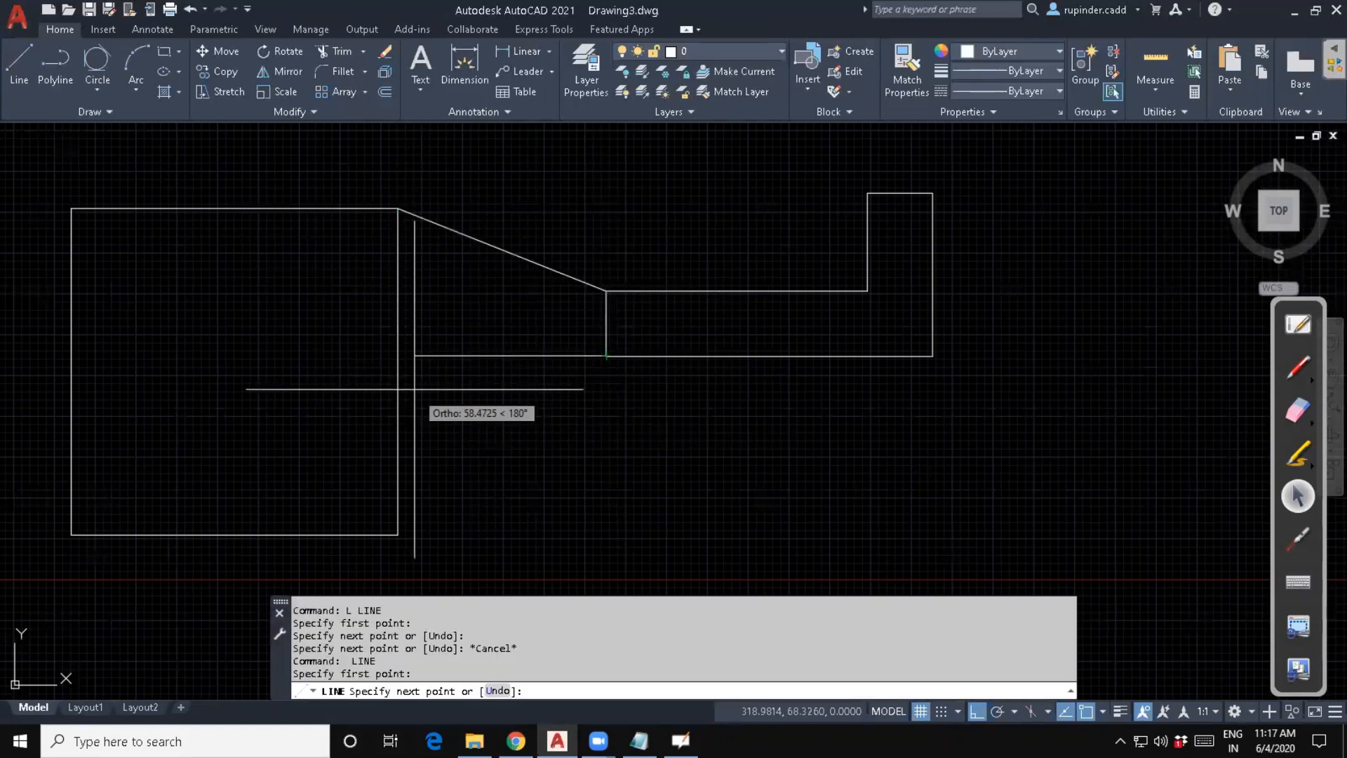
pyautogui.click(398, 356)
pyautogui.press('Escape')
pyautogui.press('Escape')
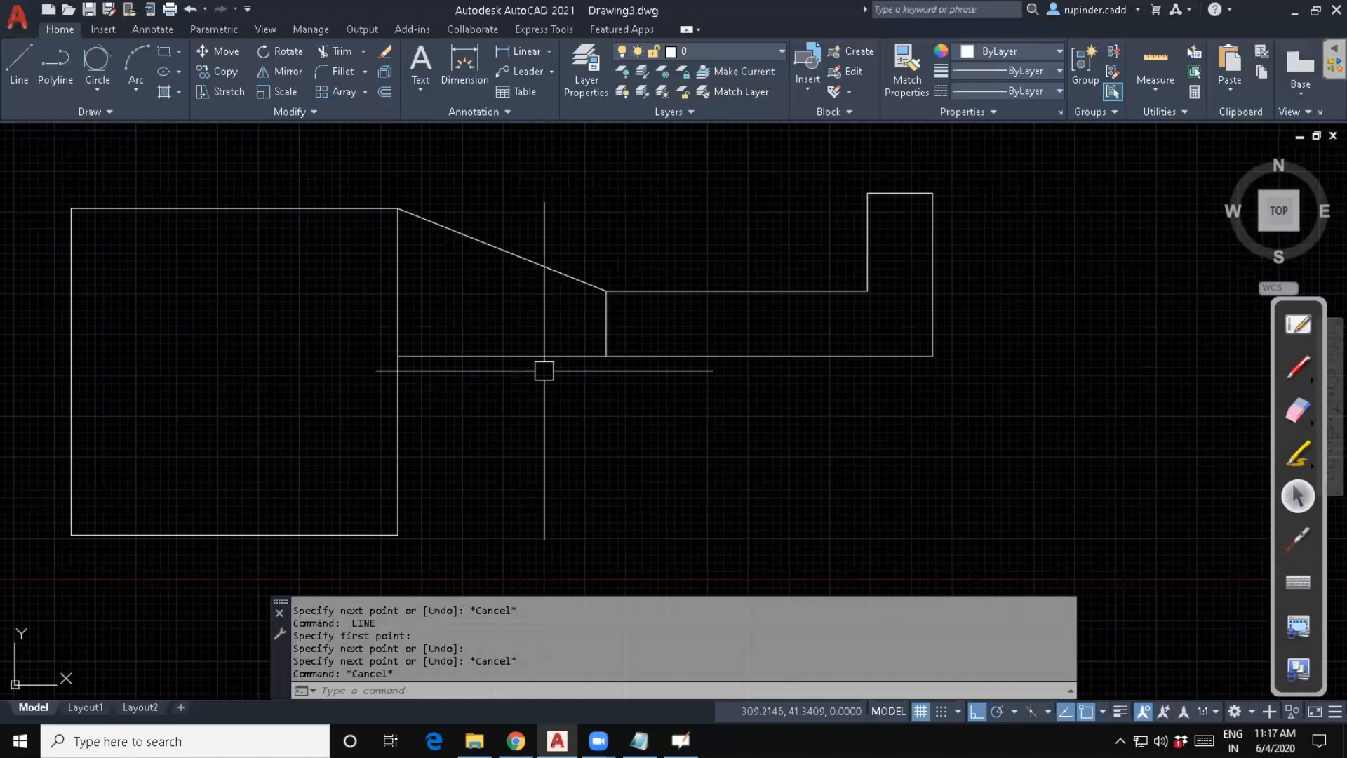
# Draw a diagonal line from the upper left corner of the L shape's long arm to the upper left corner of its upright.
pyautogui.press('Escape')
pyautogui.press('Escape')
pyautogui.press('Escape')
pyautogui.write('l')
pyautogui.press('Return')
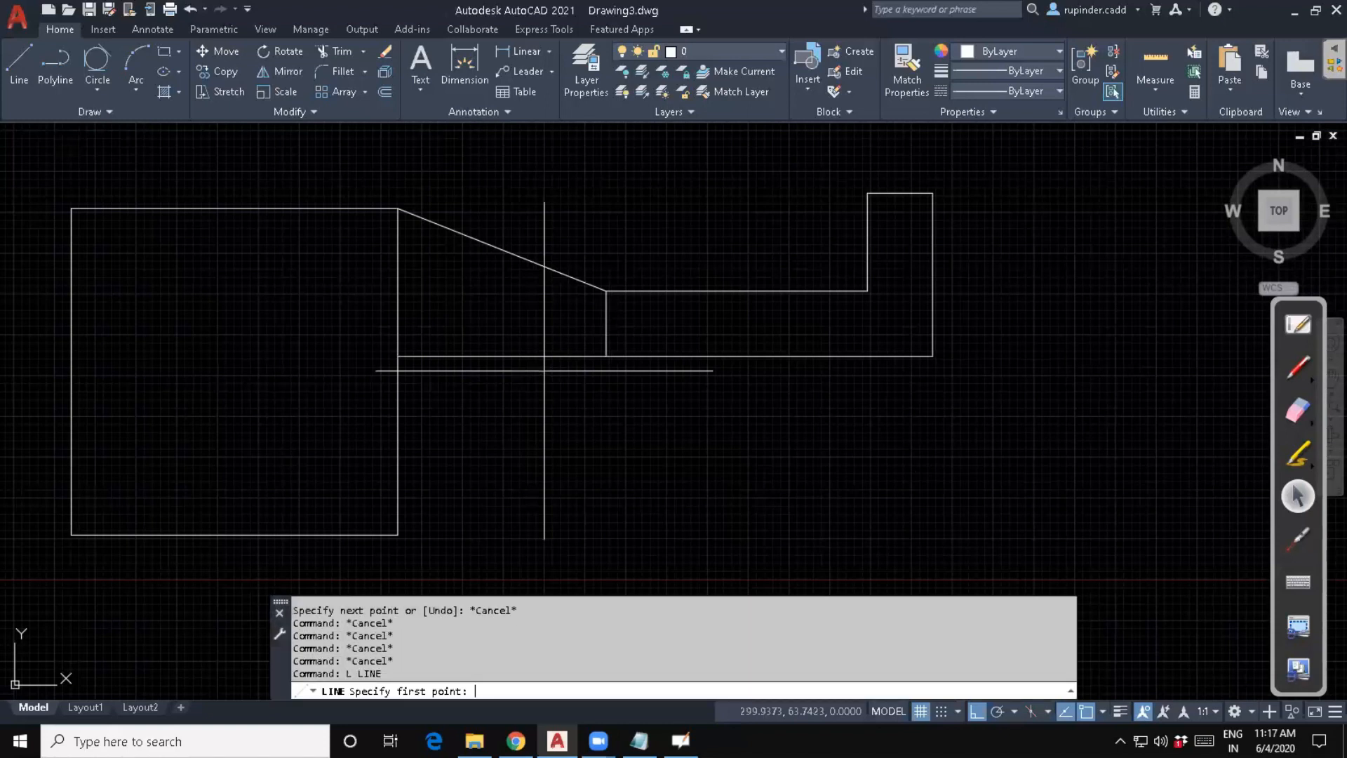
pyautogui.click(606, 290)
pyautogui.click(867, 193)
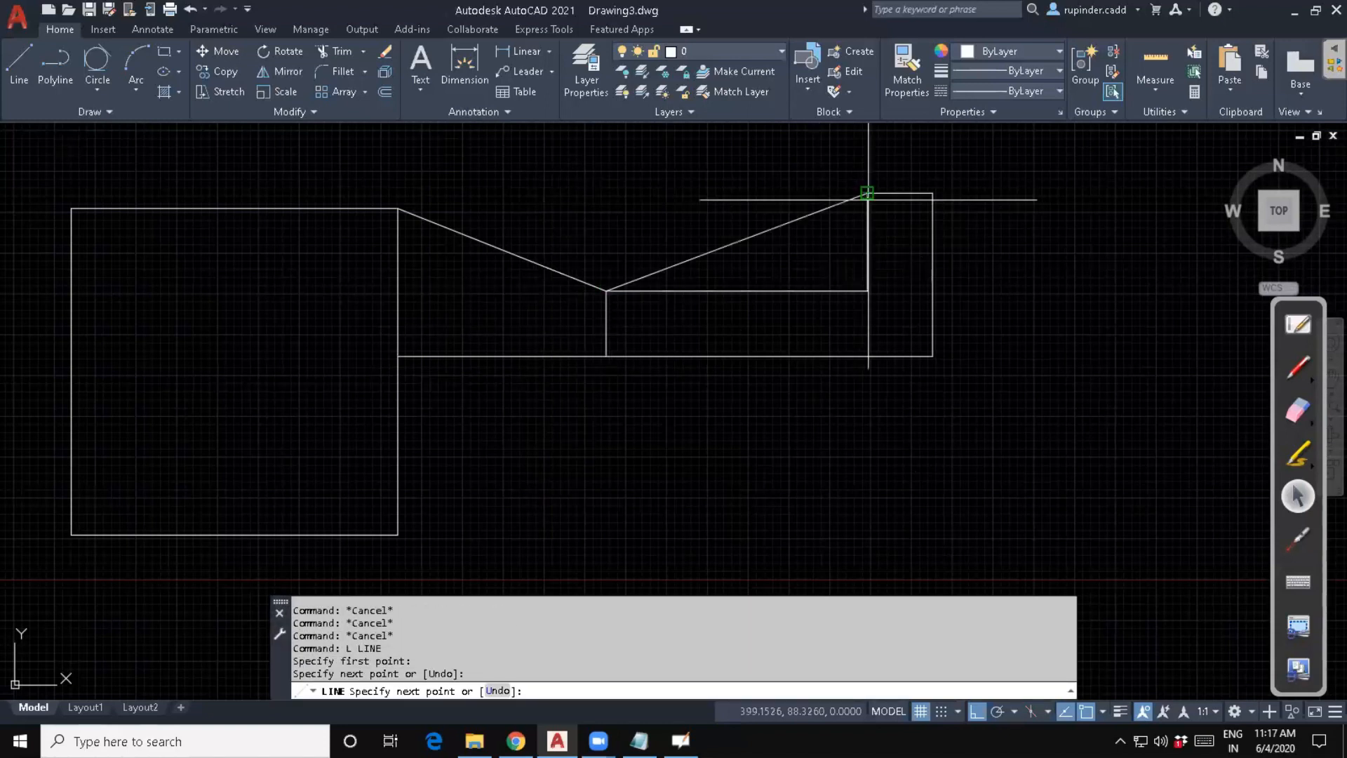
pyautogui.press('Escape')
pyautogui.press('Escape')
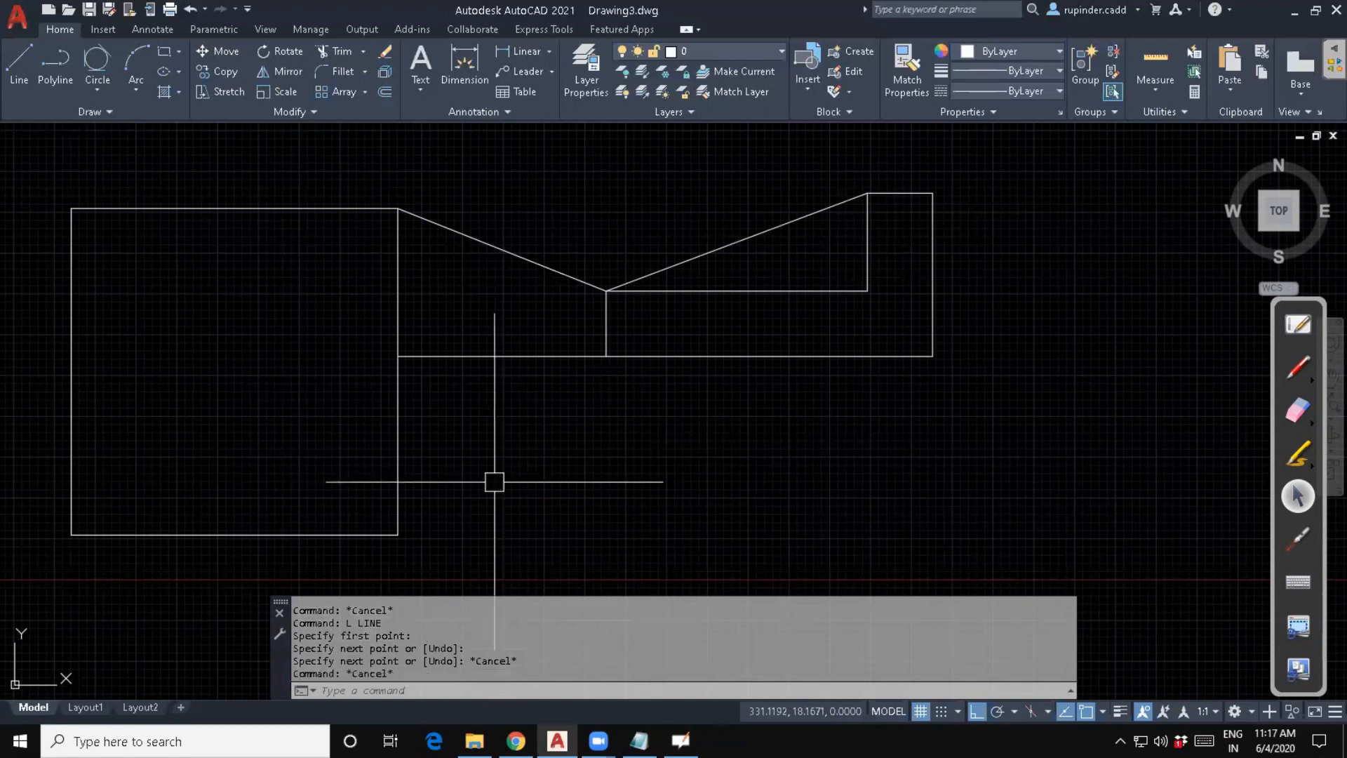
# Draw a diagonal line from the L shape's lower left corner to the square's lower right corner.
pyautogui.press('Return')
pyautogui.click(606, 356)
pyautogui.click(398, 534)
pyautogui.press('Escape')
pyautogui.moveTo(701, 496); pyautogui.dragTo(713, 418, button='middle')
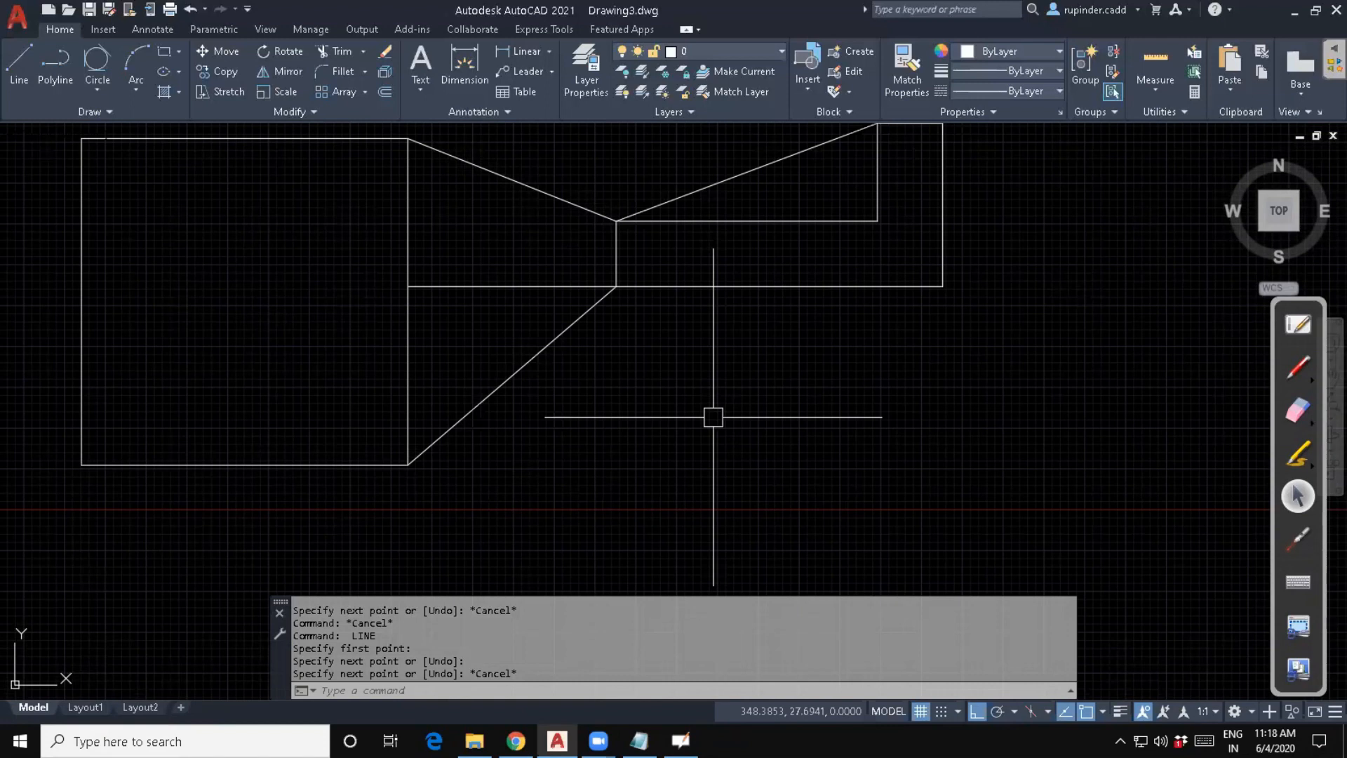
pyautogui.press('space')
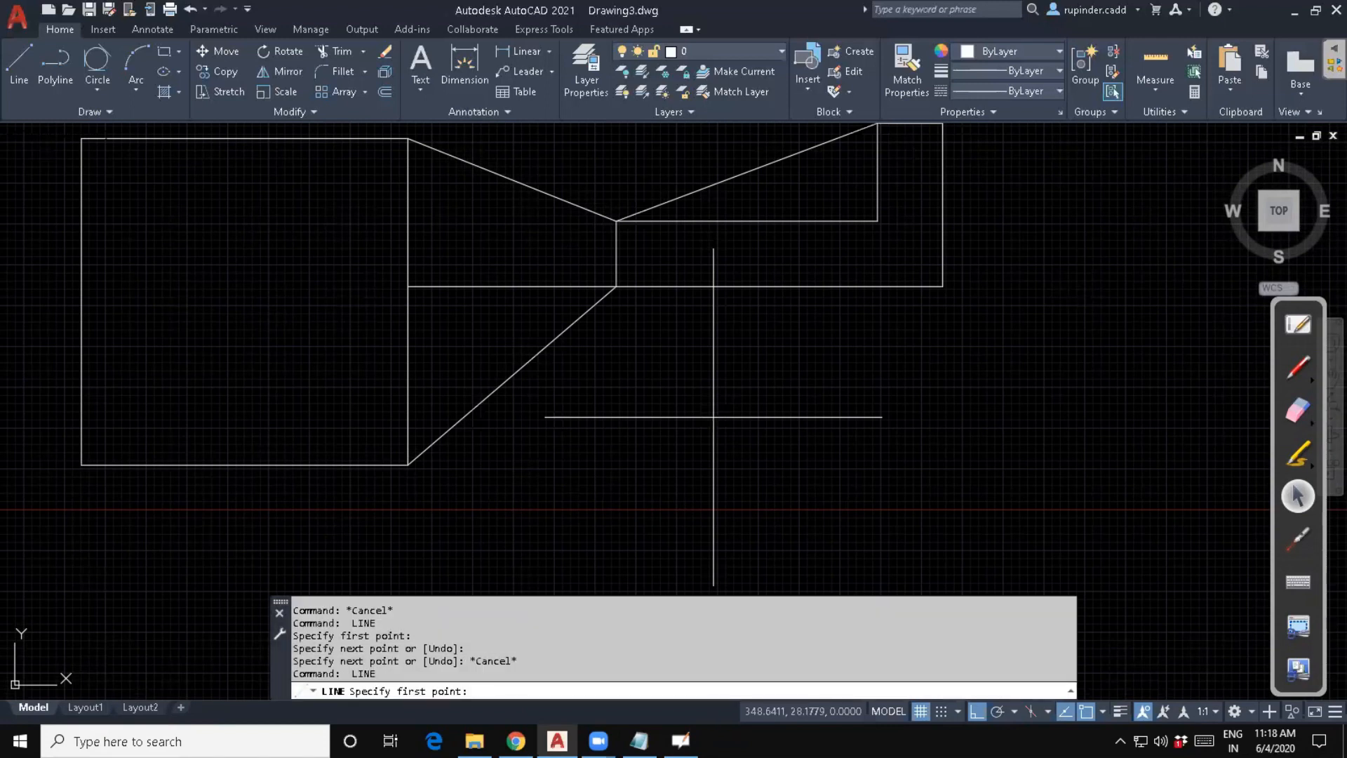
pyautogui.moveTo(632, 402)
pyautogui.mouseDown(button='middle')
pyautogui.moveTo(568, 484)
pyautogui.moveTo(304, 459)
pyautogui.moveTo(88, 472)
pyautogui.mouseUp(button='middle')
pyautogui.moveTo(510, 462); pyautogui.dragTo(186, 462, button='middle')
pyautogui.press('Escape')
pyautogui.press('Escape')
# Draw a separate short horizontal line in the empty space to the right of the L shape using alias L.
pyautogui.write('l')
pyautogui.press('space')
pyautogui.moveTo(364, 457); pyautogui.dragTo(6, 444, button='middle')
pyautogui.click(258, 354)
pyautogui.click(440, 351)
pyautogui.press('space')
pyautogui.moveTo(516, 434); pyautogui.dragTo(482, 454, button='middle')
pyautogui.press('Escape')
pyautogui.press('Escape')
# Connect the L shape's upper right corner to the left end of the separate horizontal line with a sloping line.
pyautogui.moveTo(336, 424); pyautogui.dragTo(844, 449, button='middle')
pyautogui.moveTo(141, 319); pyautogui.dragTo(407, 294, button='middle')
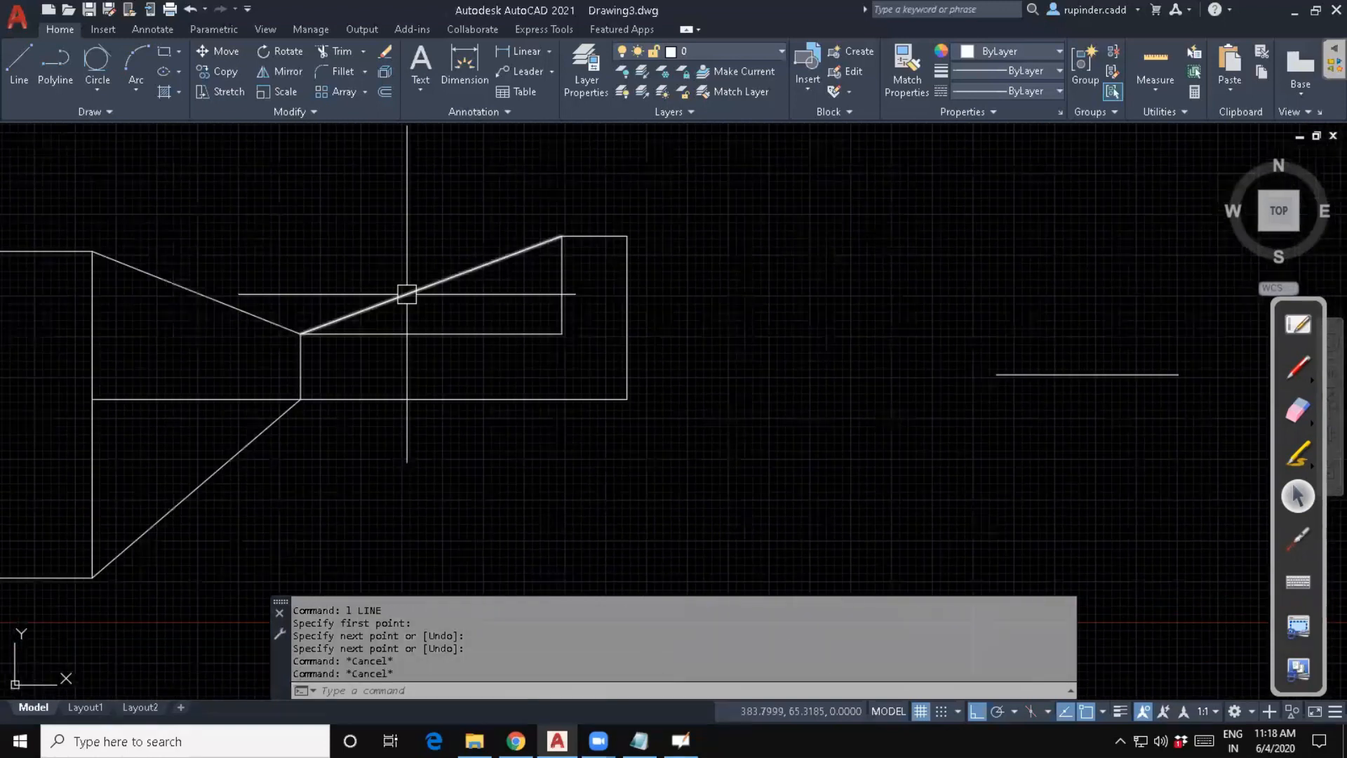
pyautogui.moveTo(662, 391); pyautogui.dragTo(670, 358, button='middle')
pyautogui.press('Escape')
pyautogui.press('space')
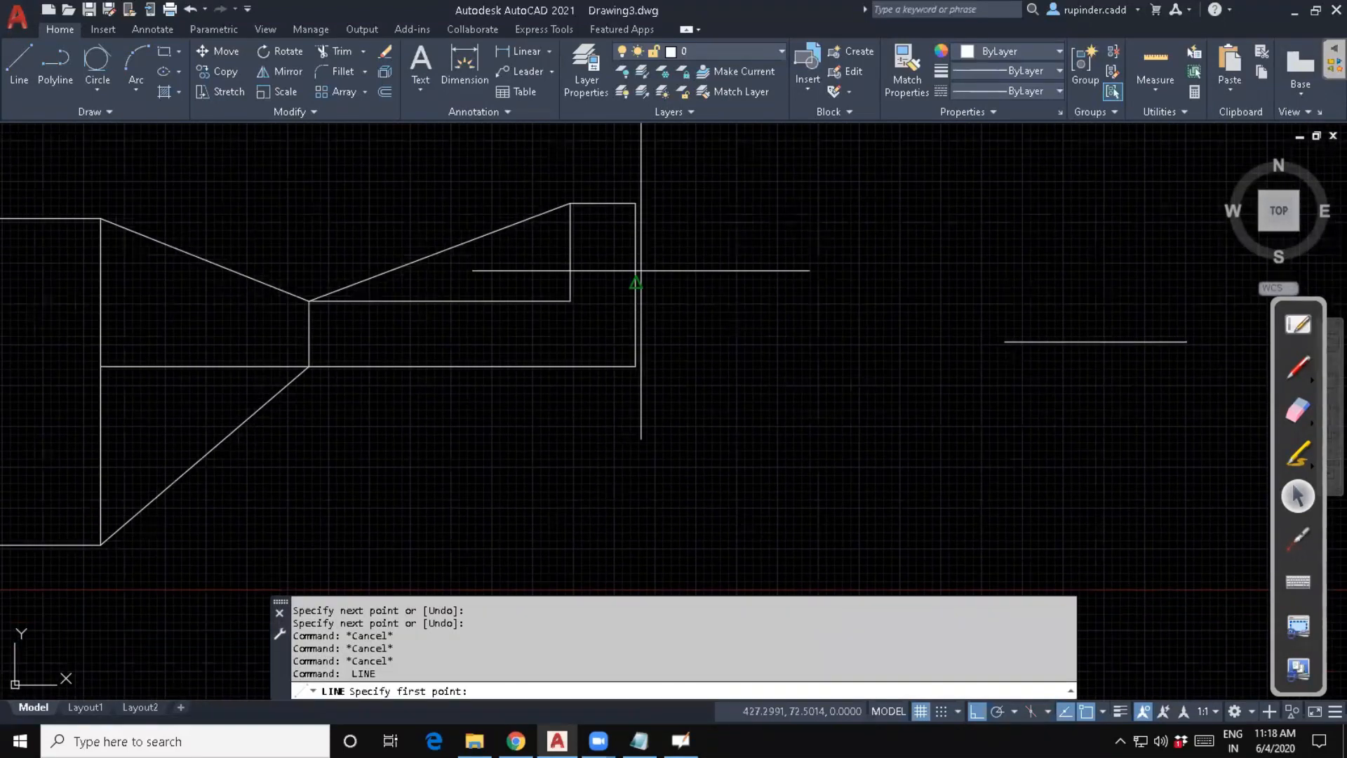
pyautogui.click(637, 213)
pyautogui.click(1004, 342)
pyautogui.press('Escape')
pyautogui.press('Escape')
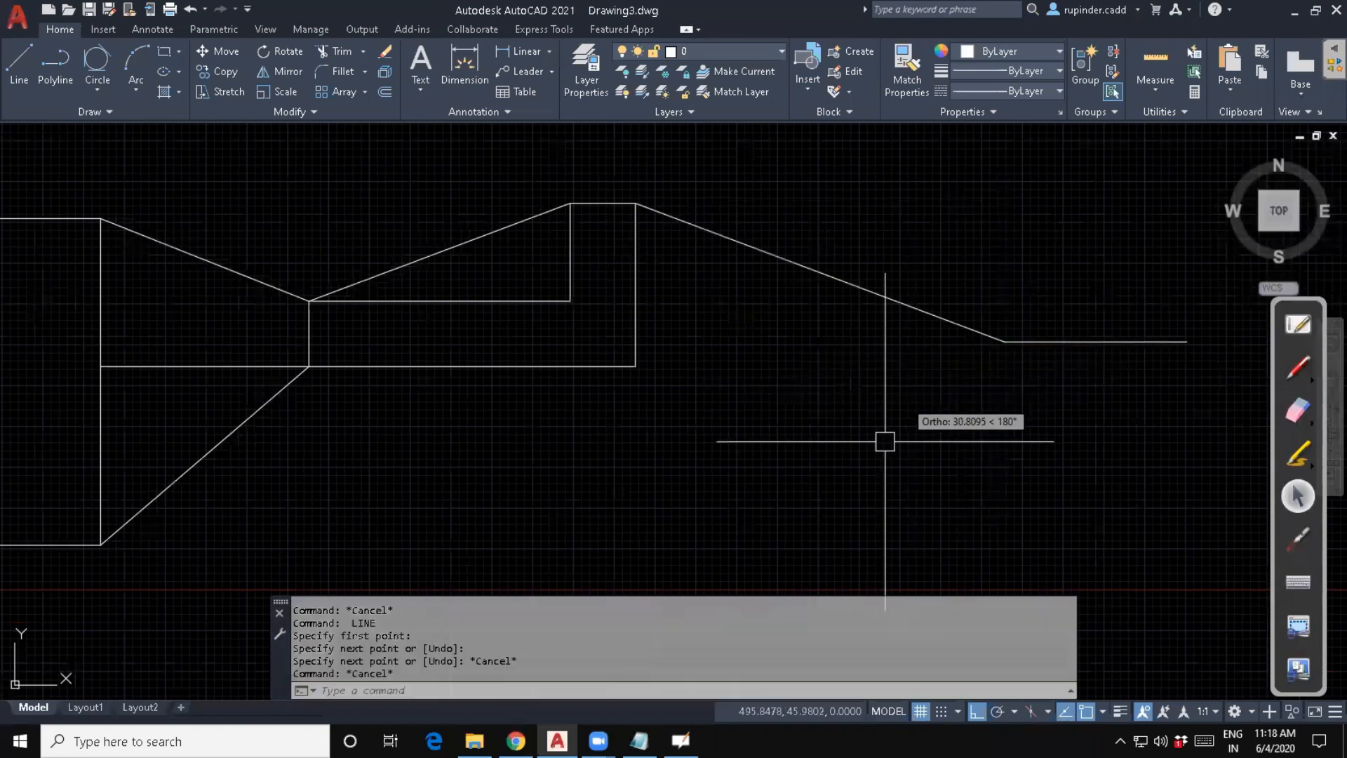
pyautogui.moveTo(887, 442); pyautogui.dragTo(704, 461, button='middle')
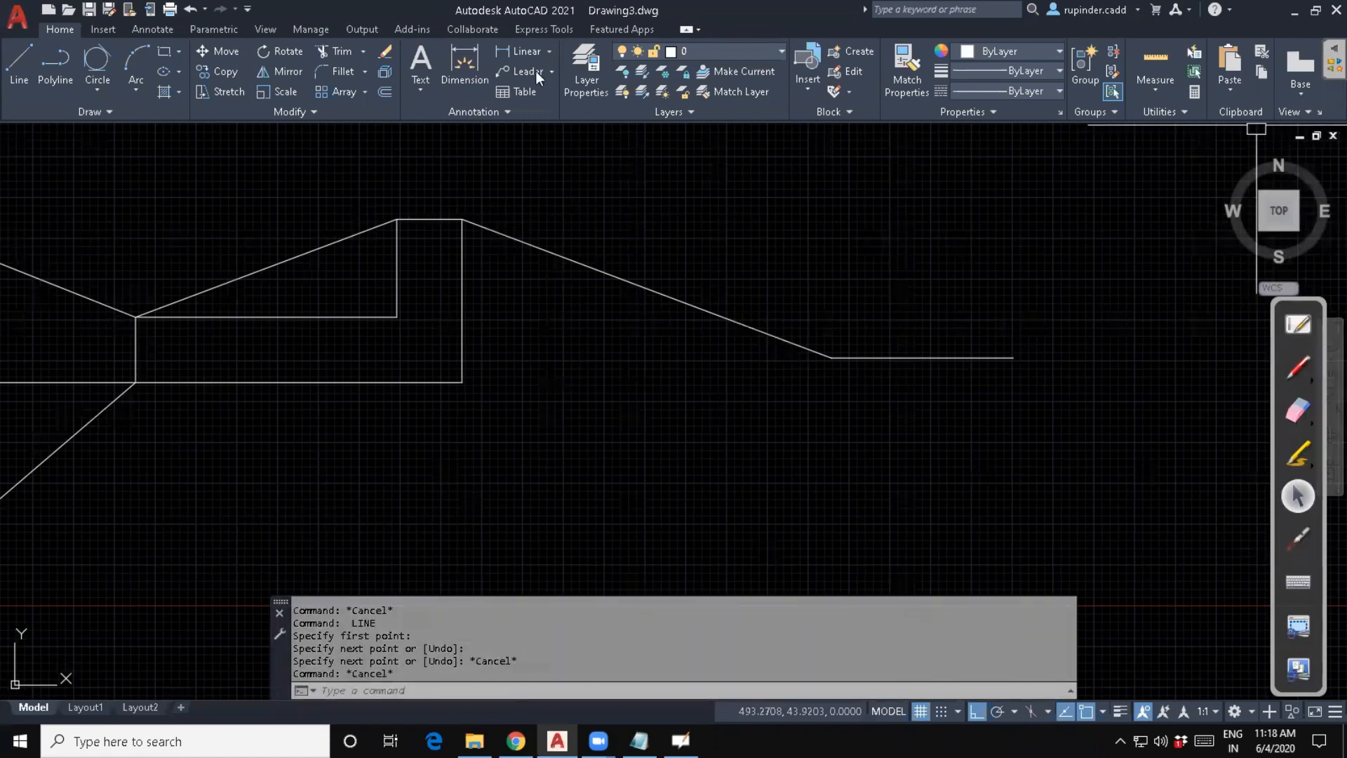
# Review the available circle creation methods and start the Circle command with alias C to read its prompt options.
pyautogui.click(92, 89)
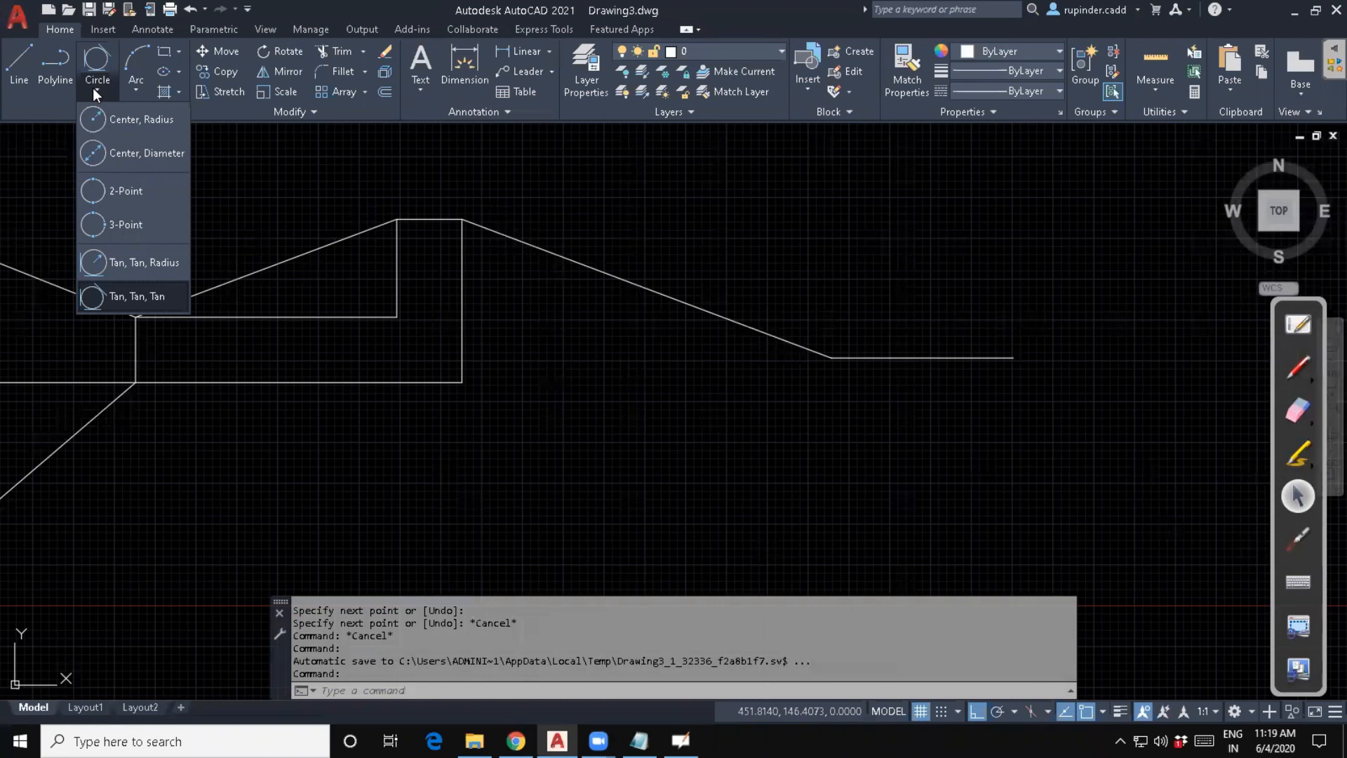
pyautogui.press('Escape')
pyautogui.moveTo(542, 499); pyautogui.dragTo(449, 412, button='middle')
pyautogui.press('Escape')
pyautogui.press('Escape')
pyautogui.write('c')
pyautogui.press('Return')
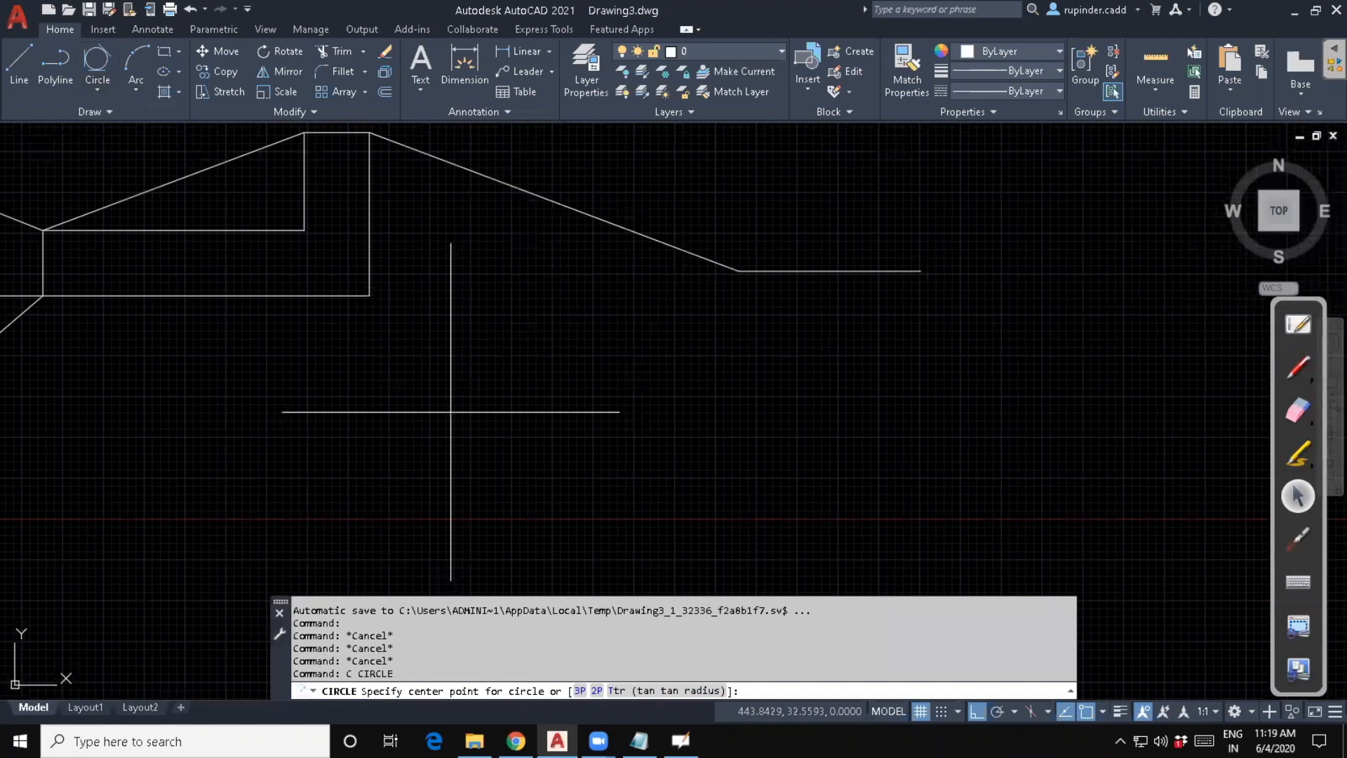
# Mark up the screen in red with a pair of square brackets and a pair of angle brackets.
pyautogui.click(1287, 545)
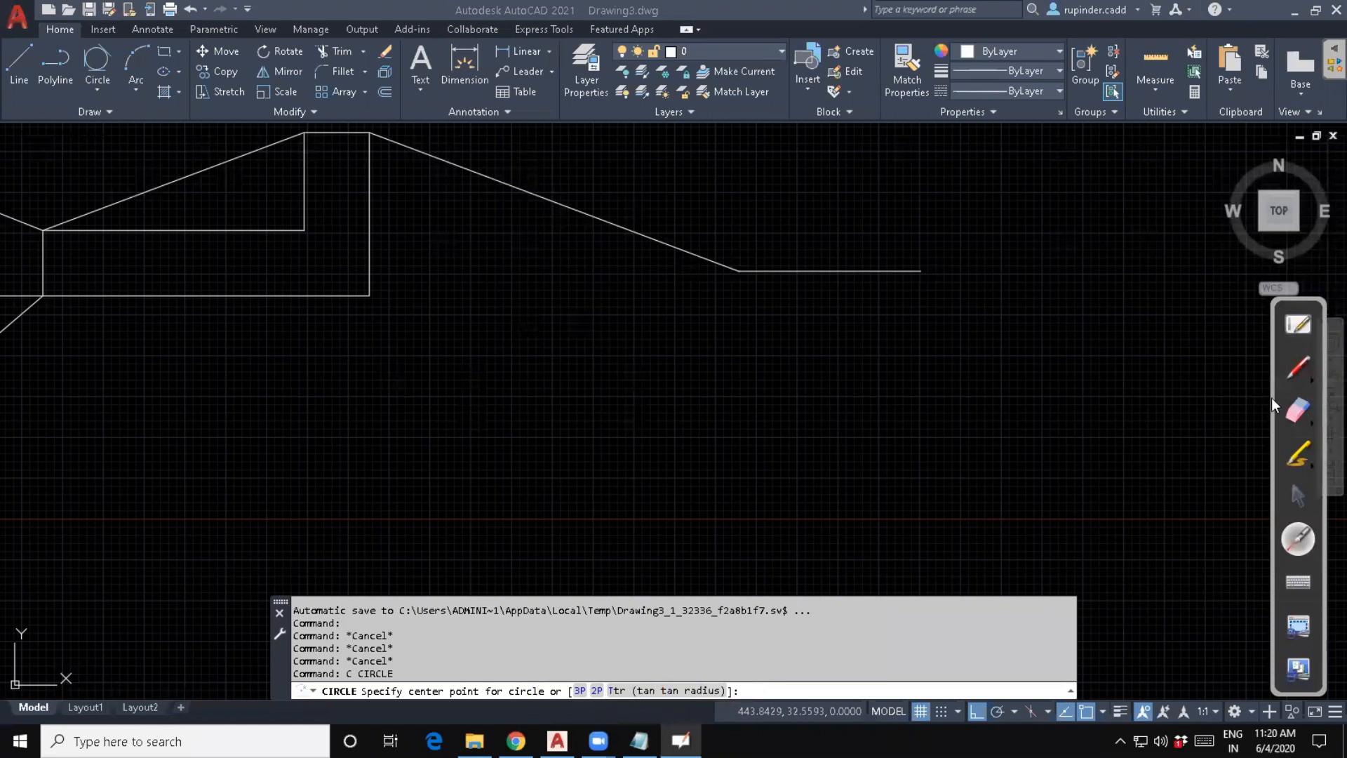
pyautogui.click(1298, 366)
pyautogui.moveTo(723, 322)
pyautogui.mouseDown()
pyautogui.moveTo(675, 322)
pyautogui.moveTo(668, 436)
pyautogui.moveTo(714, 436)
pyautogui.mouseUp()
pyautogui.moveTo(865, 315)
pyautogui.mouseDown()
pyautogui.moveTo(941, 316)
pyautogui.moveTo(932, 432)
pyautogui.moveTo(889, 435)
pyautogui.mouseUp()
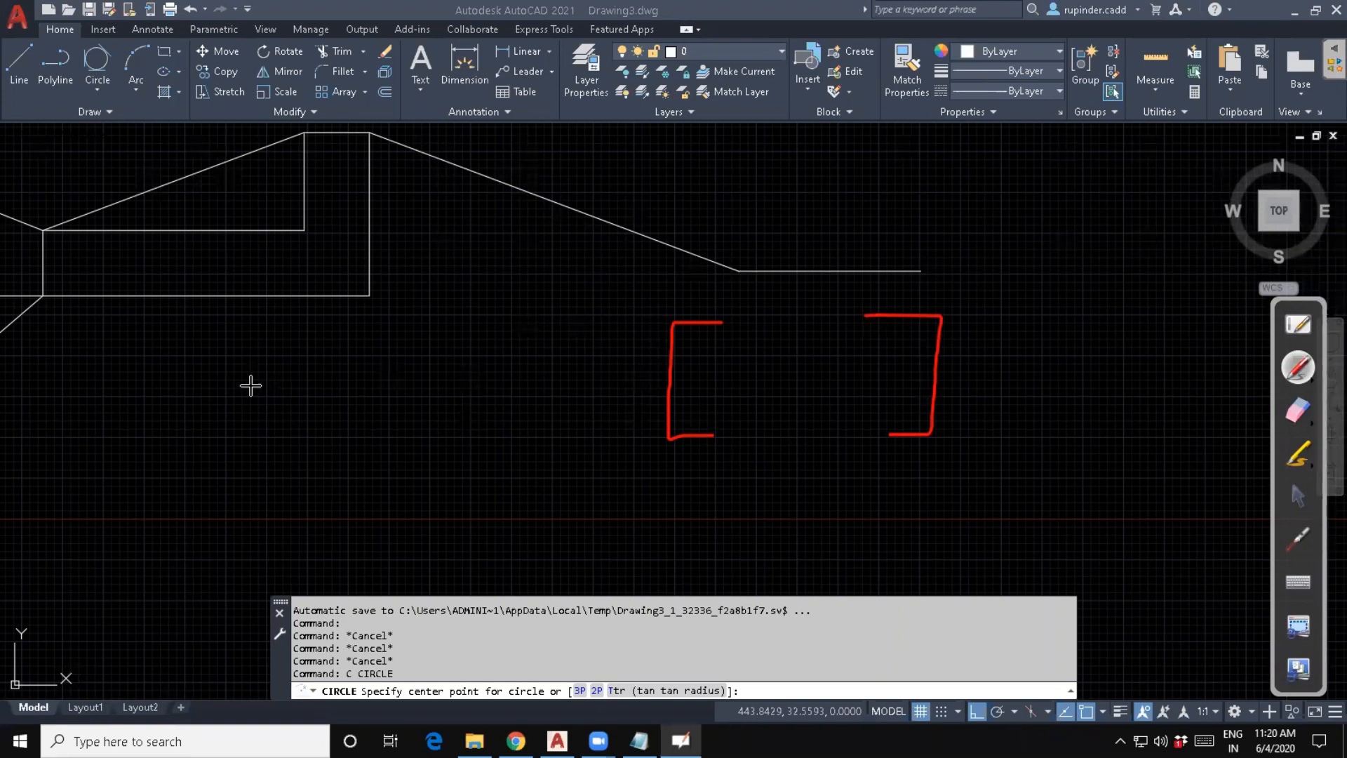
pyautogui.moveTo(189, 394)
pyautogui.mouseDown()
pyautogui.moveTo(201, 388)
pyautogui.moveTo(130, 427)
pyautogui.moveTo(214, 486)
pyautogui.mouseUp()
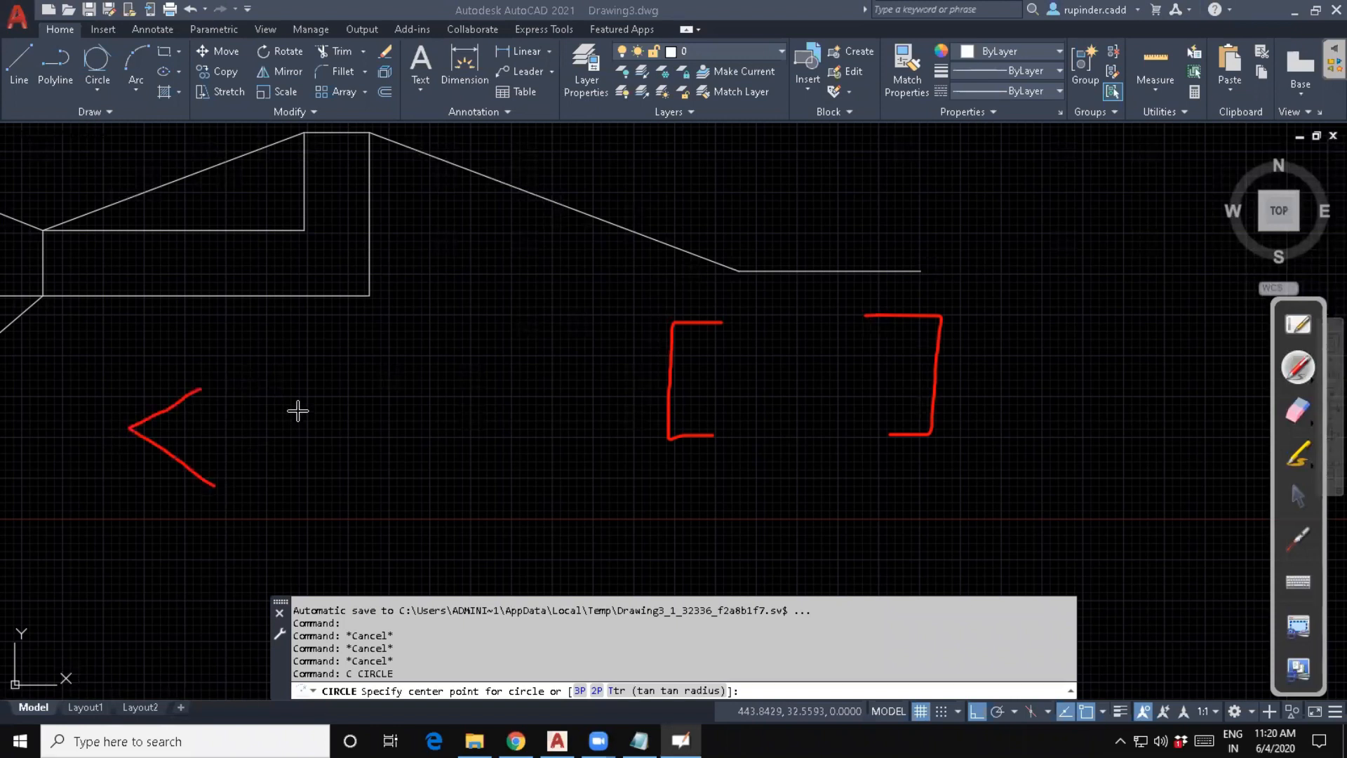
pyautogui.moveTo(313, 381)
pyautogui.mouseDown()
pyautogui.moveTo(370, 424)
pyautogui.moveTo(296, 472)
pyautogui.mouseUp()
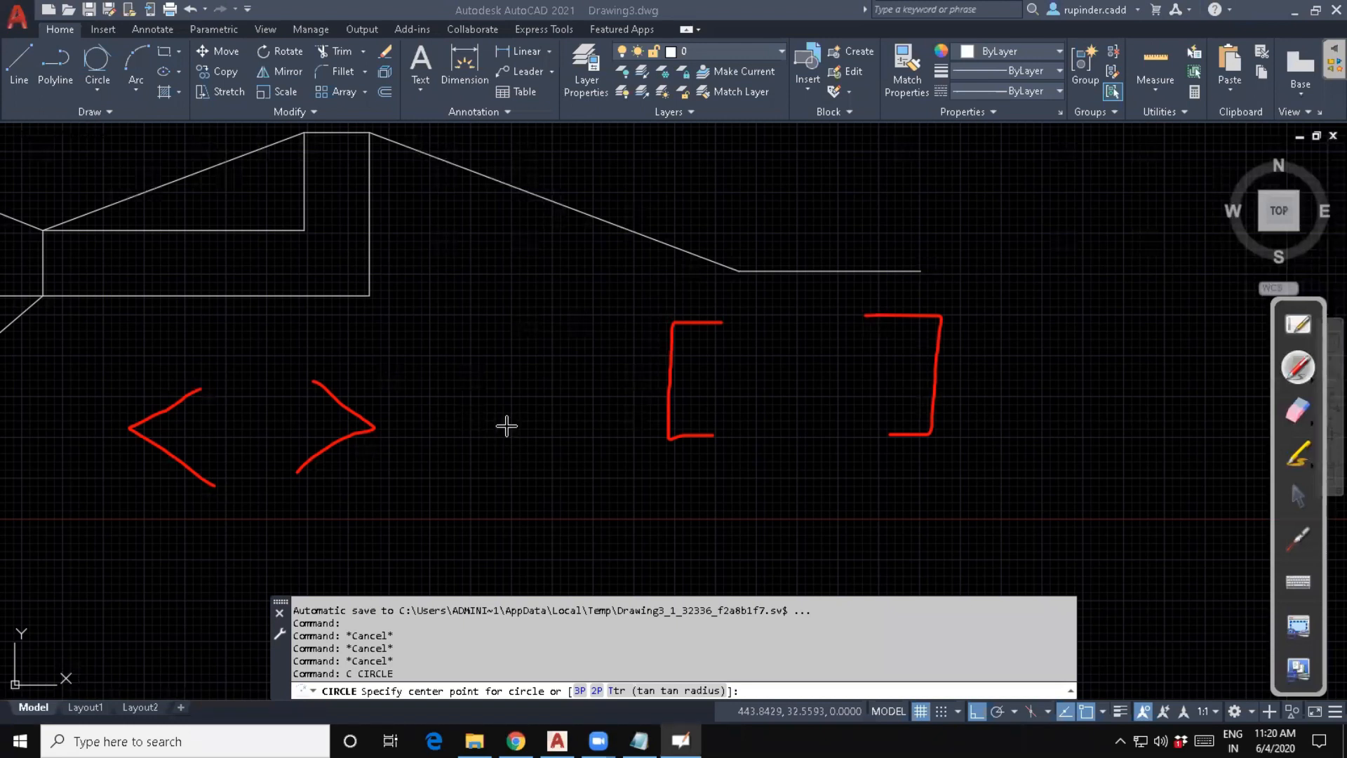
# Erase the red bracket annotations and cancel the pending Circle command.
pyautogui.click(1298, 411)
pyautogui.moveTo(672, 409)
pyautogui.mouseDown()
pyautogui.moveTo(646, 333)
pyautogui.moveTo(697, 451)
pyautogui.moveTo(842, 285)
pyautogui.moveTo(821, 316)
pyautogui.moveTo(109, 427)
pyautogui.mouseUp()
pyautogui.moveTo(341, 412); pyautogui.dragTo(344, 418)
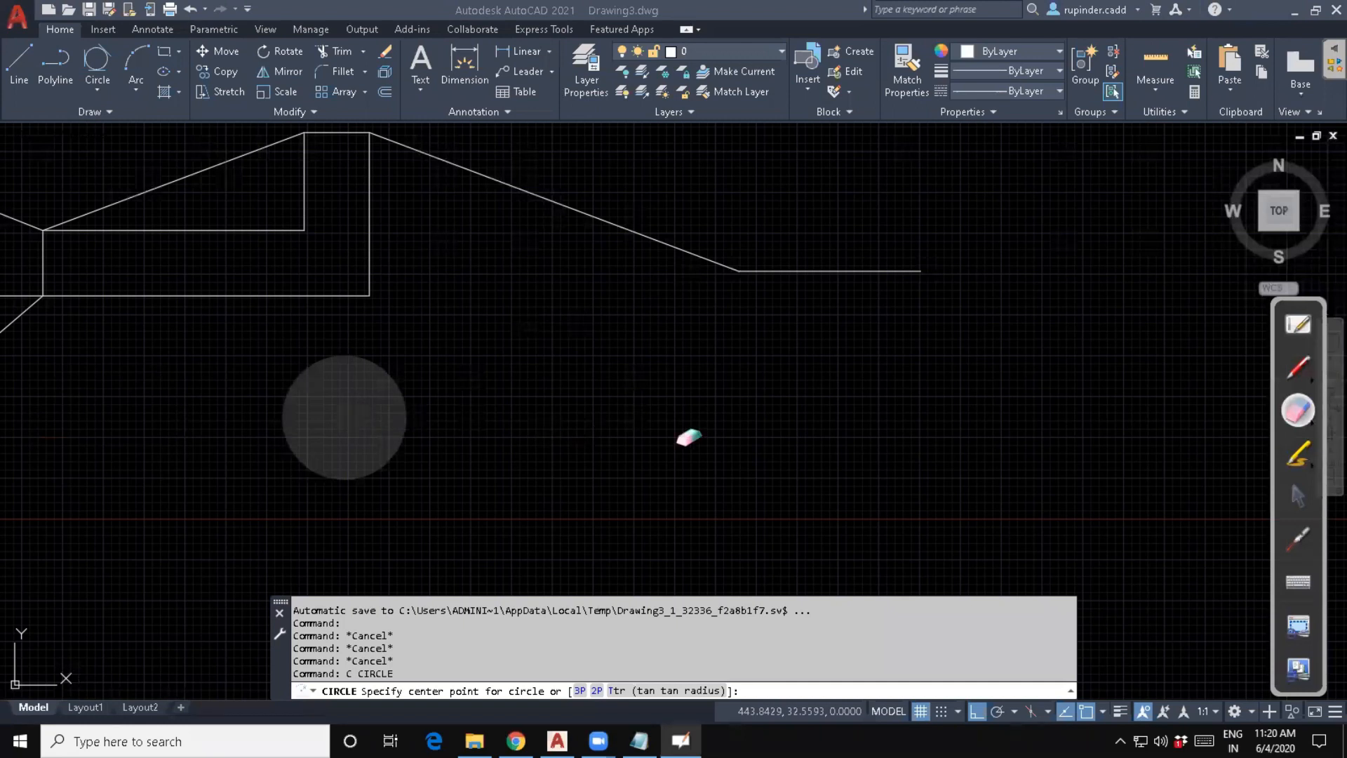
pyautogui.click(1296, 495)
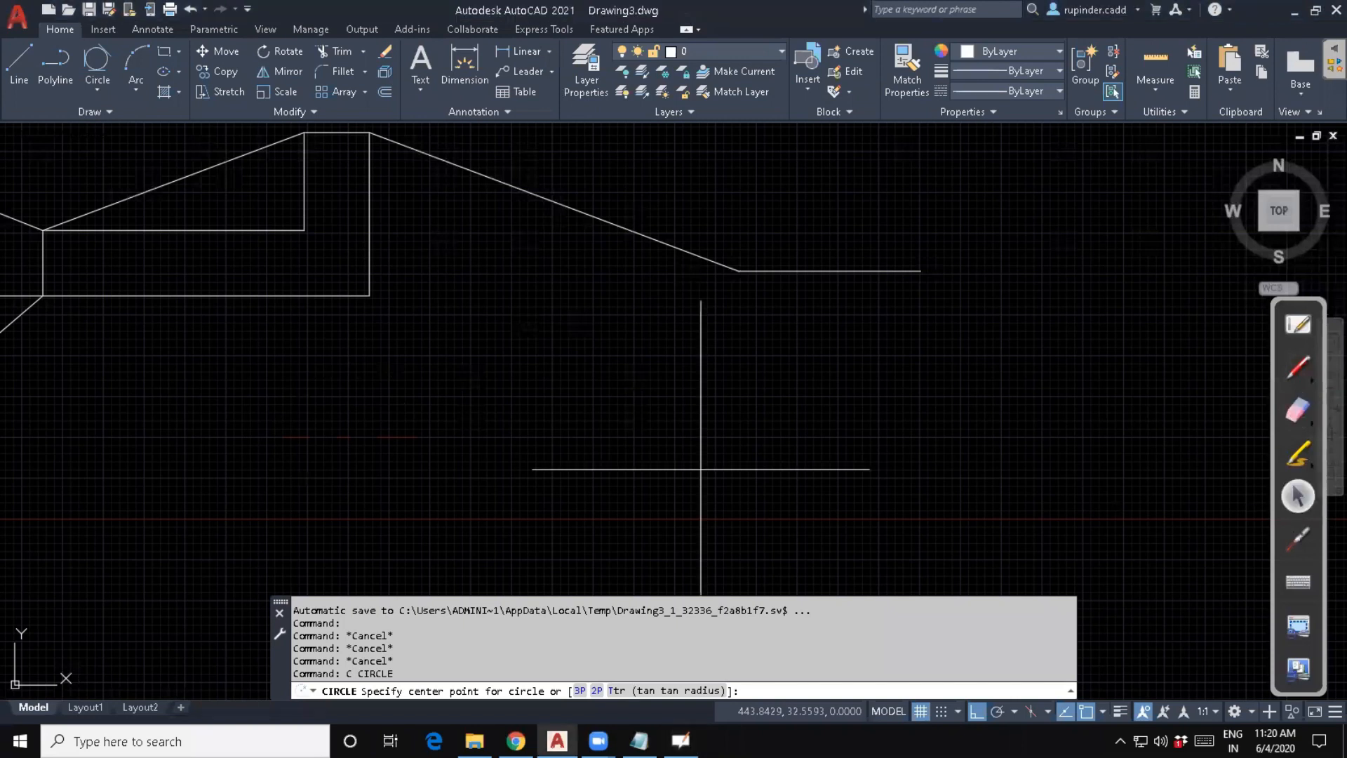
pyautogui.press('Escape')
pyautogui.press('Escape')
# Draw a circle with a radius of 20 in the empty space to the right of the short horizontal line.
pyautogui.moveTo(760, 436)
pyautogui.mouseDown(button='middle')
pyautogui.moveTo(528, 433)
pyautogui.moveTo(491, 446)
pyautogui.mouseUp(button='middle')
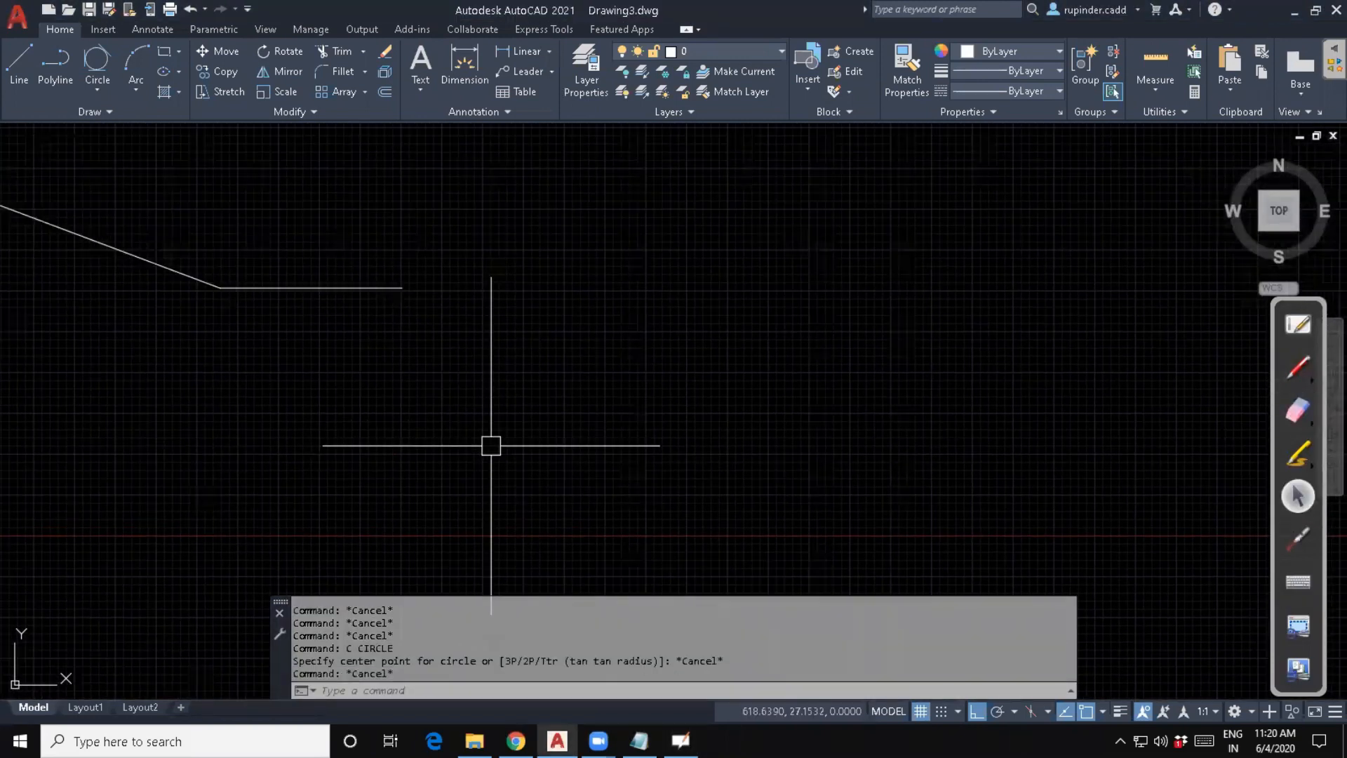
pyautogui.write('c')
pyautogui.press('Return')
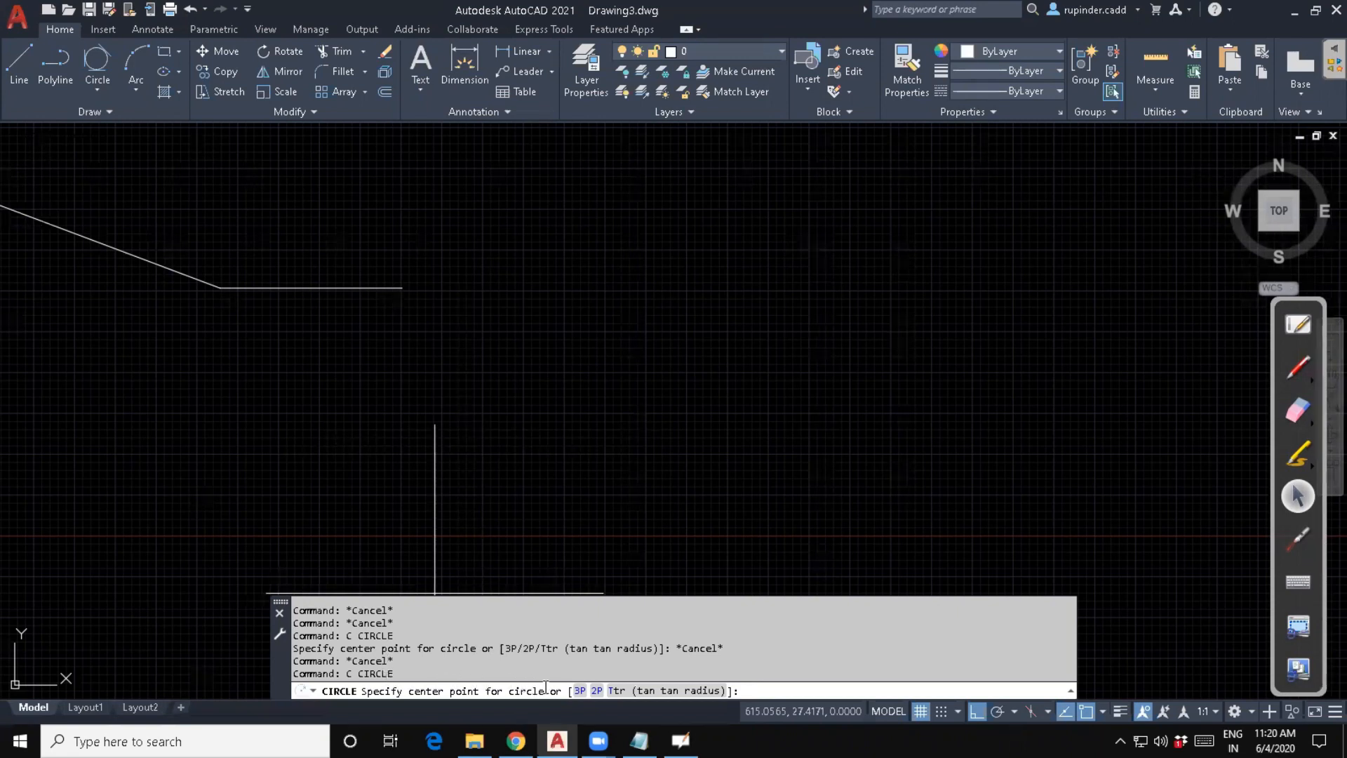
pyautogui.moveTo(776, 241); pyautogui.dragTo(525, 328, button='middle')
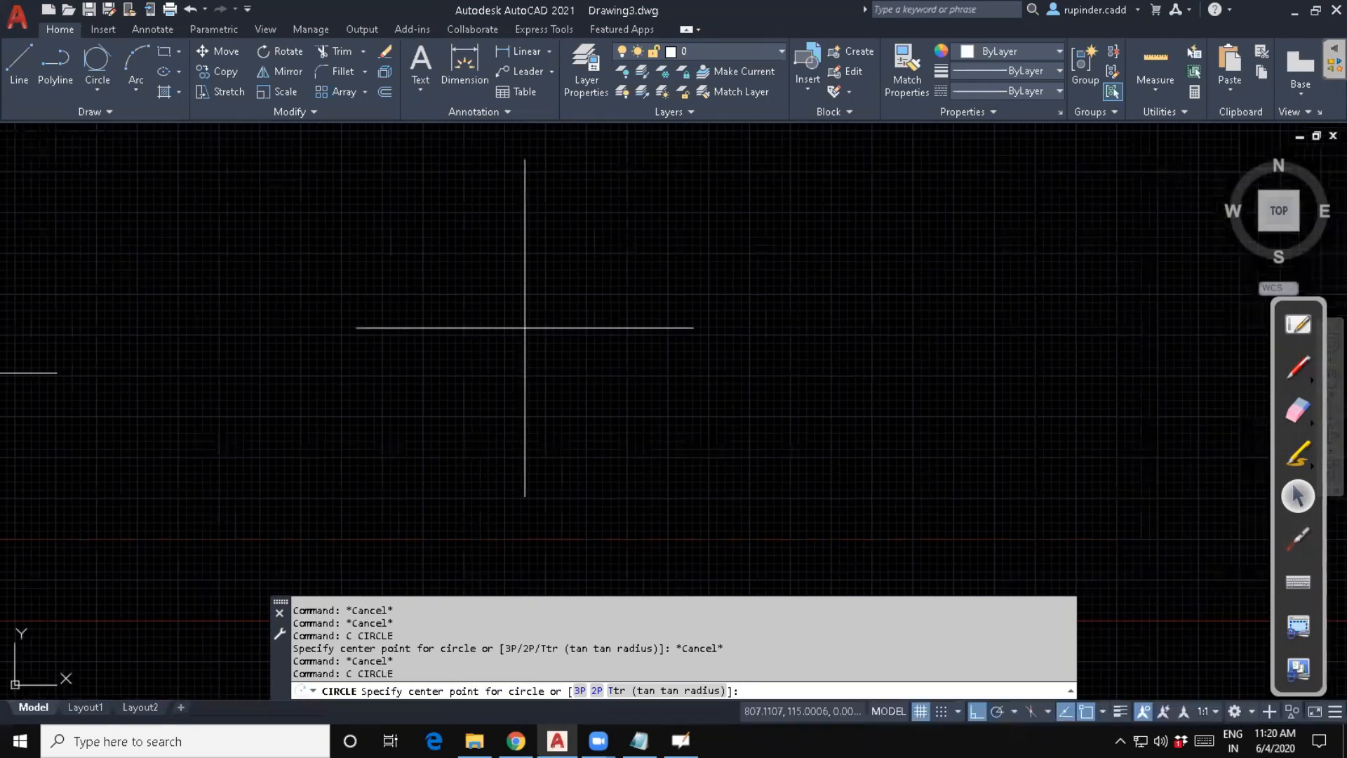
pyautogui.click(575, 299)
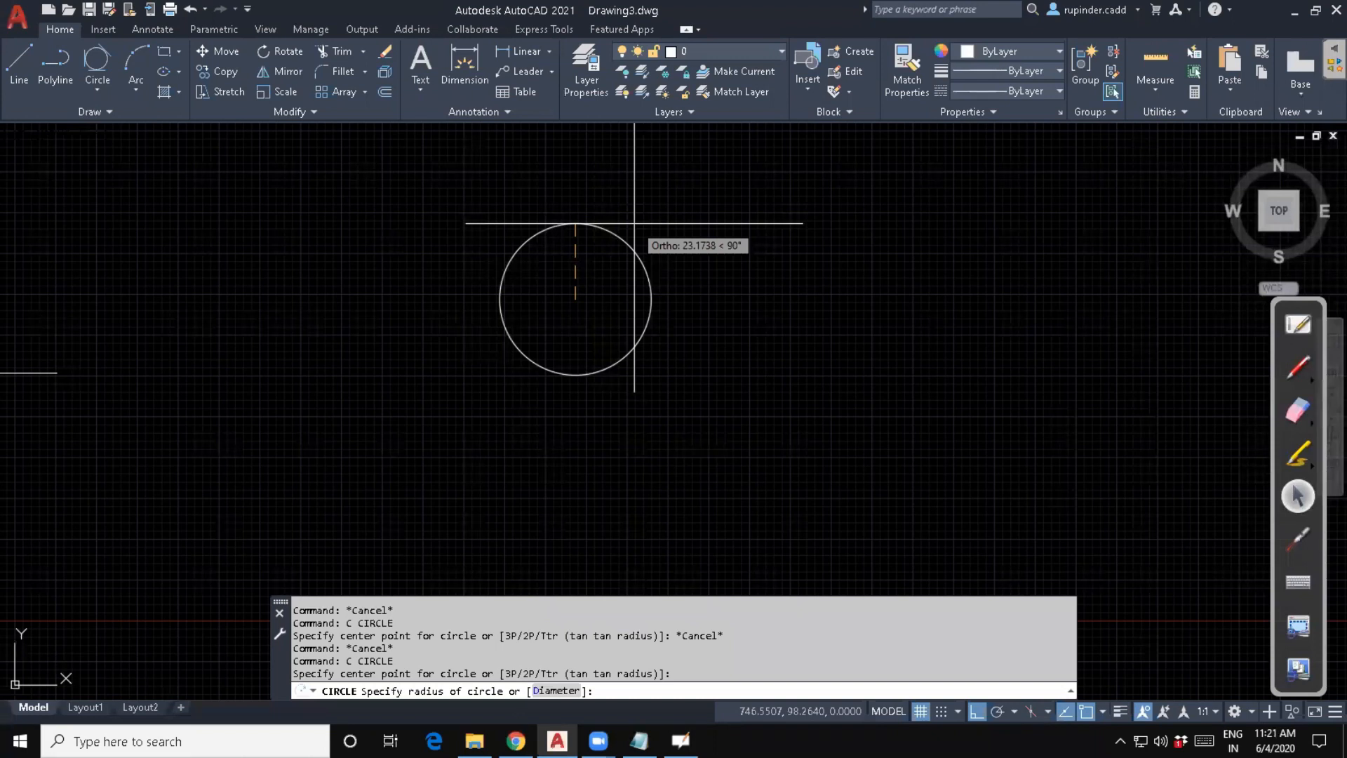
pyautogui.write('20')
pyautogui.press('Return')
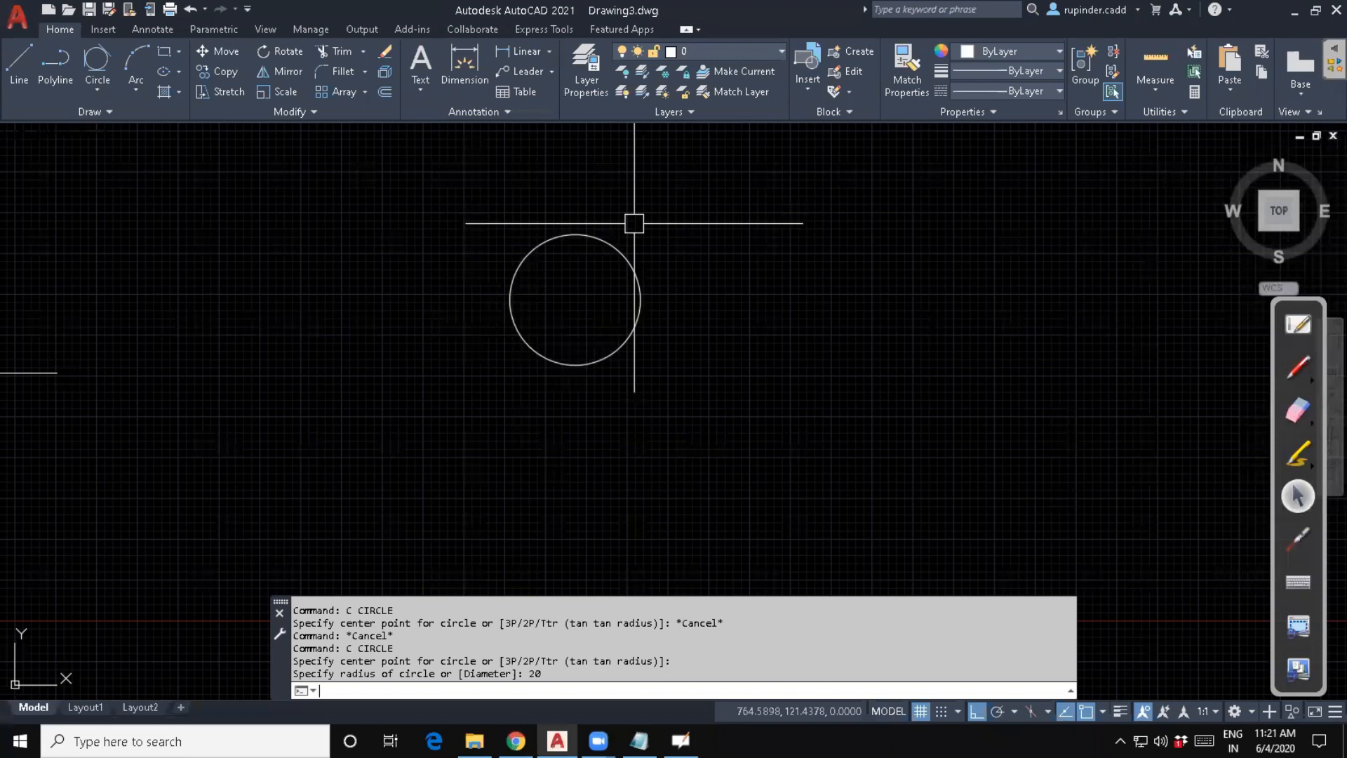
pyautogui.press('Escape')
pyautogui.press('Escape')
pyautogui.press('Escape')
# Draw a second circle to the right of the first one, using the Diameter option with a value of 60.
pyautogui.write('c')
pyautogui.press('Return')
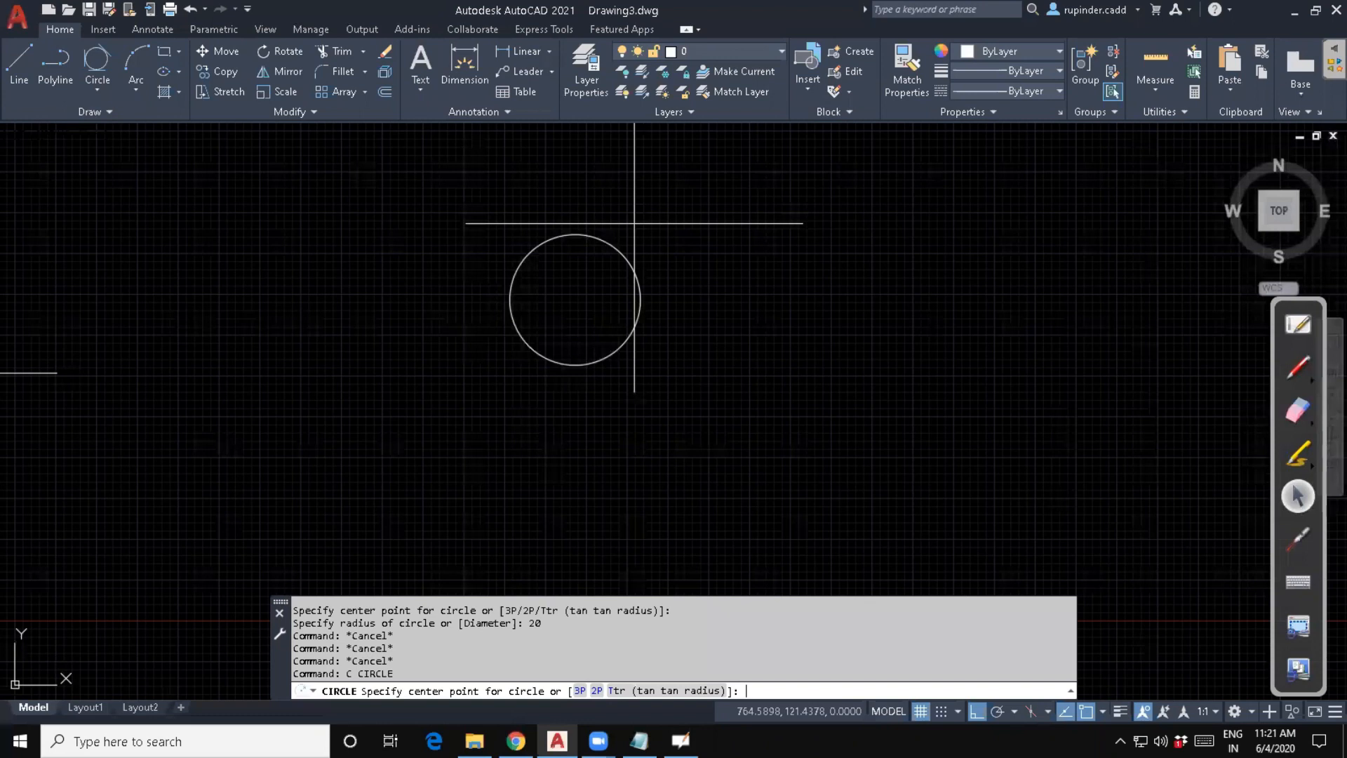
pyautogui.click(814, 261)
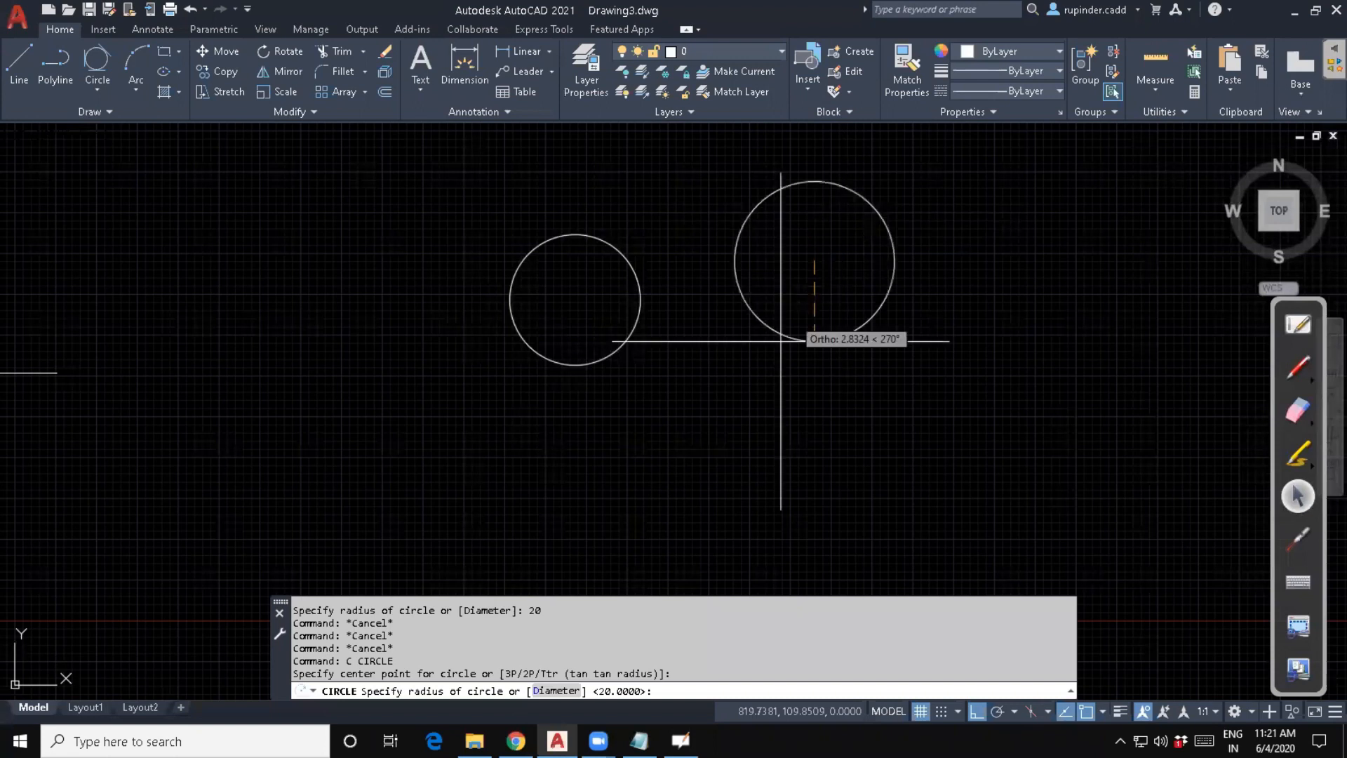
pyautogui.click(548, 692)
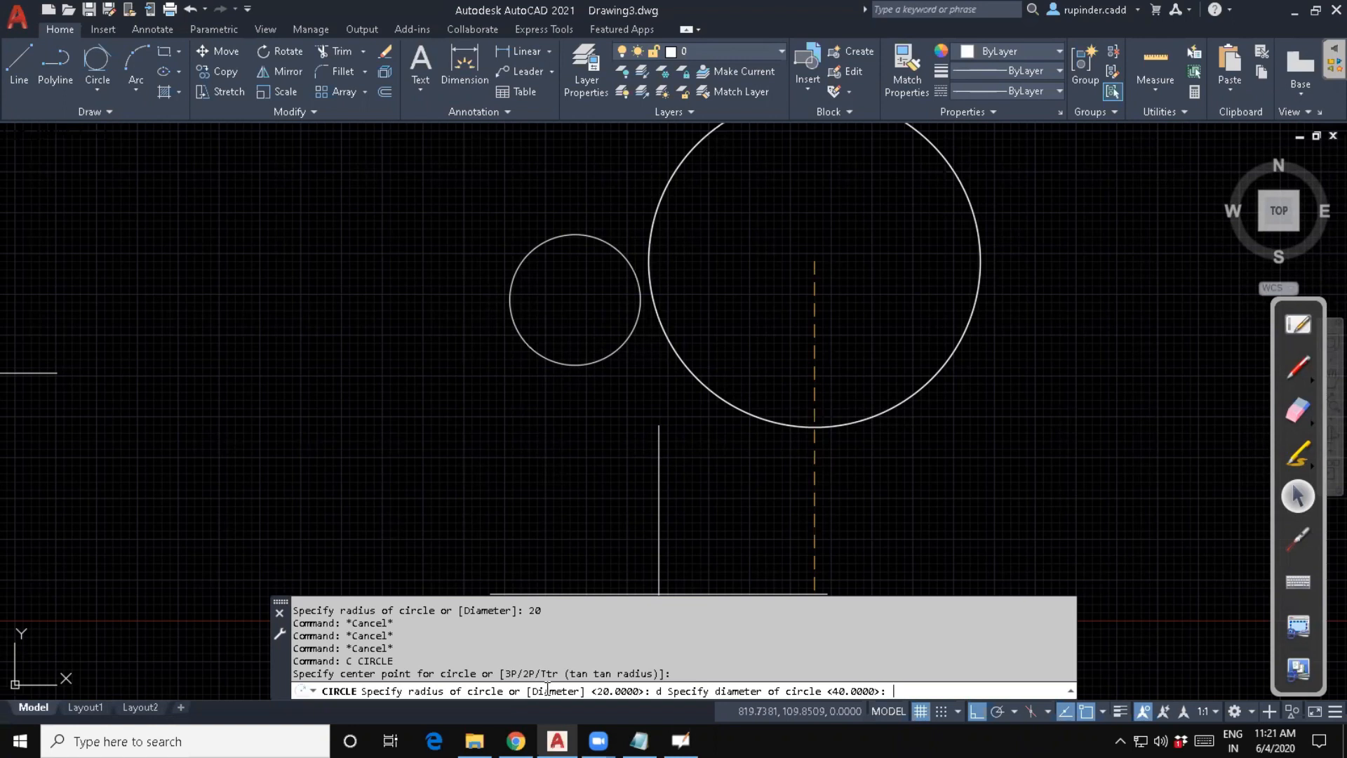
pyautogui.write('60')
pyautogui.press('Return')
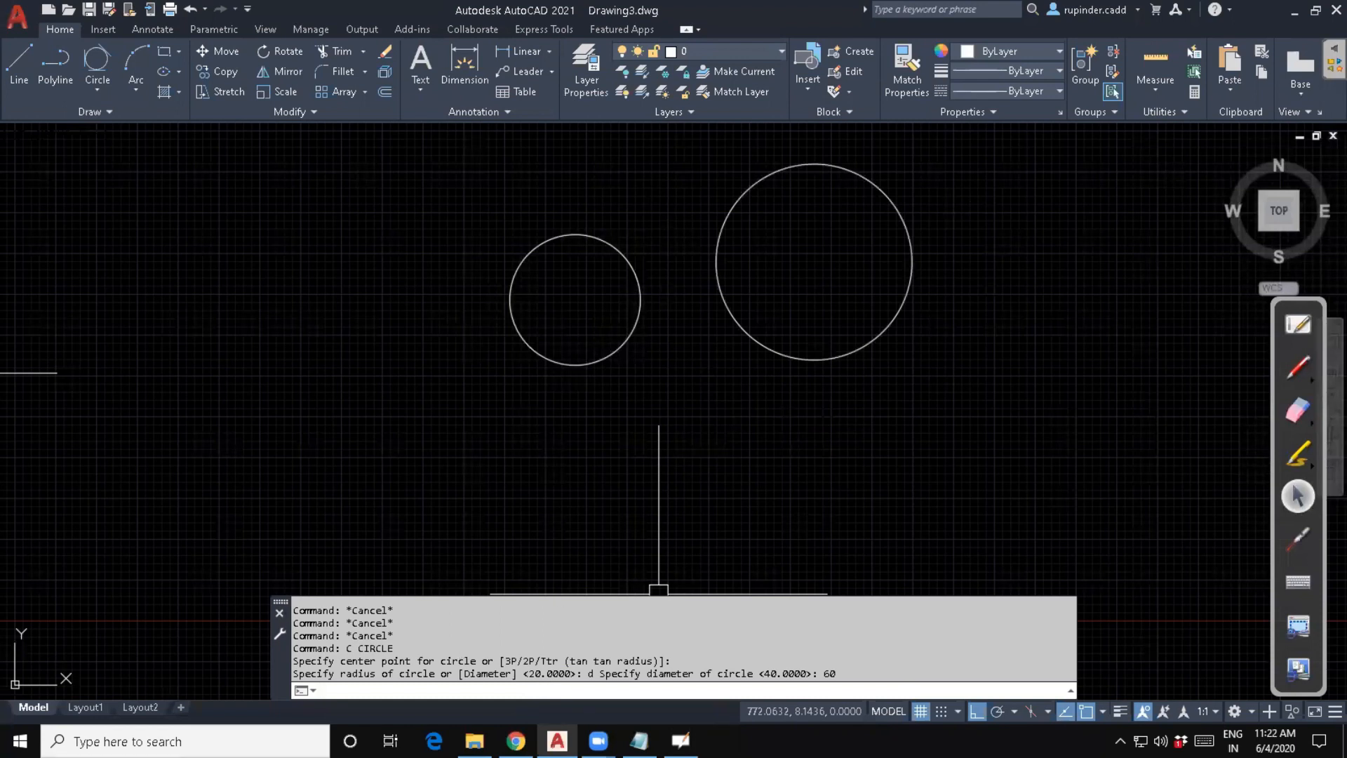
pyautogui.moveTo(841, 285); pyautogui.dragTo(718, 342, button='middle')
pyautogui.press('Escape')
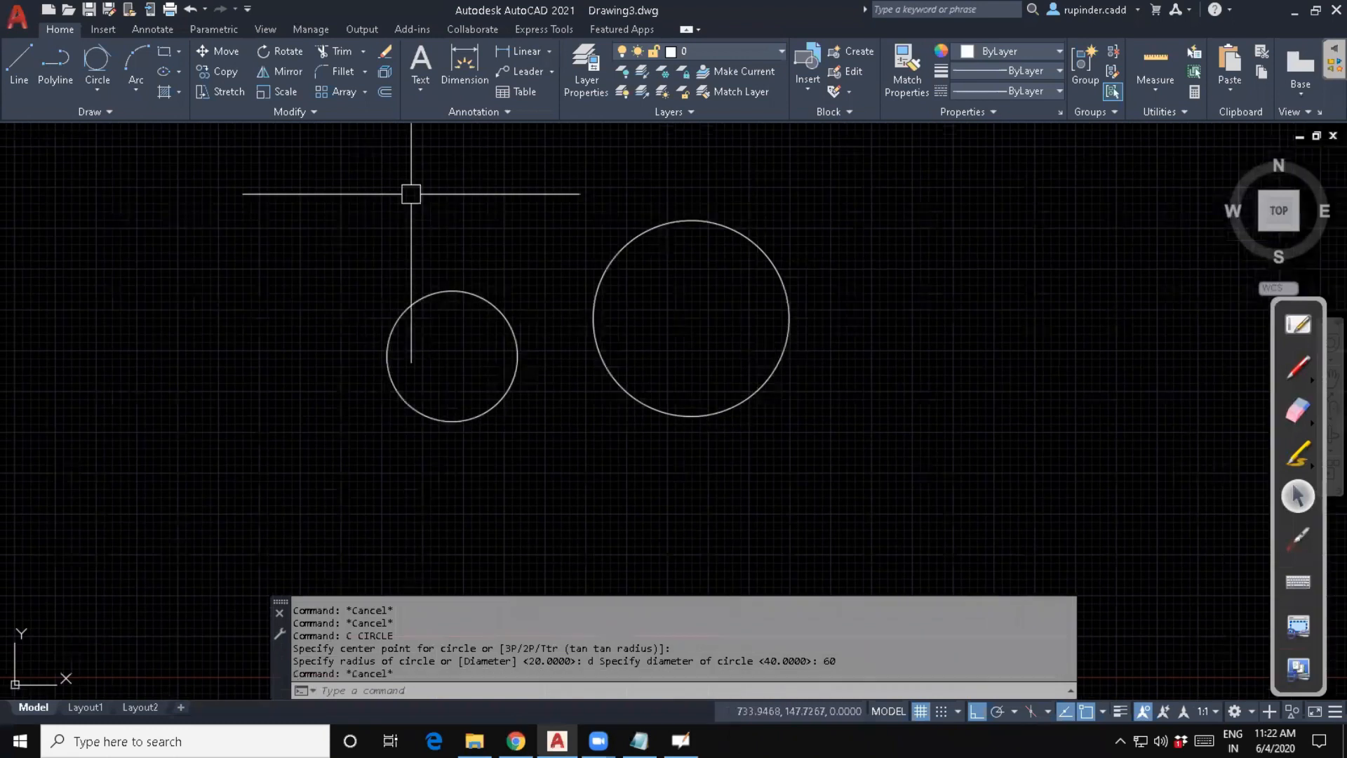
pyautogui.press('Escape')
pyautogui.press('Escape')
# Examine the center and quadrant snap points of the larger circle with the Circle command active.
pyautogui.write('c')
pyautogui.press('Return')
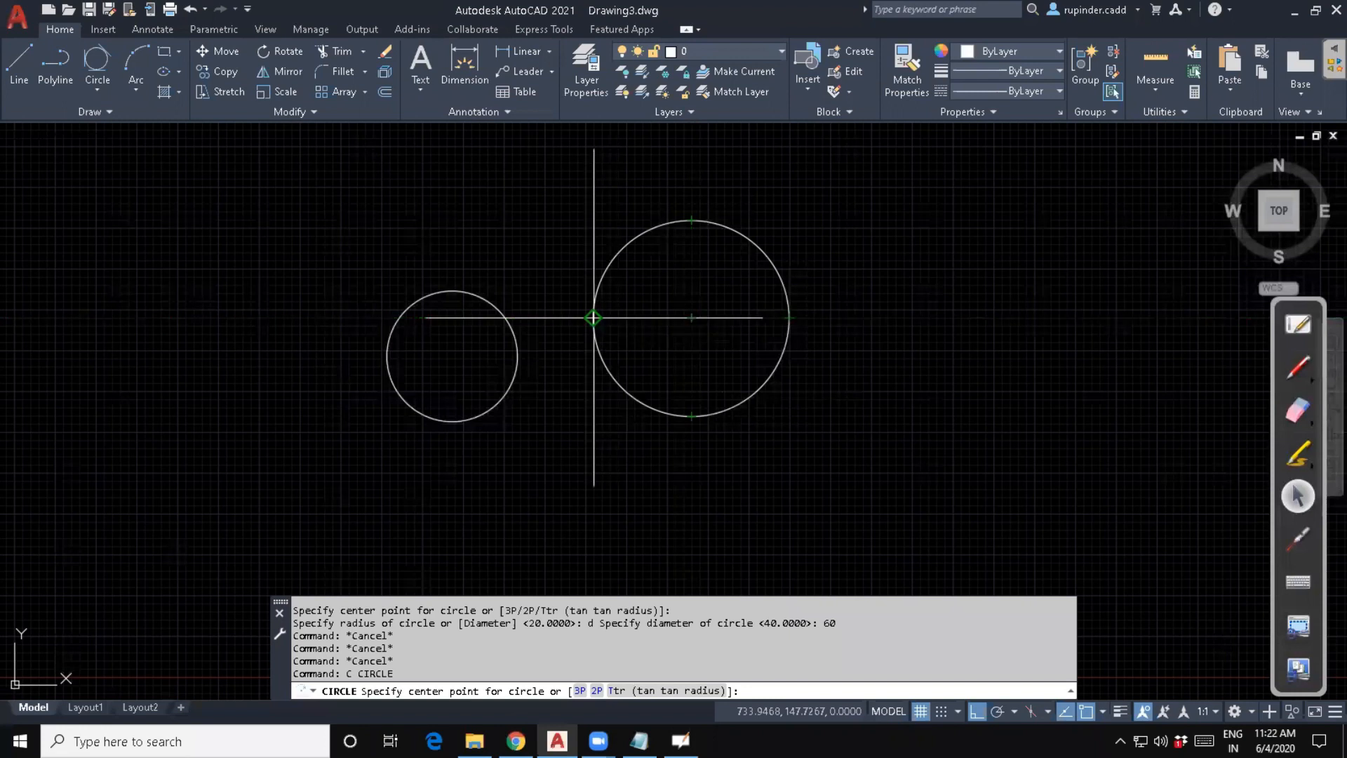
pyautogui.press('Escape')
pyautogui.press('Escape')
pyautogui.press('Escape')
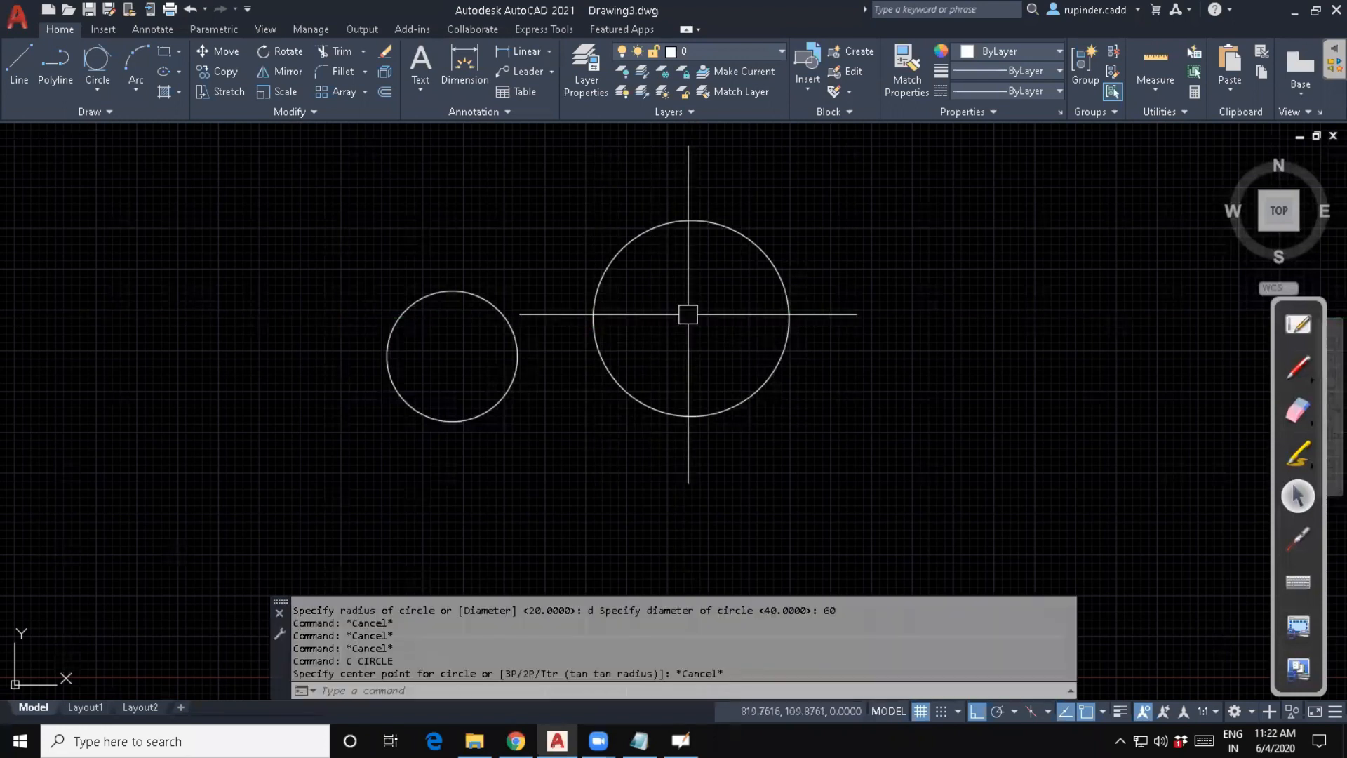
# Draw a horizontal line to the right of the larger circle, below its center.
pyautogui.write('l')
pyautogui.press('Return')
pyautogui.moveTo(1099, 521); pyautogui.dragTo(1000, 526, button='middle')
pyautogui.click(750, 434)
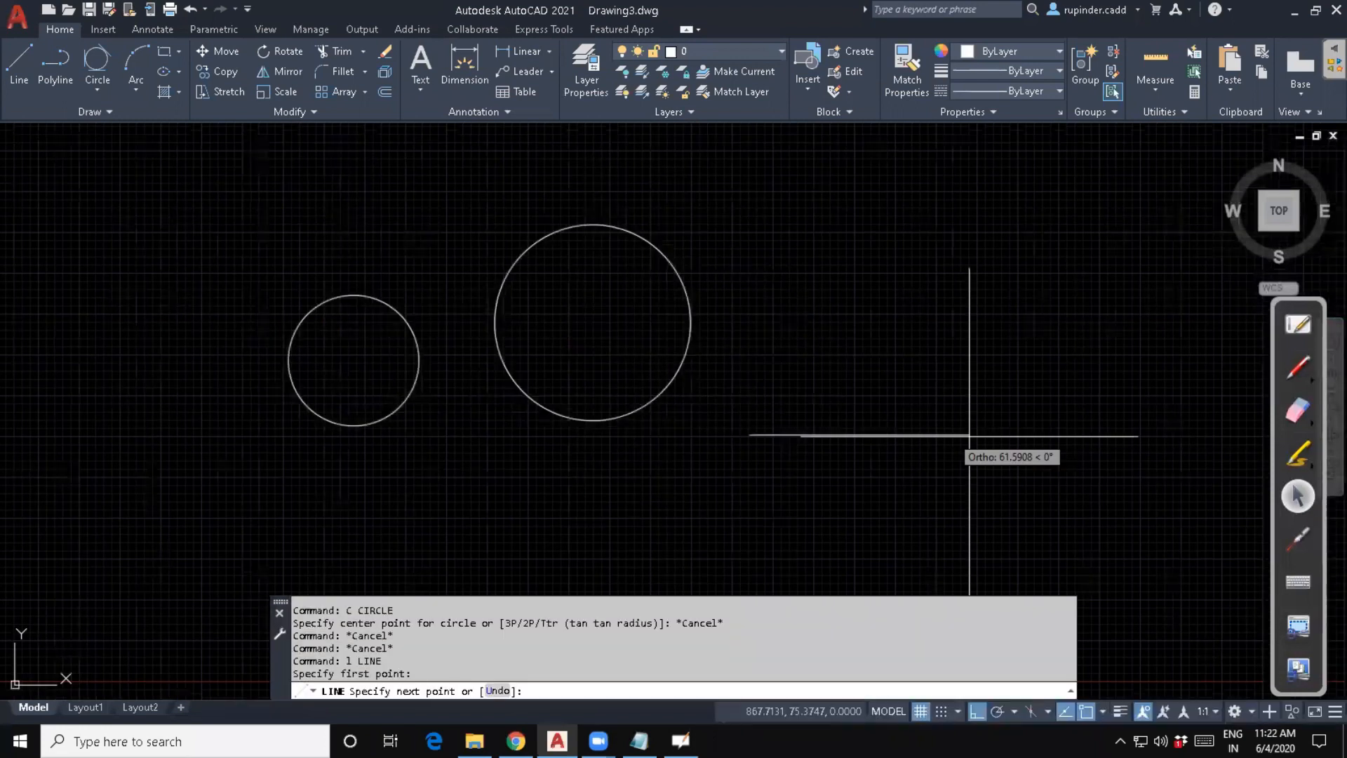
pyautogui.click(1090, 435)
pyautogui.press('Escape')
pyautogui.press('Escape')
# Examine the snap points along the new horizontal line with the Line command active.
pyautogui.write('L')
pyautogui.press('Return')
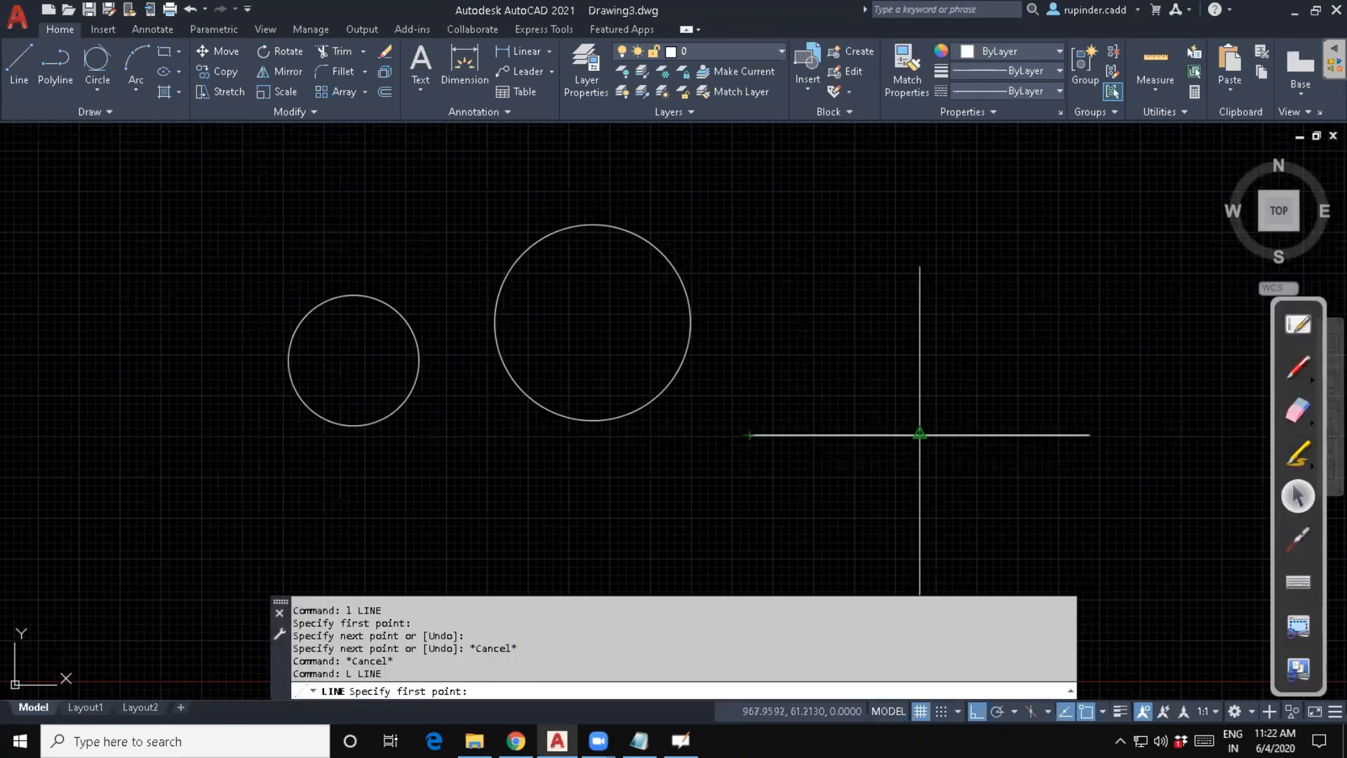
pyautogui.press('Escape')
pyautogui.press('Escape')
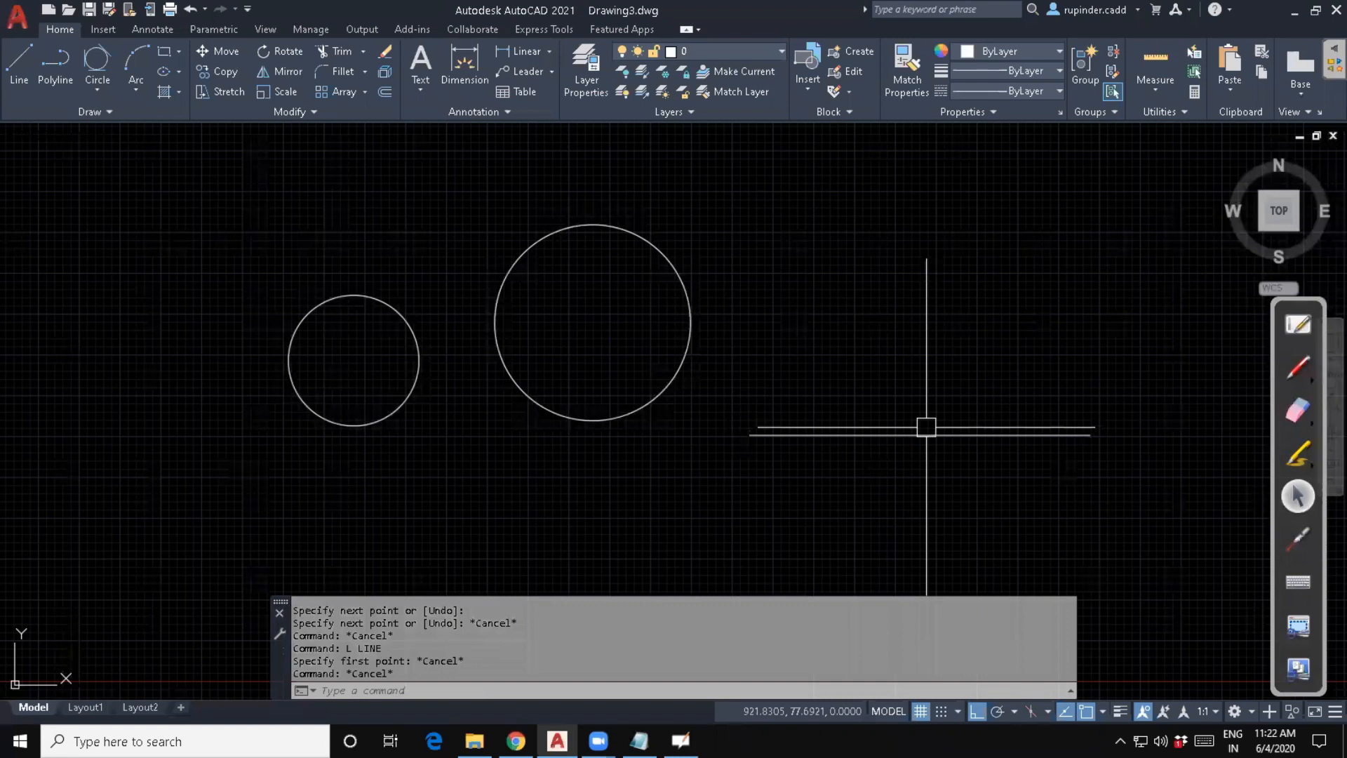
# Turn off the Midpoint object snap in the drafting settings.
pyautogui.write('ds')
pyautogui.press('Return')
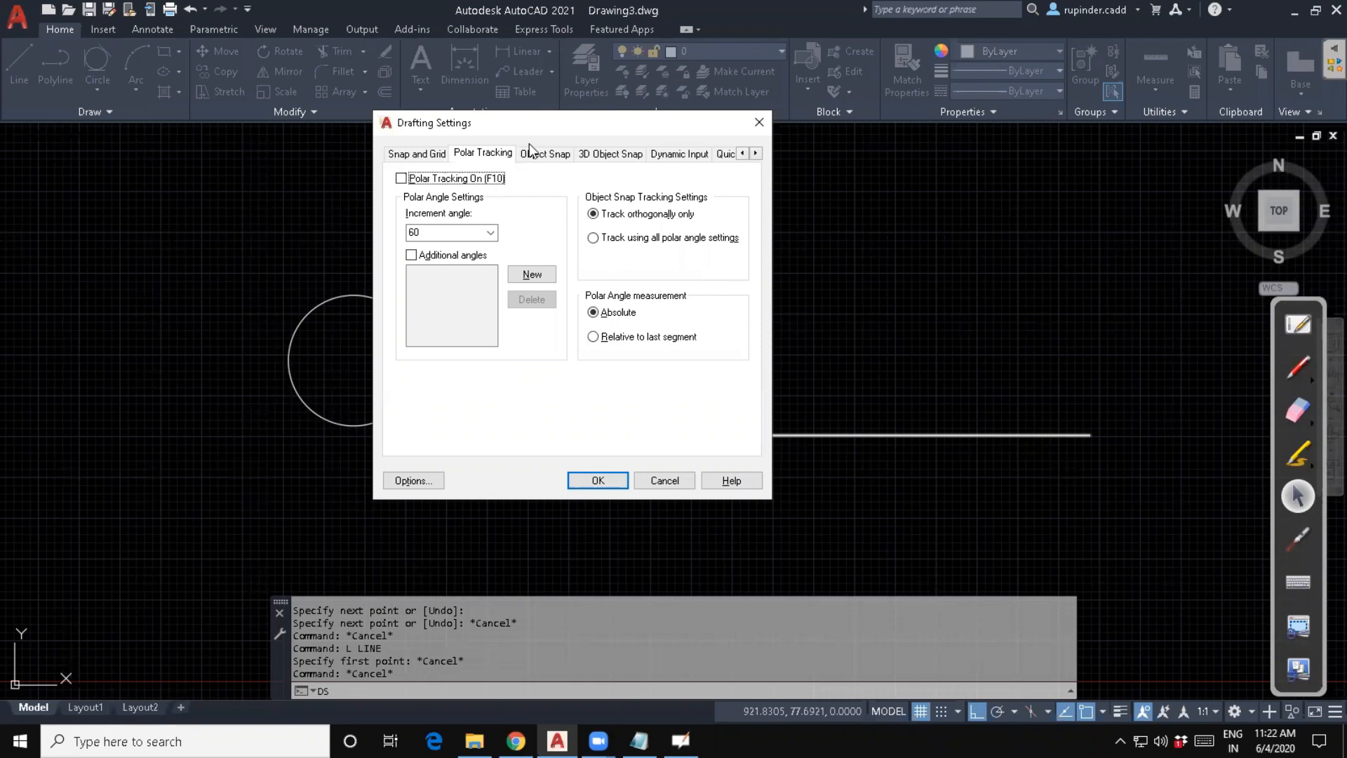
pyautogui.click(546, 157)
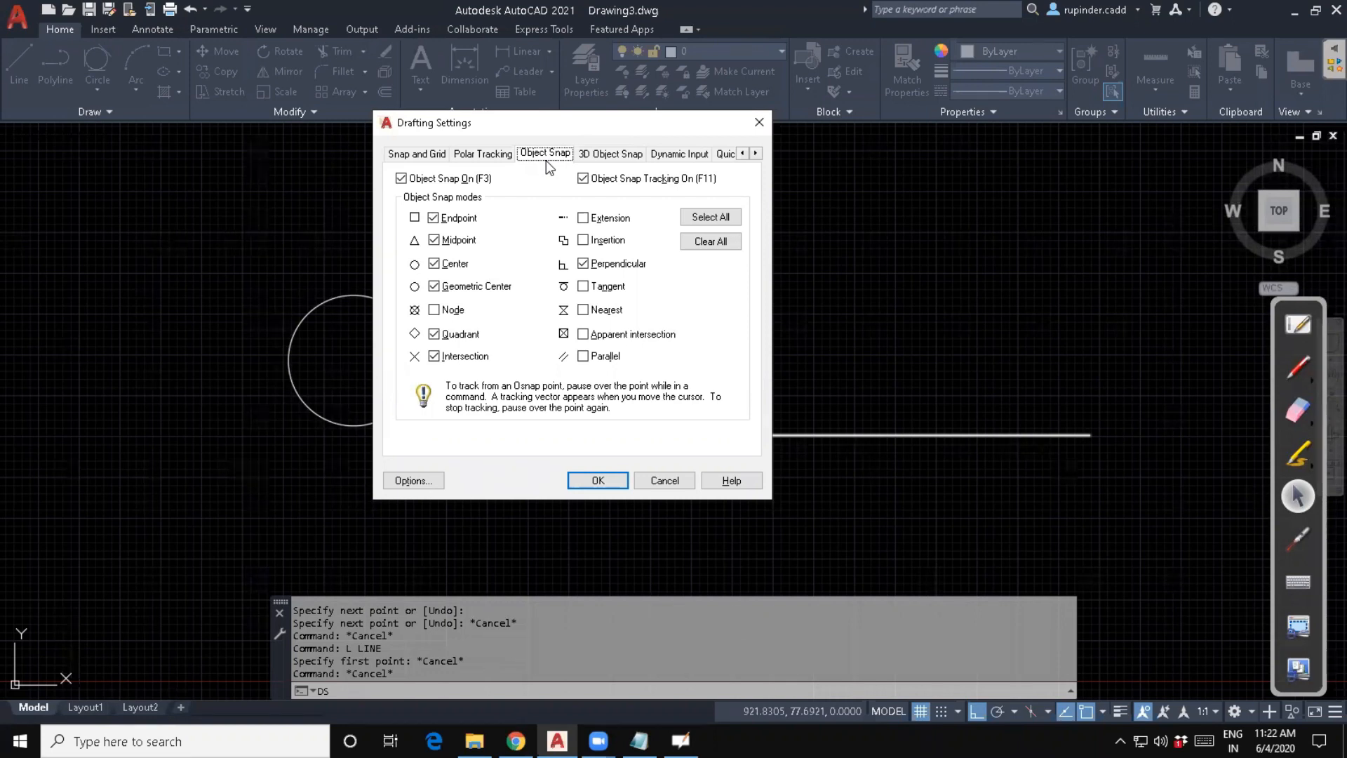
pyautogui.click(451, 241)
pyautogui.click(598, 480)
pyautogui.press('Escape')
pyautogui.press('Escape')
# Check with the Line command how the horizontal line snaps without the Midpoint mode.
pyautogui.write('l')
pyautogui.press('Return')
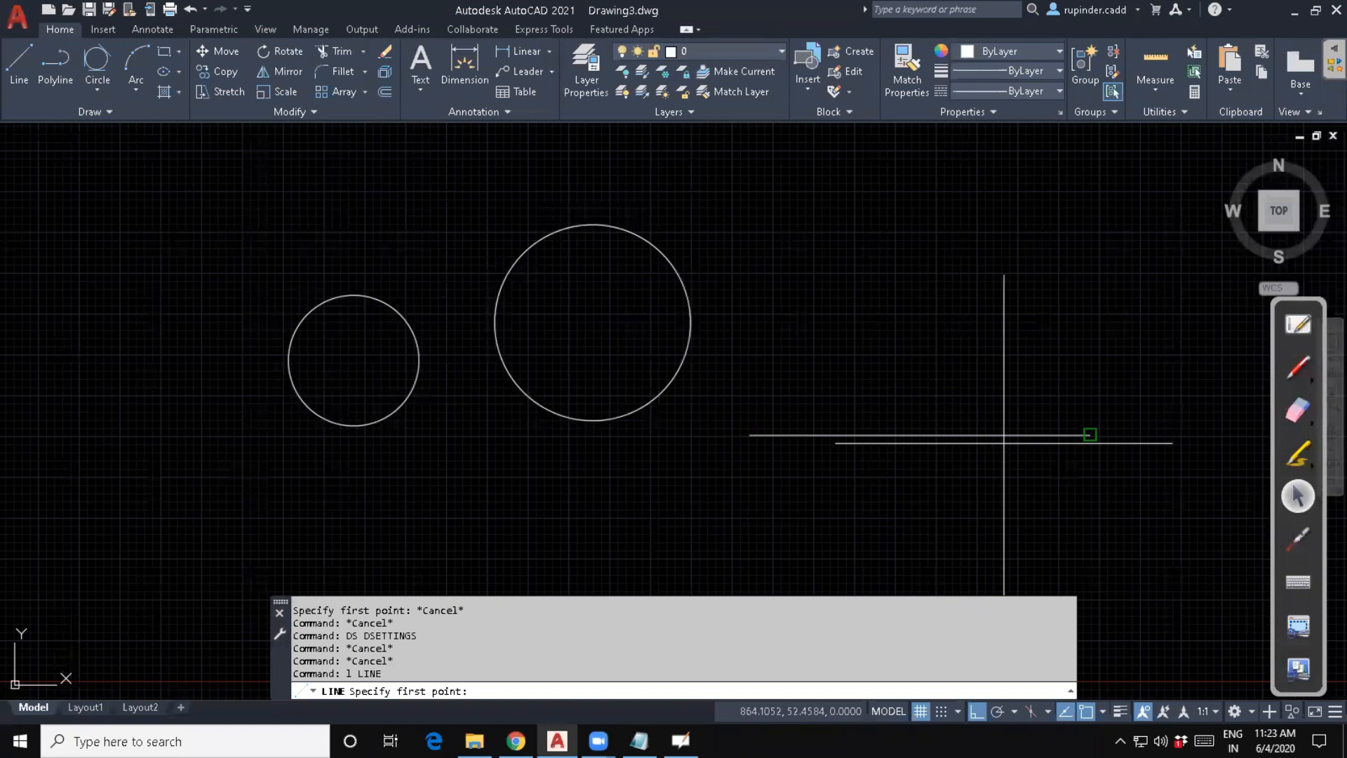
pyautogui.press('Escape')
pyautogui.press('Escape')
# Turn the Midpoint object snap back on in the drafting settings.
pyautogui.write('ds')
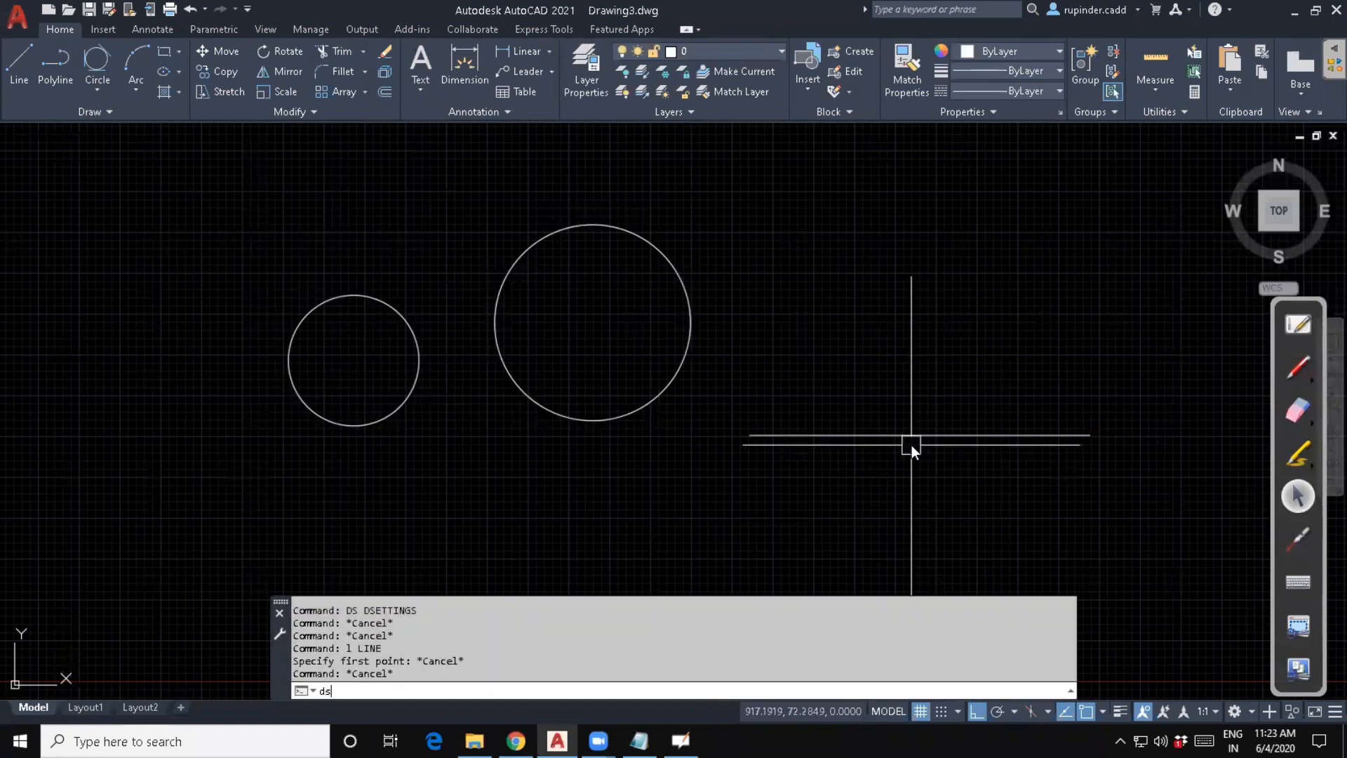
pyautogui.press('Return')
pyautogui.click(435, 240)
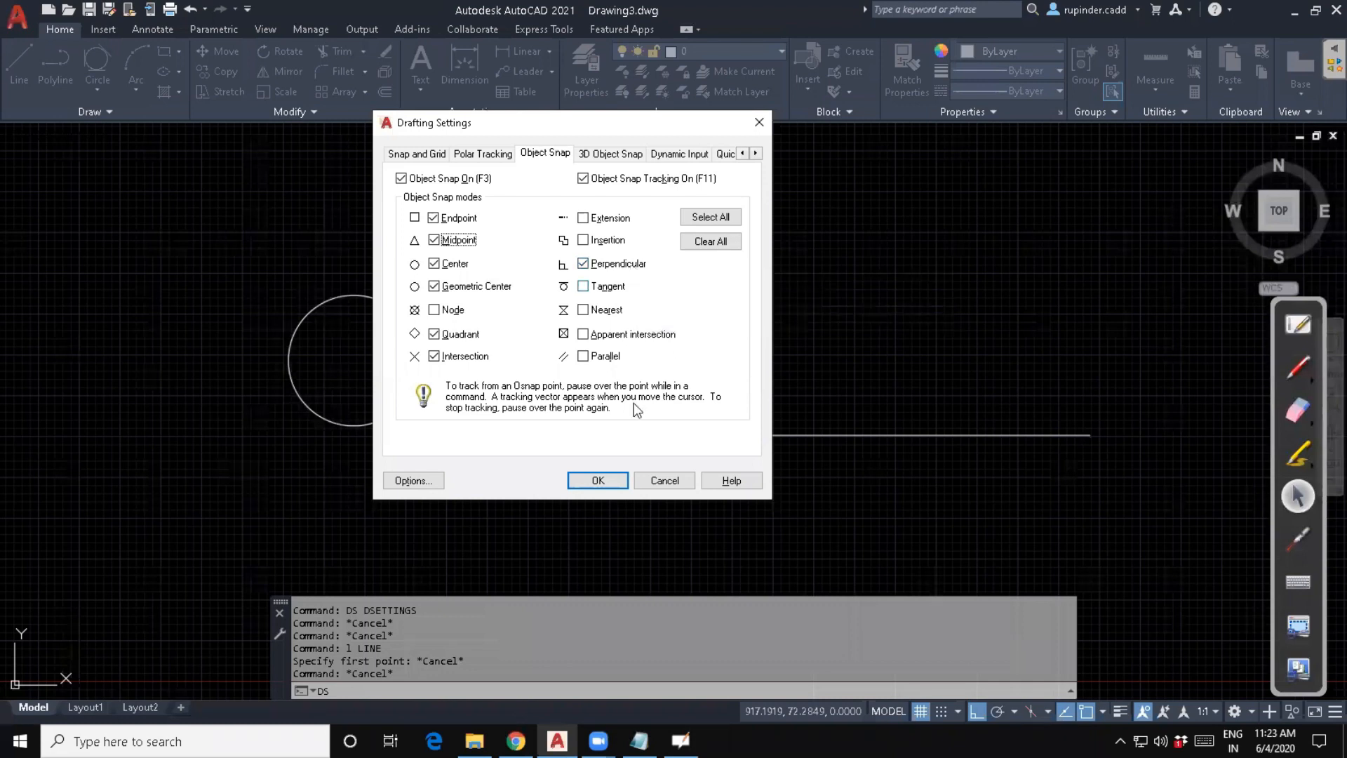
pyautogui.click(609, 486)
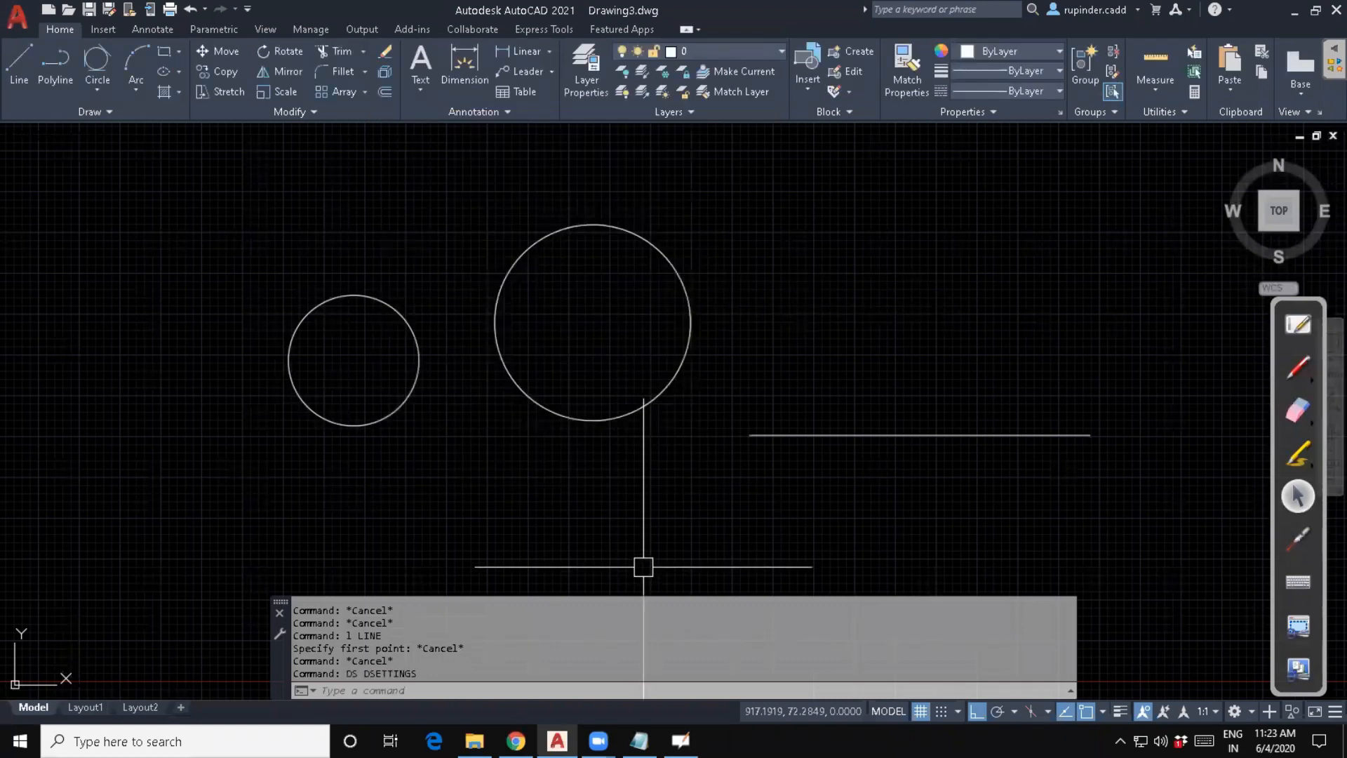
# Draw a concentric circle with a radius of 25 from the center of the larger circle.
pyautogui.moveTo(644, 565); pyautogui.dragTo(545, 577, button='middle')
pyautogui.press('Escape')
pyautogui.press('Escape')
pyautogui.write('c')
pyautogui.press('Return')
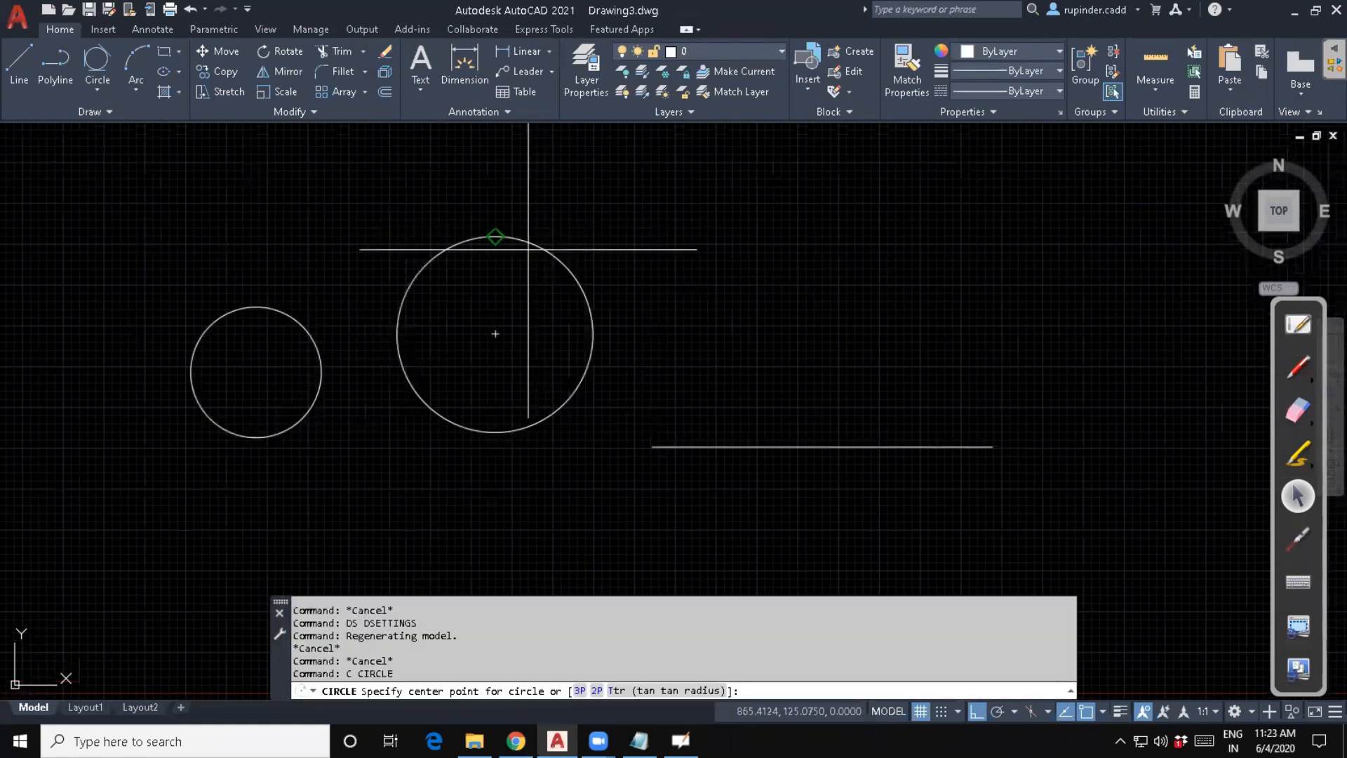
pyautogui.click(495, 334)
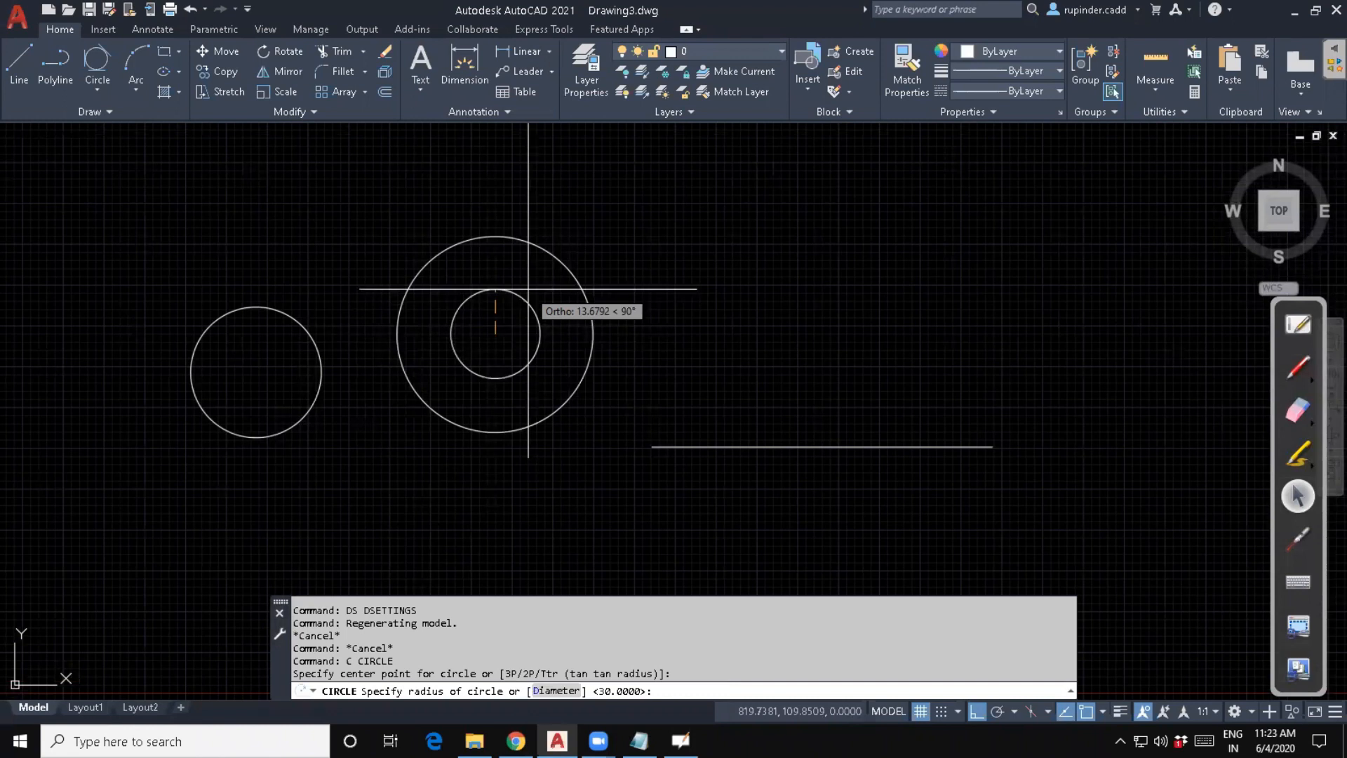
pyautogui.write('25')
pyautogui.press('Return')
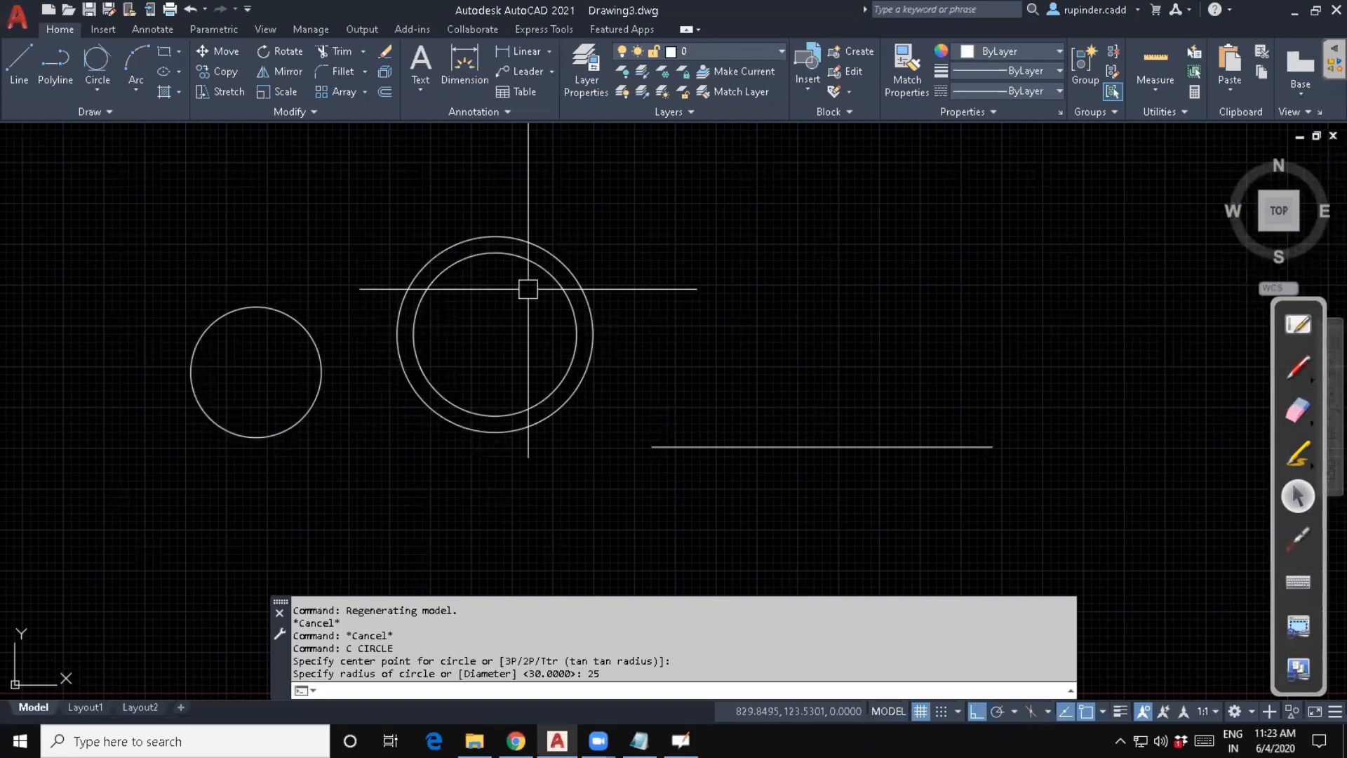
pyautogui.press('Escape')
# Draw a two-point circle using the two ends of the long slanted line as its diameter.
pyautogui.scroll(-2, 391, 229)
pyautogui.moveTo(370, 370); pyautogui.dragTo(731, 354, button='middle')
pyautogui.moveTo(480, 417)
pyautogui.mouseDown(button='middle')
pyautogui.moveTo(637, 383)
pyautogui.moveTo(671, 391)
pyautogui.mouseUp(button='middle')
pyautogui.press('Escape')
pyautogui.press('Escape')
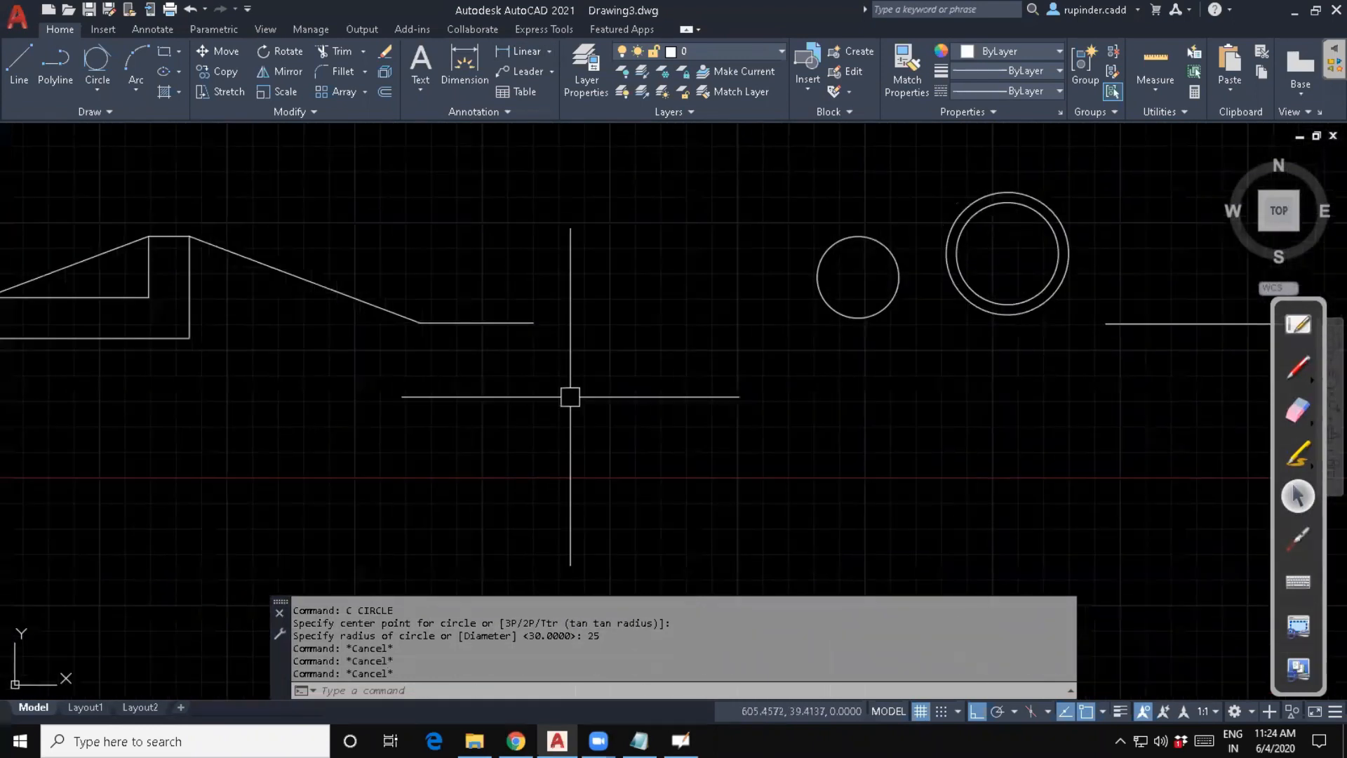
pyautogui.write('c')
pyautogui.press('Return')
pyautogui.write('2')
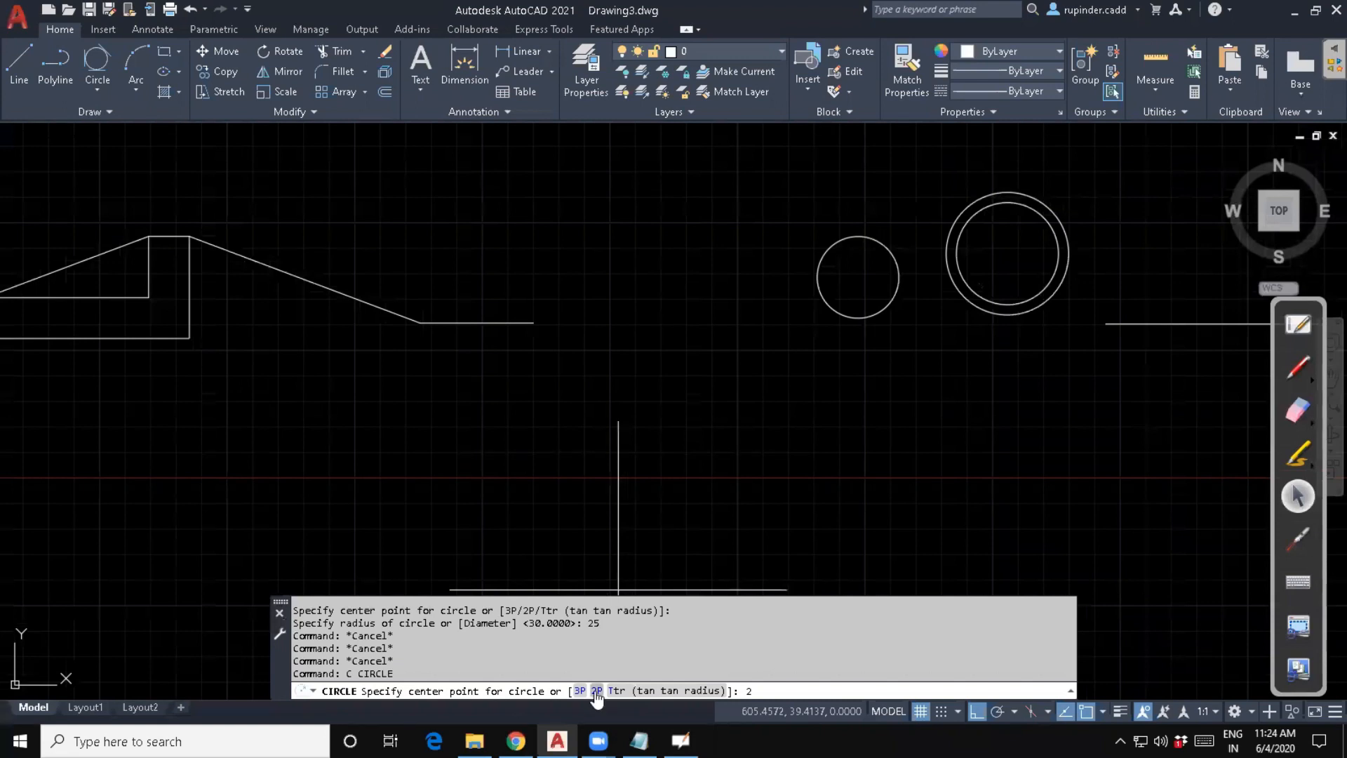
pyautogui.write('p')
pyautogui.press('Return')
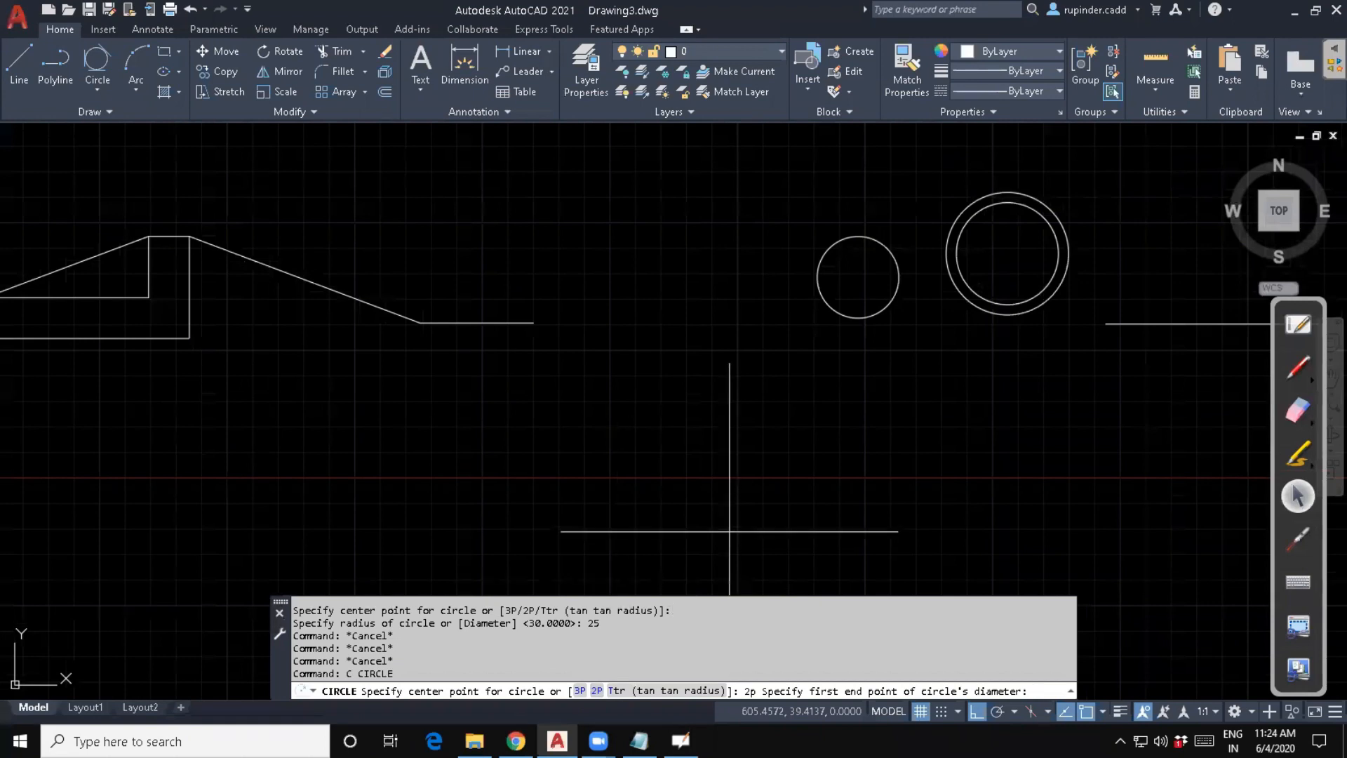
pyautogui.click(199, 236)
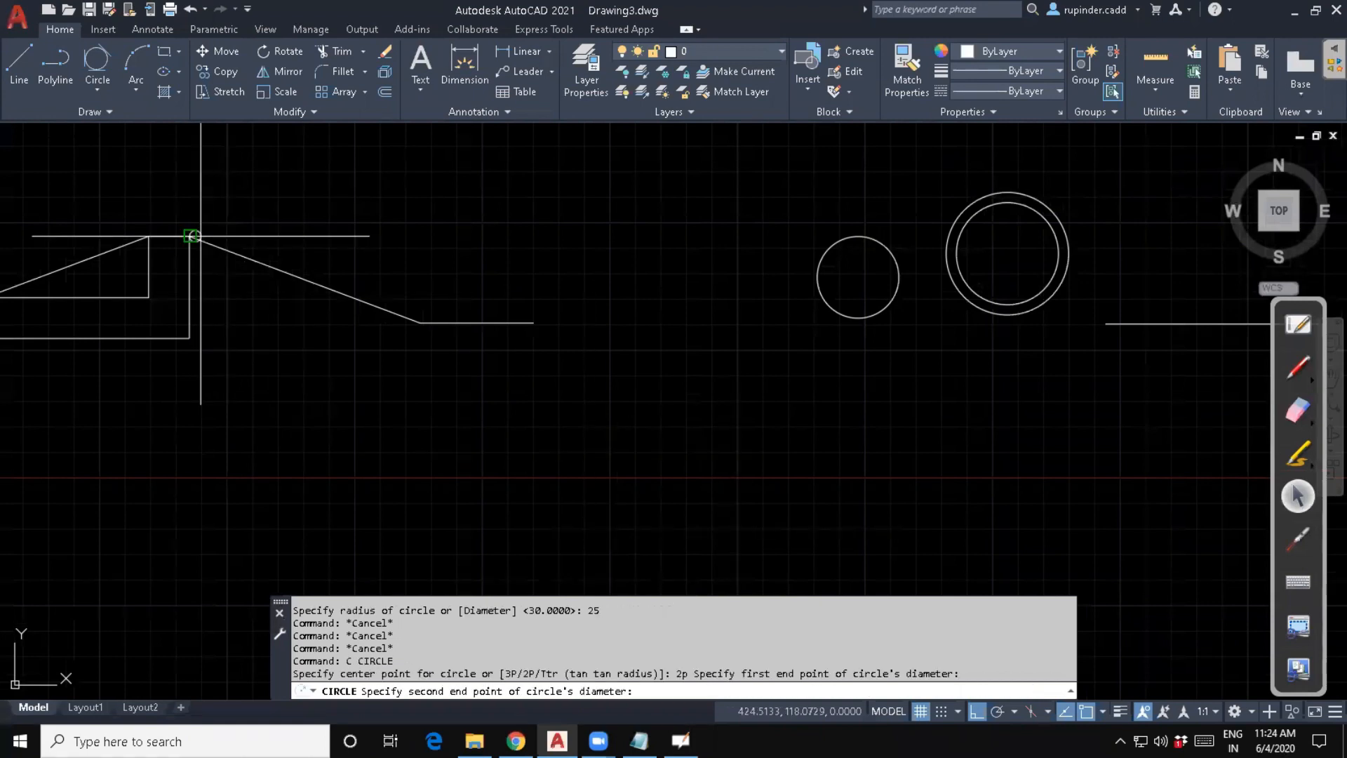
pyautogui.click(420, 323)
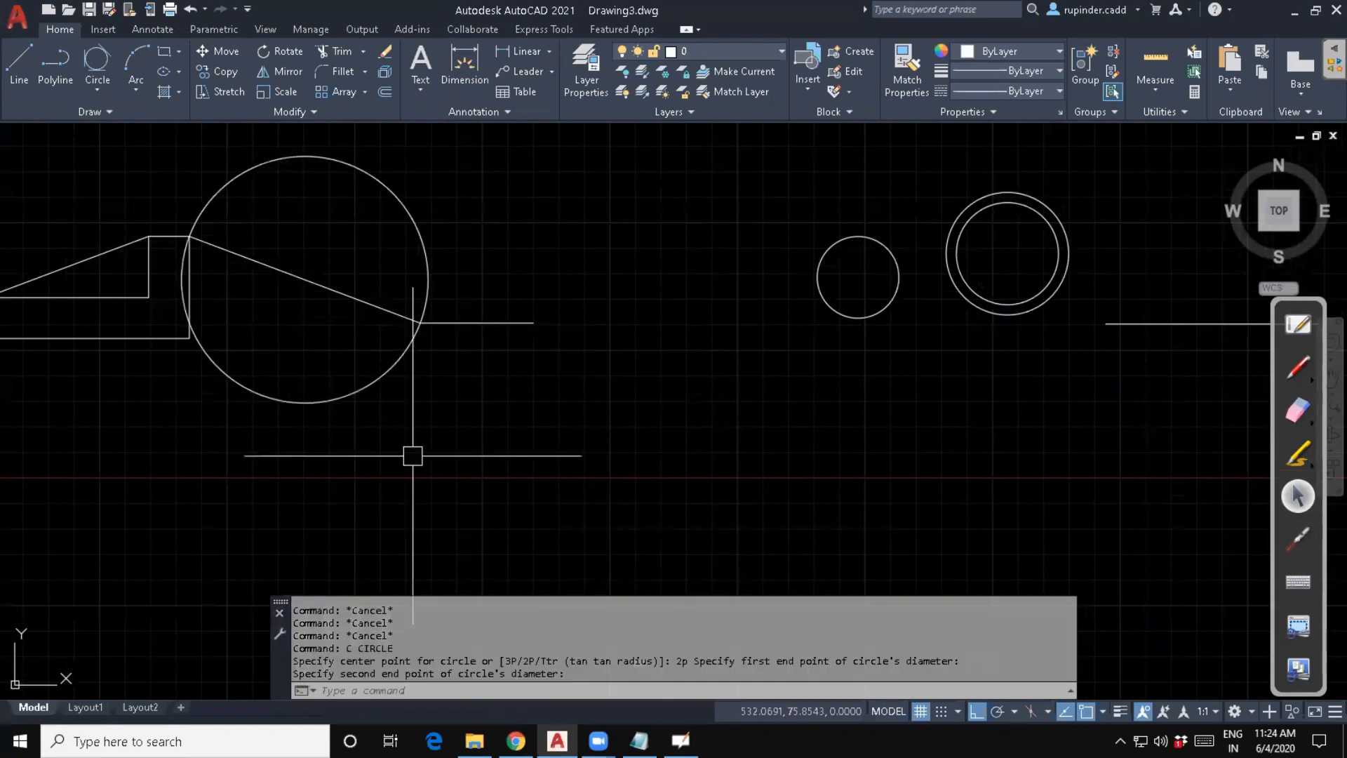
# Draw a two-point circle bridging the gap between the small circle and the outer concentric circle.
pyautogui.moveTo(559, 411); pyautogui.dragTo(505, 435, button='middle')
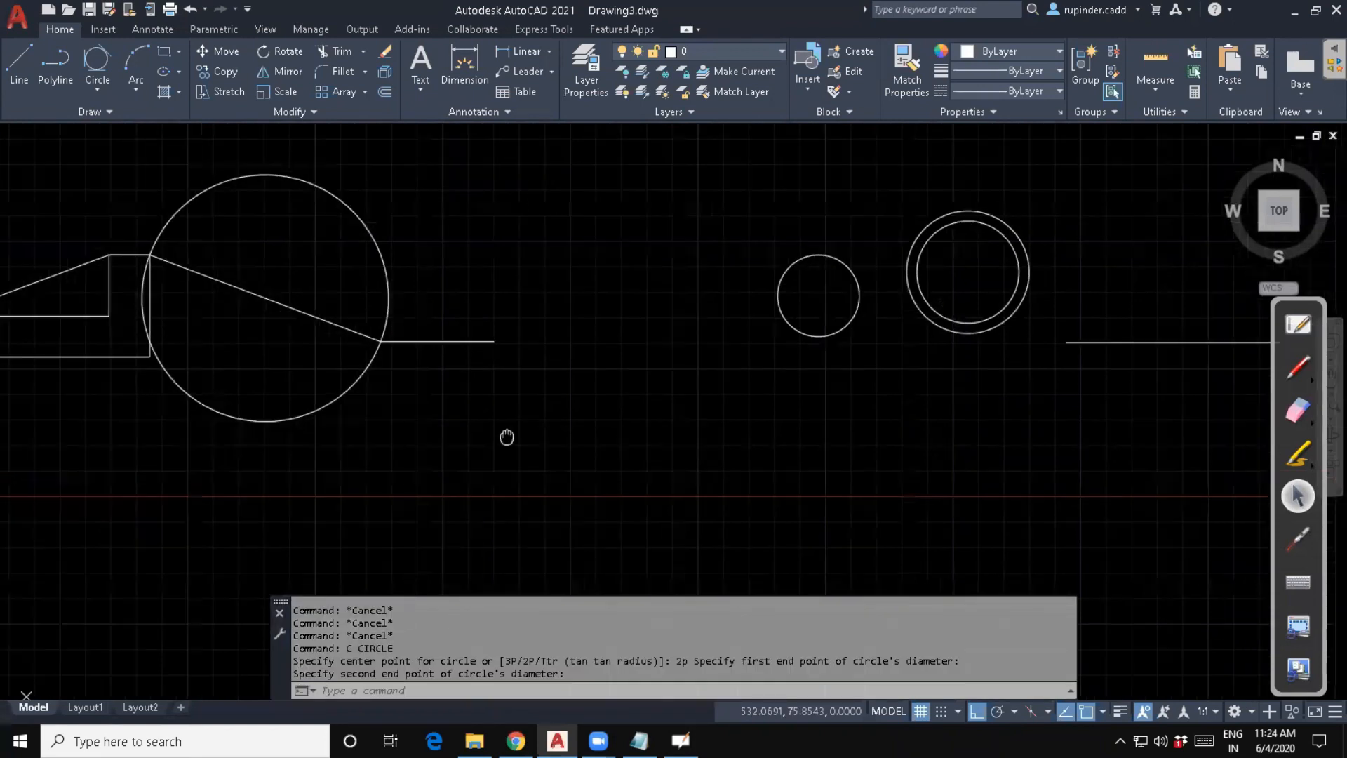
pyautogui.moveTo(650, 460); pyautogui.dragTo(557, 478, button='middle')
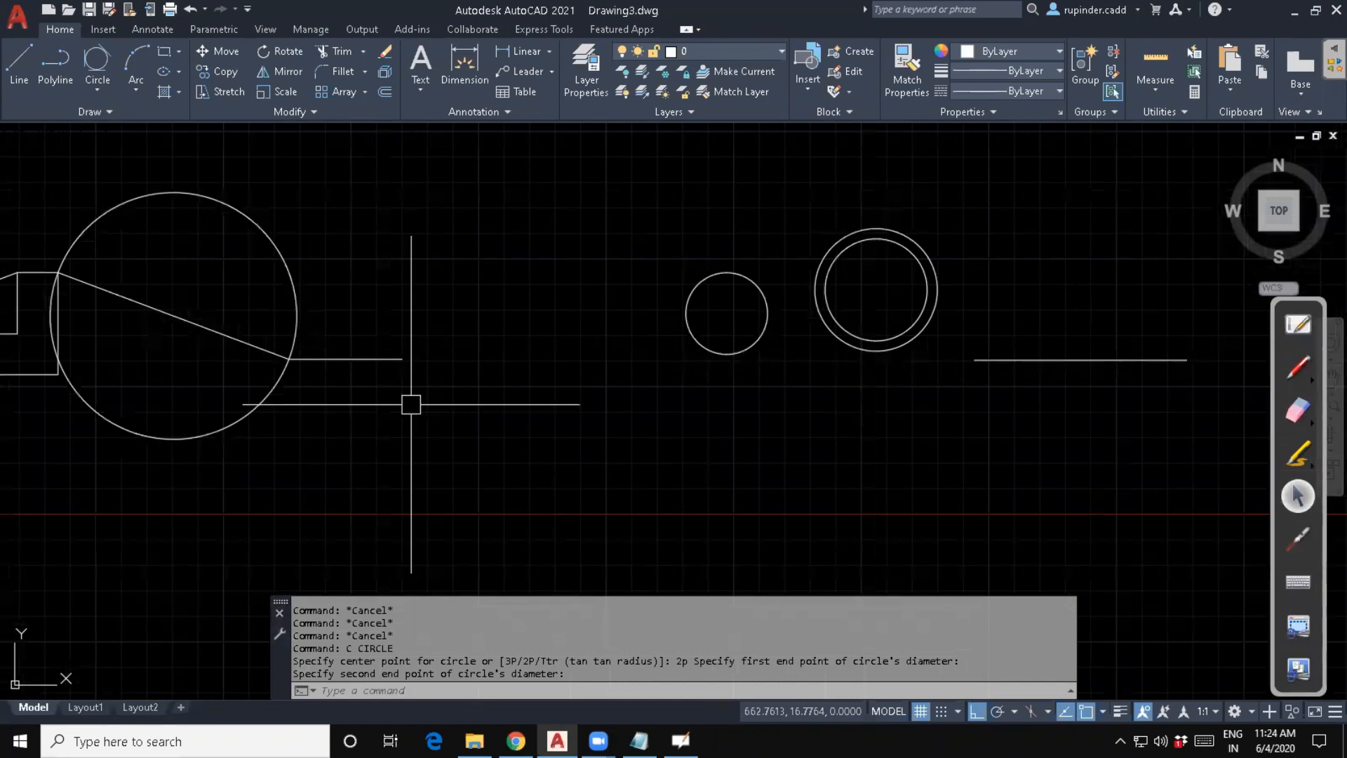
pyautogui.press('Return')
pyautogui.press('Return')
pyautogui.write('2p')
pyautogui.press('Return')
pyautogui.click(768, 312)
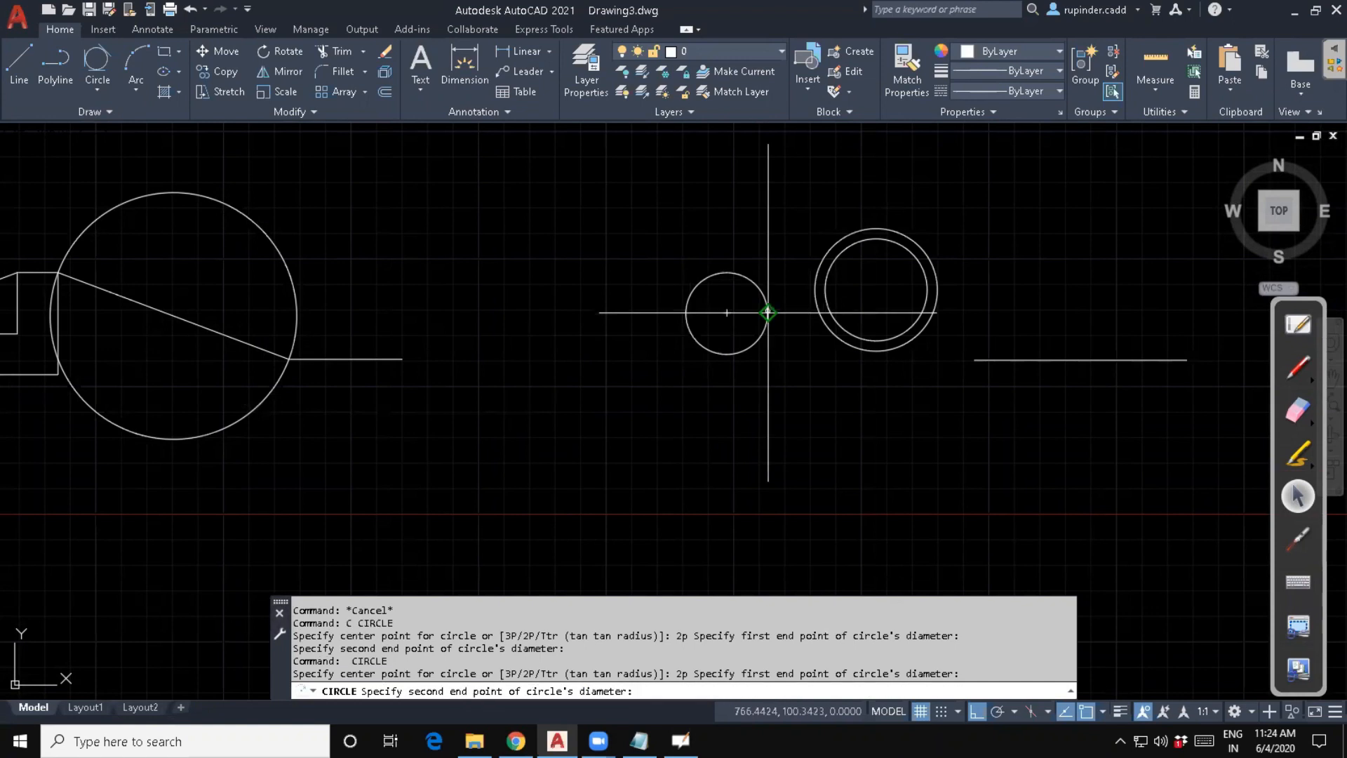
pyautogui.click(816, 300)
pyautogui.moveTo(893, 420)
pyautogui.mouseDown(button='middle')
pyautogui.moveTo(776, 398)
pyautogui.moveTo(974, 407)
pyautogui.mouseUp(button='middle')
pyautogui.moveTo(538, 417); pyautogui.dragTo(664, 393, button='middle')
pyautogui.press('Escape')
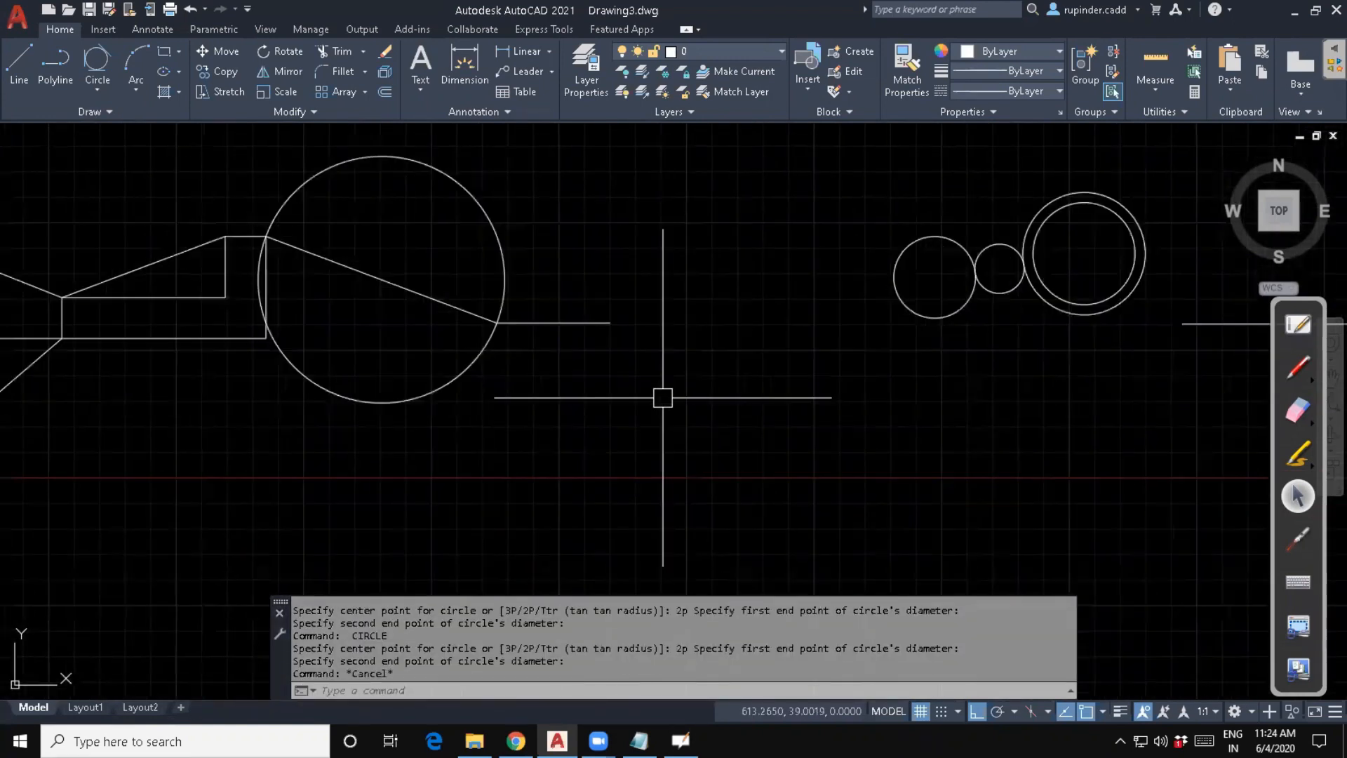
pyautogui.press('Escape')
pyautogui.write('c')
pyautogui.press('Return')
pyautogui.write('3p')
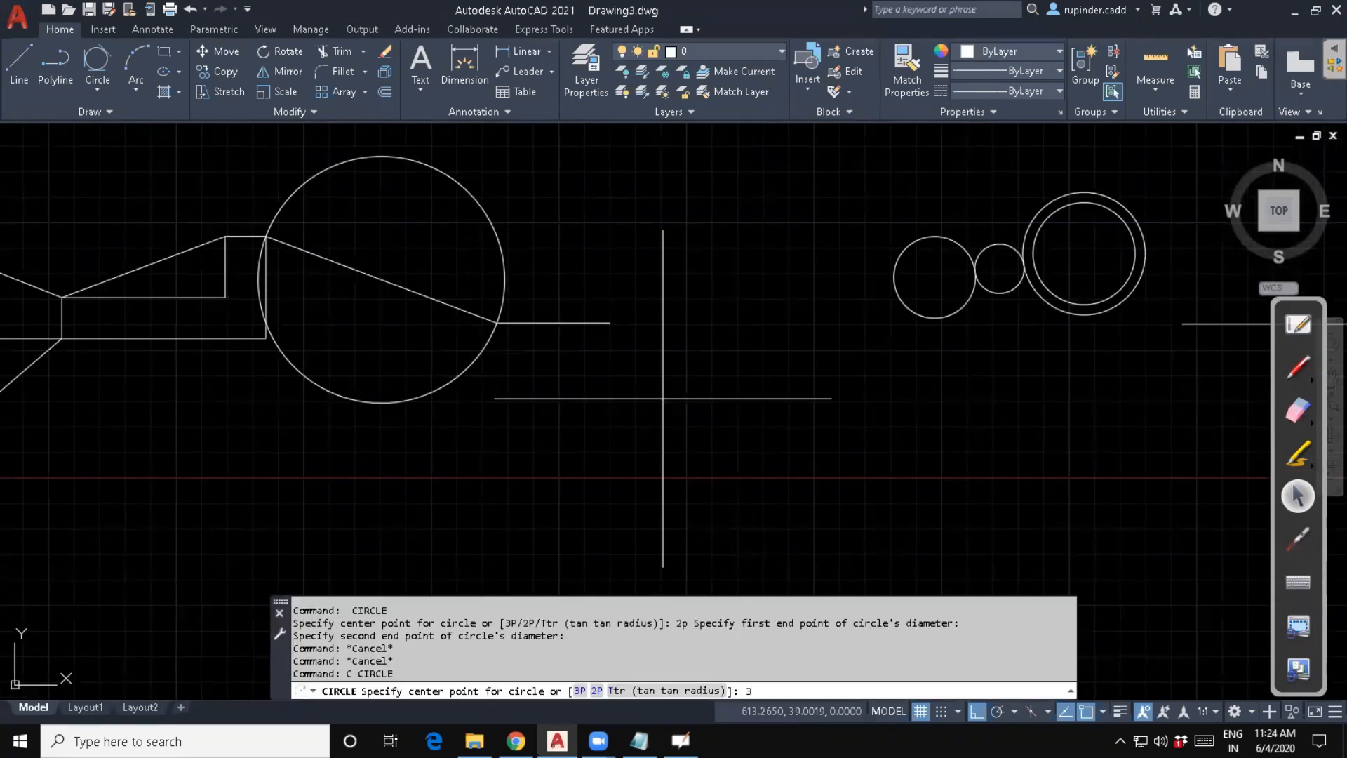
pyautogui.press('Escape')
pyautogui.press('Escape')
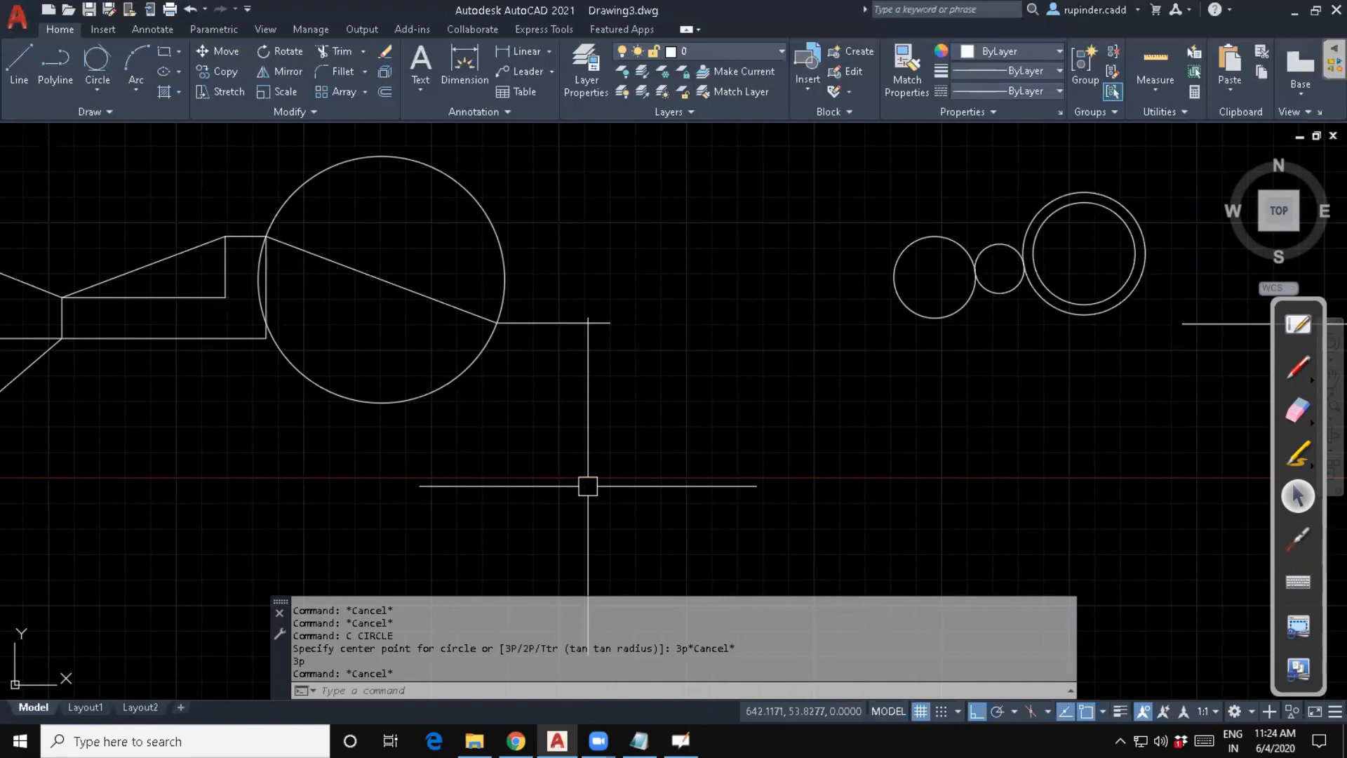
# Draw a three-point circle through the upper-left, upper-right and lower-right corners of the square.
pyautogui.moveTo(583, 452); pyautogui.dragTo(617, 453, button='middle')
pyautogui.press('Escape')
pyautogui.press('Escape')
pyautogui.press('Escape')
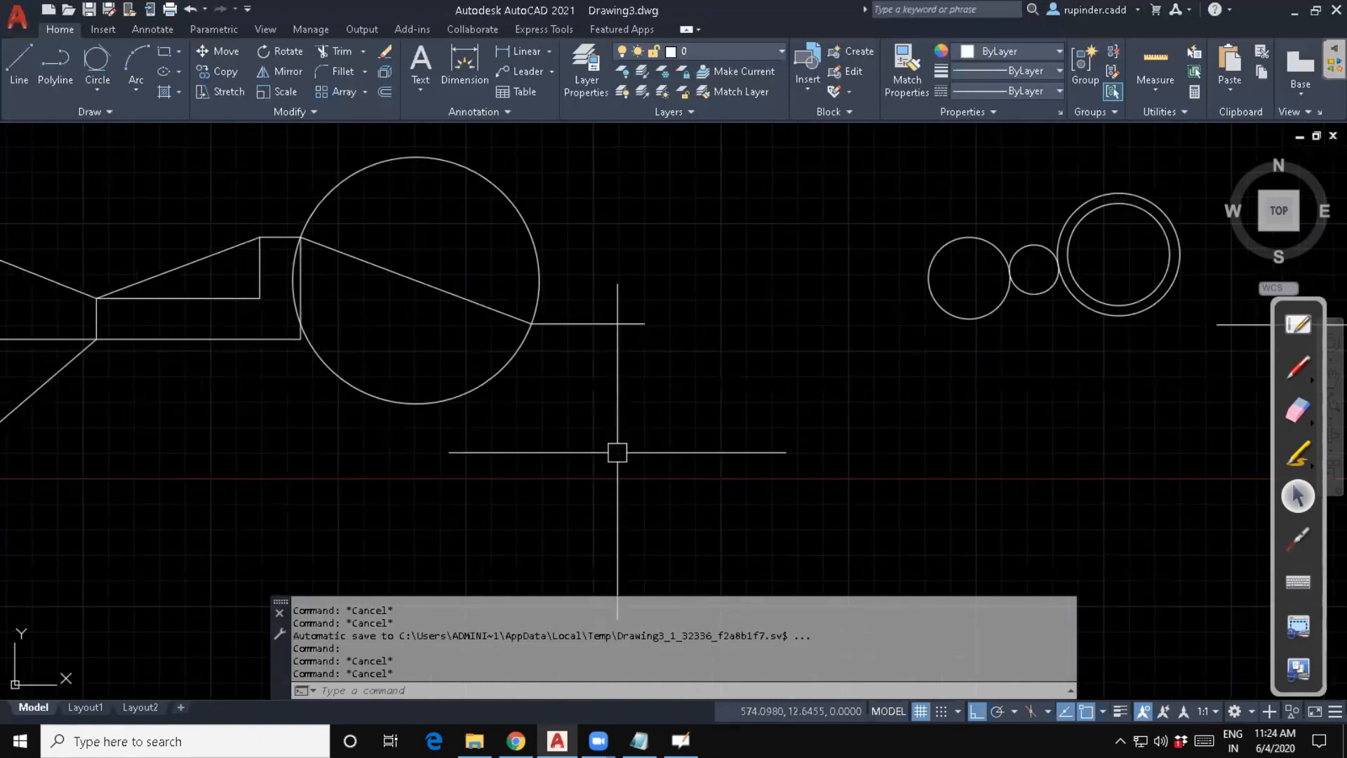
pyautogui.write('c')
pyautogui.press('Return')
pyautogui.write('3p')
pyautogui.press('Return')
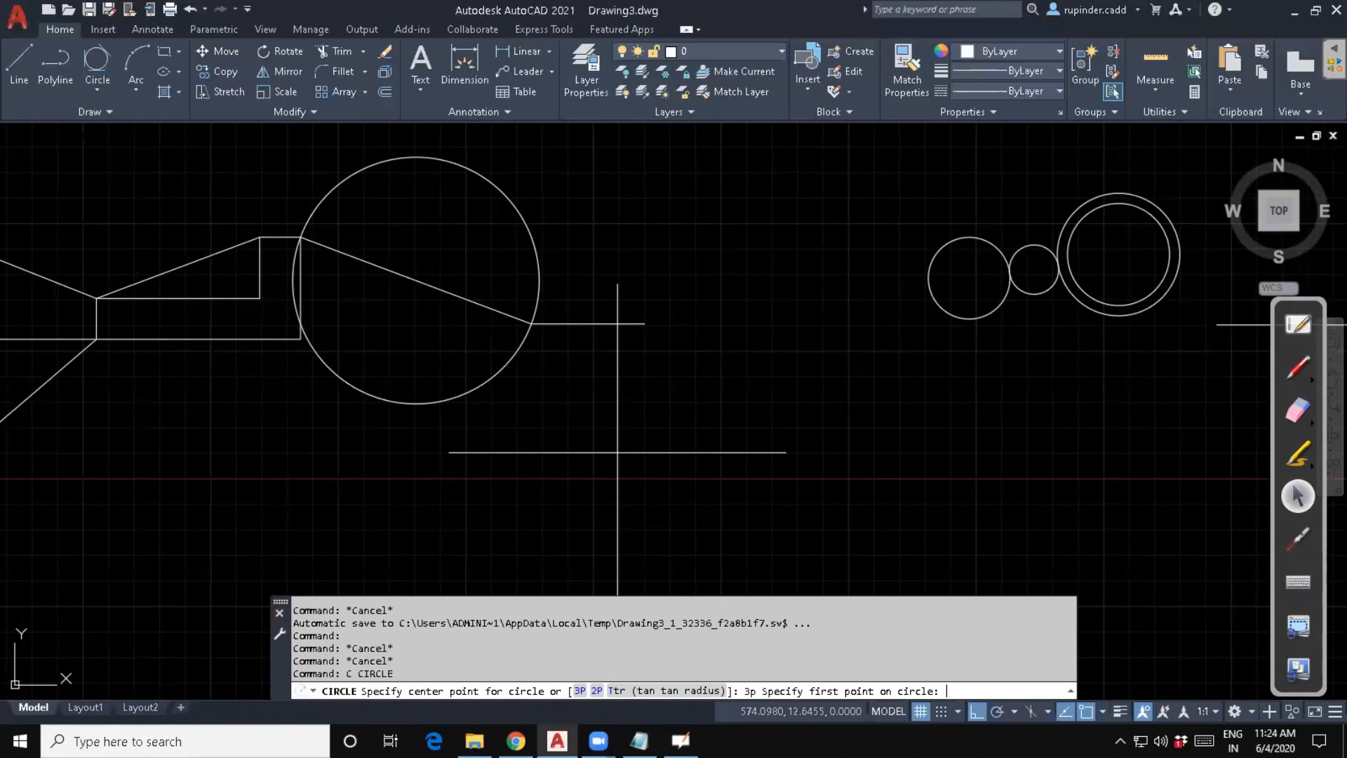
pyautogui.moveTo(575, 400)
pyautogui.mouseDown(button='middle')
pyautogui.moveTo(851, 379)
pyautogui.moveTo(1136, 400)
pyautogui.mouseUp(button='middle')
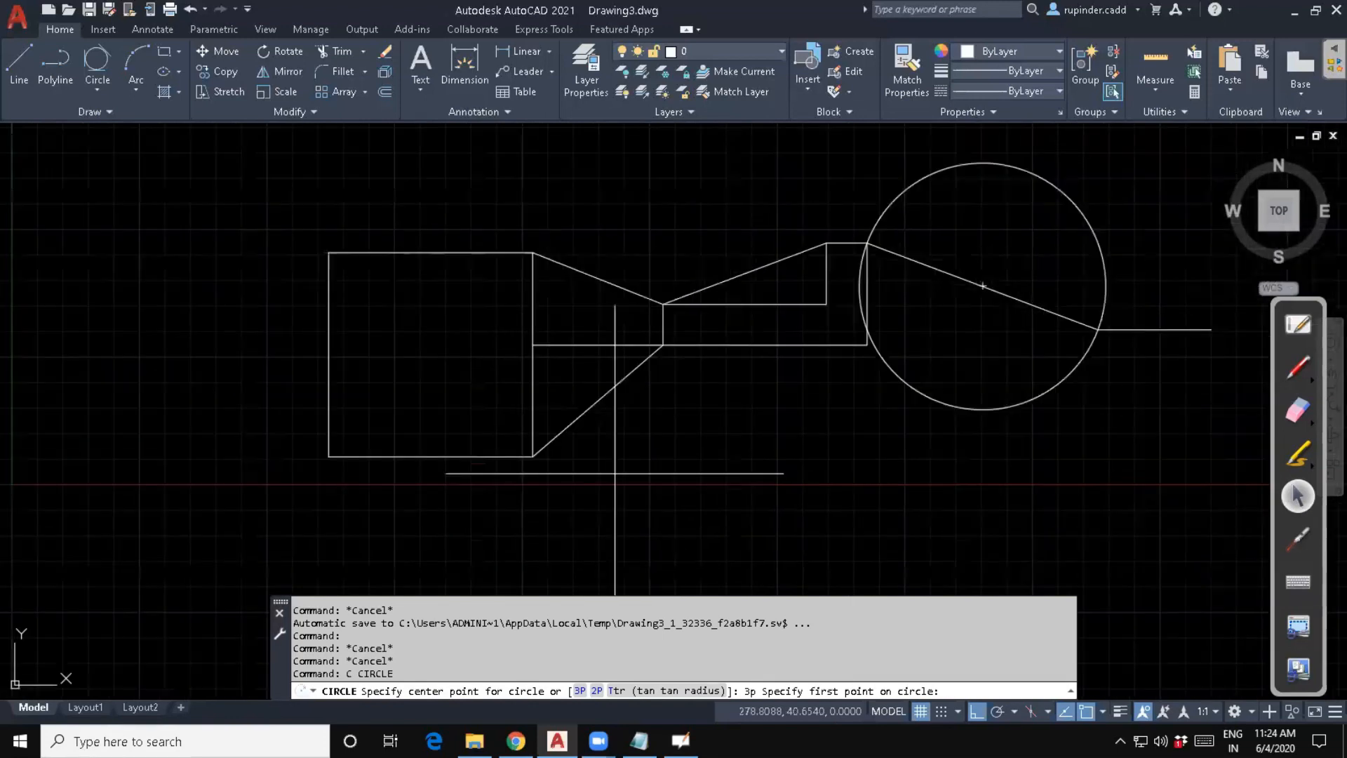
pyautogui.click(328, 252)
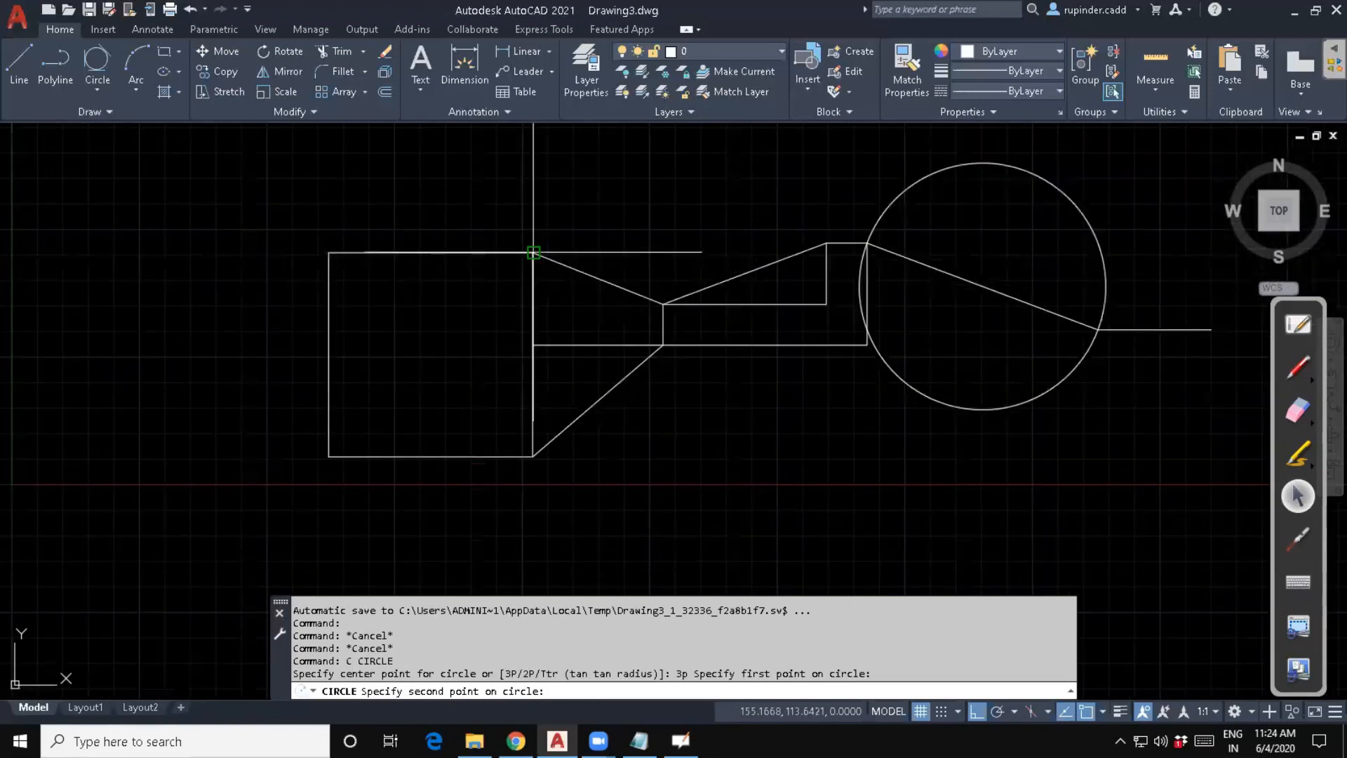
pyautogui.click(533, 252)
pyautogui.click(532, 456)
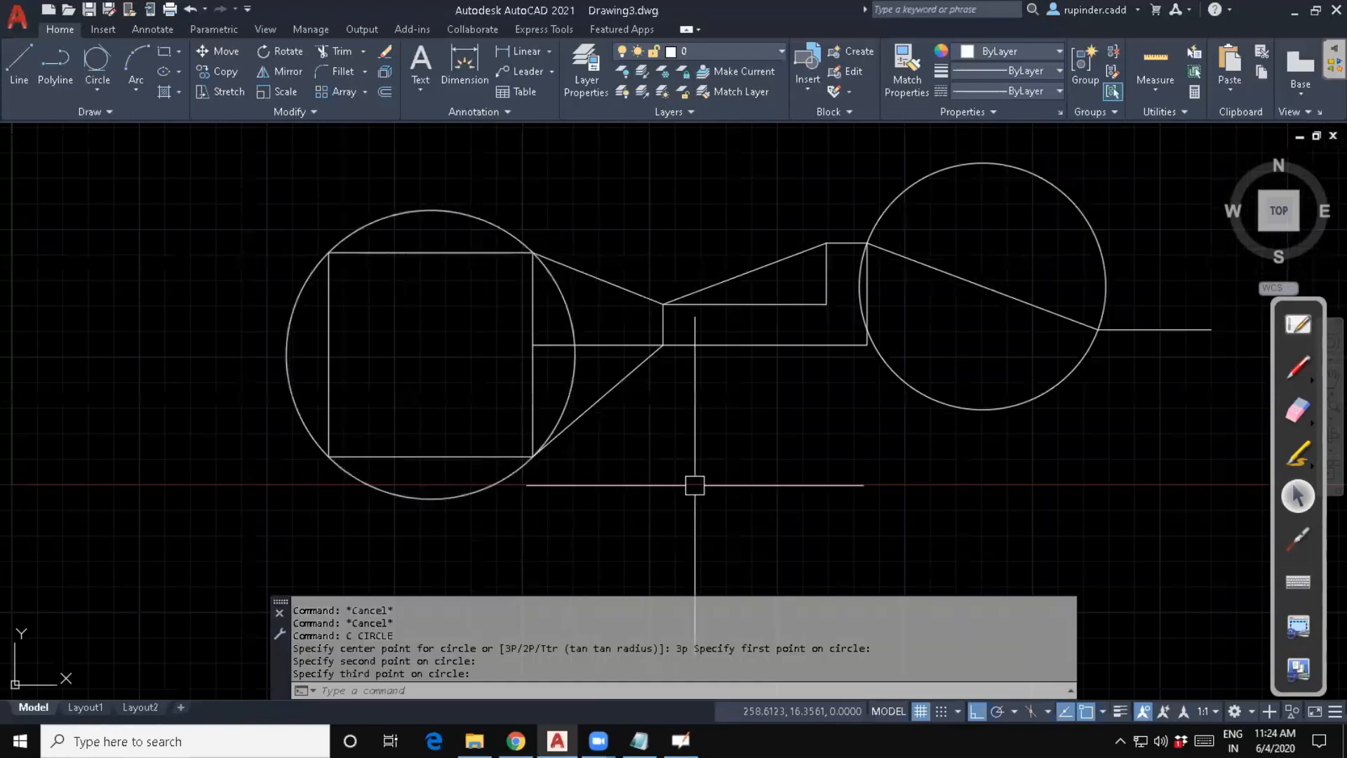
# Draw an L shape from a vertical and a horizontal line in the empty area beyond the separate horizontal line.
pyautogui.moveTo(695, 484); pyautogui.dragTo(647, 461, button='middle')
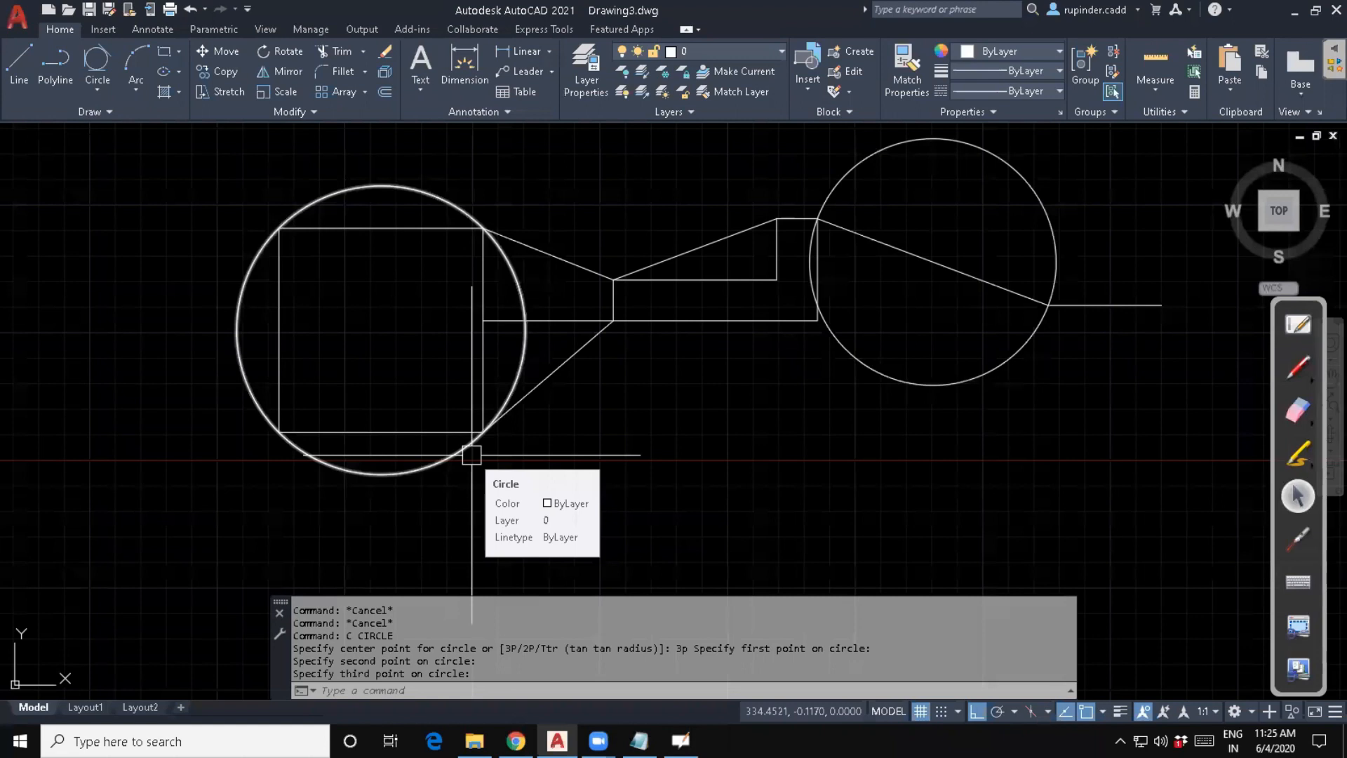
pyautogui.press('Escape')
pyautogui.scroll(-8, 471, 454)
pyautogui.scroll(2, 394, 425)
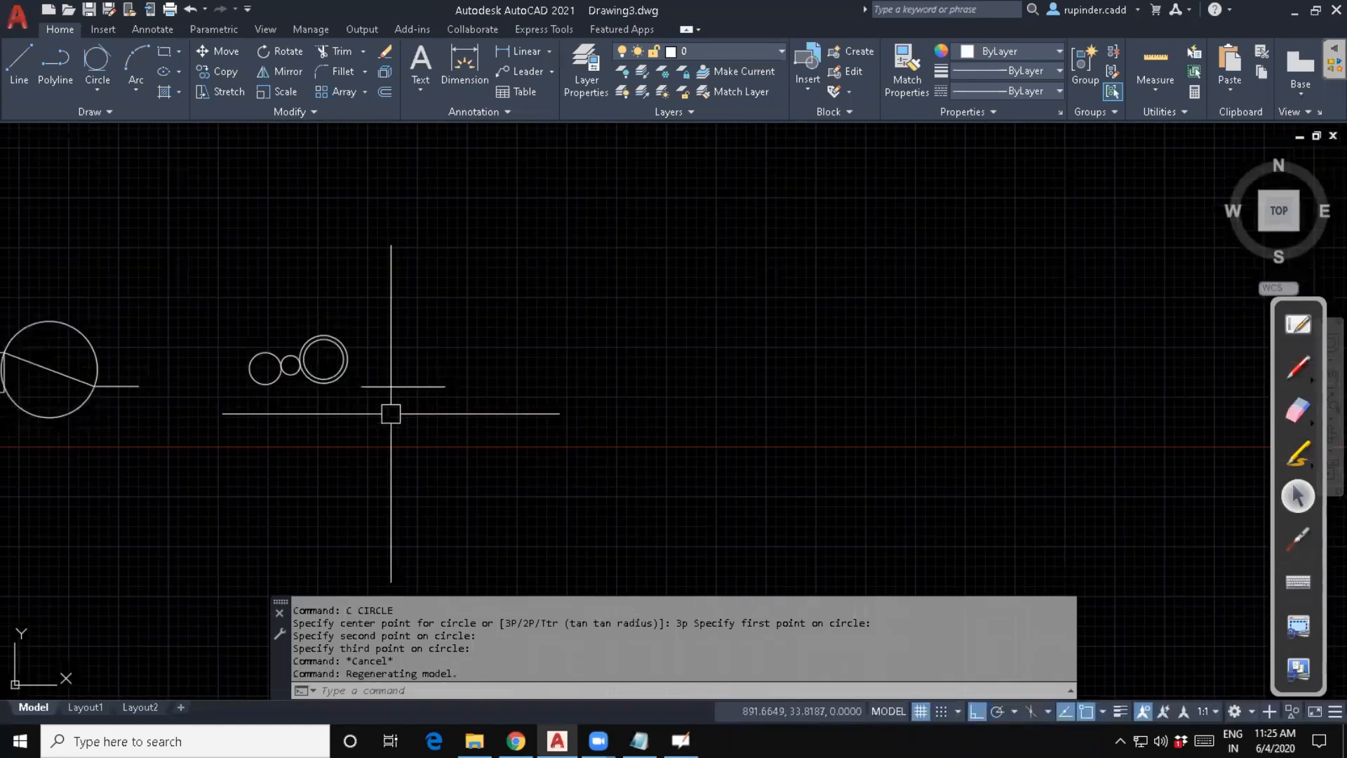
pyautogui.press('Escape')
pyautogui.press('Escape')
pyautogui.press('Escape')
pyautogui.write('l')
pyautogui.press('Return')
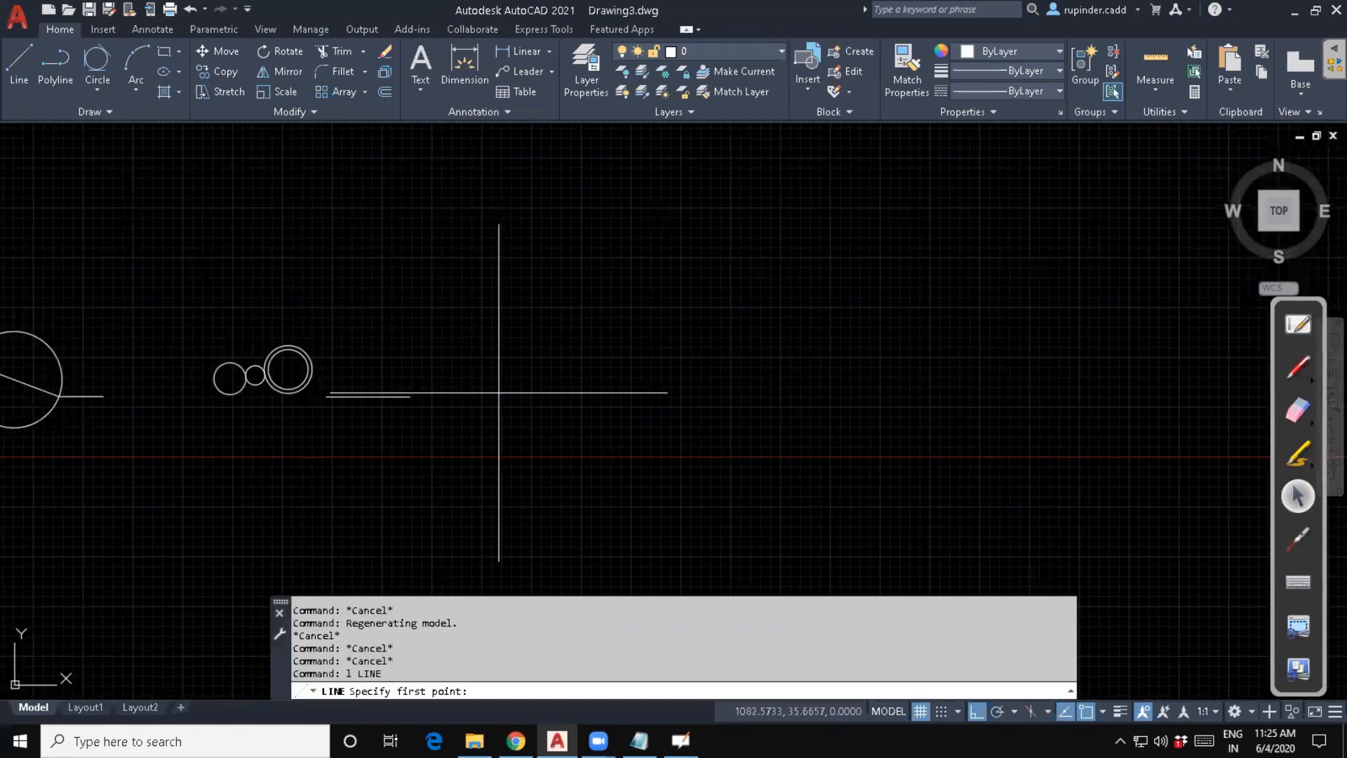
pyautogui.click(484, 253)
pyautogui.click(484, 355)
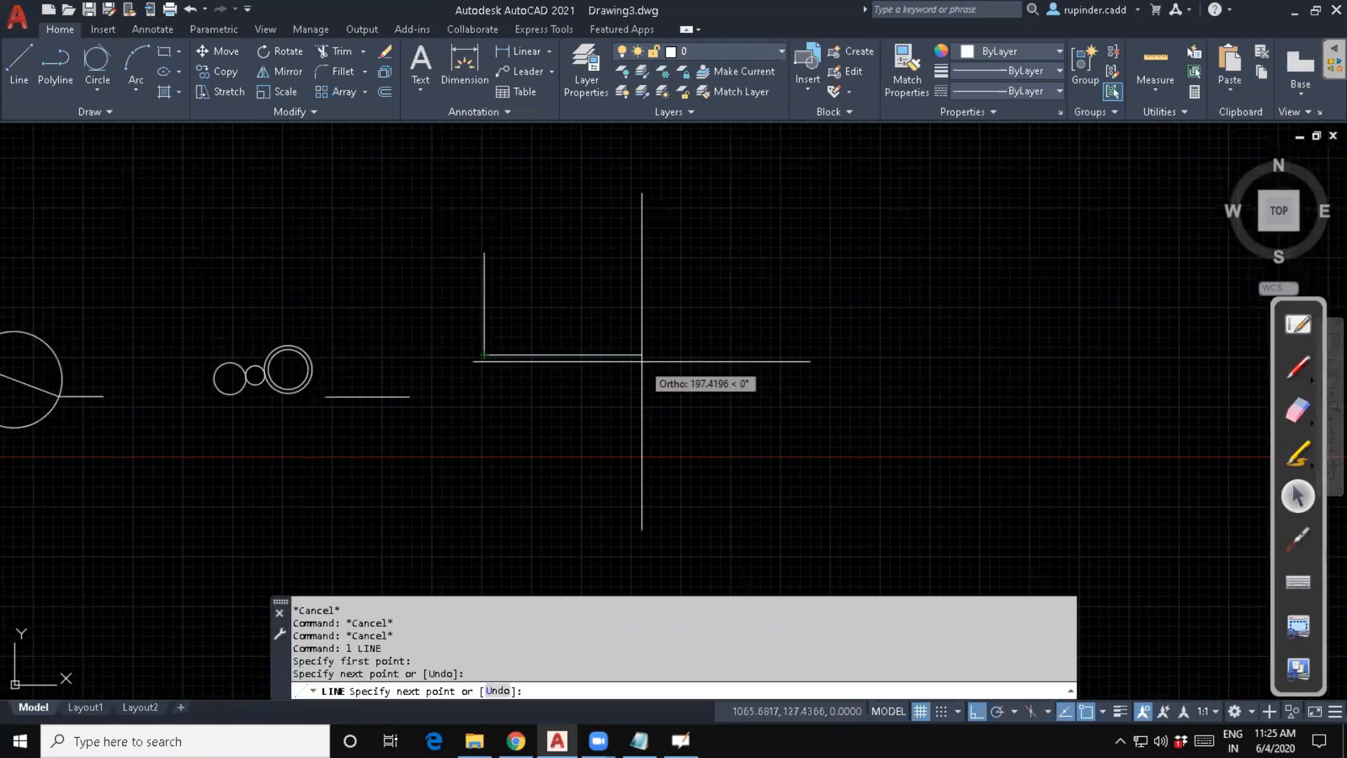
pyautogui.click(593, 362)
pyautogui.press('Escape')
# Draw a Tan, Tan, Radius circle of radius 50 tangent to the horizontal and vertical lines of the L shape.
pyautogui.scroll(6, 512, 435)
pyautogui.moveTo(533, 463); pyautogui.dragTo(503, 481, button='middle')
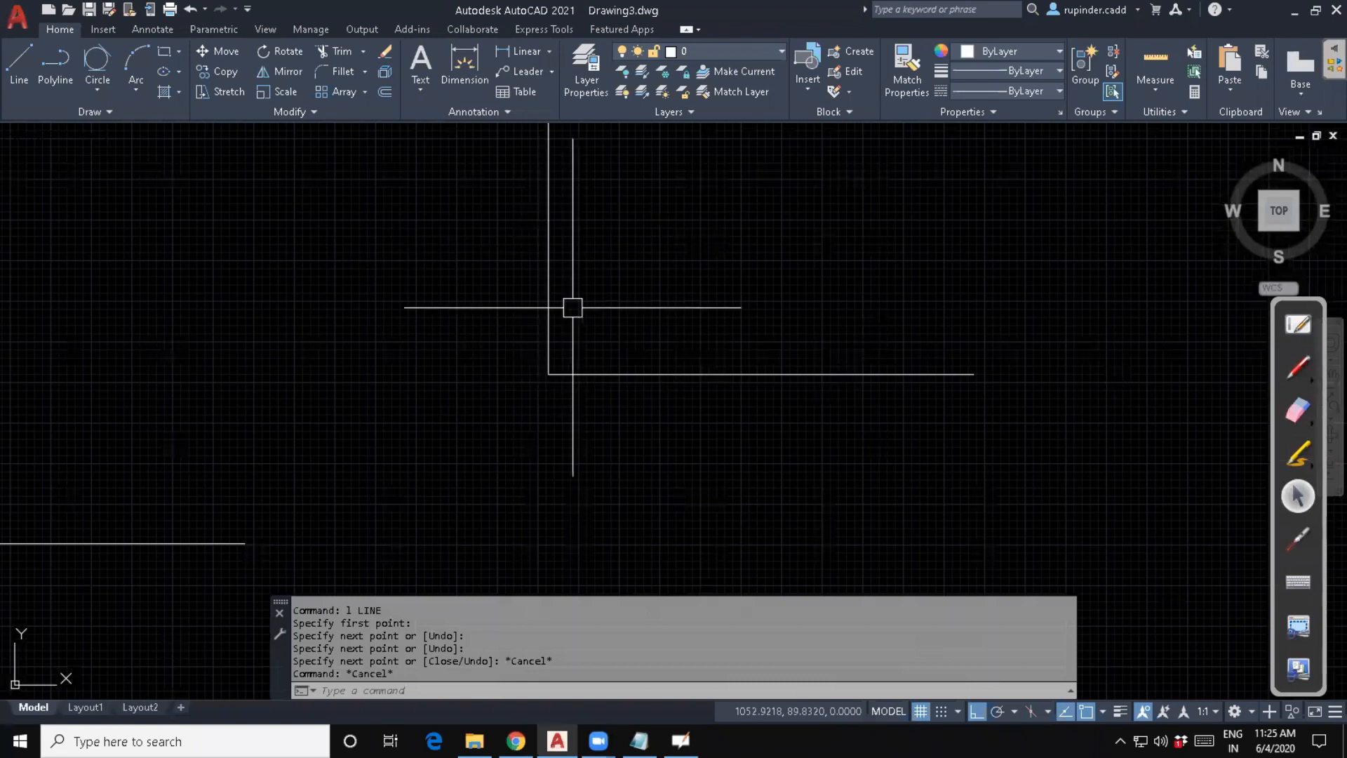
pyautogui.moveTo(635, 363); pyautogui.dragTo(550, 379, button='middle')
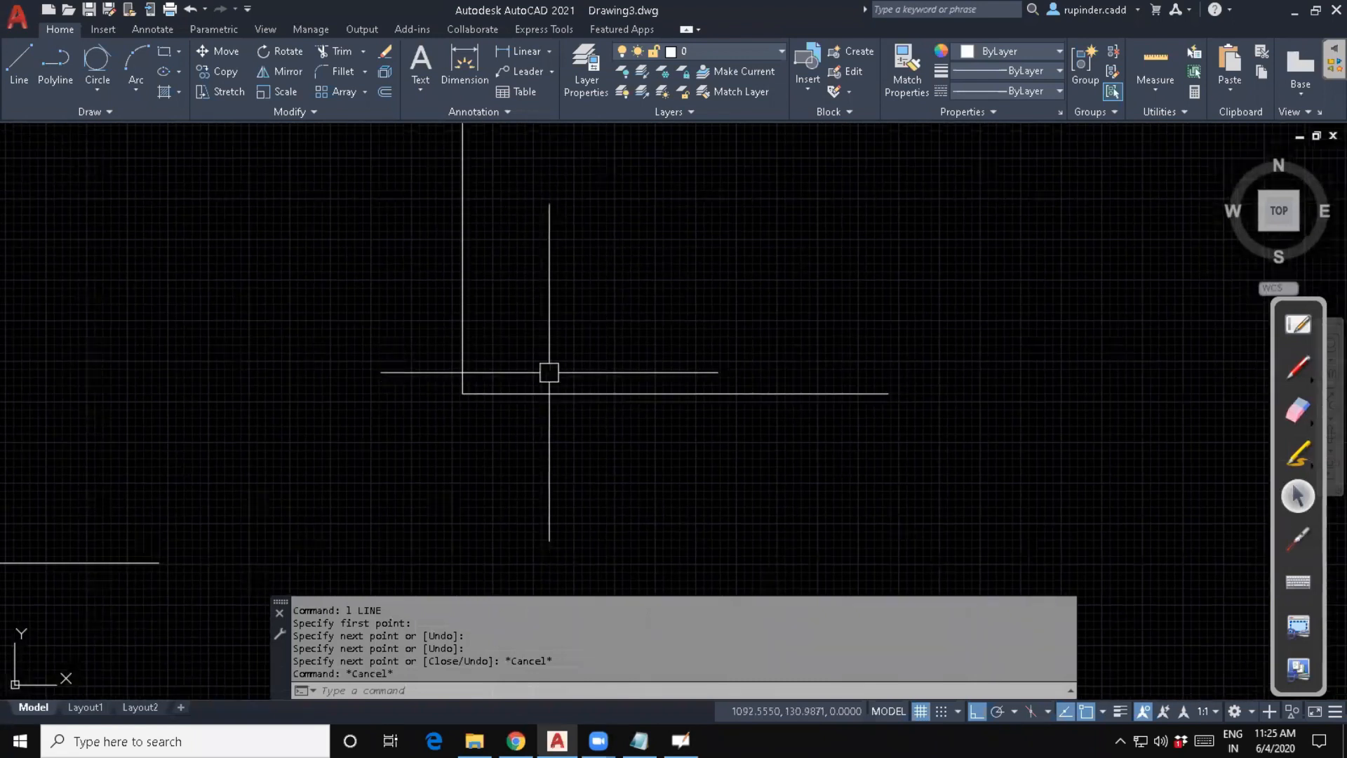
pyautogui.press('Escape')
pyautogui.press('Escape')
pyautogui.write('c')
pyautogui.press('Return')
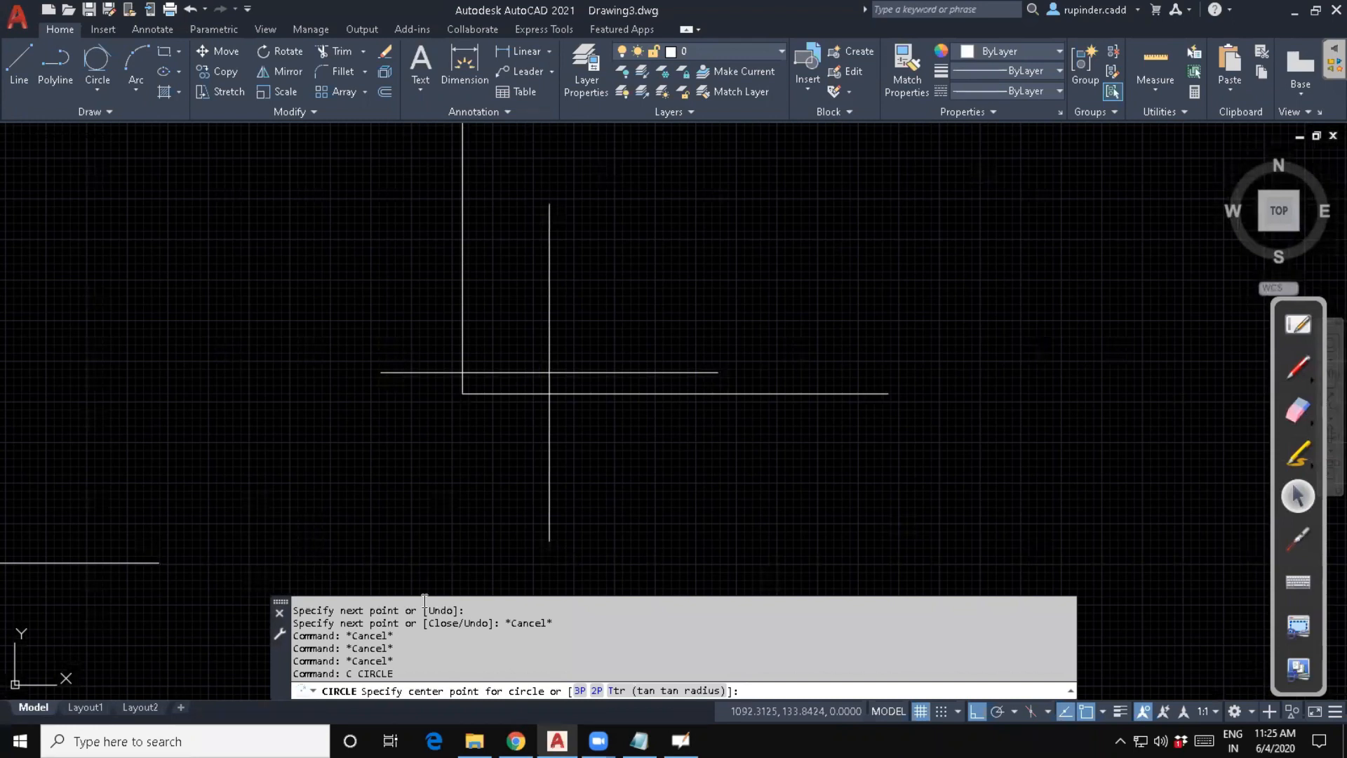
pyautogui.click(615, 691)
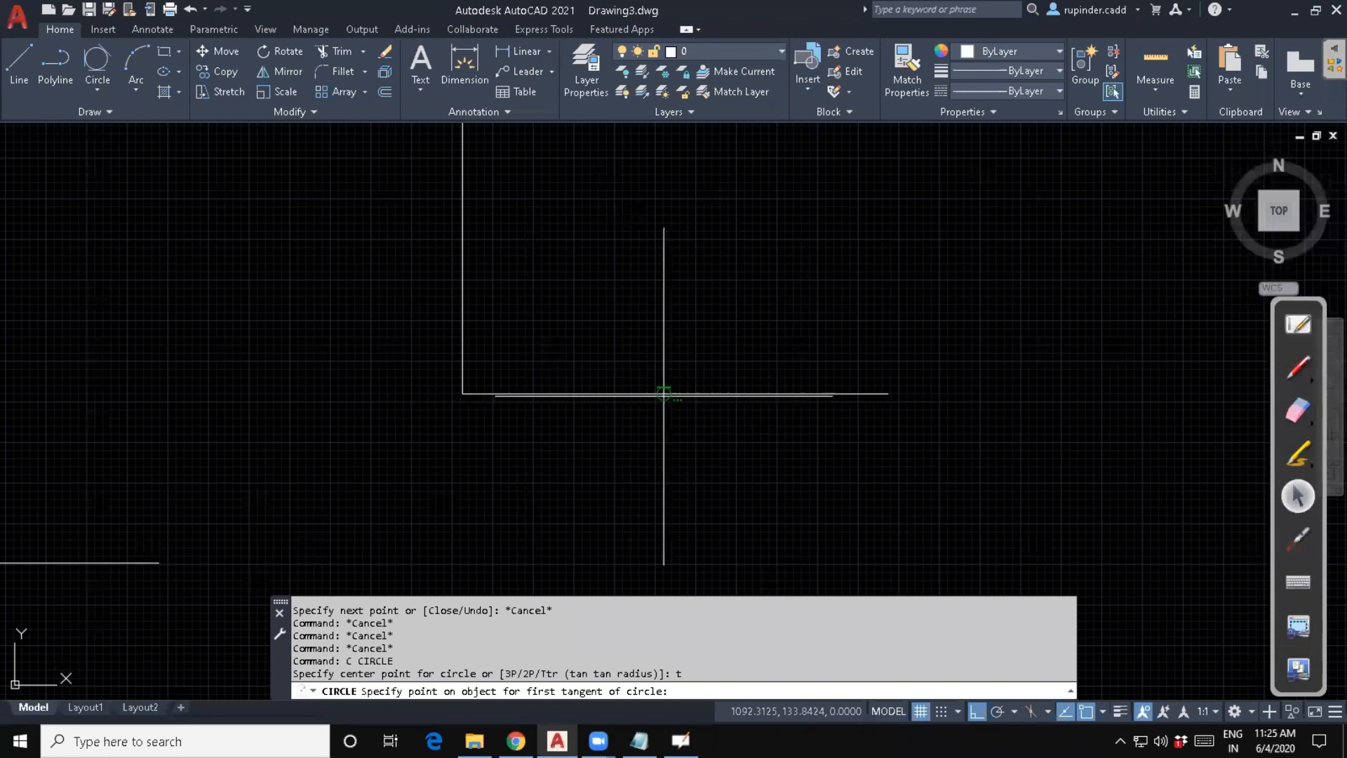
pyautogui.click(591, 393)
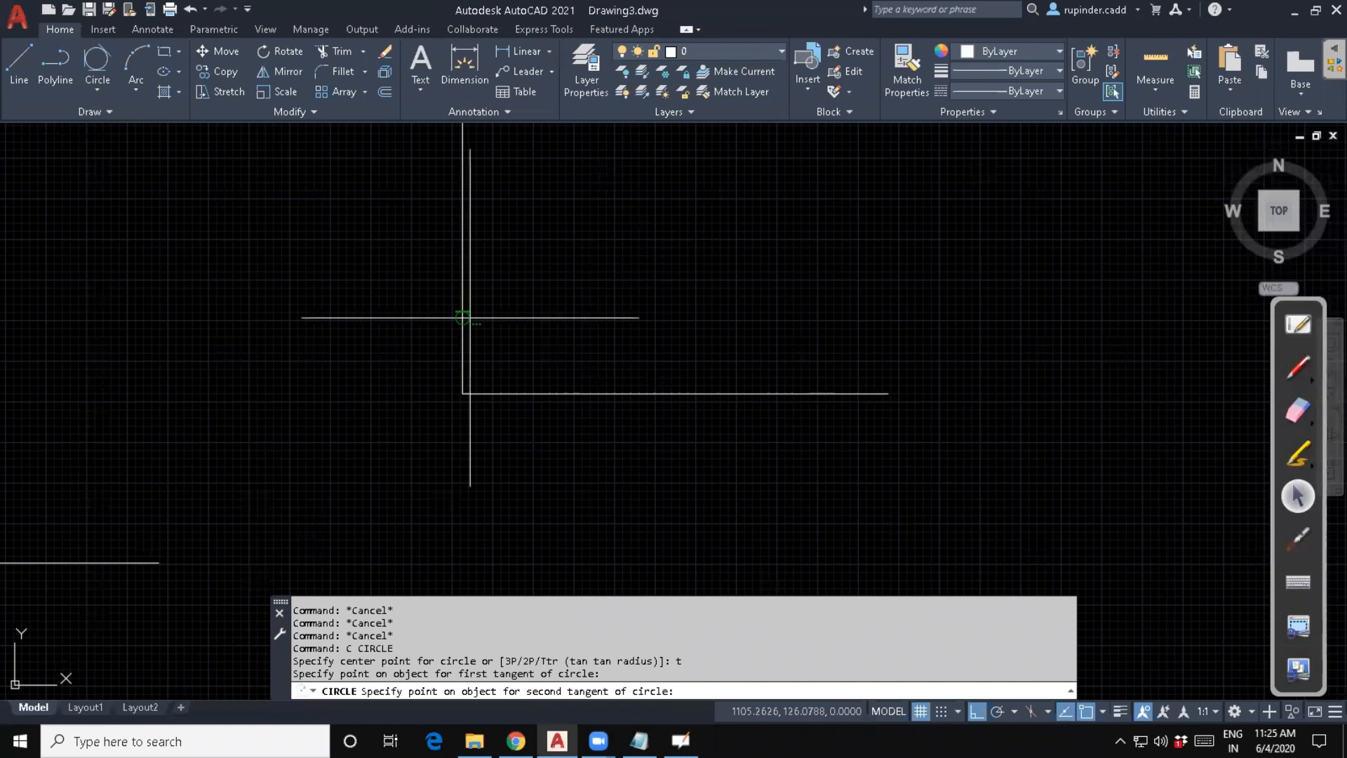
pyautogui.click(463, 296)
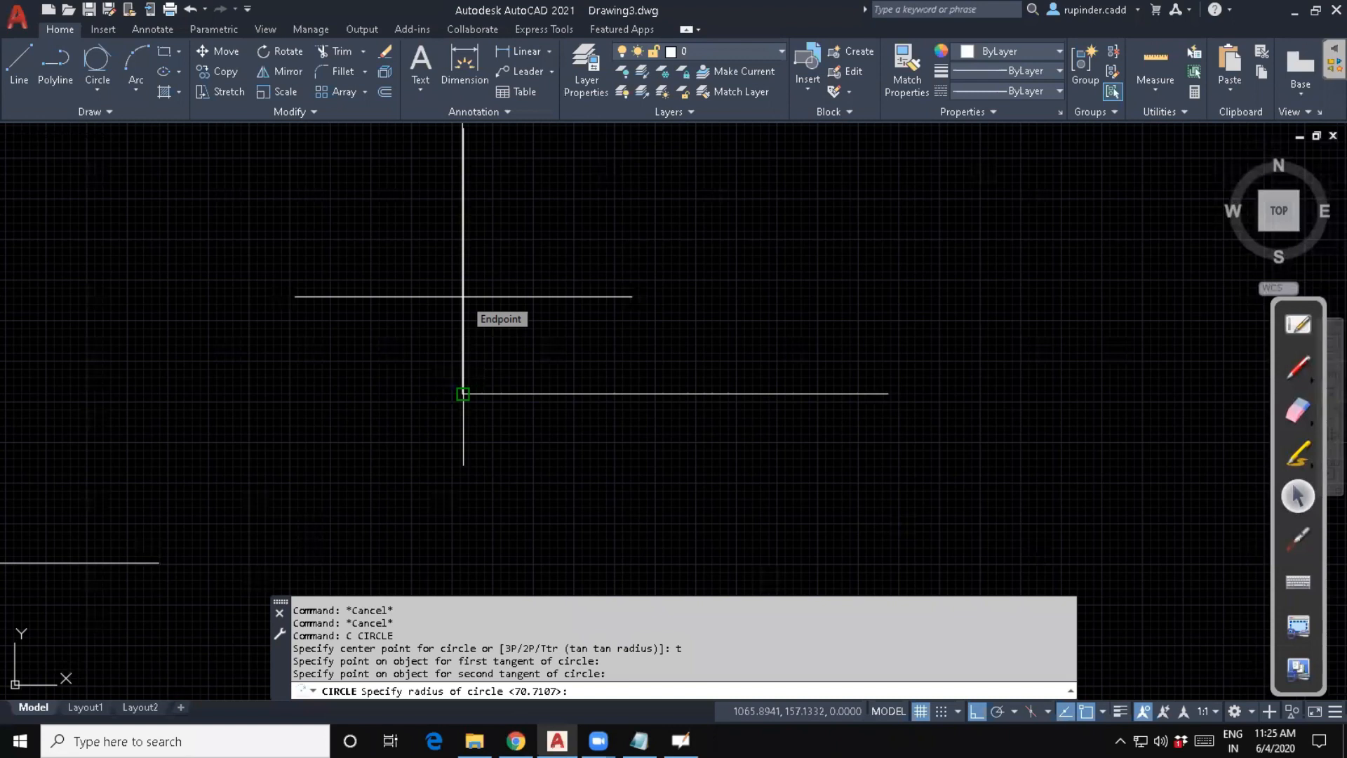
pyautogui.write('50')
pyautogui.press('Return')
pyautogui.scroll(-3, 428, 242)
pyautogui.moveTo(672, 259); pyautogui.dragTo(526, 331, button='middle')
pyautogui.scroll(2, 526, 330)
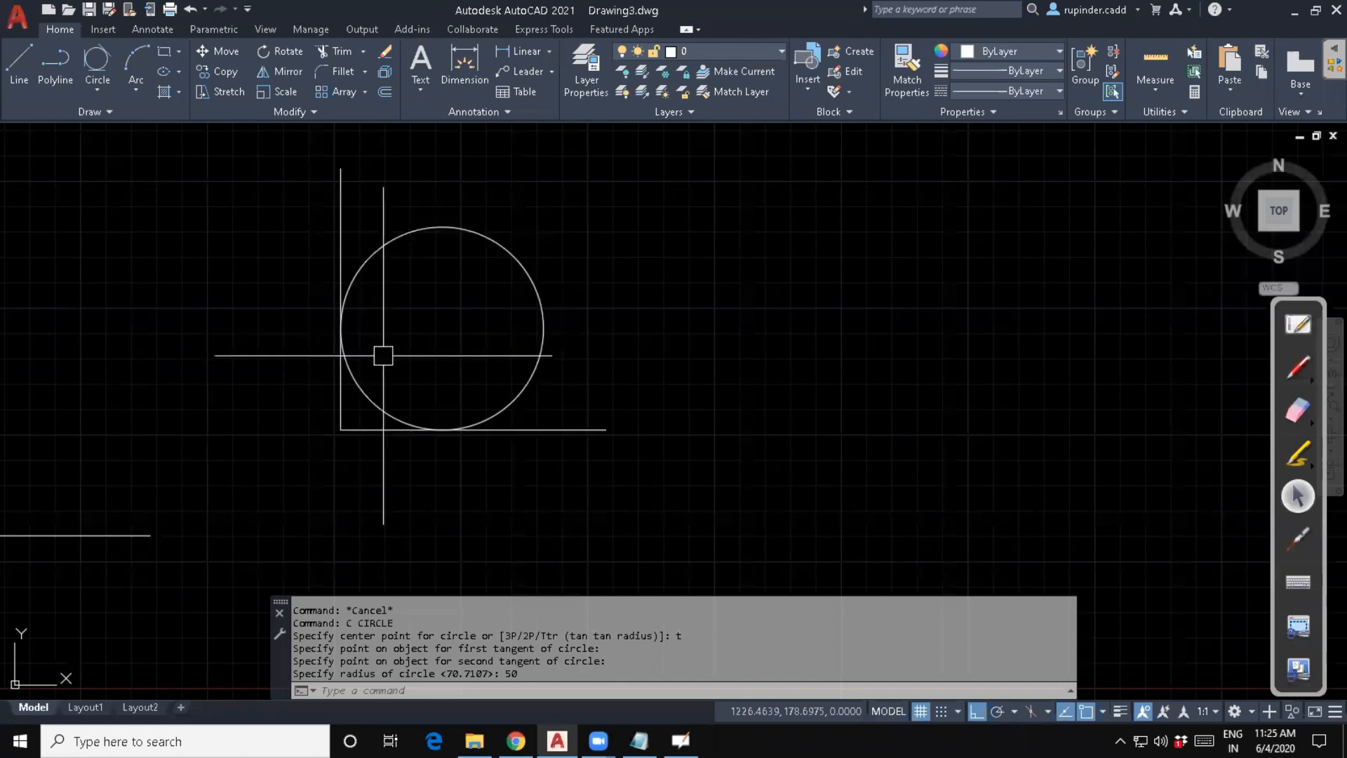
# Draw a right-angled triangle with a horizontal base and a vertical right side in the empty area beside the tangent circle.
pyautogui.moveTo(695, 395)
pyautogui.mouseDown(button='middle')
pyautogui.moveTo(591, 391)
pyautogui.moveTo(325, 430)
pyautogui.mouseUp(button='middle')
pyautogui.press('Escape')
pyautogui.press('Escape')
pyautogui.press('Escape')
pyautogui.write('l')
pyautogui.press('Return')
pyautogui.click(575, 382)
pyautogui.click(905, 382)
pyautogui.click(880, 161)
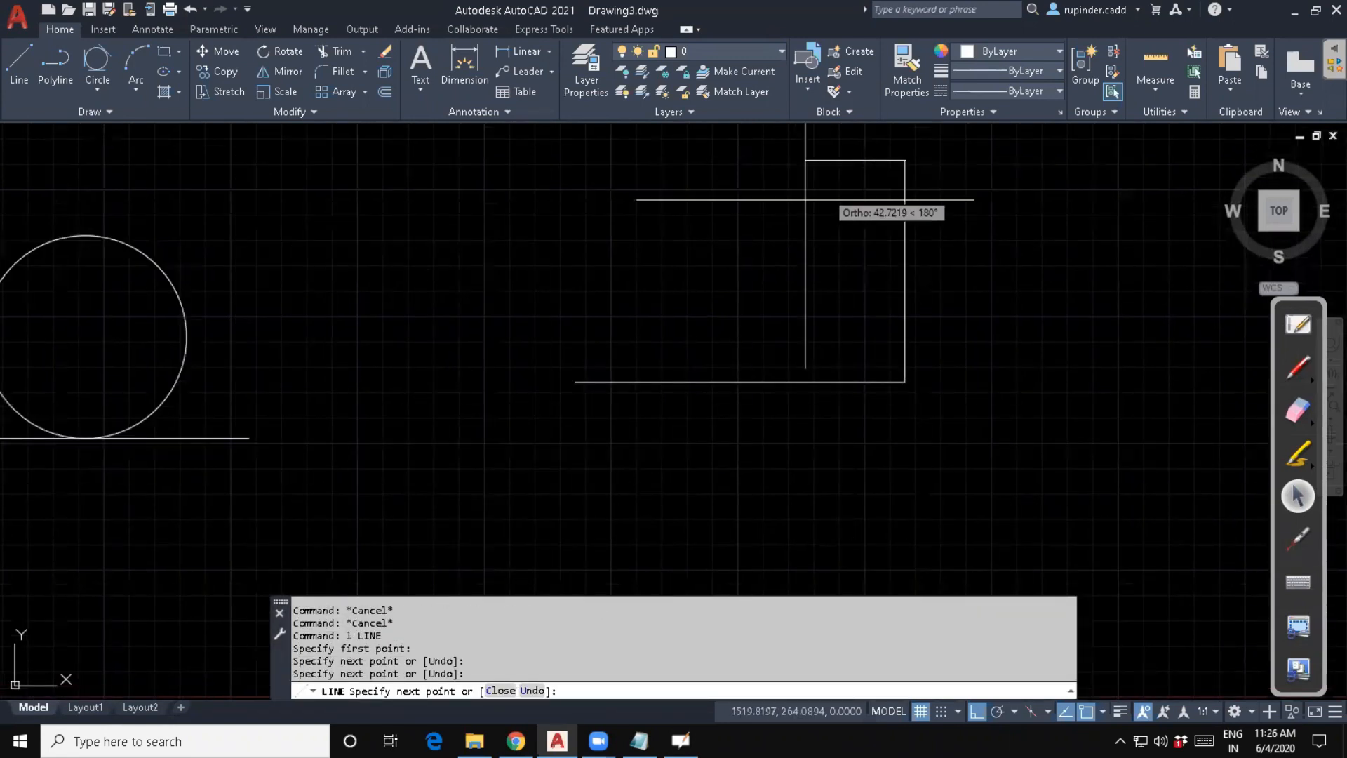
pyautogui.click(575, 383)
pyautogui.press('Escape')
pyautogui.press('Escape')
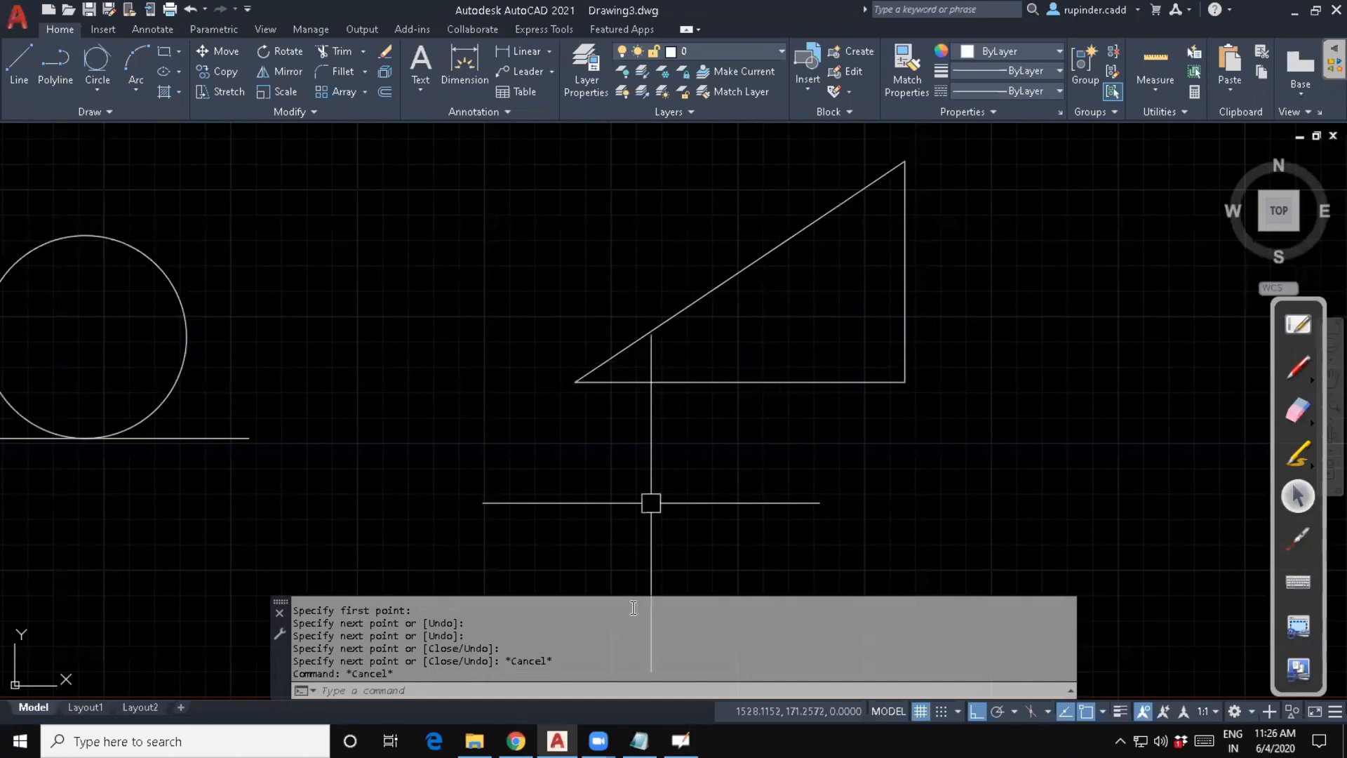
# Inscribe a Tan, Tan, Tan circle in the triangle, tangent to its base, vertical side and slanted side.
pyautogui.click(98, 91)
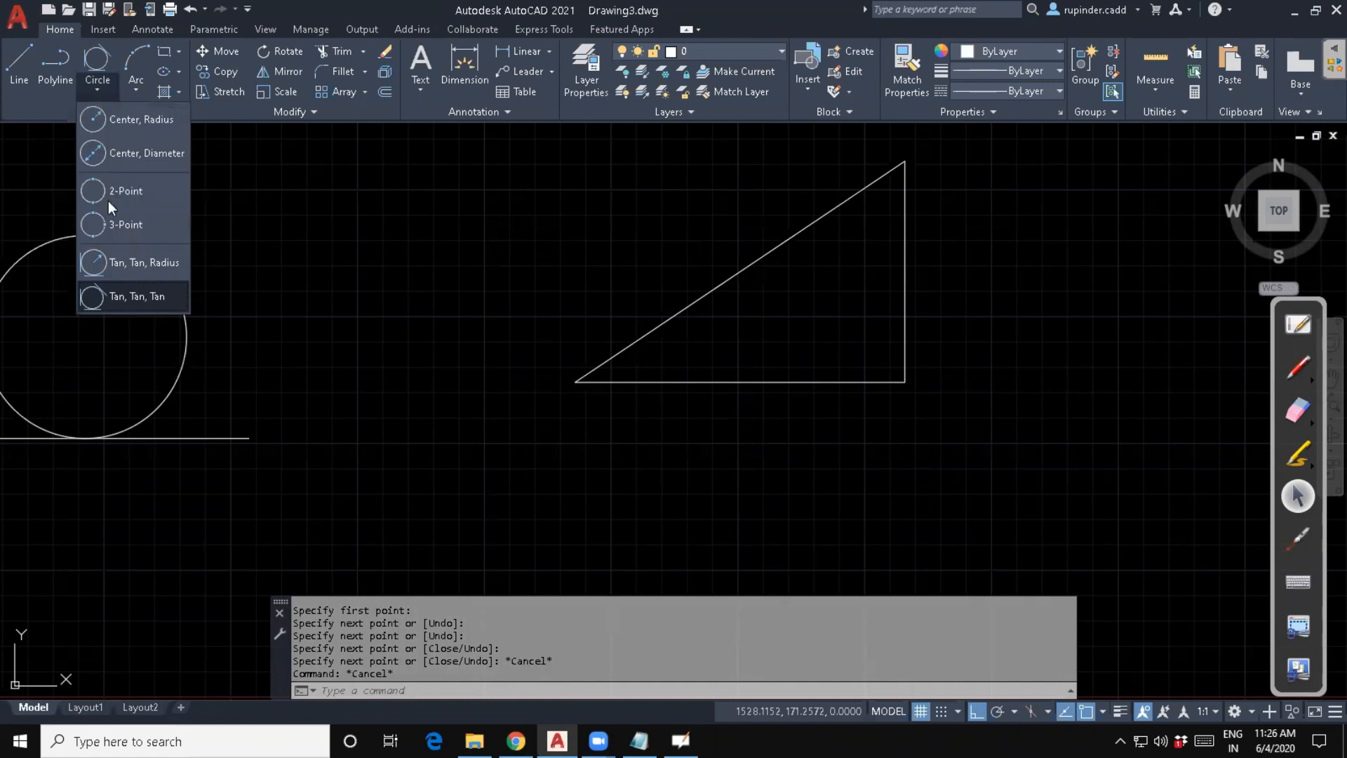
pyautogui.click(128, 297)
pyautogui.click(184, 315)
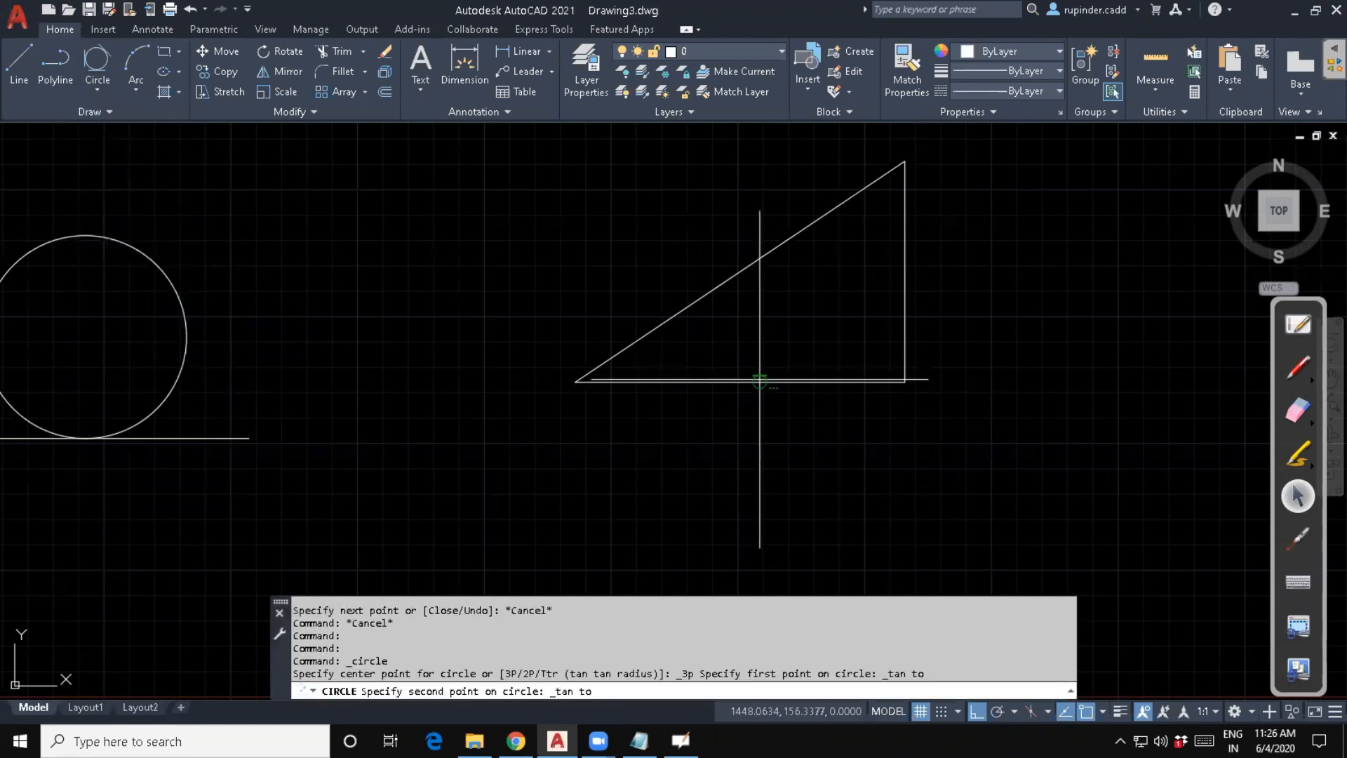
pyautogui.click(905, 278)
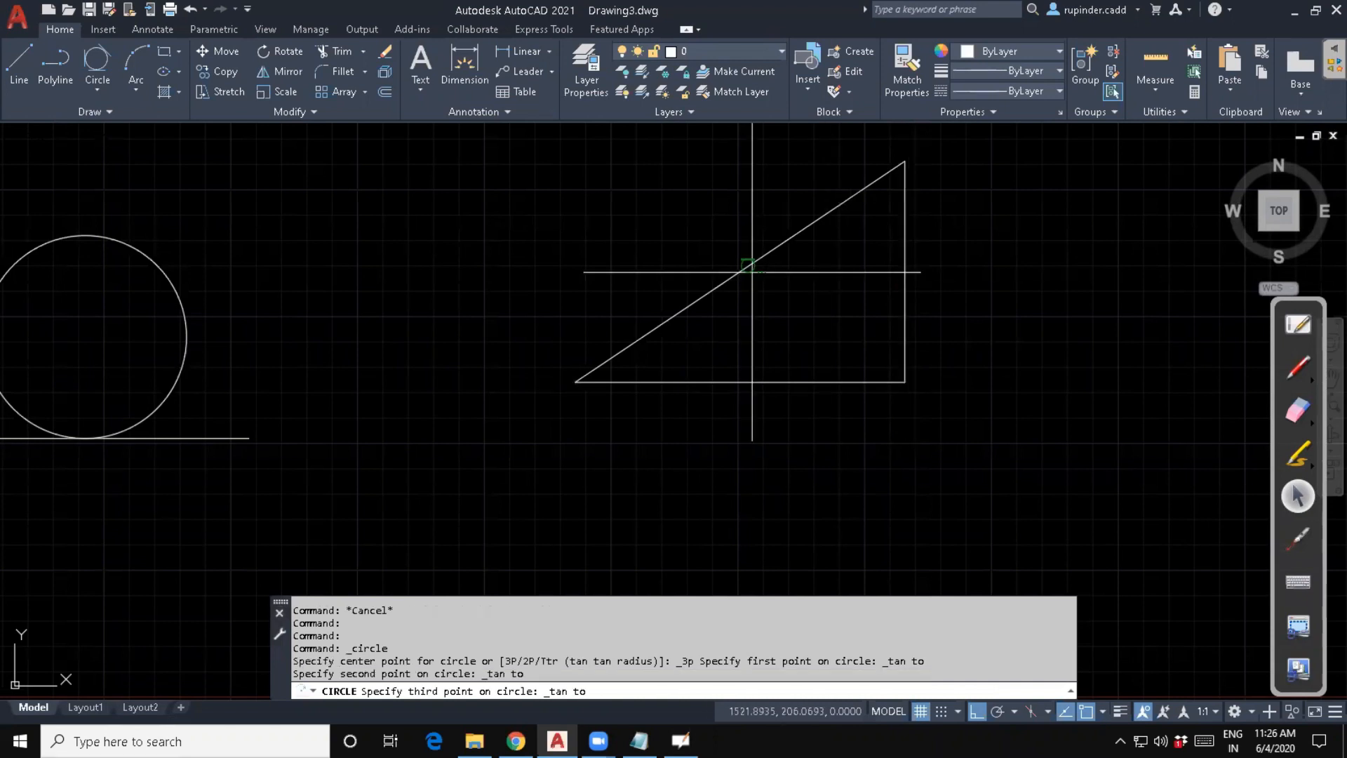
pyautogui.click(752, 272)
pyautogui.moveTo(863, 457); pyautogui.dragTo(739, 466, button='middle')
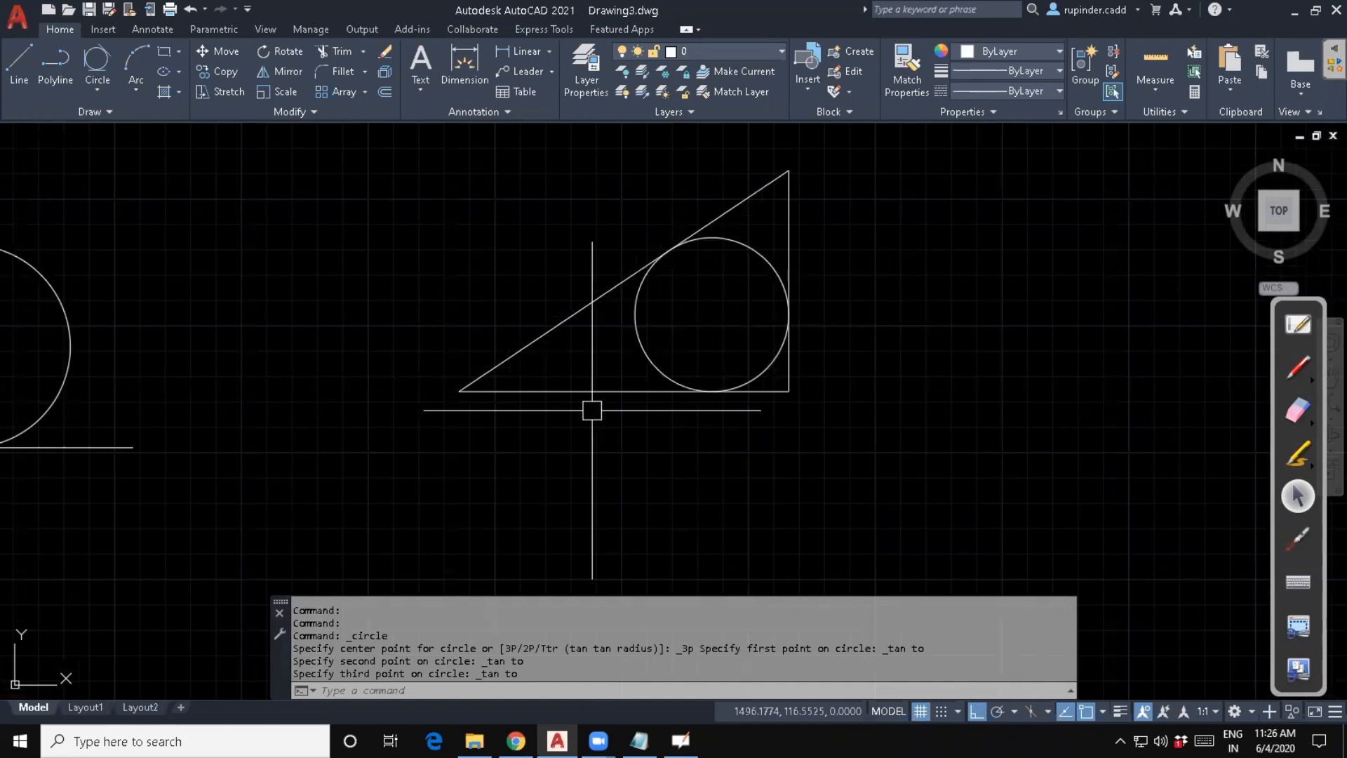
# Switch to the Notepad notes listing the Draw and Modify commands.
pyautogui.moveTo(842, 442); pyautogui.dragTo(484, 418, button='middle')
pyautogui.moveTo(592, 409); pyautogui.dragTo(505, 413, button='middle')
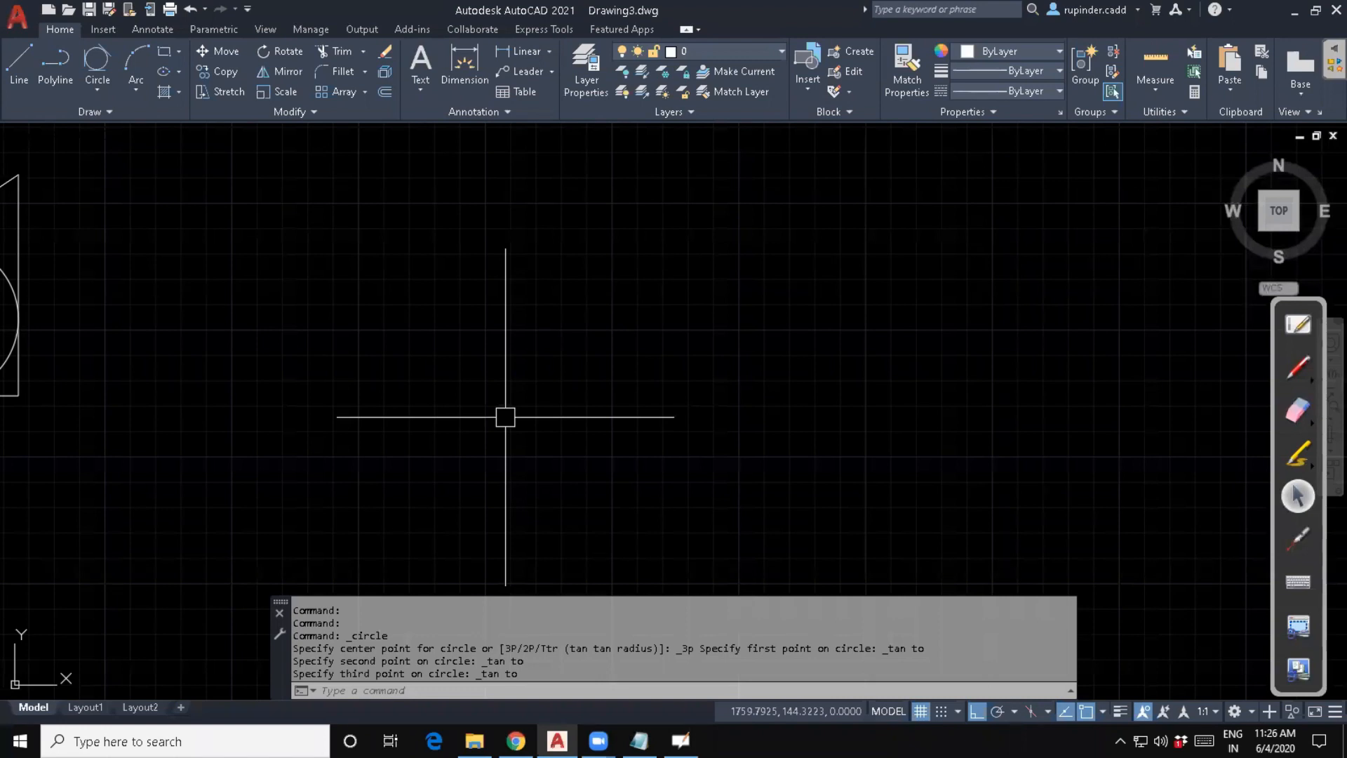
pyautogui.click(639, 740)
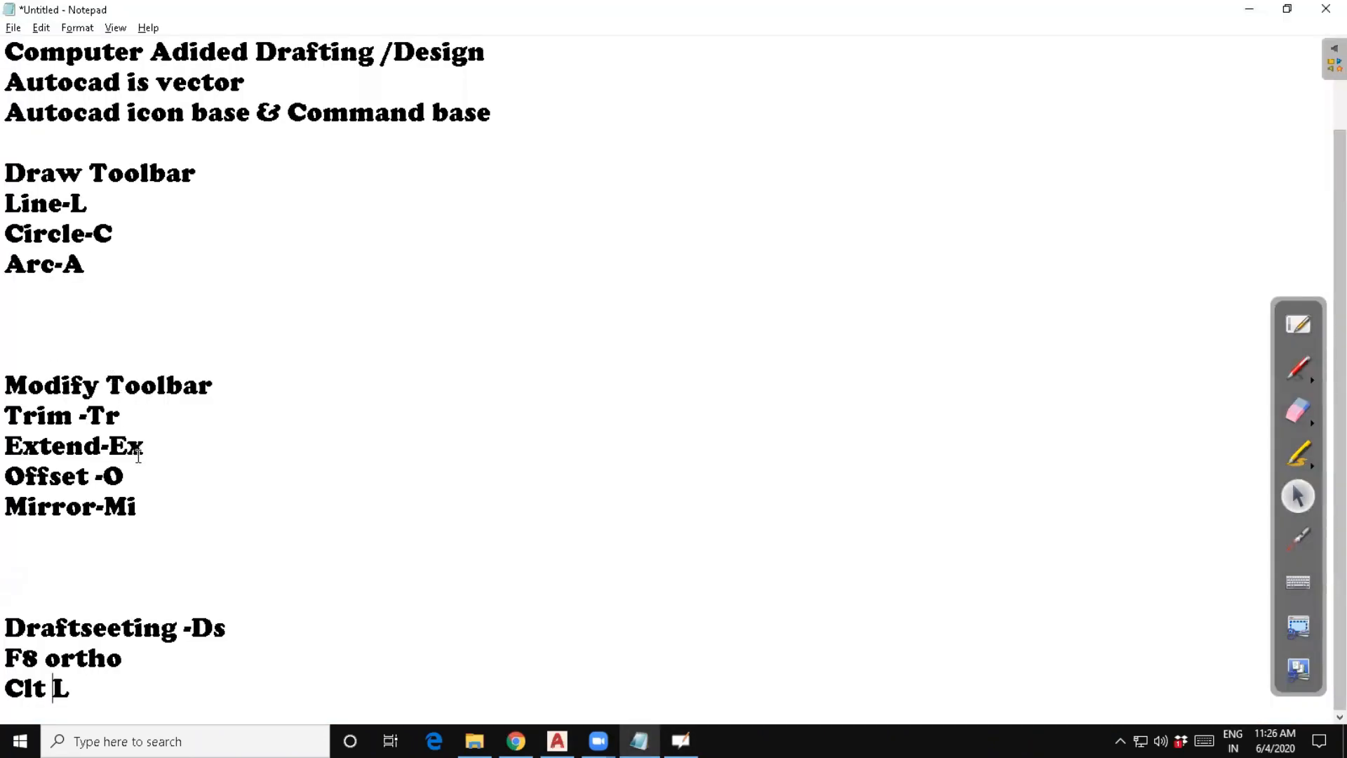
# Highlight the Offset -O entry in the Notepad notes and return to the AutoCAD drawing.
pyautogui.moveTo(124, 476); pyautogui.dragTo(7, 472)
pyautogui.click(1249, 10)
pyautogui.press('Escape')
pyautogui.press('Escape')
pyautogui.press('Escape')
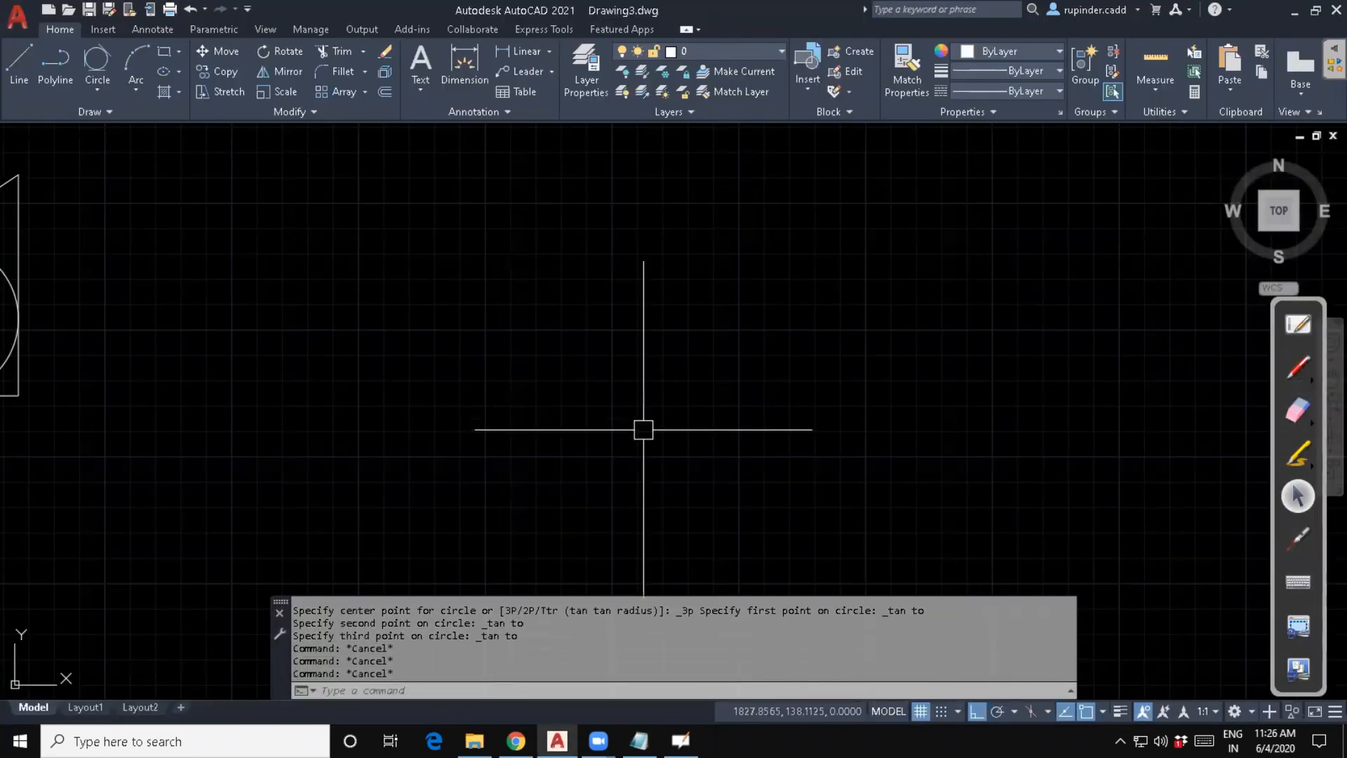
# Draw a horizontal line 100 long and a vertical line 100 long rising from its right end, beside the triangle.
pyautogui.write('l')
pyautogui.press('Return')
pyautogui.click(269, 399)
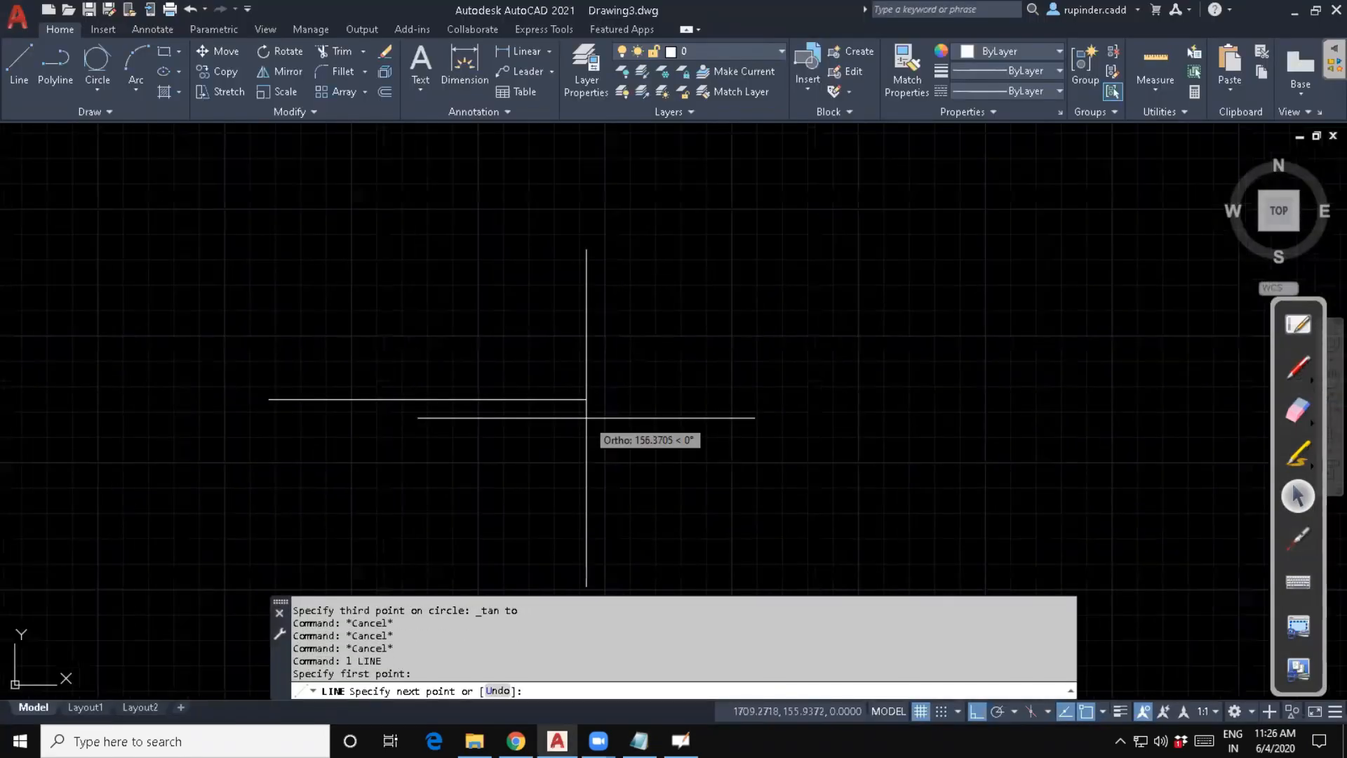
pyautogui.write('100')
pyautogui.press('Return')
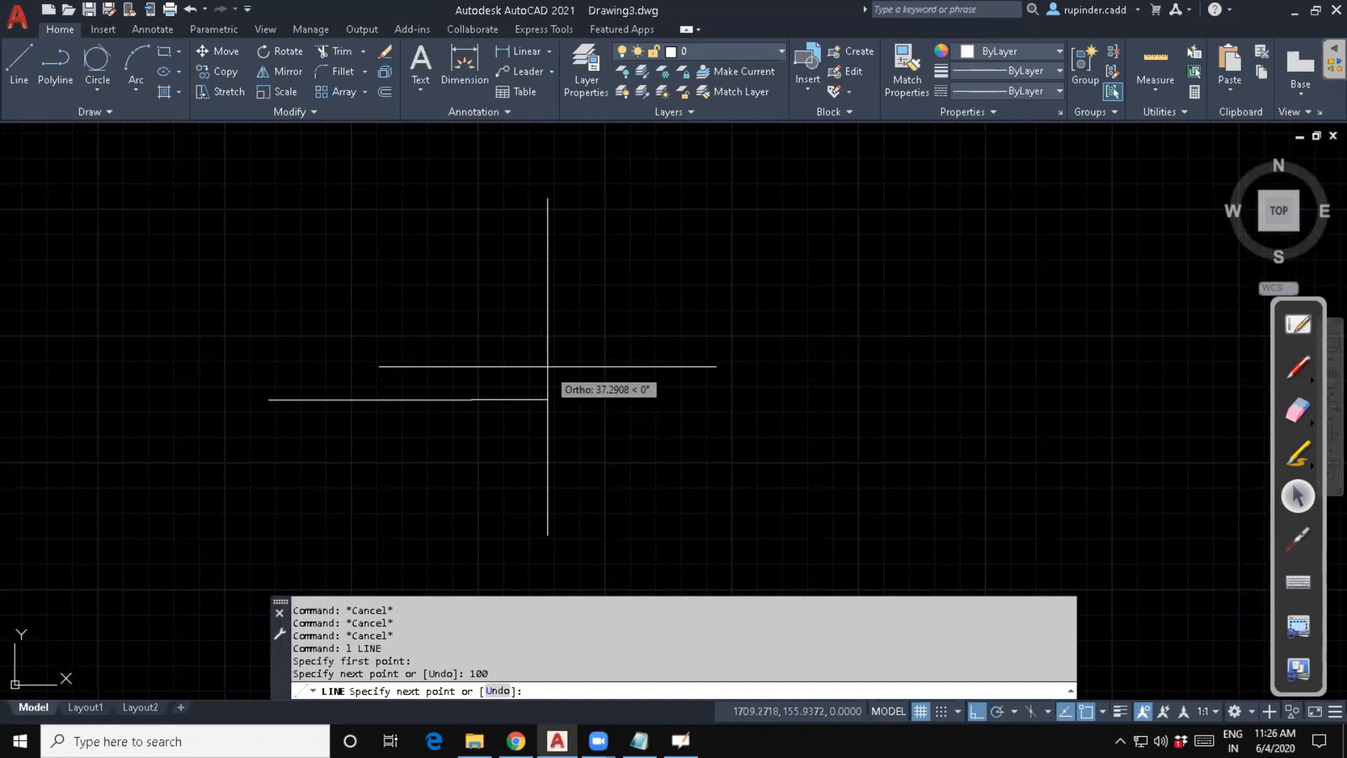
pyautogui.write('100')
pyautogui.press('Return')
pyautogui.press('Escape')
pyautogui.press('Escape')
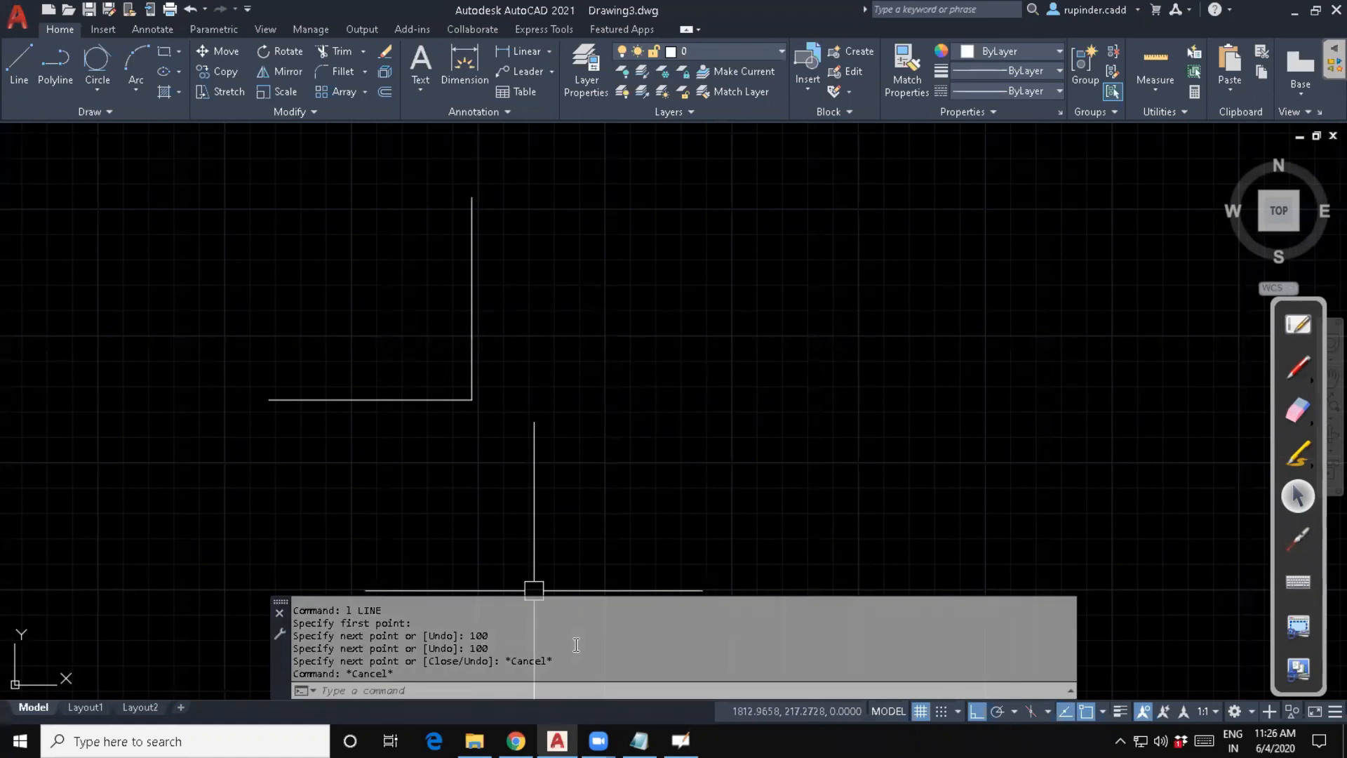
pyautogui.click(576, 645)
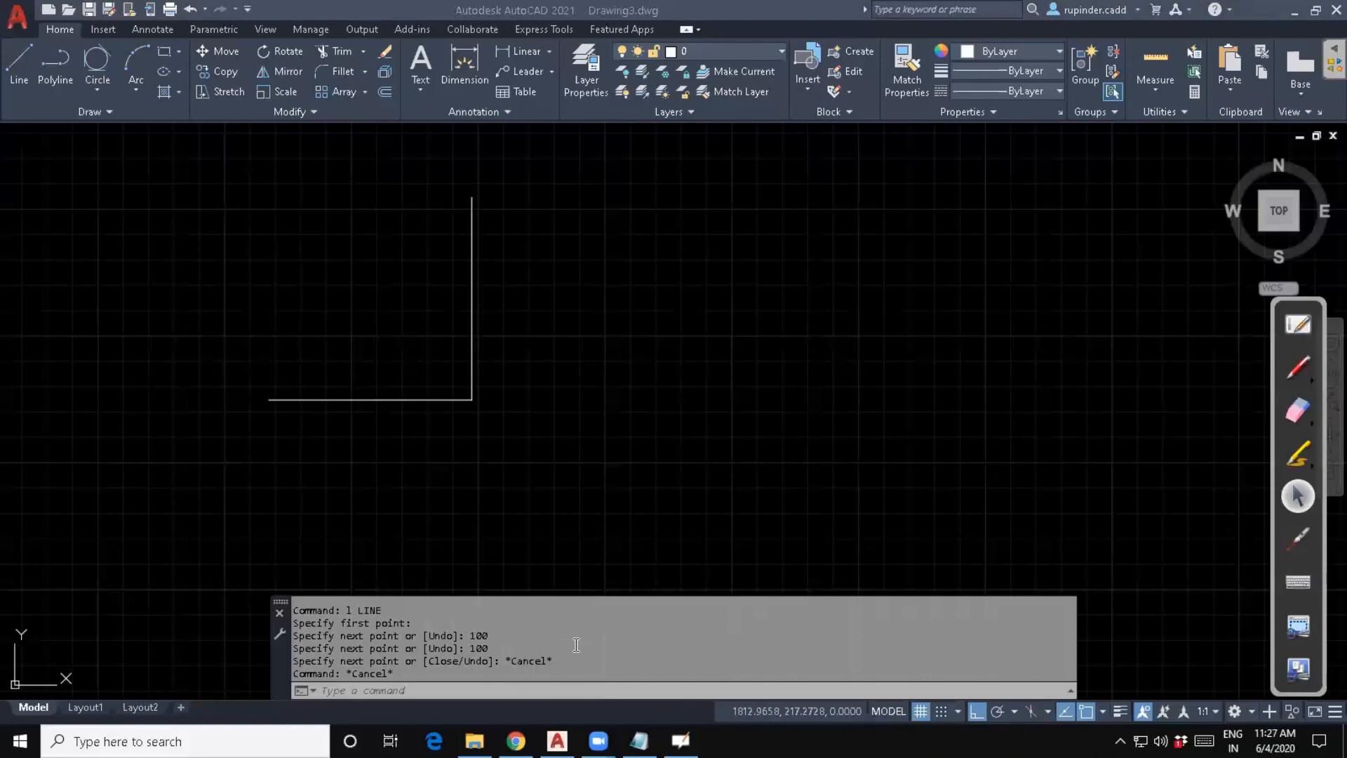
# Delete the circle tangent to the two lines of the earlier L shape.
pyautogui.scroll(-2, 634, 438)
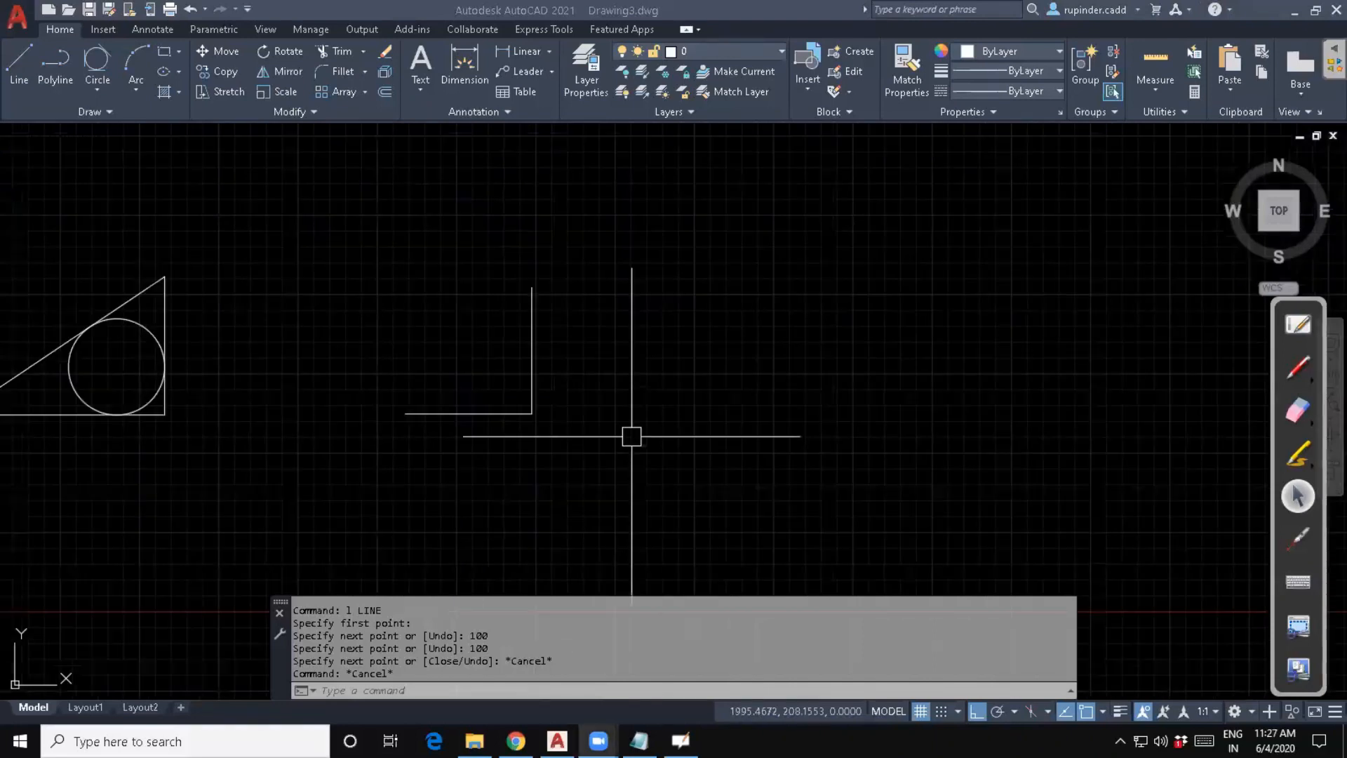
pyautogui.moveTo(255, 456); pyautogui.dragTo(714, 392, button='middle')
pyautogui.moveTo(264, 429); pyautogui.dragTo(702, 420, button='middle')
pyautogui.click(639, 306)
pyautogui.click(588, 332)
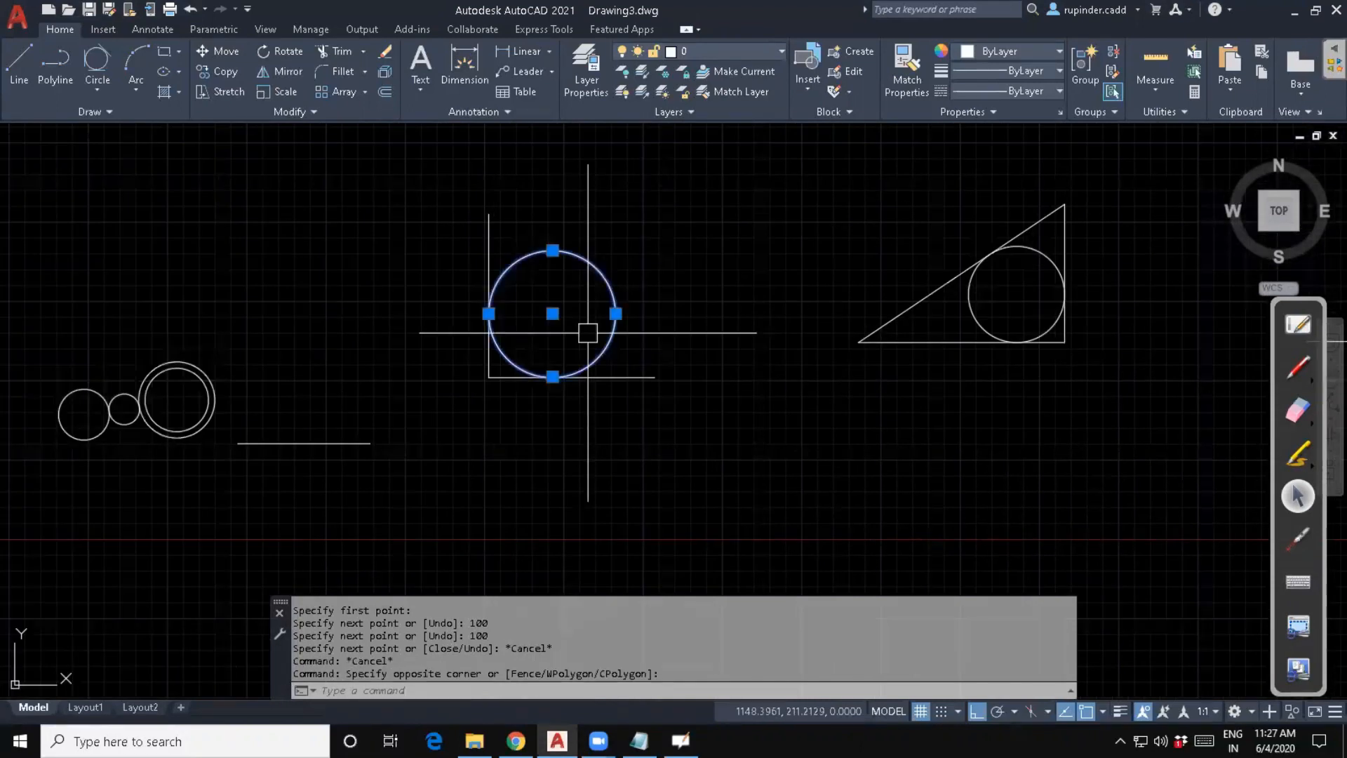
pyautogui.press('Delete')
pyautogui.press('Escape')
pyautogui.press('Escape')
pyautogui.write('c')
pyautogui.press('Return')
pyautogui.write('t')
pyautogui.press('Return')
pyautogui.press('Escape')
pyautogui.press('Escape')
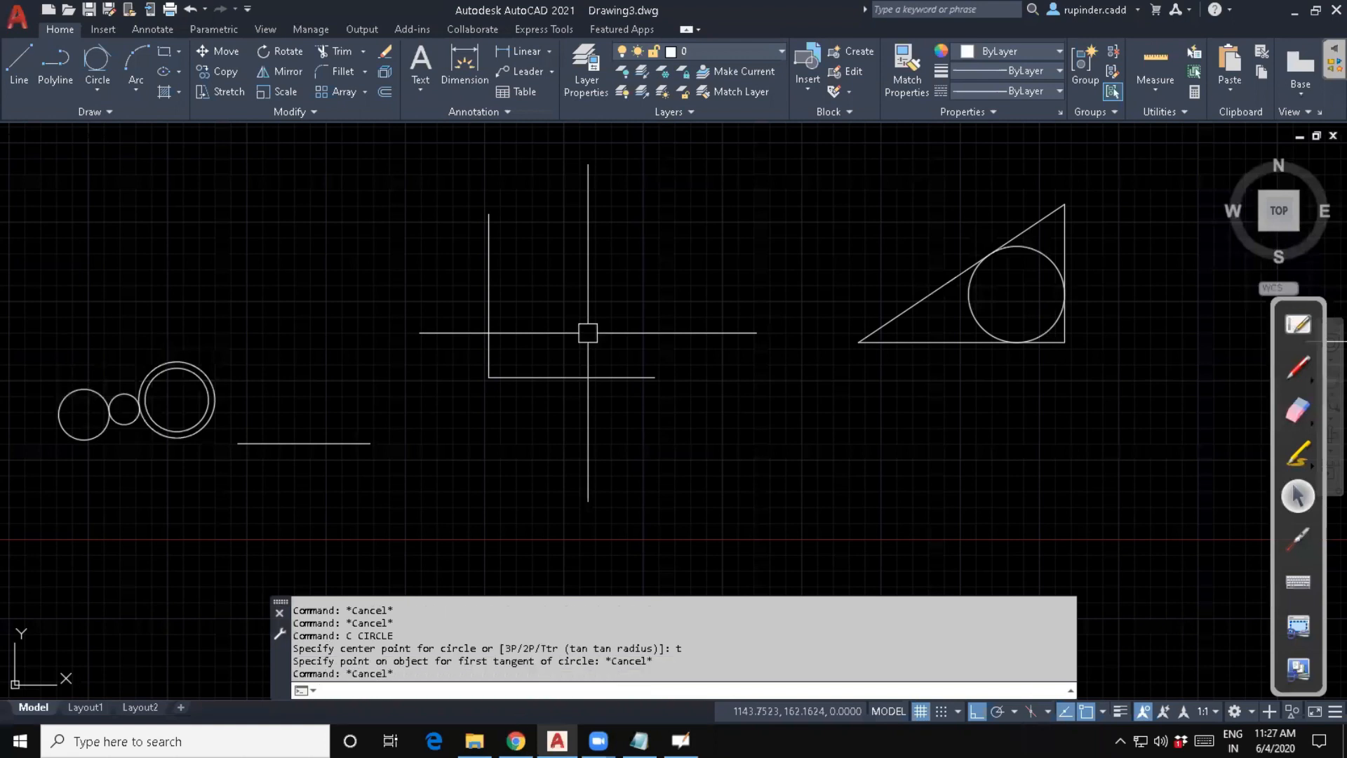
# Draw a Tan, Tan, Radius circle of radius 50 touching the L shape's horizontal line and vertical line.
pyautogui.write('c')
pyautogui.press('Return')
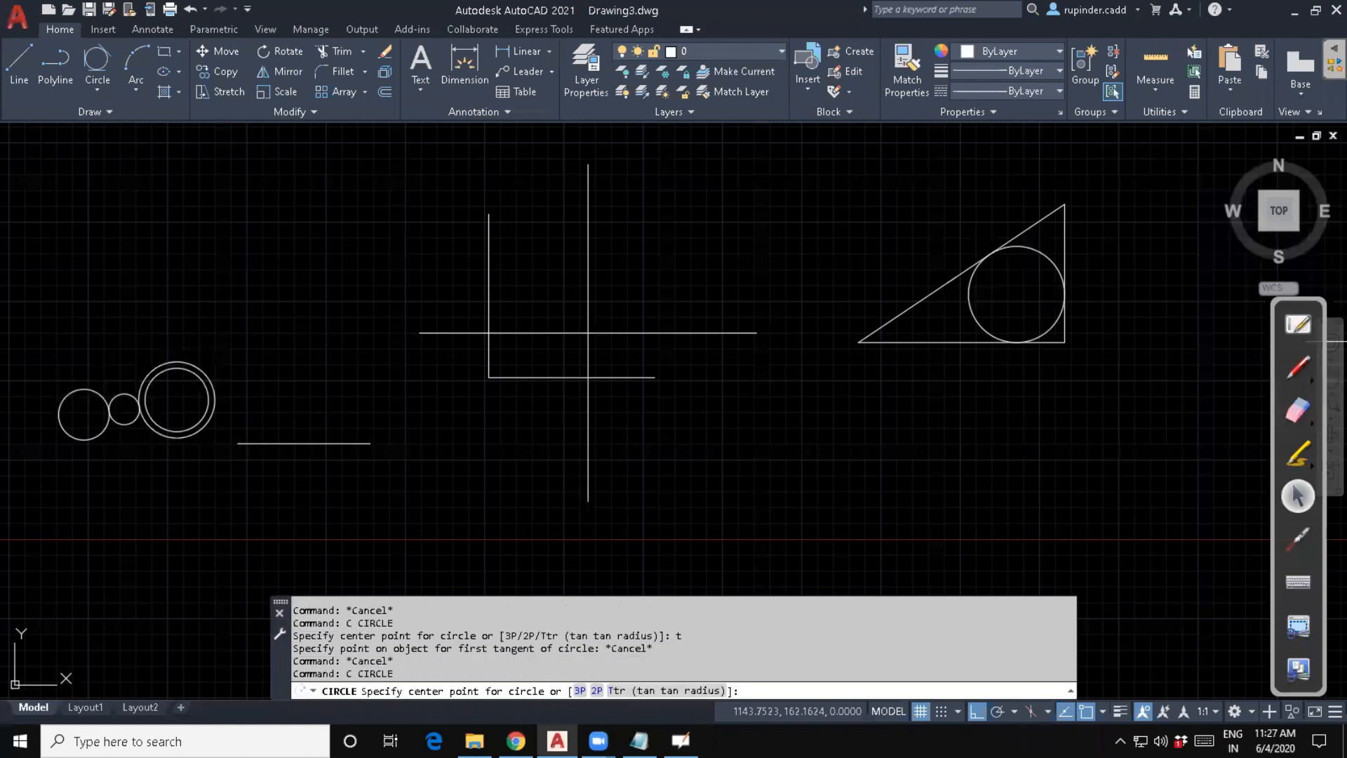
pyautogui.write('t')
pyautogui.press('Return')
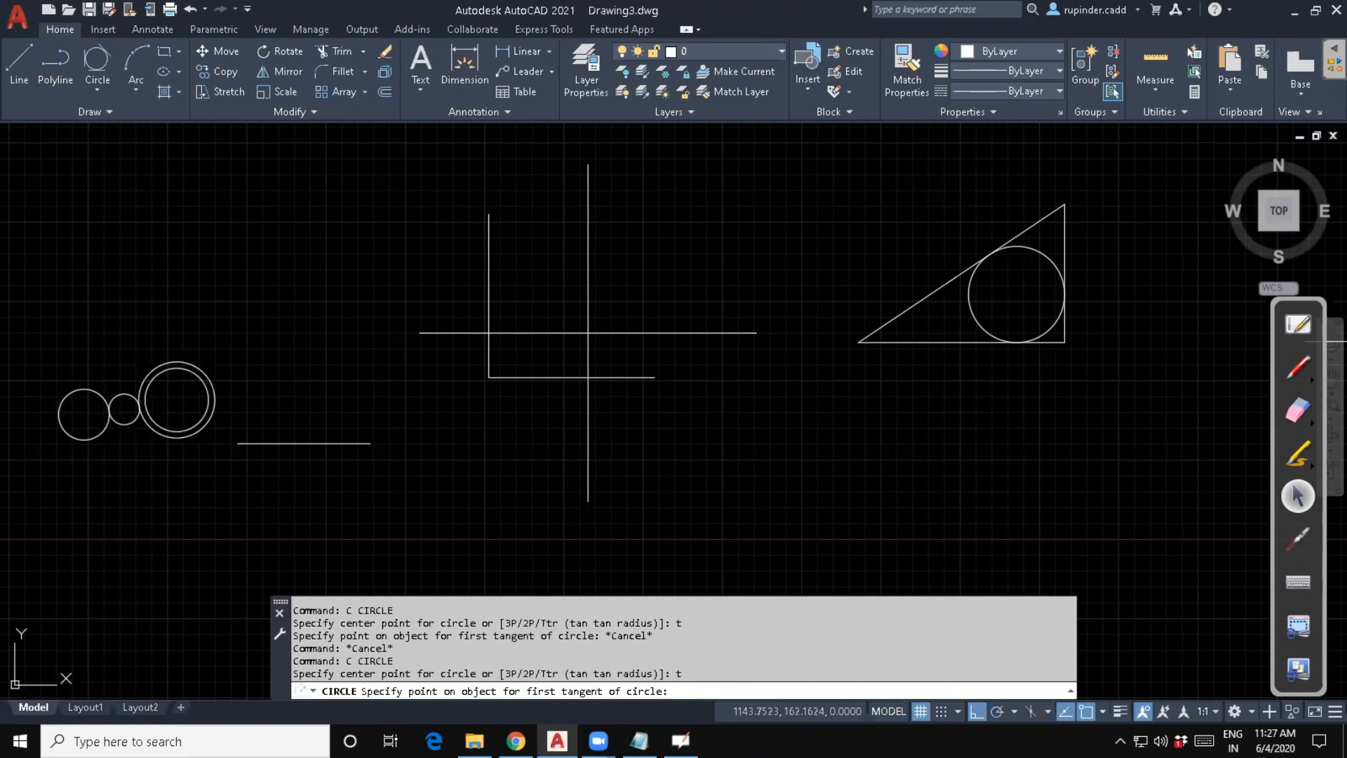
pyautogui.click(566, 376)
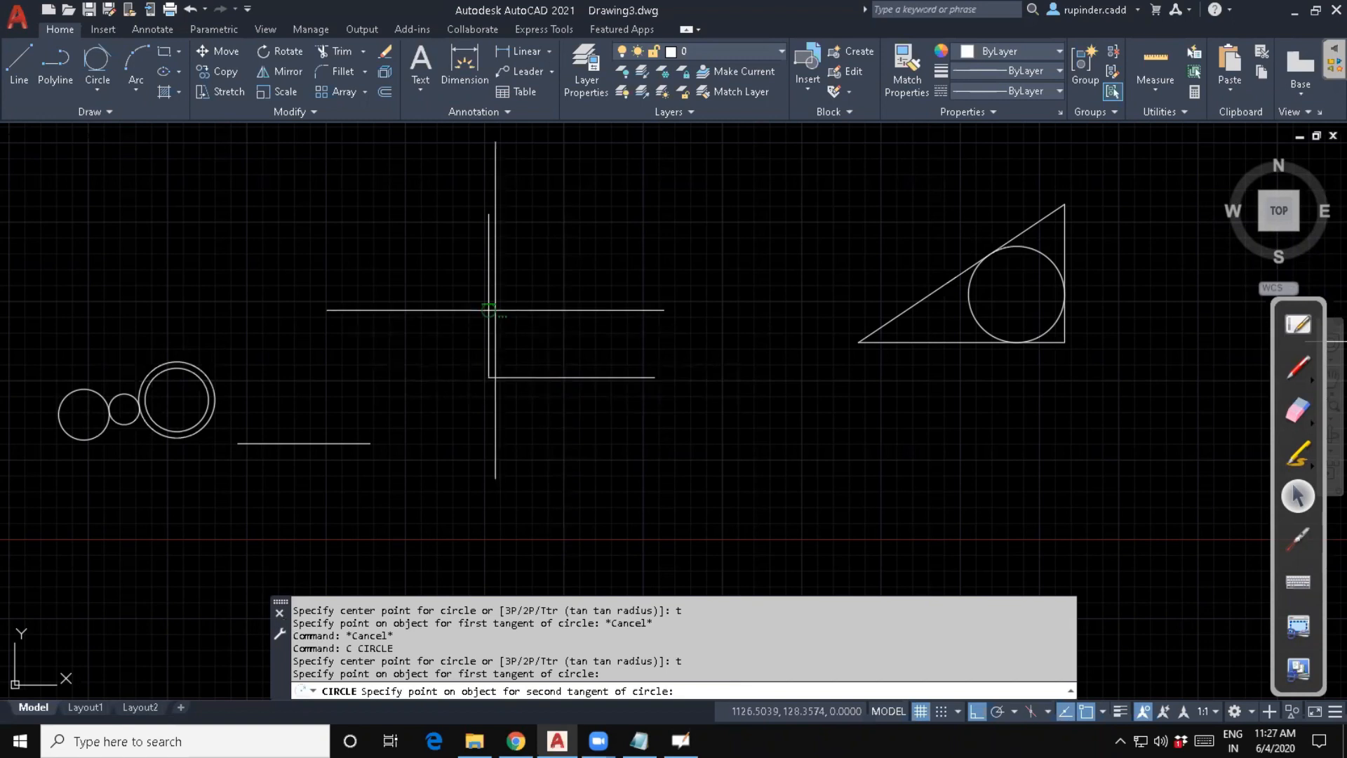
pyautogui.click(489, 310)
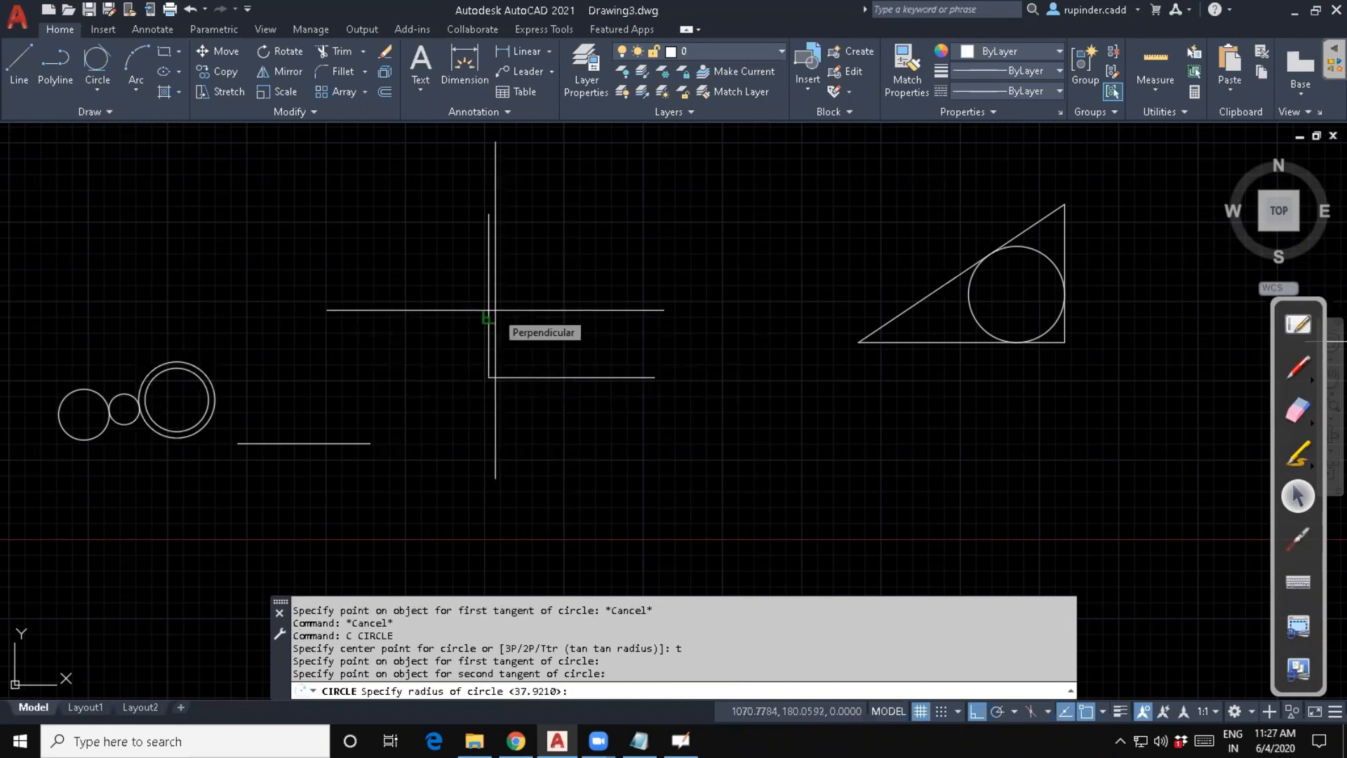
pyautogui.write('50')
pyautogui.press('Return')
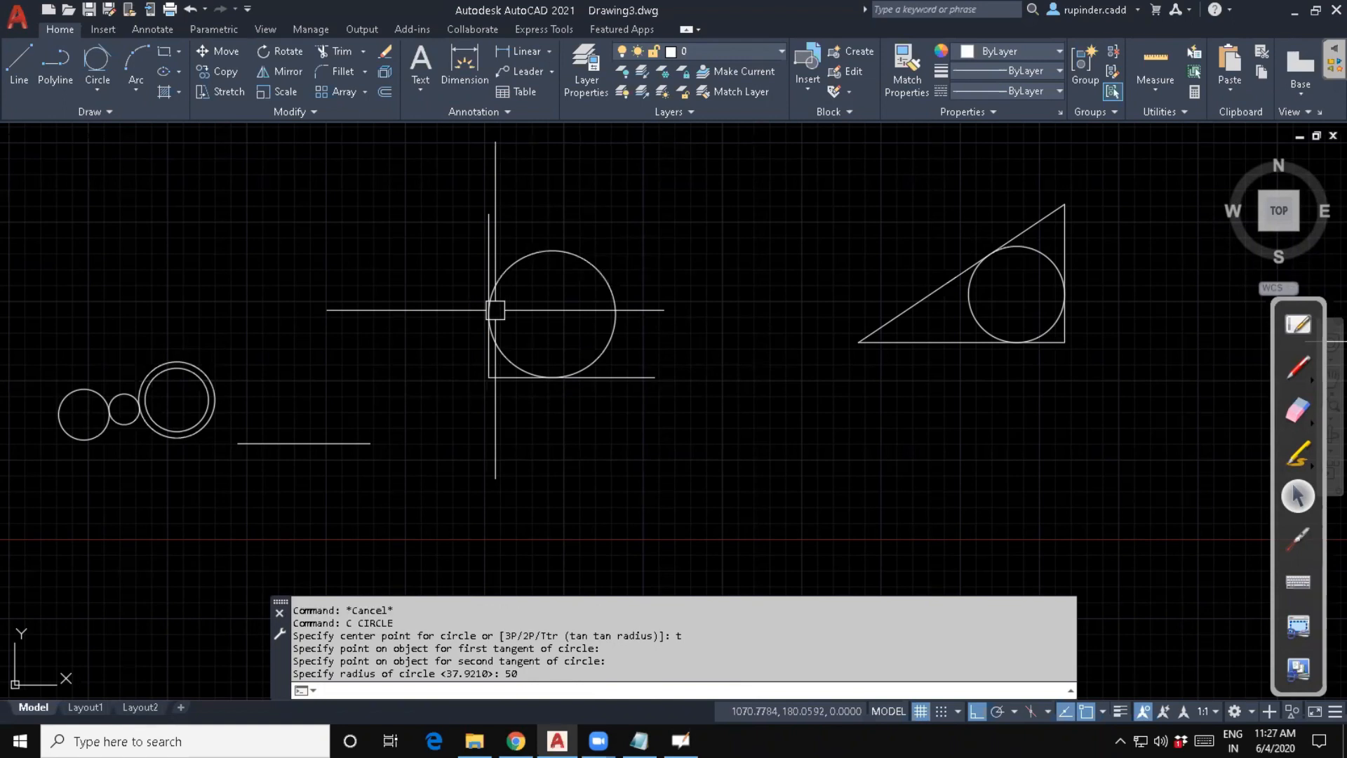
pyautogui.press('Escape')
# Offset the new corner's vertical line 100 to the left and its base line 100 upward to close a square.
pyautogui.scroll(-2, 567, 420)
pyautogui.moveTo(662, 394); pyautogui.dragTo(150, 358, button='middle')
pyautogui.scroll(2, 610, 297)
pyautogui.press('Escape')
pyautogui.press('Escape')
pyautogui.scroll(4, 568, 404)
pyautogui.moveTo(586, 318); pyautogui.dragTo(625, 371, button='middle')
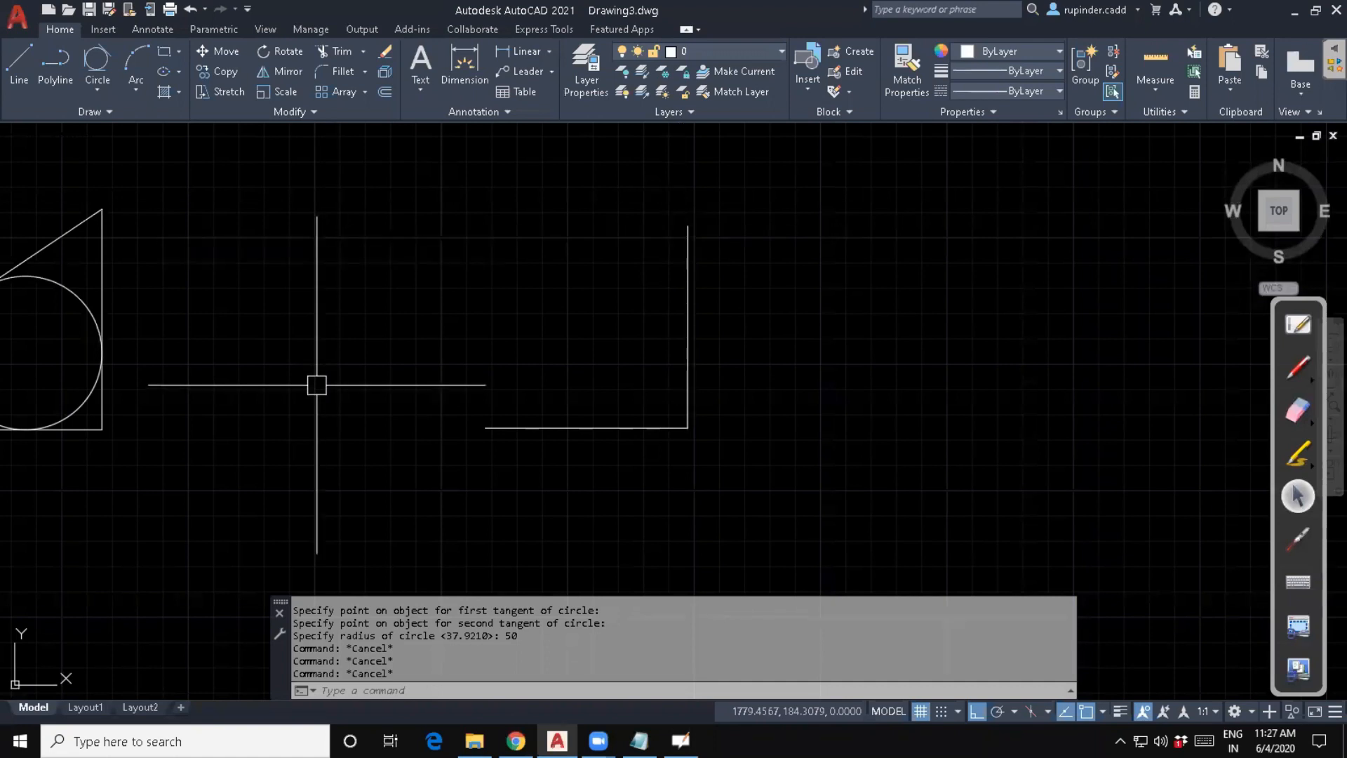
pyautogui.press('Escape')
pyautogui.press('Escape')
pyautogui.write('o')
pyautogui.press('Return')
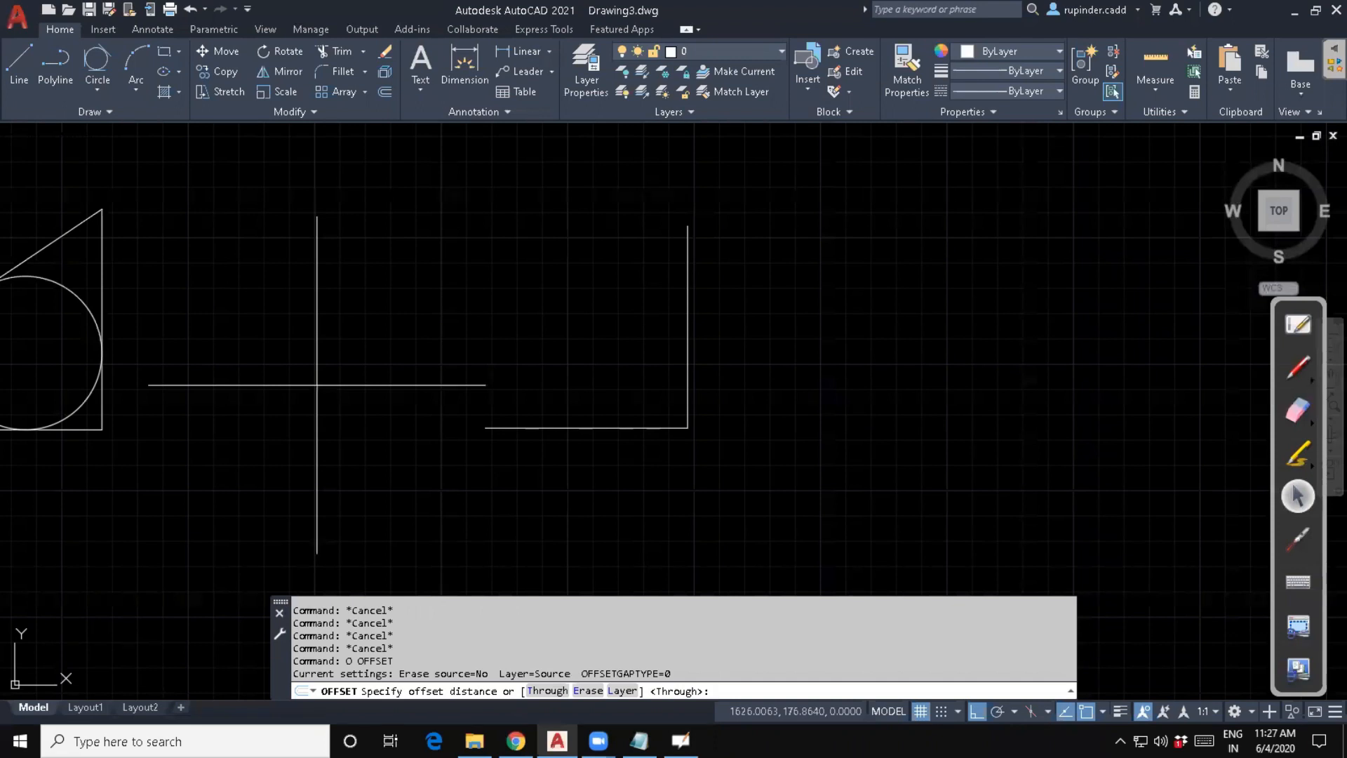
pyautogui.click(1298, 539)
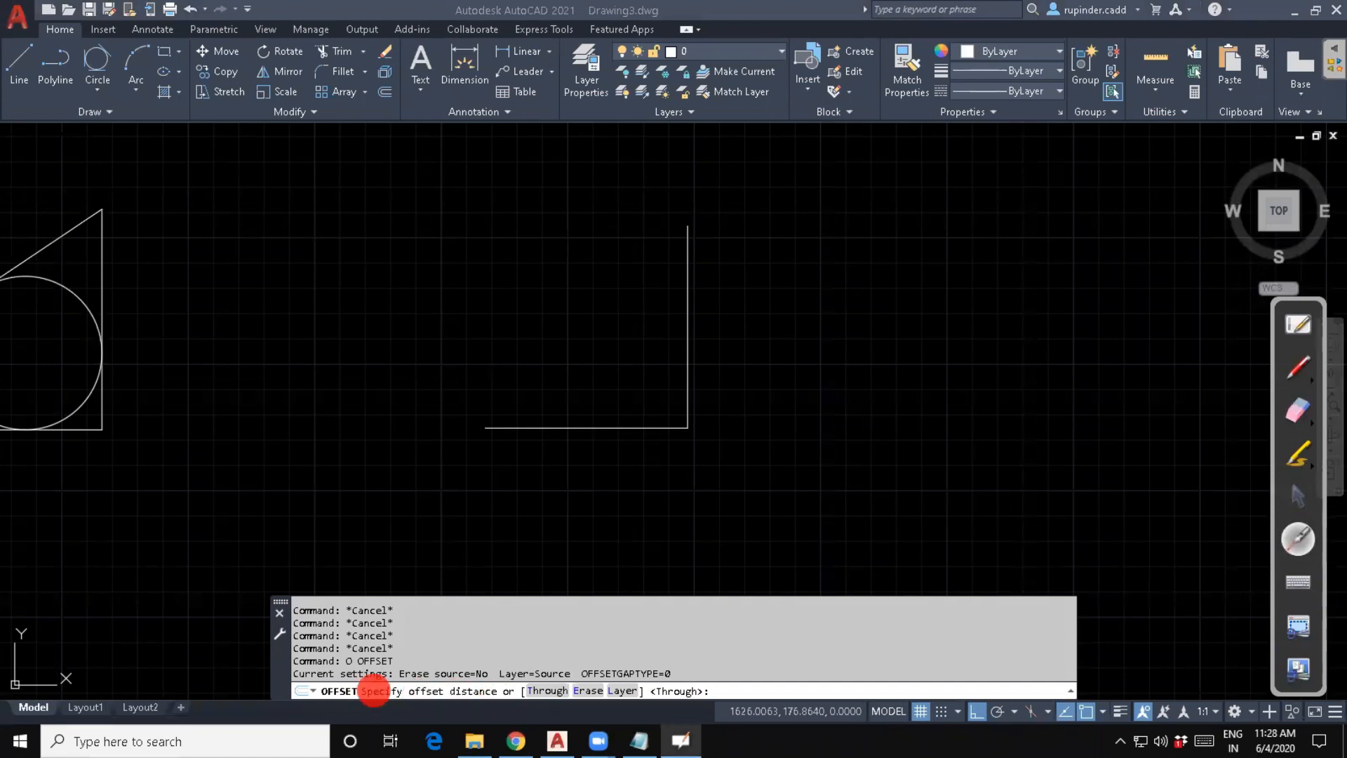
pyautogui.click(1298, 495)
pyautogui.click(804, 651)
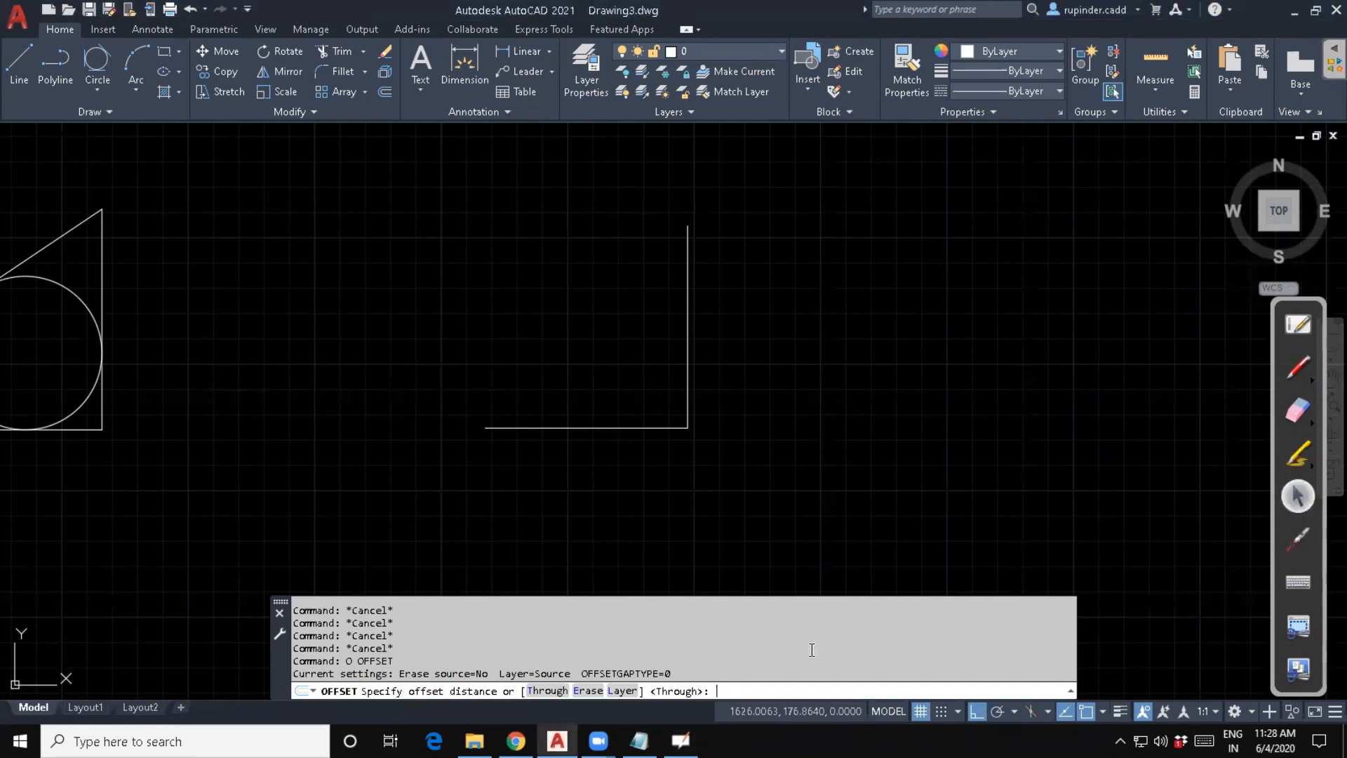
pyautogui.write('100')
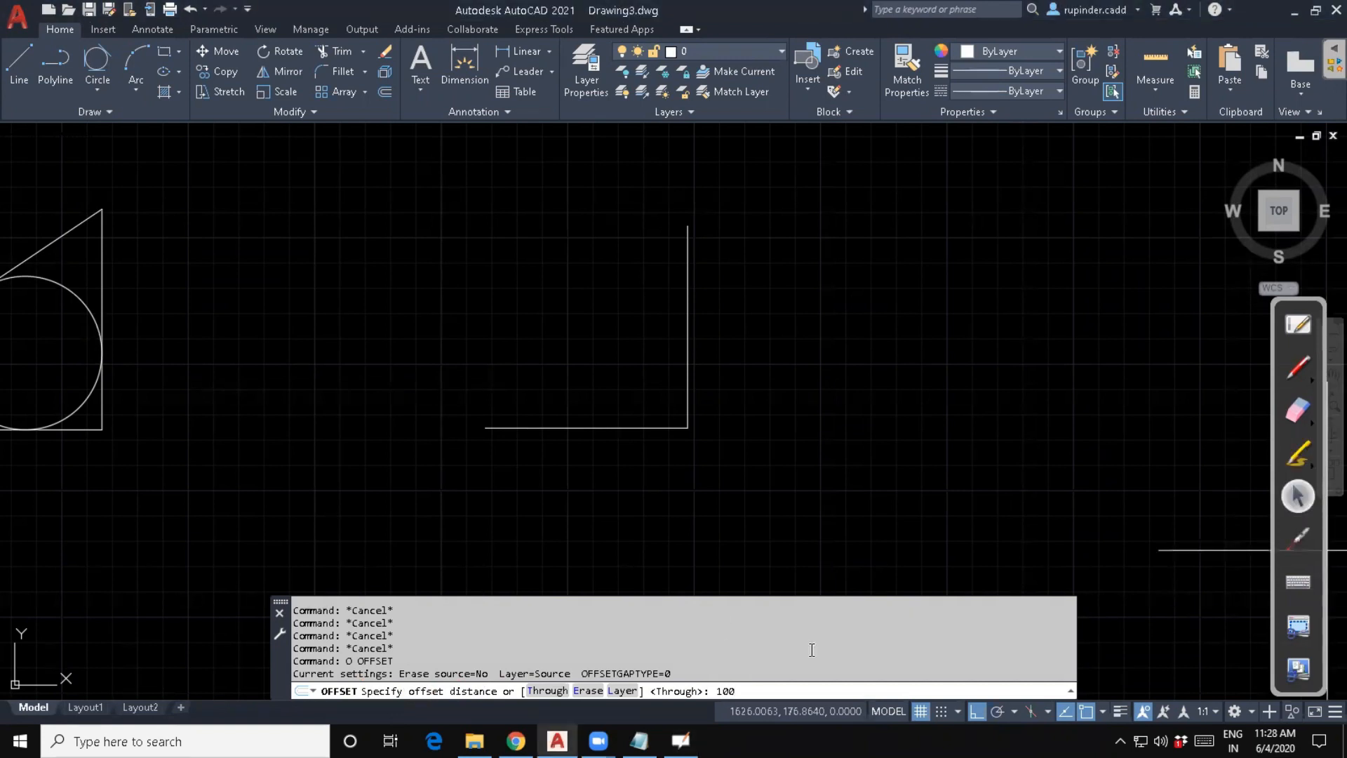
pyautogui.press('Return')
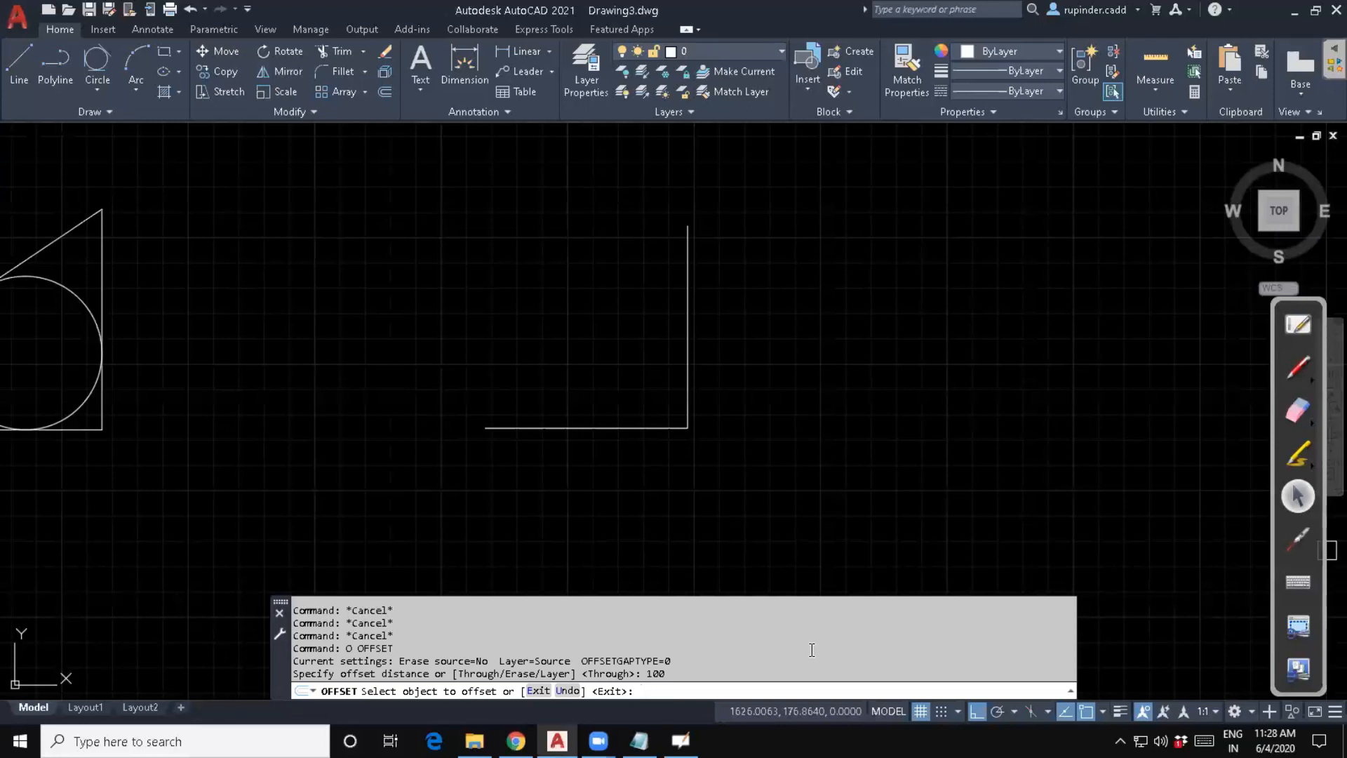
pyautogui.click(687, 348)
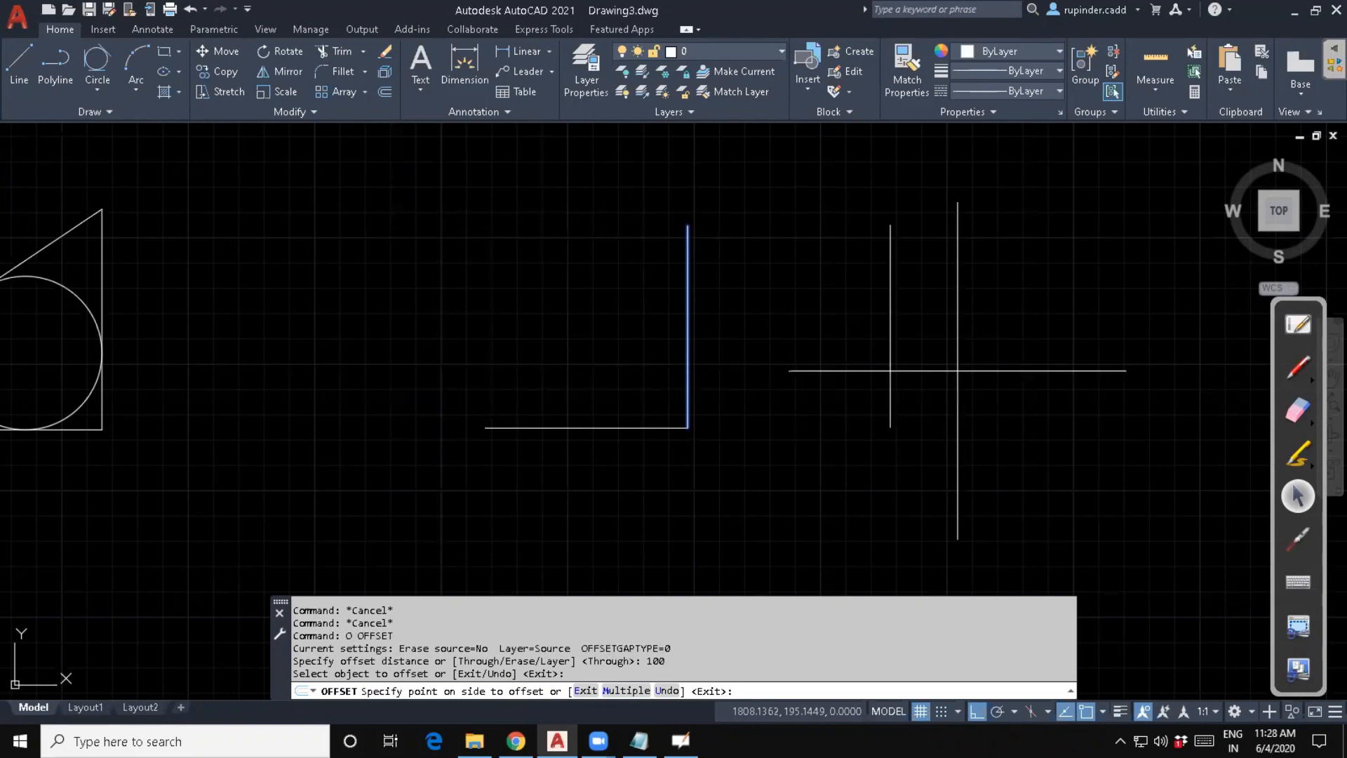
pyautogui.click(525, 365)
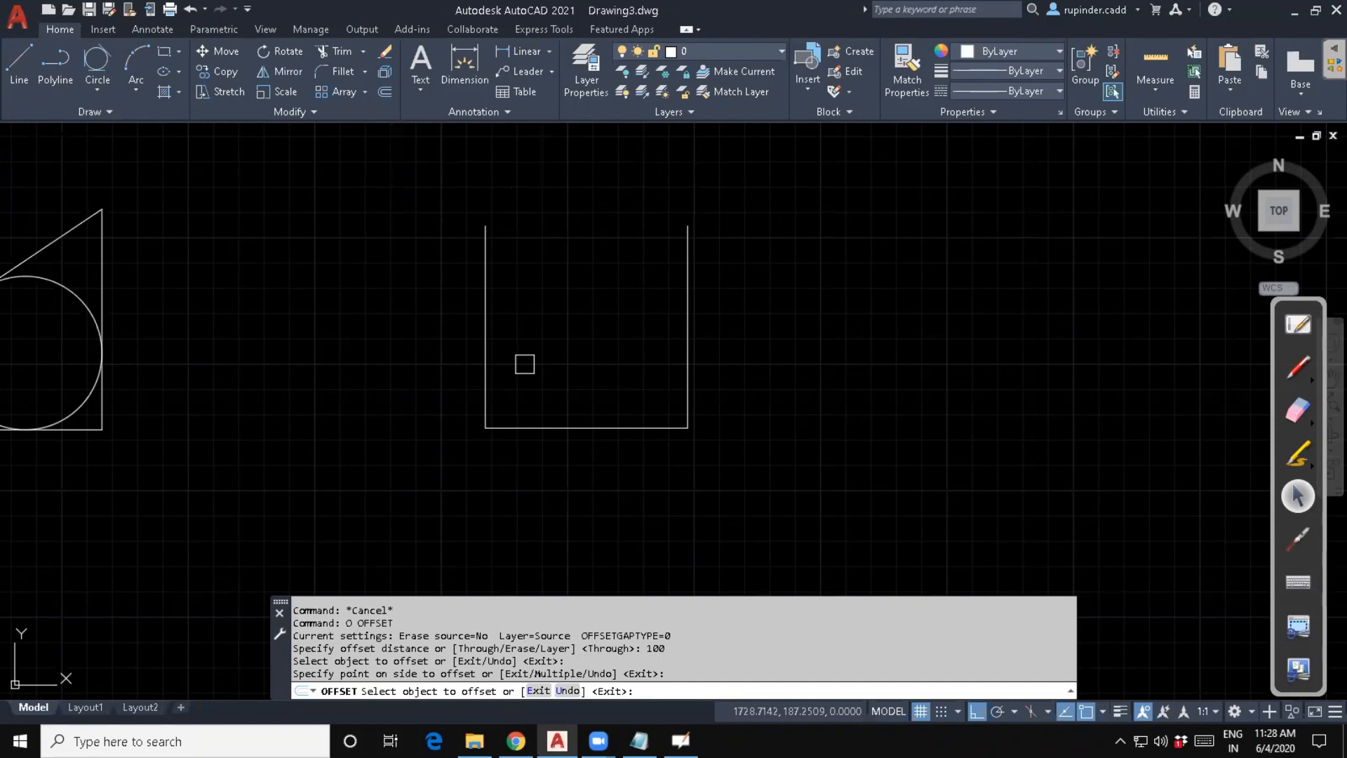
pyautogui.click(556, 427)
pyautogui.click(560, 352)
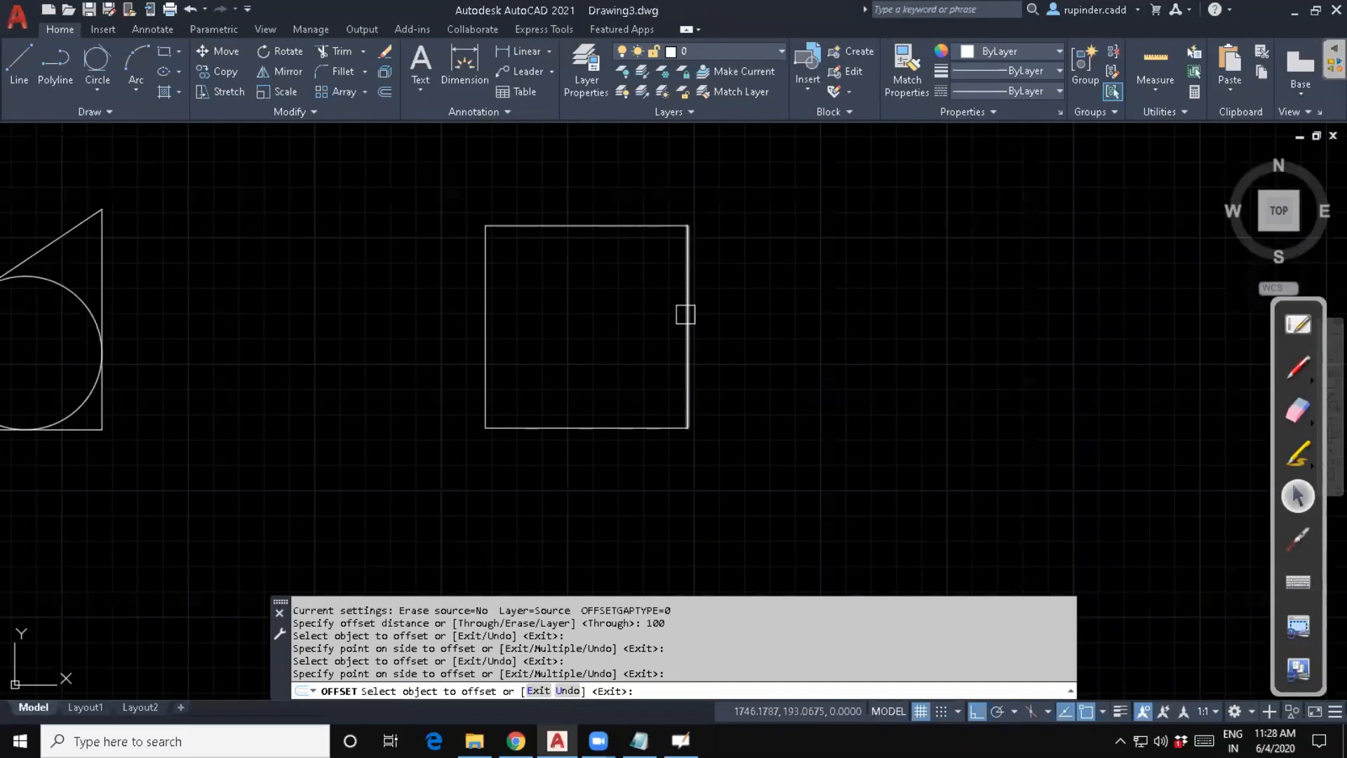
# Offset the square's right side outward by 100 repeatedly, making five evenly spaced vertical lines to its right.
pyautogui.click(691, 308)
pyautogui.click(786, 303)
pyautogui.click(890, 308)
pyautogui.click(1003, 302)
pyautogui.moveTo(1092, 367); pyautogui.dragTo(732, 390, button='middle')
pyautogui.click(732, 337)
pyautogui.click(937, 356)
pyautogui.click(933, 354)
pyautogui.click(1018, 345)
pyautogui.click(1137, 346)
pyautogui.click(1206, 352)
pyautogui.scroll(-6, 941, 400)
pyautogui.moveTo(941, 400)
pyautogui.mouseDown(button='middle')
pyautogui.moveTo(842, 444)
pyautogui.moveTo(922, 475)
pyautogui.mouseUp(button='middle')
pyautogui.scroll(4, 841, 443)
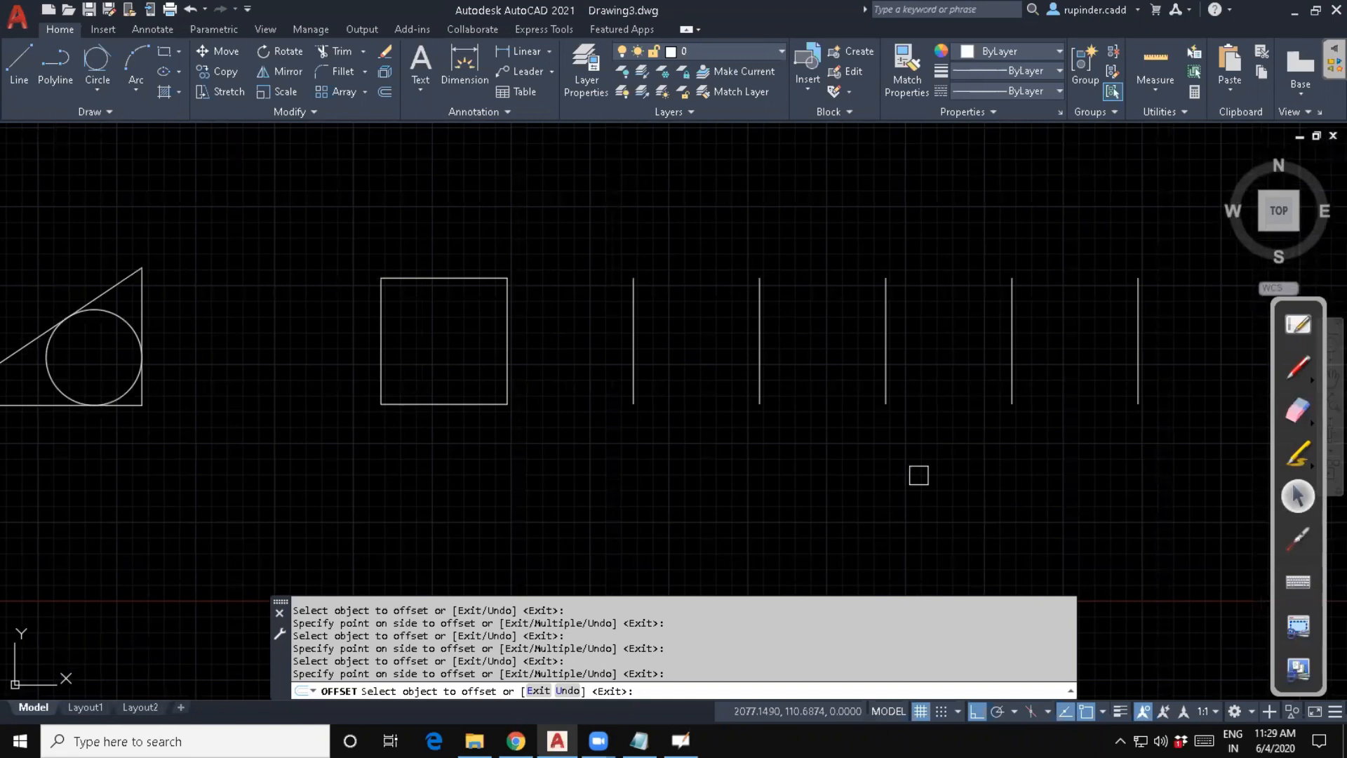
pyautogui.press('Escape')
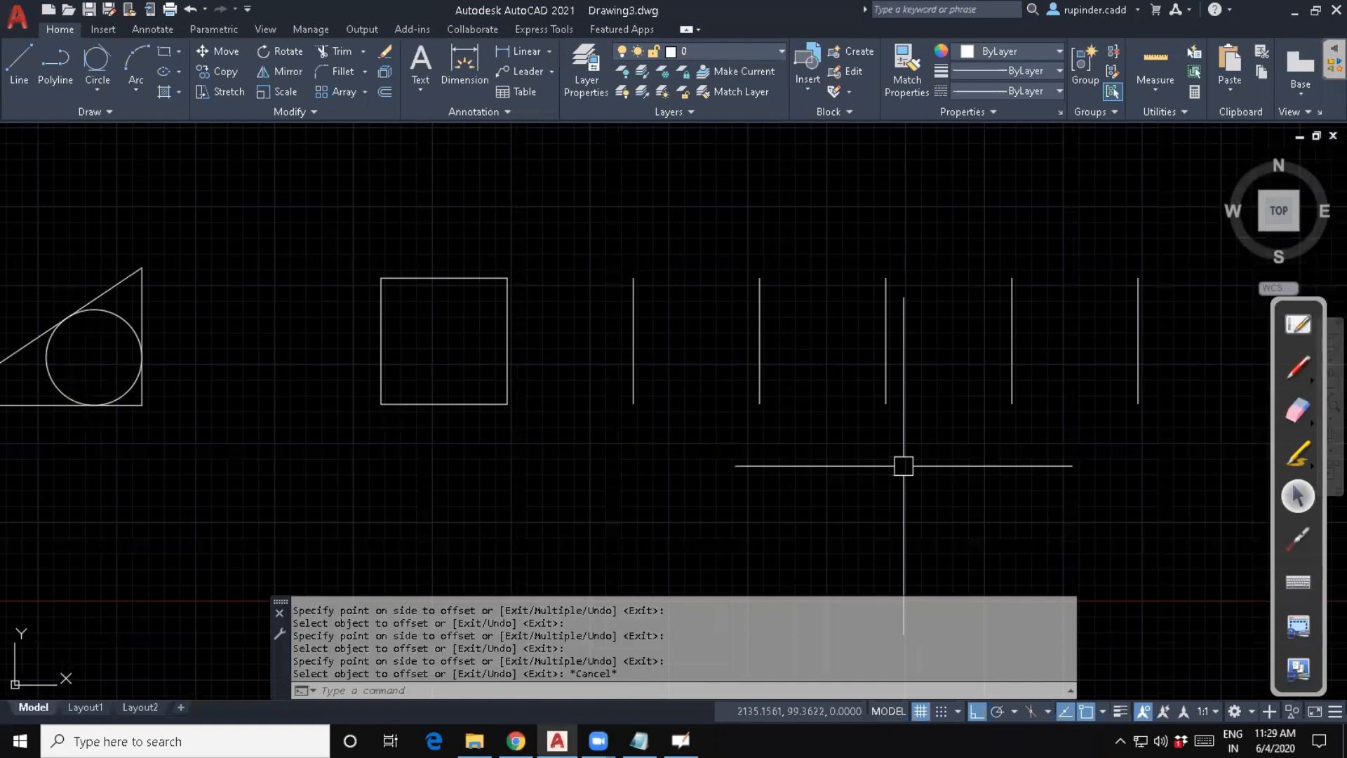
pyautogui.write('o')
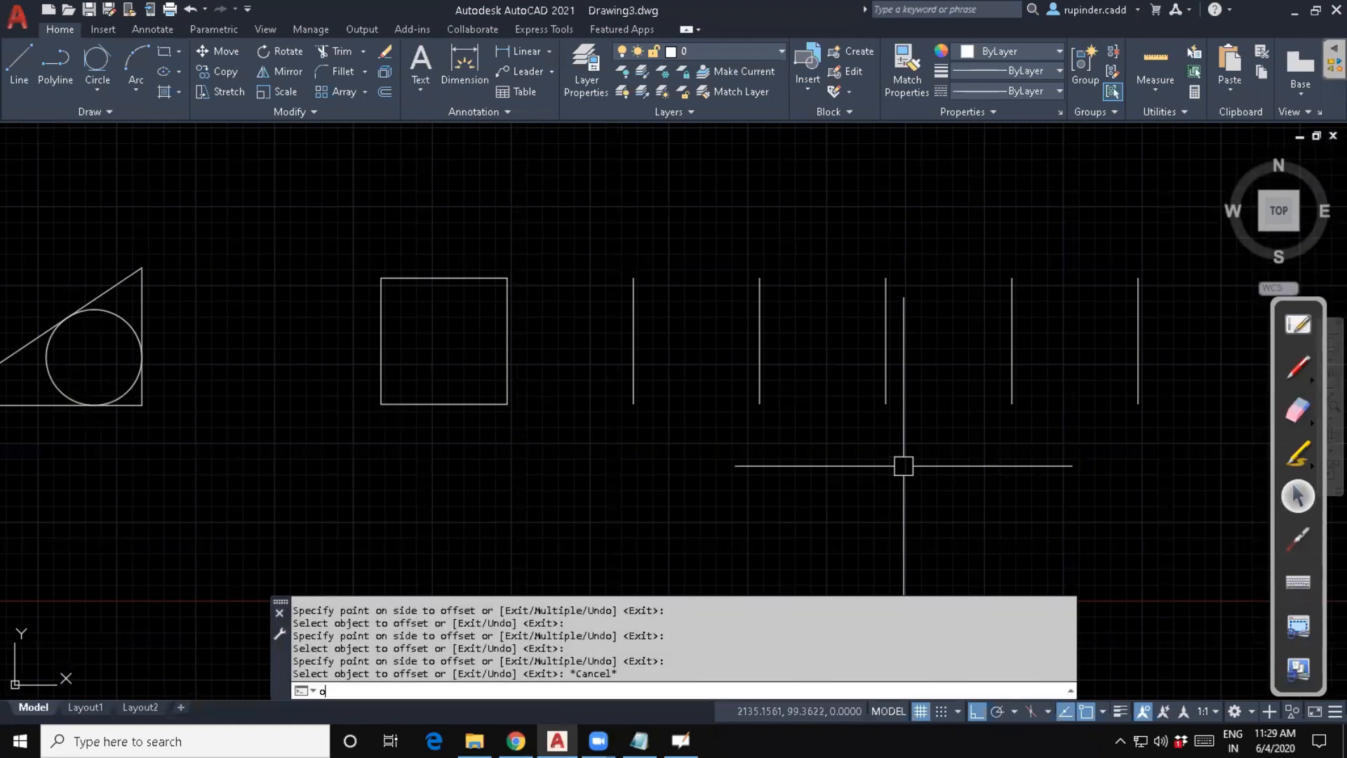
pyautogui.press('Return')
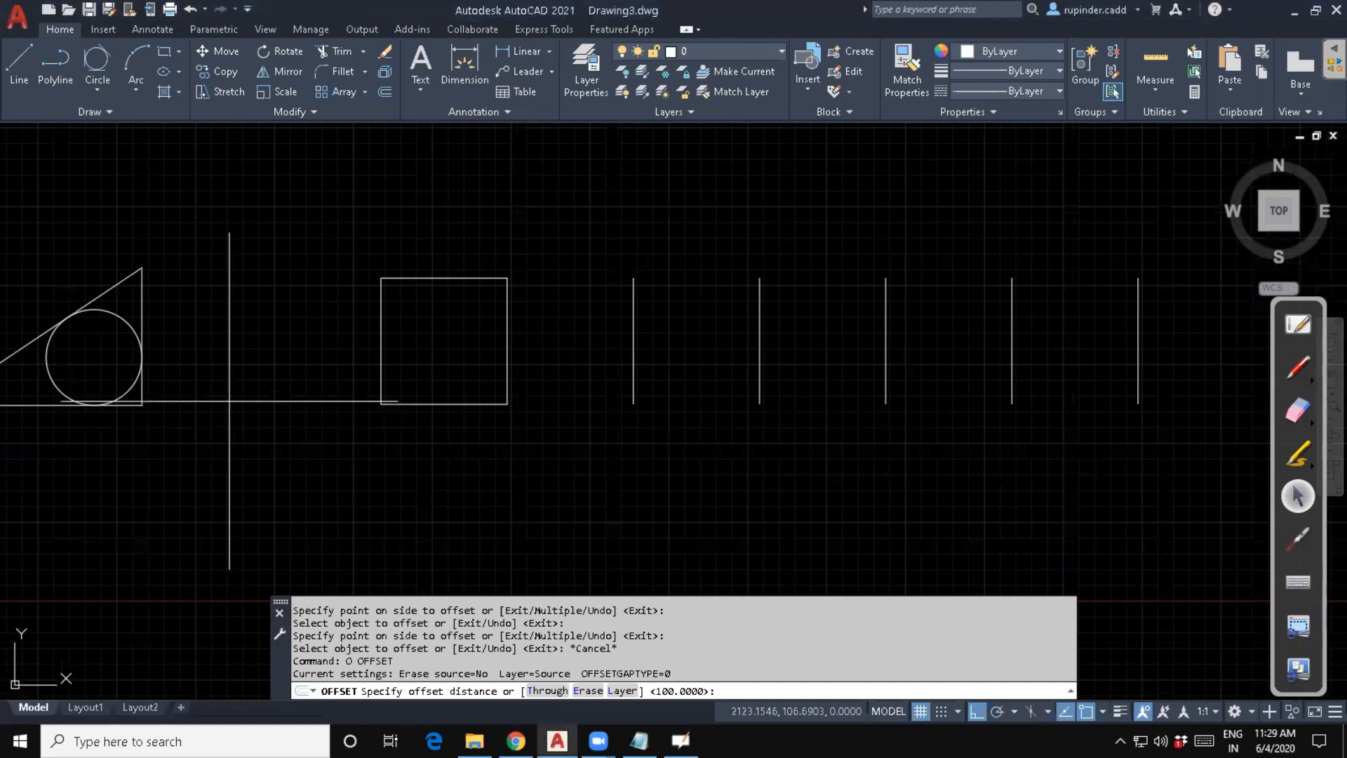
pyautogui.press('Escape')
pyautogui.press('Escape')
pyautogui.press('Escape')
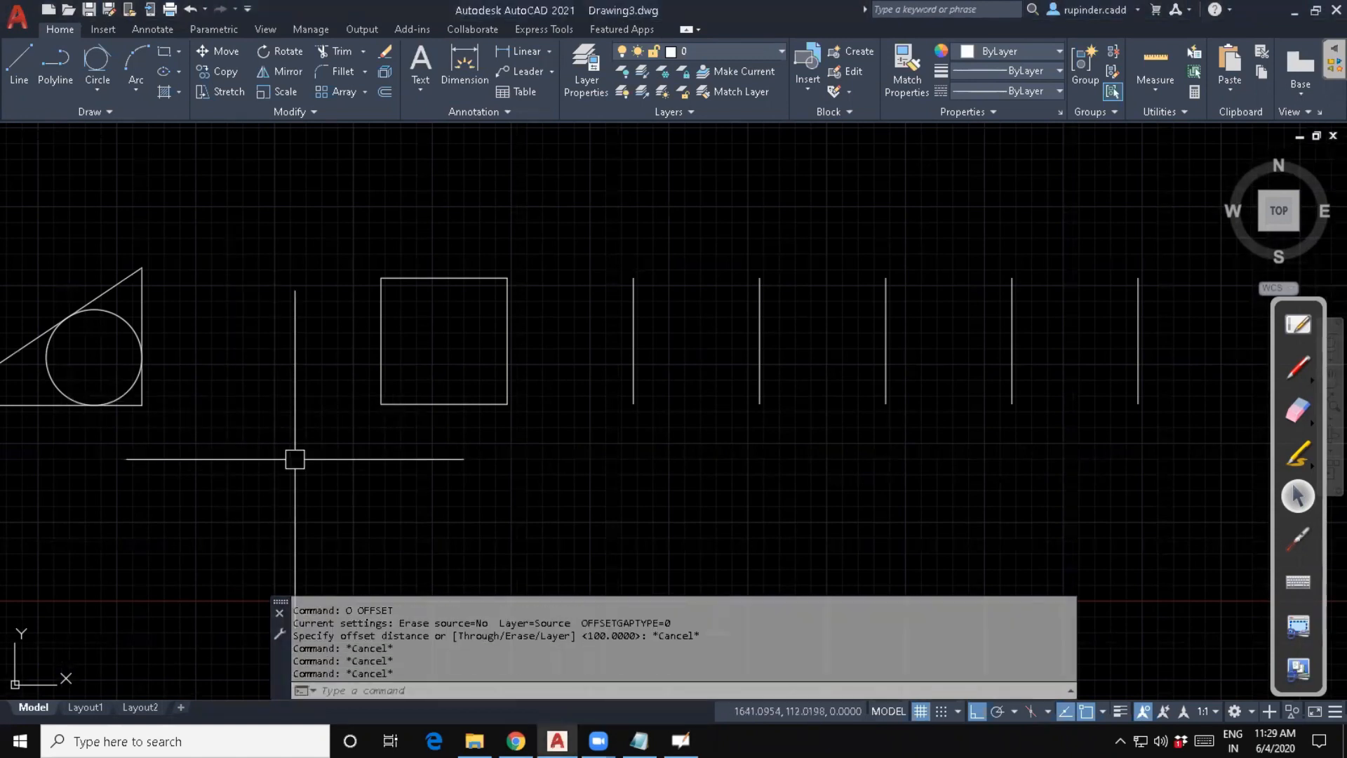
# Offset the square's left side 15 inward.
pyautogui.write('o')
pyautogui.press('Return')
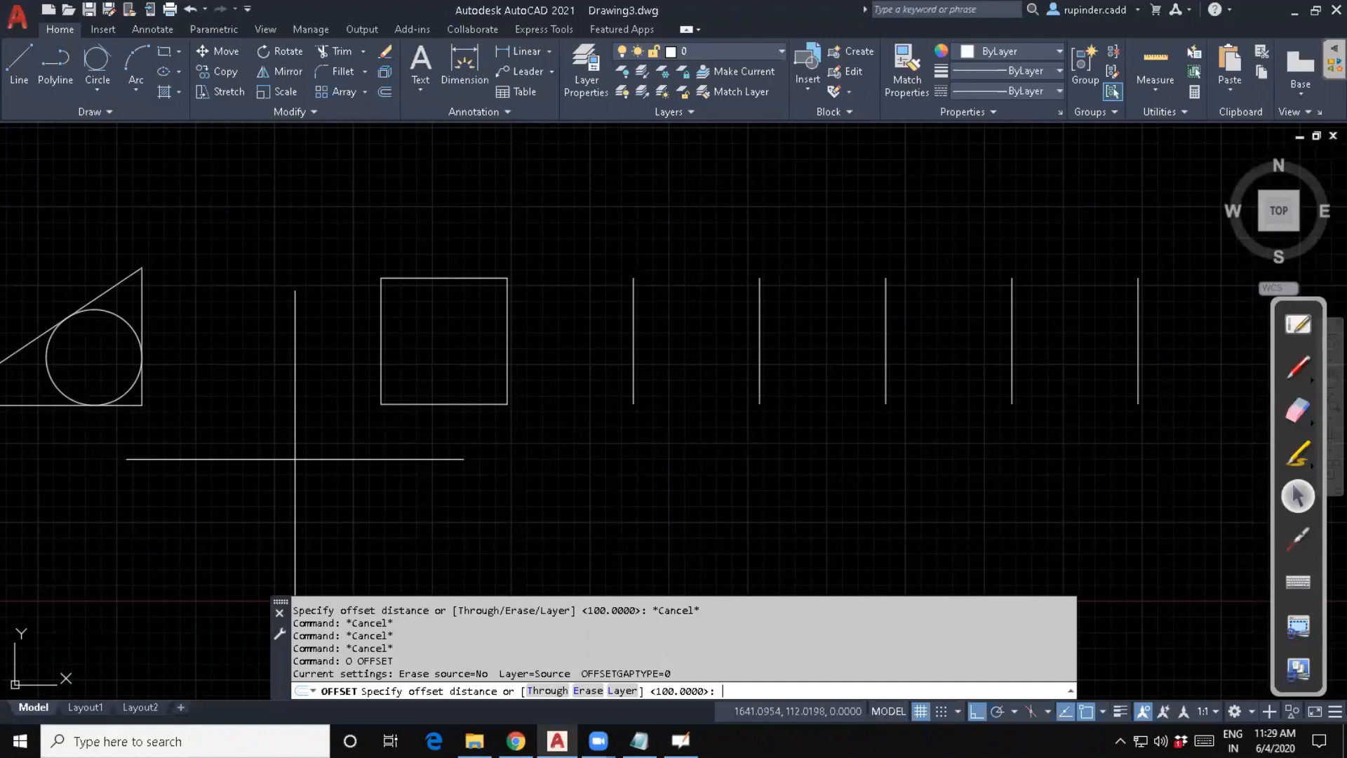
pyautogui.write('2')
pyautogui.press('BackSpace')
pyautogui.write('15')
pyautogui.press('Return')
pyautogui.scroll(2, 395, 343)
pyautogui.click(373, 342)
pyautogui.click(456, 372)
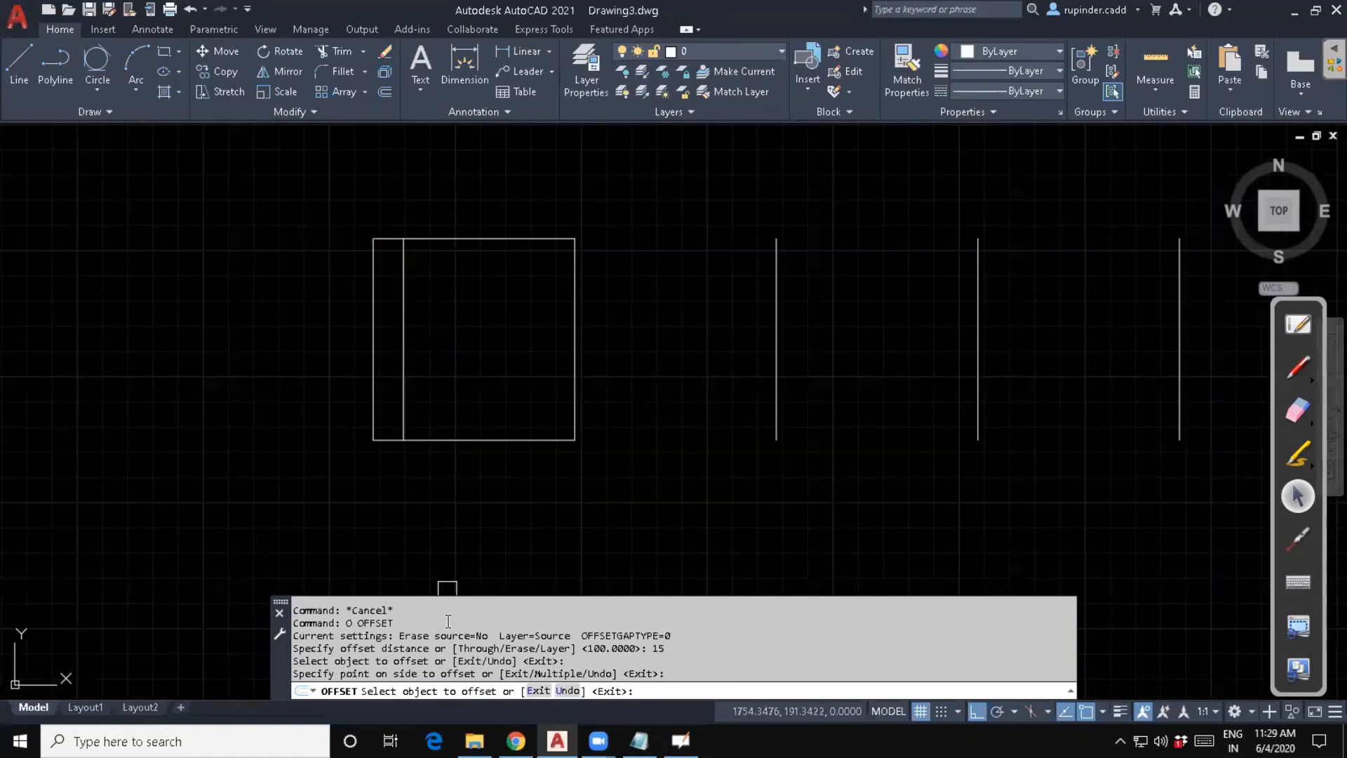
pyautogui.press('Return')
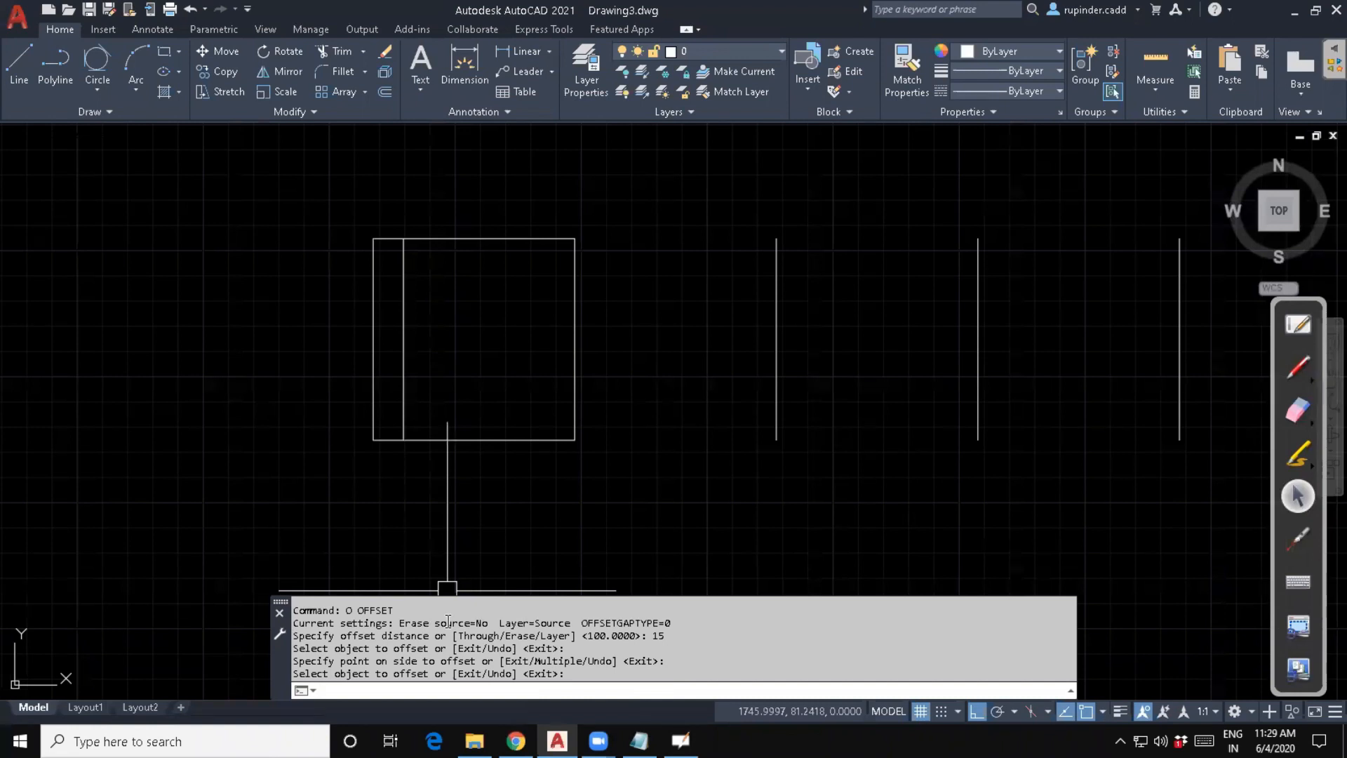
# Offset the inner vertical line another 20 to the right inside the square.
pyautogui.press('Return')
pyautogui.write('20')
pyautogui.press('Return')
pyautogui.click(404, 421)
pyautogui.click(453, 456)
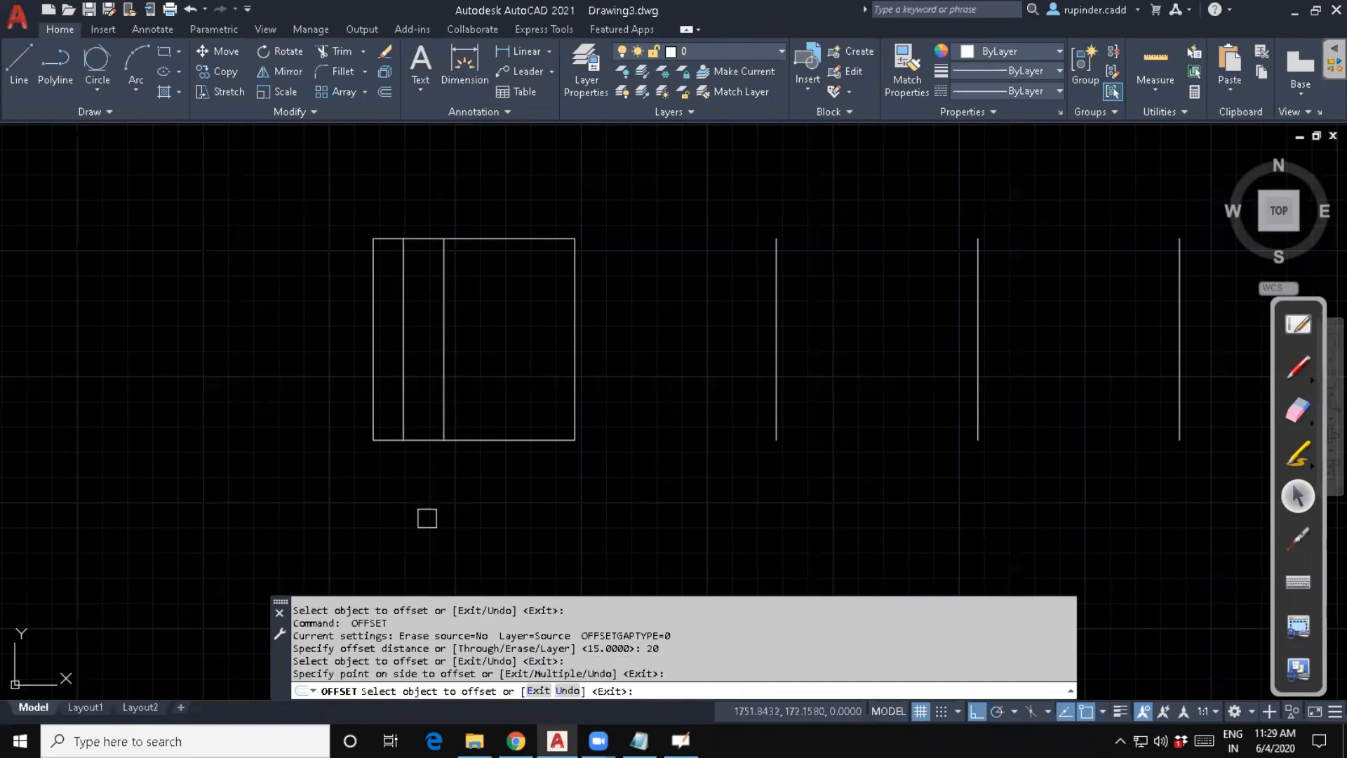
pyautogui.press('Return')
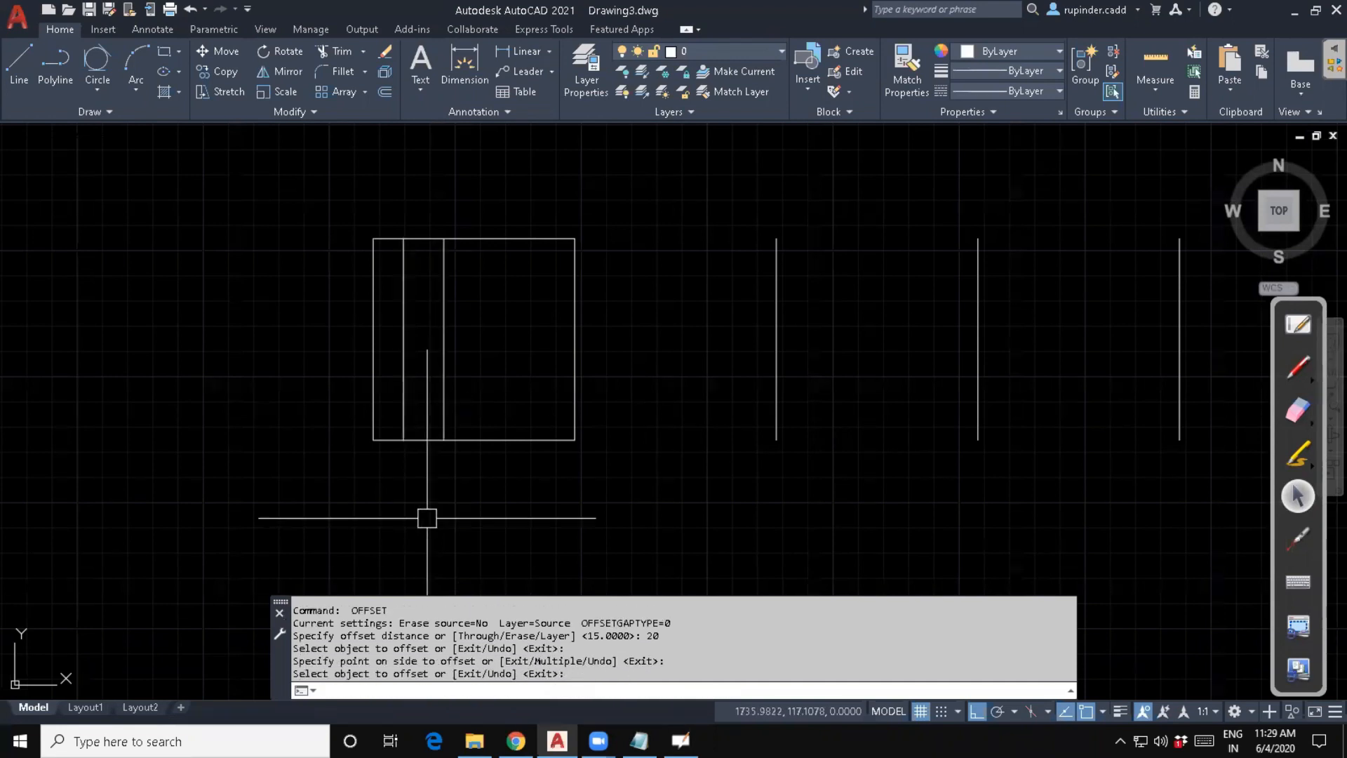
# Offset the square's base line 30 upward into the square.
pyautogui.press('Return')
pyautogui.write('3')
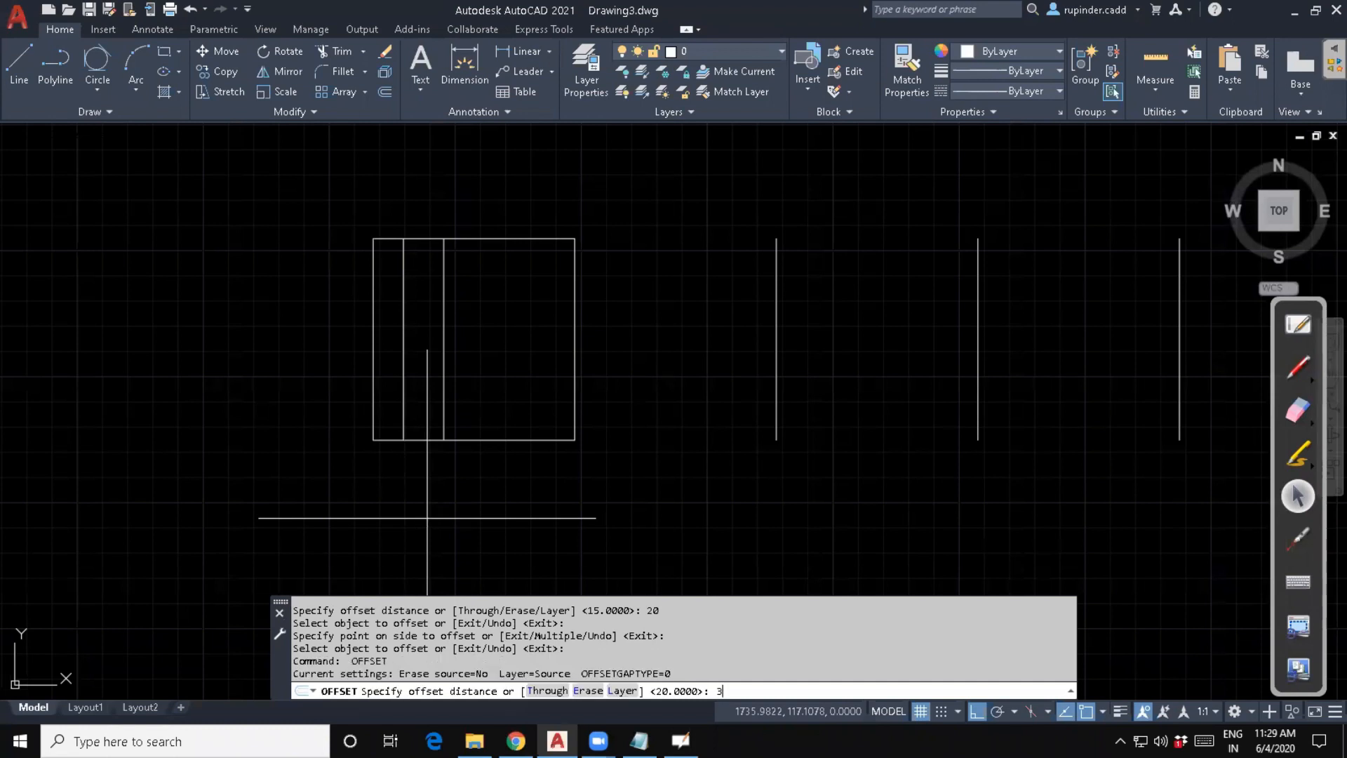
pyautogui.write('0')
pyautogui.press('Return')
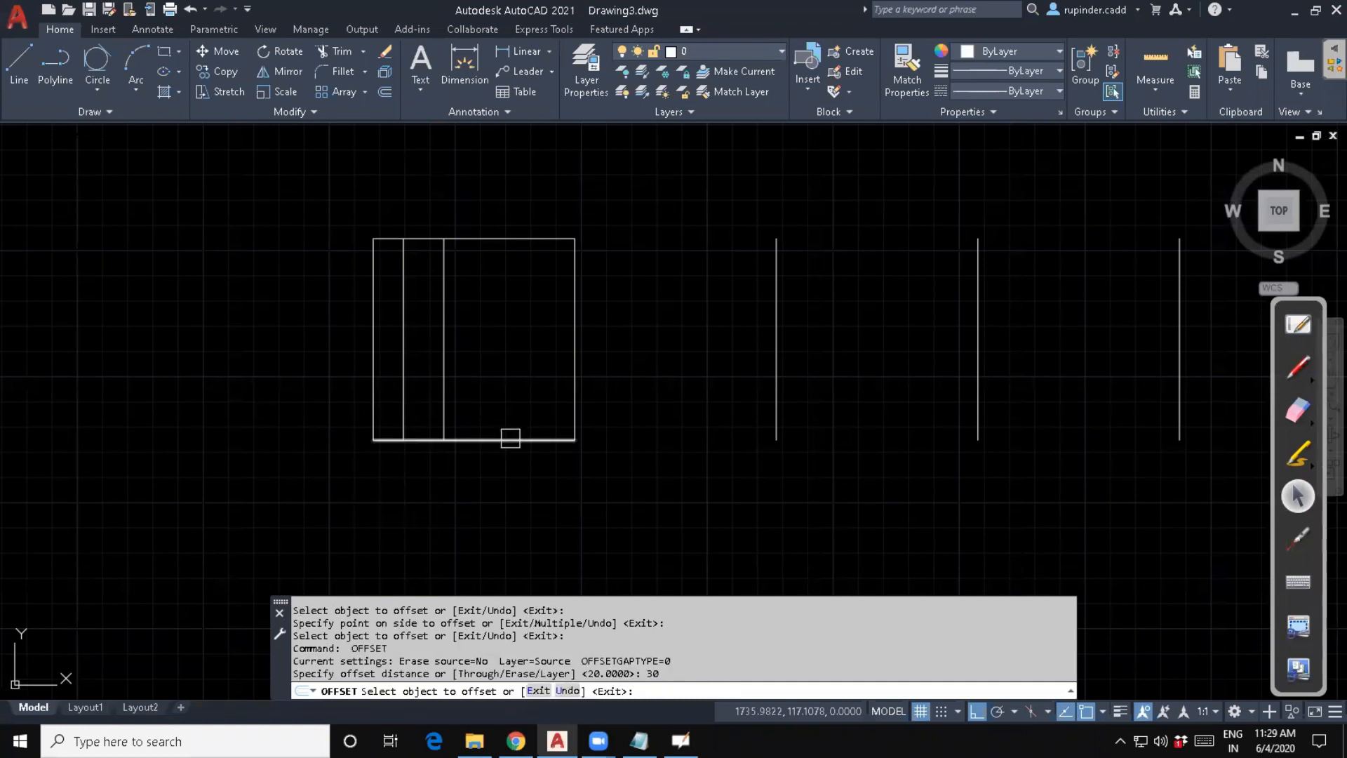
pyautogui.click(510, 438)
pyautogui.click(491, 414)
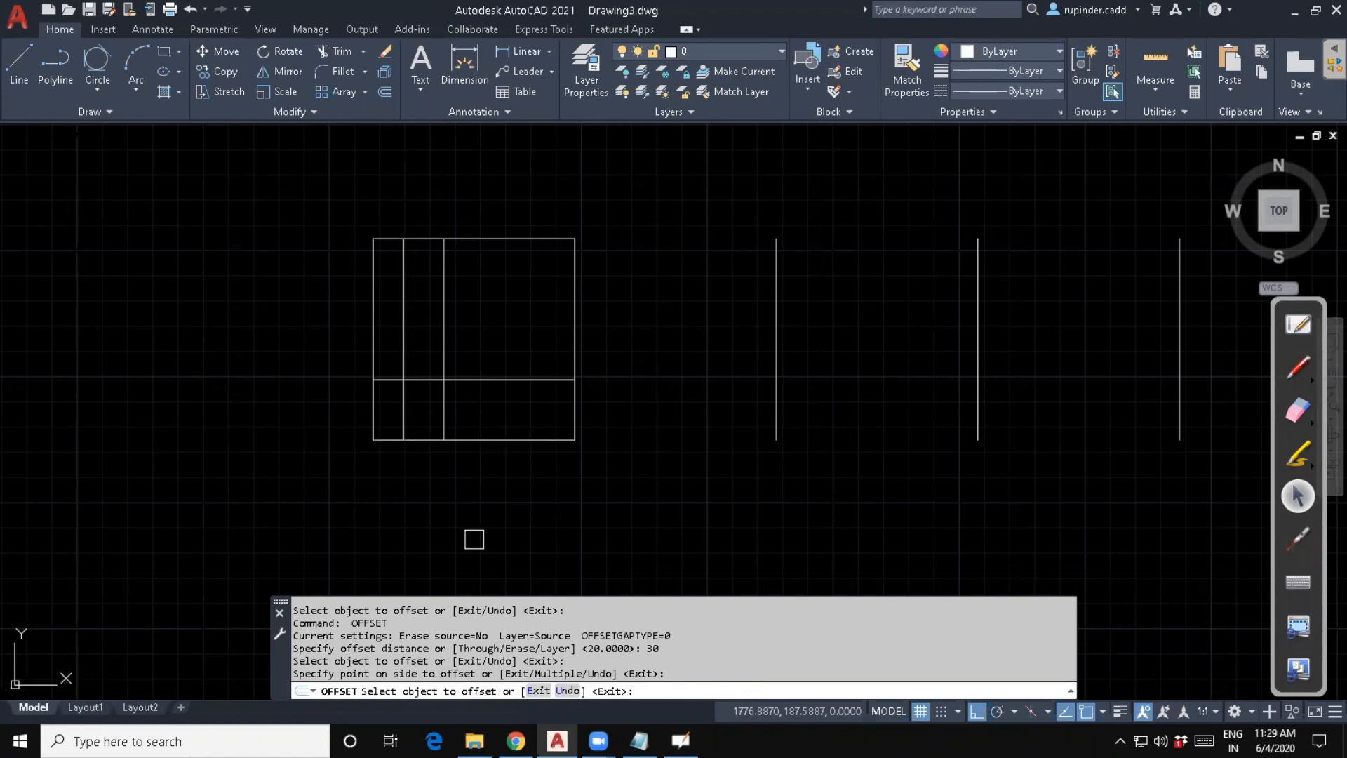
# Draw a two-point circle between the points where the two inner vertical lines cross the inner horizontal line.
pyautogui.press('Escape')
pyautogui.scroll(4, 406, 481)
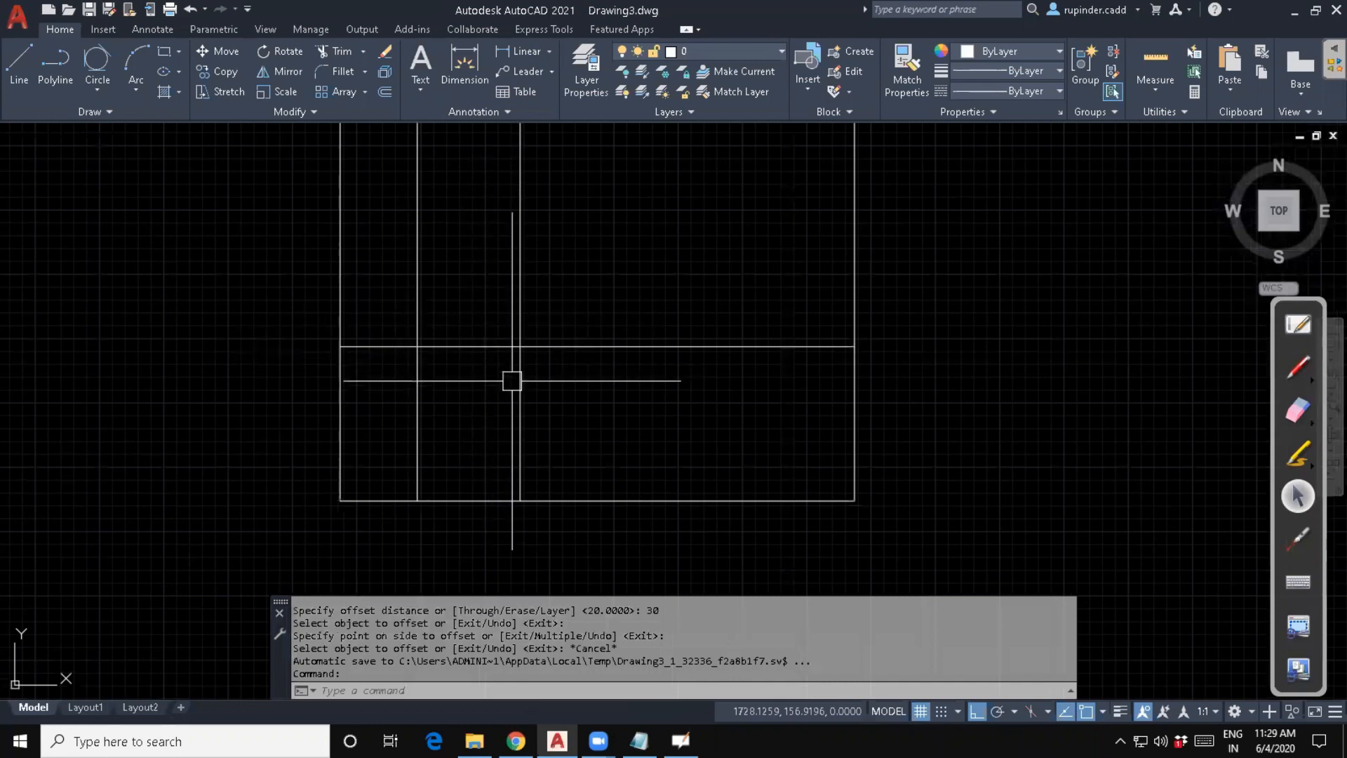
pyautogui.press('Escape')
pyautogui.press('Escape')
pyautogui.press('Escape')
pyautogui.press('Escape')
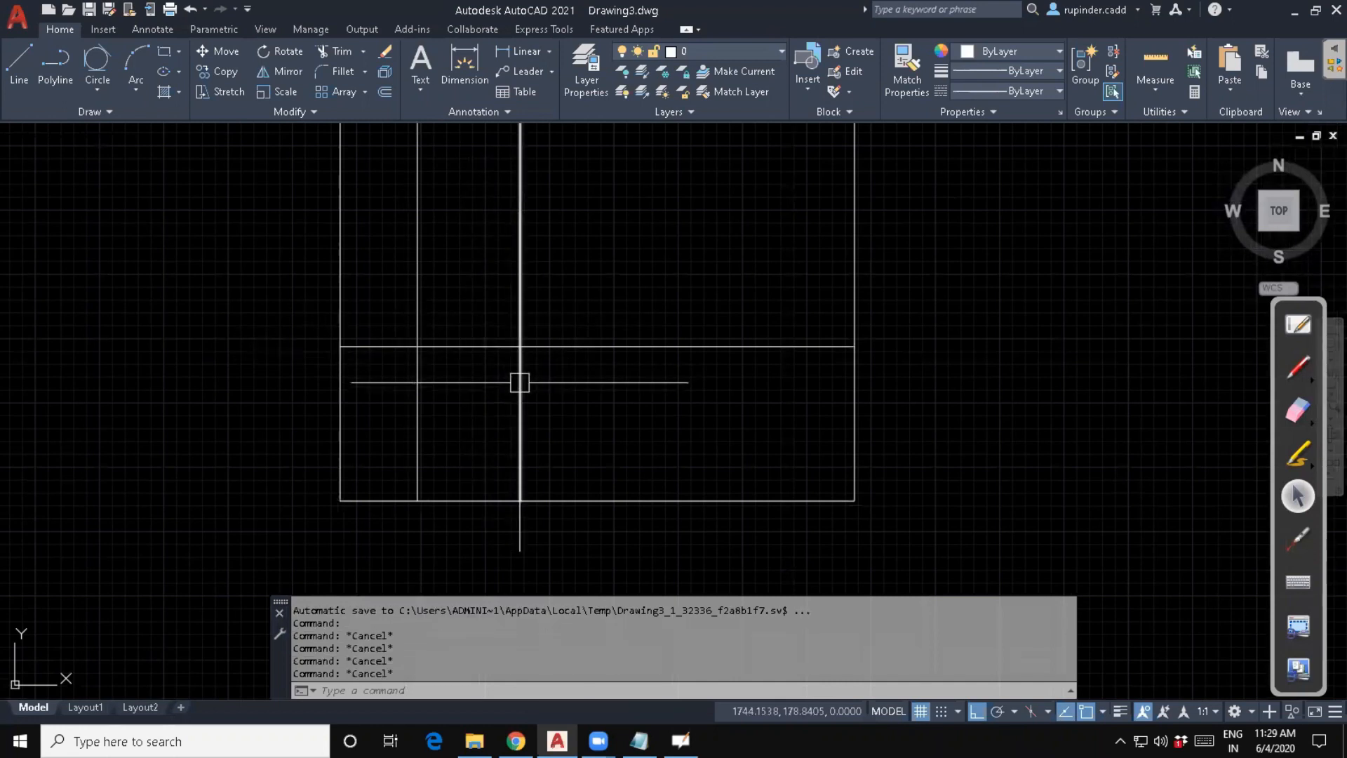
pyautogui.write('c')
pyautogui.press('Return')
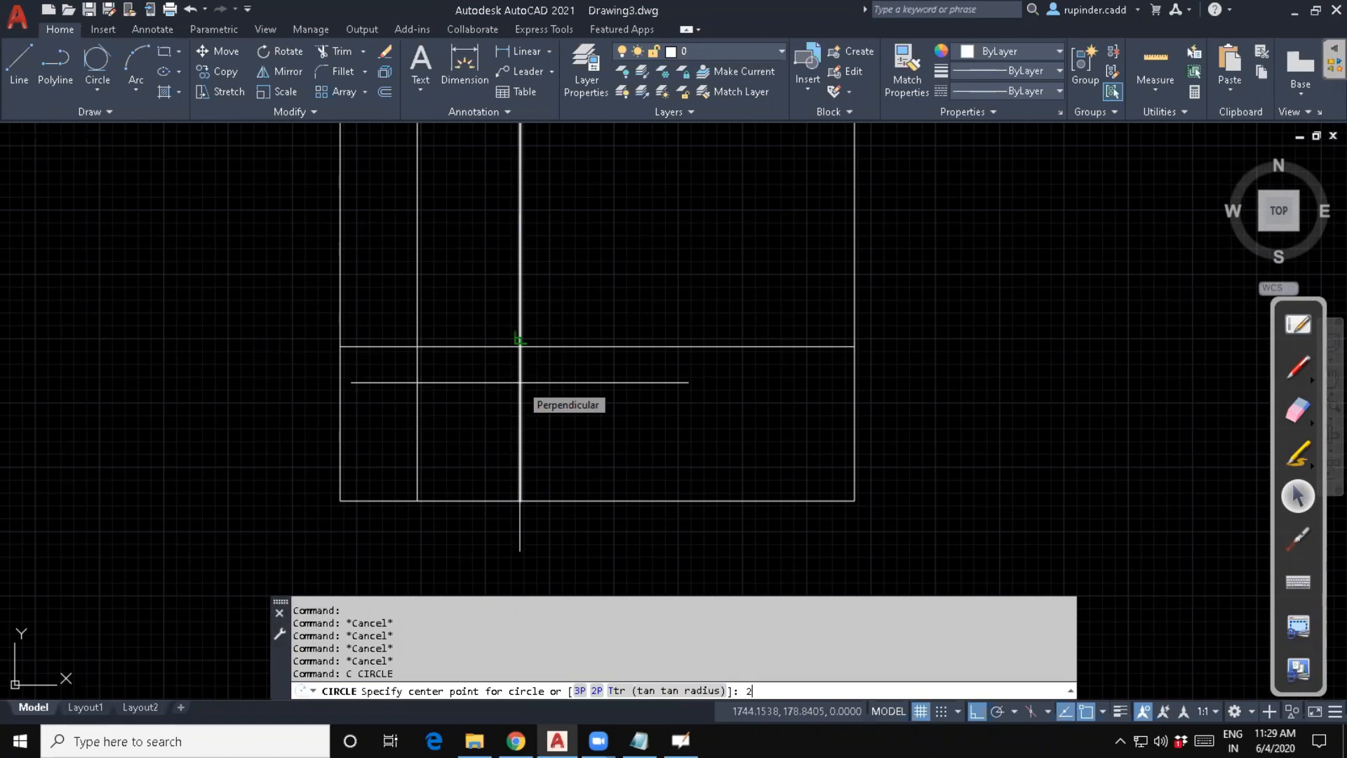
pyautogui.write('2p')
pyautogui.press('Return')
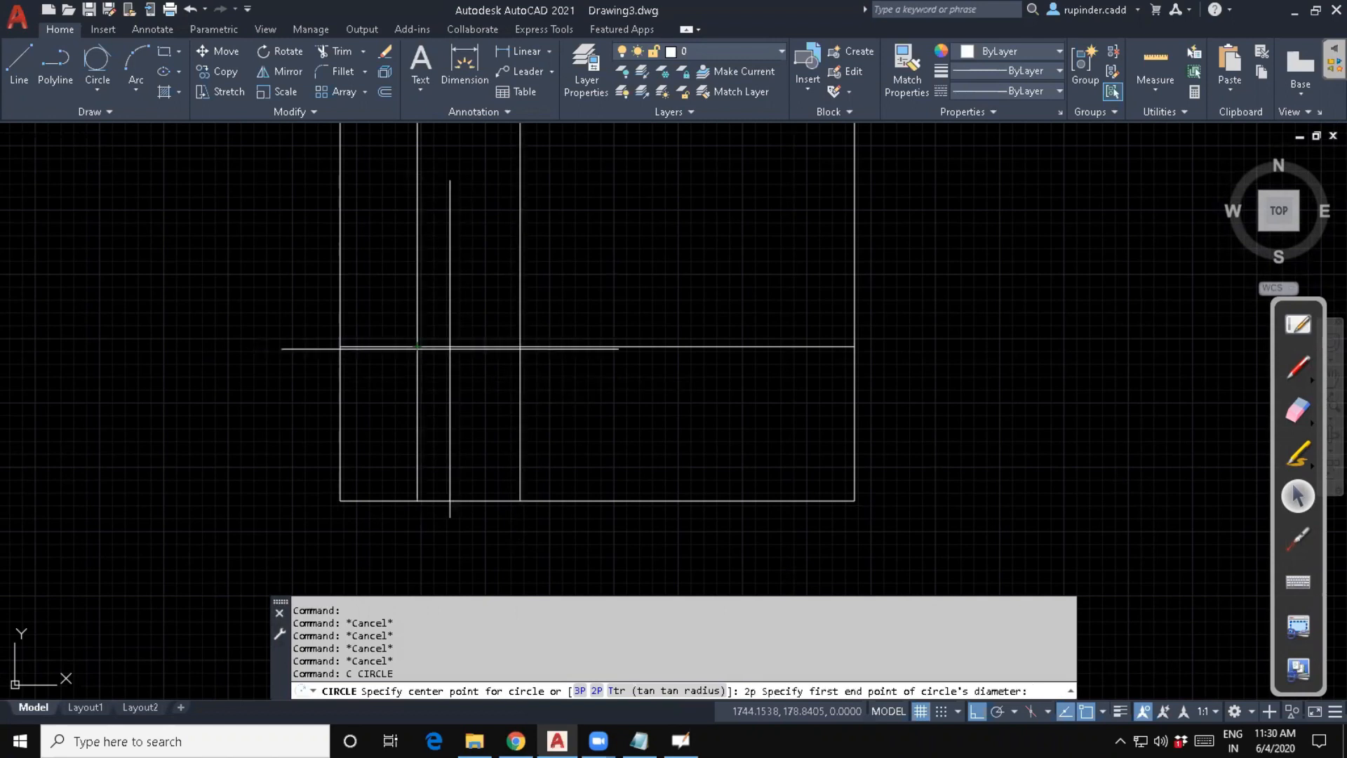
pyautogui.click(418, 346)
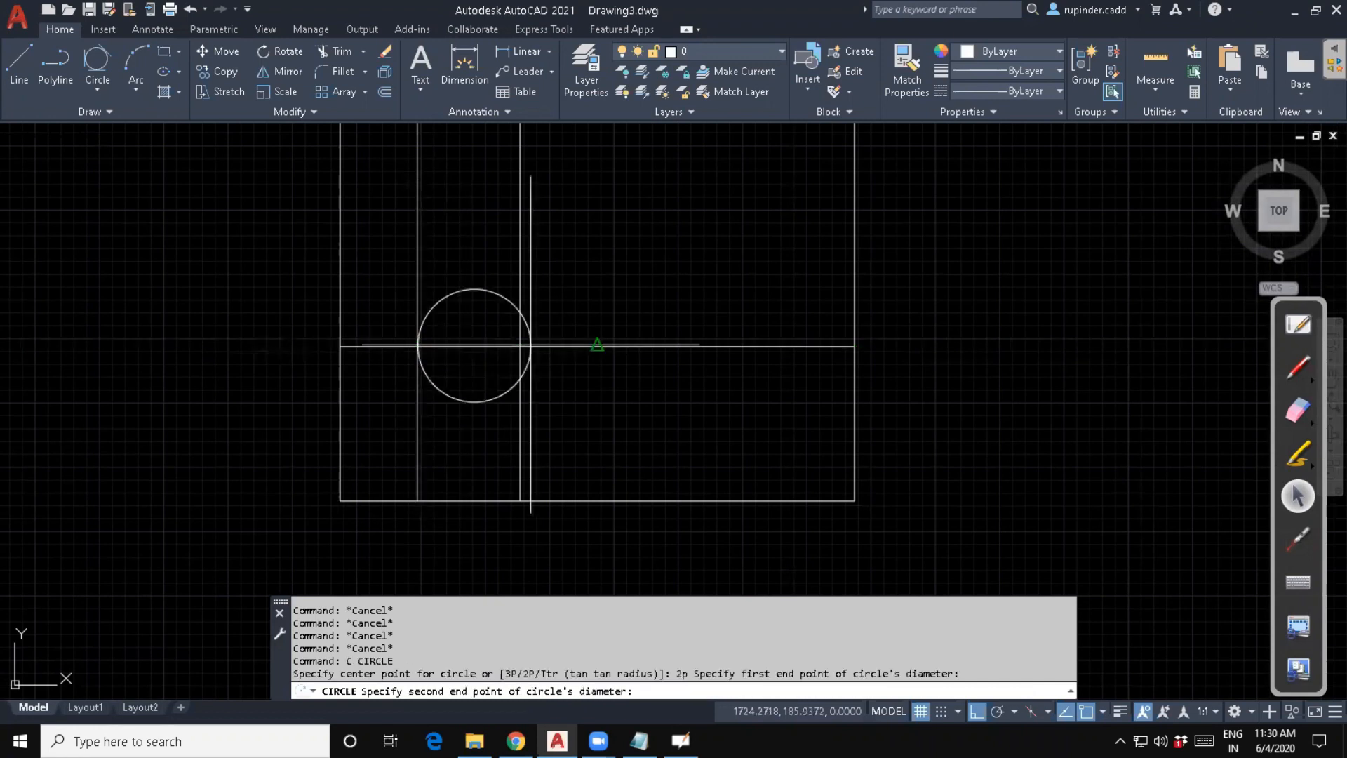
pyautogui.click(521, 346)
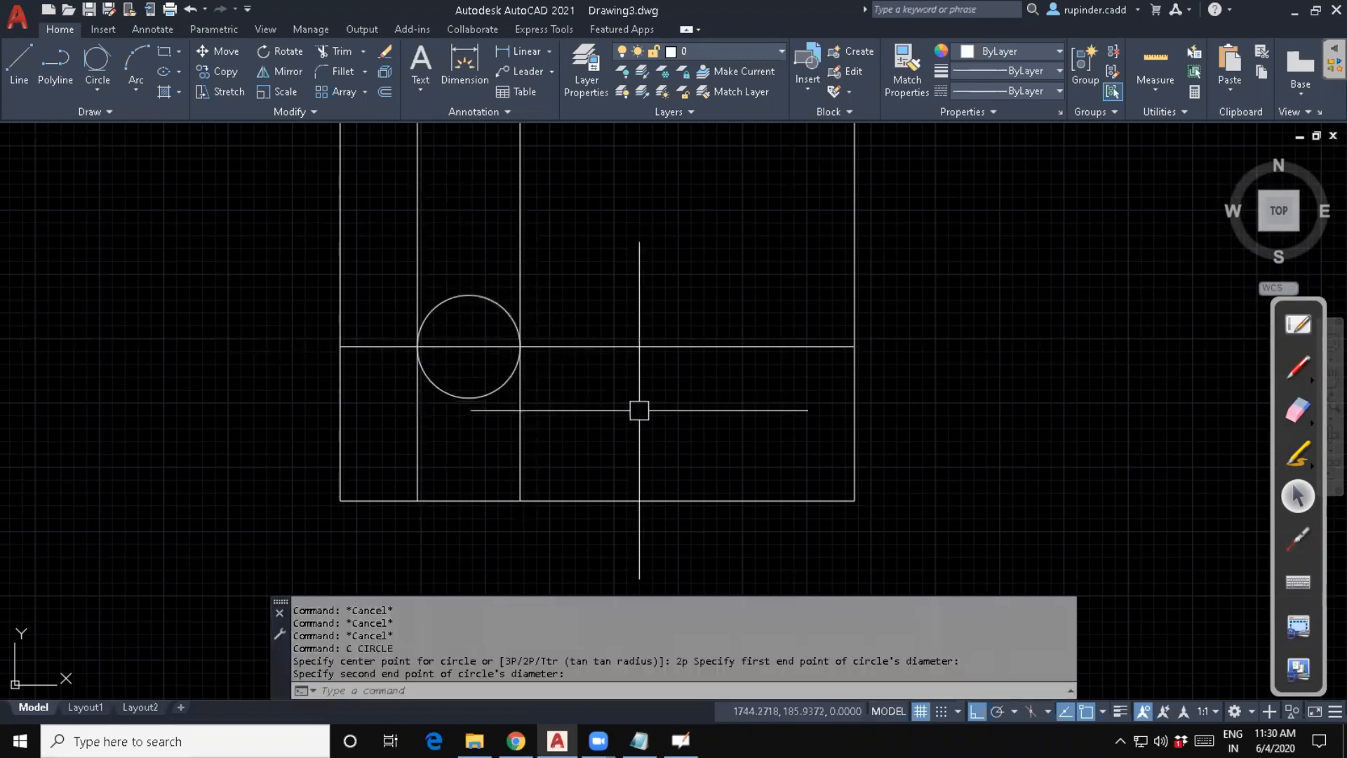
# Draw three separate horizontal lines of different lengths, one above another, in the empty area below the offset lines.
pyautogui.scroll(-3, 573, 398)
pyautogui.moveTo(746, 426)
pyautogui.mouseDown(button='middle')
pyautogui.moveTo(658, 430)
pyautogui.moveTo(625, 340)
pyautogui.mouseUp(button='middle')
pyautogui.scroll(-2, 625, 339)
pyautogui.moveTo(857, 460)
pyautogui.mouseDown(button='middle')
pyautogui.moveTo(647, 431)
pyautogui.moveTo(715, 447)
pyautogui.mouseUp(button='middle')
pyautogui.moveTo(754, 531)
pyautogui.mouseDown(button='middle')
pyautogui.moveTo(707, 451)
pyautogui.moveTo(707, 424)
pyautogui.mouseUp(button='middle')
pyautogui.press('Escape')
pyautogui.press('Escape')
pyautogui.write('l')
pyautogui.press('Return')
pyautogui.click(458, 414)
pyautogui.click(880, 414)
pyautogui.press('Escape')
pyautogui.press('Return')
pyautogui.click(330, 489)
pyautogui.click(962, 489)
pyautogui.press('Return')
pyautogui.press('Return')
pyautogui.click(420, 540)
pyautogui.click(840, 541)
pyautogui.press('Return')
# Draw four separate vertical lines crossing the three horizontal lines to form a grid with overhanging ends.
pyautogui.press('Return')
pyautogui.click(517, 224)
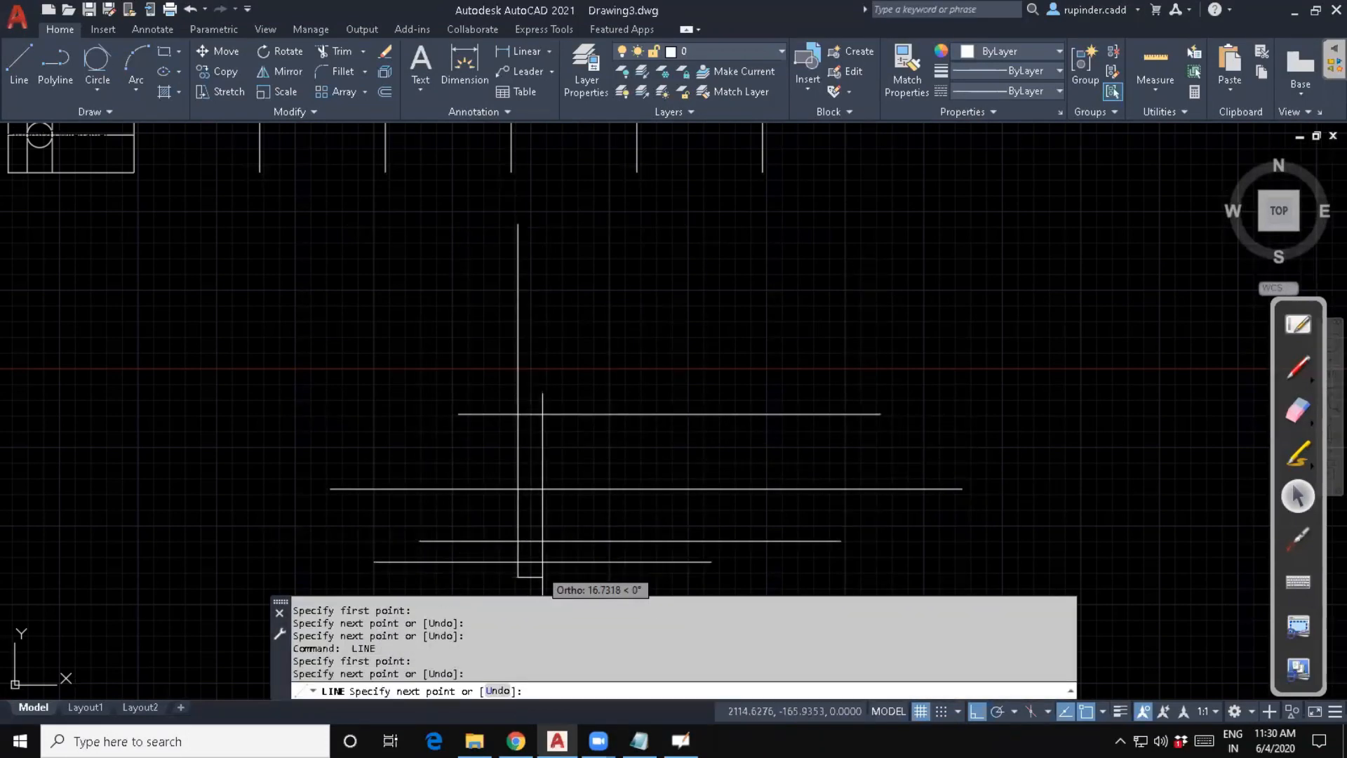
pyautogui.click(604, 577)
pyautogui.press('Return')
pyautogui.press('Return')
pyautogui.click(701, 349)
pyautogui.click(725, 564)
pyautogui.press('Return')
pyautogui.press('Return')
pyautogui.click(781, 330)
pyautogui.click(780, 577)
pyautogui.press('Escape')
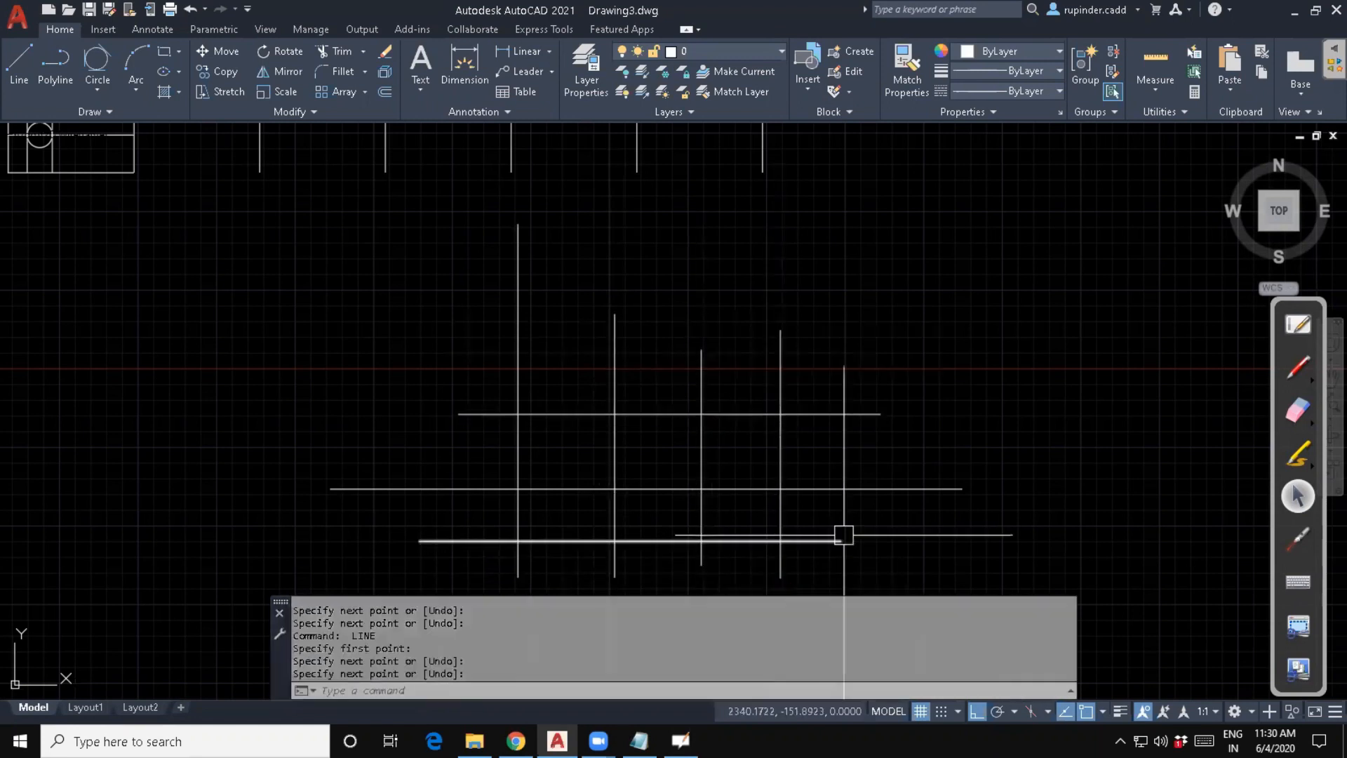
# Switch to Notepad, highlight the "Trim -Tr" entry in the Modify Toolbar list, and return to AutoCAD.
pyautogui.moveTo(844, 536); pyautogui.dragTo(847, 395, button='middle')
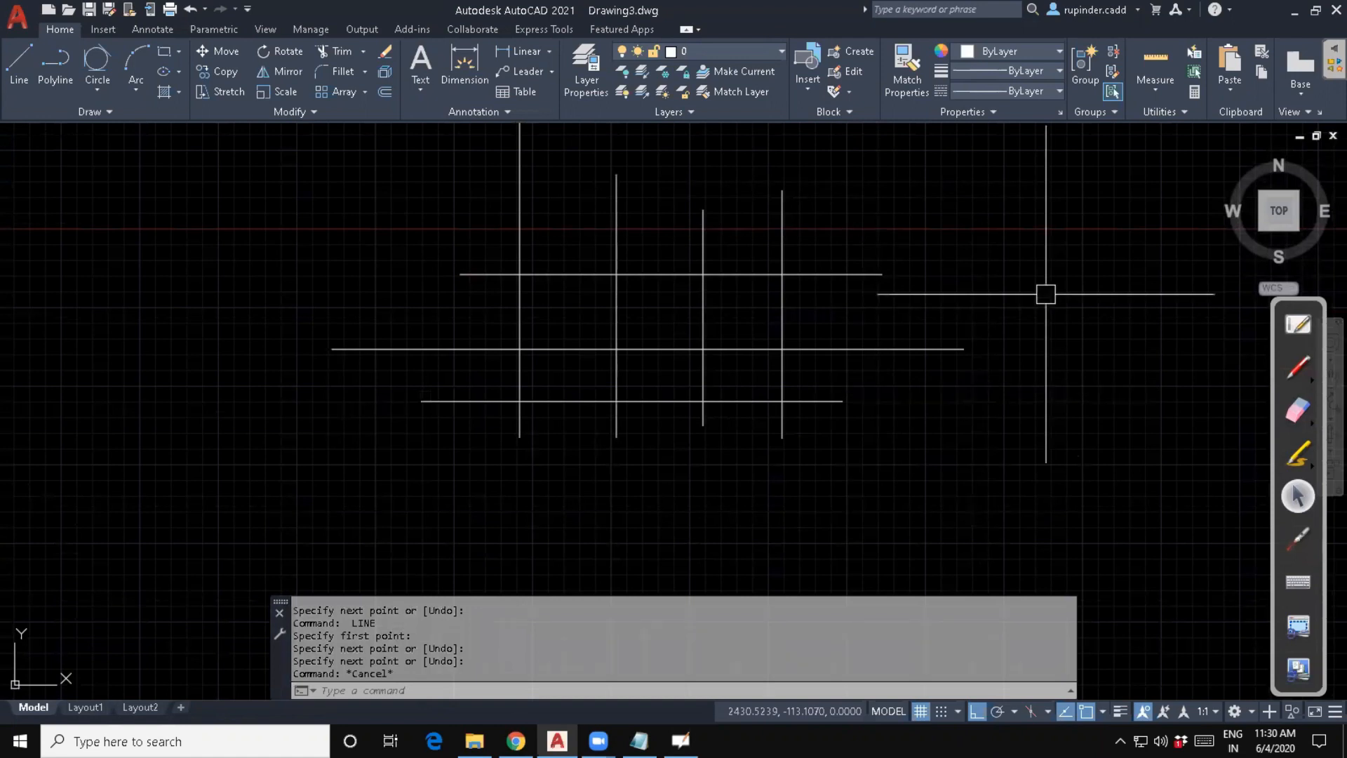
pyautogui.click(639, 741)
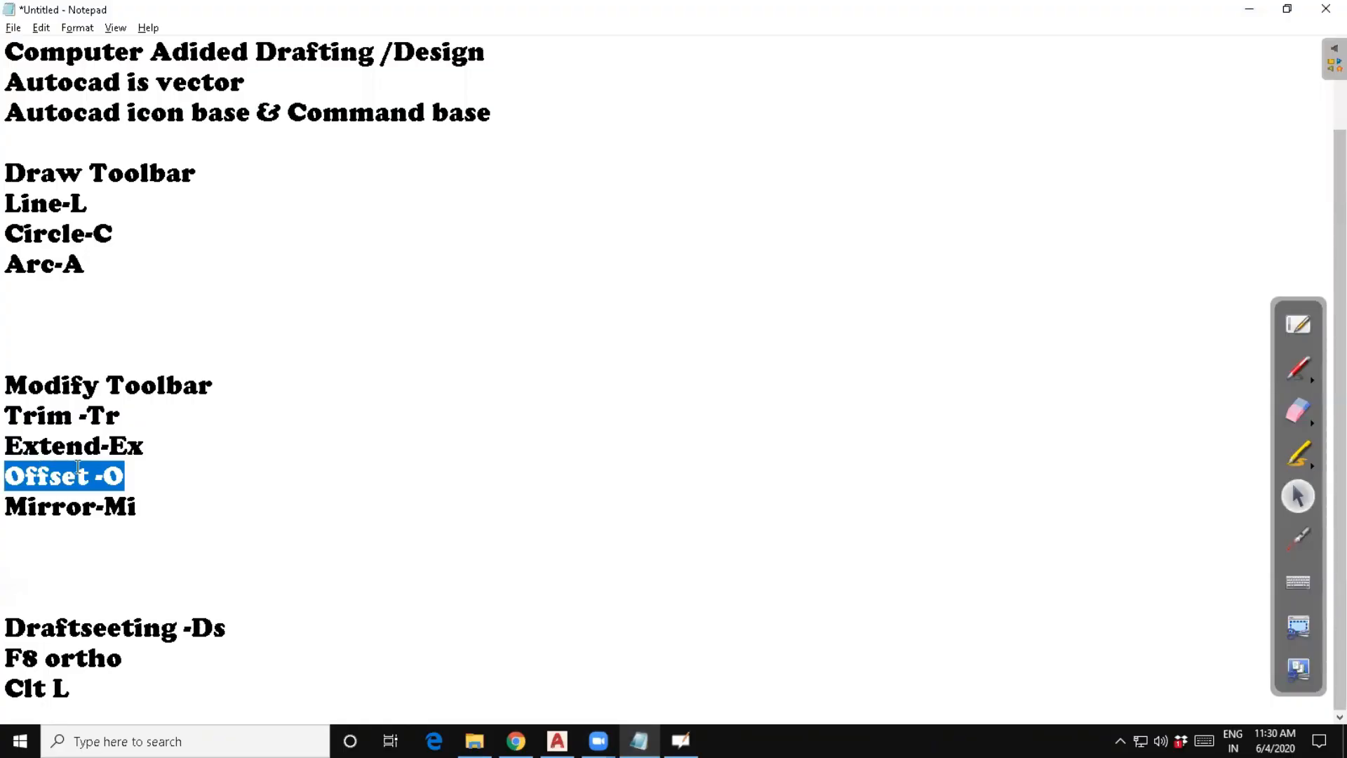
pyautogui.moveTo(122, 409); pyautogui.dragTo(8, 429)
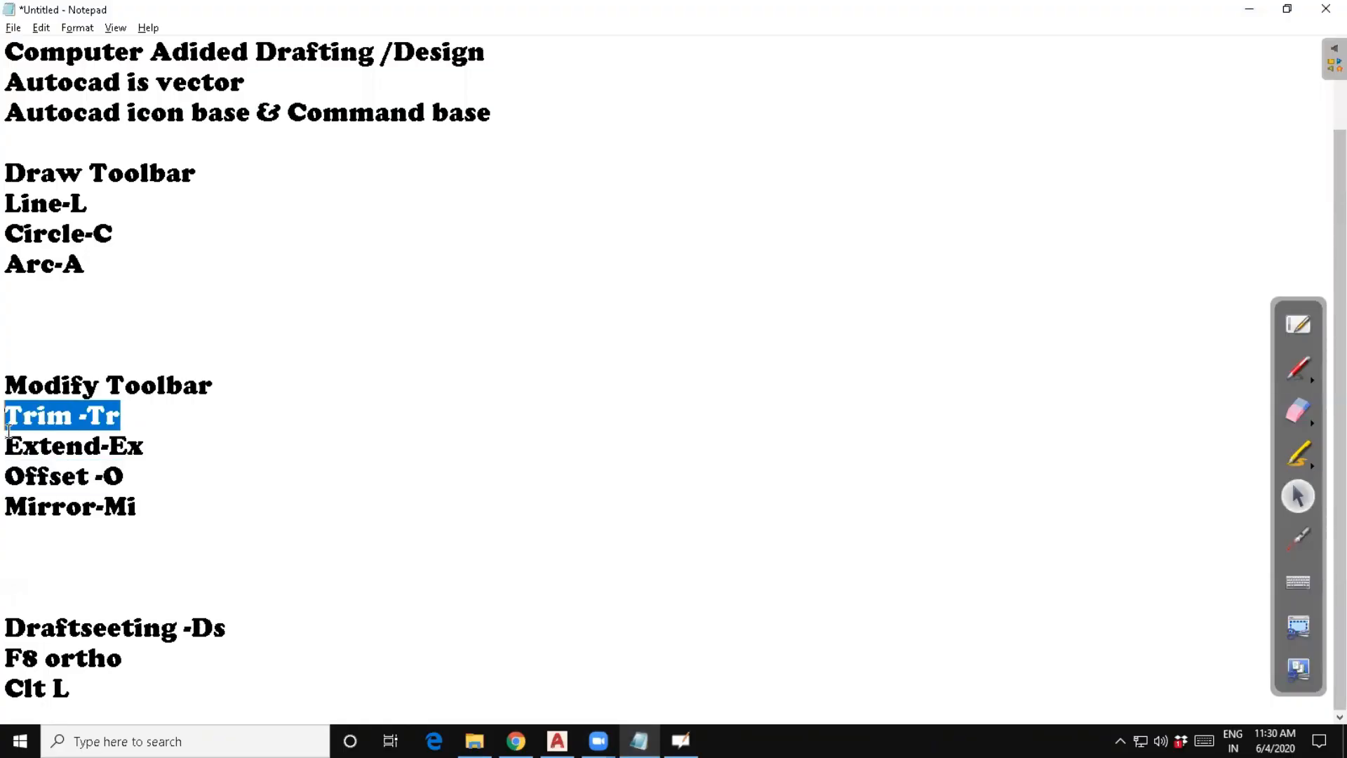
pyautogui.click(1268, 8)
# Trim all line ends that overhang the grid, using all objects as cutting edges, leaving a clean three-by-two rectangle grid.
pyautogui.press('Escape')
pyautogui.press('Escape')
pyautogui.press('Escape')
pyautogui.write('t')
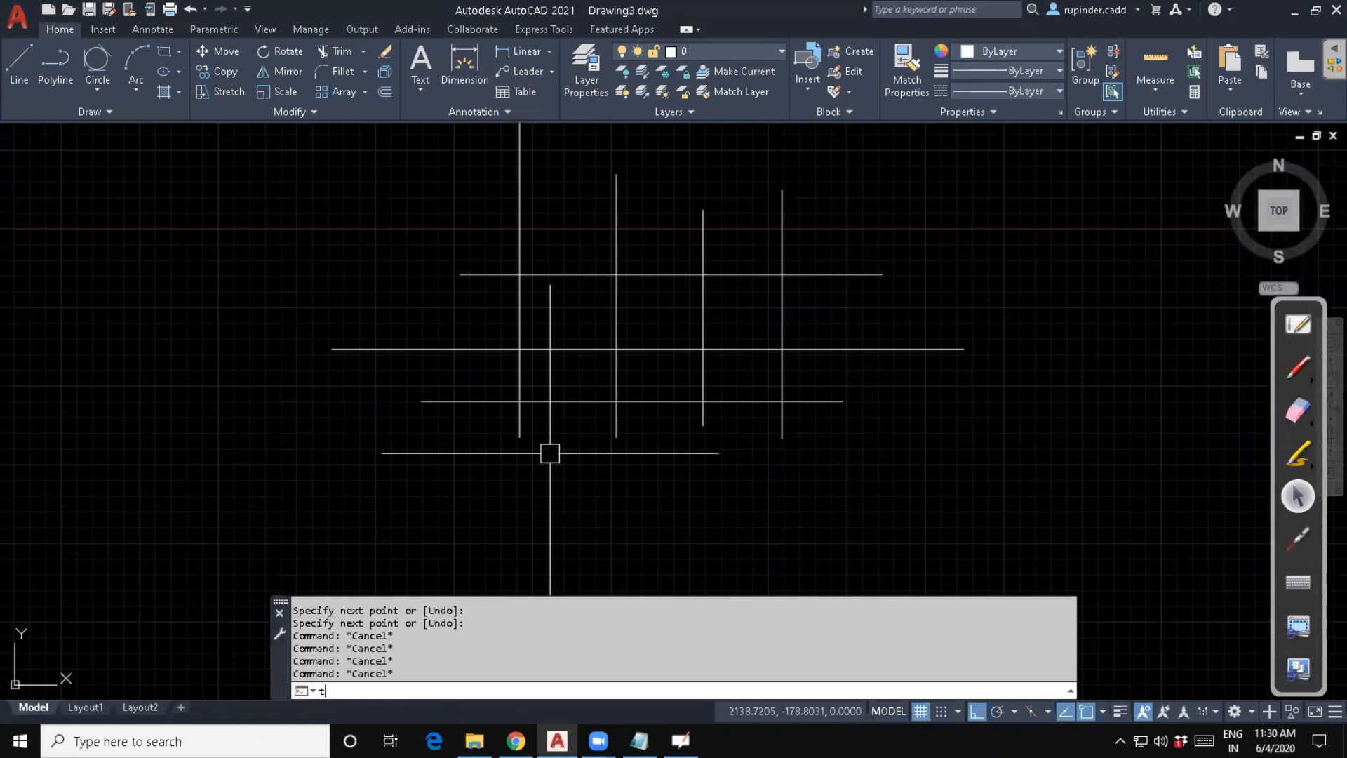
pyautogui.write('r')
pyautogui.press('Return')
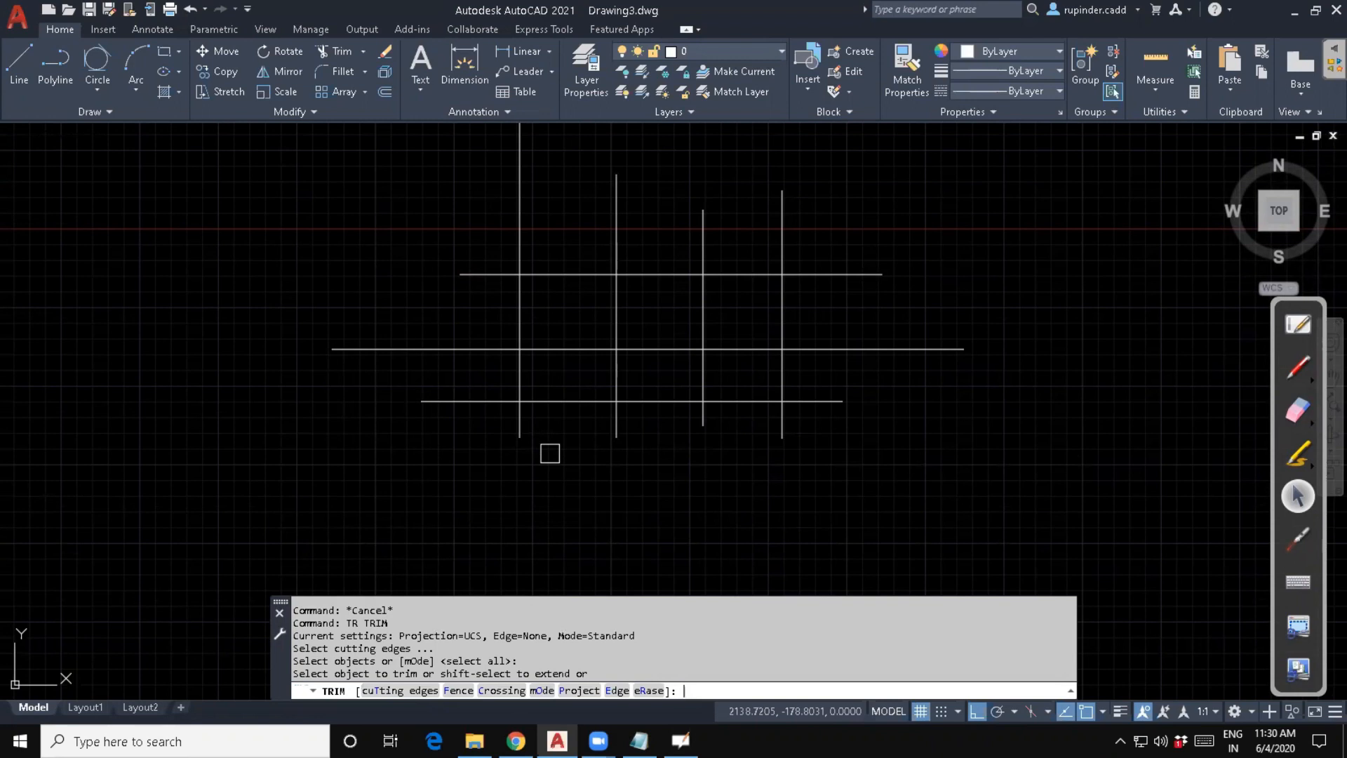
pyautogui.click(846, 350)
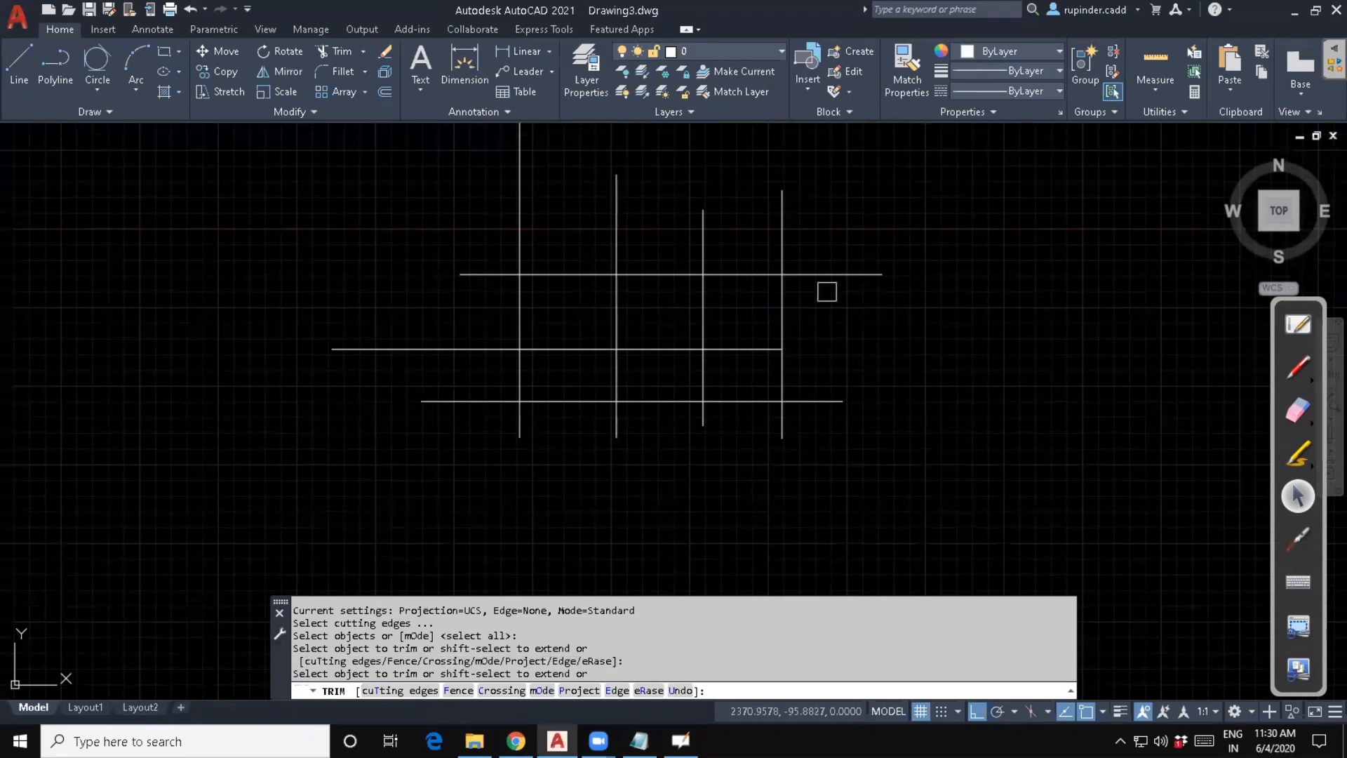
pyautogui.click(783, 247)
pyautogui.click(705, 239)
pyautogui.click(692, 422)
pyautogui.click(719, 420)
pyautogui.click(626, 426)
pyautogui.click(626, 426)
pyautogui.click(556, 424)
pyautogui.click(520, 425)
pyautogui.click(491, 402)
pyautogui.click(480, 350)
pyautogui.click(482, 275)
pyautogui.click(520, 235)
pyautogui.click(617, 236)
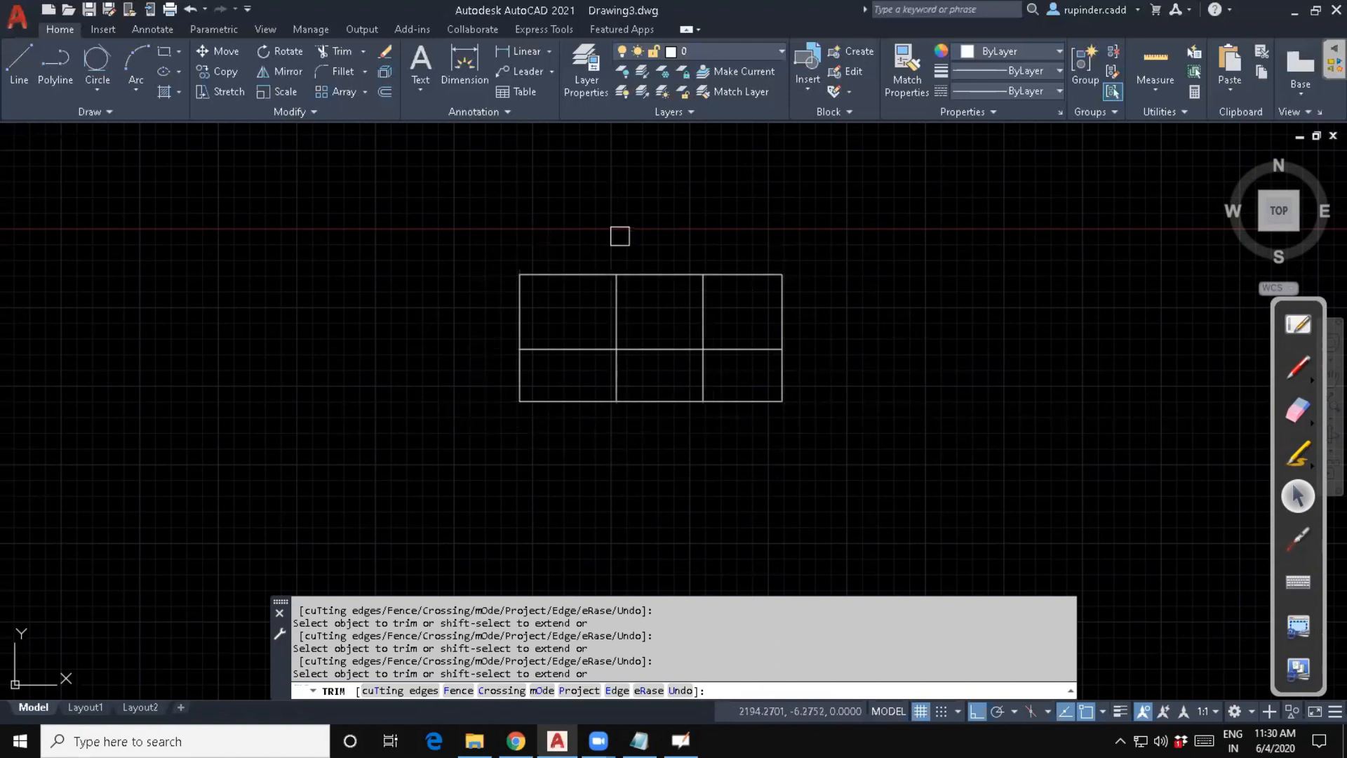
# Trim away the grid's right-hand column of segments, and try to trim the short isolated vertical piece beside it.
pyautogui.click(760, 275)
pyautogui.click(782, 289)
pyautogui.click(746, 350)
pyautogui.doubleClick(785, 372)
pyautogui.click(750, 397)
pyautogui.click(776, 374)
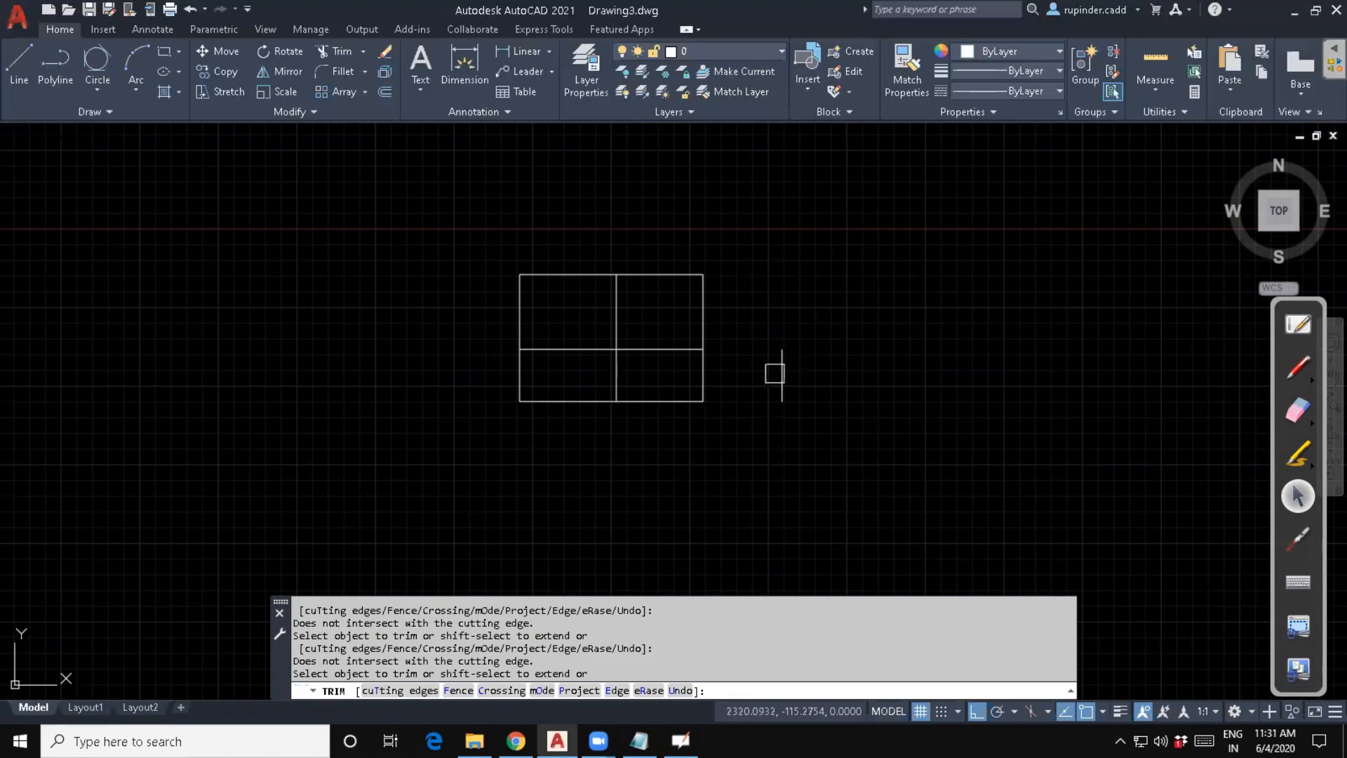
# Trim the segments of the next grid column and the upper part of the vertical line bordering the remaining cells.
pyautogui.click(677, 397)
pyautogui.click(693, 384)
pyautogui.doubleClick(670, 360)
pyautogui.click(659, 344)
pyautogui.click(706, 321)
pyautogui.click(705, 316)
pyautogui.click(669, 276)
pyautogui.click(622, 301)
pyautogui.click(622, 351)
pyautogui.click(623, 368)
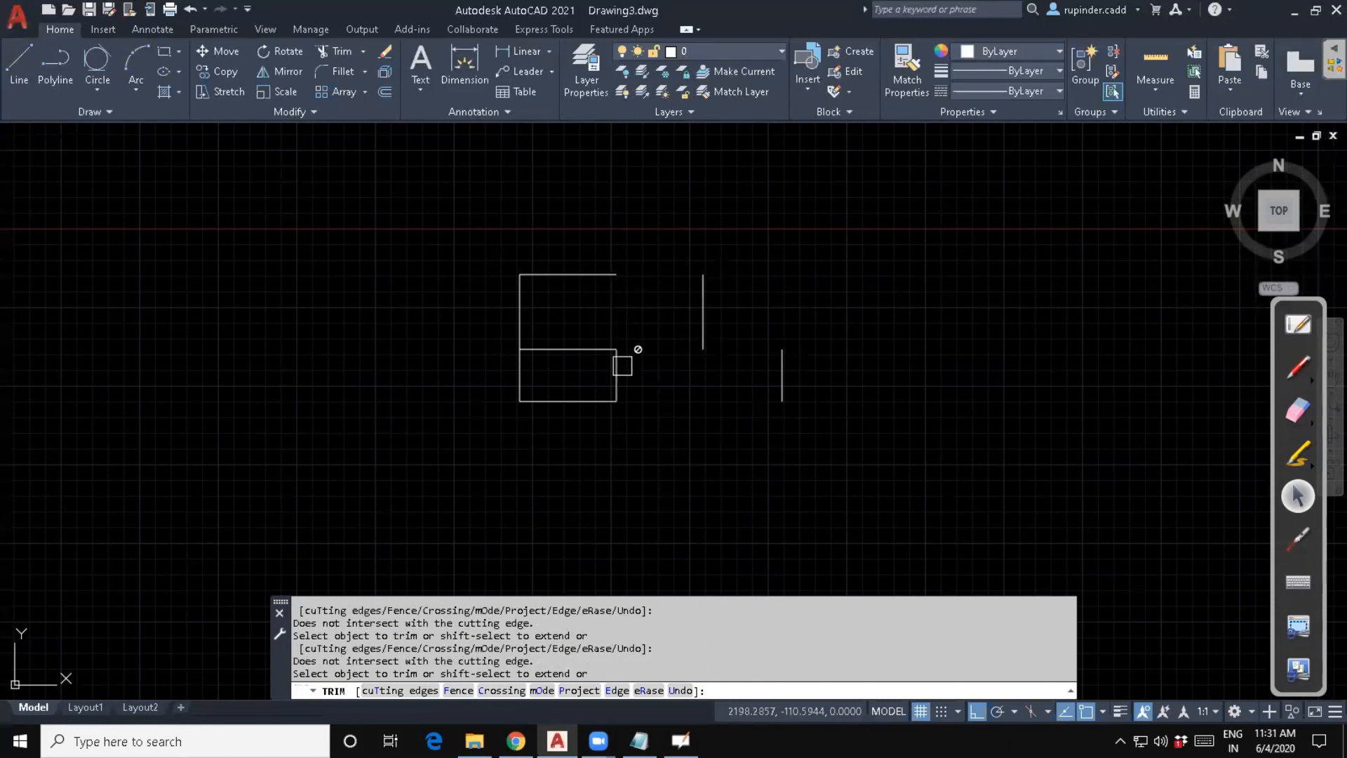
# Trim the left side of the upper cell, try to trim its isolated top line, and end the Trim command.
pyautogui.click(521, 317)
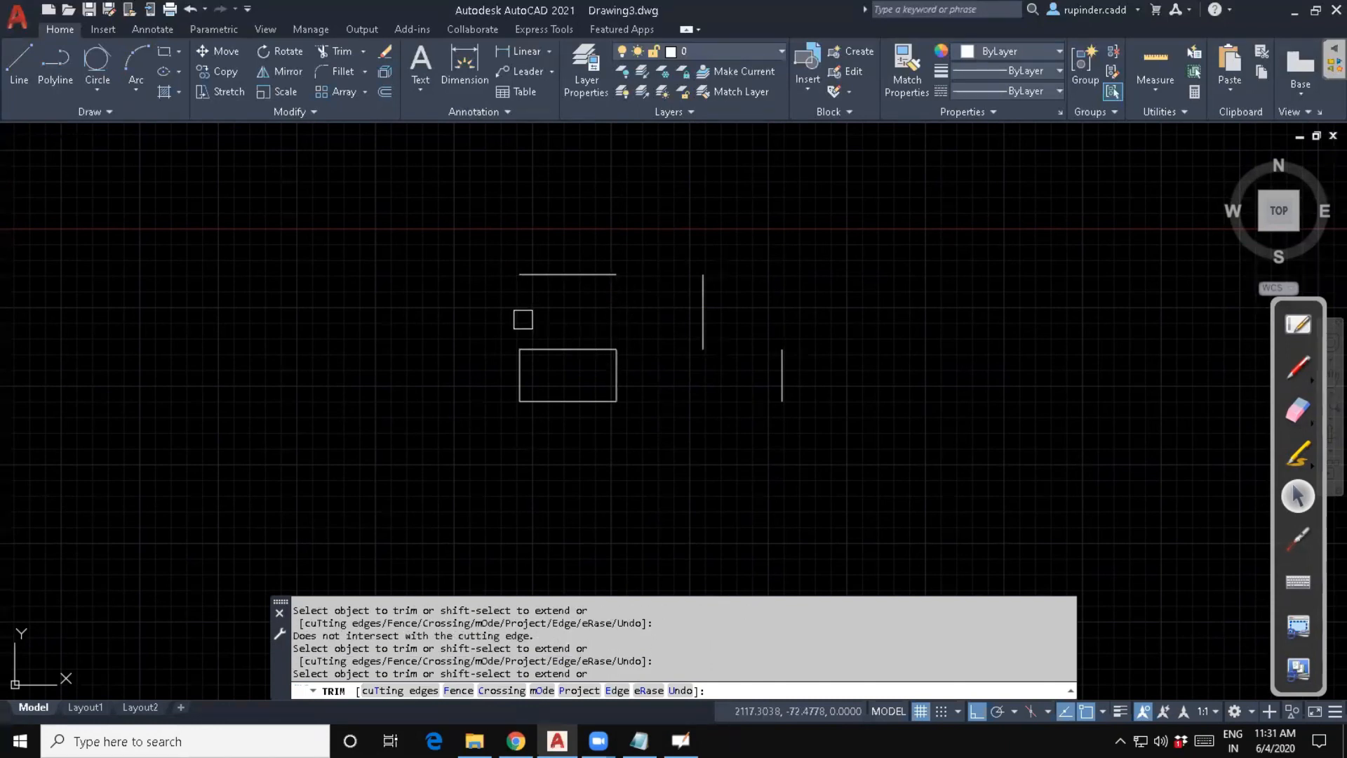
pyautogui.click(550, 275)
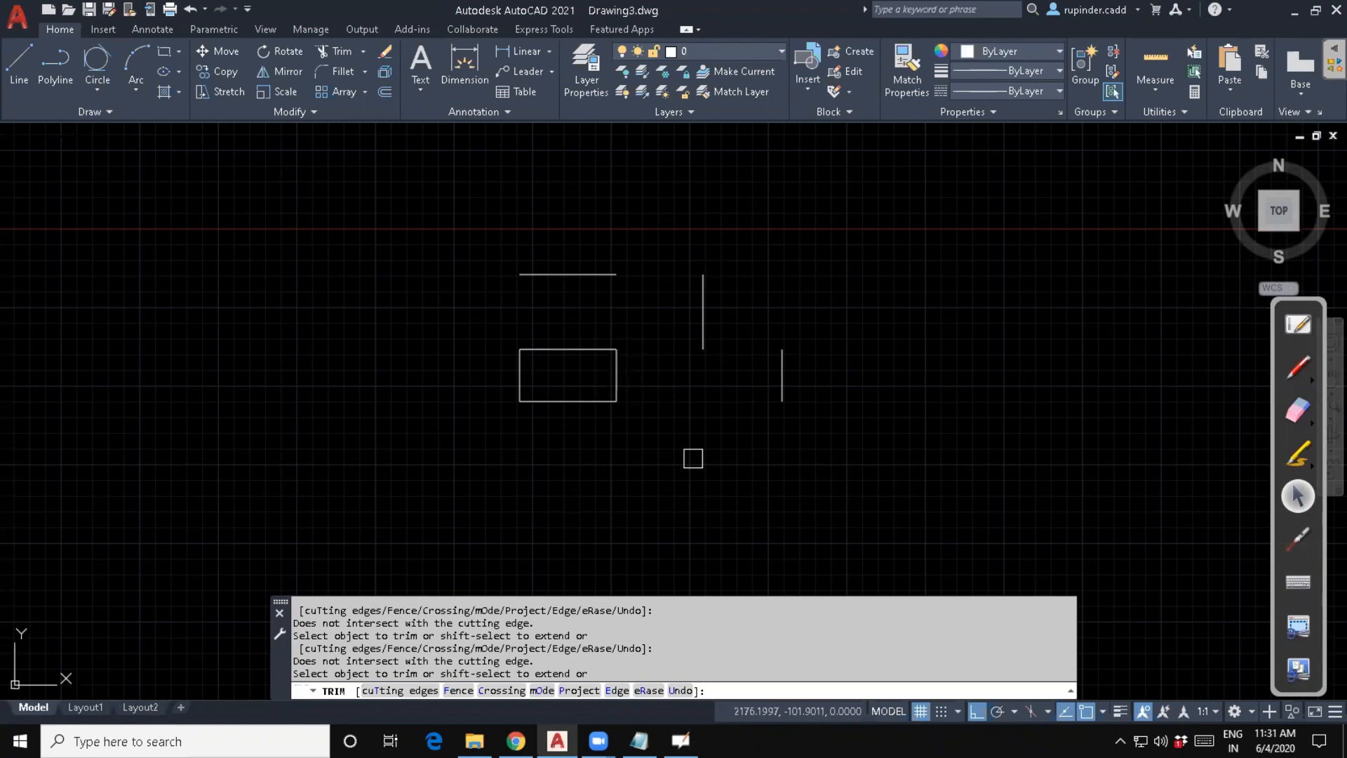
pyautogui.press('Escape')
pyautogui.press('Escape')
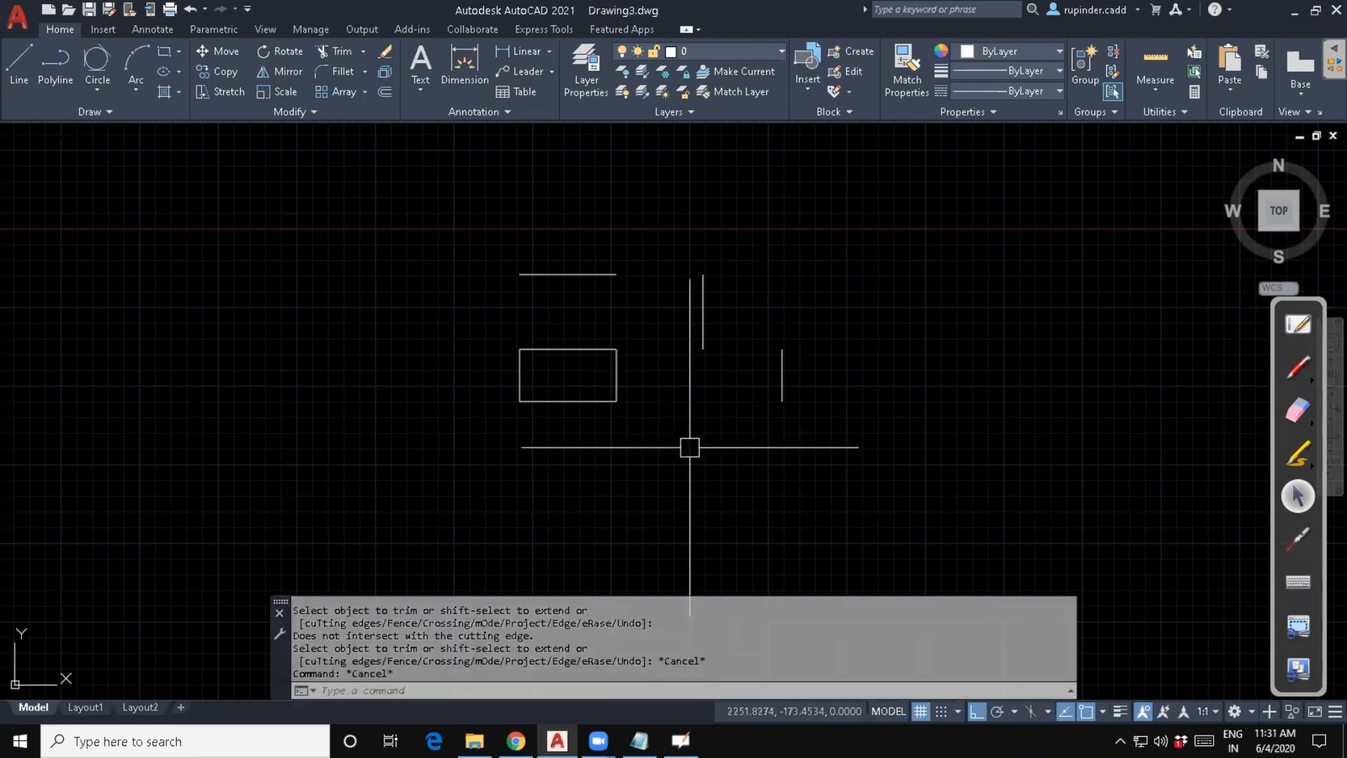
# Erase the four lines of the remaining lower-left rectangle using a crossing selection.
pyautogui.click(667, 466)
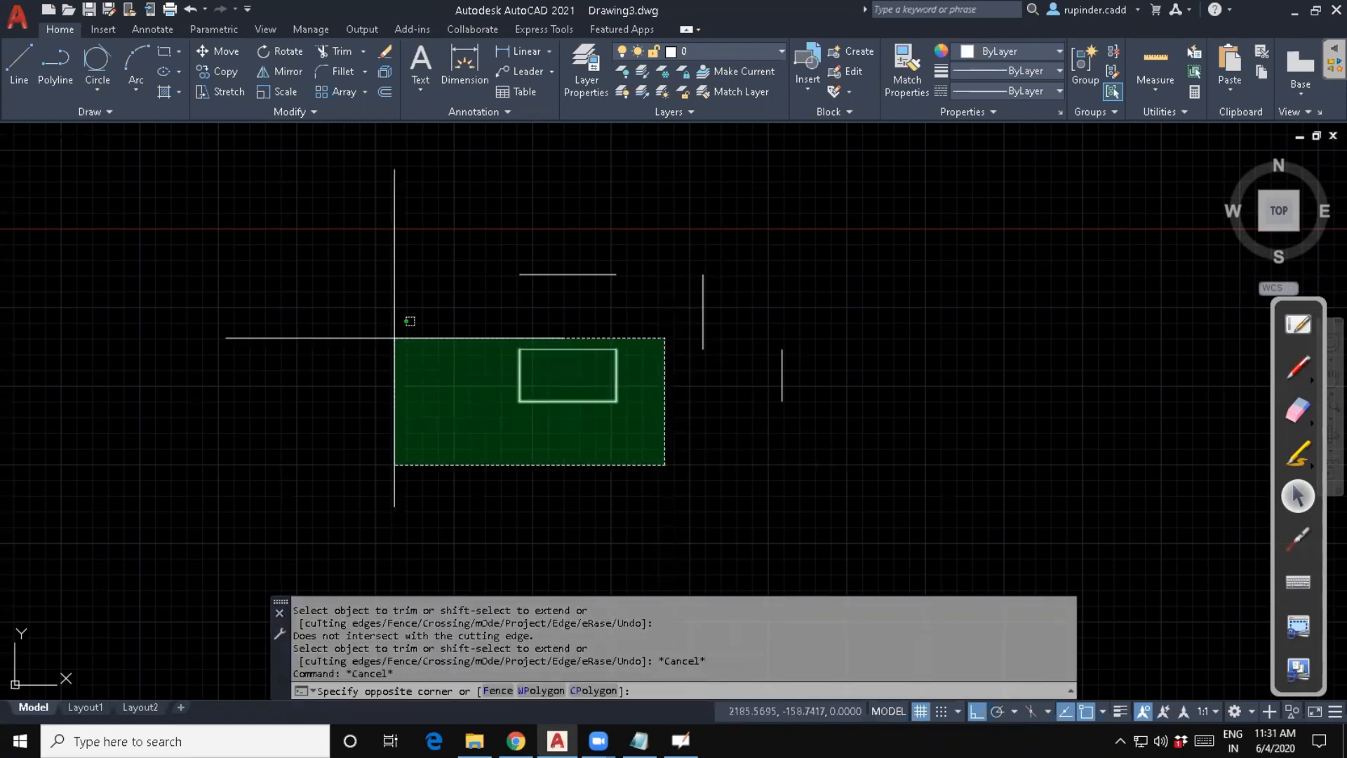
pyautogui.click(393, 338)
pyautogui.press('Delete')
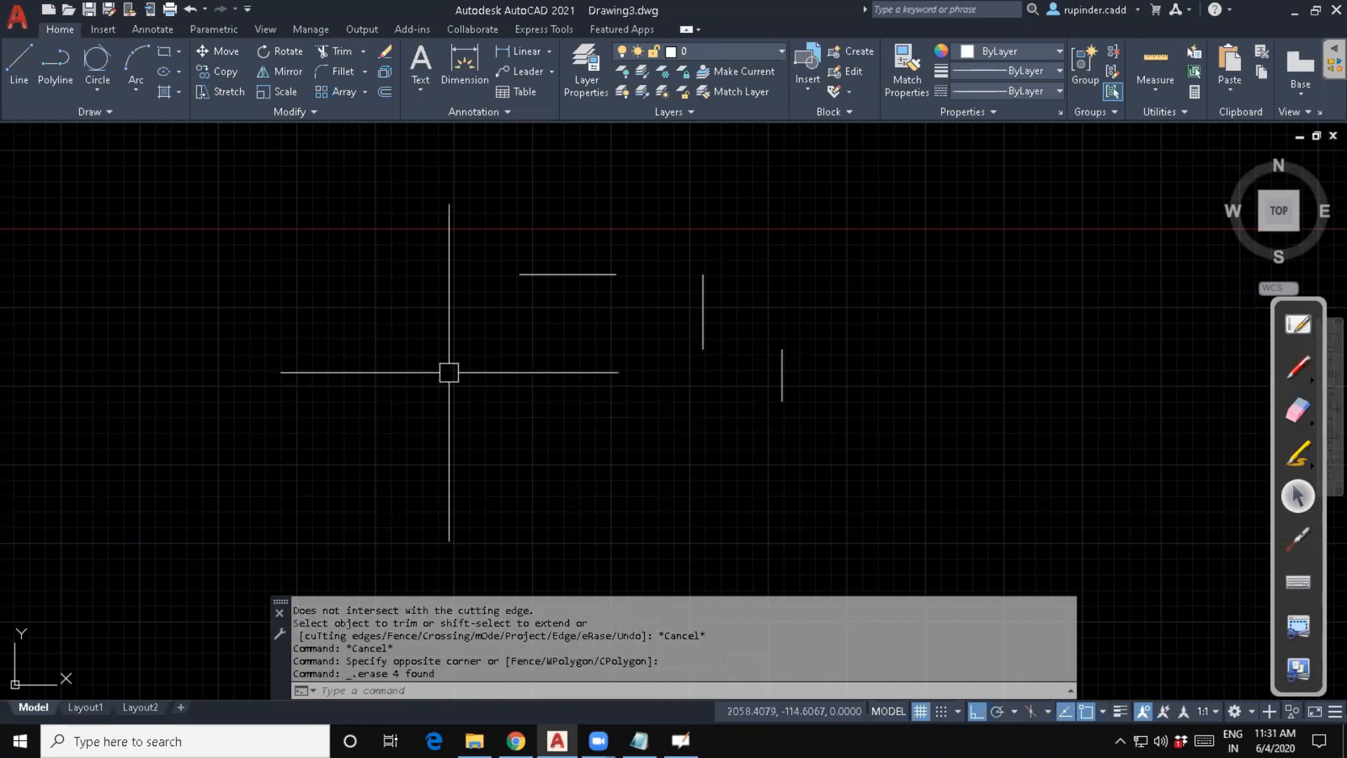
pyautogui.press('Escape')
pyautogui.press('Escape')
# Trim the circle in the right-angled corner and the corner lines, leaving a rounded corner between the two lines.
pyautogui.scroll(-2, 449, 373)
pyautogui.scroll(-3, 521, 385)
pyautogui.scroll(5, 347, 364)
pyautogui.moveTo(327, 311)
pyautogui.mouseDown(button='middle')
pyautogui.moveTo(391, 378)
pyautogui.moveTo(609, 532)
pyautogui.mouseUp(button='middle')
pyautogui.press('Escape')
pyautogui.press('Escape')
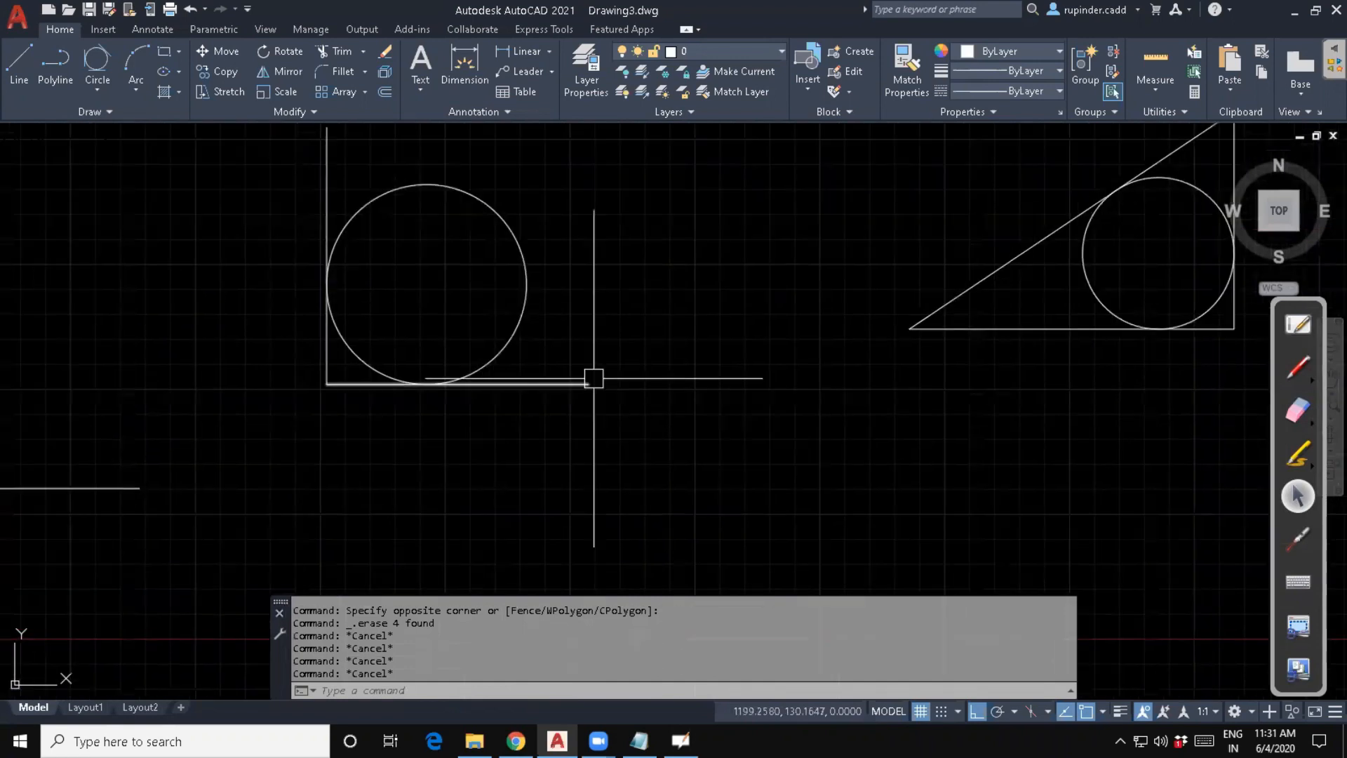
pyautogui.write('tr')
pyautogui.press('Return')
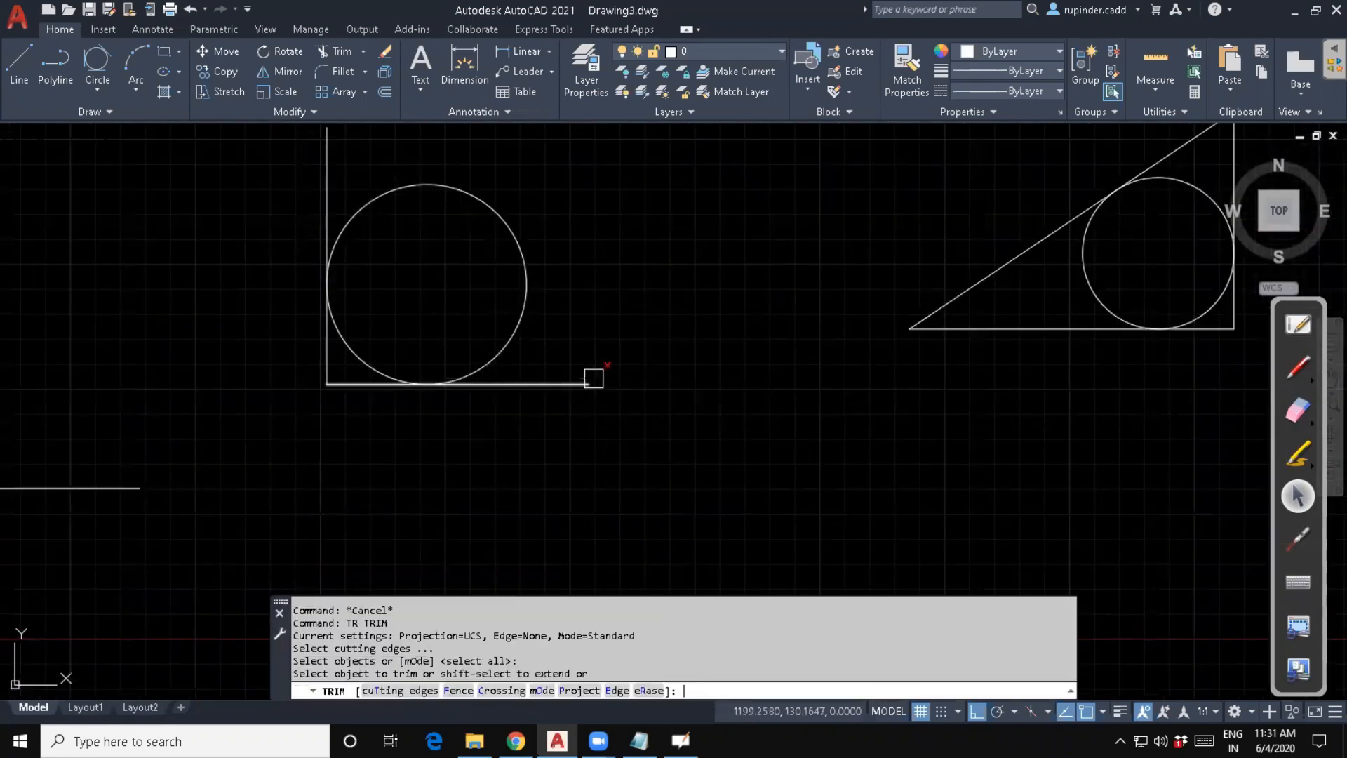
pyautogui.click(523, 296)
pyautogui.click(315, 394)
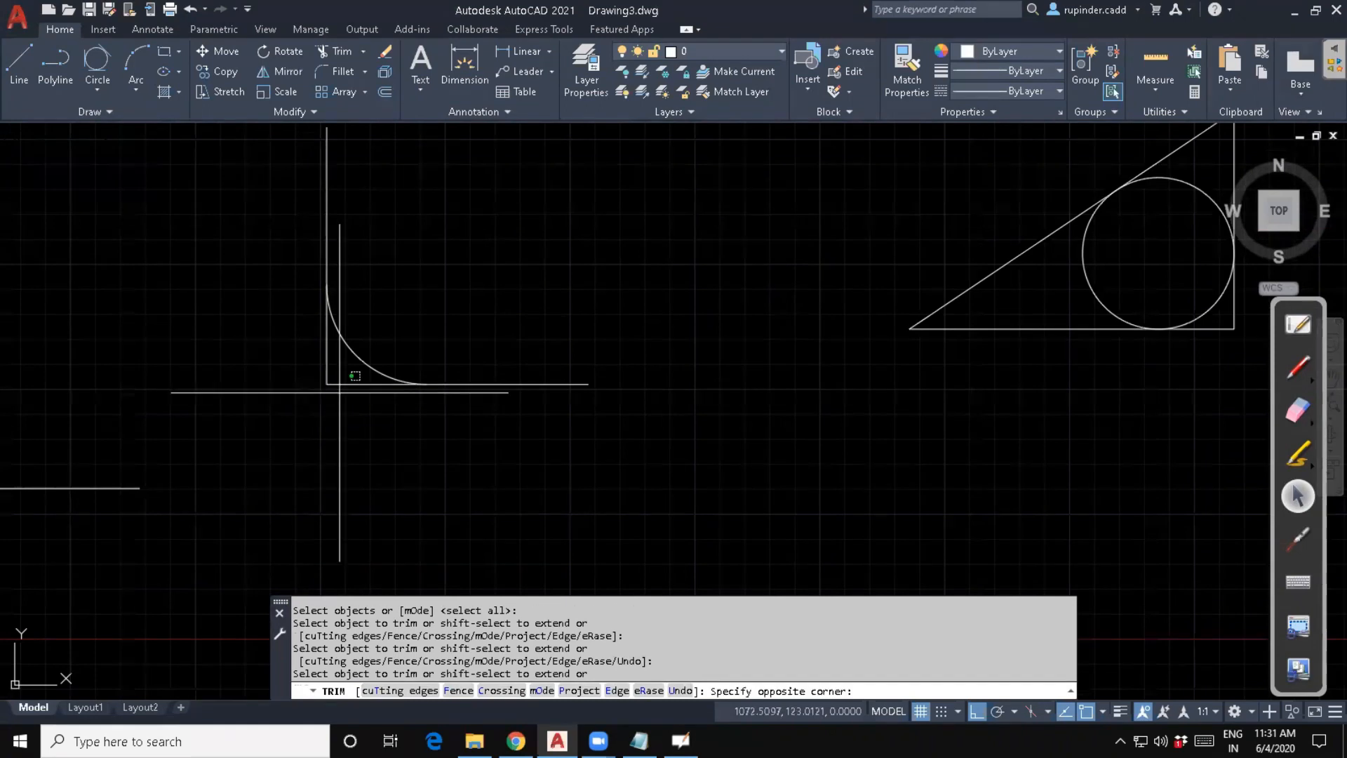
pyautogui.click(352, 372)
pyautogui.scroll(-5, 330, 376)
pyautogui.press('Escape')
pyautogui.press('Escape')
pyautogui.scroll(2, 320, 342)
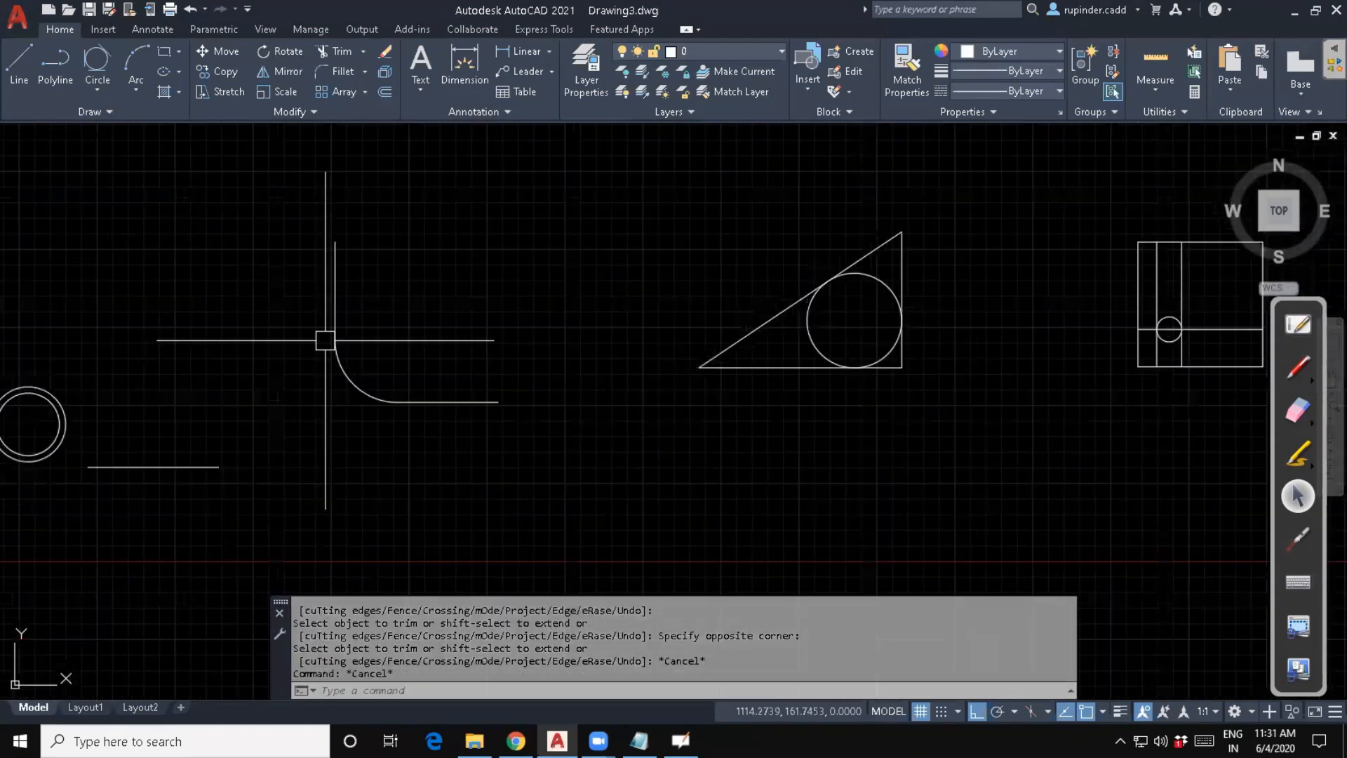
# Draw three separate horizontal lines of different lengths, one below another, in a clear area of the drawing.
pyautogui.scroll(-3, 445, 466)
pyautogui.moveTo(460, 468)
pyautogui.mouseDown(button='middle')
pyautogui.moveTo(405, 442)
pyautogui.moveTo(571, 418)
pyautogui.moveTo(554, 380)
pyautogui.moveTo(463, 306)
pyautogui.mouseUp(button='middle')
pyautogui.press('Escape')
pyautogui.press('Escape')
pyautogui.press('Escape')
pyautogui.write('l')
pyautogui.press('Return')
pyautogui.moveTo(692, 386); pyautogui.dragTo(580, 390, button='middle')
pyautogui.click(467, 405)
pyautogui.click(1048, 410)
pyautogui.press('Escape')
pyautogui.press('Return')
pyautogui.click(525, 468)
pyautogui.click(931, 468)
pyautogui.press('Escape')
pyautogui.press('Return')
pyautogui.click(489, 520)
pyautogui.click(1016, 521)
pyautogui.press('Return')
pyautogui.press('Escape')
# Draw a fourth horizontal line below the three new horizontal lines.
pyautogui.moveTo(929, 520); pyautogui.dragTo(870, 276, button='middle')
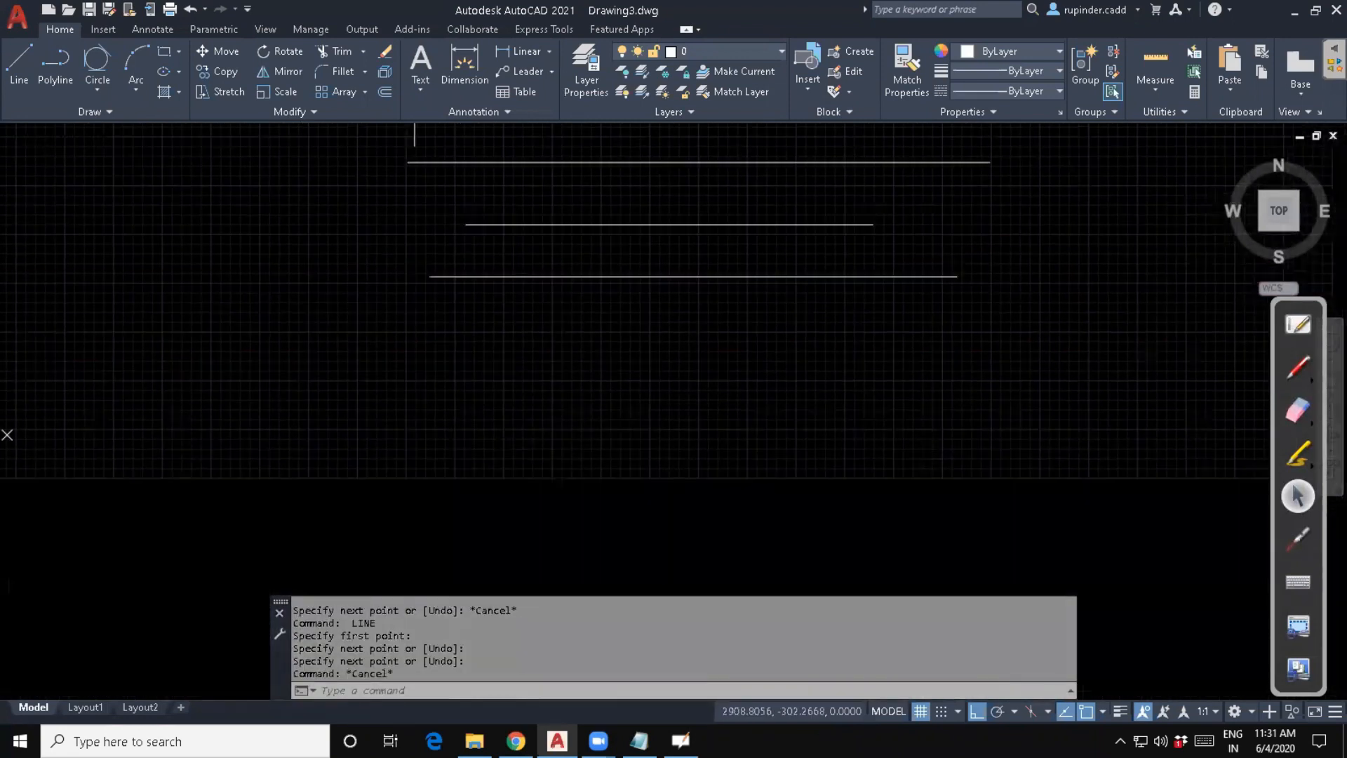
pyautogui.press('Escape')
pyautogui.press('Return')
pyautogui.click(431, 357)
pyautogui.click(873, 357)
pyautogui.press('Return')
pyautogui.press('Escape')
# Draw three separate vertical lines crossing all four horizontal lines, extending past the outermost ones.
pyautogui.press('Return')
pyautogui.click(589, 496)
pyautogui.moveTo(530, 190); pyautogui.dragTo(525, 240, button='middle')
pyautogui.click(526, 182)
pyautogui.press('Escape')
pyautogui.press('Return')
pyautogui.click(695, 497)
pyautogui.click(695, 159)
pyautogui.press('Return')
pyautogui.press('Return')
pyautogui.click(789, 484)
pyautogui.click(789, 174)
pyautogui.press('Return')
pyautogui.press('Escape')
pyautogui.press('Escape')
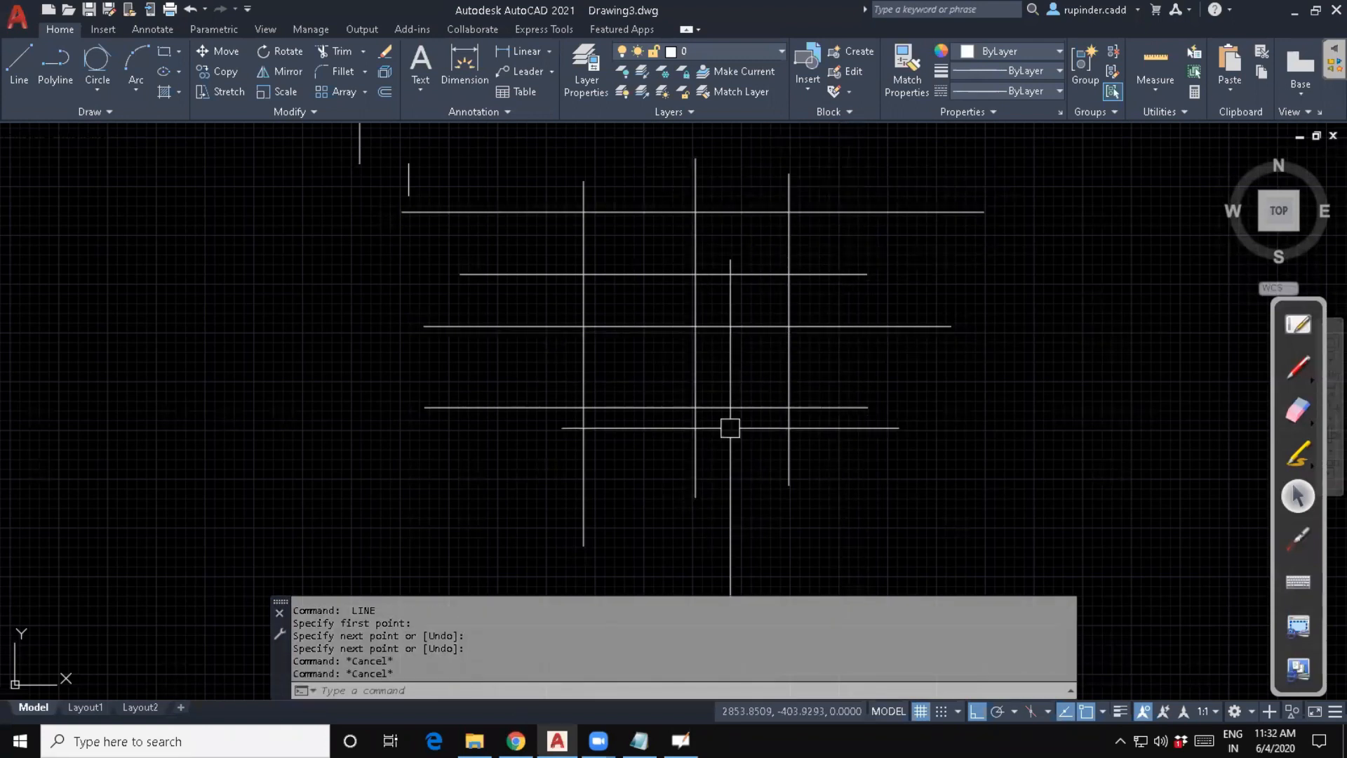
# Draw another vertical line across the horizontal lines, between the first and second verticals from the left.
pyautogui.press('Escape')
pyautogui.press('Escape')
pyautogui.write('l')
pyautogui.press('Return')
pyautogui.click(636, 194)
pyautogui.click(632, 491)
pyautogui.press('Escape')
pyautogui.press('Escape')
pyautogui.press('Escape')
pyautogui.press('Escape')
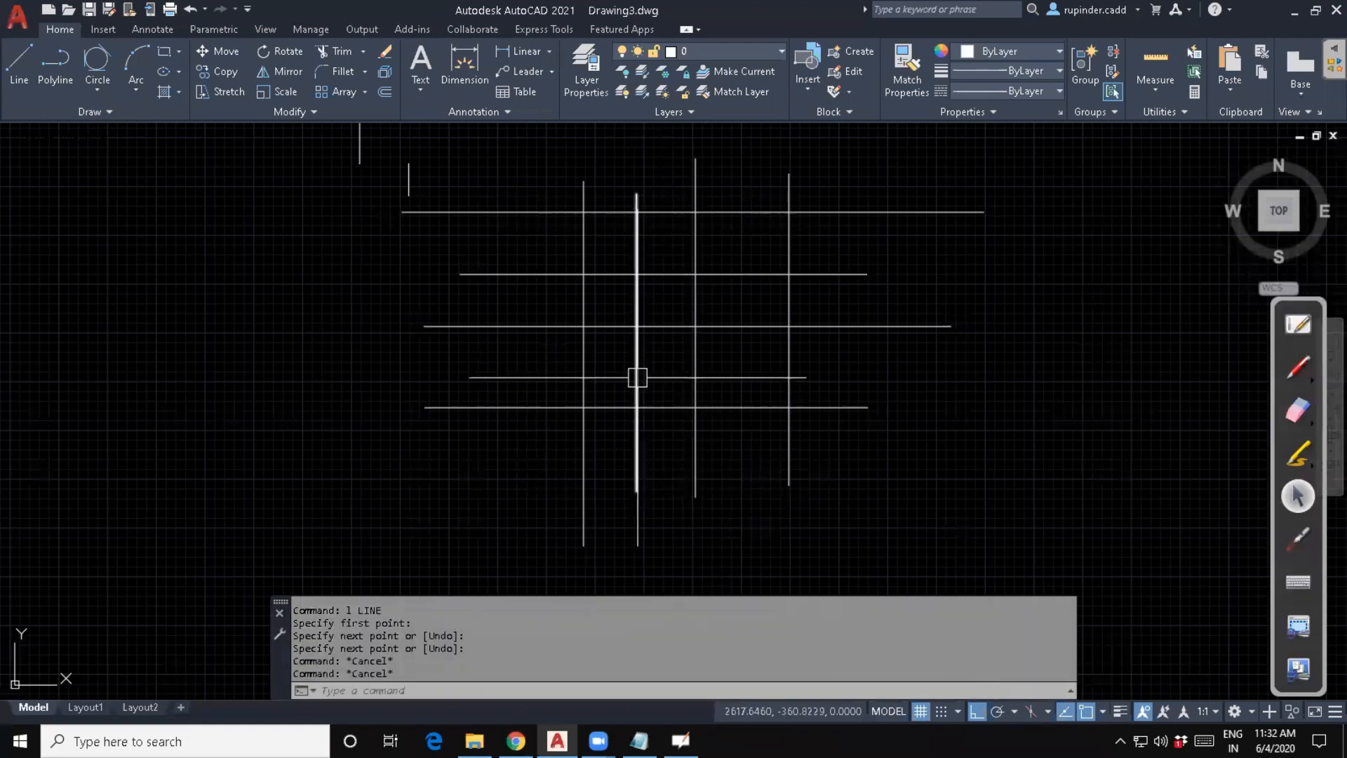
# Trim the bottom horizontal line piece by piece back to the second vertical from the left, using all objects as cutting edges.
pyautogui.press('Escape')
pyautogui.press('Escape')
pyautogui.write('t')
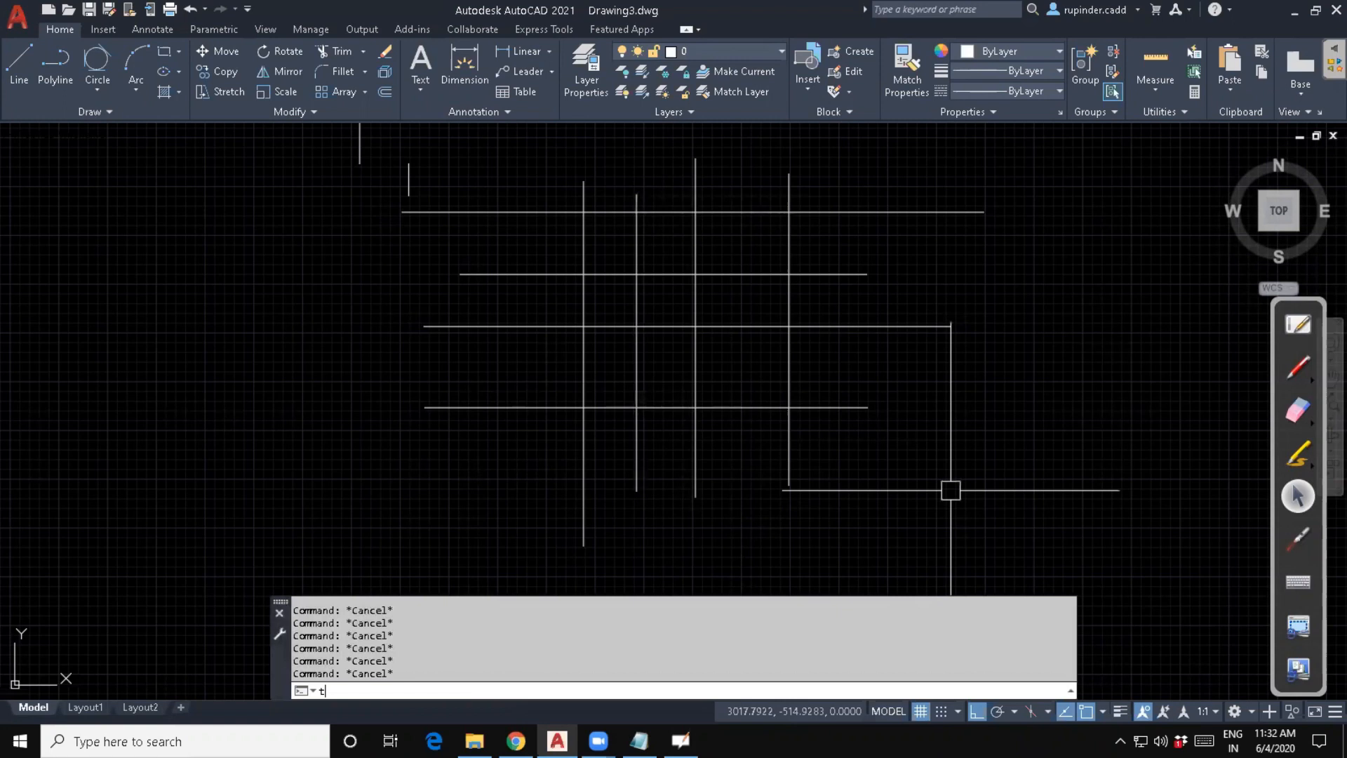
pyautogui.write('r')
pyautogui.press('Return')
pyautogui.press('Return')
pyautogui.click(863, 408)
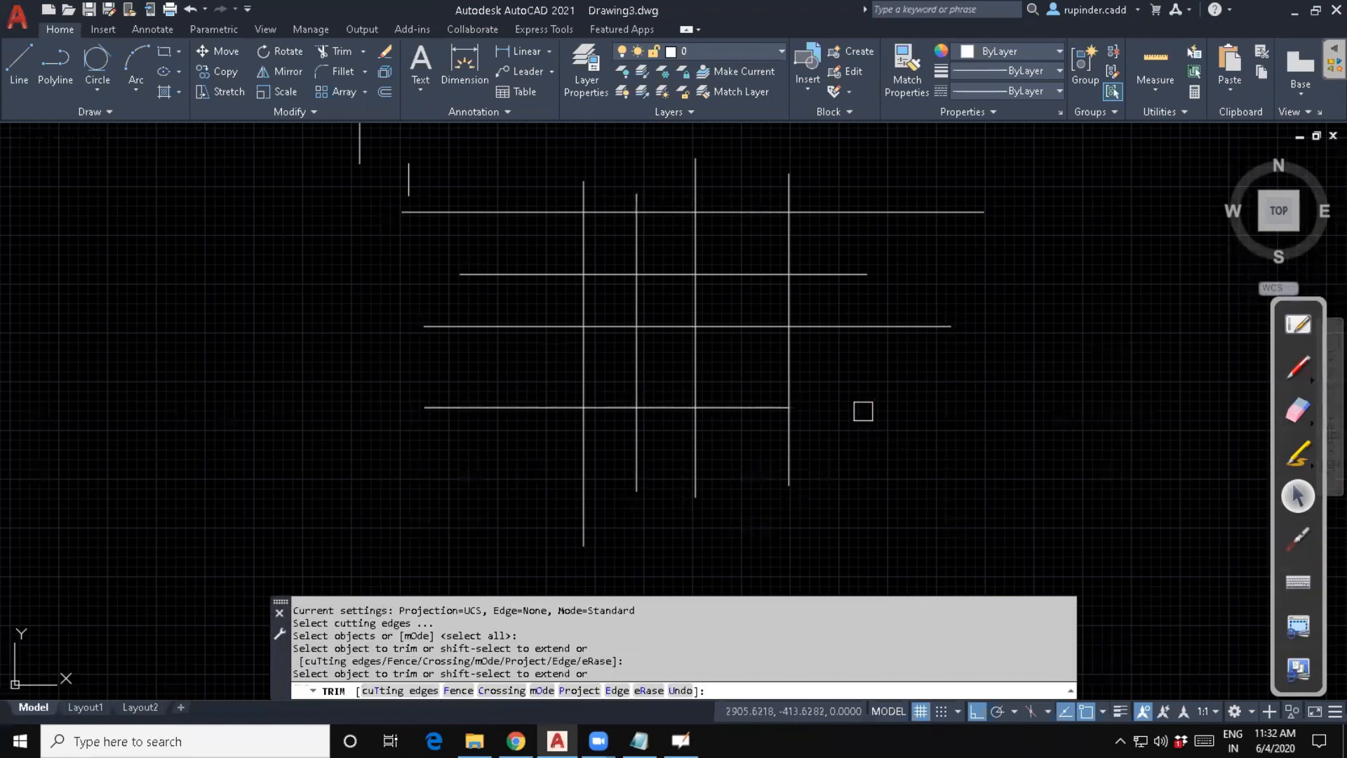
pyautogui.click(736, 407)
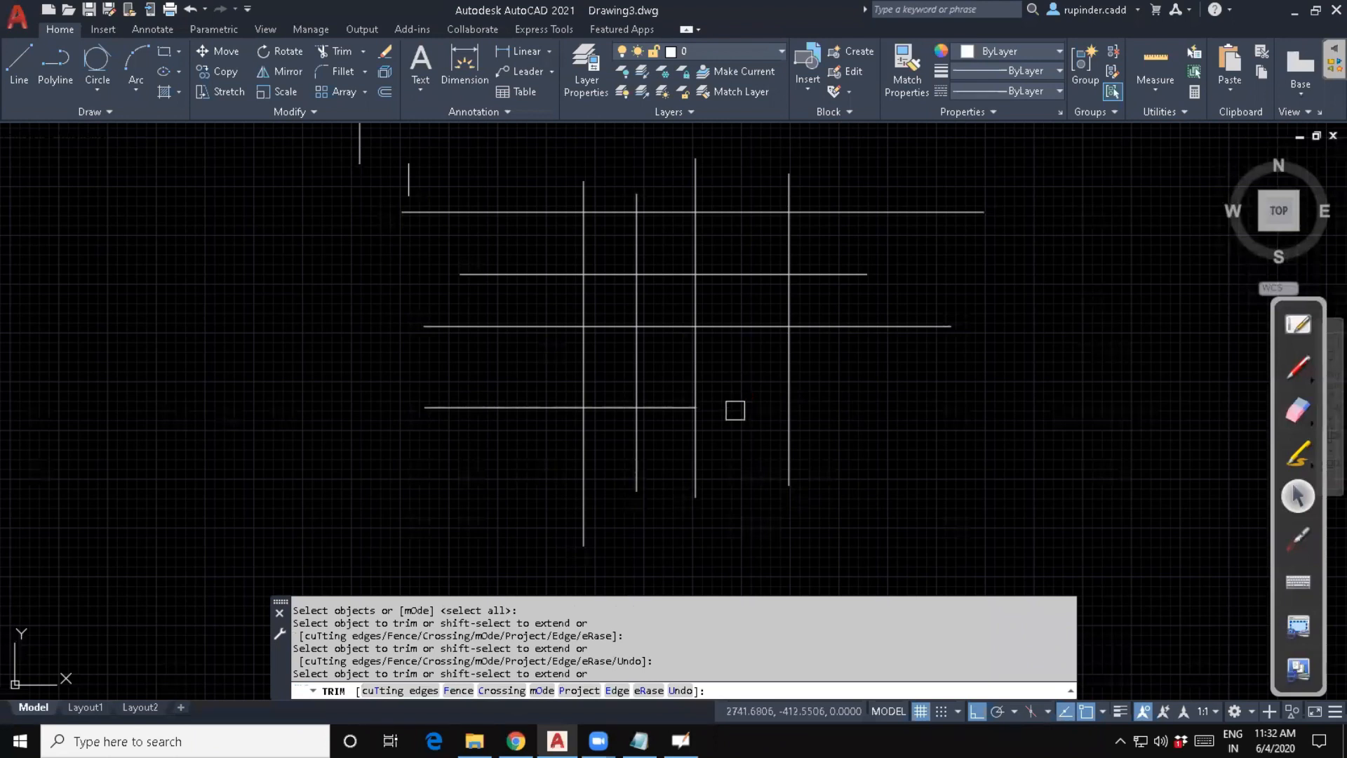
pyautogui.click(680, 408)
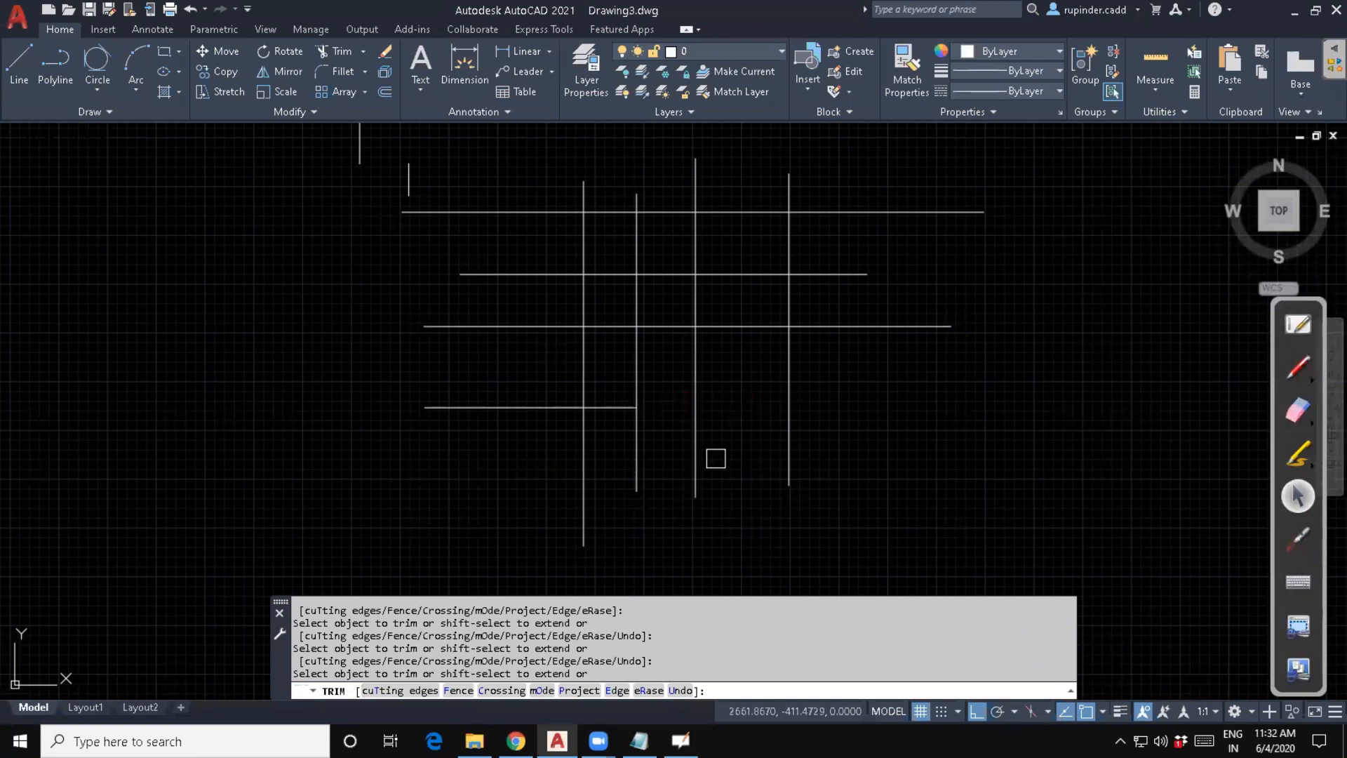
# Trim the upper three horizontal lines piece by piece back to the second vertical from the left.
pyautogui.click(837, 327)
pyautogui.click(744, 326)
pyautogui.click(680, 325)
pyautogui.click(845, 273)
pyautogui.click(764, 274)
pyautogui.click(679, 274)
pyautogui.click(866, 212)
pyautogui.click(765, 212)
pyautogui.click(681, 211)
pyautogui.click(791, 330)
pyautogui.press('Escape')
pyautogui.press('Escape')
# Undo the entire last Trim operation.
pyautogui.write('u')
pyautogui.press('Return')
pyautogui.press('Escape')
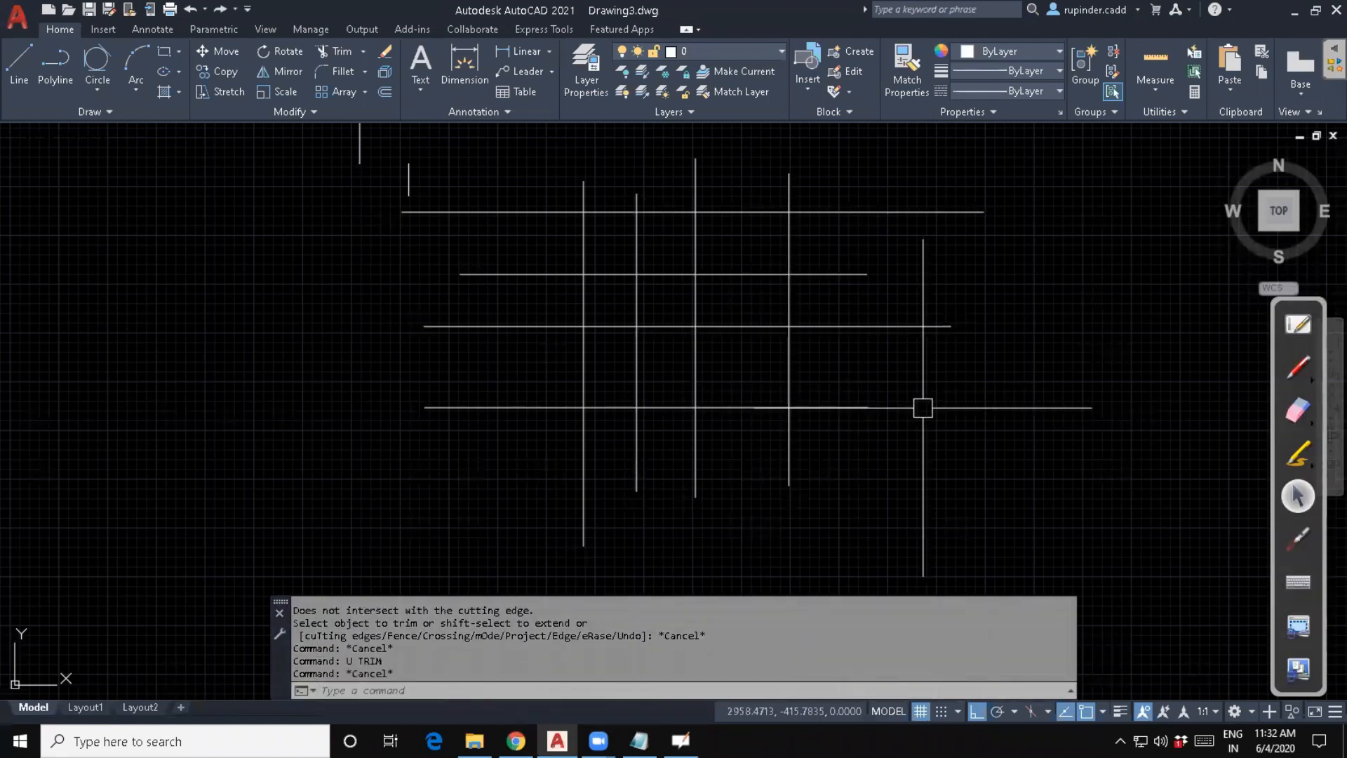
# Trim all four horizontal lines beyond the second vertical from the left, using only that vertical as the cutting edge.
pyautogui.write('TR')
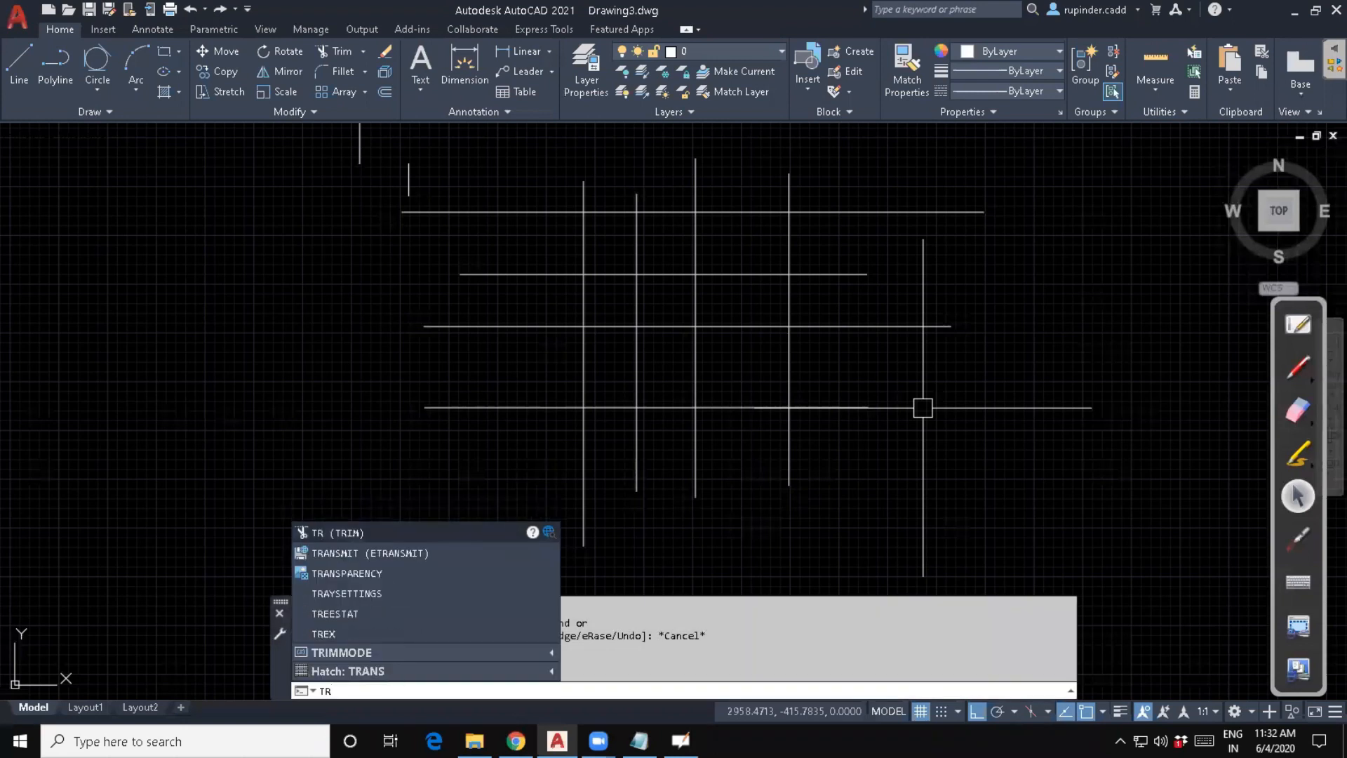
pyautogui.press('Return')
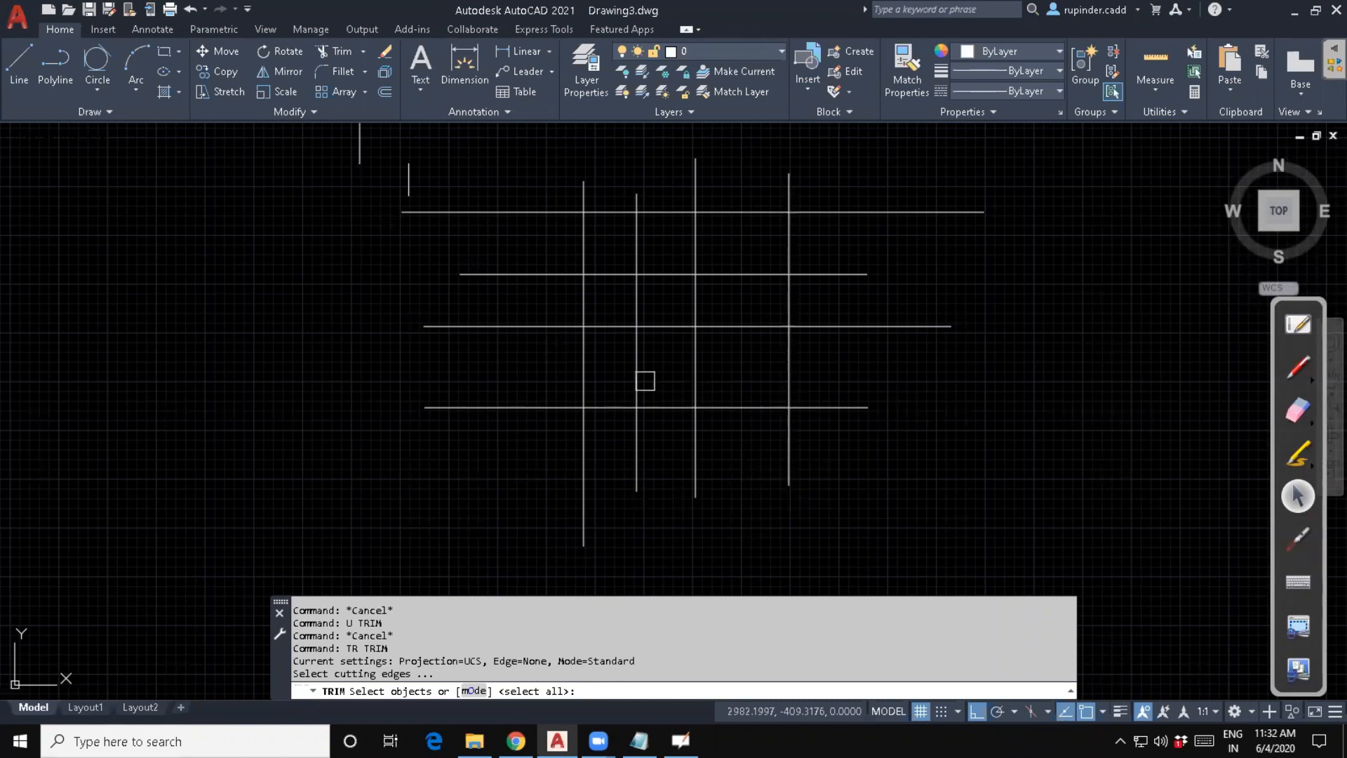
pyautogui.click(643, 380)
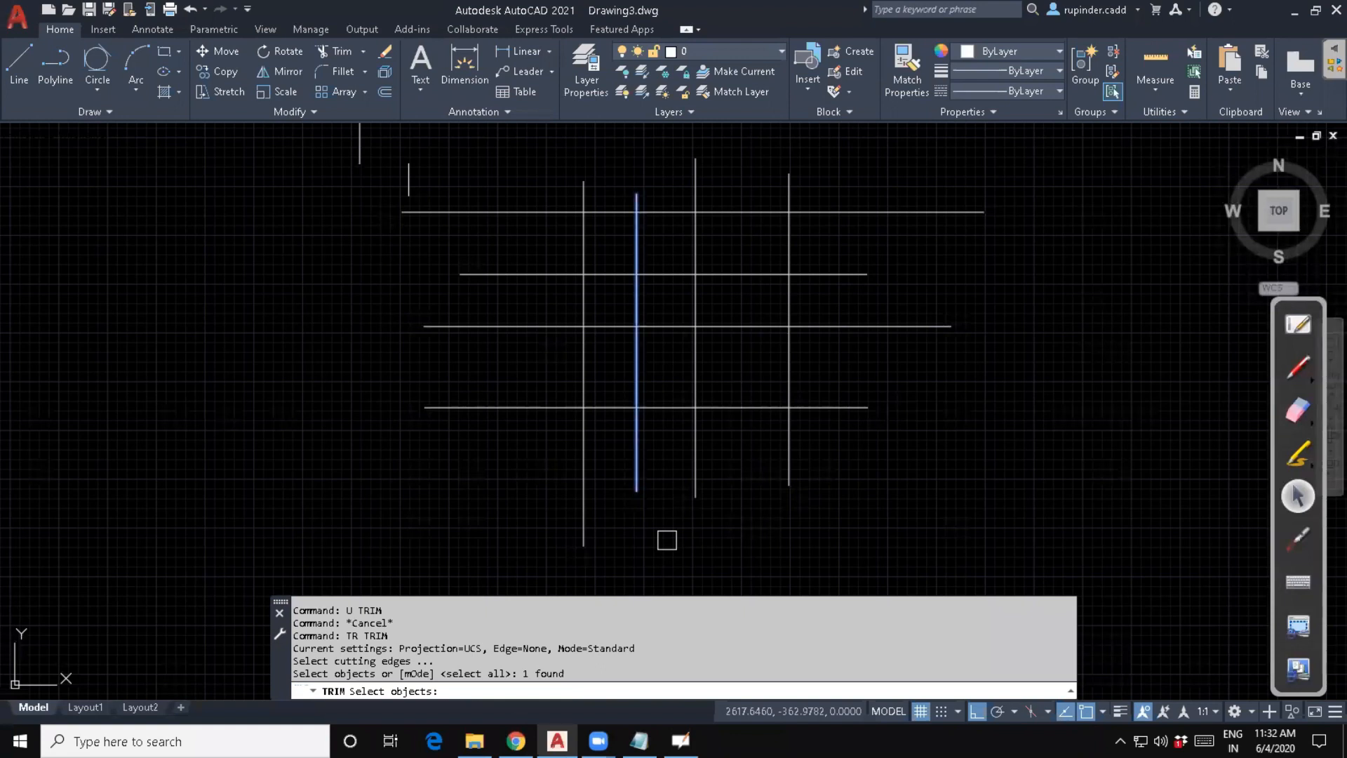
pyautogui.press('Return')
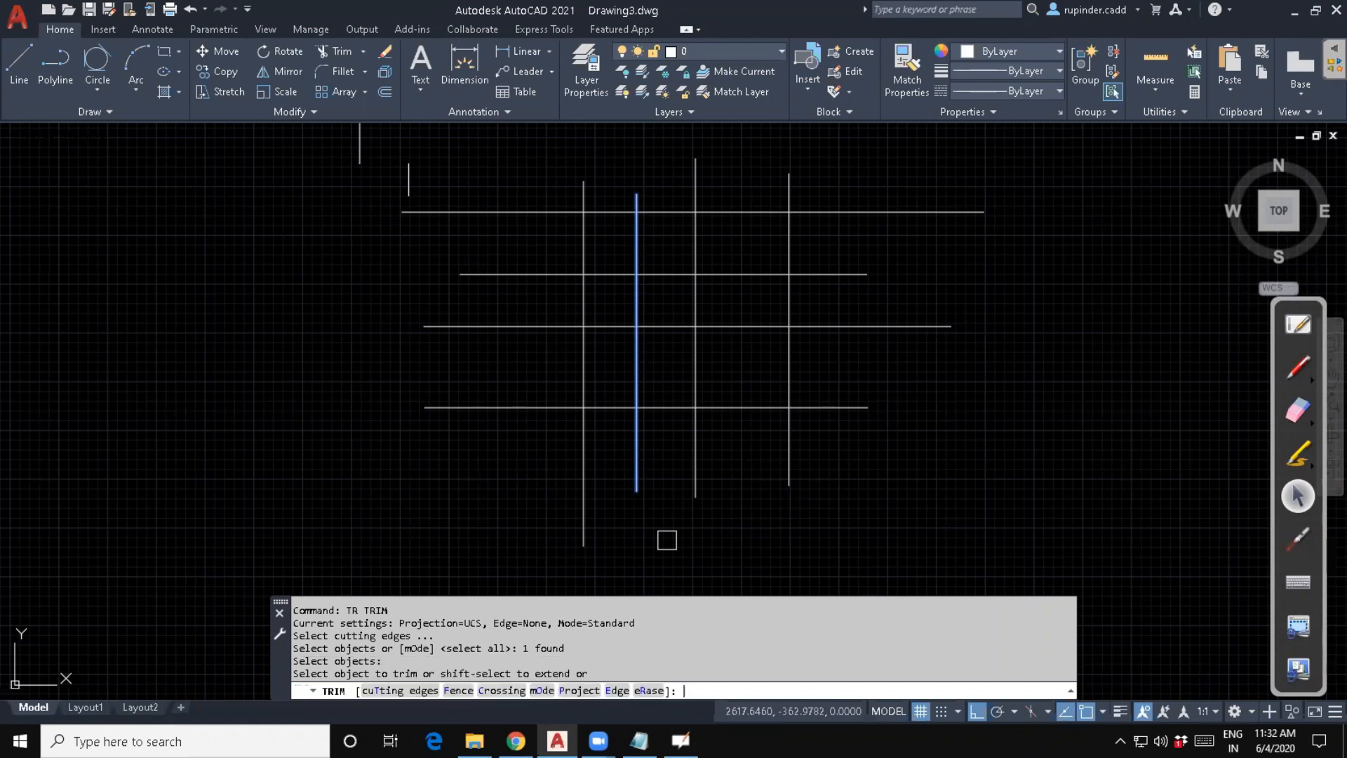
pyautogui.click(639, 426)
pyautogui.click(639, 426)
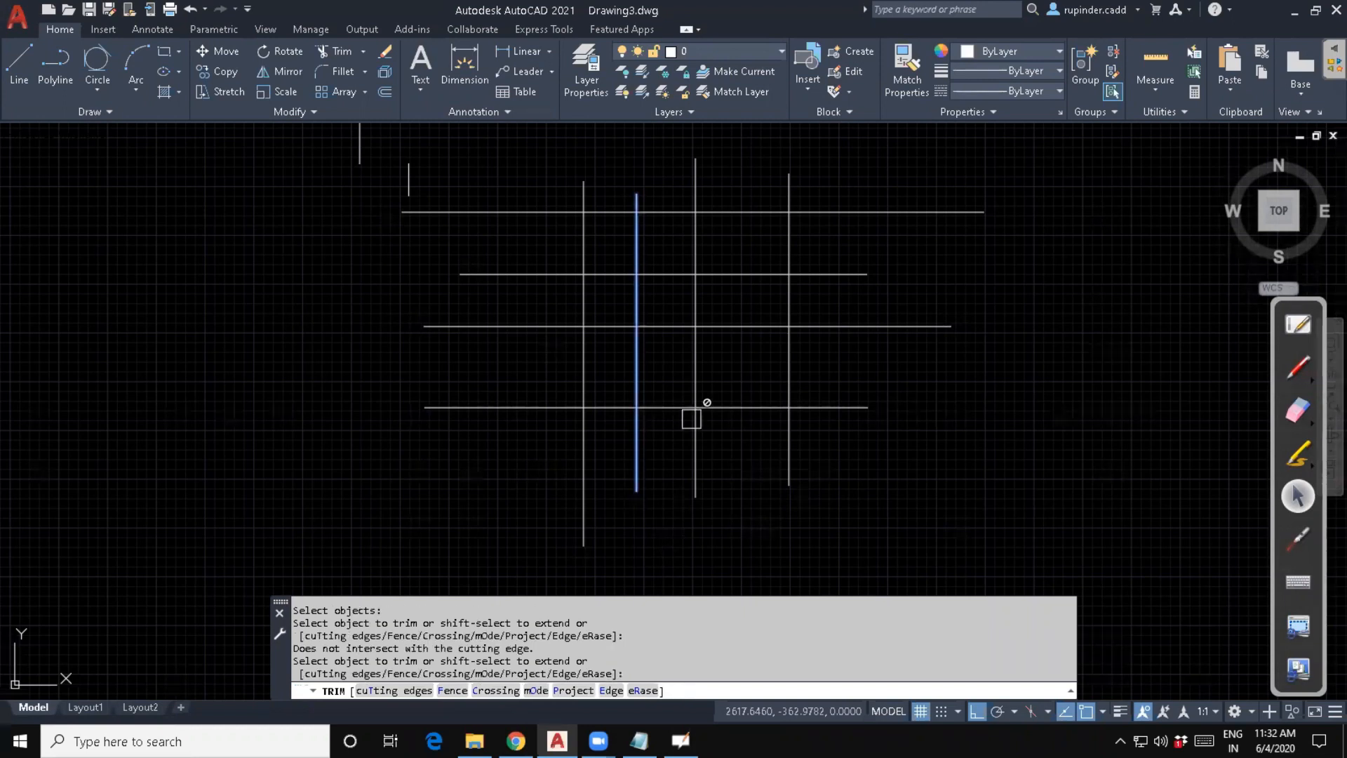
pyautogui.click(729, 408)
pyautogui.click(730, 327)
pyautogui.click(727, 276)
pyautogui.click(722, 212)
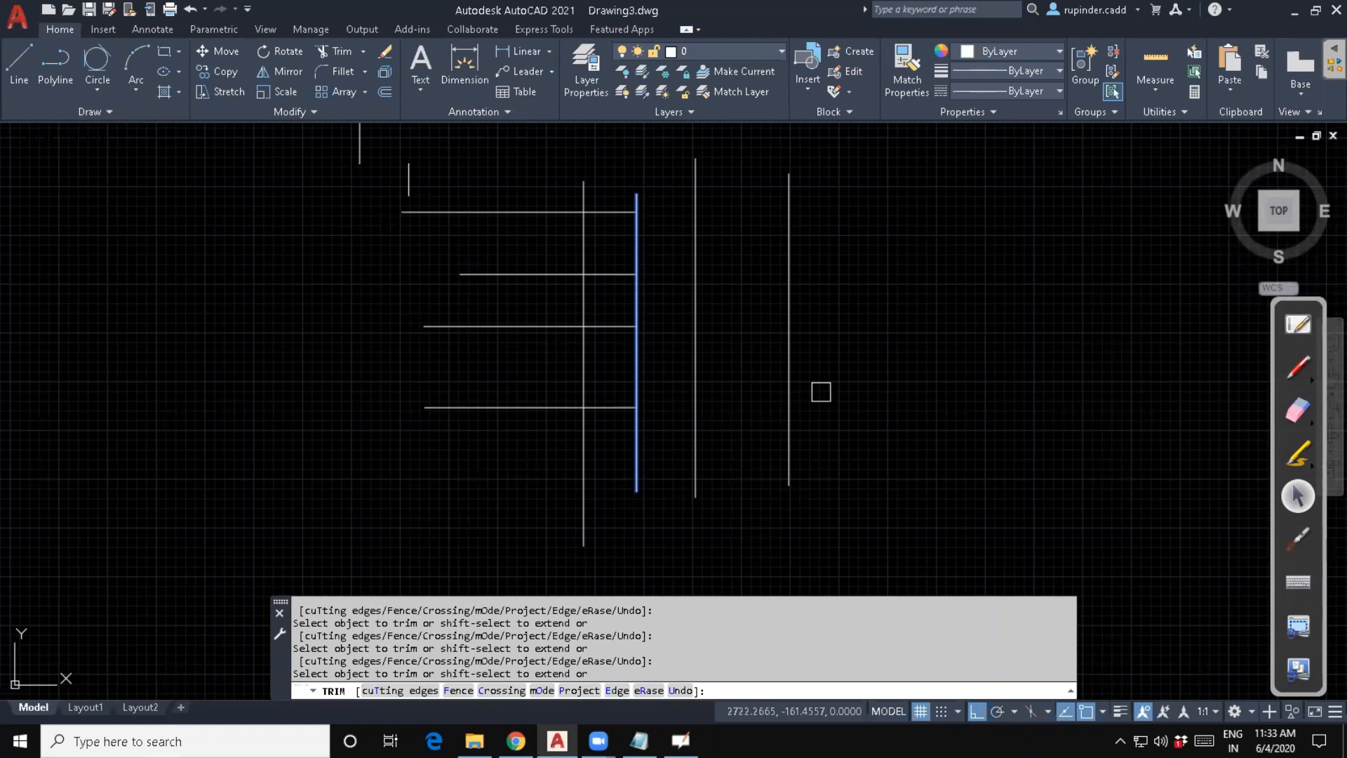
pyautogui.press('Escape')
pyautogui.press('Escape')
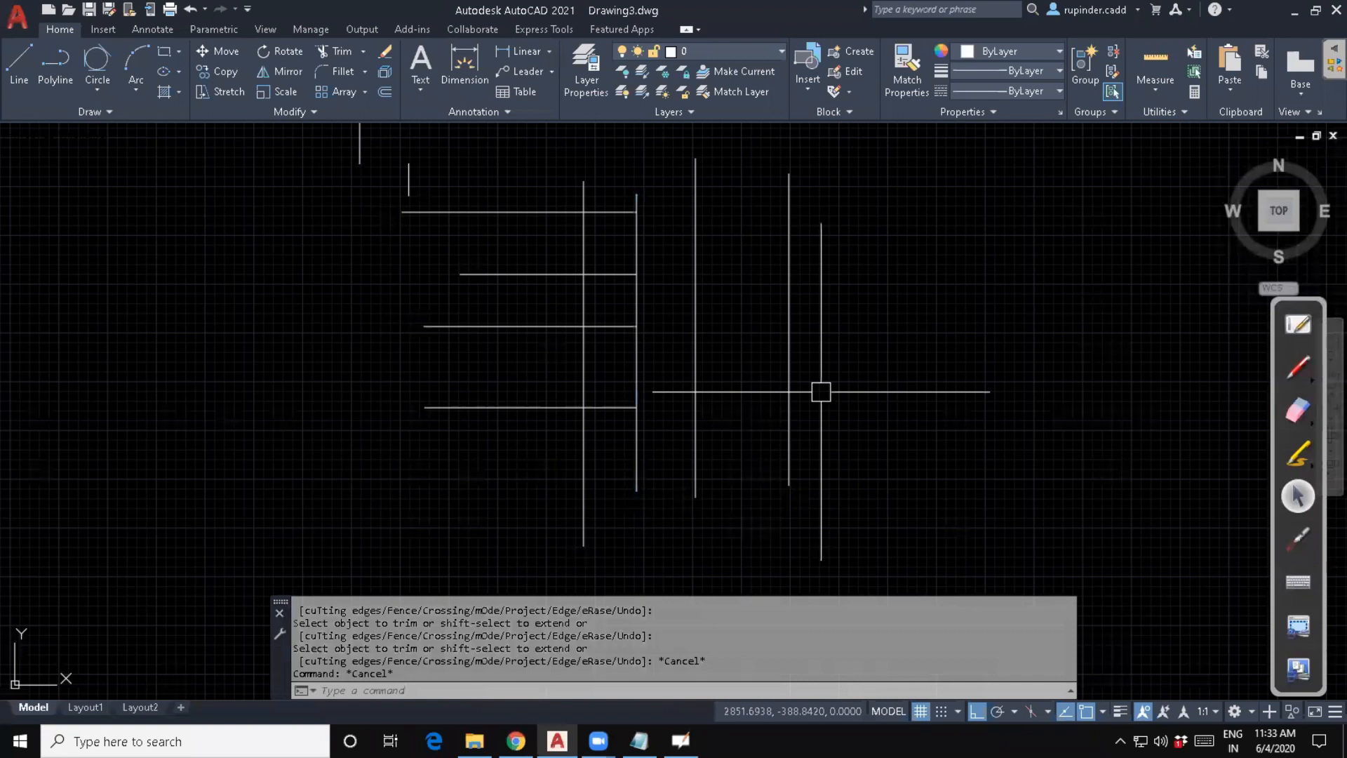
# Extend the bottom horizontal line one boundary at a time to the rightmost vertical, using all objects as boundary edges.
pyautogui.write('EX')
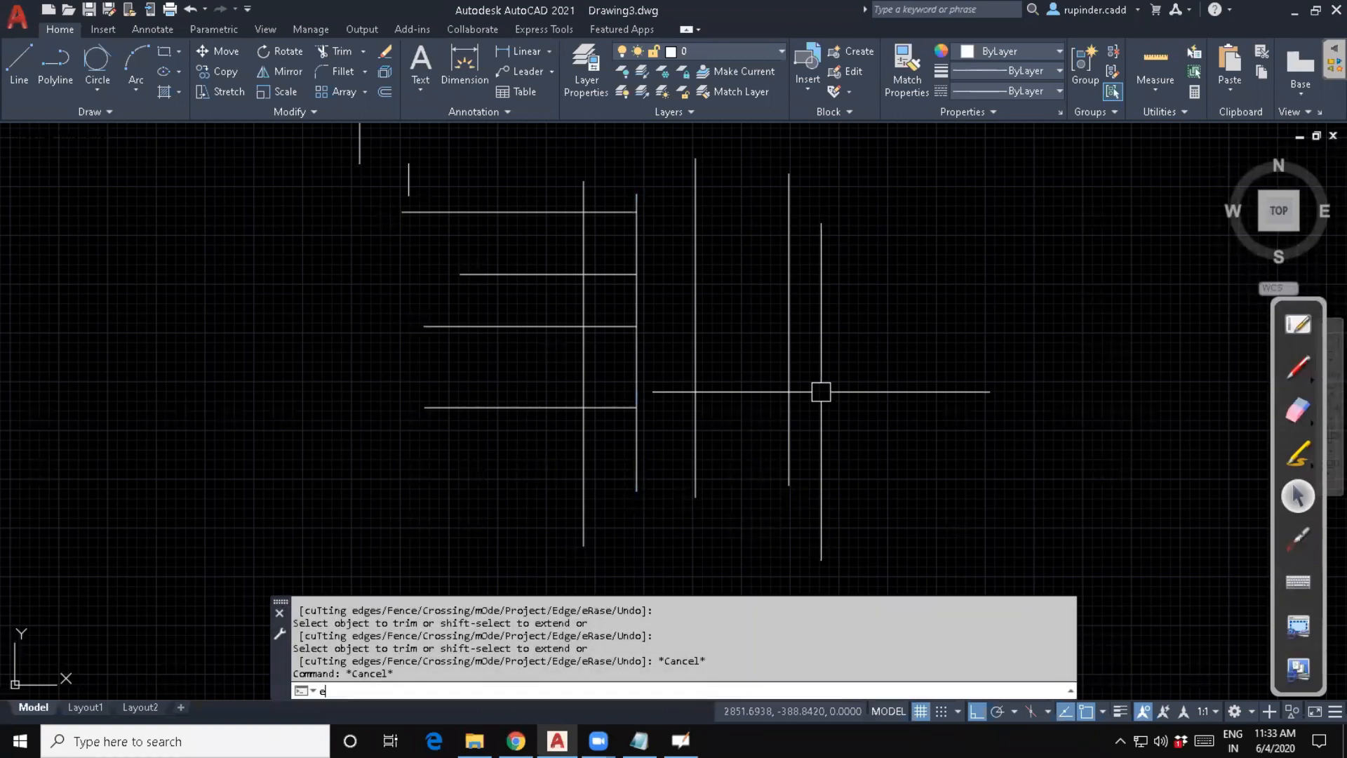
pyautogui.press('Return')
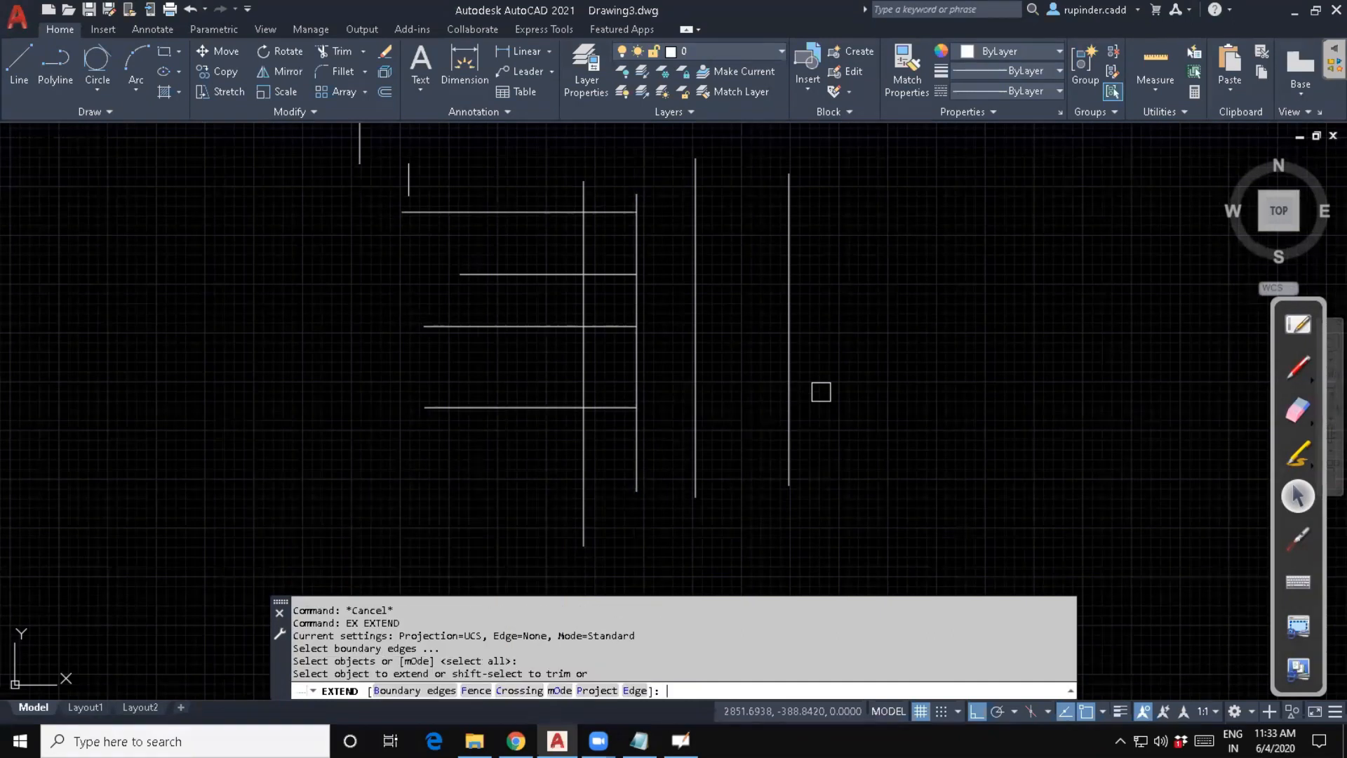
pyautogui.click(604, 406)
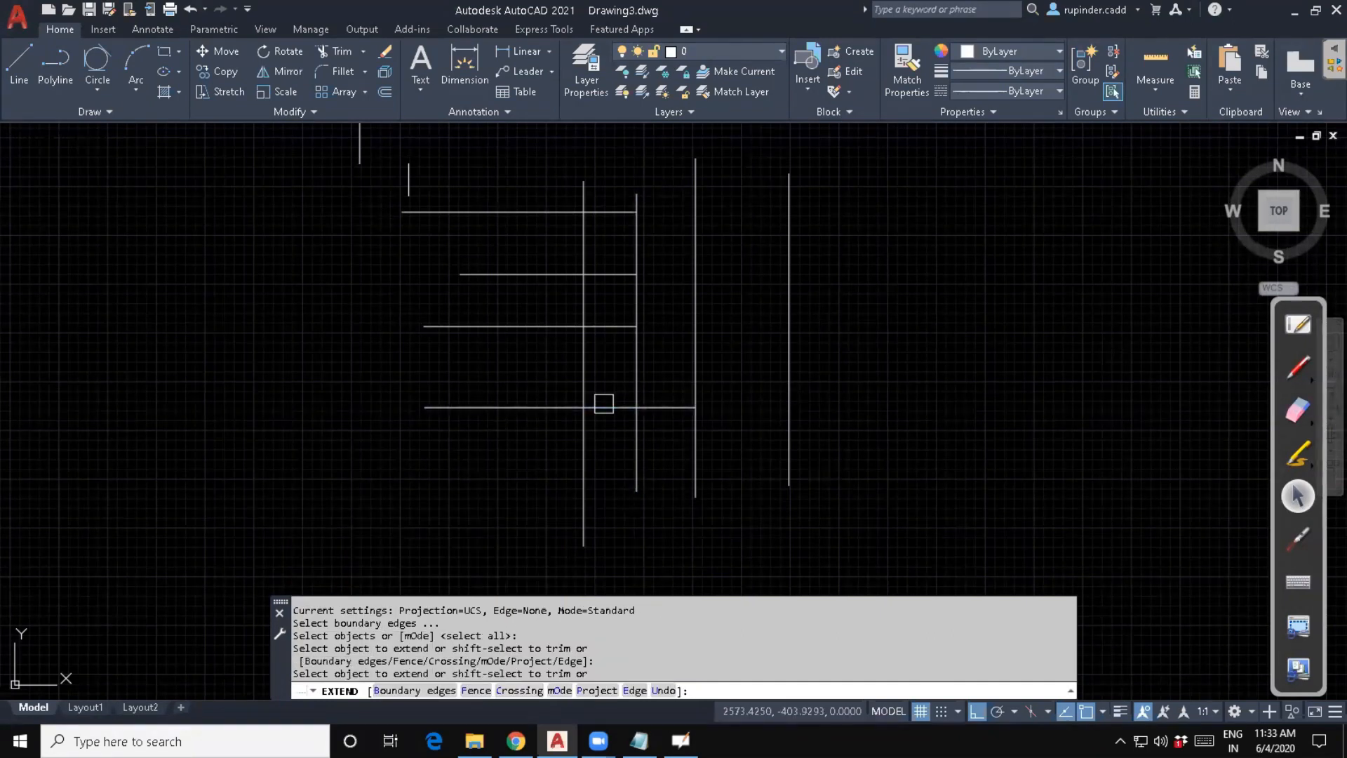
pyautogui.click(656, 406)
pyautogui.click(658, 405)
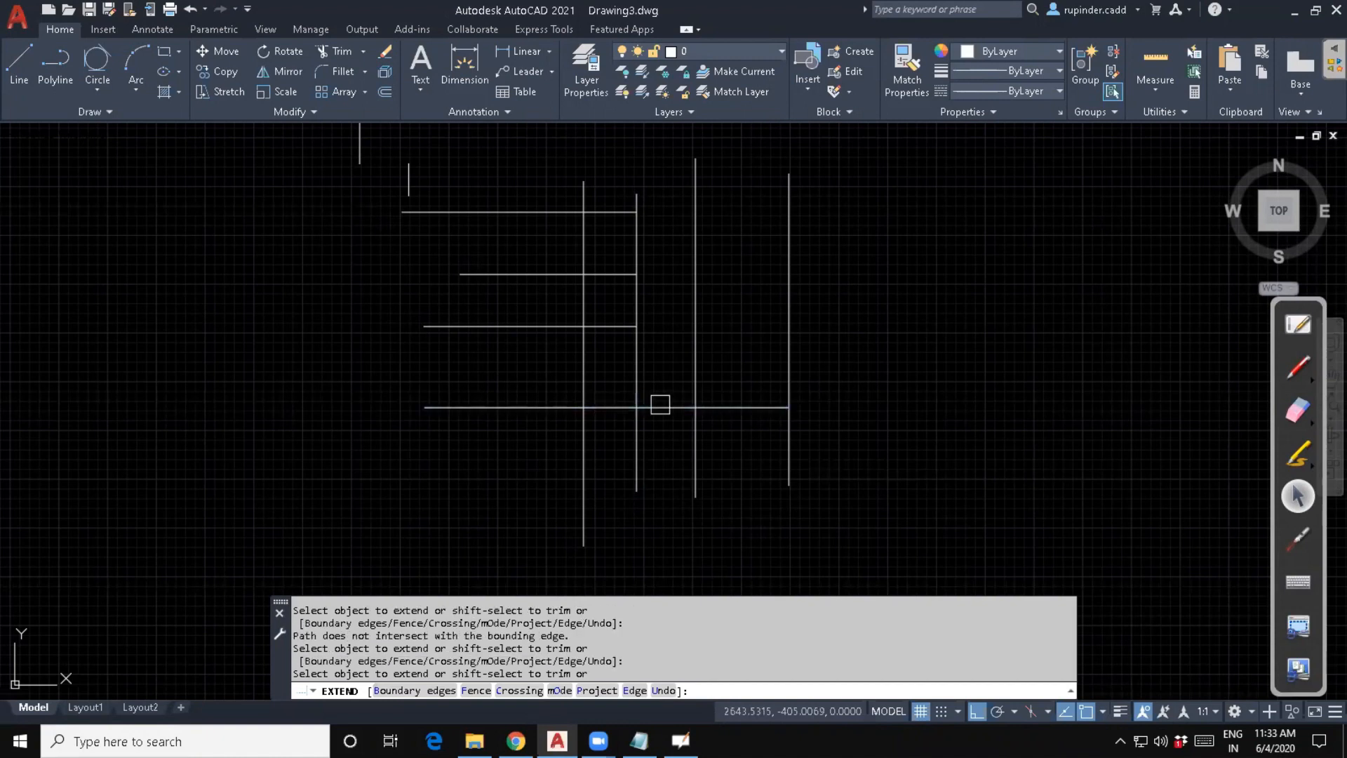
pyautogui.click(731, 405)
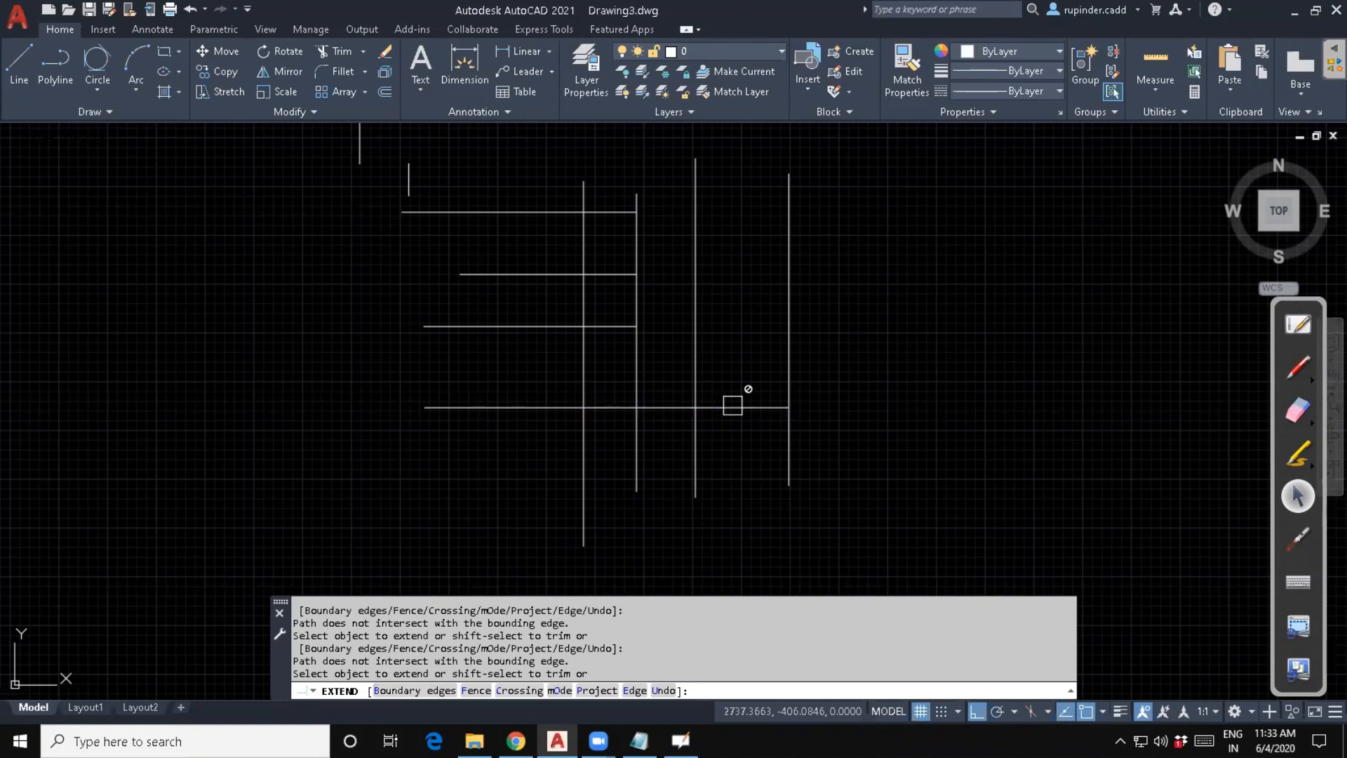
# Extend the other three horizontal lines to the rightmost vertical.
pyautogui.click(641, 368)
pyautogui.click(616, 330)
pyautogui.click(655, 328)
pyautogui.click(660, 328)
pyautogui.click(604, 273)
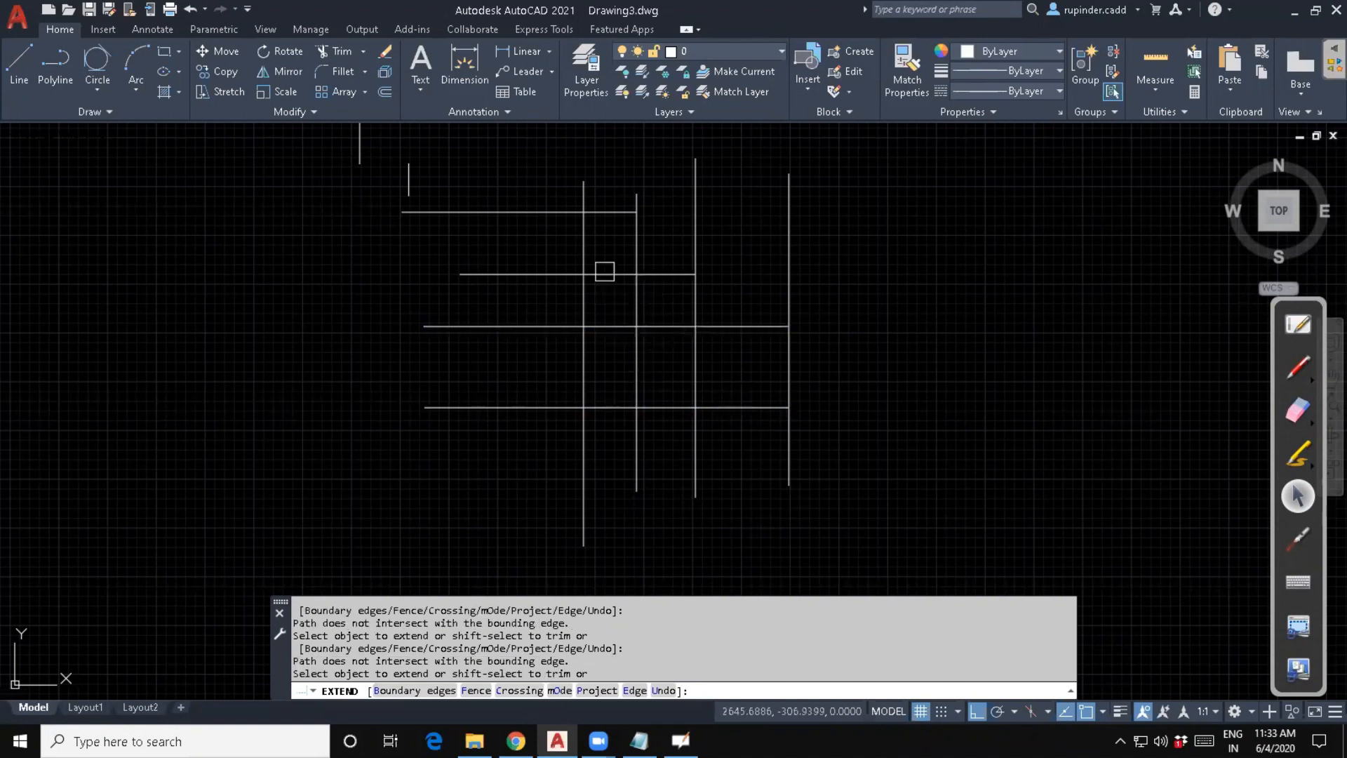
pyautogui.click(679, 274)
pyautogui.click(622, 211)
pyautogui.click(664, 213)
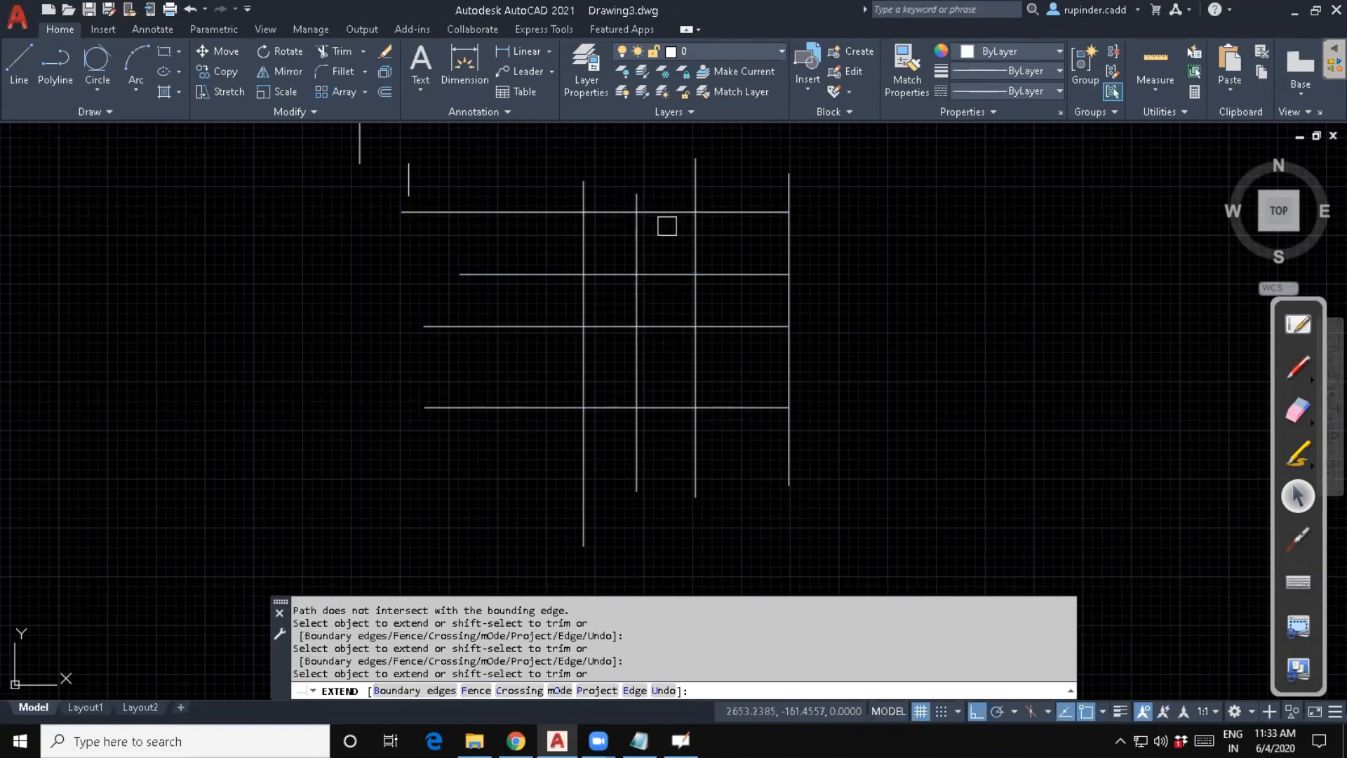
pyautogui.click(664, 223)
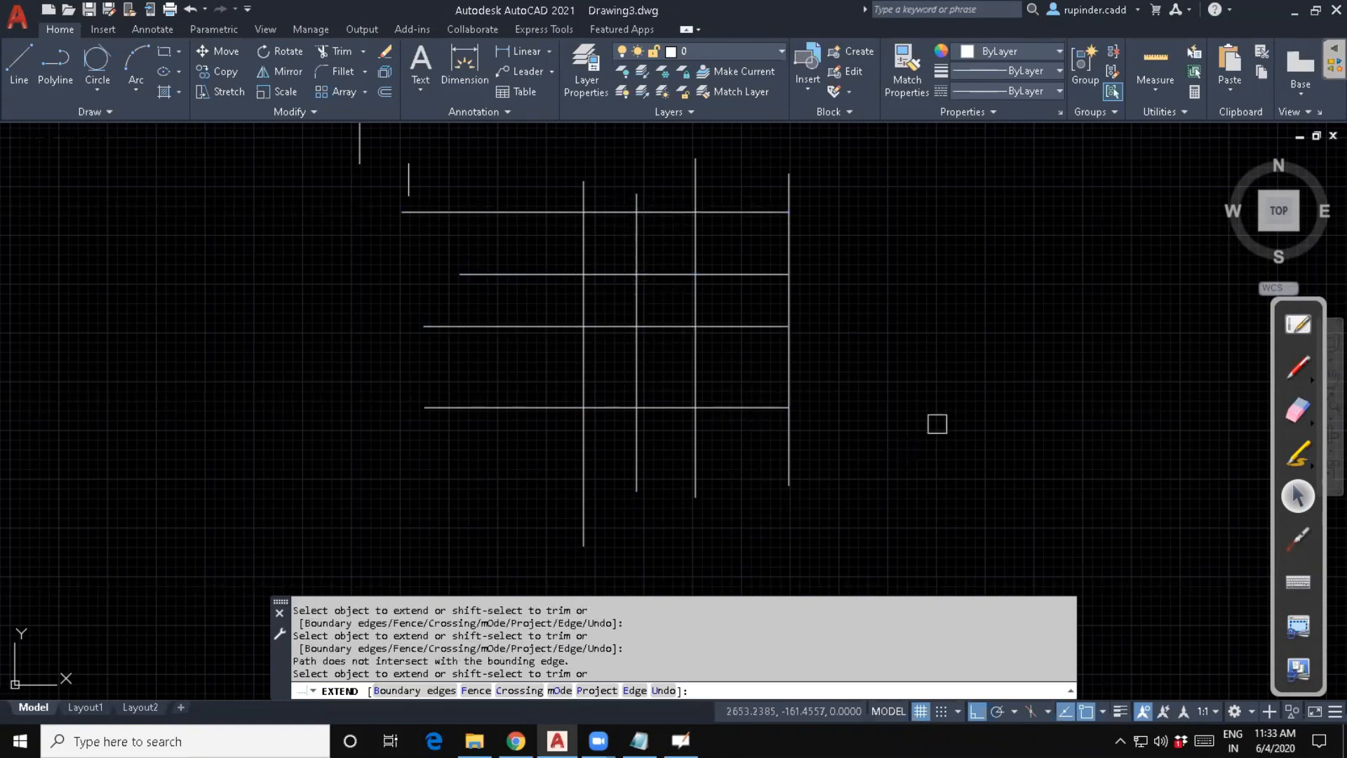
pyautogui.press('Escape')
pyautogui.press('Escape')
pyautogui.press('Escape')
# Draw two separate, widely spaced vertical lines to the left of the grid.
pyautogui.write('l')
pyautogui.press('Return')
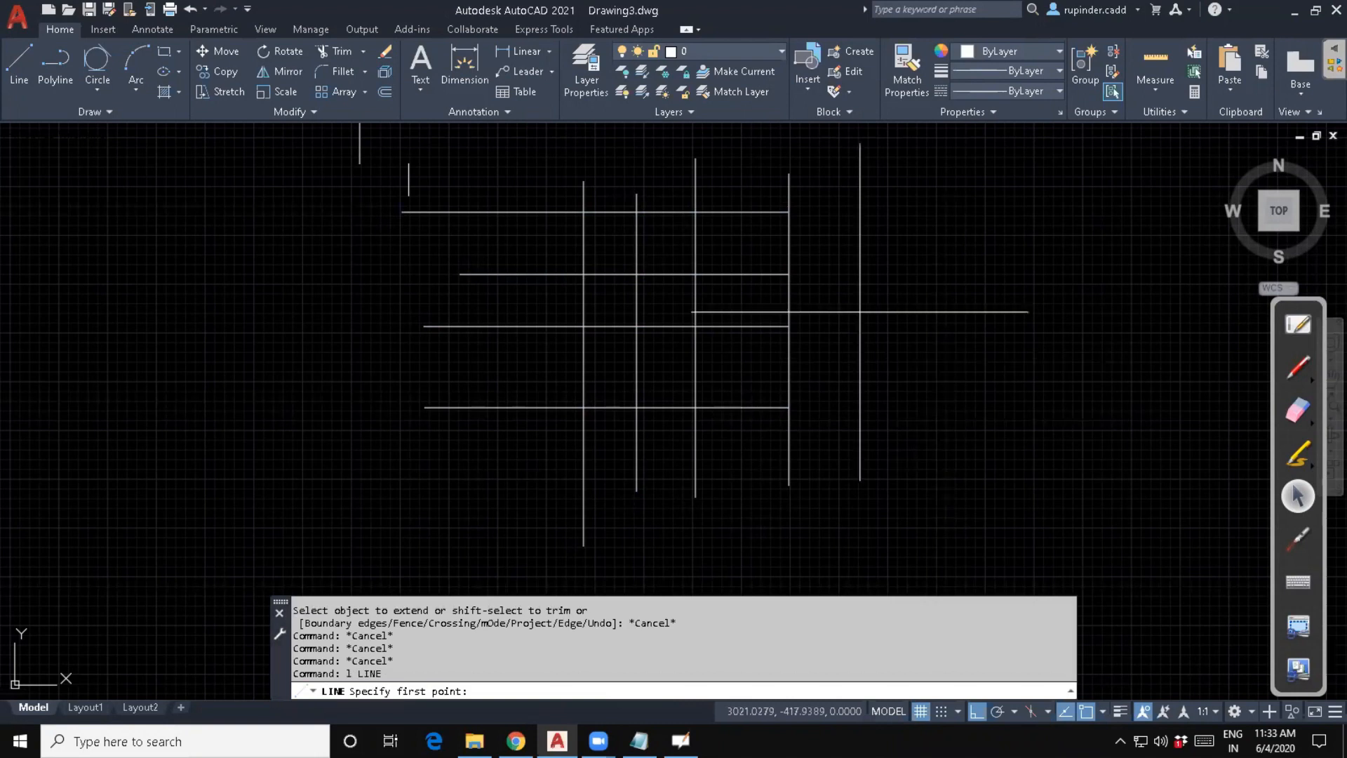
pyautogui.moveTo(916, 382); pyautogui.dragTo(941, 376, button='middle')
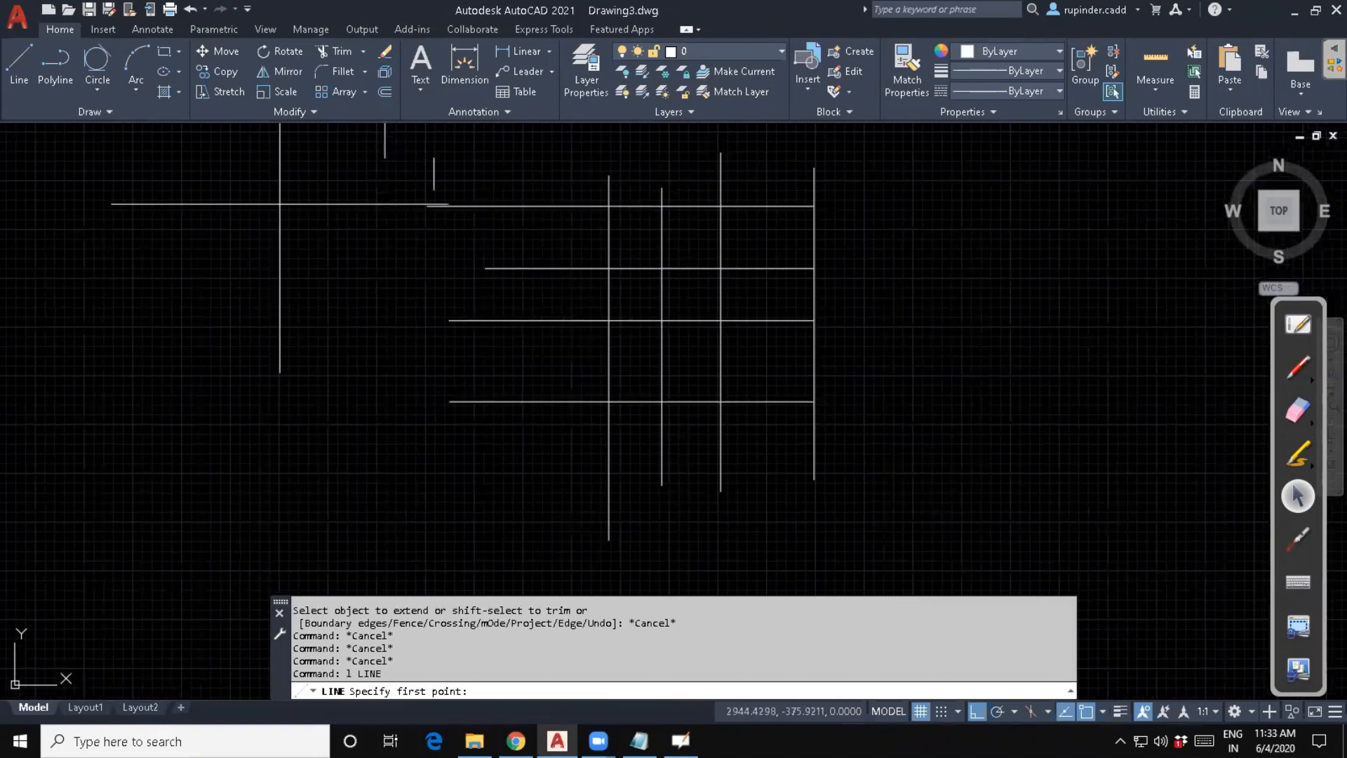
pyautogui.click(173, 166)
pyautogui.click(167, 527)
pyautogui.press('Escape')
pyautogui.press('Escape')
pyautogui.press('space')
pyautogui.click(289, 157)
pyautogui.click(309, 422)
pyautogui.press('space')
pyautogui.press('Escape')
# Draw two more vertical lines between the new verticals and the grid's left ends.
pyautogui.press('space')
pyautogui.click(358, 209)
pyautogui.click(358, 517)
pyautogui.press('Escape')
pyautogui.press('space')
pyautogui.click(396, 188)
pyautogui.click(396, 480)
pyautogui.press('Escape')
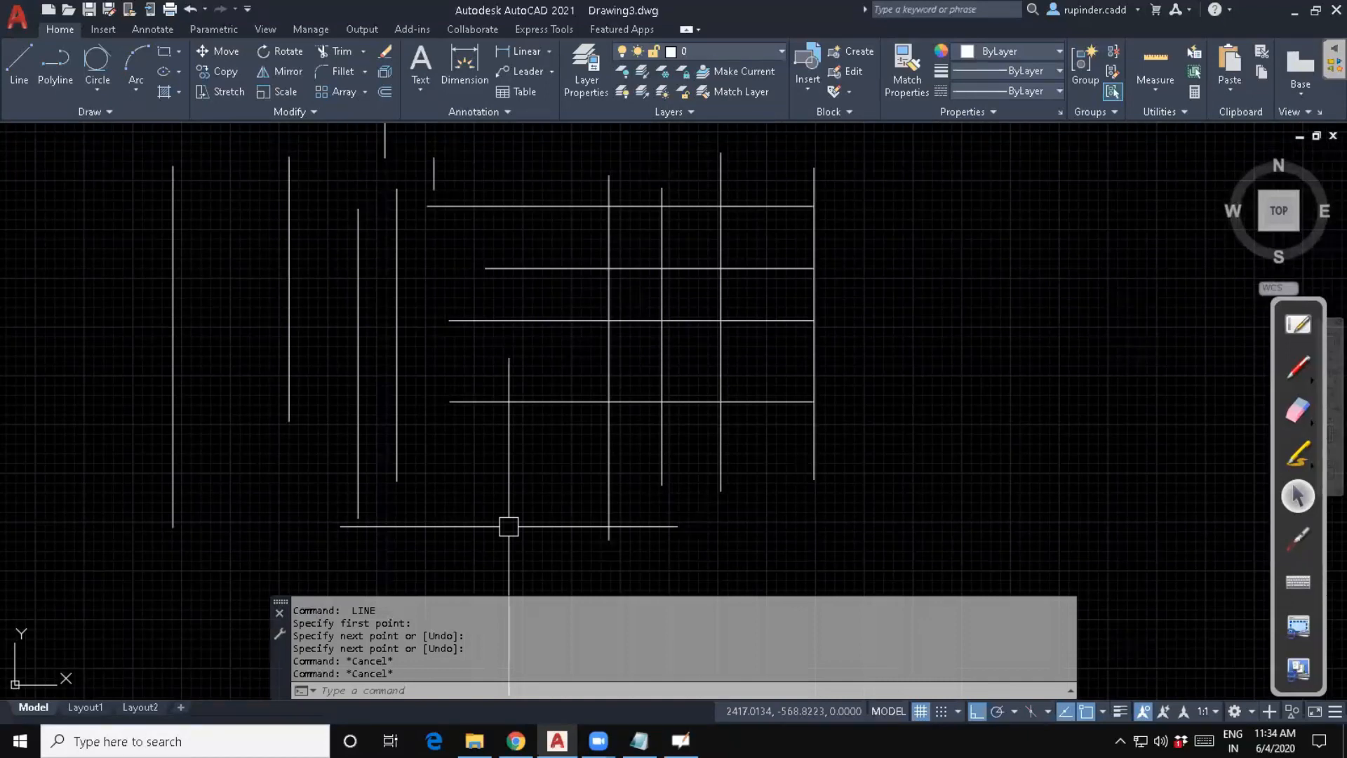
pyautogui.write('ex')
pyautogui.press('space')
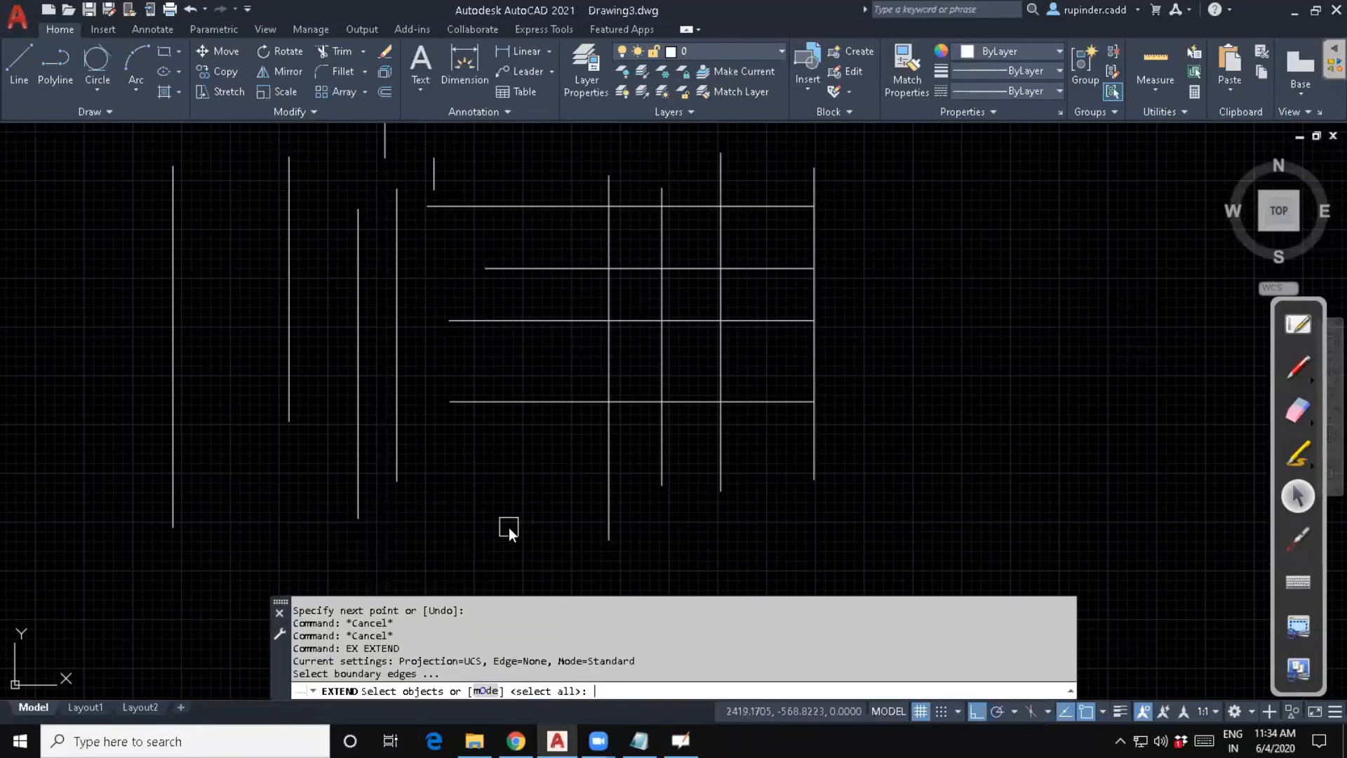
pyautogui.press('Escape')
pyautogui.press('Escape')
# Extend all four horizontal lines to the leftmost vertical, using only that vertical as the boundary edge.
pyautogui.write('ex')
pyautogui.press('space')
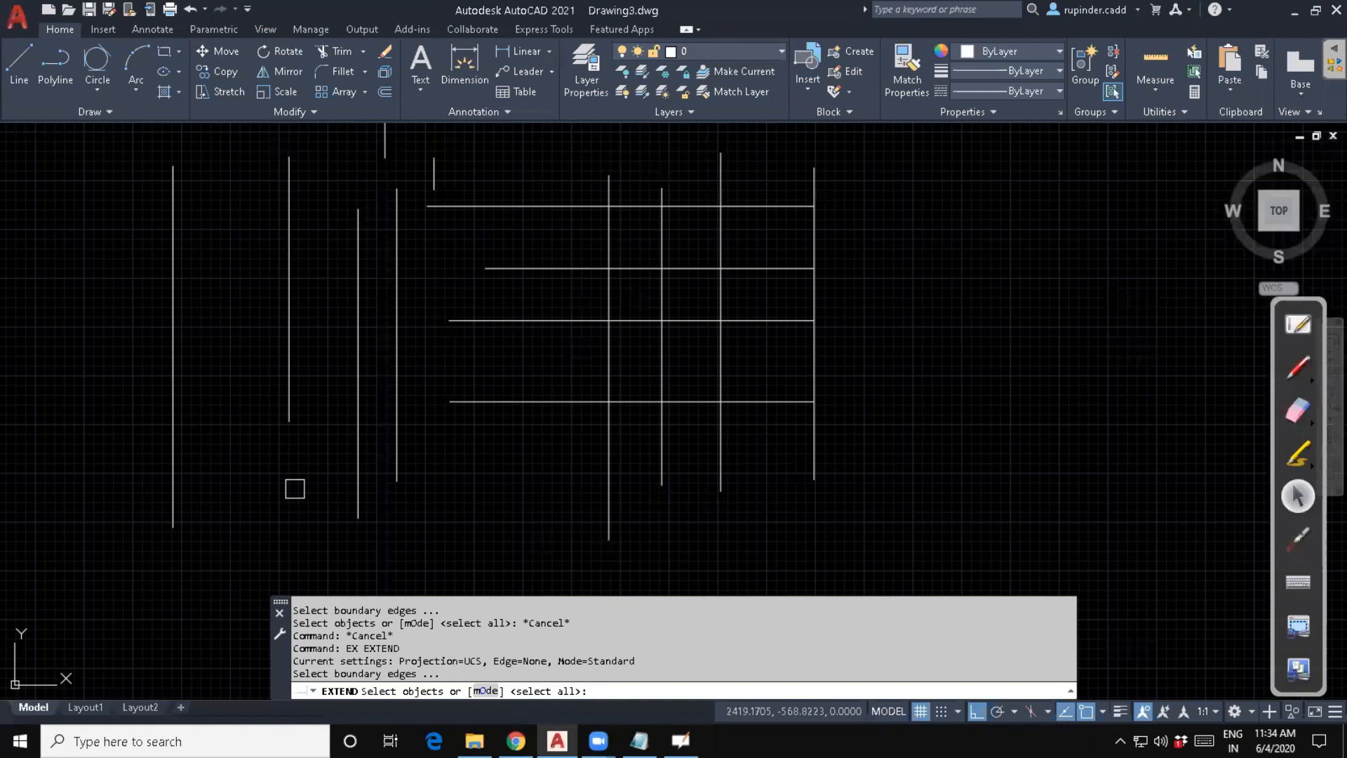
pyautogui.click(172, 379)
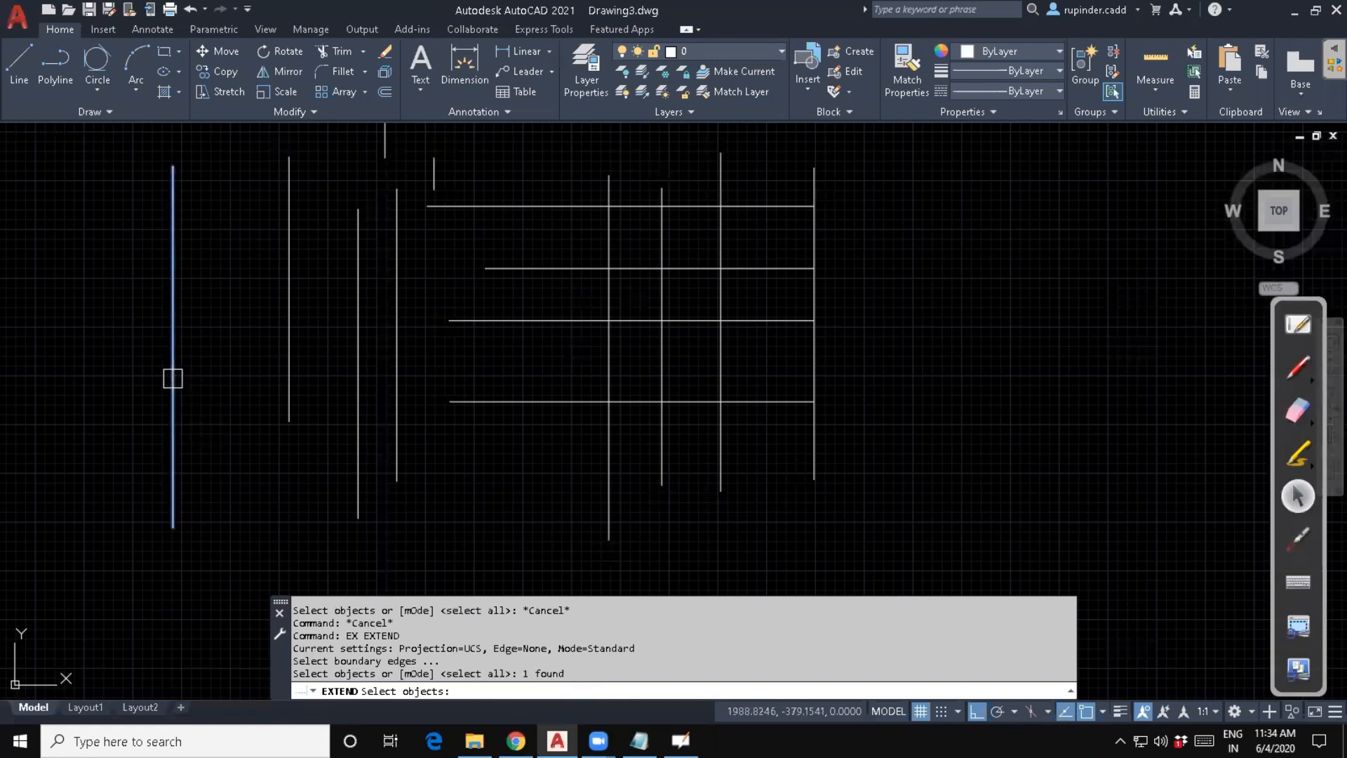
pyautogui.press('Return')
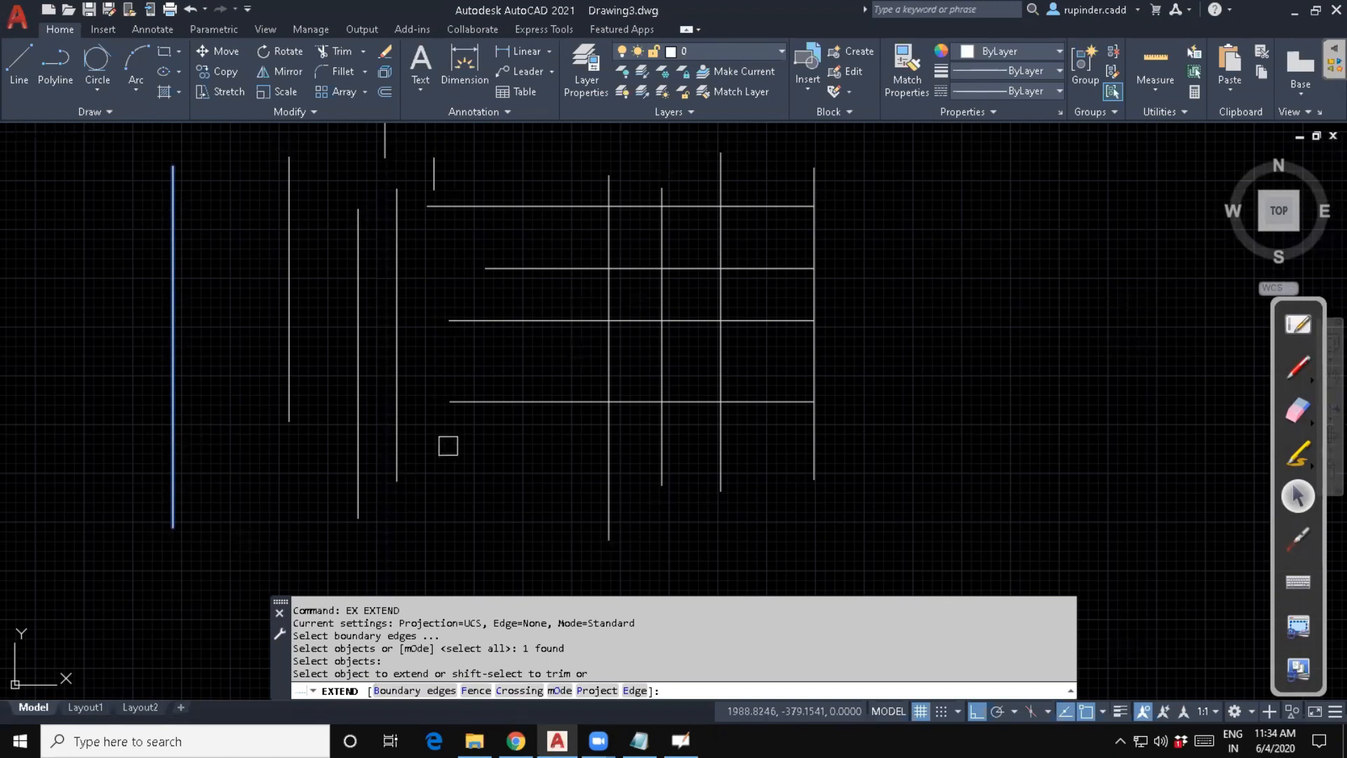
pyautogui.click(464, 404)
pyautogui.click(465, 404)
pyautogui.click(484, 328)
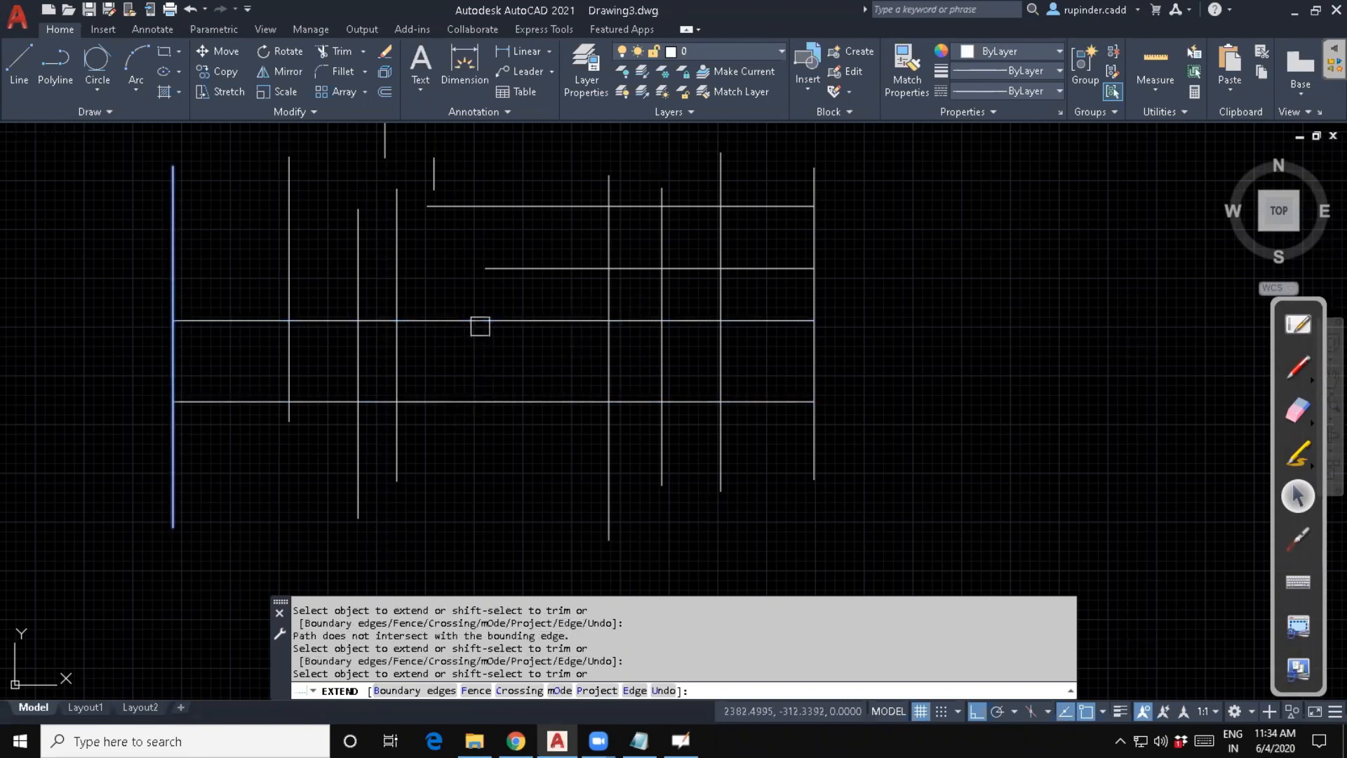
pyautogui.click(505, 269)
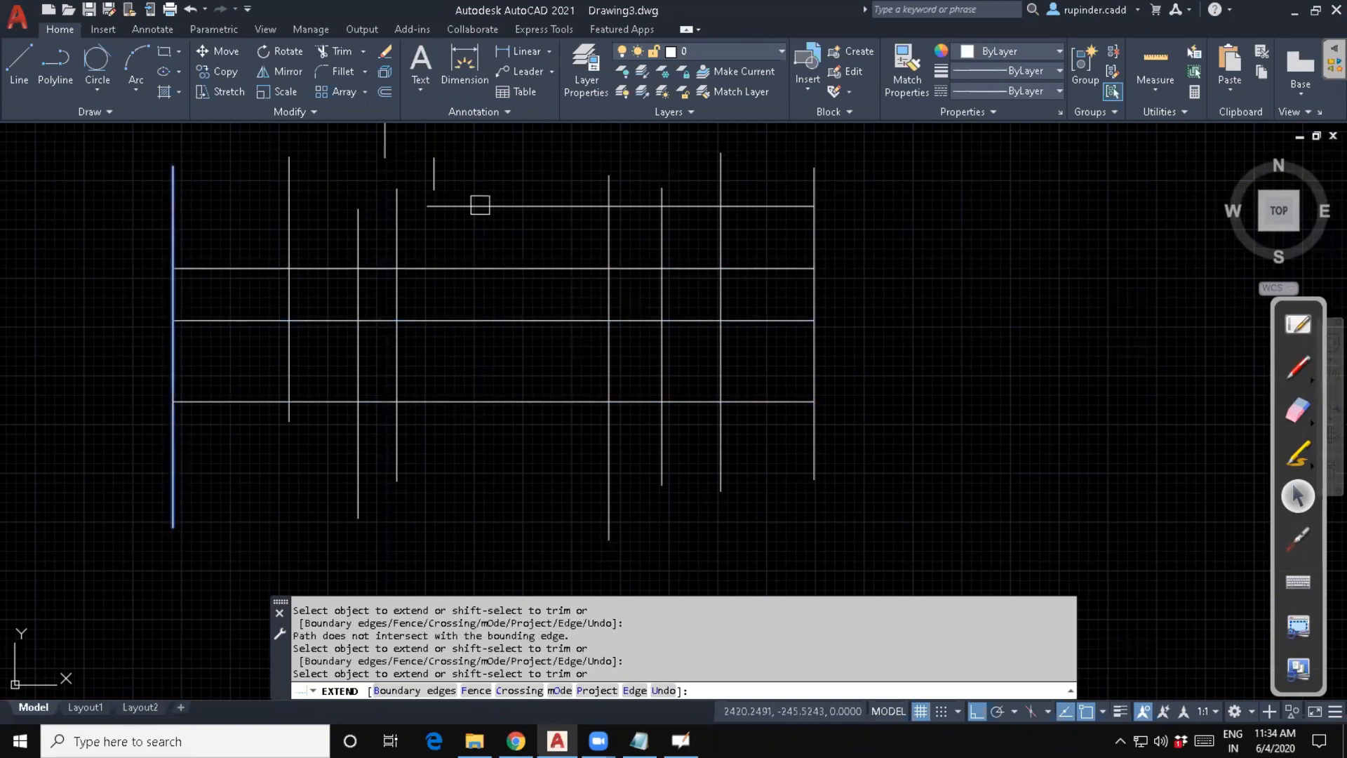
pyautogui.click(475, 206)
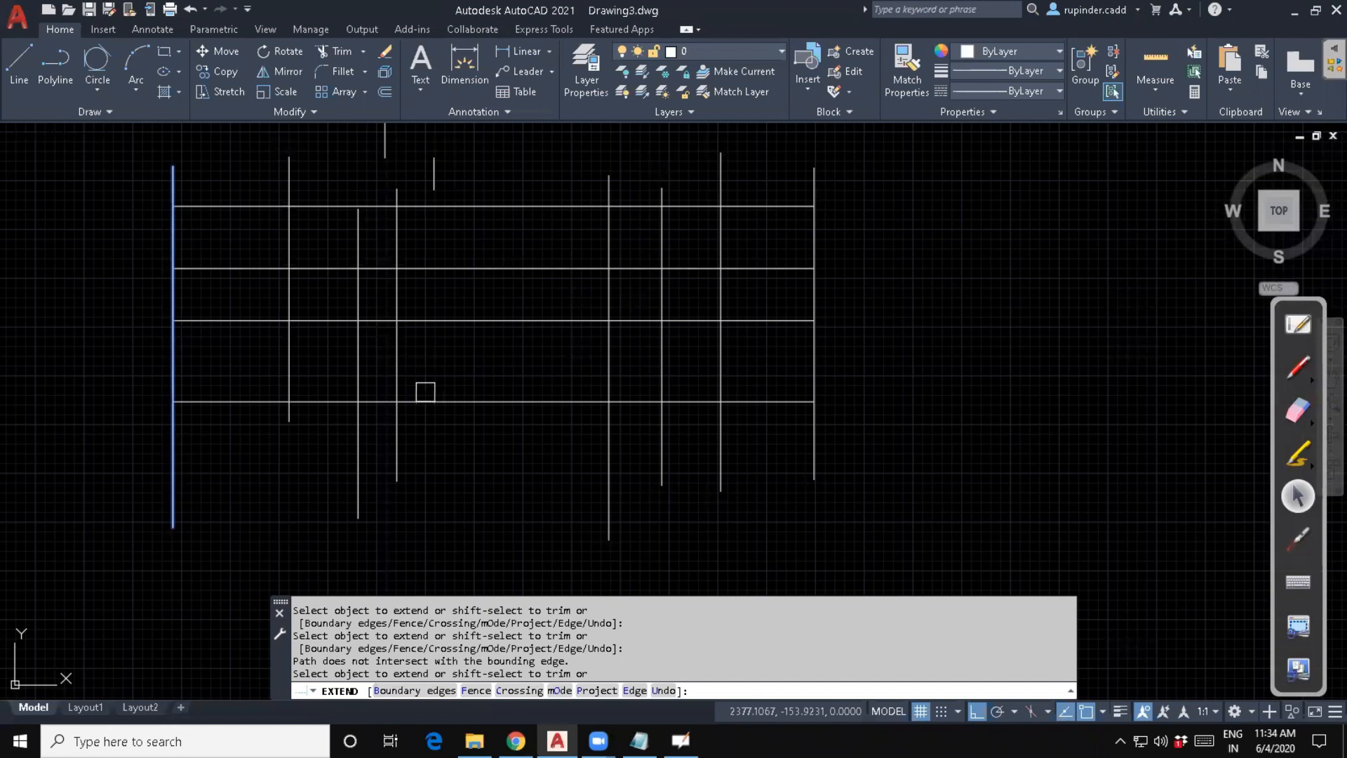
pyautogui.press('Escape')
pyautogui.press('Escape')
# Erase the horizontal line passing through the small circle in the square figure.
pyautogui.scroll(-3, 427, 391)
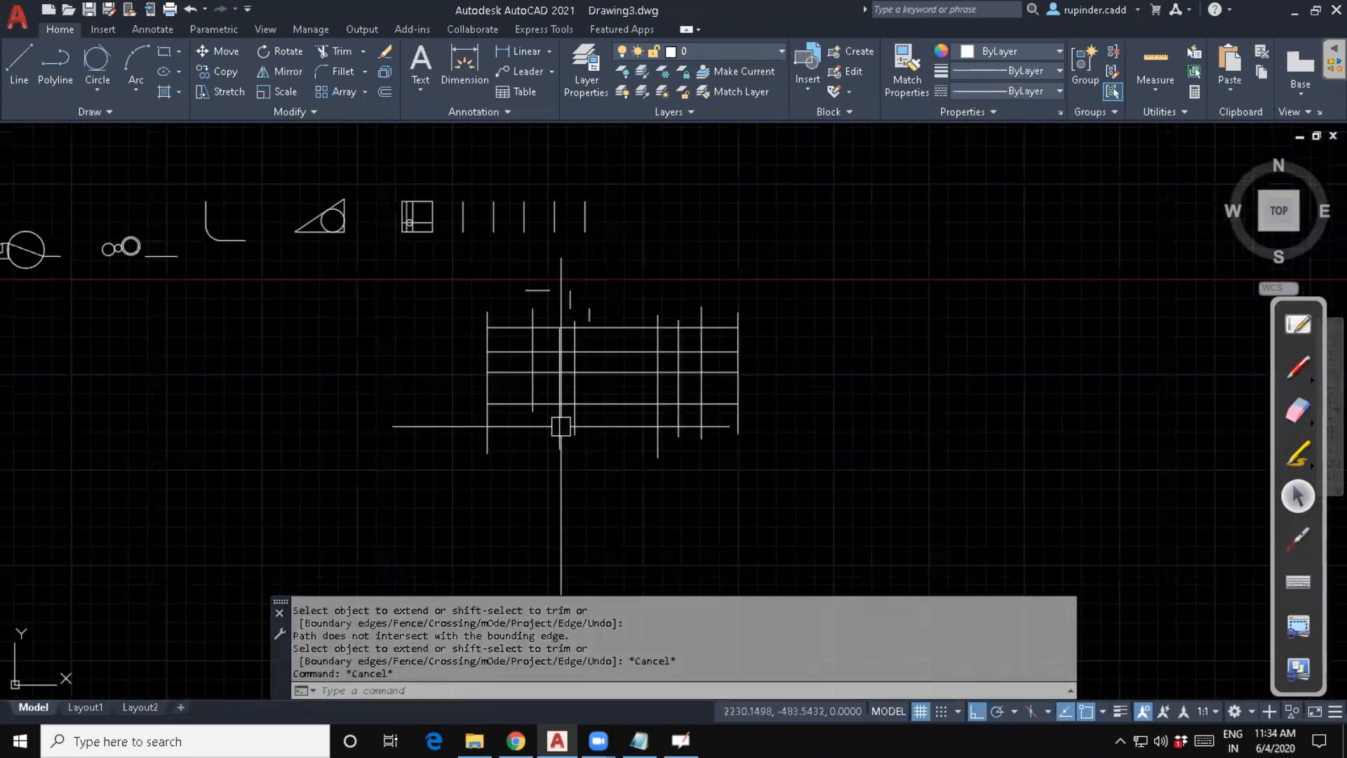
pyautogui.scroll(6, 457, 265)
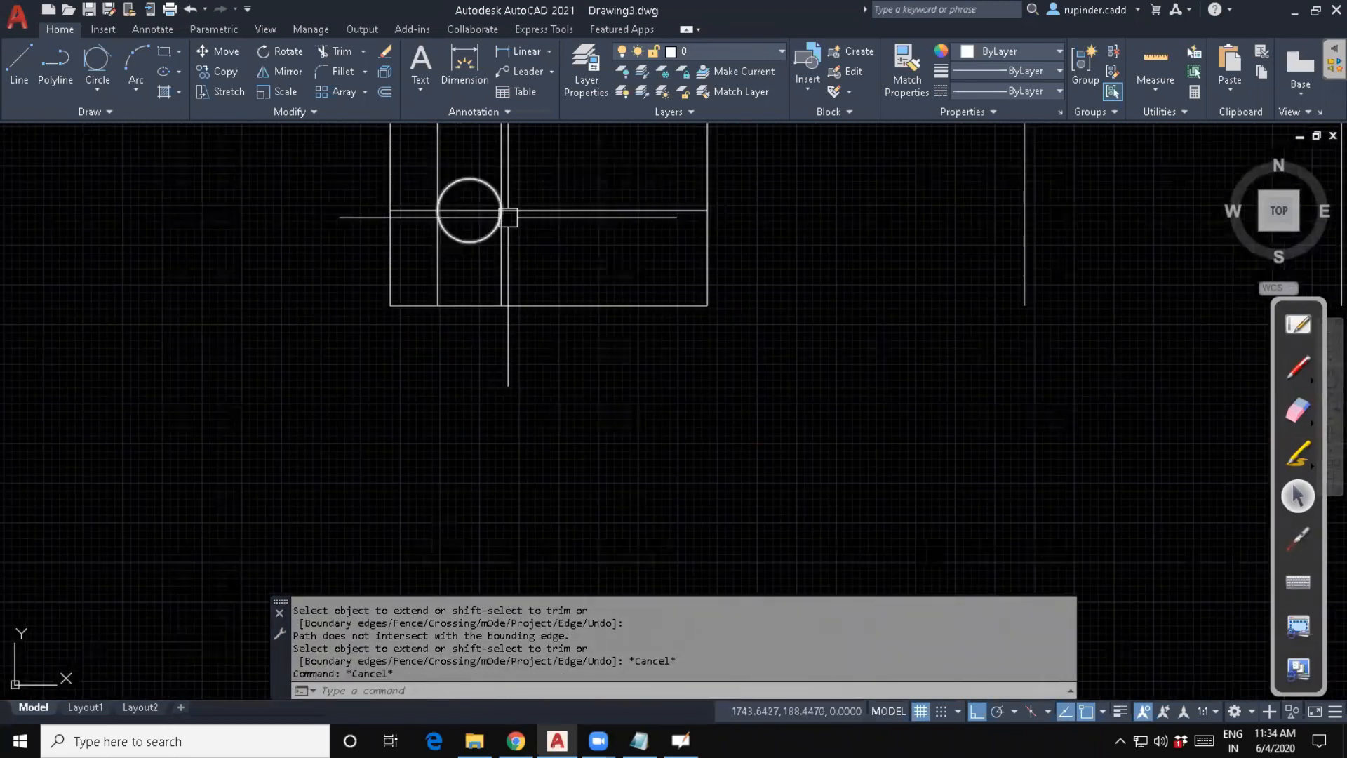
pyautogui.moveTo(508, 217); pyautogui.dragTo(430, 288, button='middle')
pyautogui.click(632, 232)
pyautogui.click(601, 304)
pyautogui.press('Delete')
# Trim the triangle's sloped and vertical sides above the circle's tangent points and its base beyond the circle, using all objects as cutting edges.
pyautogui.moveTo(601, 306); pyautogui.dragTo(566, 428, button='middle')
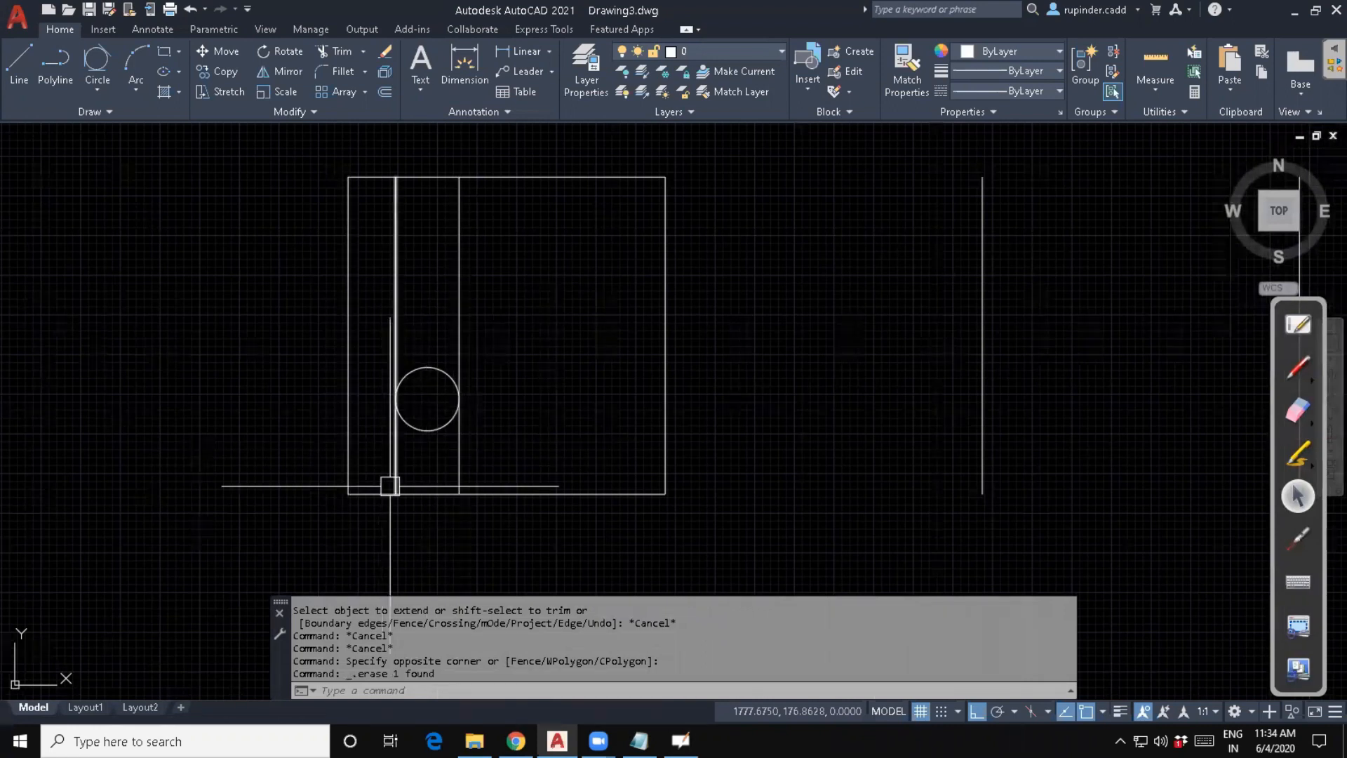
pyautogui.scroll(-4, 473, 478)
pyautogui.moveTo(337, 477); pyautogui.dragTo(604, 400, button='middle')
pyautogui.scroll(2, 396, 340)
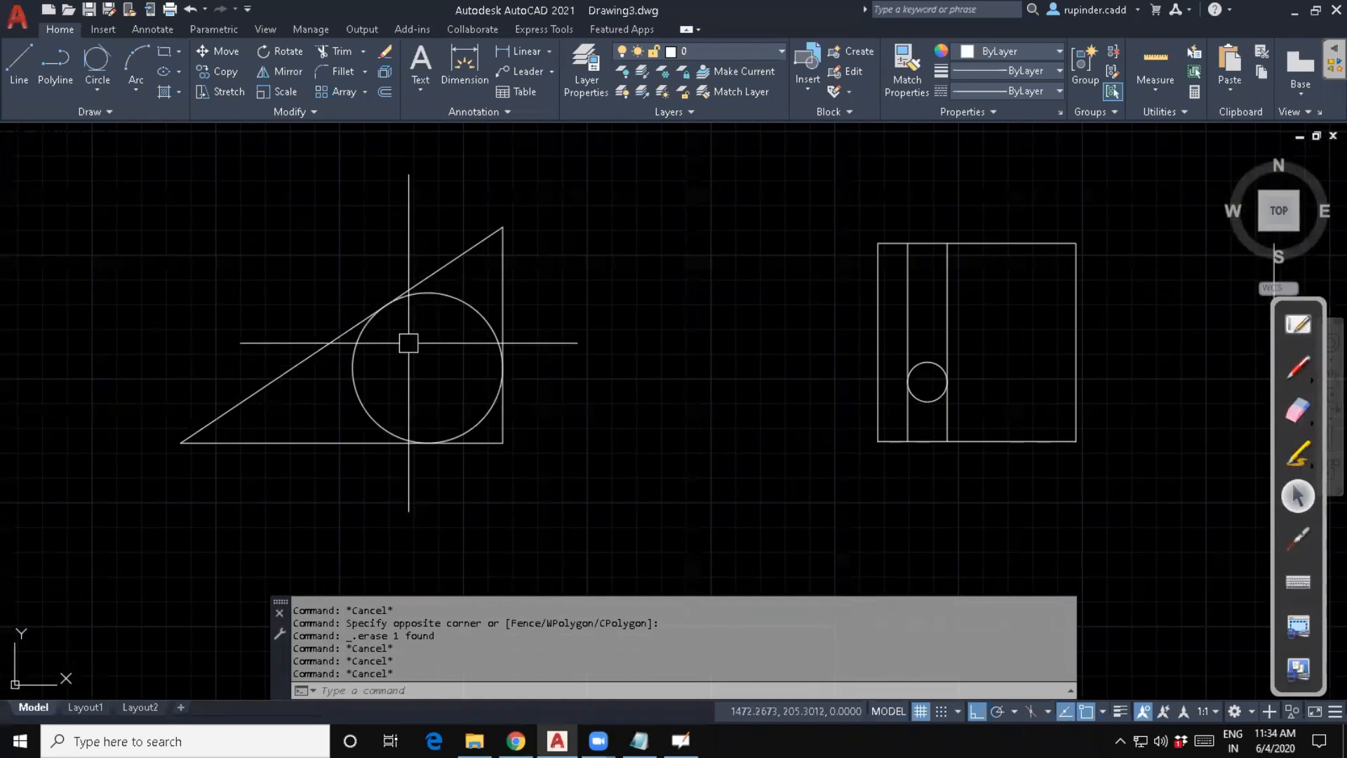
pyautogui.write('tr')
pyautogui.press('Return')
pyautogui.press('Return')
pyautogui.click(442, 268)
pyautogui.click(503, 268)
pyautogui.click(499, 430)
pyautogui.click(496, 430)
pyautogui.click(474, 448)
# Trim away the circle's arc inside the triangle, between the sloped side and the base.
pyautogui.click(324, 436)
pyautogui.click(320, 434)
pyautogui.click(356, 398)
pyautogui.press('Escape')
pyautogui.press('Escape')
# Erase the leftover vertical segment beside the teardrop figure and the rounded L-shaped figure to its left.
pyautogui.click(503, 428)
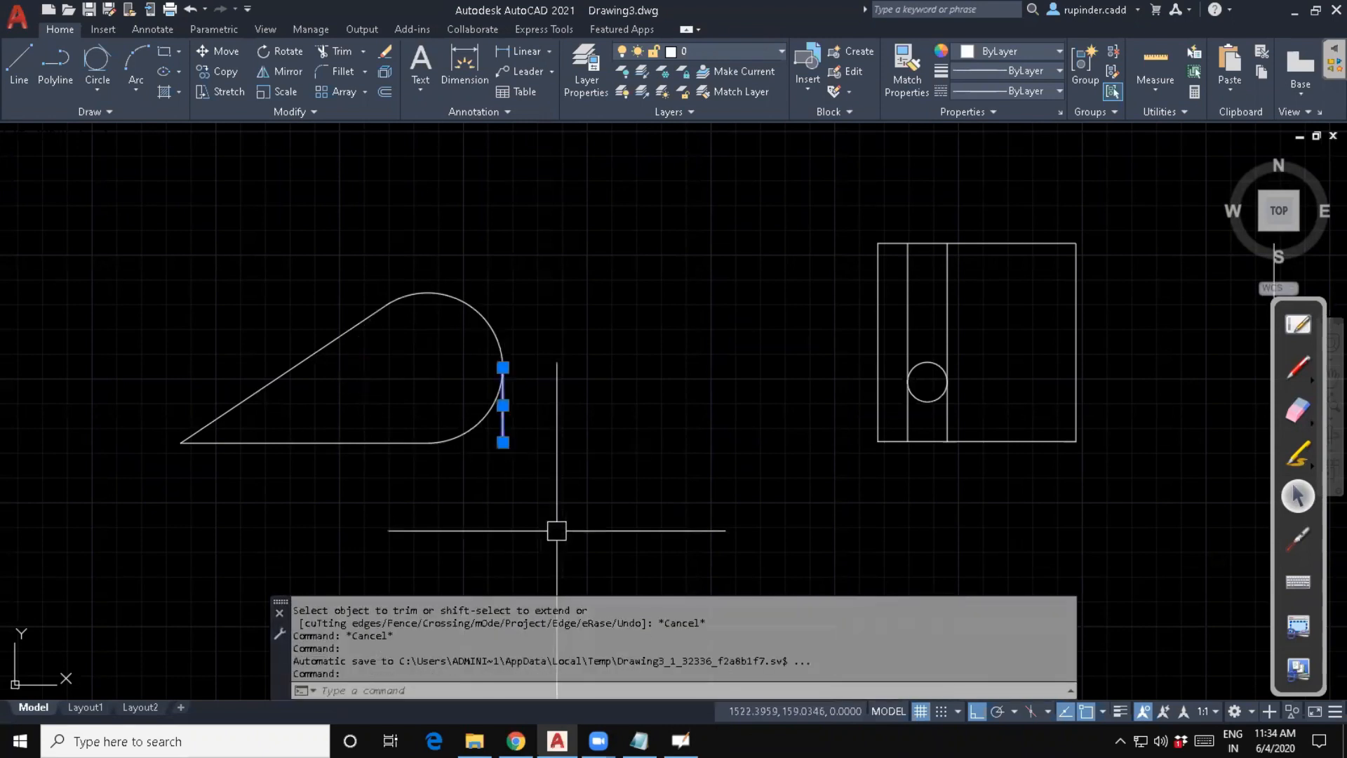
pyautogui.press('Delete')
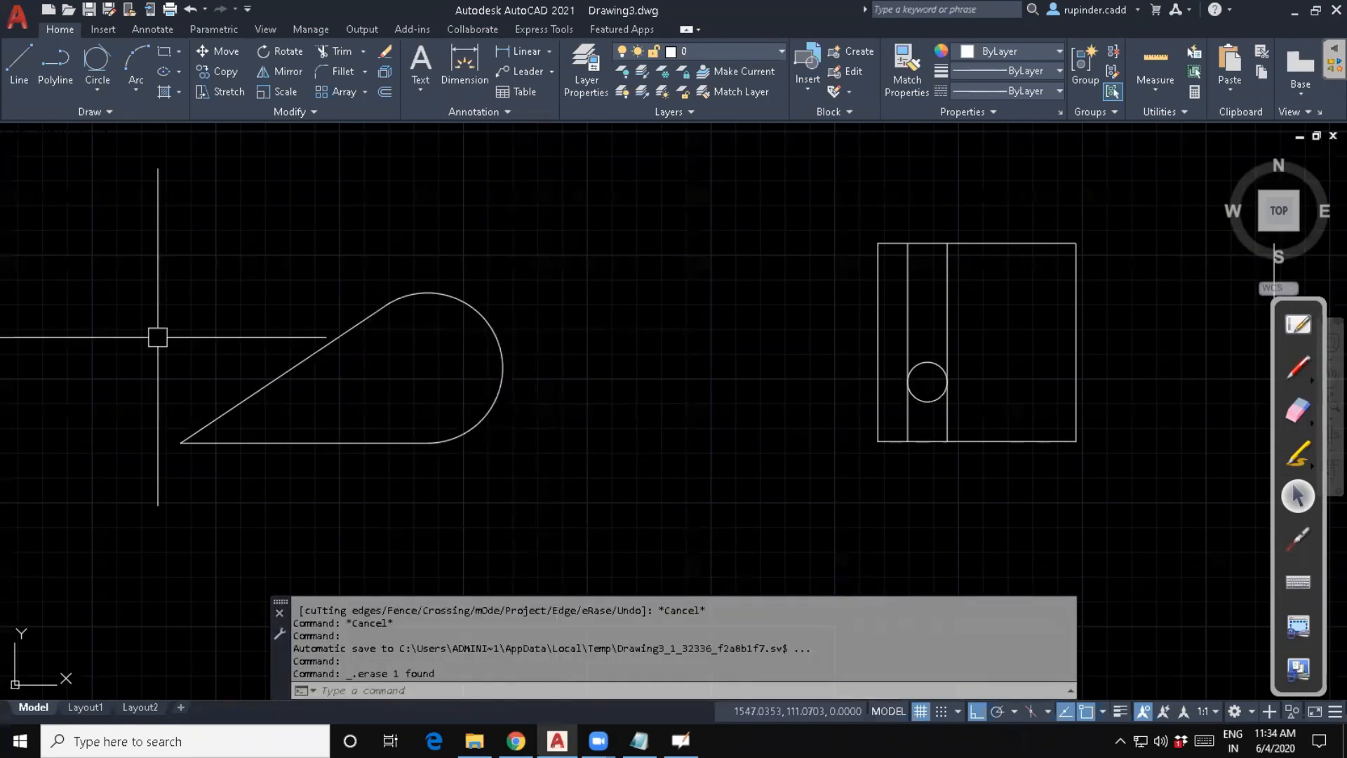
pyautogui.scroll(-3, 296, 455)
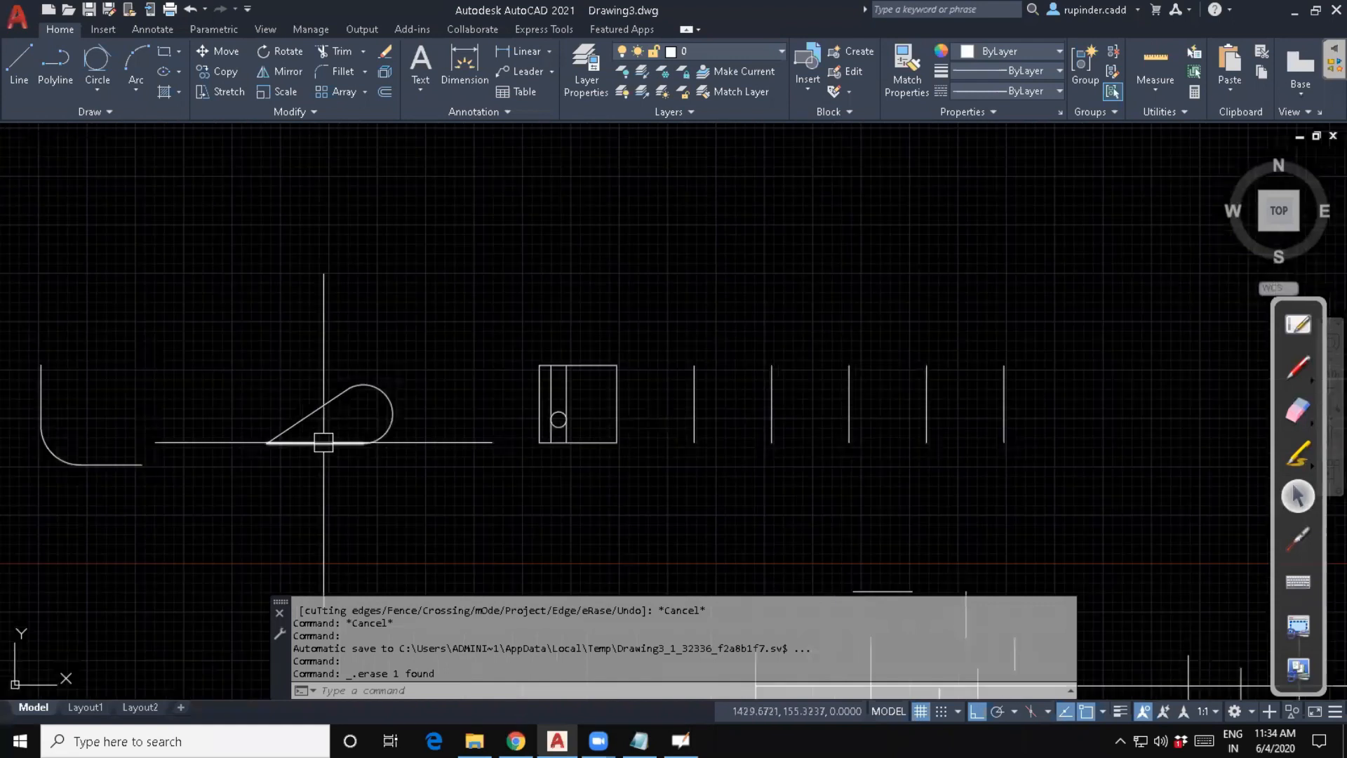
pyautogui.moveTo(322, 442); pyautogui.dragTo(431, 422, button='middle')
pyautogui.scroll(2, 431, 422)
pyautogui.click(271, 541)
pyautogui.click(43, 263)
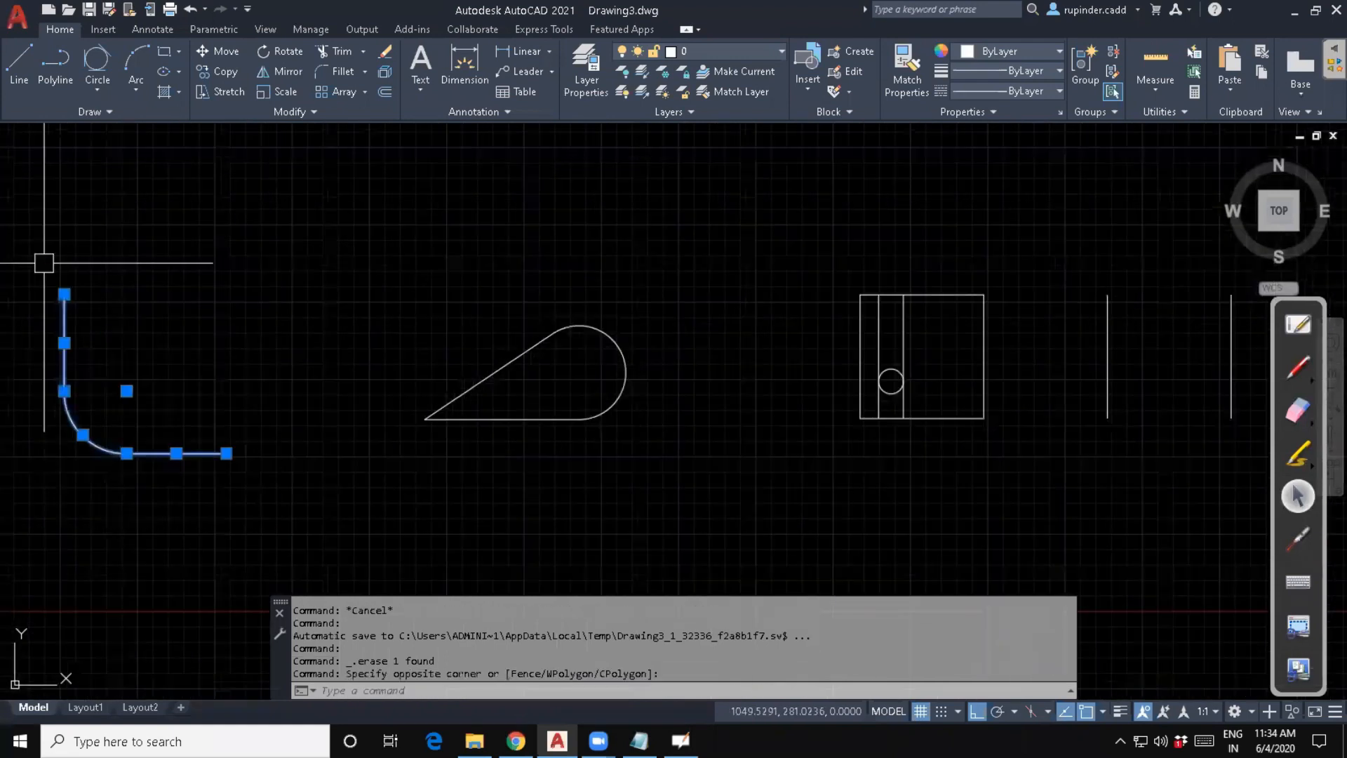
pyautogui.press('Delete')
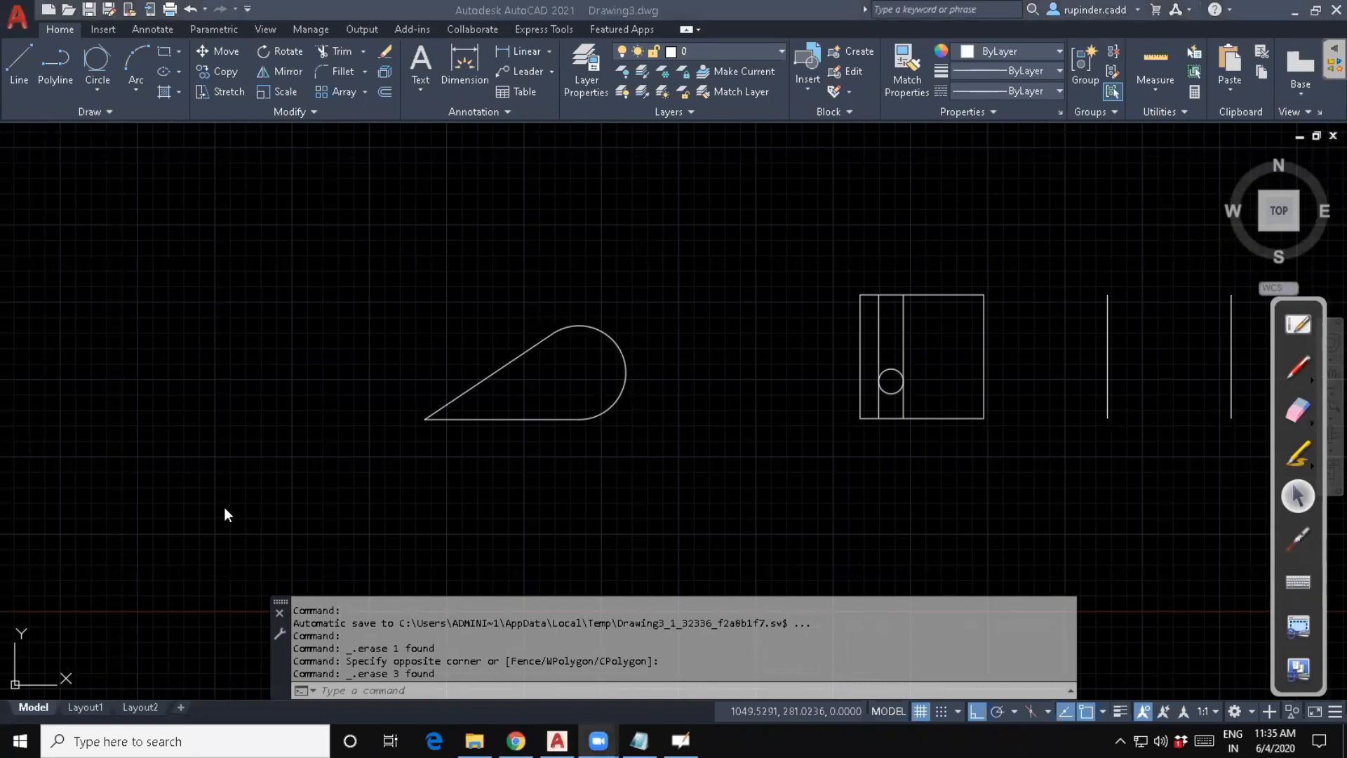
pyautogui.click(669, 472)
pyautogui.press('Escape')
pyautogui.press('Escape')
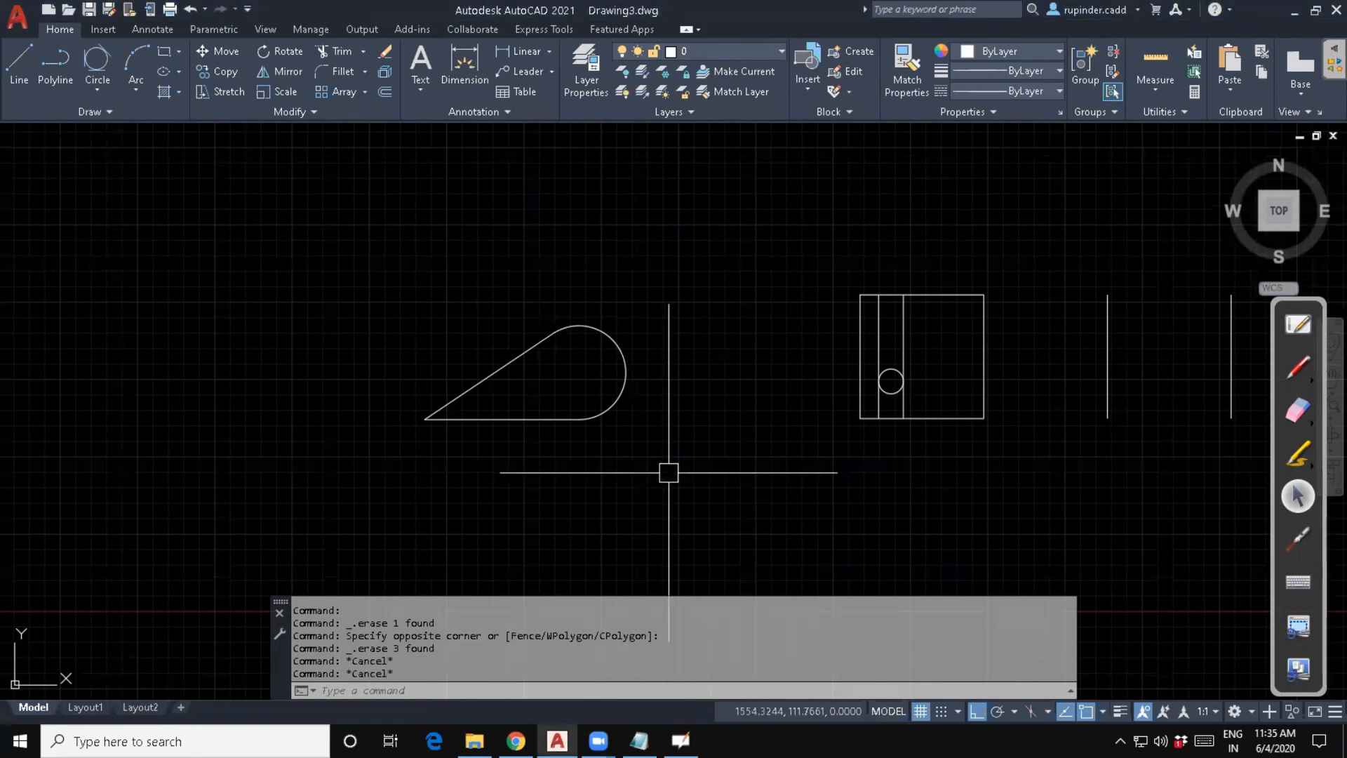
# Switch to Notepad, highlight the "Mirror-Mi" entry in the Modify Toolbar list, and return to AutoCAD.
pyautogui.click(639, 740)
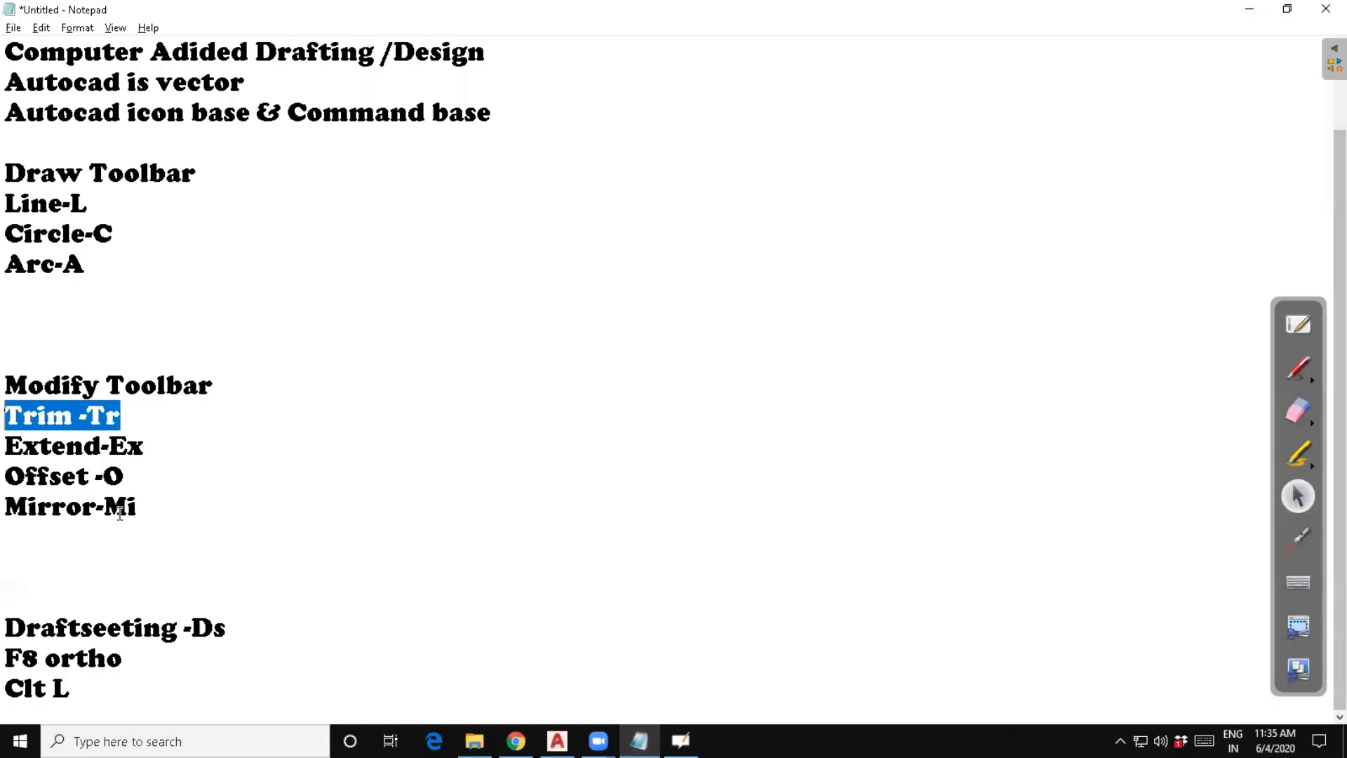
pyautogui.moveTo(154, 506); pyautogui.dragTo(7, 501)
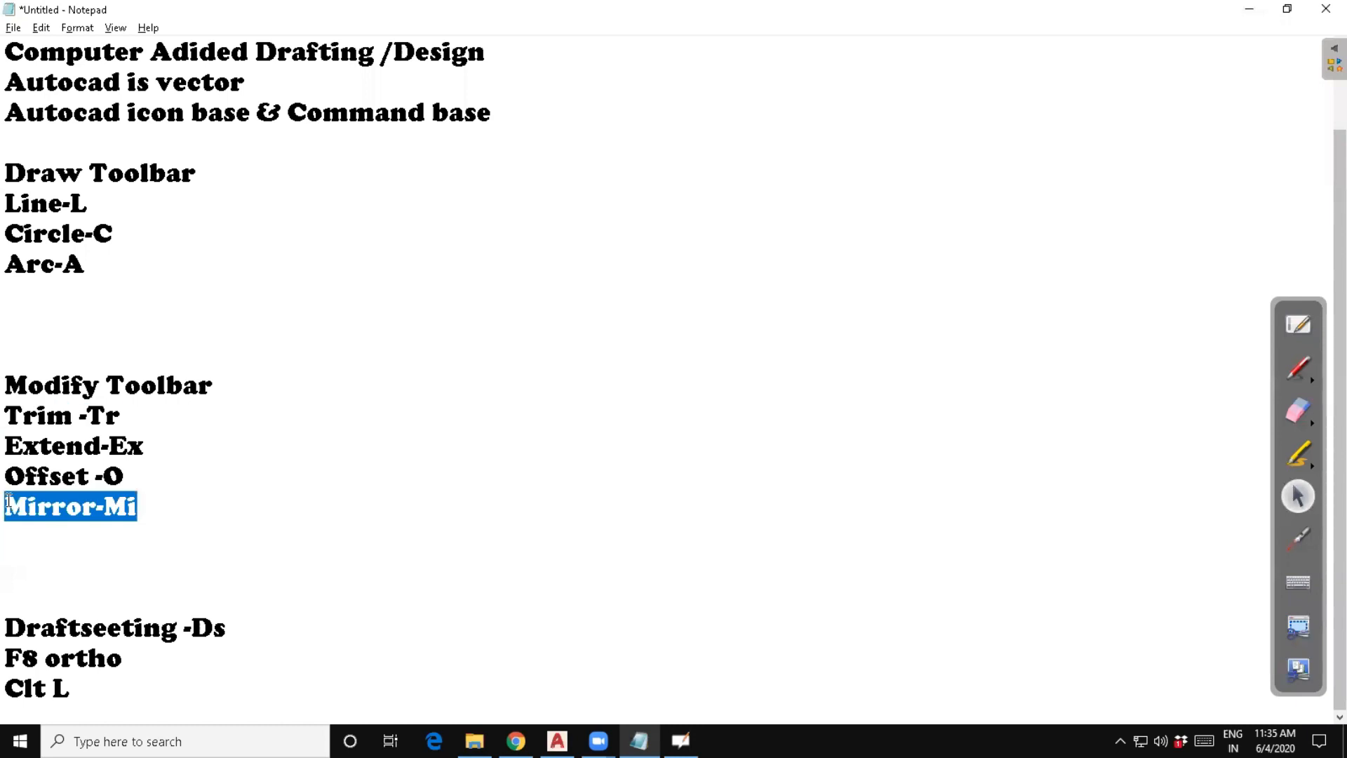
pyautogui.click(1250, 13)
# Mirror the whole teardrop figure about a vertical line through its pointed left tip, keeping the source objects.
pyautogui.write('mi')
pyautogui.press('Return')
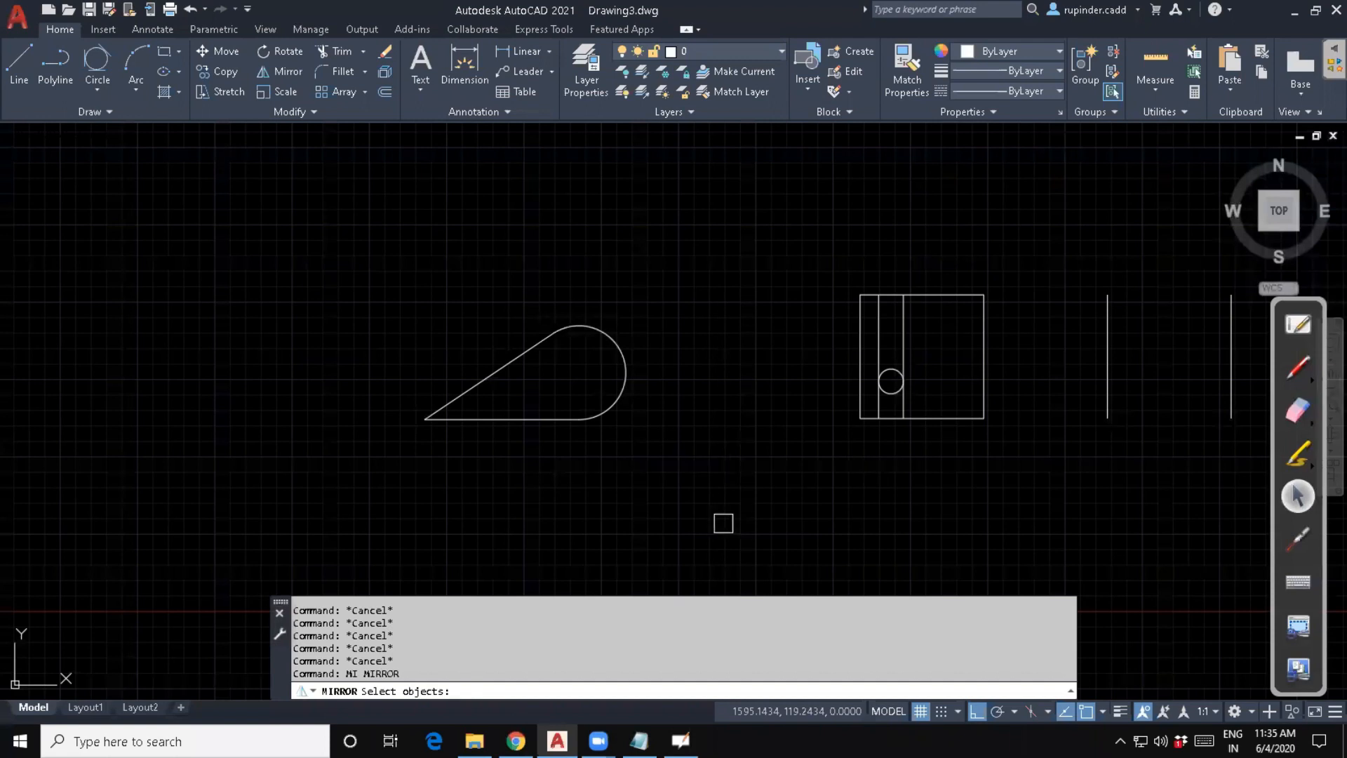
pyautogui.press('Escape')
pyautogui.press('Escape')
pyautogui.press('Return')
pyautogui.click(696, 517)
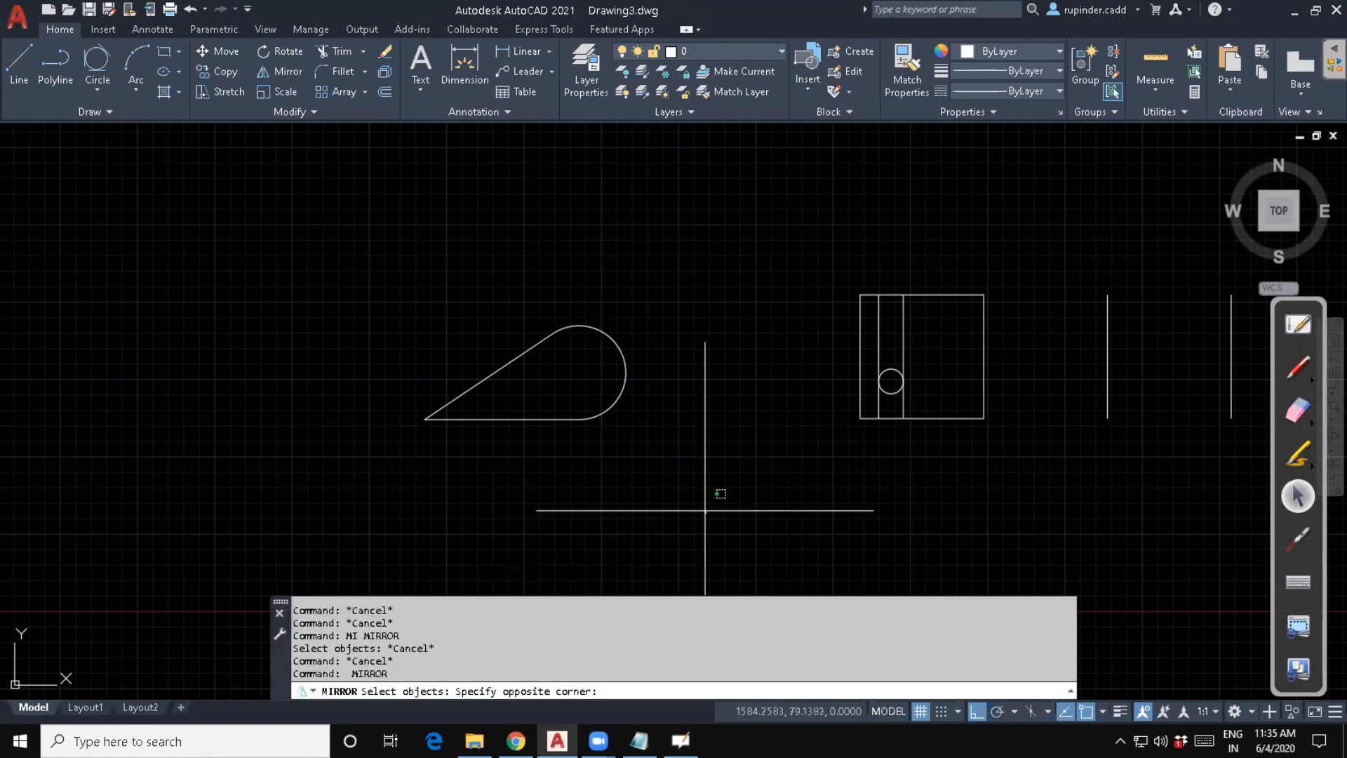
pyautogui.click(386, 273)
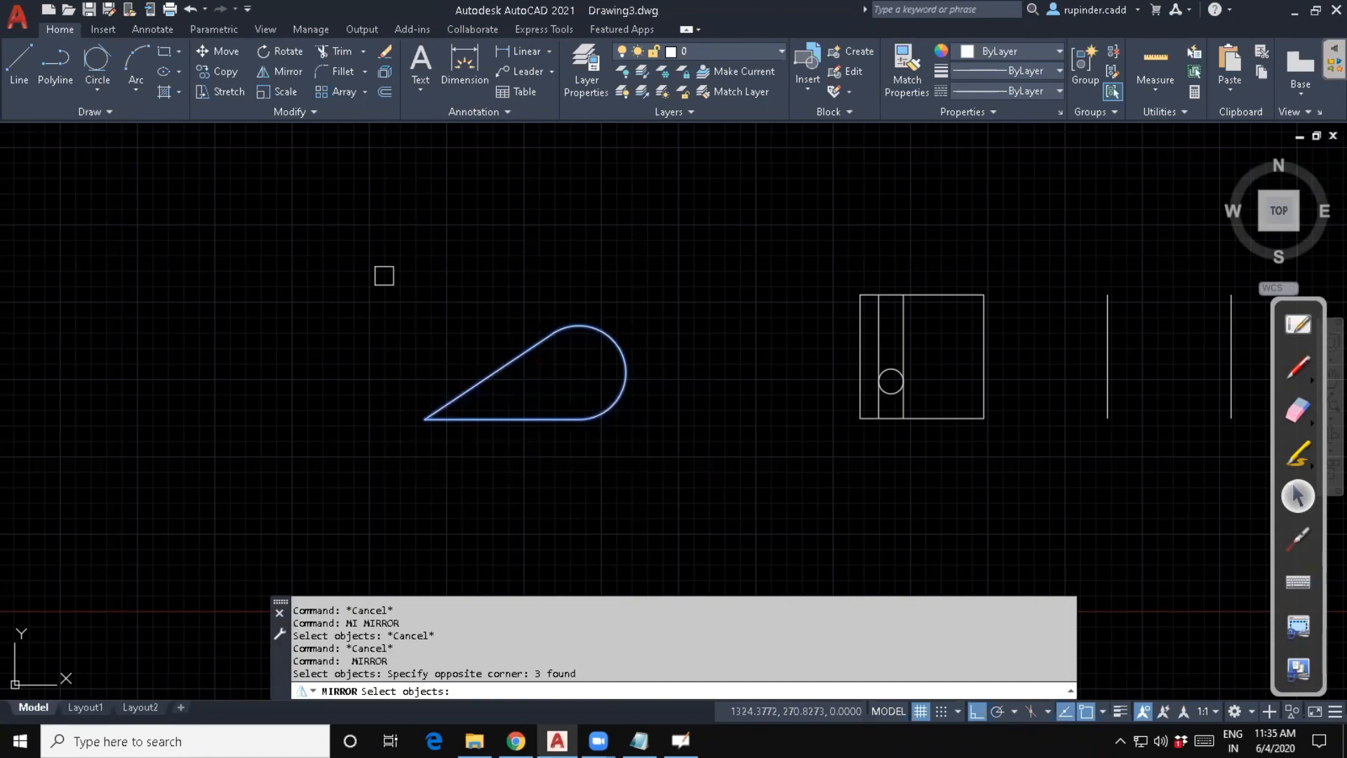
pyautogui.press('Return')
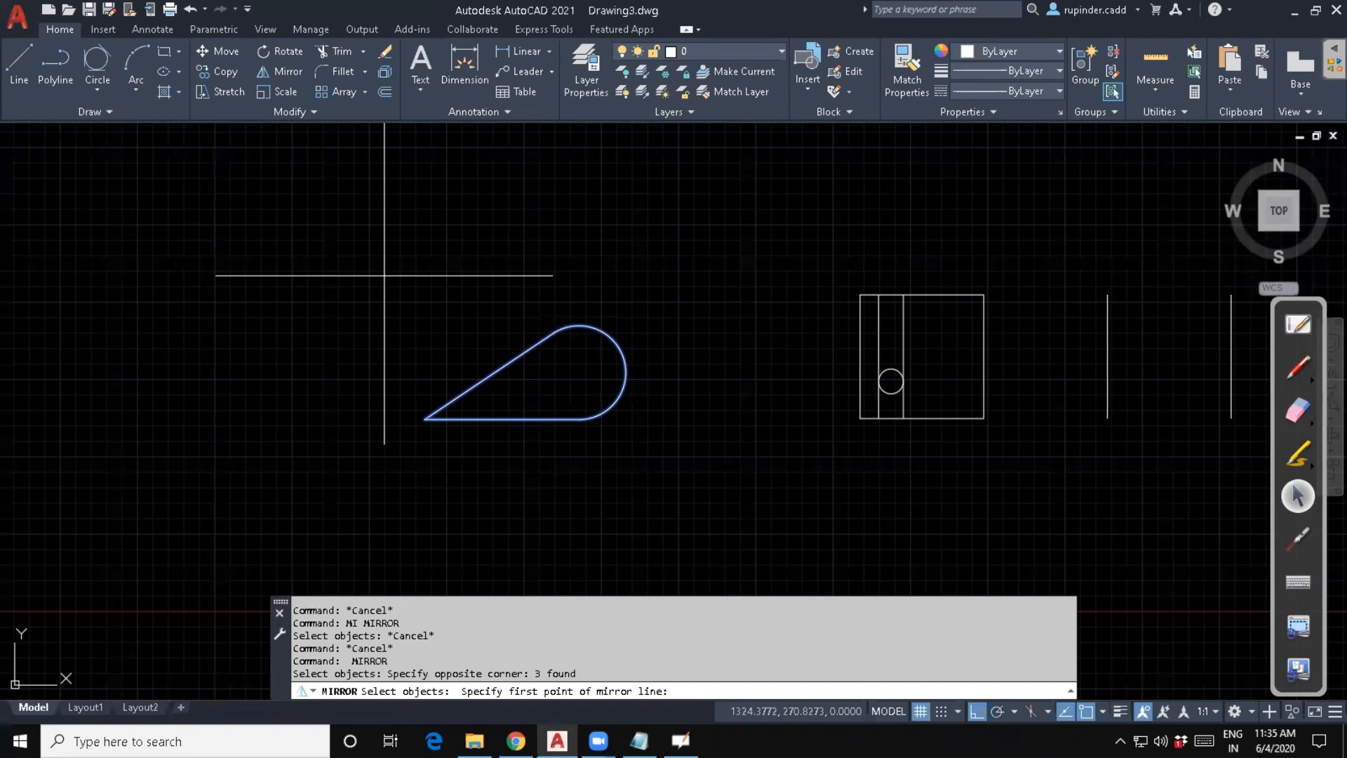
pyautogui.click(424, 418)
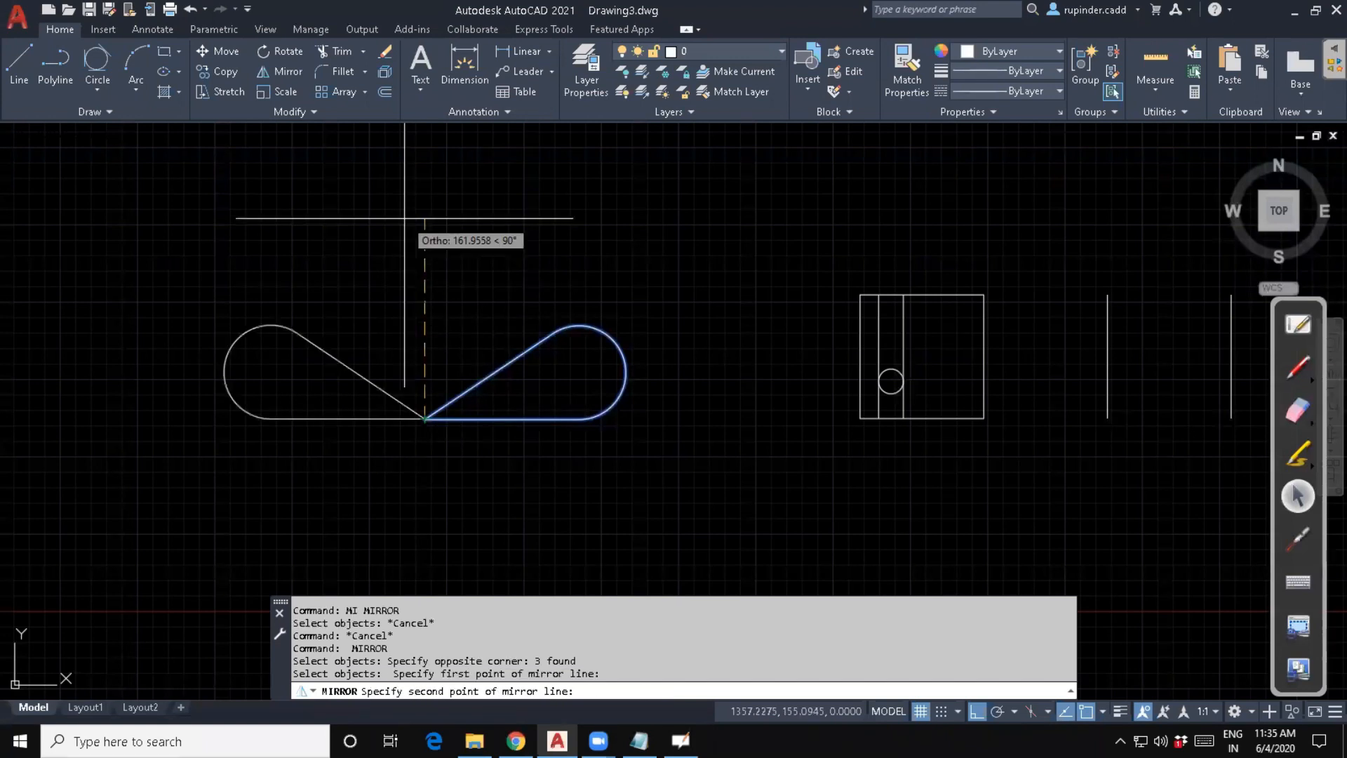
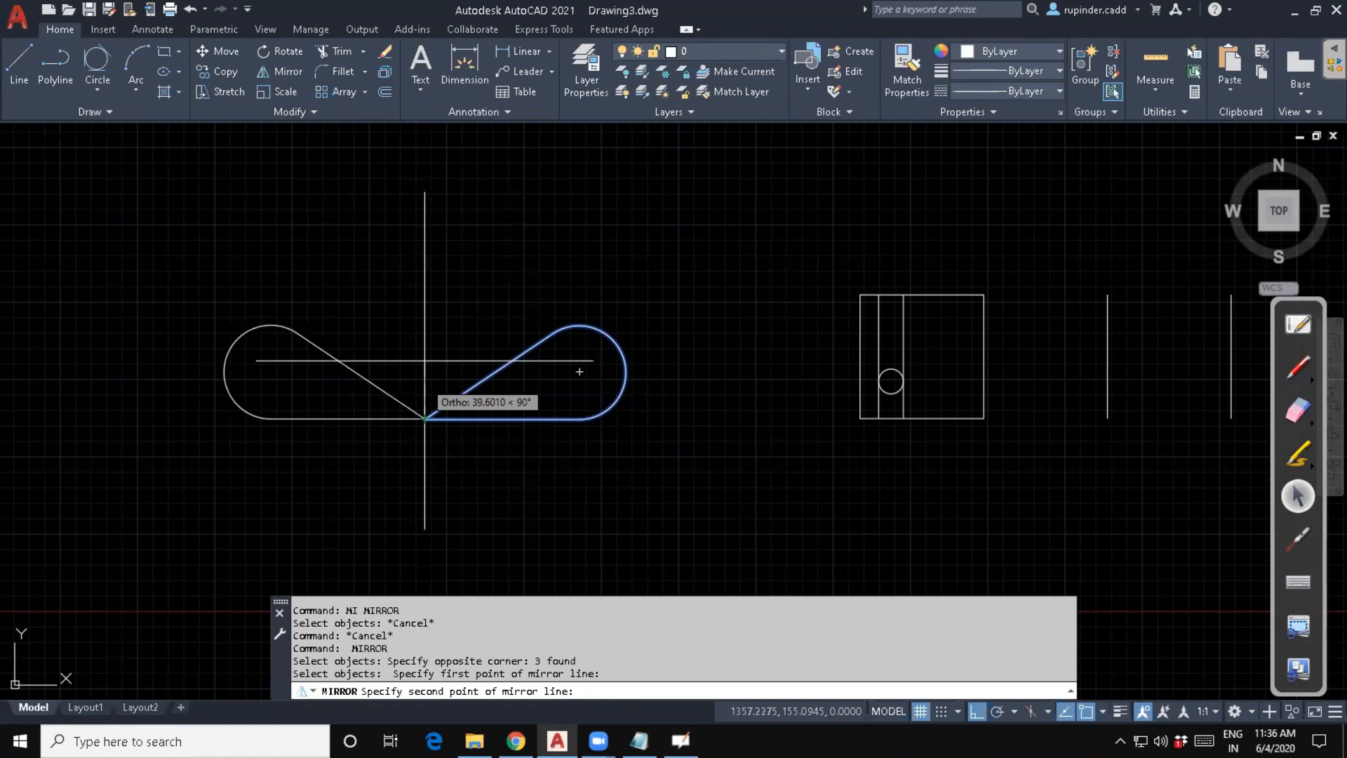
pyautogui.click(432, 247)
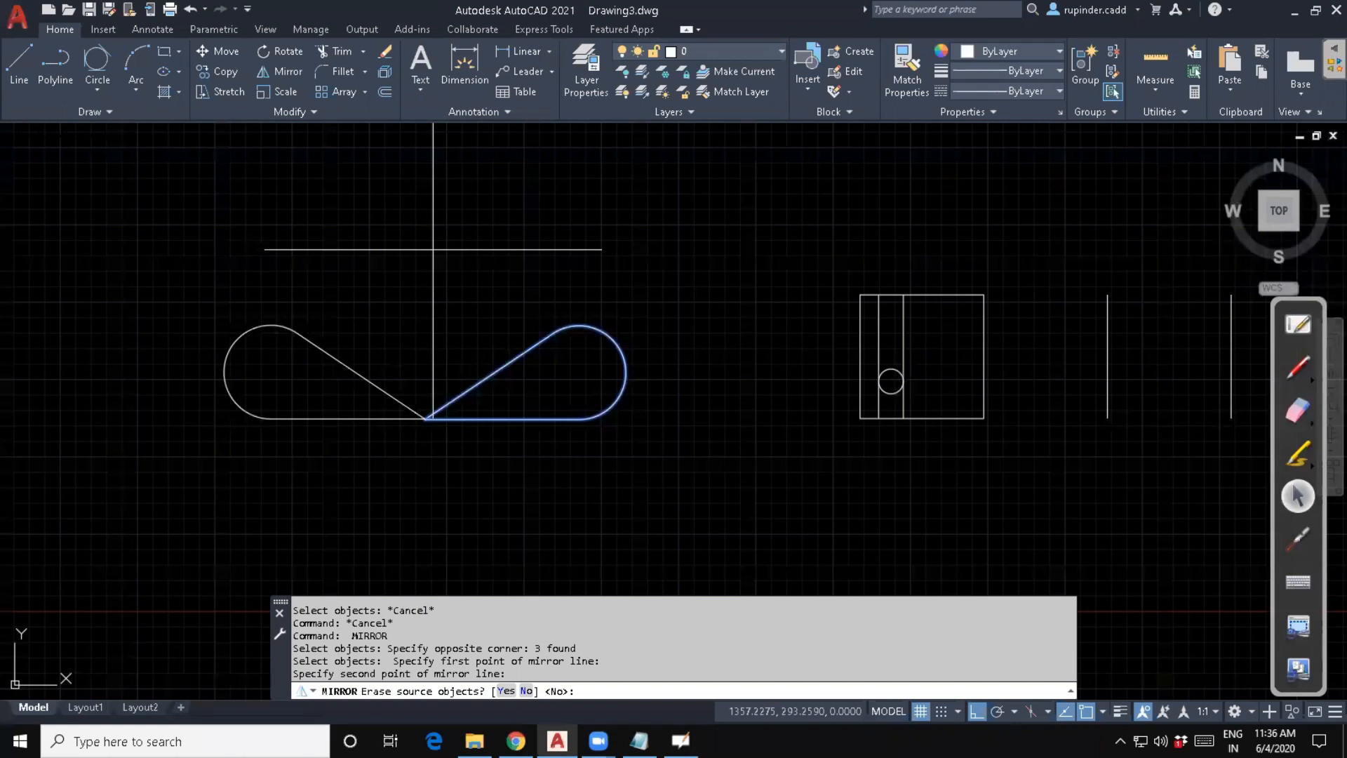
pyautogui.press('Return')
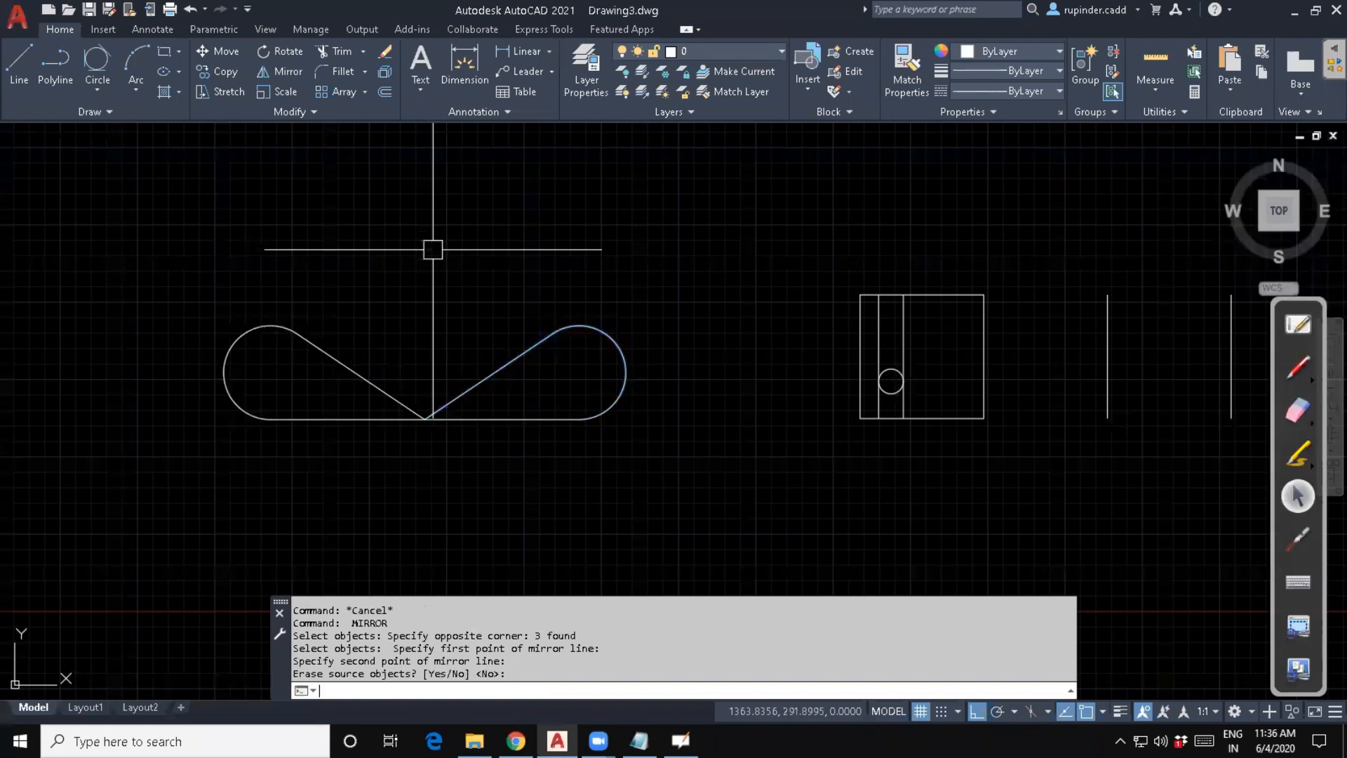
pyautogui.press('Escape')
pyautogui.press('Escape')
pyautogui.press('Escape')
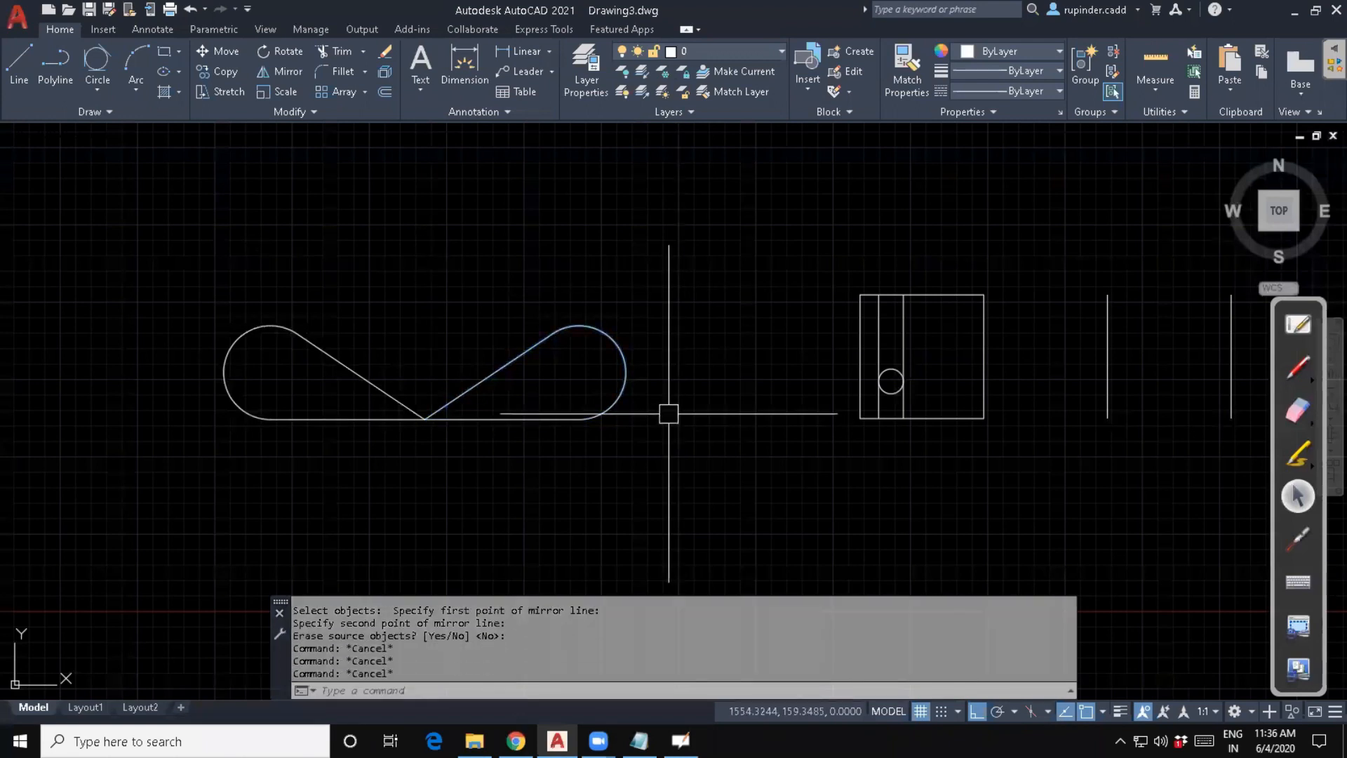
# Mirror both teardrop figures downward about a horizontal line through their shared tip, keeping the source objects.
pyautogui.write('mi')
pyautogui.press('Return')
pyautogui.click(239, 272)
pyautogui.click(722, 512)
pyautogui.press('Return')
pyautogui.click(424, 418)
pyautogui.click(768, 460)
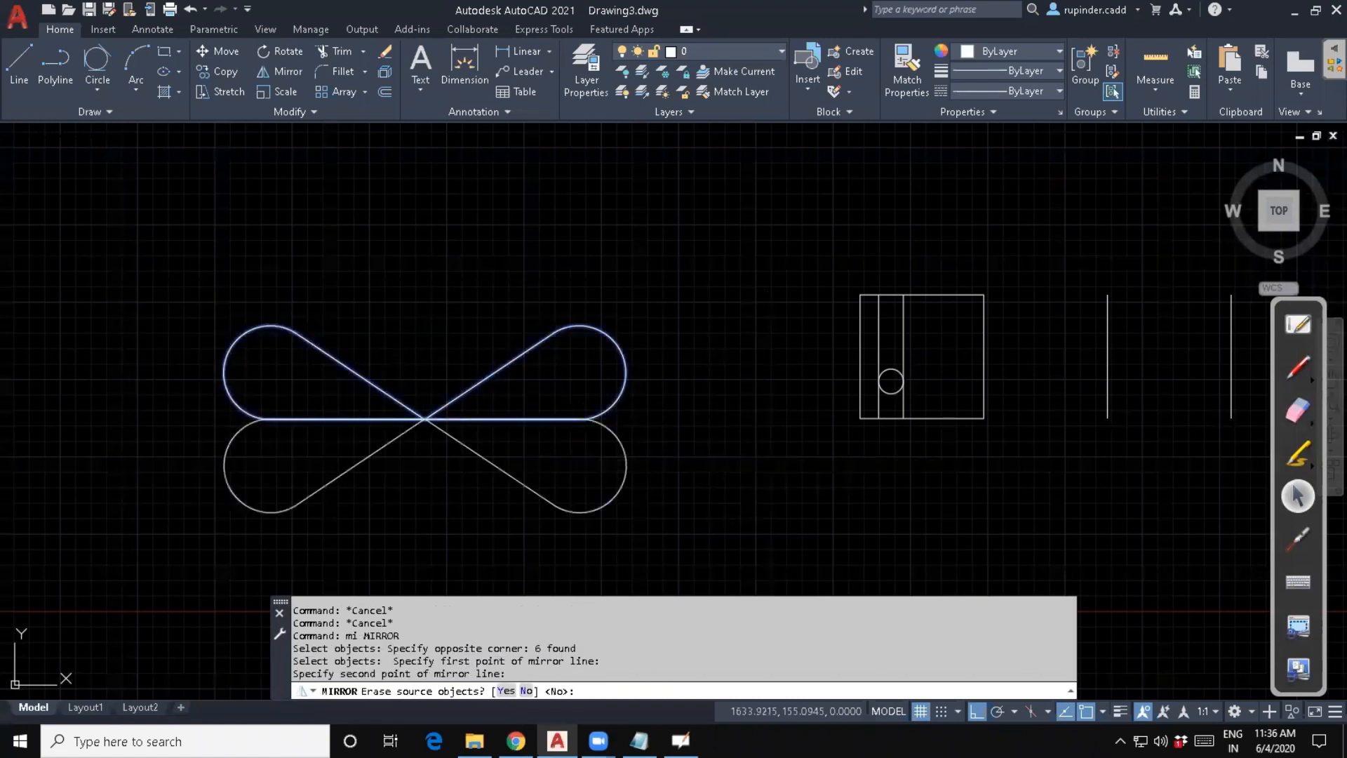
pyautogui.press('Return')
pyautogui.press('Escape')
# Mirror the small circle in the square about a horizontal line through the midpoint of the square's left side.
pyautogui.scroll(5, 741, 506)
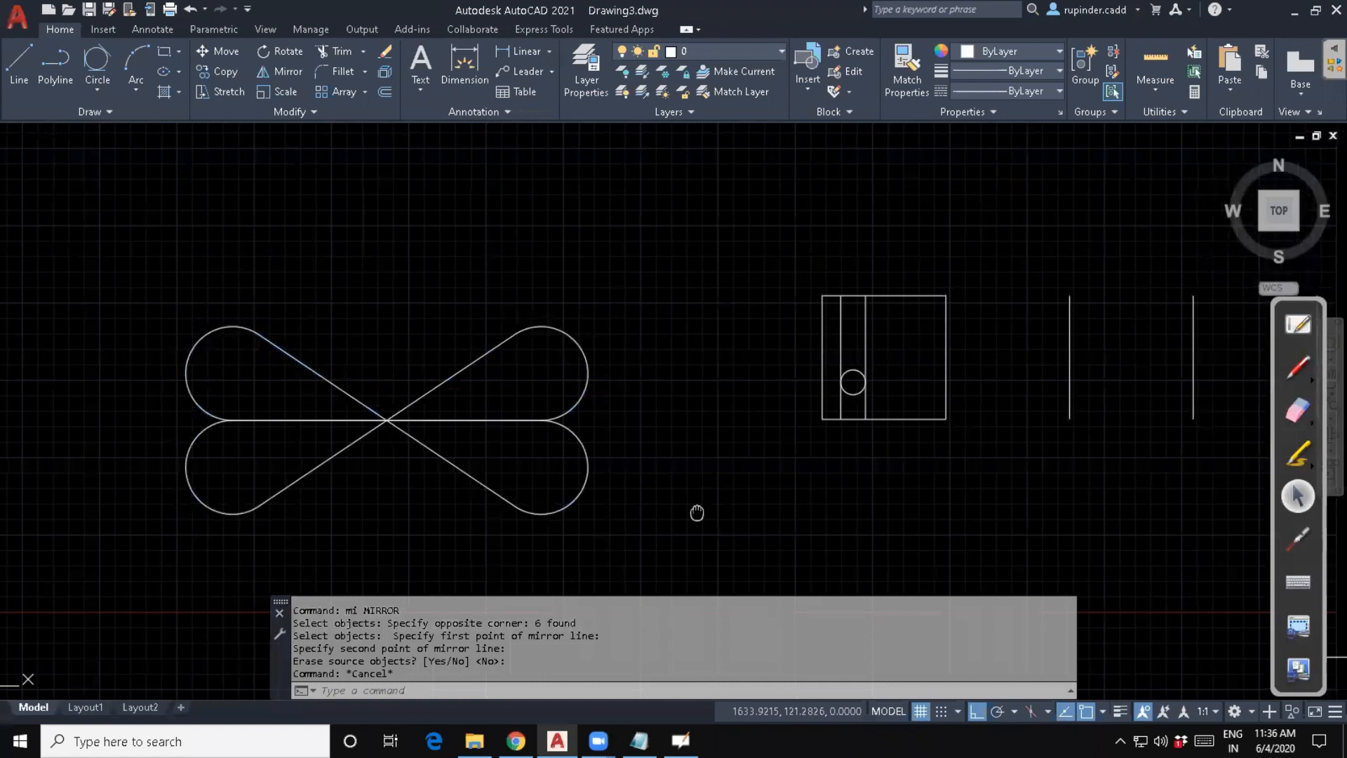
pyautogui.moveTo(759, 324); pyautogui.dragTo(759, 357, button='middle')
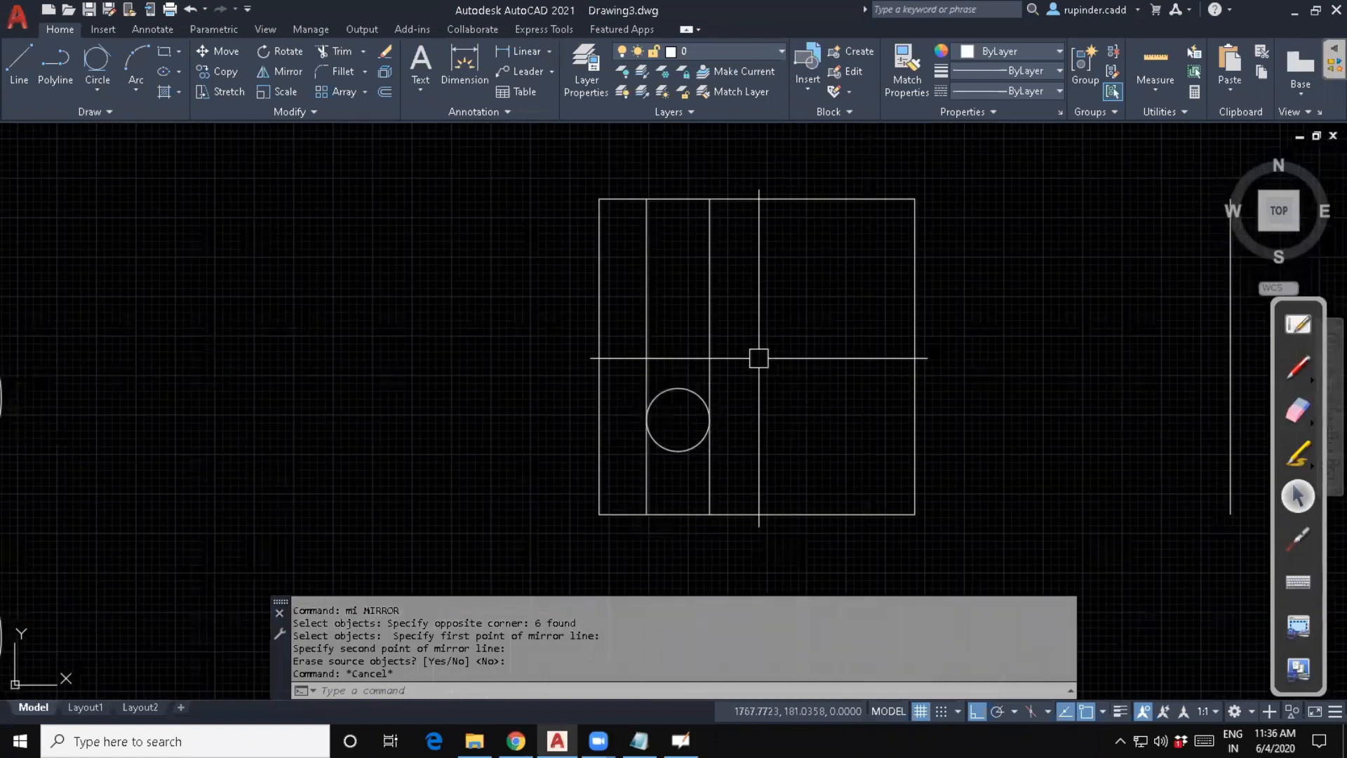
pyautogui.press('Escape')
pyautogui.press('Escape')
pyautogui.press('Escape')
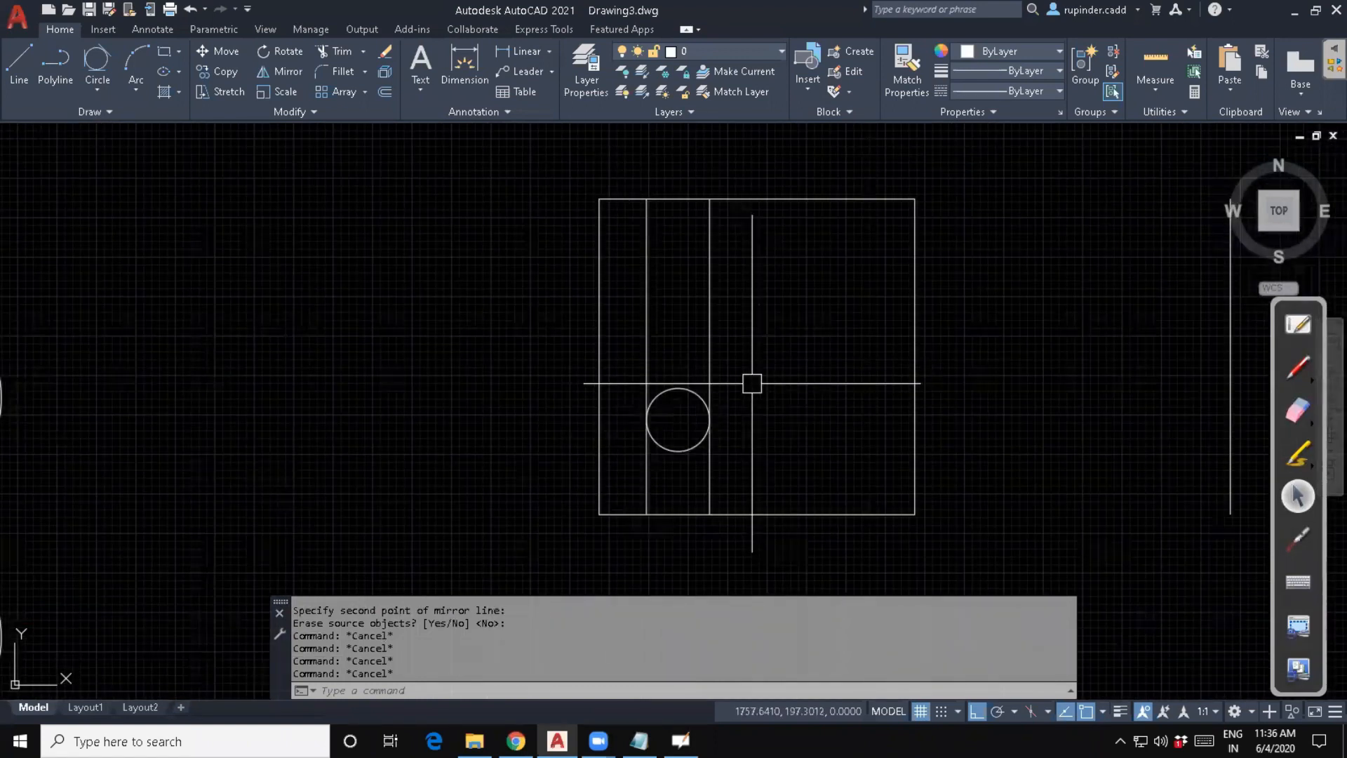
pyautogui.write('mi')
pyautogui.press('Return')
pyautogui.moveTo(672, 433); pyautogui.dragTo(650, 404)
pyautogui.press('Return')
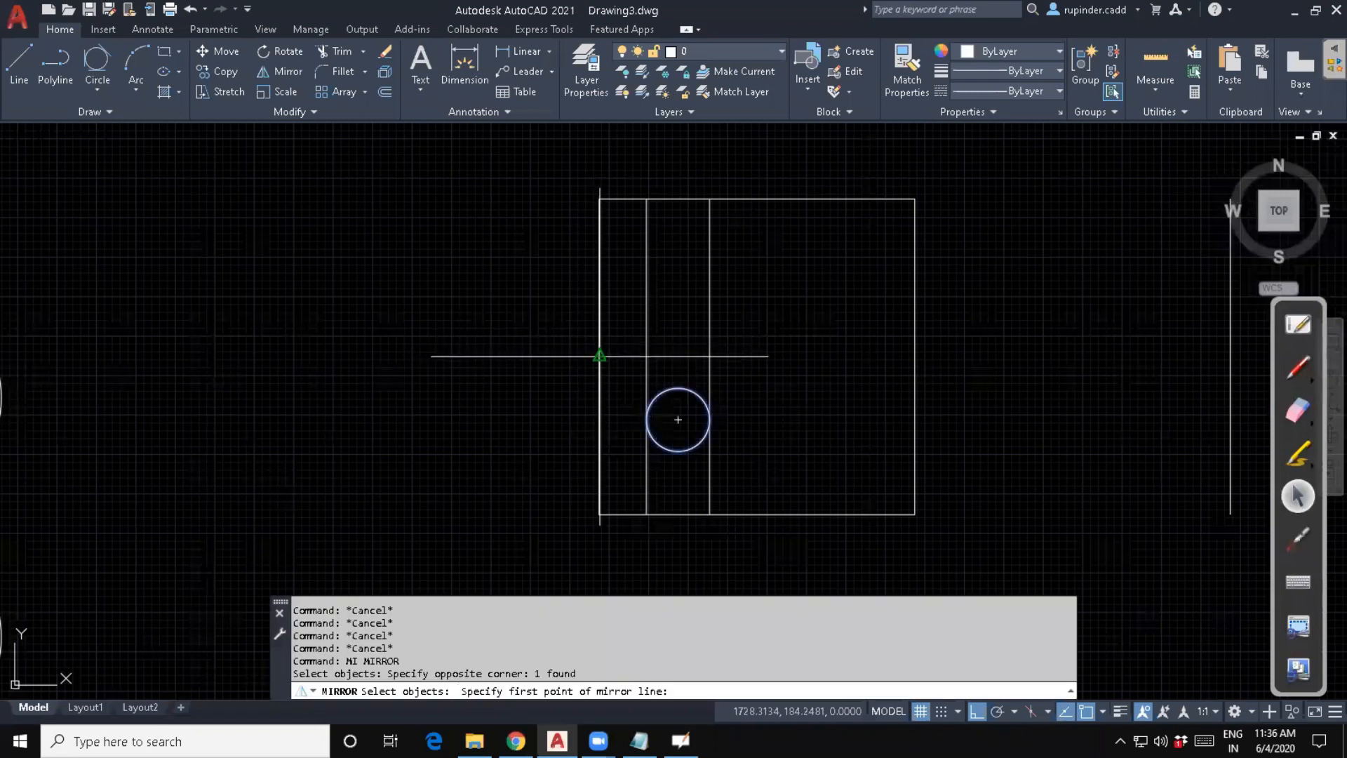
pyautogui.click(600, 355)
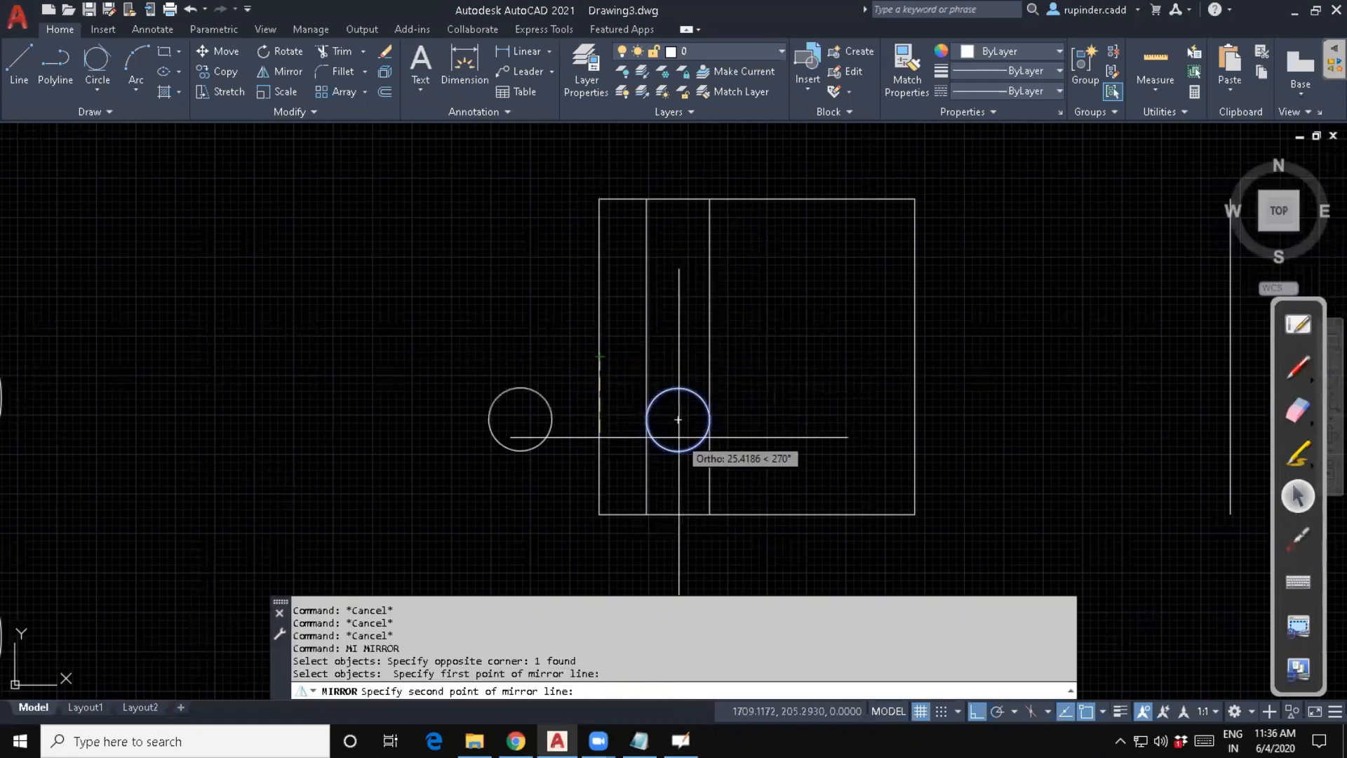
pyautogui.click(854, 350)
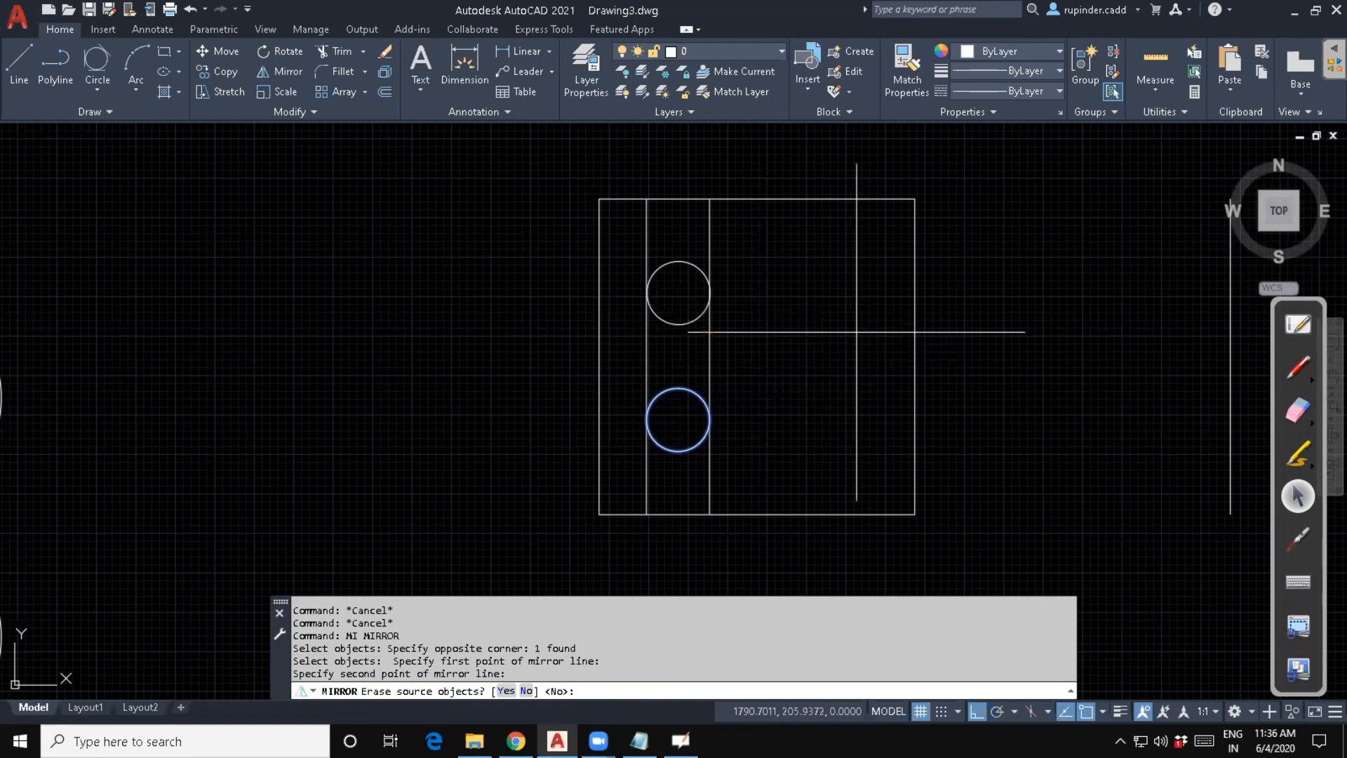
# Finish mirroring the lower circle to the upper part of the square, keeping the source circle.
pyautogui.press('Return')
pyautogui.press('Escape')
pyautogui.press('Escape')
pyautogui.press('Escape')
pyautogui.press('Escape')
# Trim the upper circle's inner arc and the vertical lines above it to form the slot's rounded top.
pyautogui.write('tr')
pyautogui.press('Return')
pyautogui.press('Return')
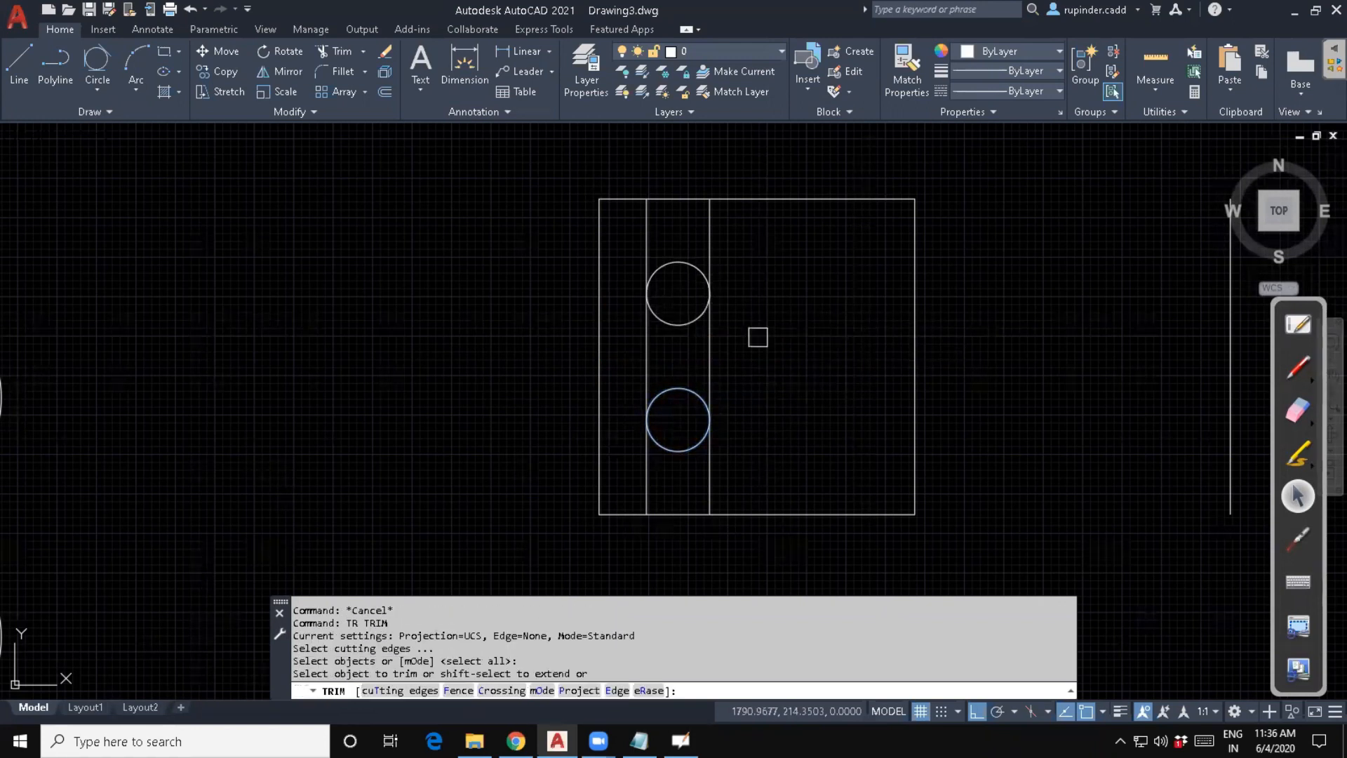
pyautogui.click(654, 324)
pyautogui.click(697, 268)
pyautogui.click(718, 244)
pyautogui.click(720, 243)
pyautogui.click(647, 237)
# Trim the vertical lines below the lower circle and its inner arc to close the slot's rounded bottom.
pyautogui.click(674, 451)
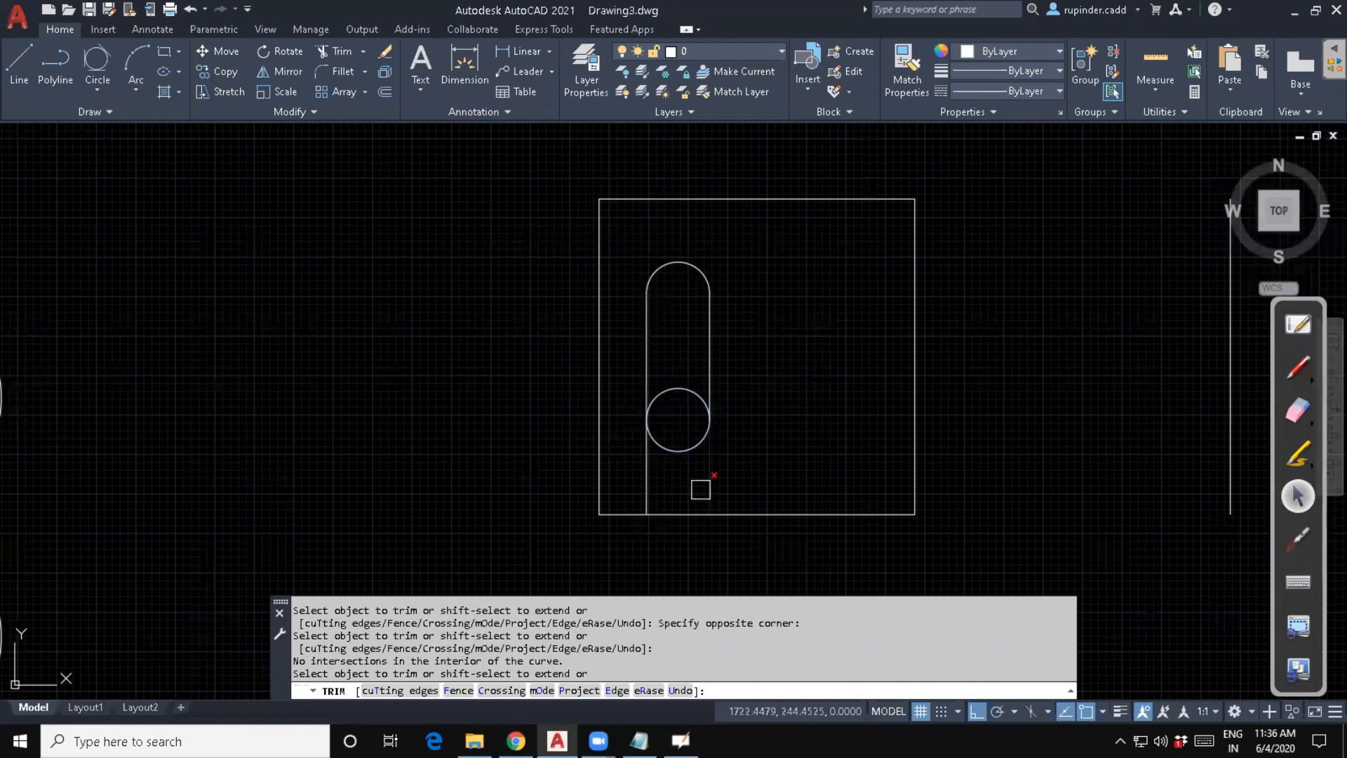
pyautogui.click(646, 484)
pyautogui.click(675, 390)
pyautogui.press('Escape')
pyautogui.press('Escape')
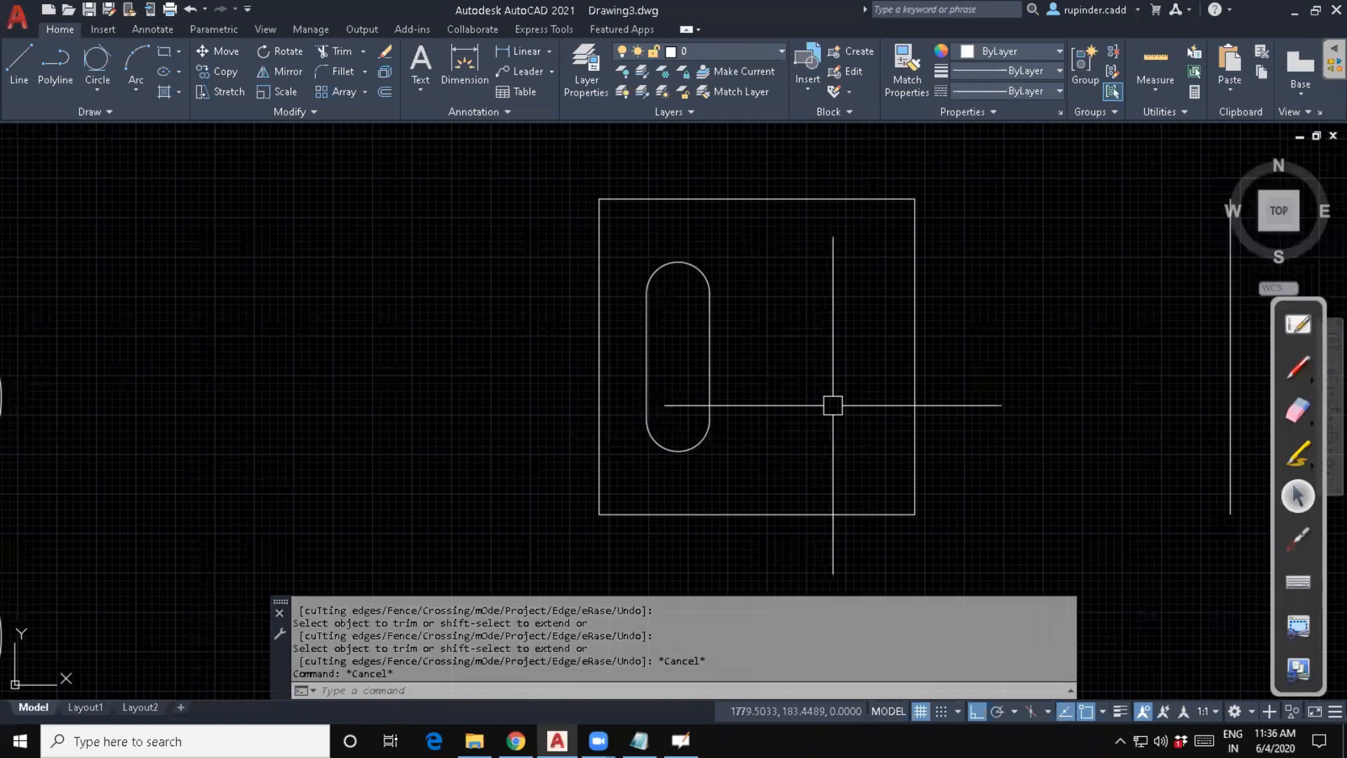
pyautogui.press('Escape')
pyautogui.press('Escape')
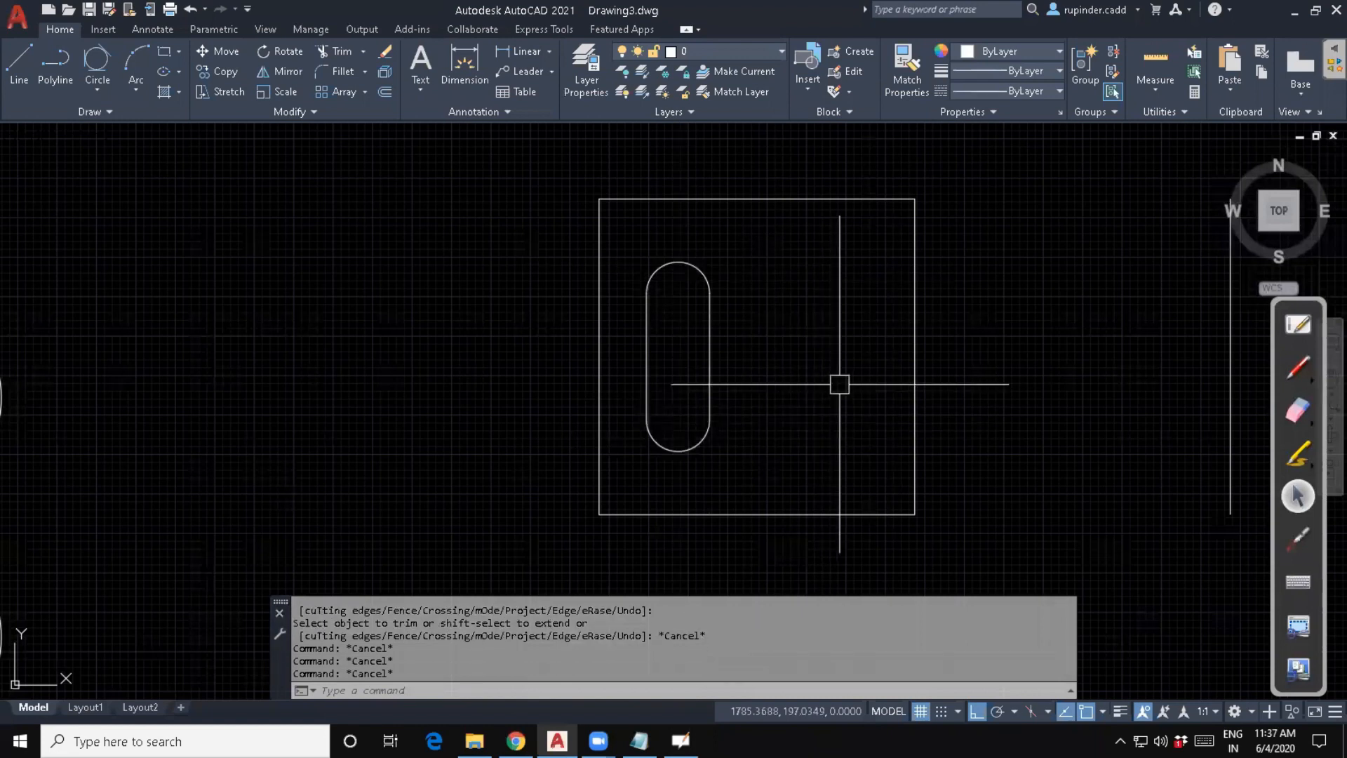
# Mirror the slot about the square's vertical centre line, keeping the original.
pyautogui.write('mi')
pyautogui.press('Return')
pyautogui.click(734, 471)
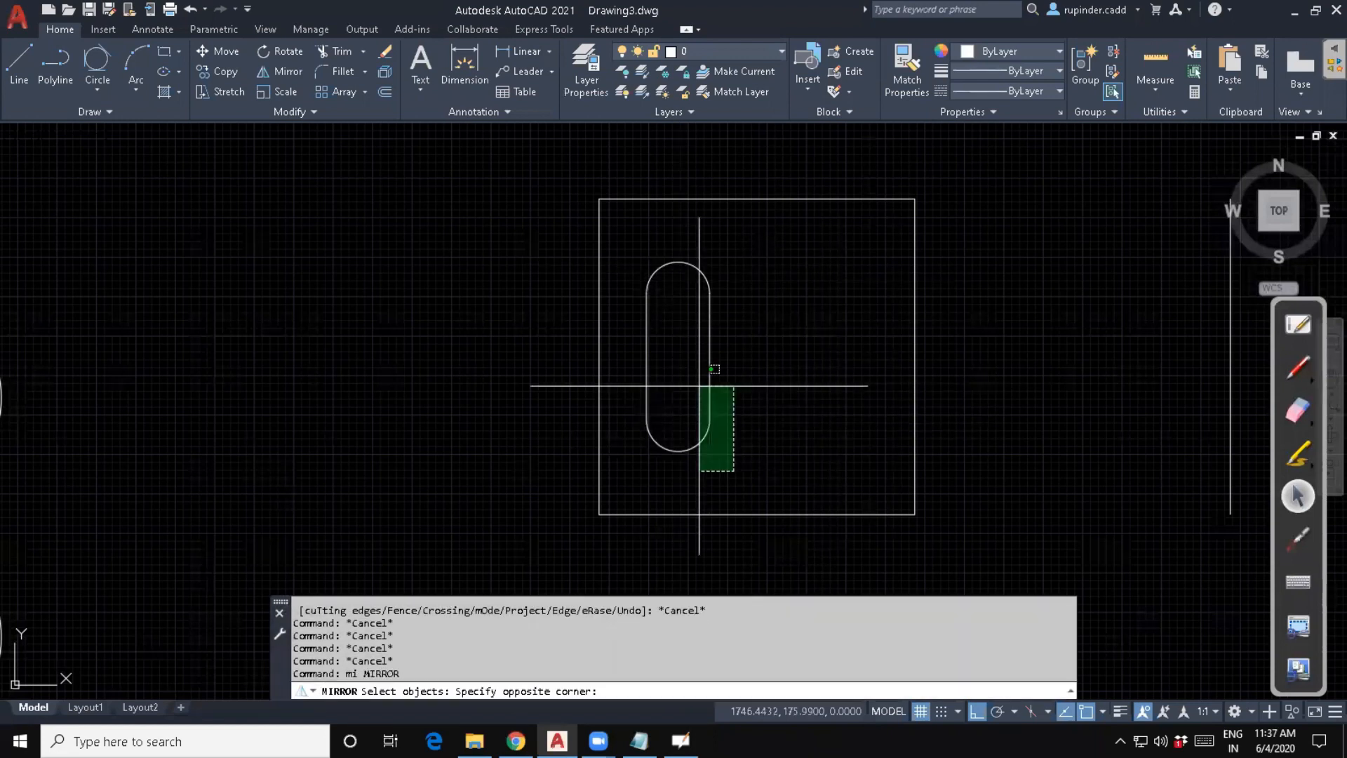
pyautogui.click(638, 234)
pyautogui.press('Return')
pyautogui.click(757, 199)
pyautogui.click(771, 421)
pyautogui.moveTo(774, 424); pyautogui.dragTo(712, 428, button='middle')
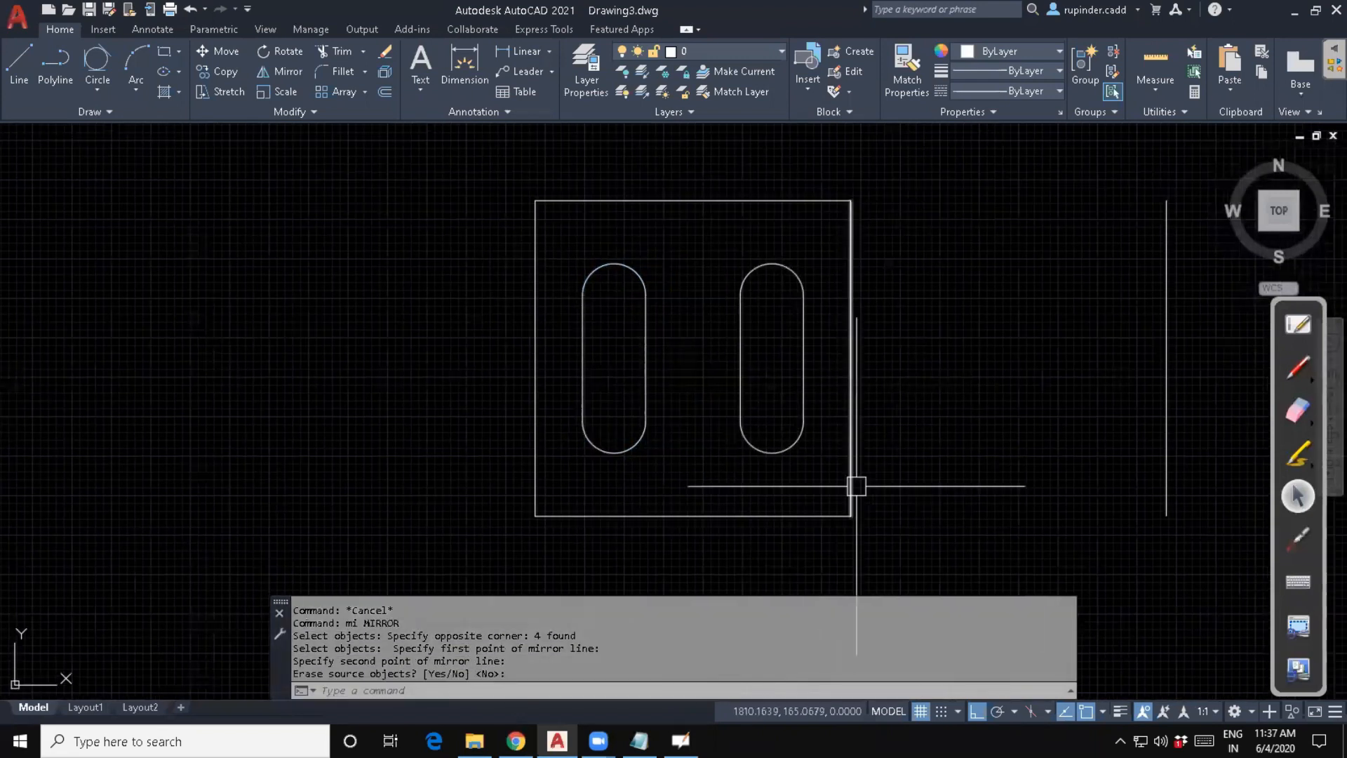
pyautogui.press('Escape')
pyautogui.press('Escape')
pyautogui.press('Escape')
# Draw a circle of radius 20 tangent to the square's left and top edges.
pyautogui.write('c')
pyautogui.press('Return')
pyautogui.write('t')
pyautogui.press('Return')
pyautogui.click(537, 238)
pyautogui.click(585, 203)
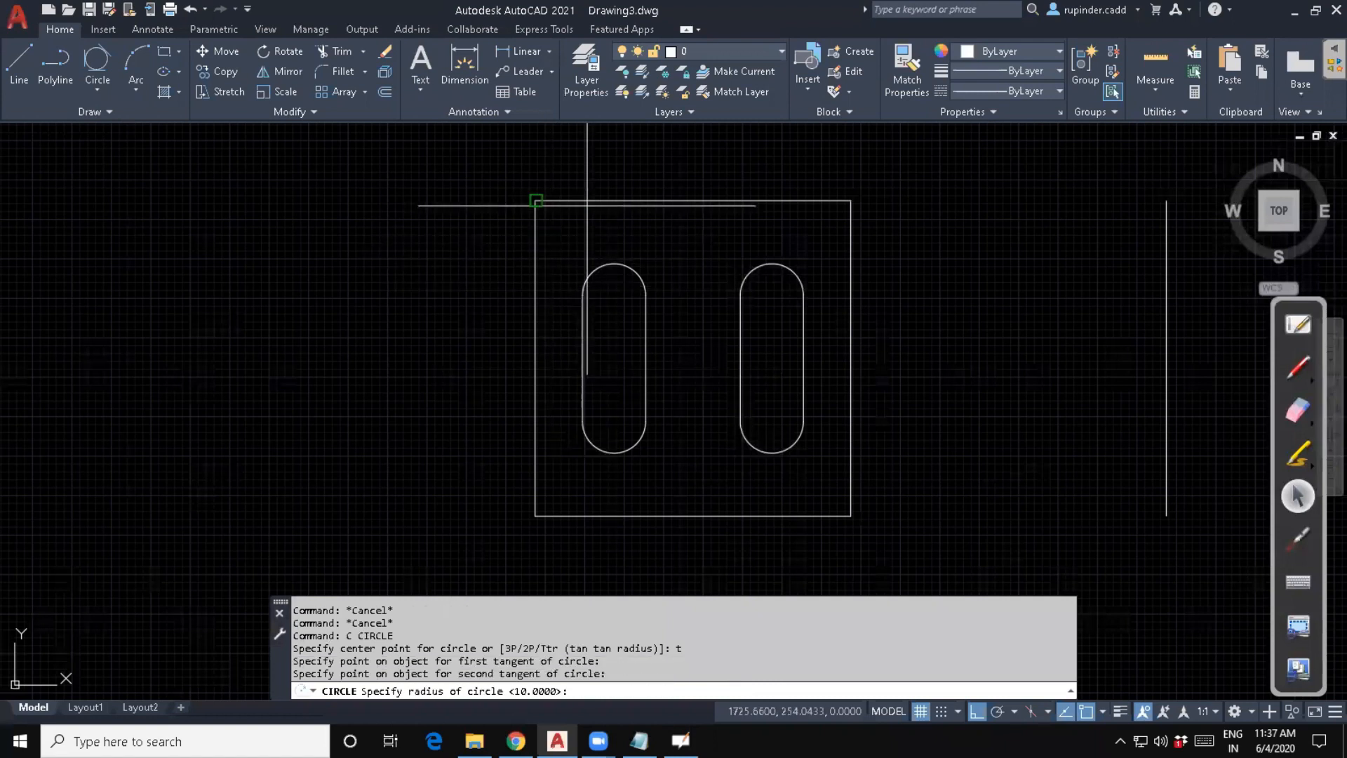
pyautogui.write('20')
pyautogui.press('Return')
pyautogui.press('Escape')
pyautogui.press('Escape')
pyautogui.press('Escape')
pyautogui.press('Escape')
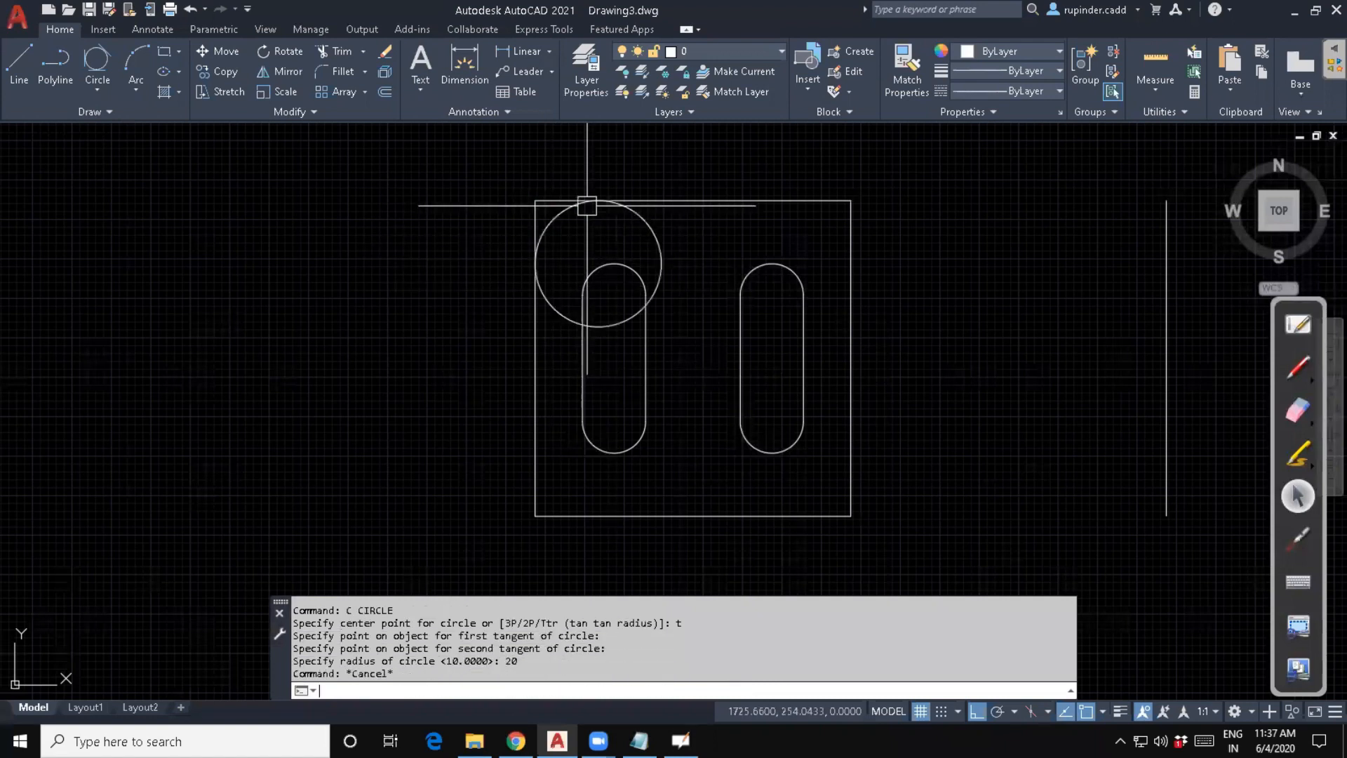
# Mirror the corner circle about the square's vertical centre line into the top-right corner, keeping the original.
pyautogui.write('mi')
pyautogui.press('Return')
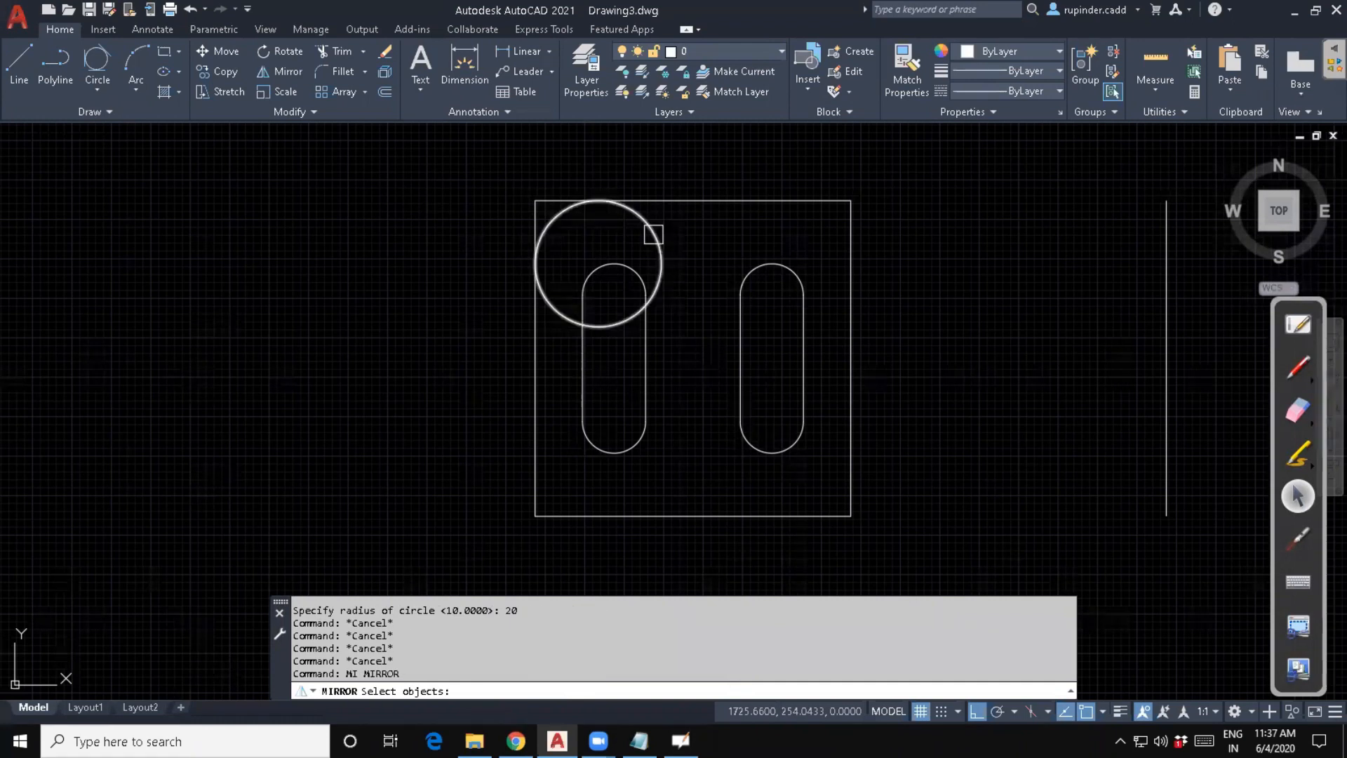
pyautogui.click(653, 233)
pyautogui.press('Return')
pyautogui.click(692, 201)
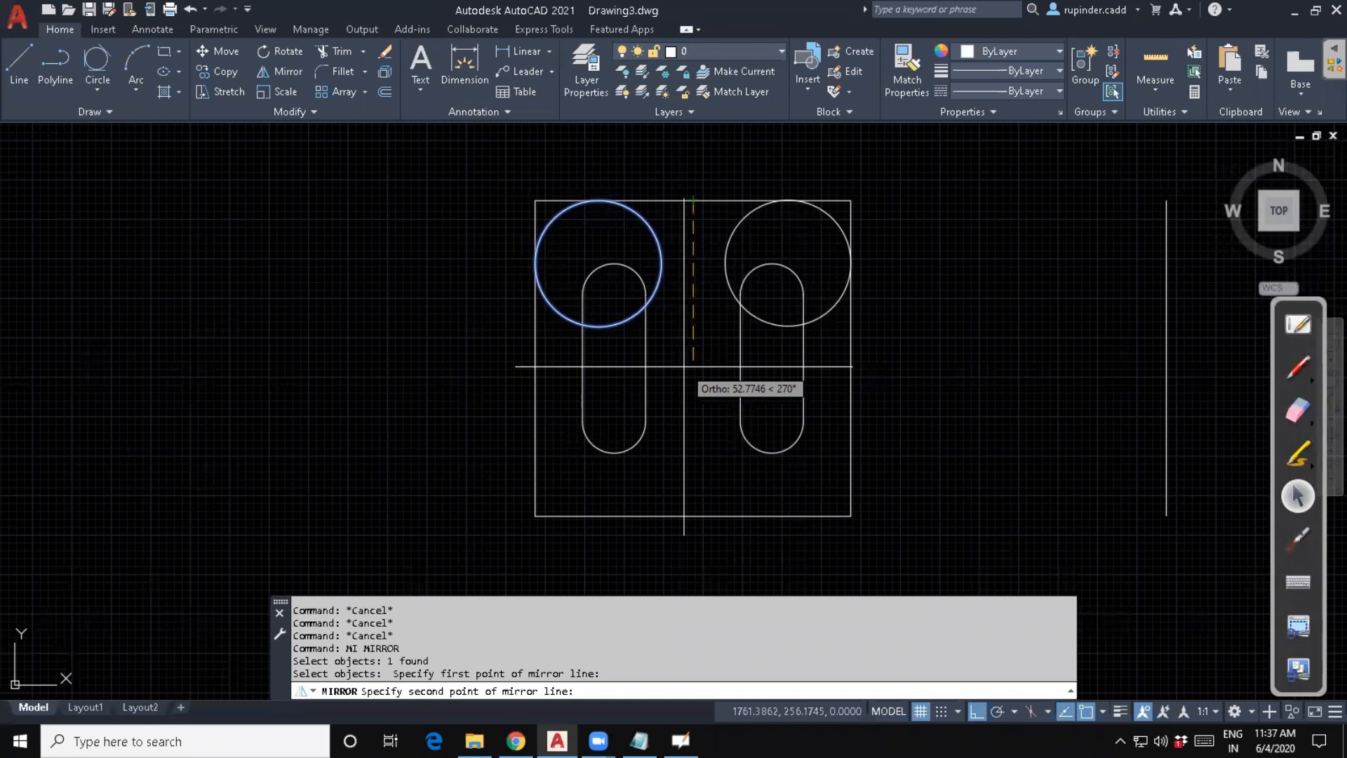
pyautogui.click(712, 467)
pyautogui.press('Escape')
# Mirror both upper corner circles about the square's horizontal centre line into the bottom corners, keeping the originals.
pyautogui.press('Return')
pyautogui.click(730, 288)
pyautogui.click(653, 236)
pyautogui.press('Return')
pyautogui.click(850, 372)
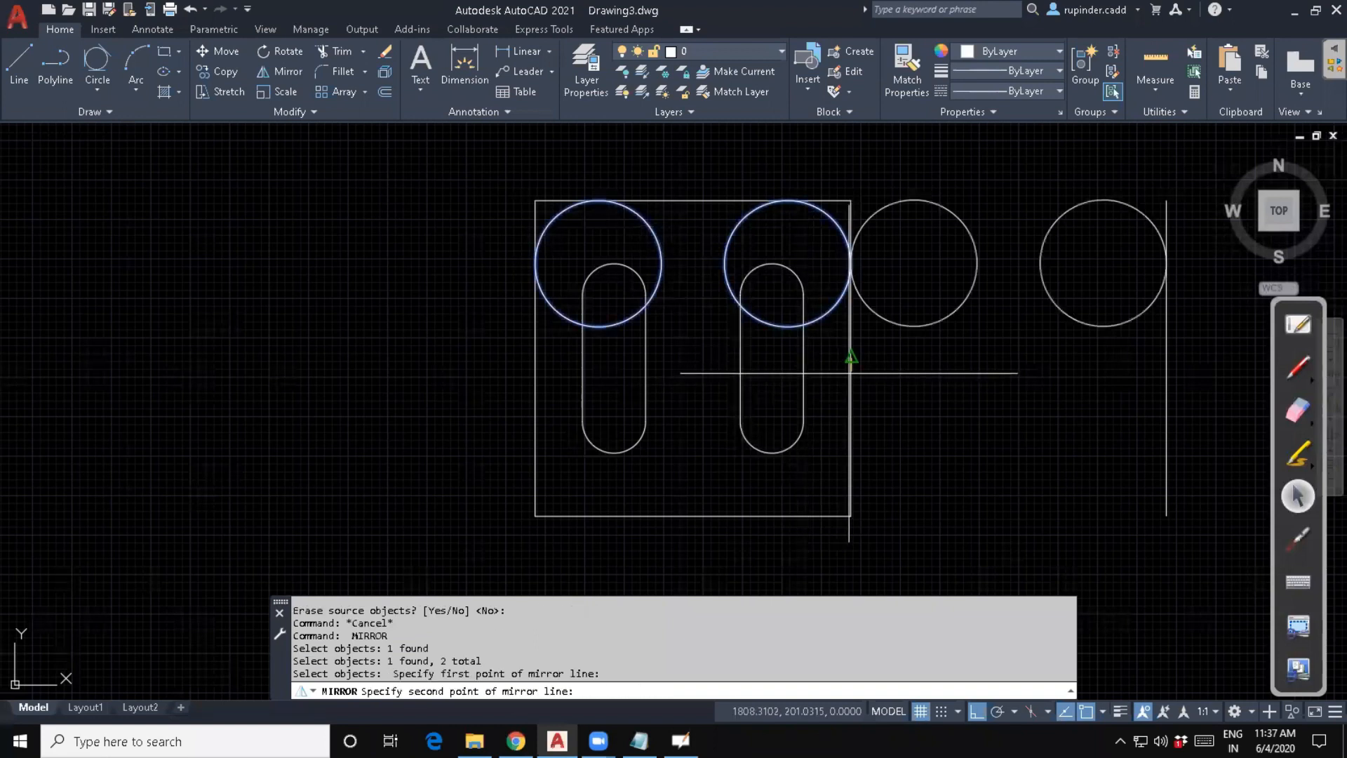
pyautogui.click(973, 364)
pyautogui.press('Return')
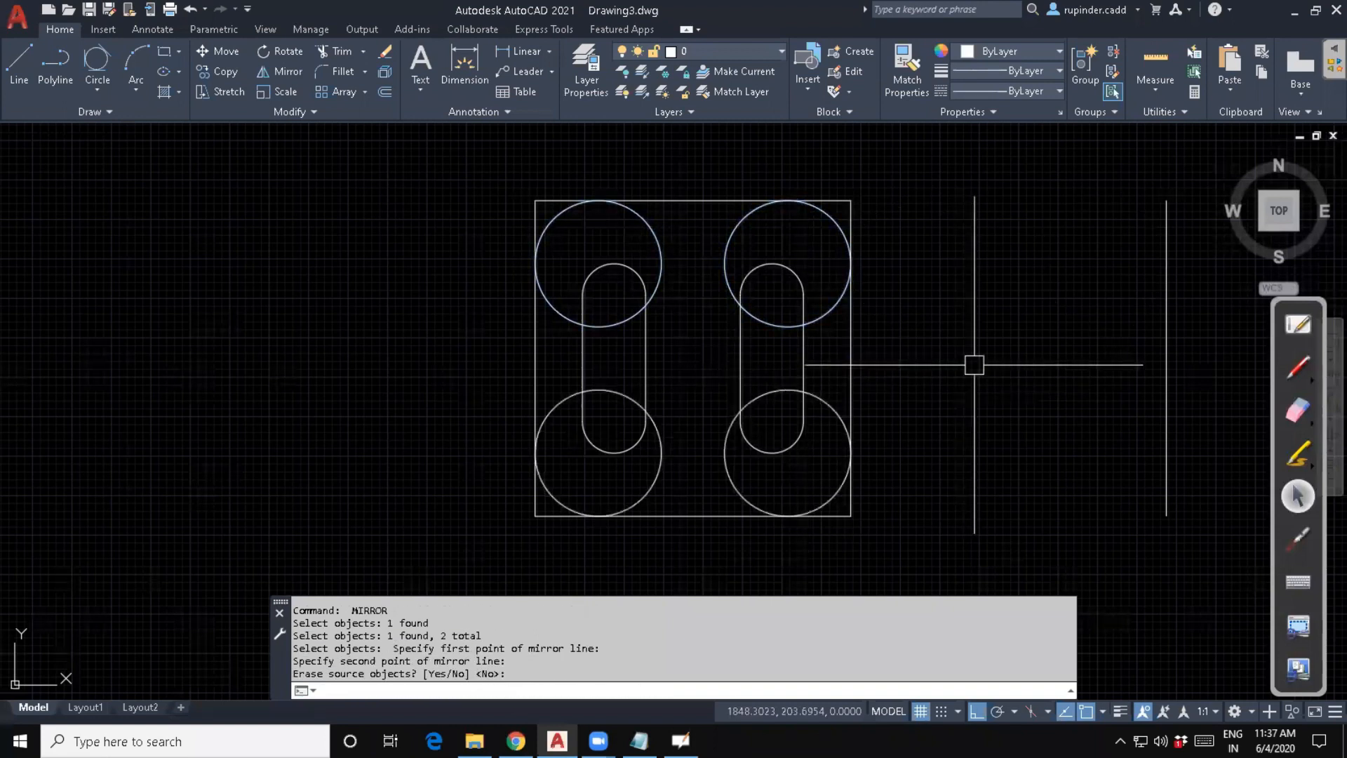
pyautogui.moveTo(974, 364); pyautogui.dragTo(908, 364, button='middle')
pyautogui.press('Escape')
# Trim away the inner arcs of the two upper corner circles, leaving only their rounded corner arcs.
pyautogui.write('tr')
pyautogui.press('Return')
pyautogui.click(545, 330)
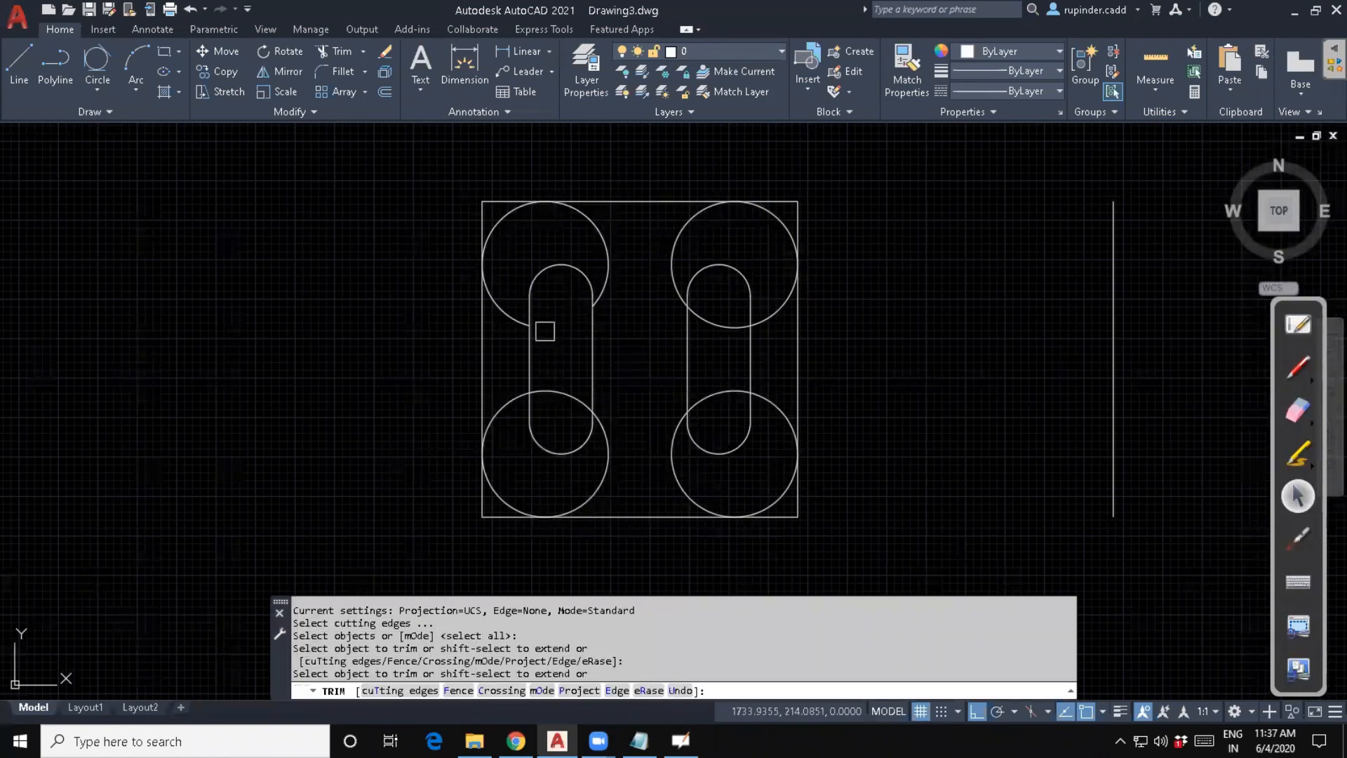
pyautogui.click(497, 302)
pyautogui.click(596, 262)
pyautogui.click(613, 265)
pyautogui.click(695, 302)
pyautogui.click(672, 265)
pyautogui.click(616, 260)
pyautogui.click(762, 321)
# Trim away the inner arcs of the two lower corner circles, leaving only their rounded corner arcs.
pyautogui.click(732, 397)
pyautogui.click(674, 472)
pyautogui.click(611, 470)
pyautogui.click(588, 437)
pyautogui.click(557, 391)
# Trim the square's sharp edge ends outside the two bottom corner arcs.
pyautogui.scroll(2, 496, 527)
pyautogui.click(472, 442)
pyautogui.click(968, 451)
pyautogui.click(976, 431)
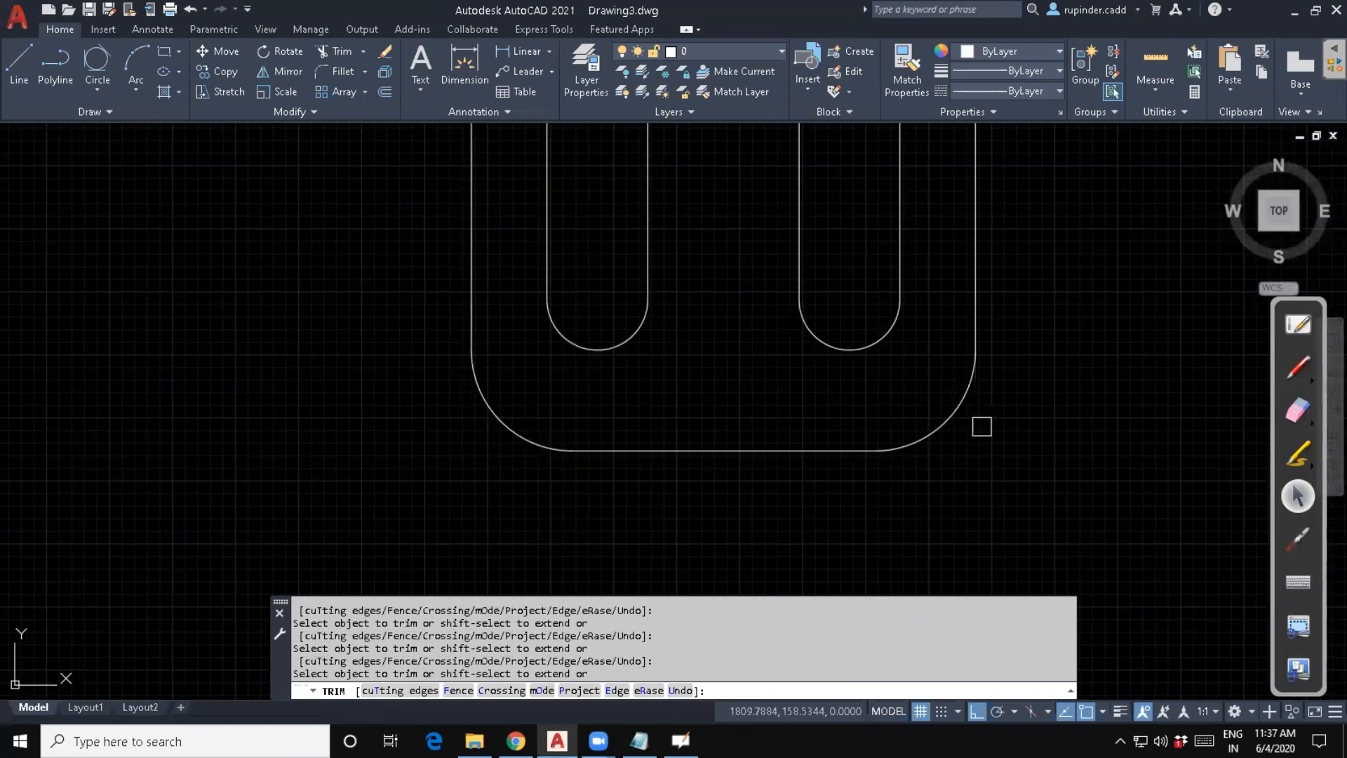
pyautogui.click(977, 422)
# Trim the square's sharp edge ends outside the two top corner arcs to complete the rounded plate.
pyautogui.scroll(-4, 977, 421)
pyautogui.scroll(4, 981, 338)
pyautogui.click(930, 312)
pyautogui.click(920, 286)
pyautogui.click(466, 285)
pyautogui.click(427, 294)
pyautogui.scroll(-2, 434, 292)
pyautogui.press('Escape')
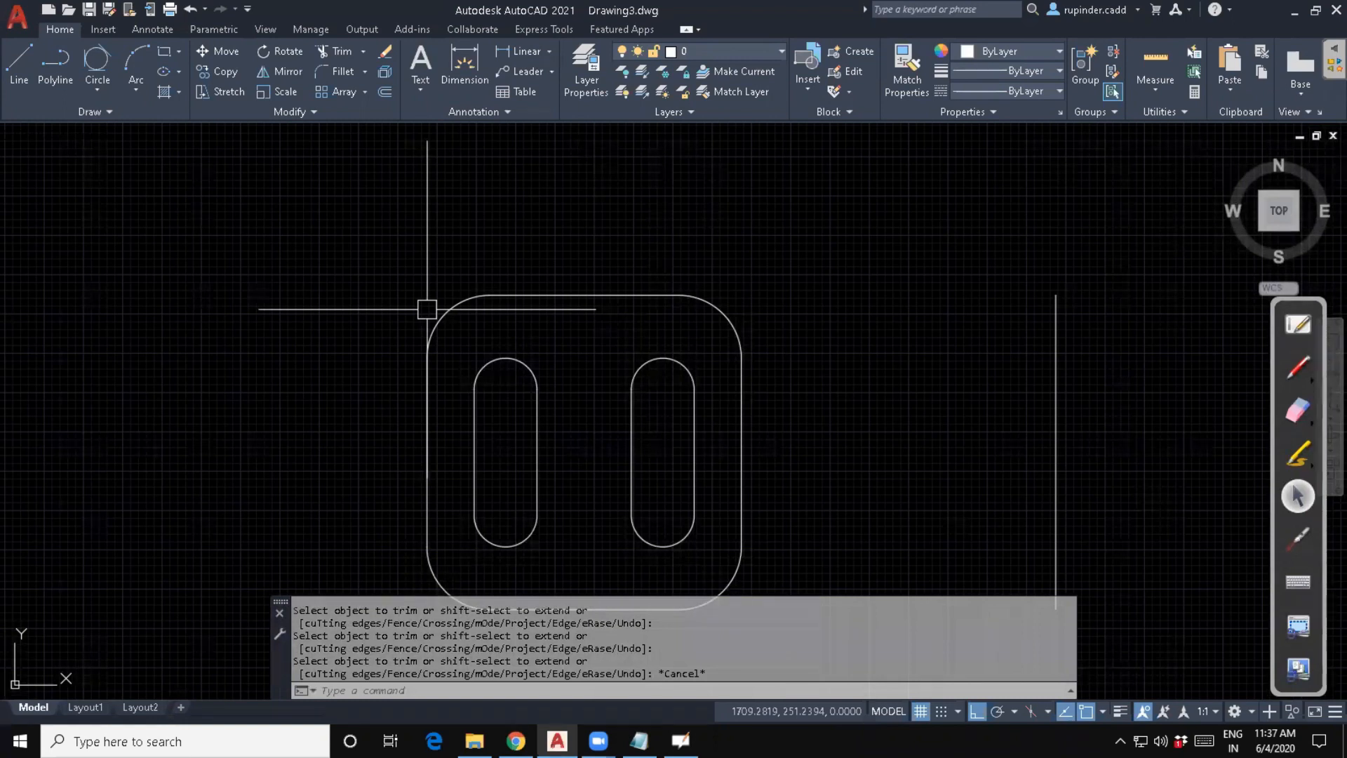
pyautogui.press('Escape')
pyautogui.press('Escape')
# Delete the stray vertical line work to the right of the rounded plate.
pyautogui.scroll(-8, 971, 533)
pyautogui.moveTo(991, 509); pyautogui.dragTo(761, 454, button='middle')
pyautogui.click(945, 471)
pyautogui.click(644, 351)
pyautogui.press('Delete')
pyautogui.scroll(2, 653, 460)
pyautogui.press('Escape')
pyautogui.press('Escape')
pyautogui.press('Escape')
# Mirror the rounded slotted plate about its right edge, keeping the original.
pyautogui.write('mi')
pyautogui.press('Return')
pyautogui.click(644, 457)
pyautogui.click(449, 328)
pyautogui.press('Return')
# Mirror the row of two plates upward about its top edge to make a two-by-two grid.
pyautogui.click(710, 506)
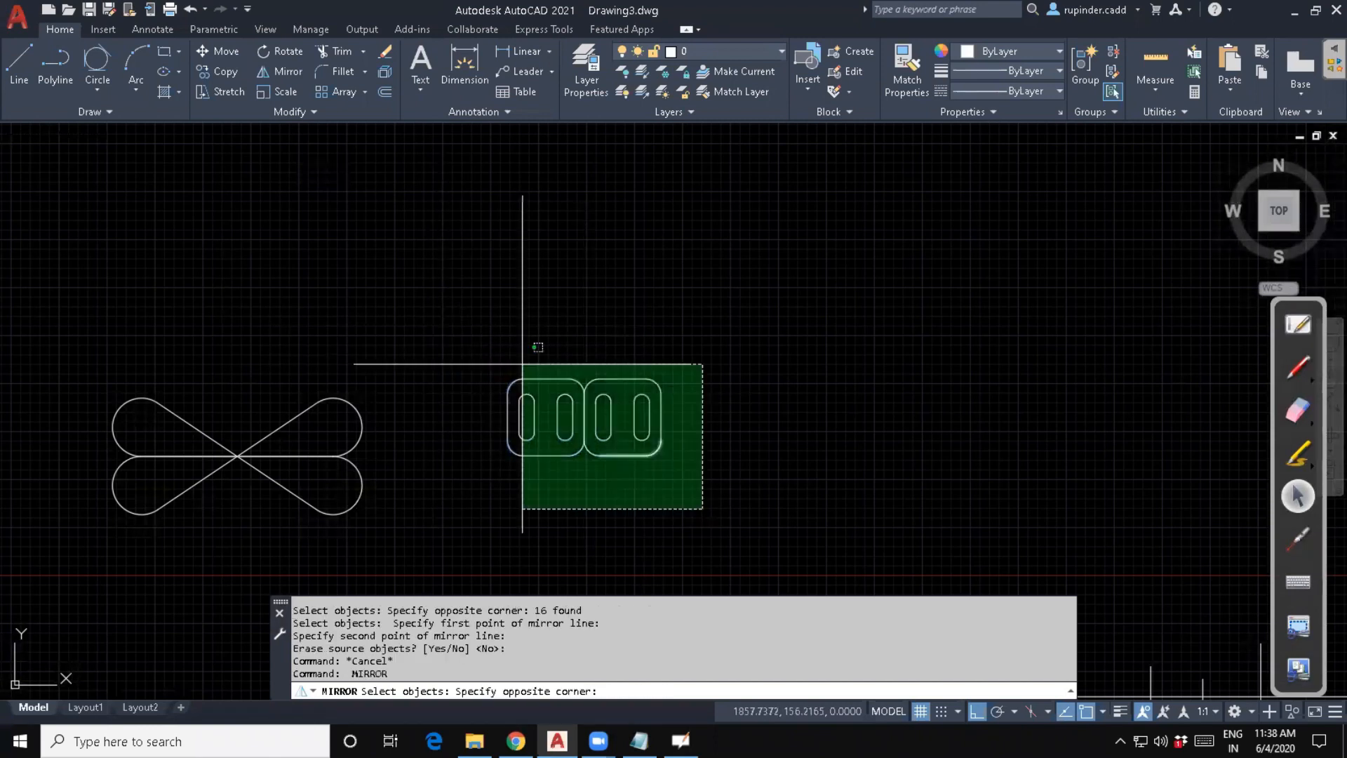
pyautogui.click(517, 361)
pyautogui.press('Return')
pyautogui.click(584, 379)
pyautogui.click(833, 414)
pyautogui.press('Return')
pyautogui.press('Escape')
# Mirror the two-by-two plate grid about its right edge to make two rows of four.
pyautogui.press('Return')
pyautogui.click(724, 503)
pyautogui.click(407, 280)
pyautogui.press('Return')
pyautogui.click(661, 318)
pyautogui.click(688, 541)
pyautogui.press('Return')
# Mirror the two rows of four plates upward about their top edge to make a four-by-four grid.
pyautogui.press('Return')
pyautogui.click(869, 472)
pyautogui.click(466, 265)
pyautogui.press('Return')
pyautogui.click(569, 302)
pyautogui.click(701, 315)
pyautogui.press('Return')
pyautogui.press('Escape')
pyautogui.press('Return')
pyautogui.click(886, 499)
pyautogui.moveTo(539, 314); pyautogui.dragTo(573, 398, button='middle')
pyautogui.click(546, 300)
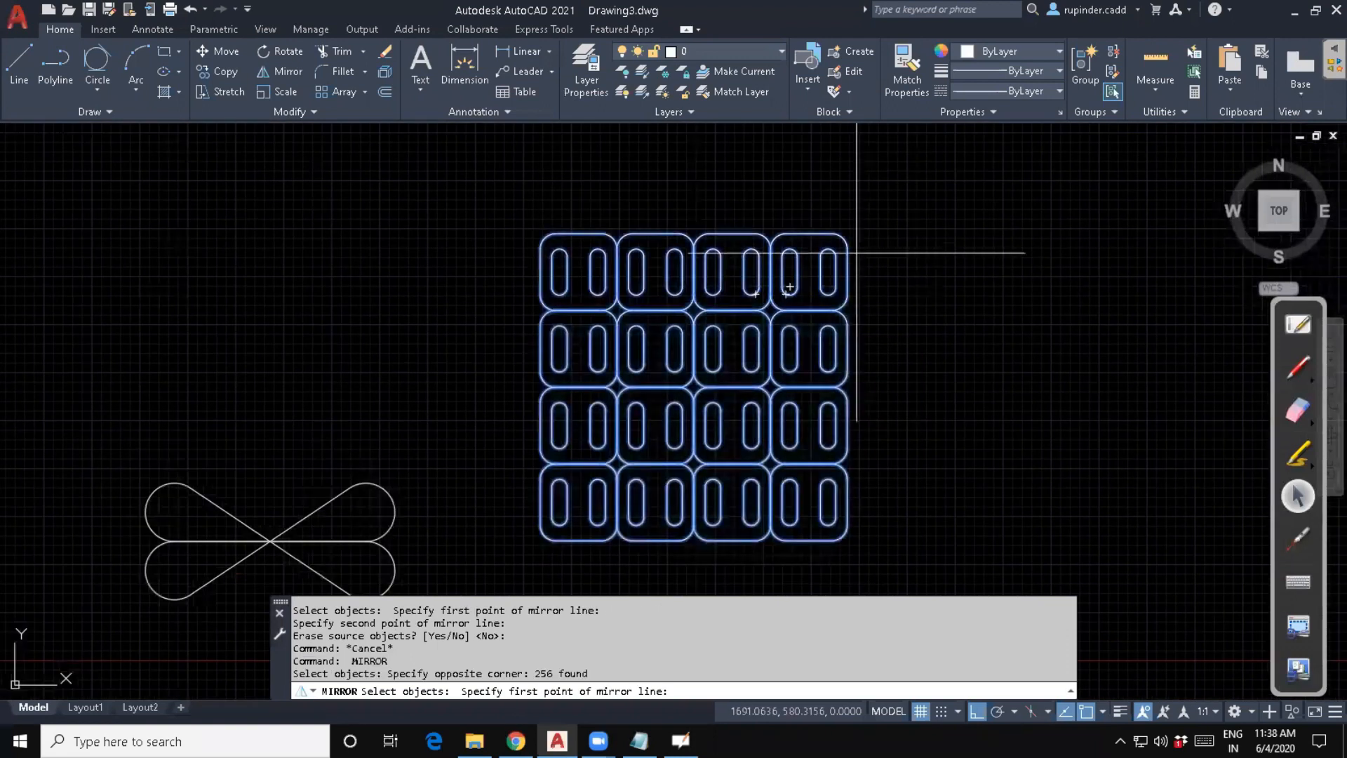
pyautogui.press('Return')
pyautogui.click(847, 235)
pyautogui.click(843, 535)
pyautogui.press('Escape')
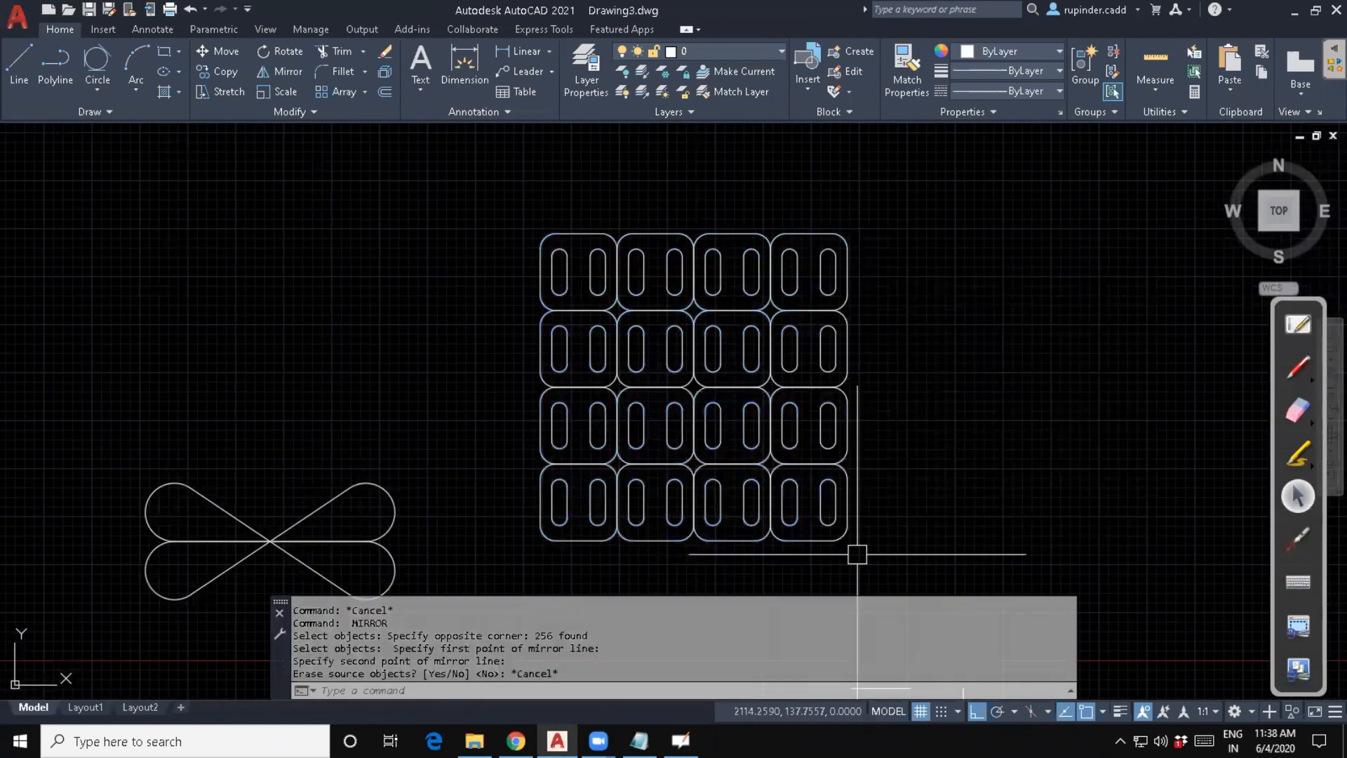
# Mirror the four-by-four plate grid and the neighbouring figure's two right-hand arcs about the grid's right edge, keeping the originals.
pyautogui.scroll(-2, 856, 553)
pyautogui.press('Return')
pyautogui.click(917, 568)
pyautogui.click(562, 289)
pyautogui.press('Return')
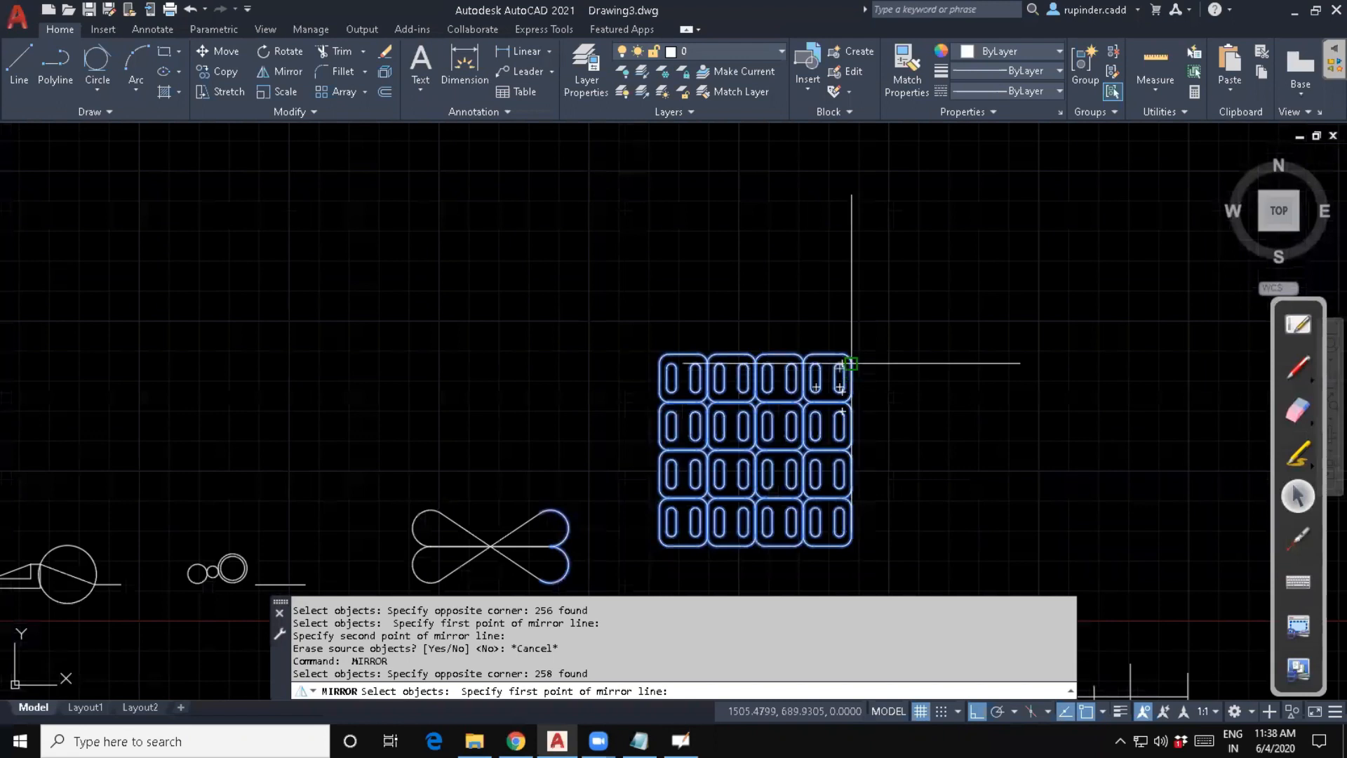
pyautogui.click(850, 359)
pyautogui.click(861, 274)
pyautogui.press('Return')
pyautogui.press('Escape')
pyautogui.moveTo(955, 356); pyautogui.dragTo(700, 325, button='middle')
pyautogui.moveTo(992, 395); pyautogui.dragTo(664, 387, button='middle')
pyautogui.press('Escape')
pyautogui.press('Escape')
pyautogui.write('l')
pyautogui.press('Return')
pyautogui.press('Escape')
pyautogui.press('Escape')
# Draw a circle of radius 10 in the empty area to the right of the plate grid.
pyautogui.write('c')
pyautogui.press('Return')
pyautogui.click(758, 385)
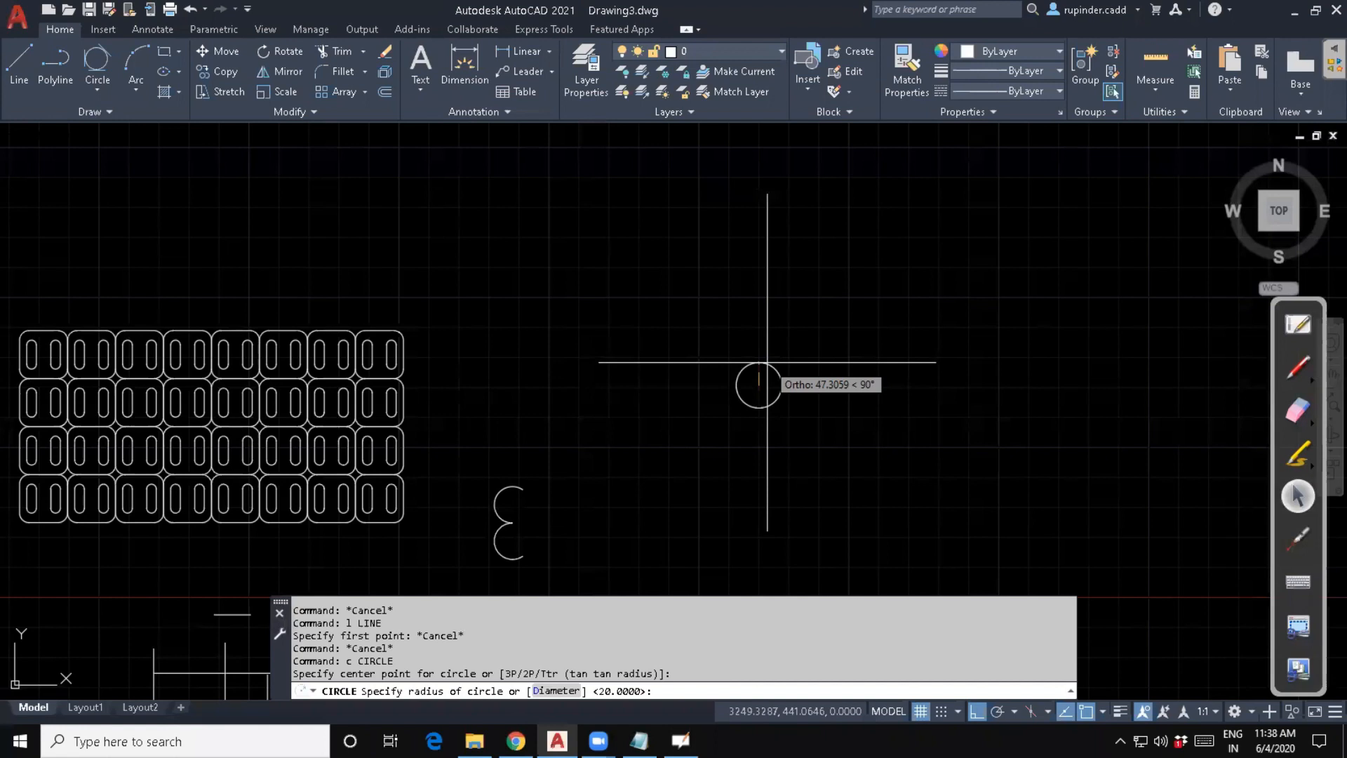
pyautogui.press('Return')
pyautogui.press('Escape')
pyautogui.press('Escape')
pyautogui.scroll(10, 769, 407)
pyautogui.moveTo(746, 337); pyautogui.dragTo(728, 466, button='middle')
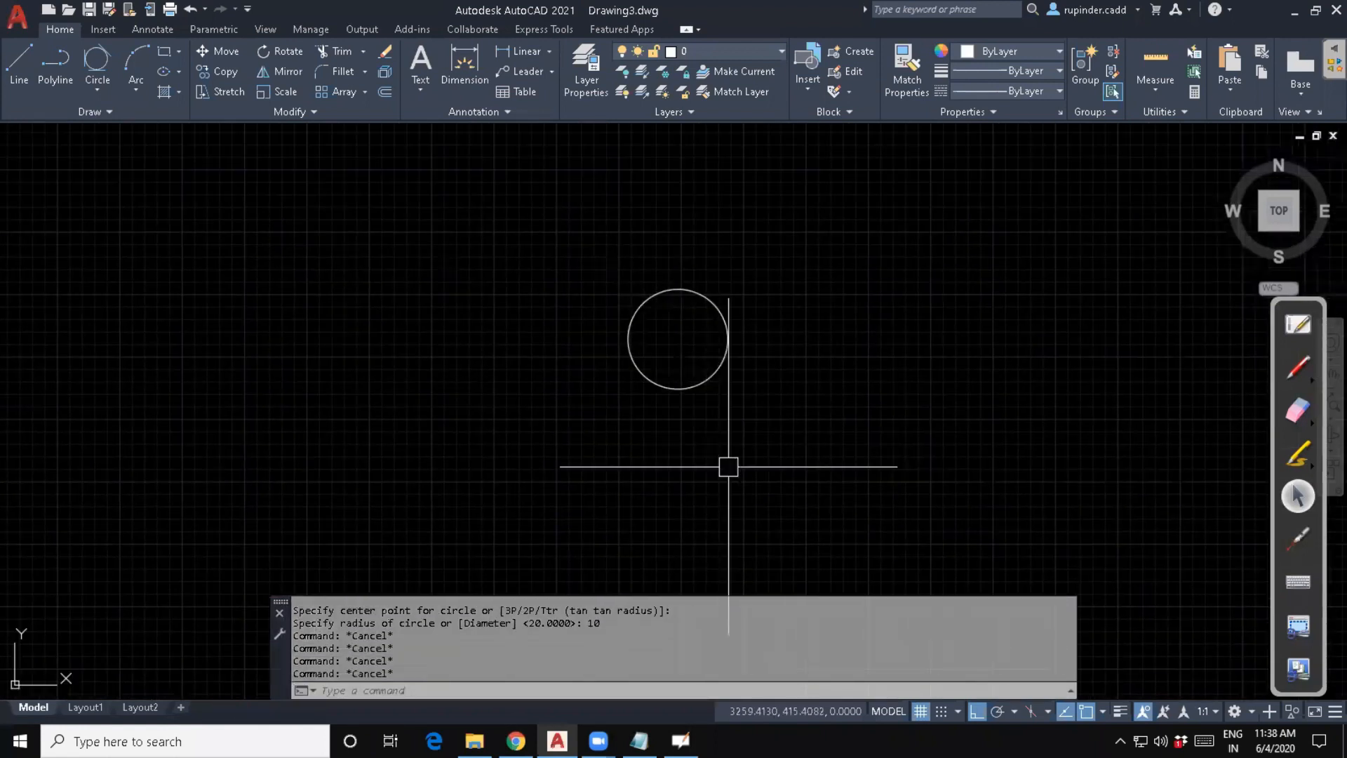
# Draw two lines from the circle's centre, one to its top quadrant and one to its right quadrant.
pyautogui.write('l')
pyautogui.press('Return')
pyautogui.click(678, 339)
pyautogui.click(678, 338)
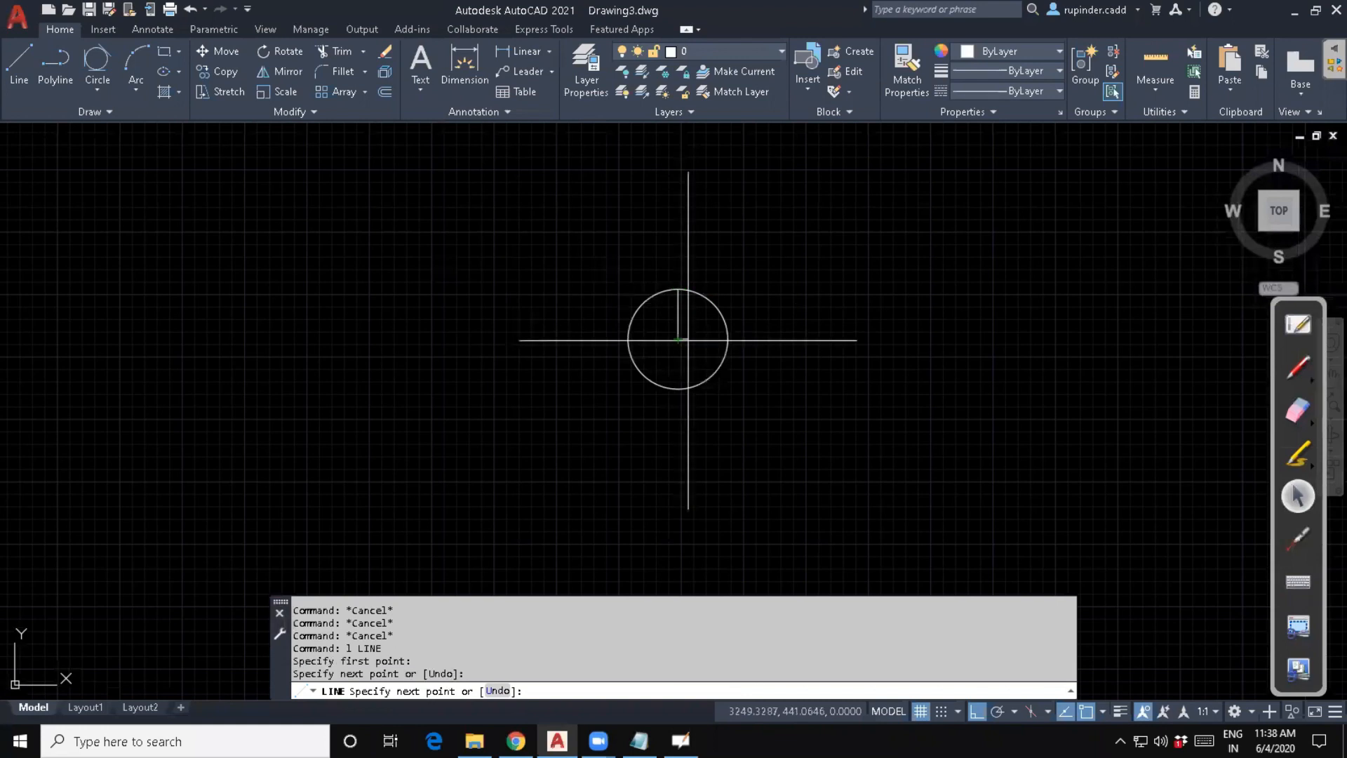
pyautogui.click(727, 339)
pyautogui.press('Escape')
pyautogui.press('Escape')
# Trim the circle against the two radius lines, keeping only its upper-right quarter arc.
pyautogui.scroll(3, 748, 410)
pyautogui.moveTo(748, 410); pyautogui.dragTo(767, 438, button='middle')
pyautogui.press('Escape')
pyautogui.press('Escape')
pyautogui.write('TR')
pyautogui.press('Return')
pyautogui.press('Return')
pyautogui.click(722, 382)
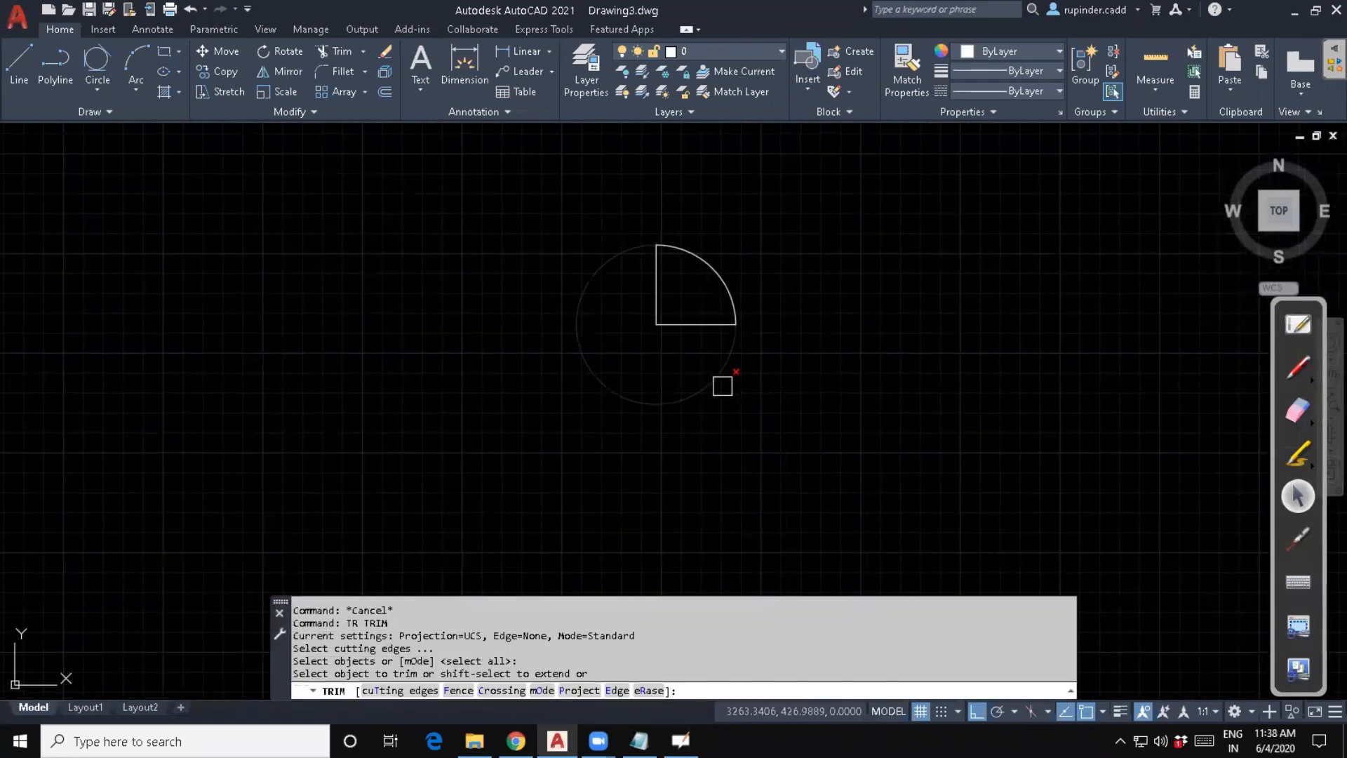
pyautogui.press('Escape')
# Erase the two radius lines, leaving only the quarter arc.
pyautogui.click(674, 367)
pyautogui.click(647, 315)
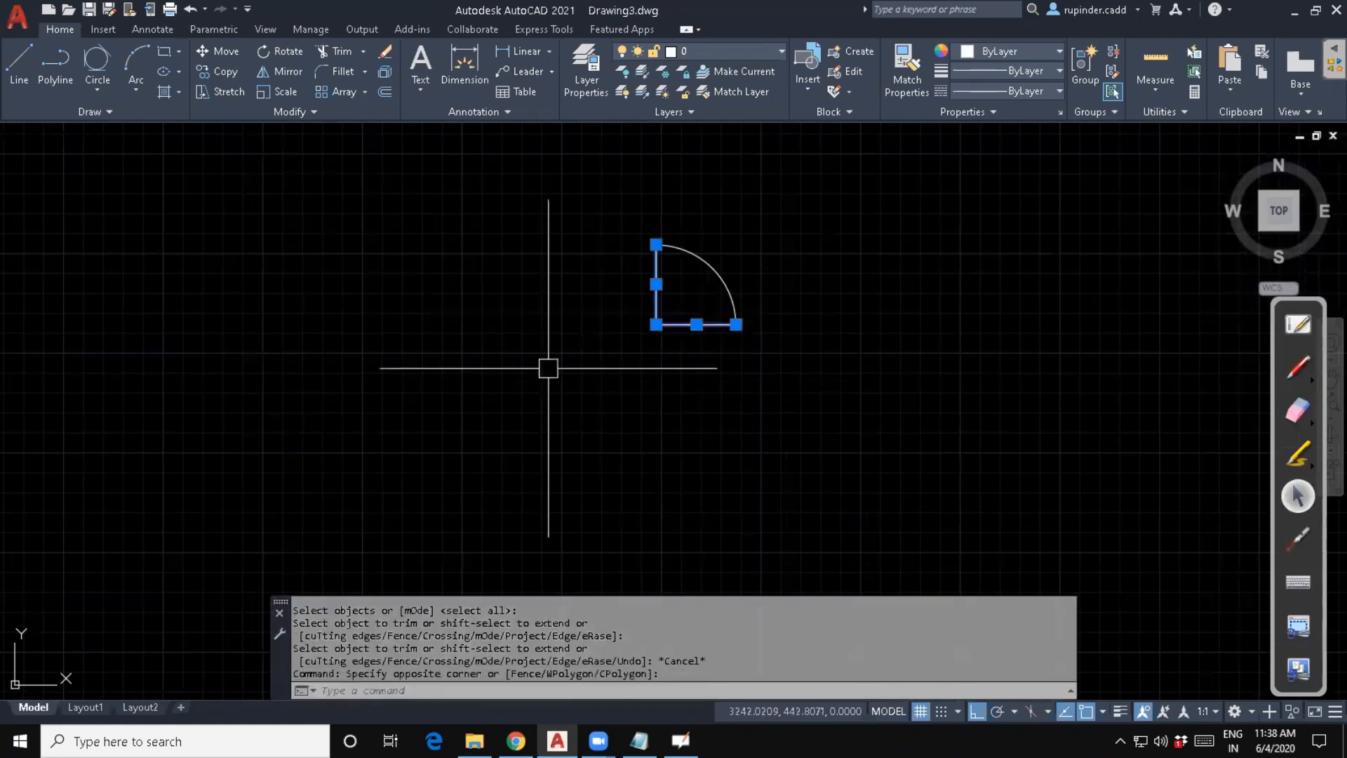
pyautogui.press('Delete')
pyautogui.press('Escape')
pyautogui.press('Escape')
pyautogui.press('Escape')
pyautogui.press('Escape')
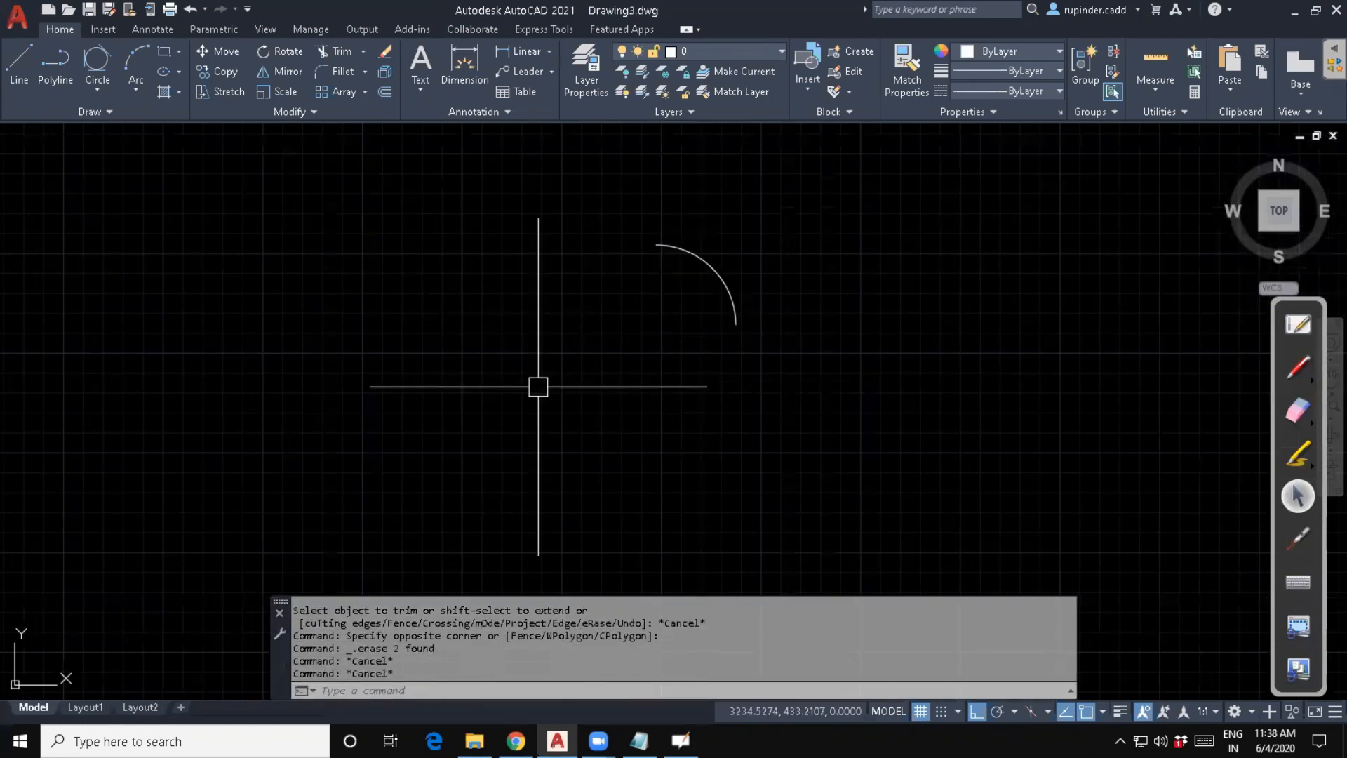
# Offset the quarter arc inward five times at a distance of 1 to build a set of six concentric arcs.
pyautogui.write('O')
pyautogui.press('Return')
pyautogui.write('1')
pyautogui.press('Return')
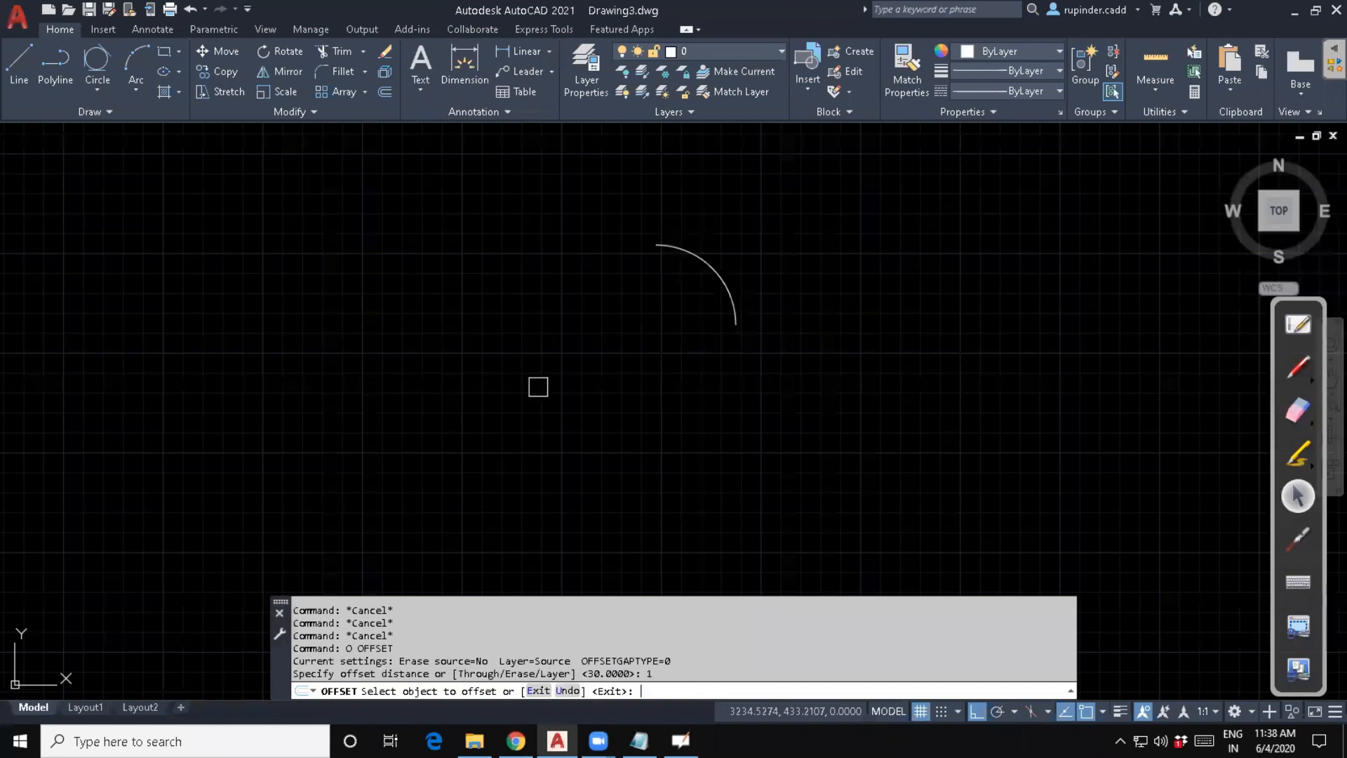
pyautogui.click(709, 309)
pyautogui.click(659, 322)
pyautogui.click(704, 310)
pyautogui.click(680, 322)
pyautogui.click(703, 296)
pyautogui.click(671, 329)
pyautogui.click(694, 303)
pyautogui.click(694, 302)
pyautogui.click(666, 321)
pyautogui.press('Escape')
pyautogui.press('Escape')
pyautogui.press('Escape')
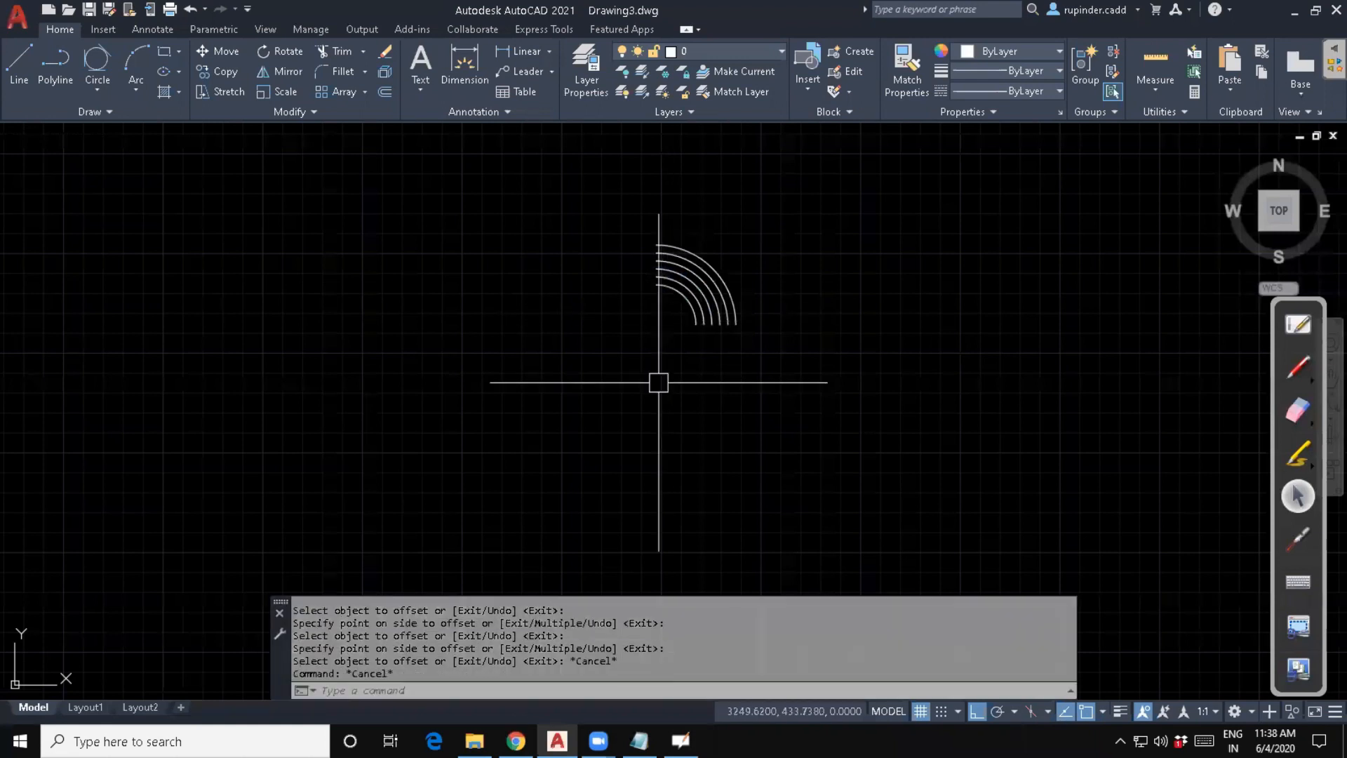
# Mirror the six concentric arcs about a vertical line through the outer arc's right end, keeping the originals.
pyautogui.write('mi')
pyautogui.press('Return')
pyautogui.click(818, 367)
pyautogui.click(698, 294)
pyautogui.press('Return')
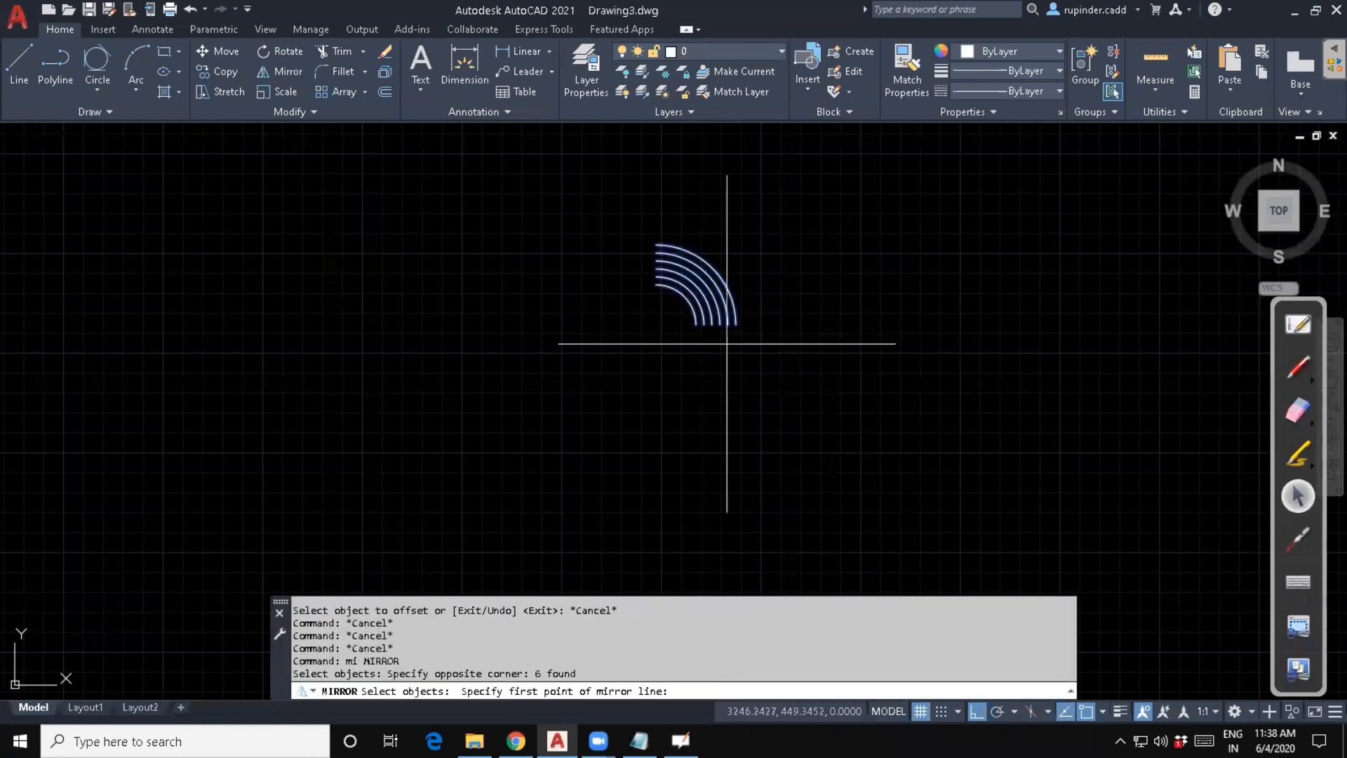
pyautogui.click(736, 324)
pyautogui.click(737, 196)
pyautogui.press('space')
pyautogui.press('Escape')
# Mirror both arc sets upward about a horizontal line through the outer arc's top end, keeping the originals.
pyautogui.press('space')
pyautogui.click(873, 371)
pyautogui.click(687, 293)
pyautogui.press('space')
pyautogui.click(665, 243)
pyautogui.click(912, 279)
pyautogui.press('space')
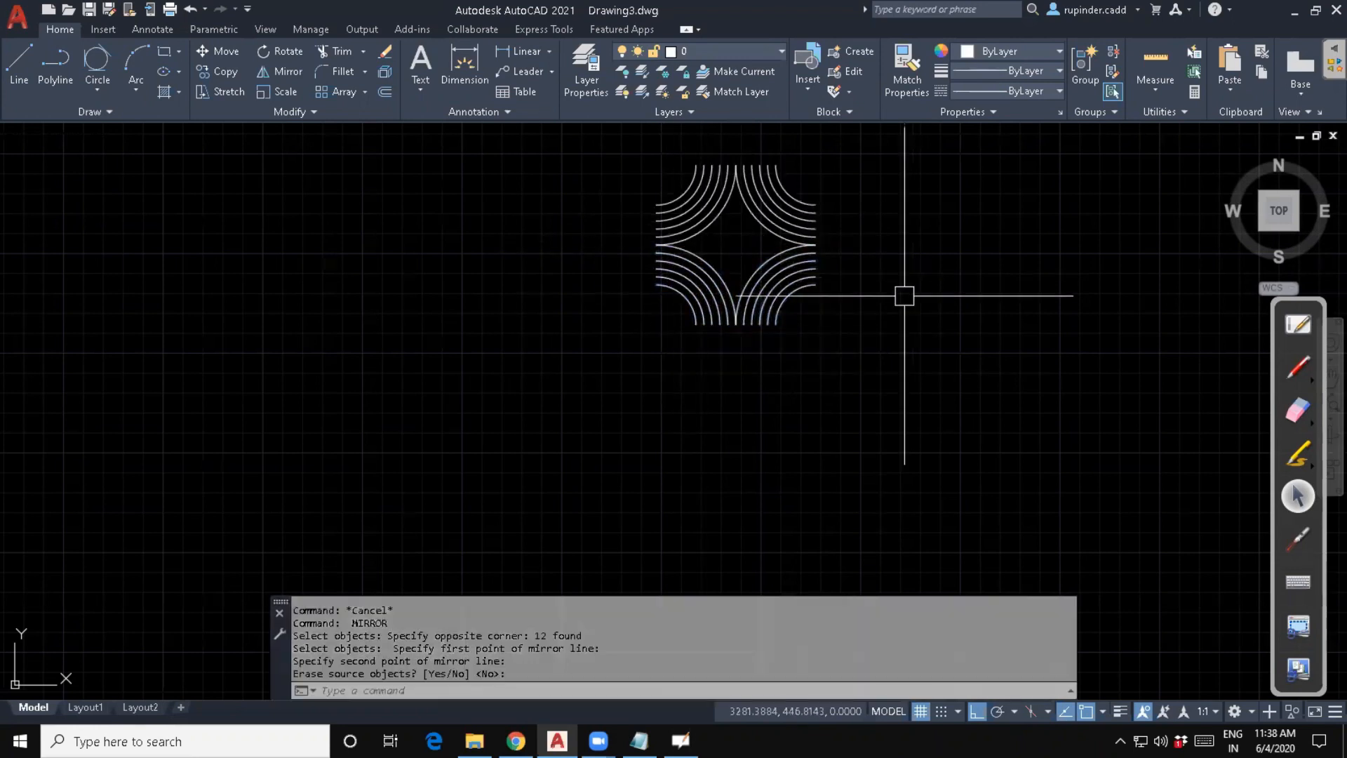
# Mirror the four-cornered arc motif about its right edge to place two motifs side by side.
pyautogui.moveTo(902, 295); pyautogui.dragTo(854, 397, button='middle')
pyautogui.press('space')
pyautogui.click(820, 459)
pyautogui.click(529, 249)
pyautogui.press('space')
pyautogui.click(768, 305)
pyautogui.click(768, 275)
pyautogui.press('space')
pyautogui.press('Escape')
# Mirror the two arc motifs upward about their top edge to form a two-by-two pattern.
pyautogui.press('space')
pyautogui.click(949, 477)
pyautogui.click(543, 242)
pyautogui.press('space')
pyautogui.click(720, 267)
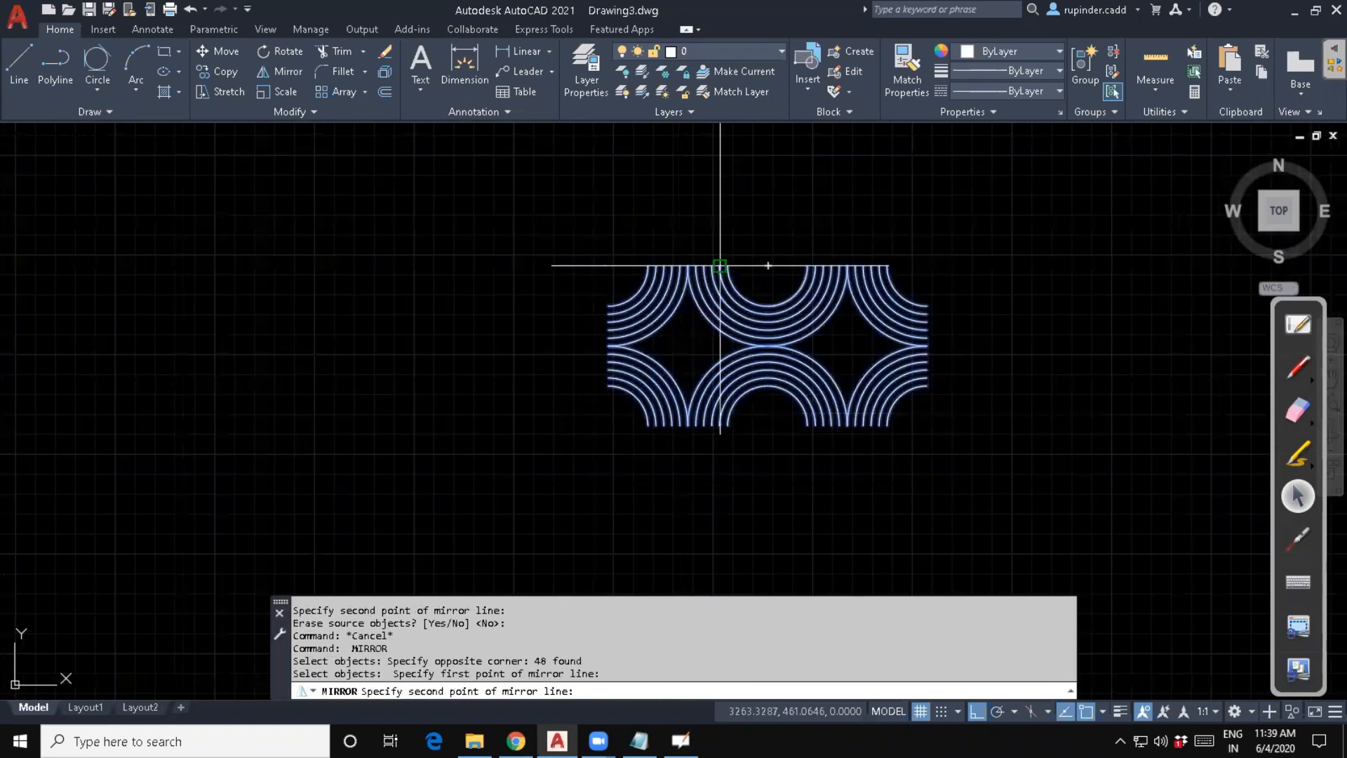
pyautogui.click(1066, 307)
pyautogui.press('space')
pyautogui.press('Escape')
# Mirror the two-by-two arc pattern about its right edge to make two rows of four motifs.
pyautogui.scroll(-4, 1004, 360)
pyautogui.moveTo(994, 379); pyautogui.dragTo(848, 410, button='middle')
pyautogui.press('space')
pyautogui.click(859, 443)
pyautogui.click(679, 270)
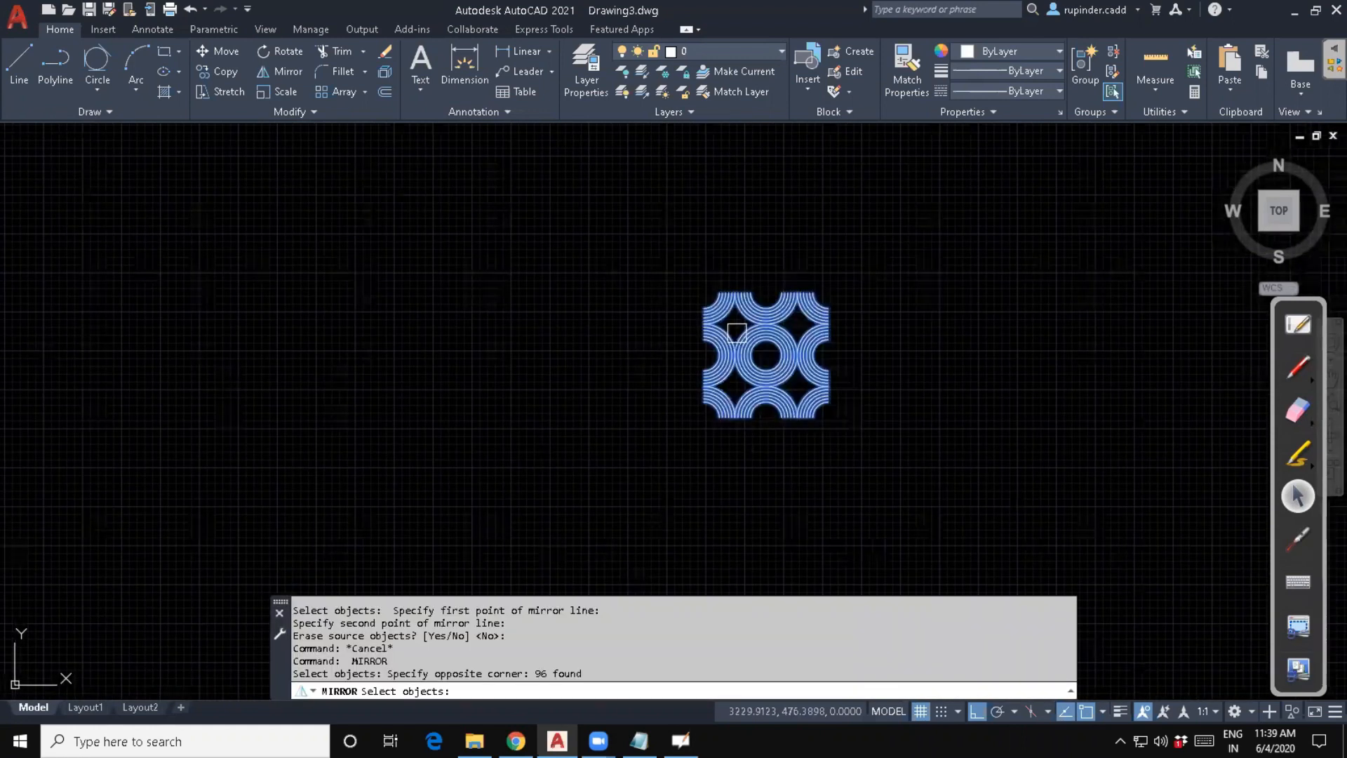
pyautogui.press('space')
pyautogui.click(827, 293)
pyautogui.click(826, 245)
pyautogui.press('Escape')
# Mirror the two rows of four arc motifs upward about their top edge to make a four-by-four pattern.
pyautogui.press('space')
pyautogui.click(1010, 471)
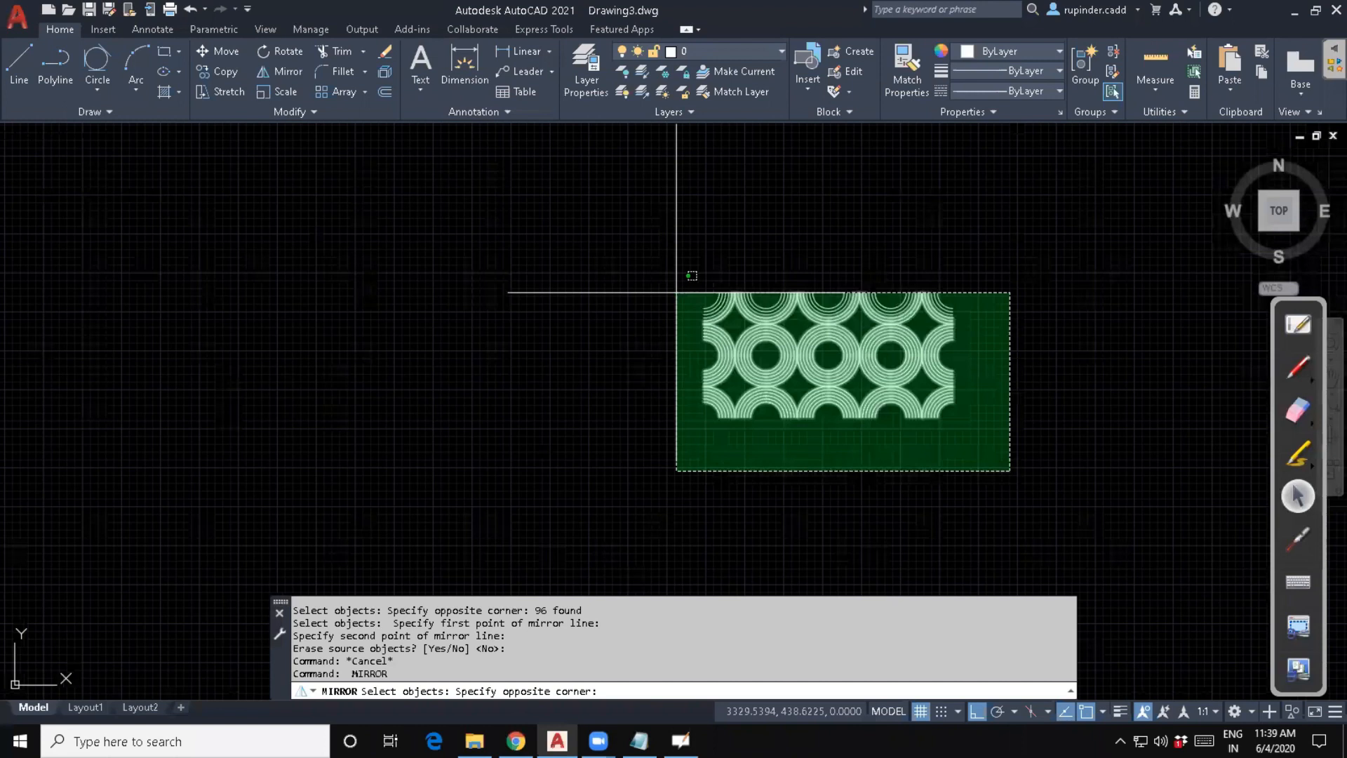
pyautogui.click(676, 293)
pyautogui.press('space')
pyautogui.click(772, 293)
pyautogui.click(842, 293)
pyautogui.press('space')
pyautogui.press('Escape')
# Mirror the four-by-four arc pattern about its right edge to make four rows of eight motifs.
pyautogui.moveTo(983, 388); pyautogui.dragTo(656, 445, button='middle')
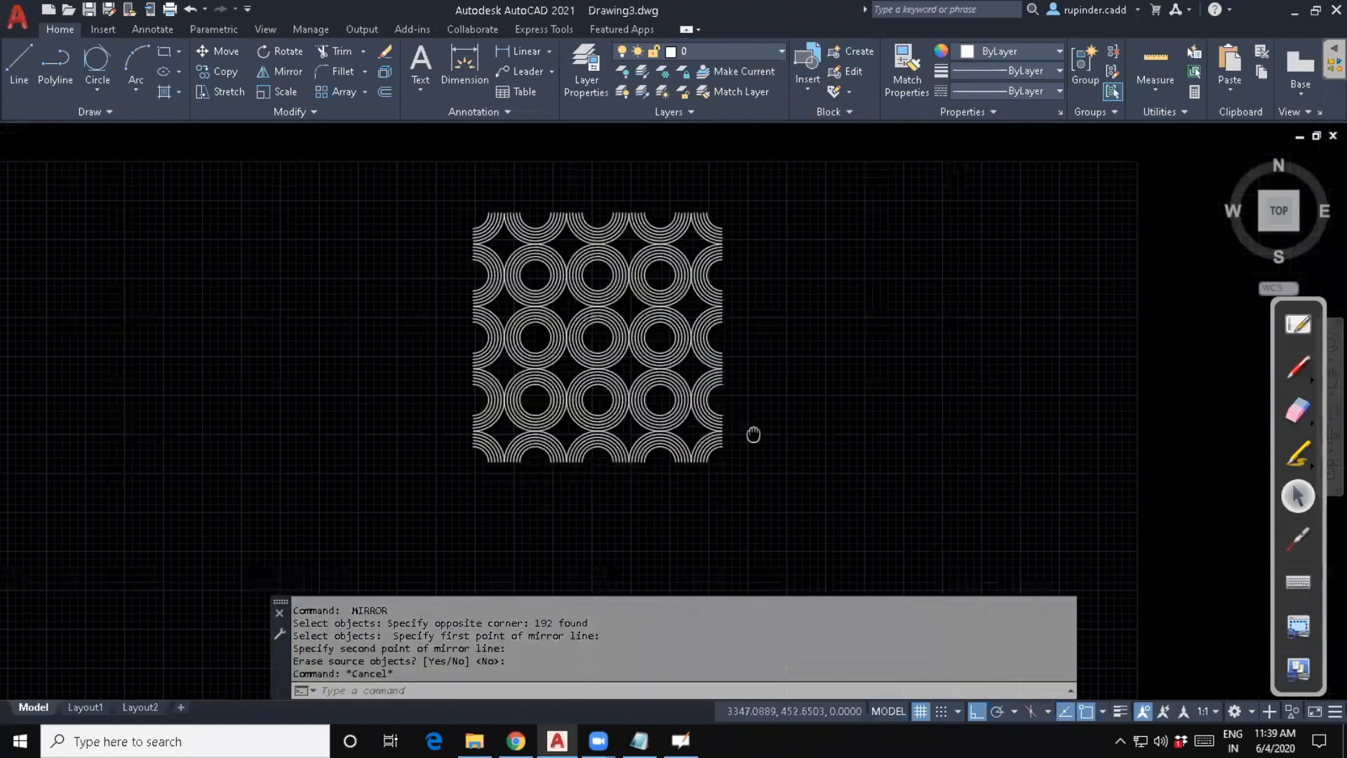
pyautogui.press('Escape')
pyautogui.press('space')
pyautogui.click(679, 528)
pyautogui.click(368, 214)
pyautogui.press('space')
pyautogui.click(626, 232)
pyautogui.click(627, 187)
pyautogui.press('space')
pyautogui.press('Escape')
# Mirror the four rows of eight arc motifs about their right edge, keeping the originals.
pyautogui.press('space')
pyautogui.click(886, 449)
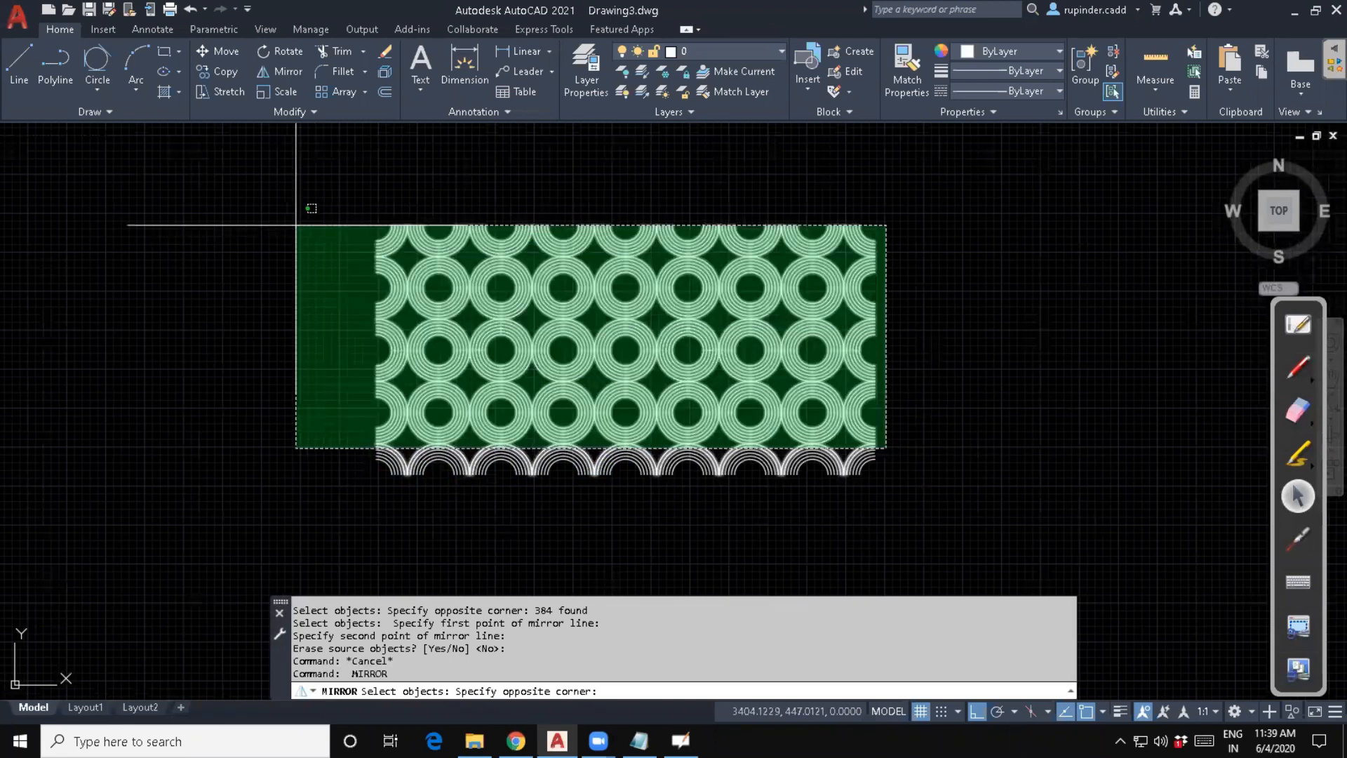
pyautogui.click(309, 223)
pyautogui.click(939, 501)
pyautogui.click(299, 270)
pyautogui.press('space')
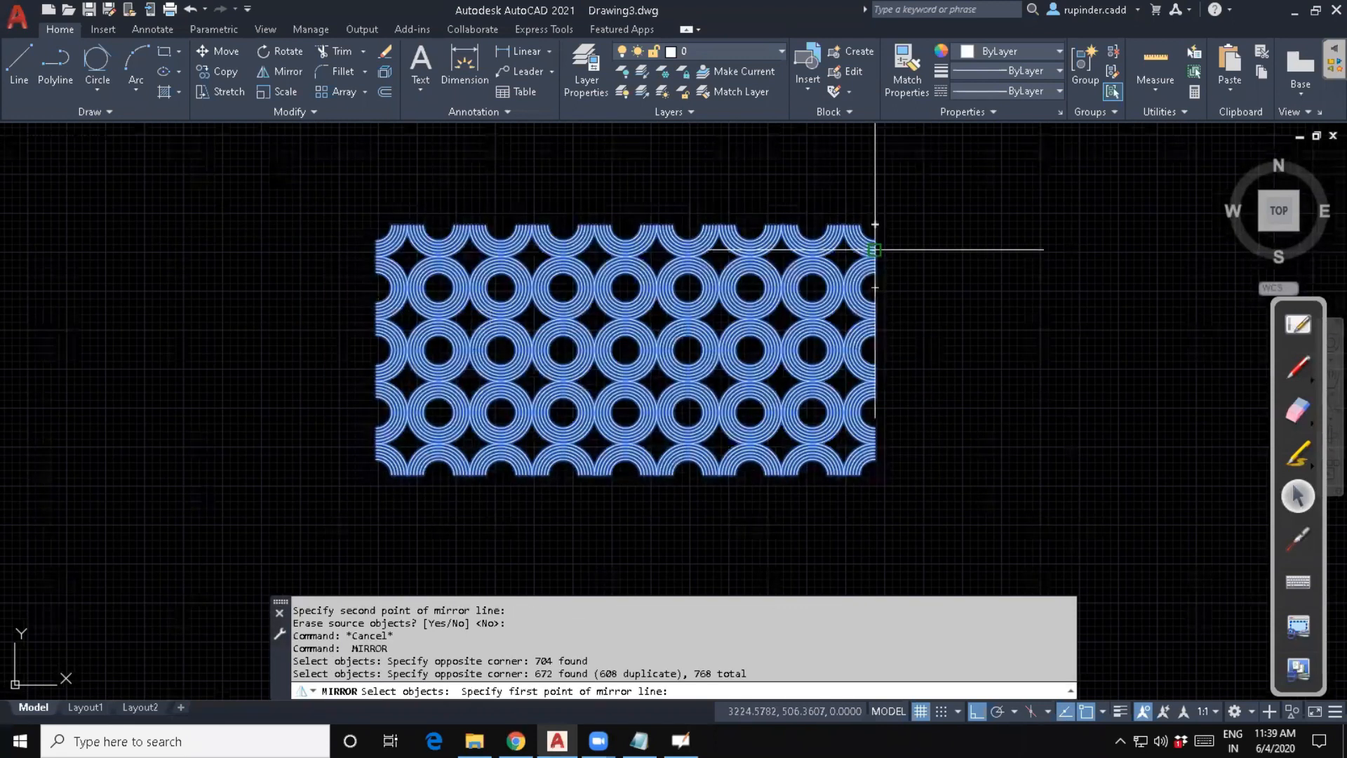
pyautogui.click(875, 225)
pyautogui.click(877, 491)
pyautogui.press('space')
pyautogui.press('Escape')
# Mirror the four-row, sixteen-column arc pattern upward about its top edge to make eight rows.
pyautogui.scroll(-4, 877, 495)
pyautogui.moveTo(875, 492); pyautogui.dragTo(687, 438, button='middle')
pyautogui.press('space')
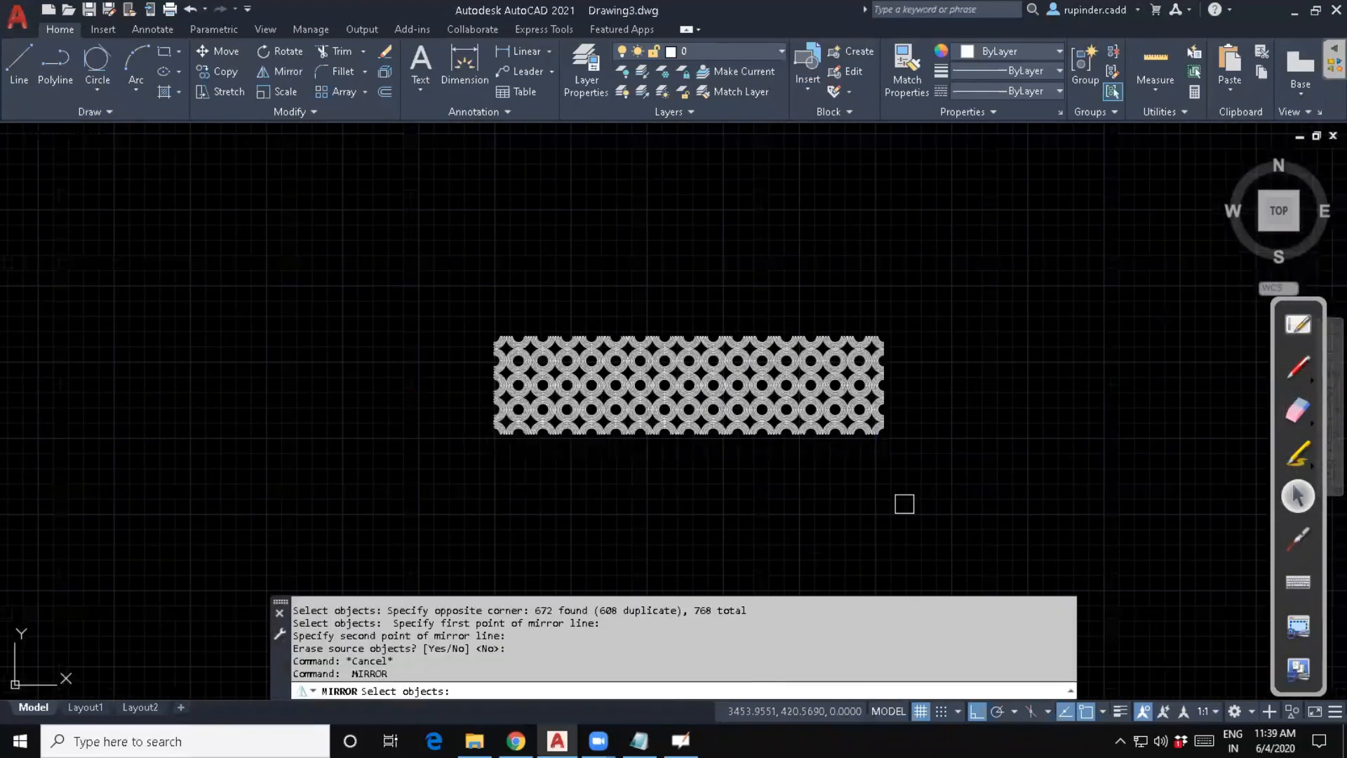
pyautogui.click(903, 503)
pyautogui.click(427, 322)
pyautogui.press('space')
pyautogui.scroll(4, 465, 343)
pyautogui.click(554, 328)
pyautogui.scroll(-4, 808, 347)
pyautogui.moveTo(808, 347); pyautogui.dragTo(472, 373, button='middle')
pyautogui.click(897, 365)
pyautogui.press('space')
pyautogui.press('Escape')
# Mirror the eight-row arc pattern upward about its top edge to complete a sixteen-by-sixteen pattern.
pyautogui.press('space')
pyautogui.click(806, 511)
pyautogui.click(204, 166)
pyautogui.press('space')
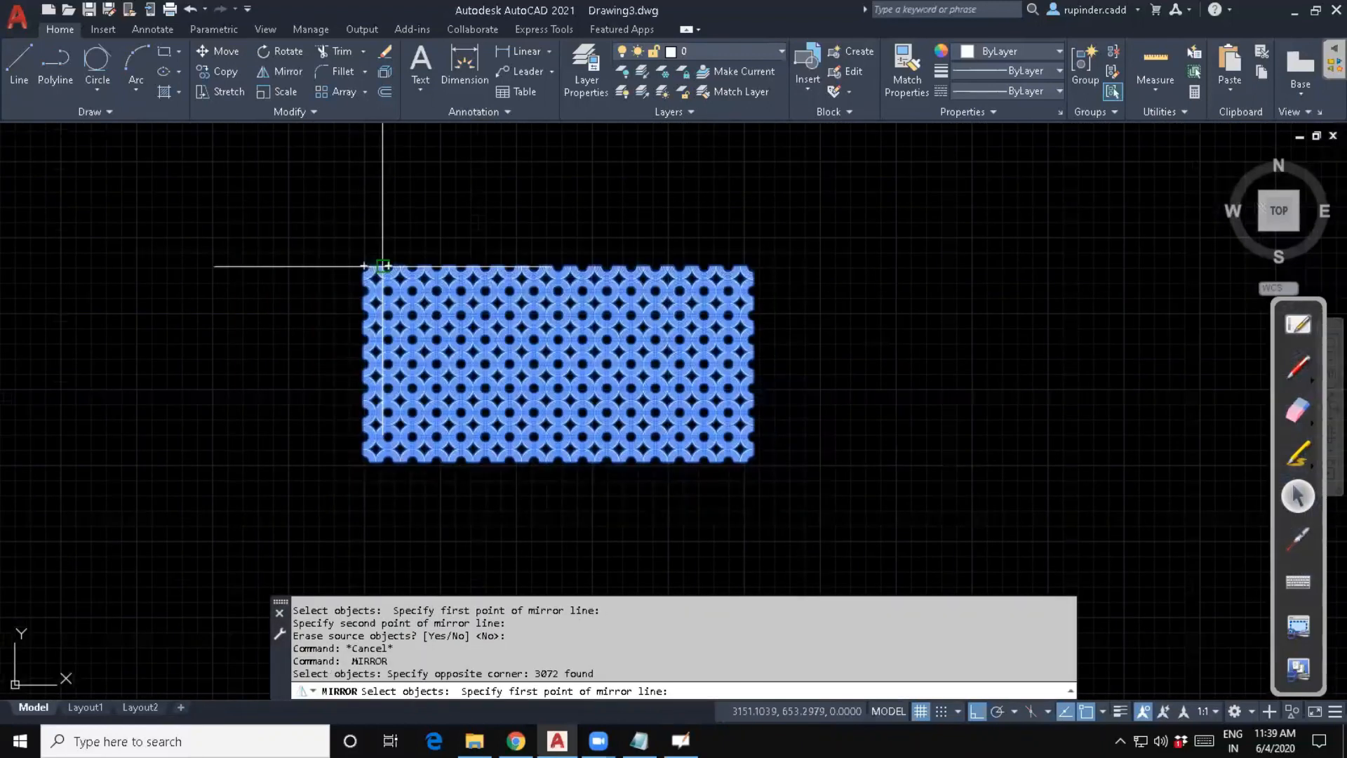
pyautogui.click(385, 265)
pyautogui.click(890, 277)
pyautogui.press('space')
pyautogui.press('Escape')
pyautogui.press('Escape')
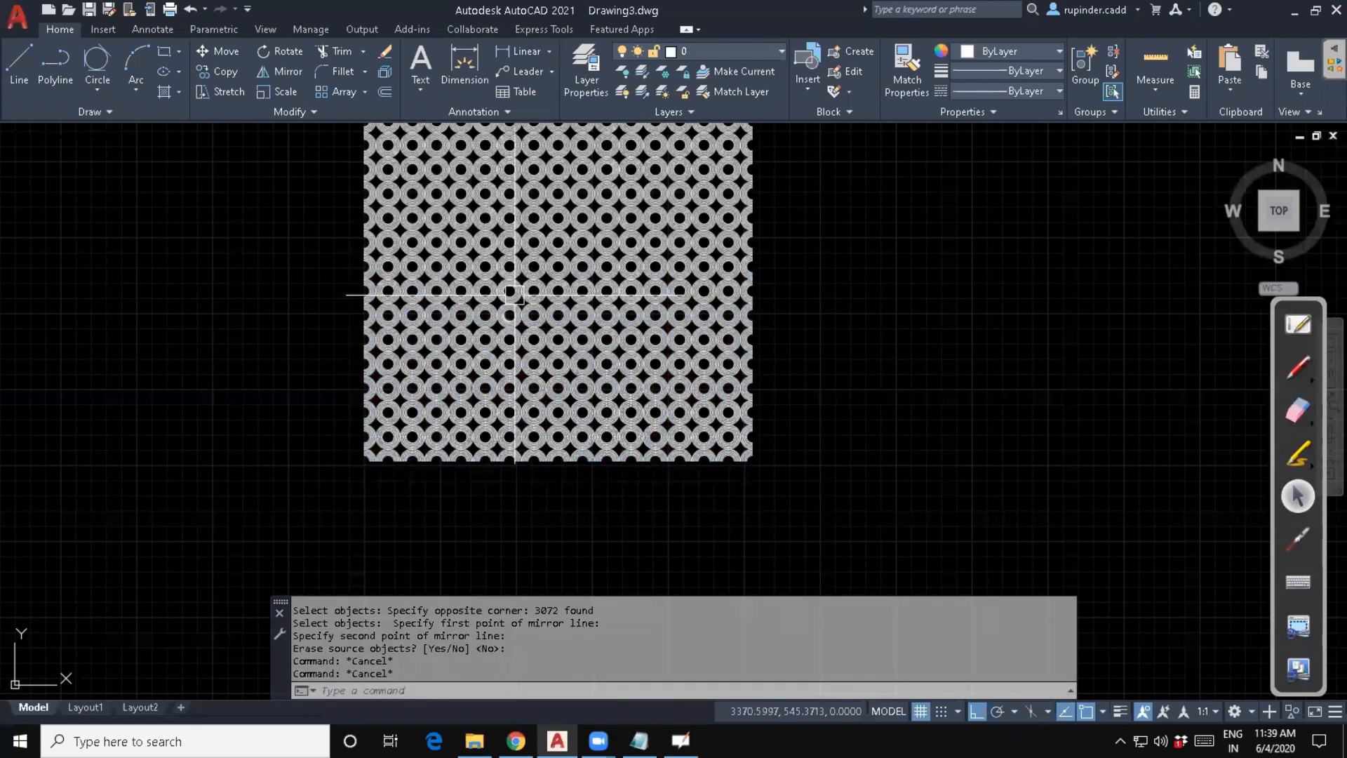
pyautogui.scroll(3, 671, 354)
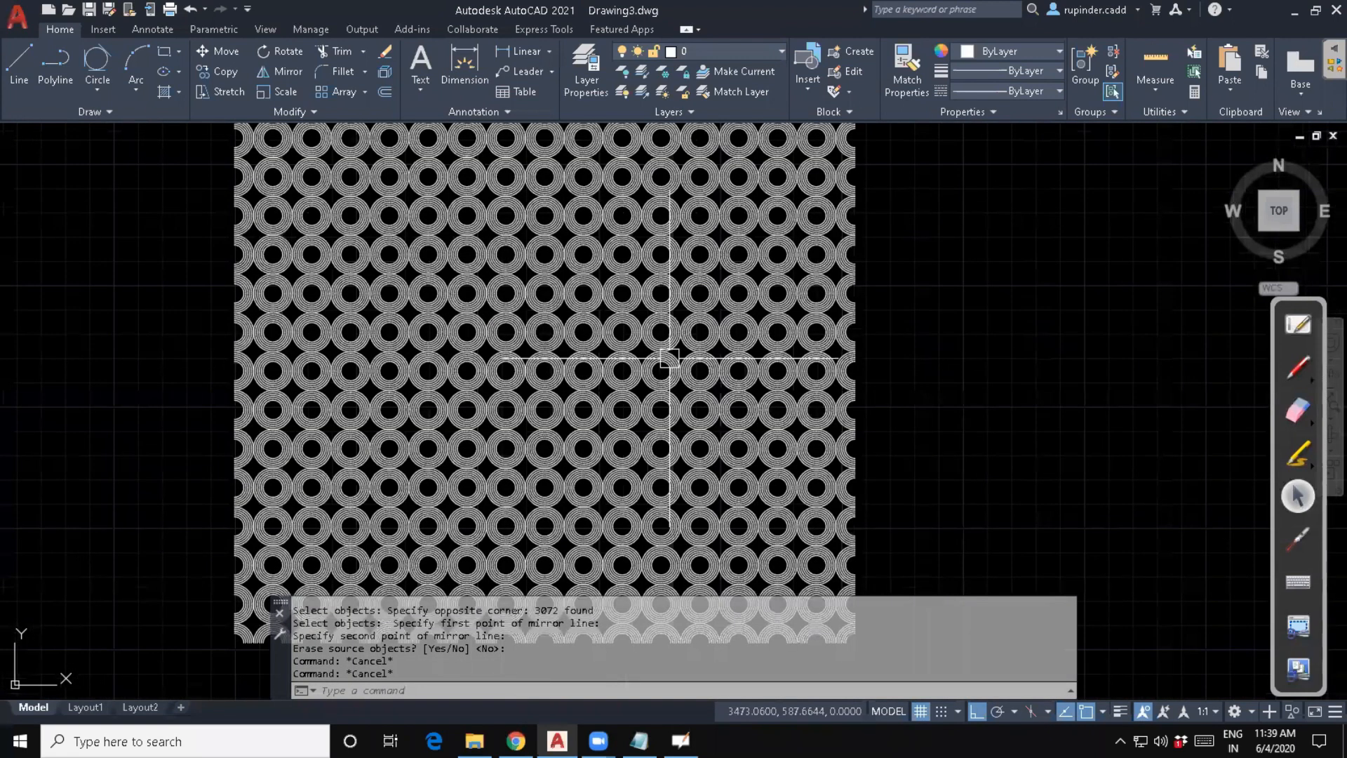
pyautogui.scroll(-2, 639, 342)
pyautogui.moveTo(637, 389); pyautogui.dragTo(606, 393, button='middle')
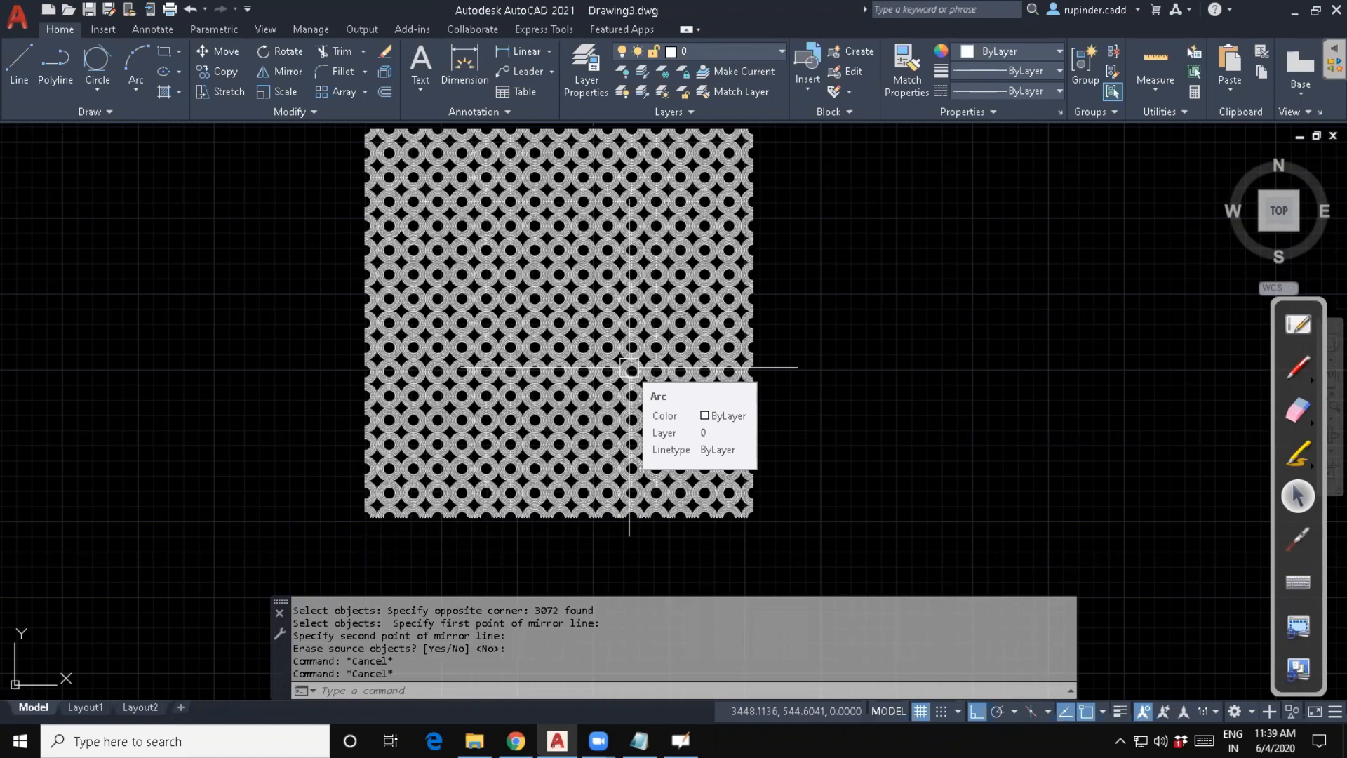
# Switch to File Explorer and open the Assignment Day 1 PDF from the Day 1 folder.
pyautogui.click(475, 741)
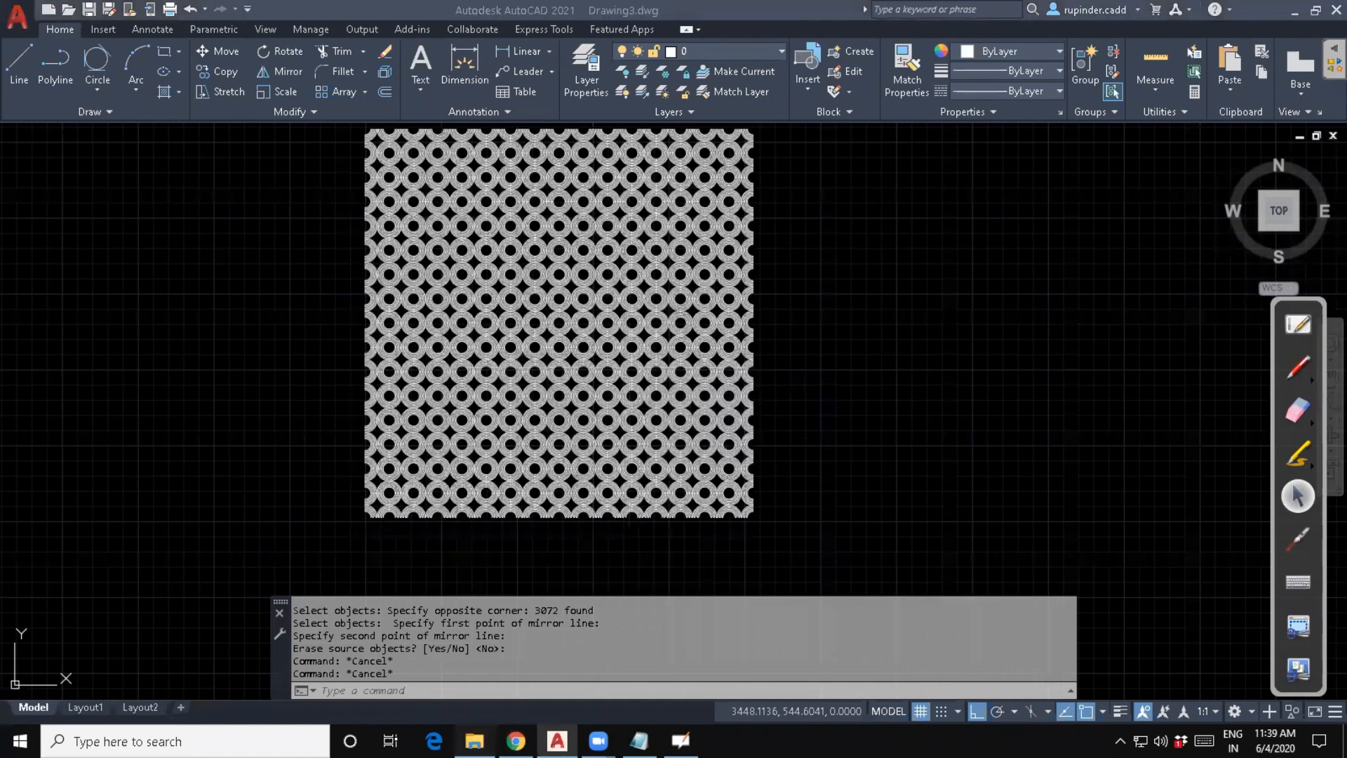
pyautogui.click(196, 124)
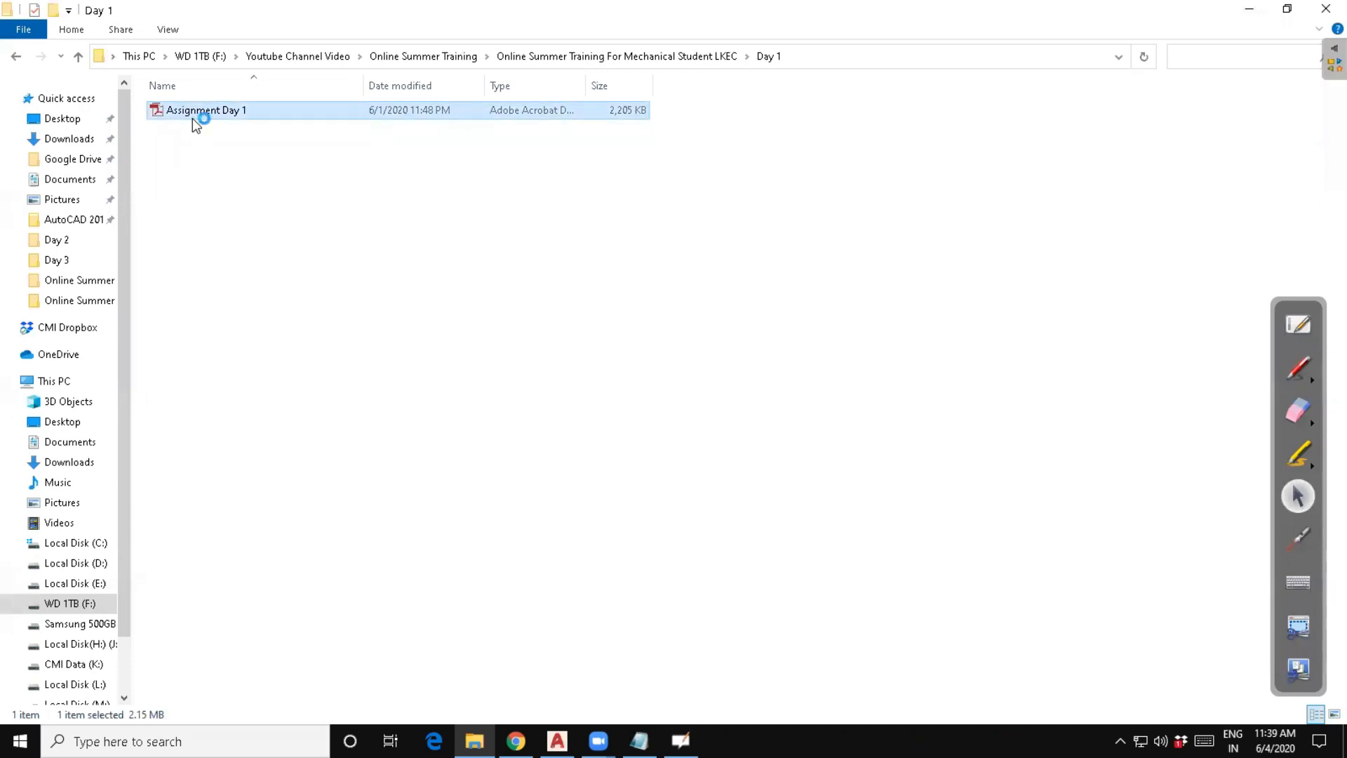
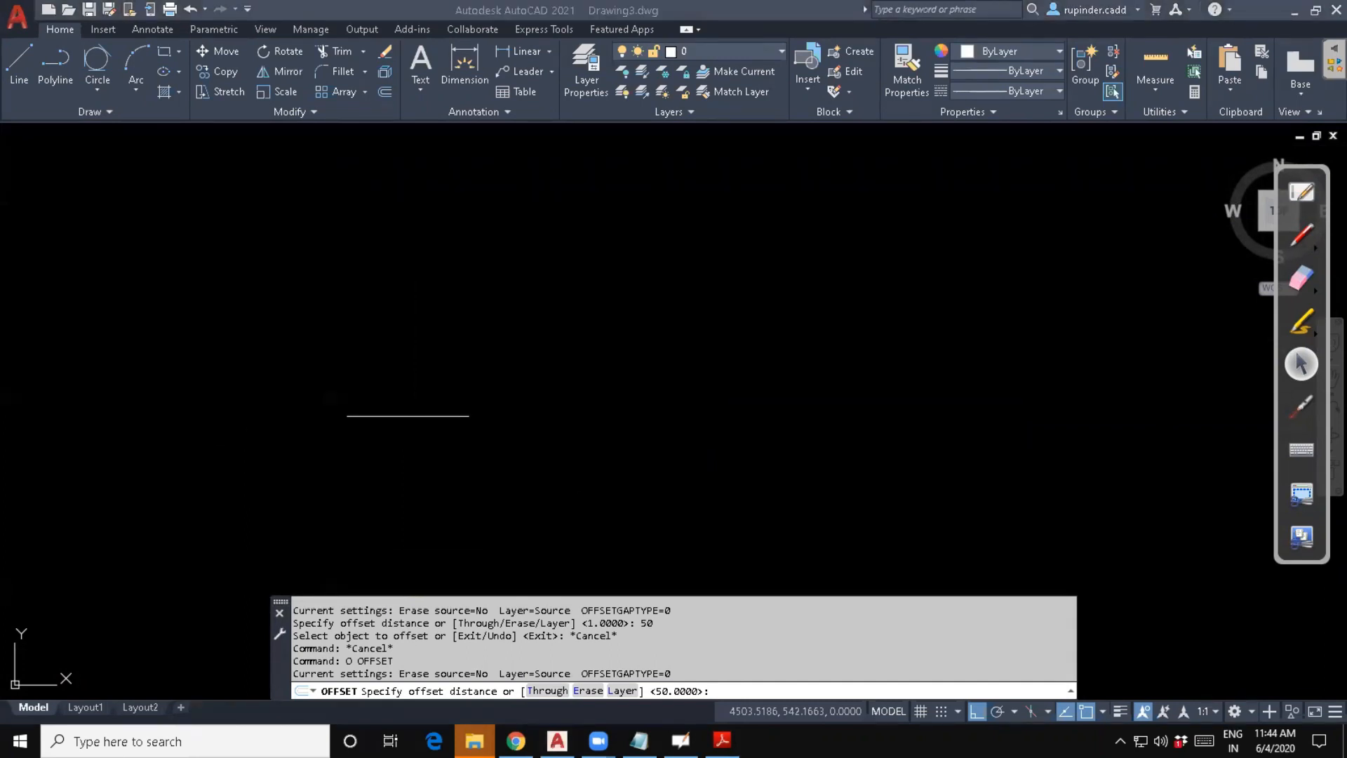
# Offset the horizontal line upward by a distance of 50.
pyautogui.click(681, 366)
pyautogui.press('Return')
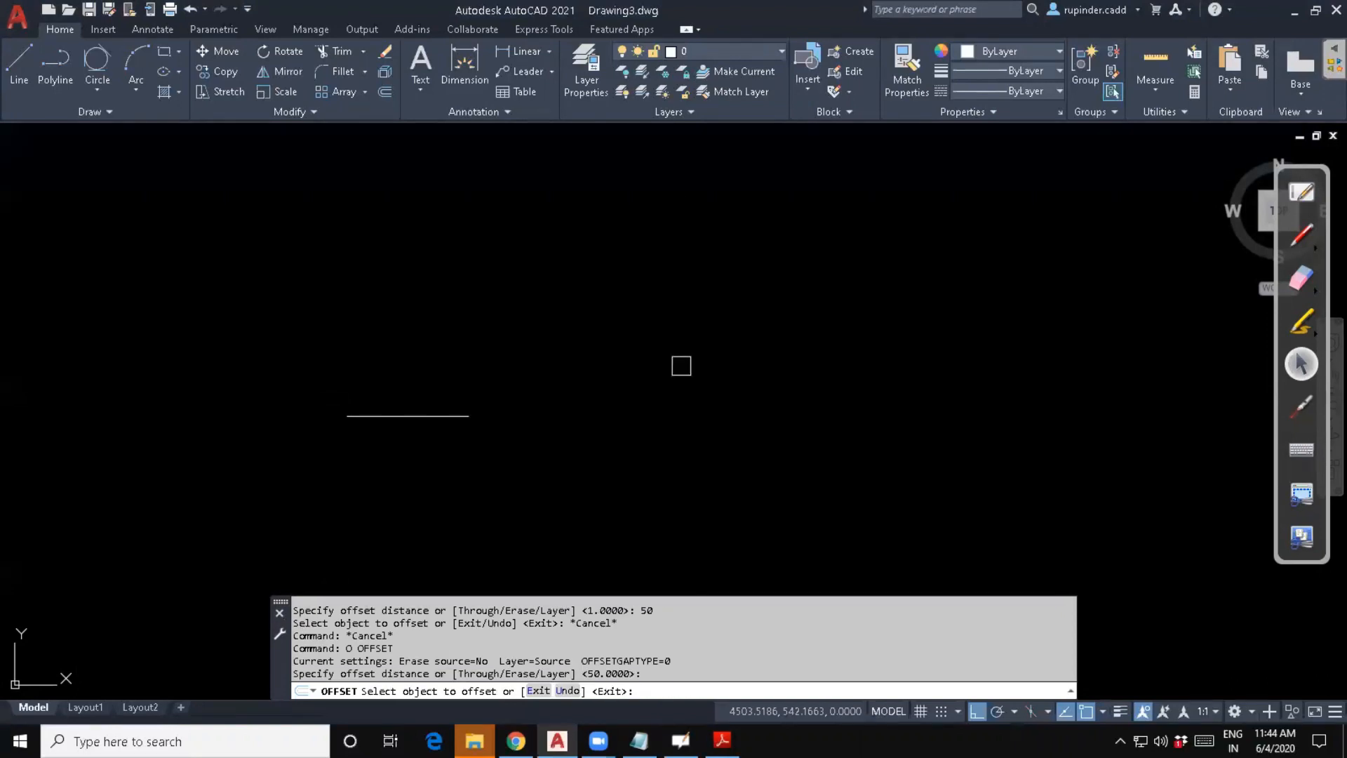
pyautogui.click(457, 410)
pyautogui.click(451, 280)
pyautogui.scroll(4, 436, 383)
pyautogui.moveTo(554, 404); pyautogui.dragTo(637, 406, button='middle')
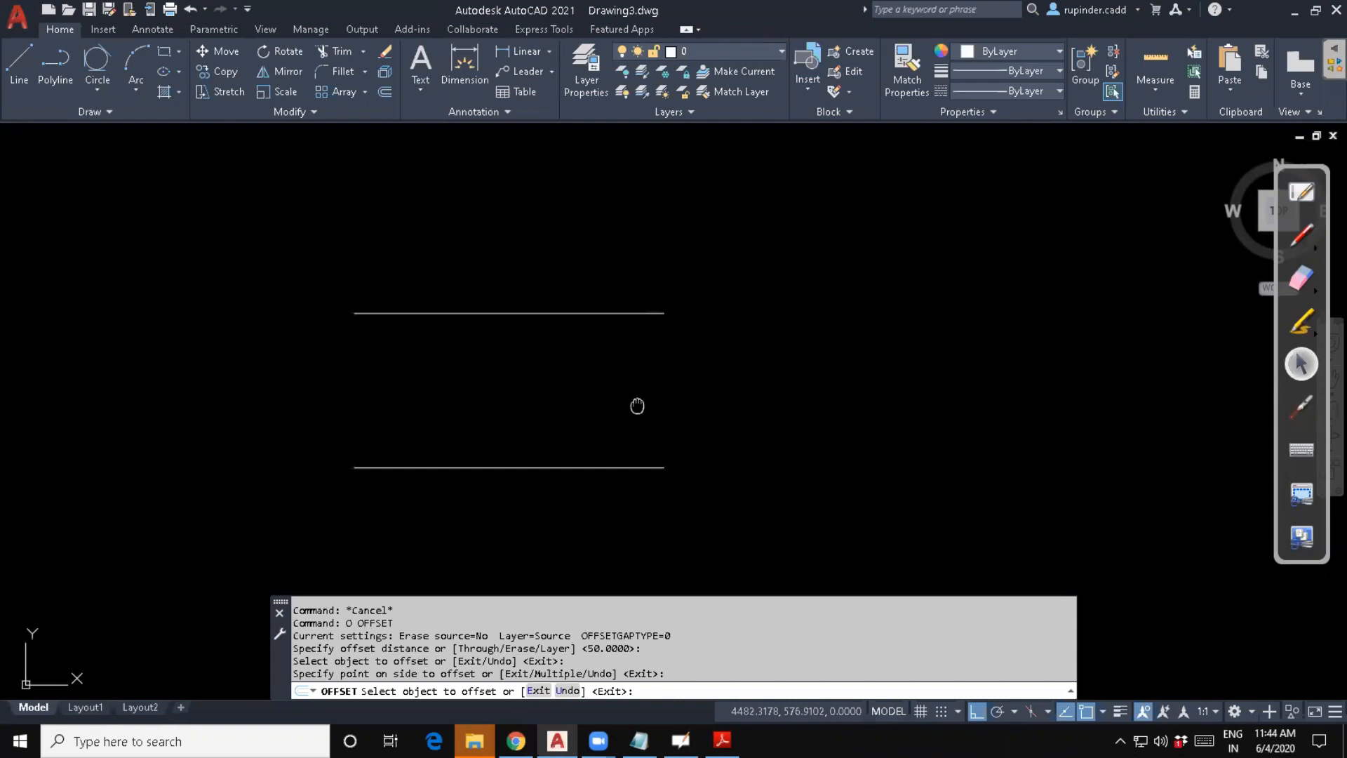
pyautogui.press('Escape')
pyautogui.press('Escape')
pyautogui.press('Escape')
pyautogui.press('Escape')
# Draw a circle of radius 20 centred on the left end of the upper horizontal line.
pyautogui.write('c')
pyautogui.press('Return')
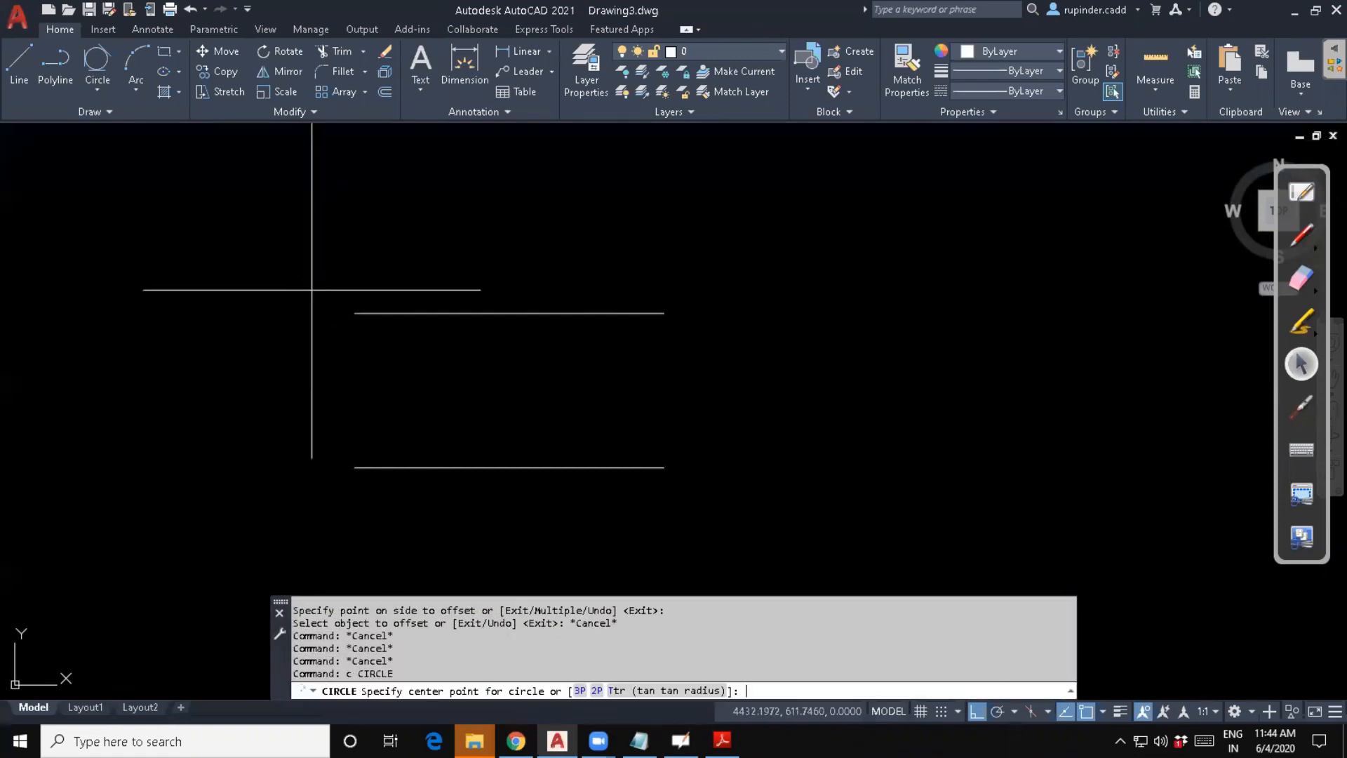
pyautogui.click(359, 318)
pyautogui.write('20')
pyautogui.press('Return')
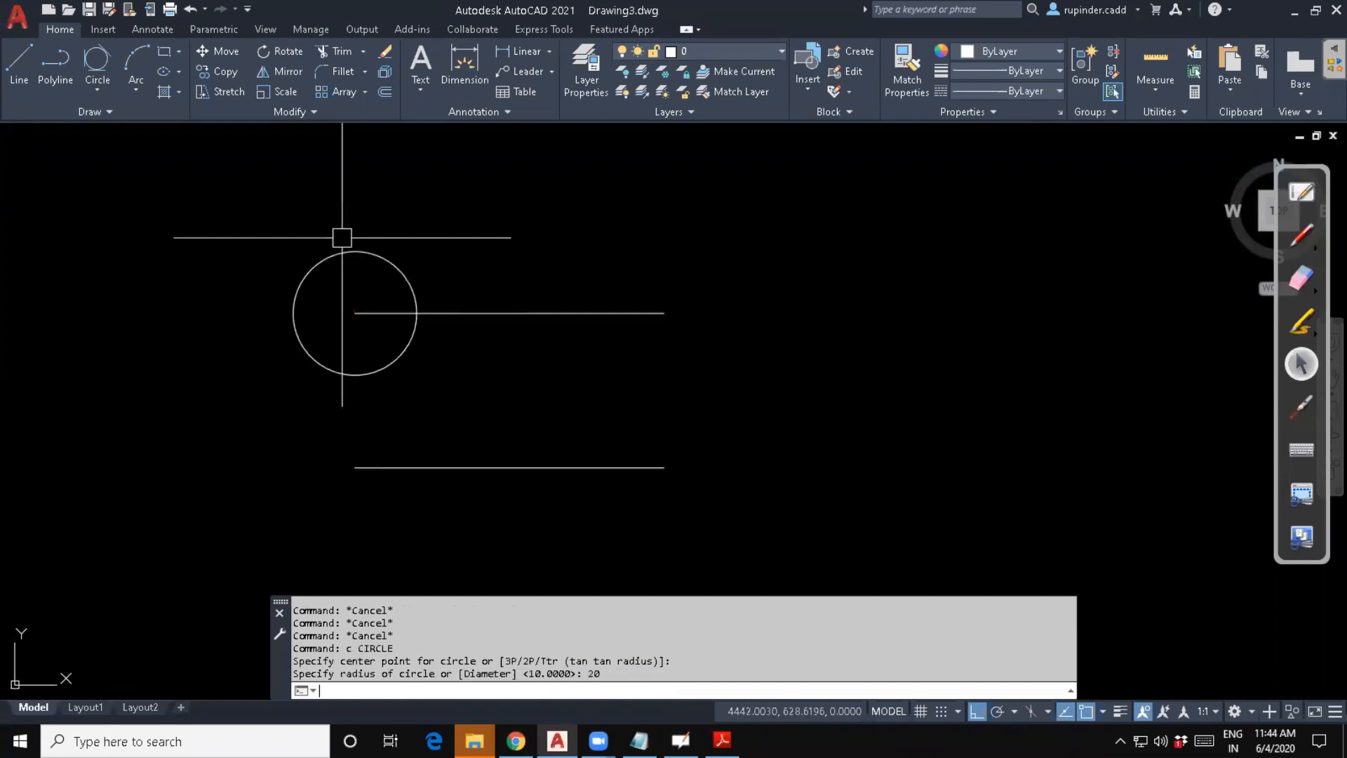
pyautogui.press('Escape')
# Erase the upper horizontal line that starts at the circle's centre.
pyautogui.click(685, 370)
pyautogui.click(622, 278)
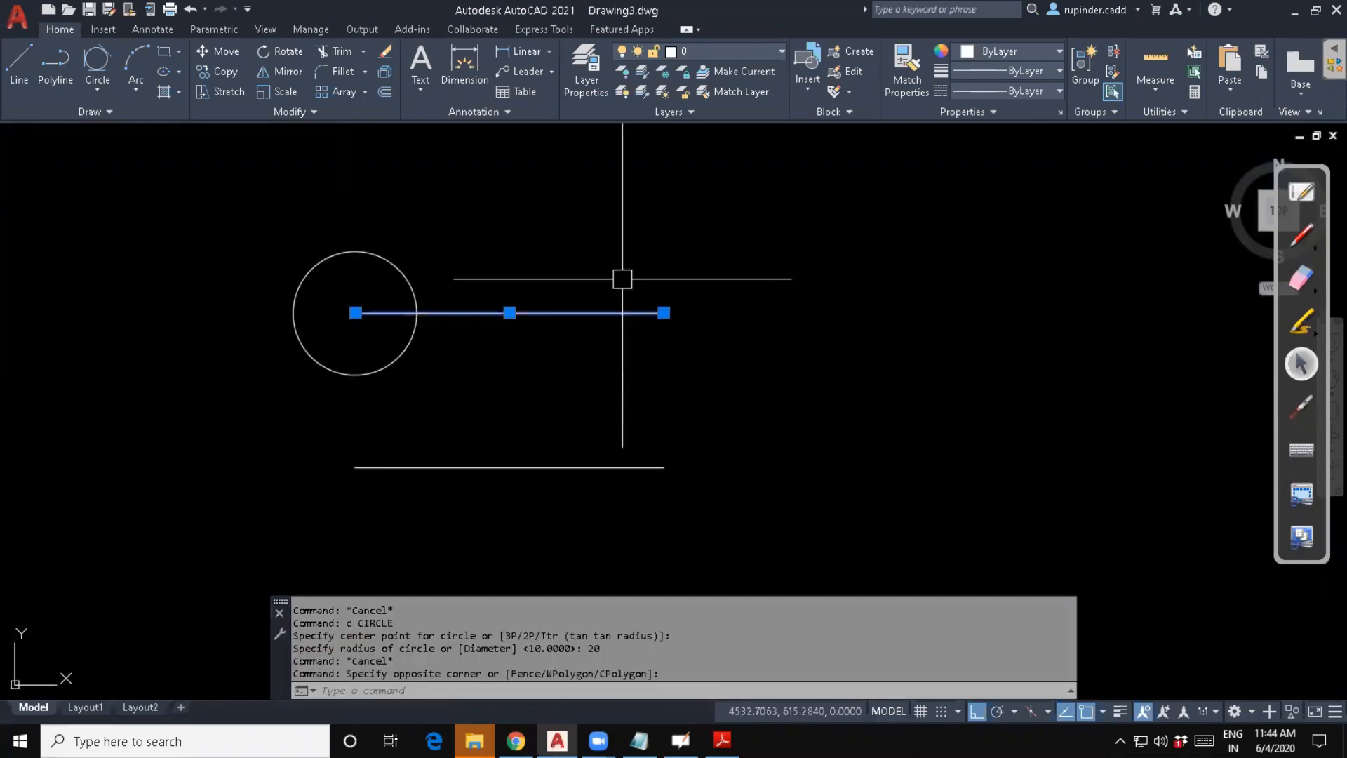
pyautogui.press('Delete')
pyautogui.press('Escape')
pyautogui.press('Escape')
# Draw a vertical line from the left end of the horizontal line up to the circle's bottom quadrant.
pyautogui.write('L')
pyautogui.press('Return')
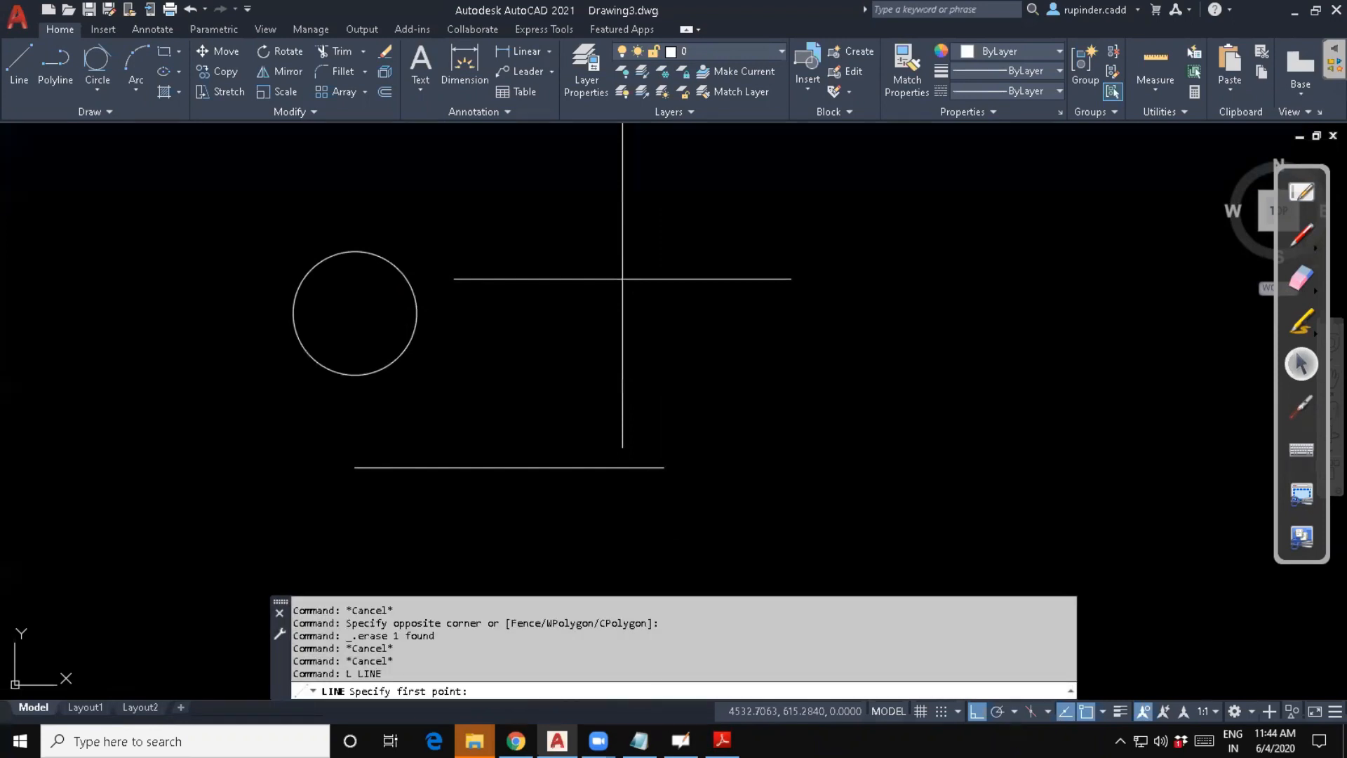
pyautogui.click(355, 467)
pyautogui.click(355, 374)
pyautogui.press('Escape')
pyautogui.press('Escape')
pyautogui.press('Escape')
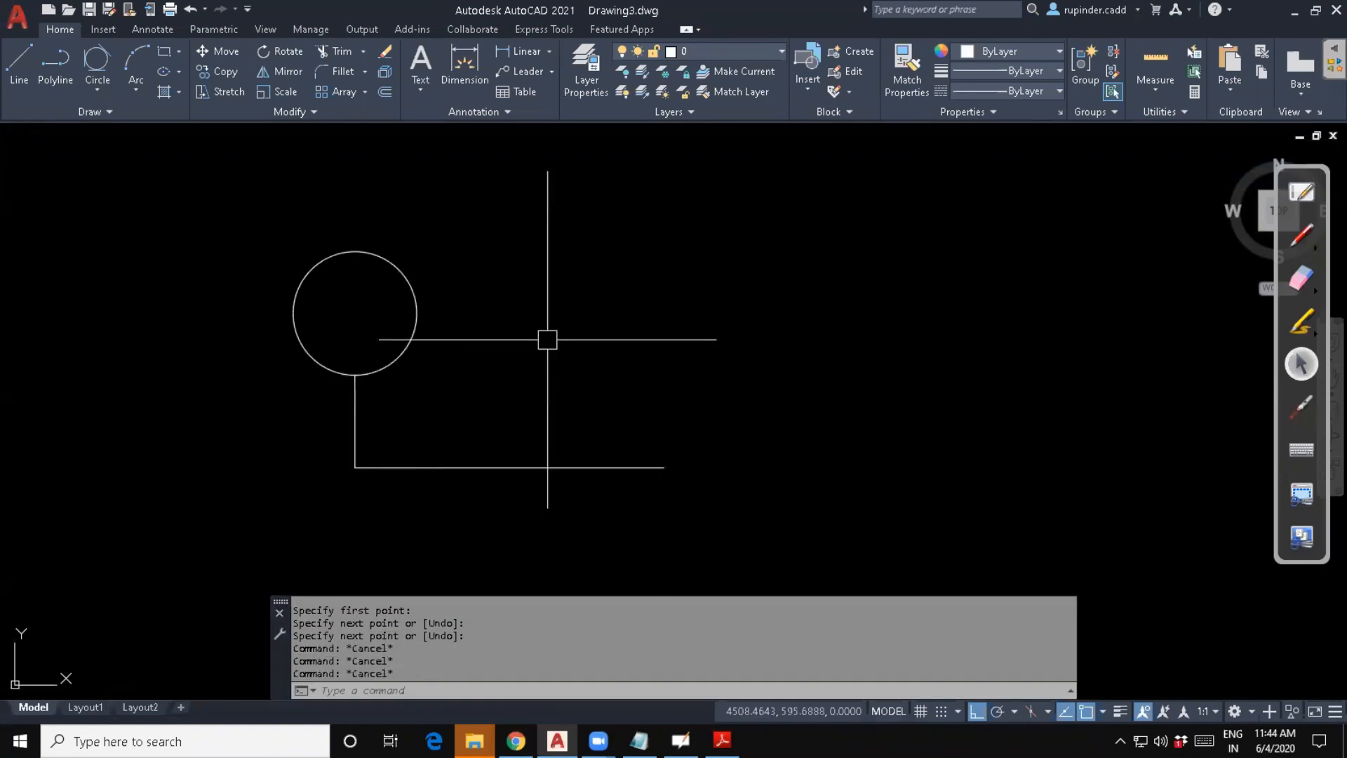
pyautogui.moveTo(547, 340); pyautogui.dragTo(548, 377, button='middle')
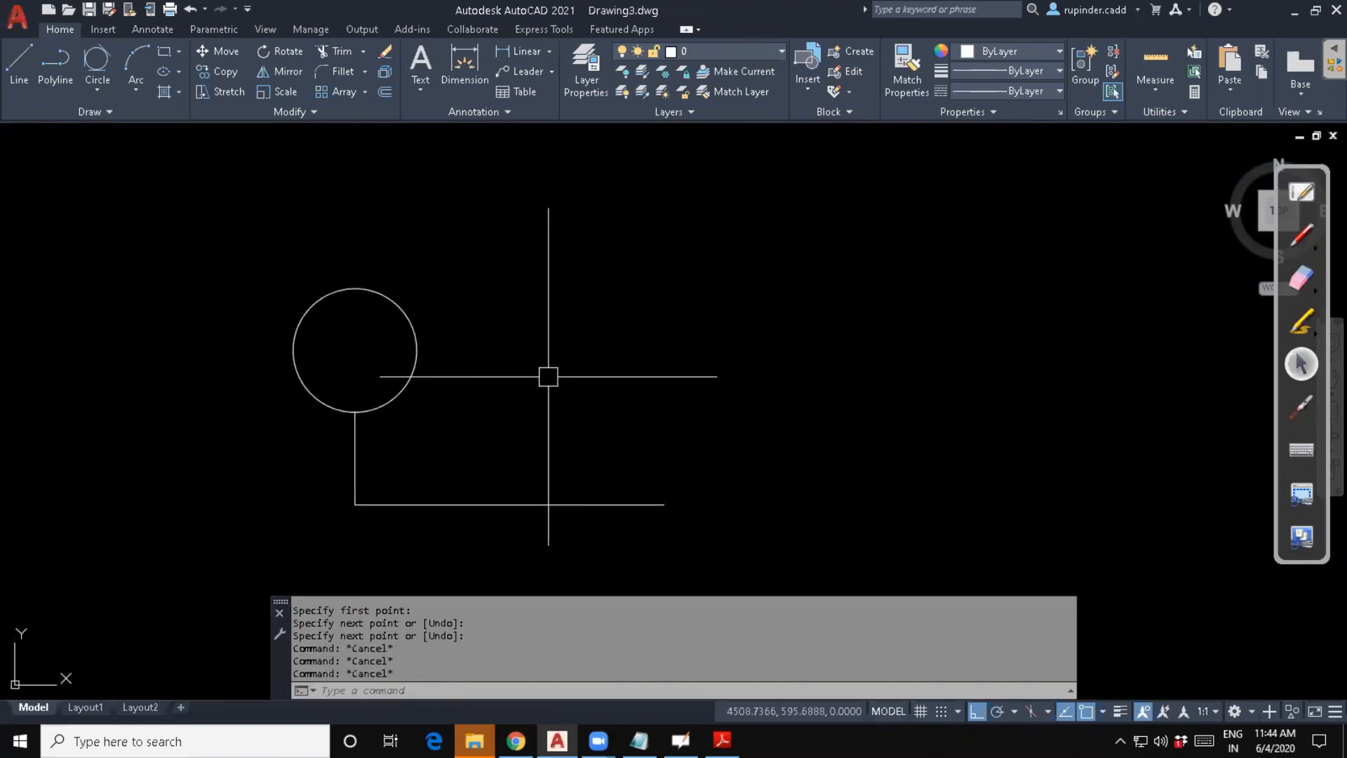
# Offset the bottom horizontal line upward by a distance of 84.
pyautogui.press('Escape')
pyautogui.write('O')
pyautogui.press('Return')
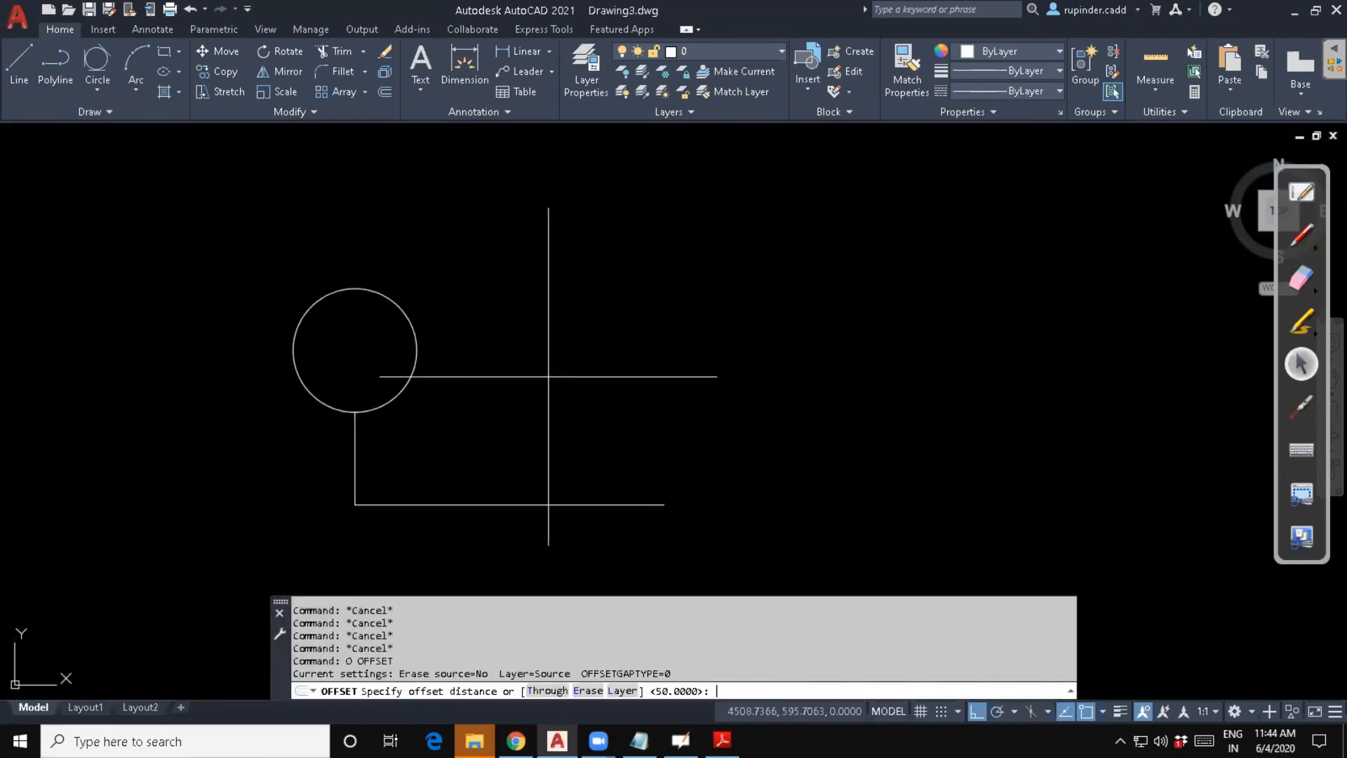
pyautogui.write('84')
pyautogui.press('Return')
pyautogui.click(605, 503)
pyautogui.click(604, 420)
pyautogui.moveTo(604, 399); pyautogui.dragTo(589, 460, button='middle')
# Draw a vertical line from the circle's right quadrant up to the upper horizontal line.
pyautogui.press('Escape')
pyautogui.press('Escape')
pyautogui.press('Escape')
pyautogui.write('l')
pyautogui.press('Return')
pyautogui.click(404, 412)
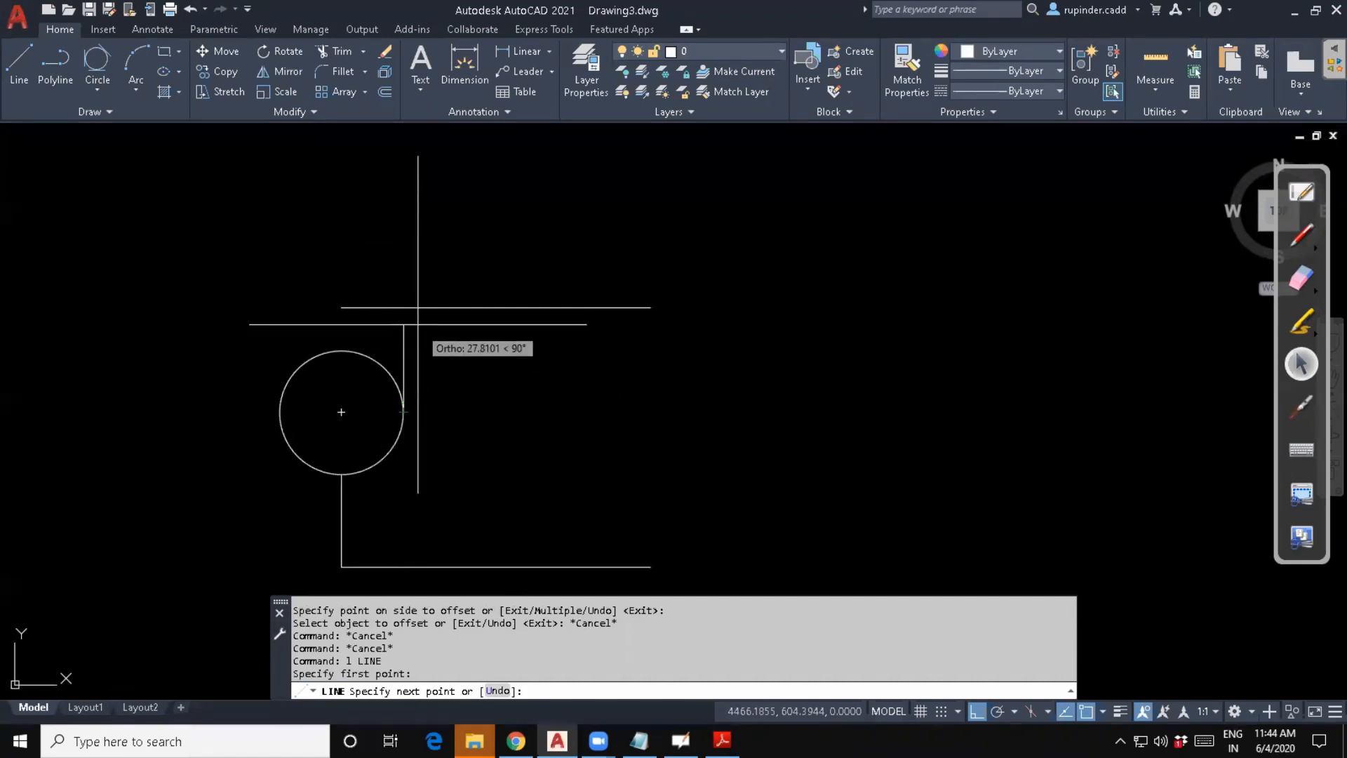
pyautogui.press('Escape')
pyautogui.press('Escape')
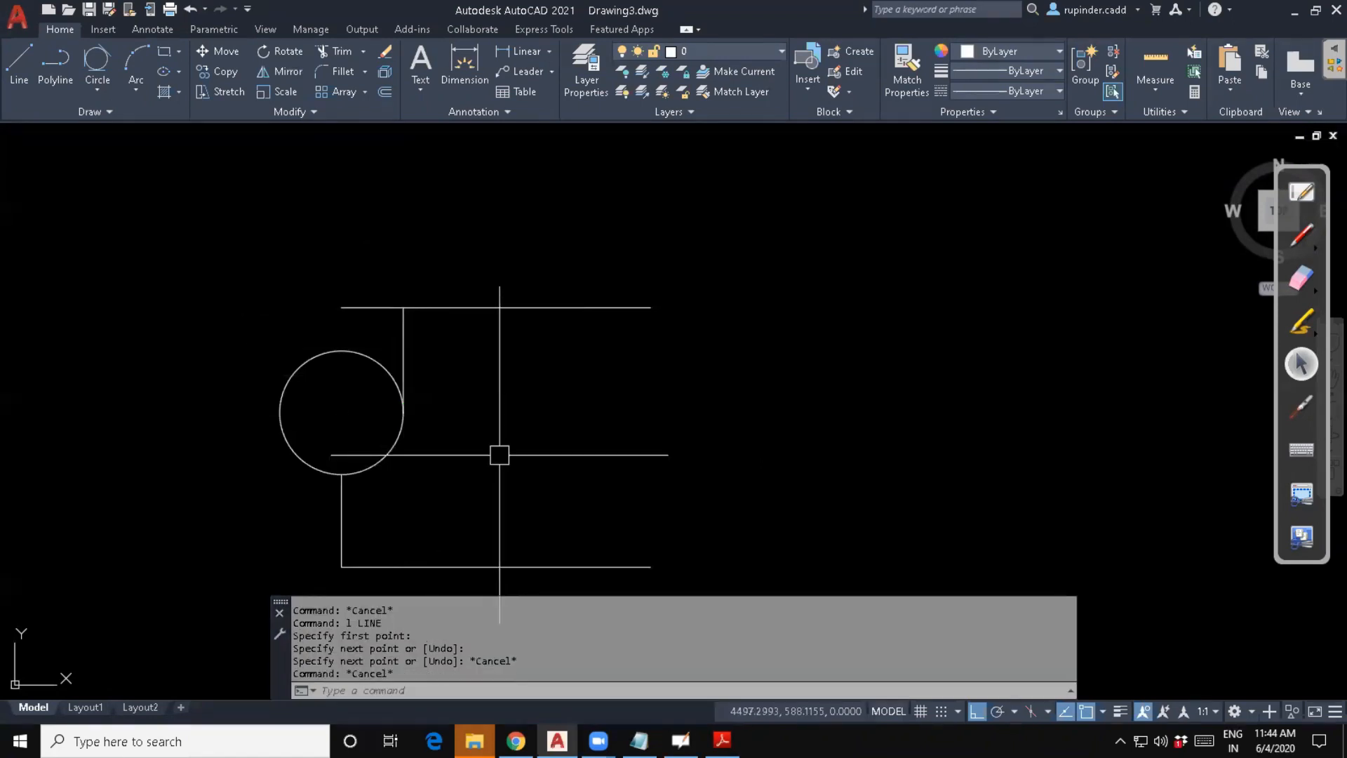
# Review the object snap modes in the drafting settings, checking that Perpendicular is enabled.
pyautogui.press('Escape')
pyautogui.press('Escape')
pyautogui.press('Escape')
pyautogui.write('ds')
pyautogui.press('Return')
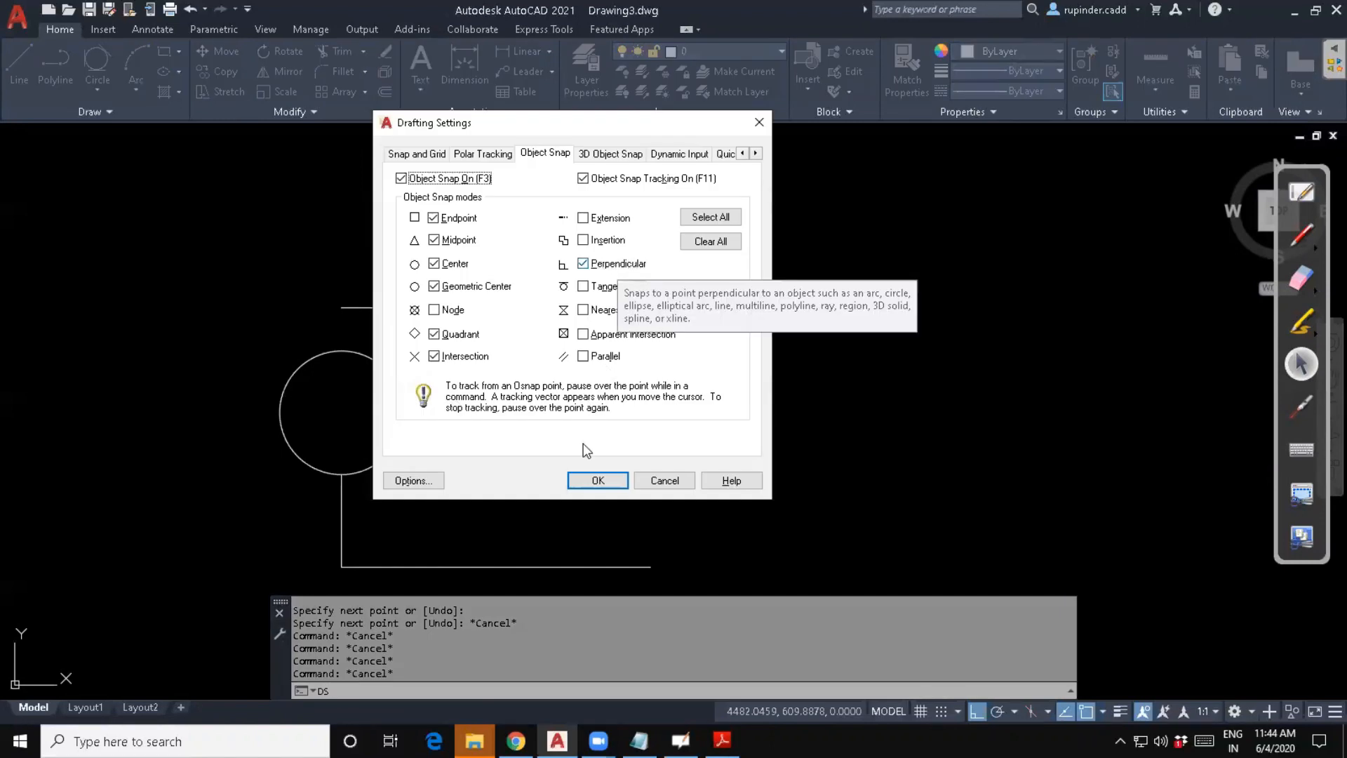
pyautogui.click(597, 480)
pyautogui.press('Escape')
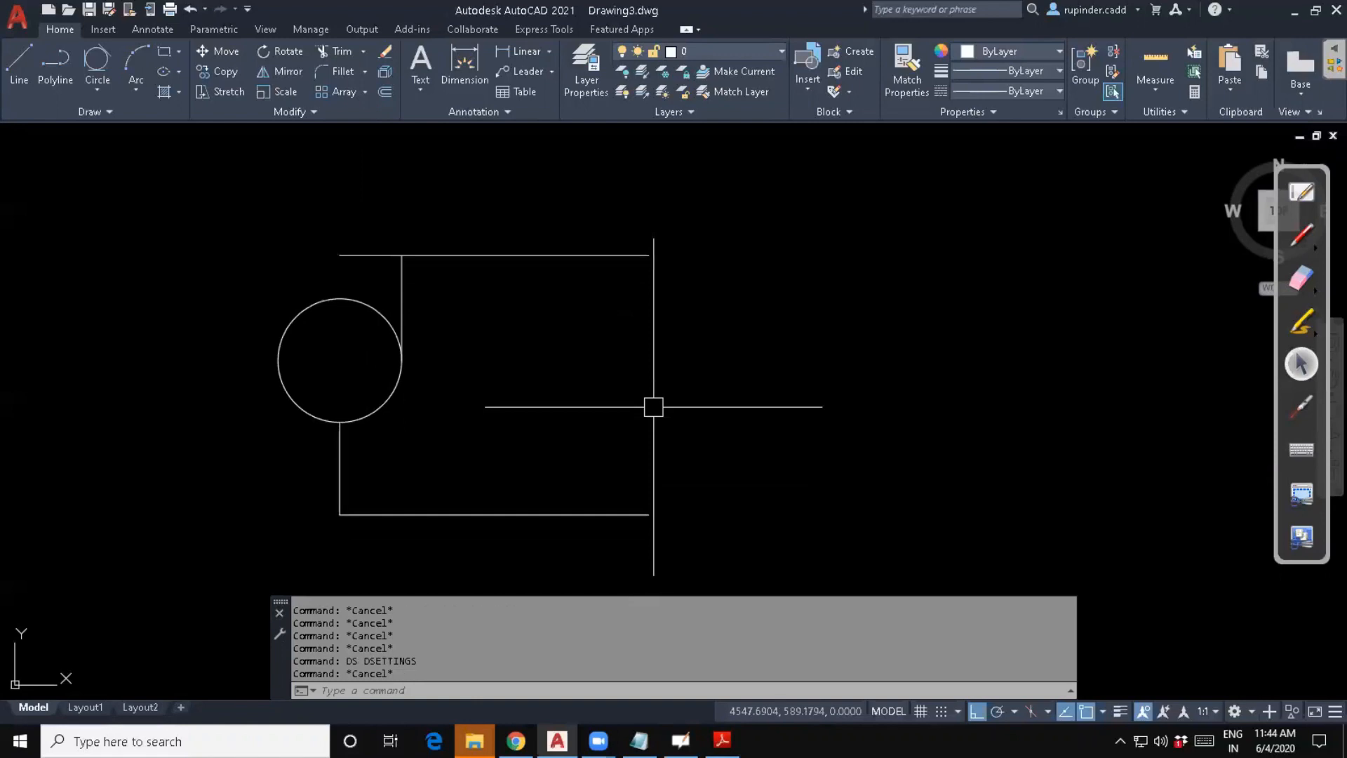
# Trim the circle down to its lower-right quarter arc and cut the upper line's overhang left of the vertical line.
pyautogui.write('tr')
pyautogui.press('Return')
pyautogui.click(359, 303)
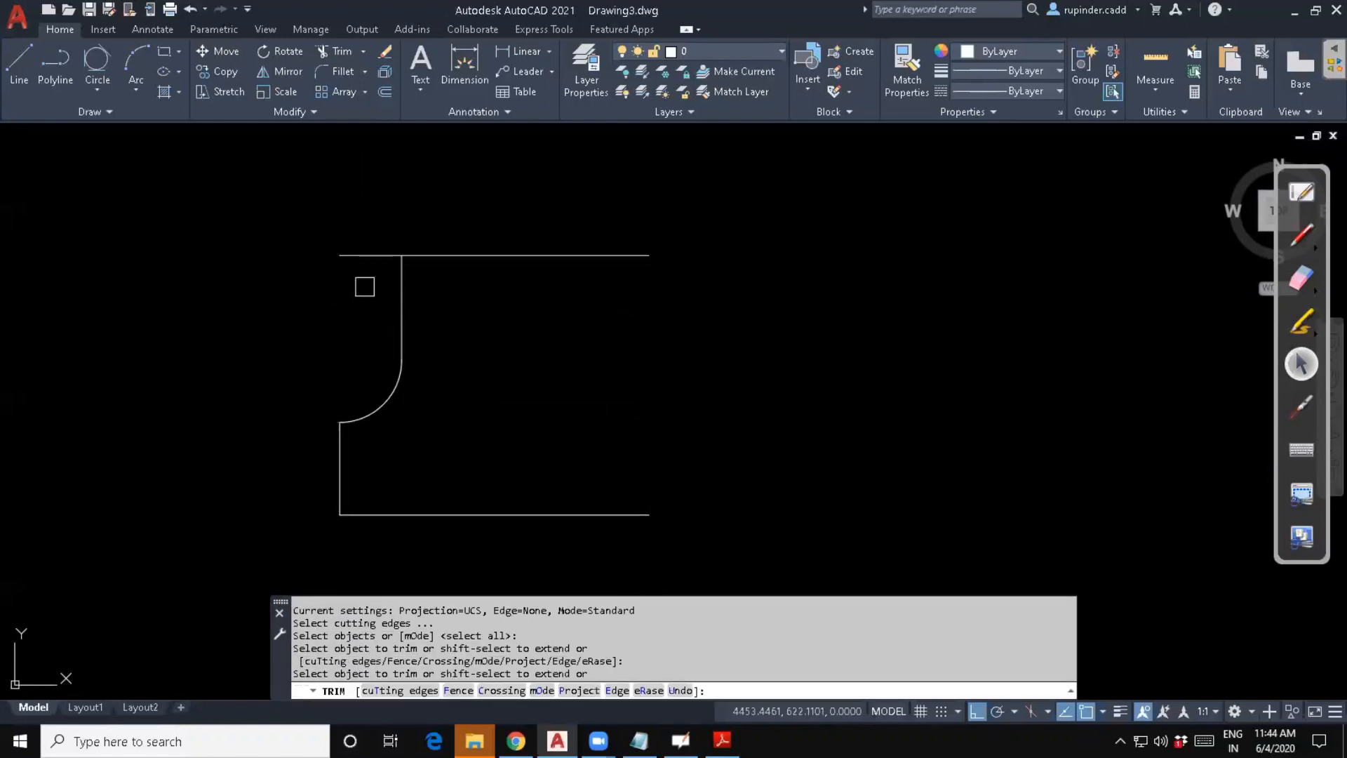
pyautogui.click(369, 255)
pyautogui.press('Escape')
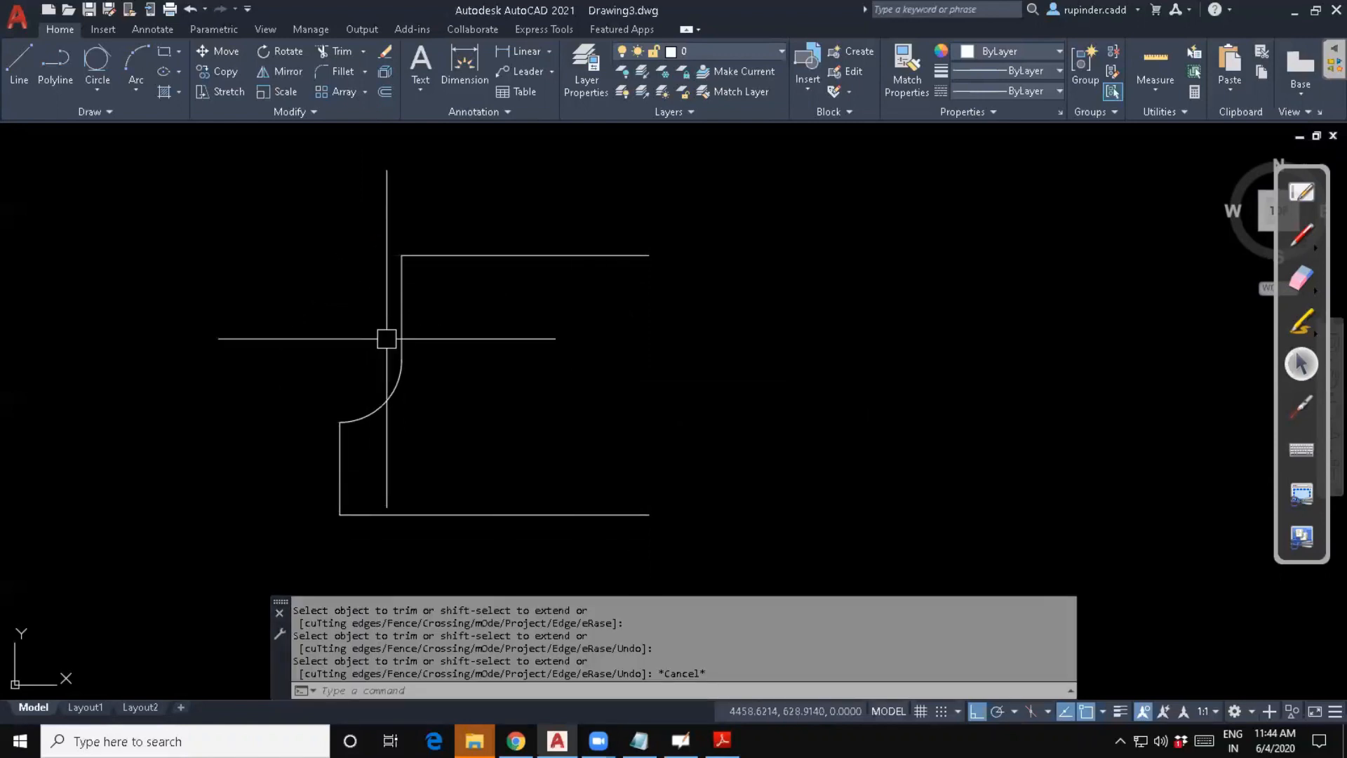
pyautogui.press('Escape')
pyautogui.press('Escape')
pyautogui.press('Escape')
pyautogui.write('mi')
pyautogui.press('Return')
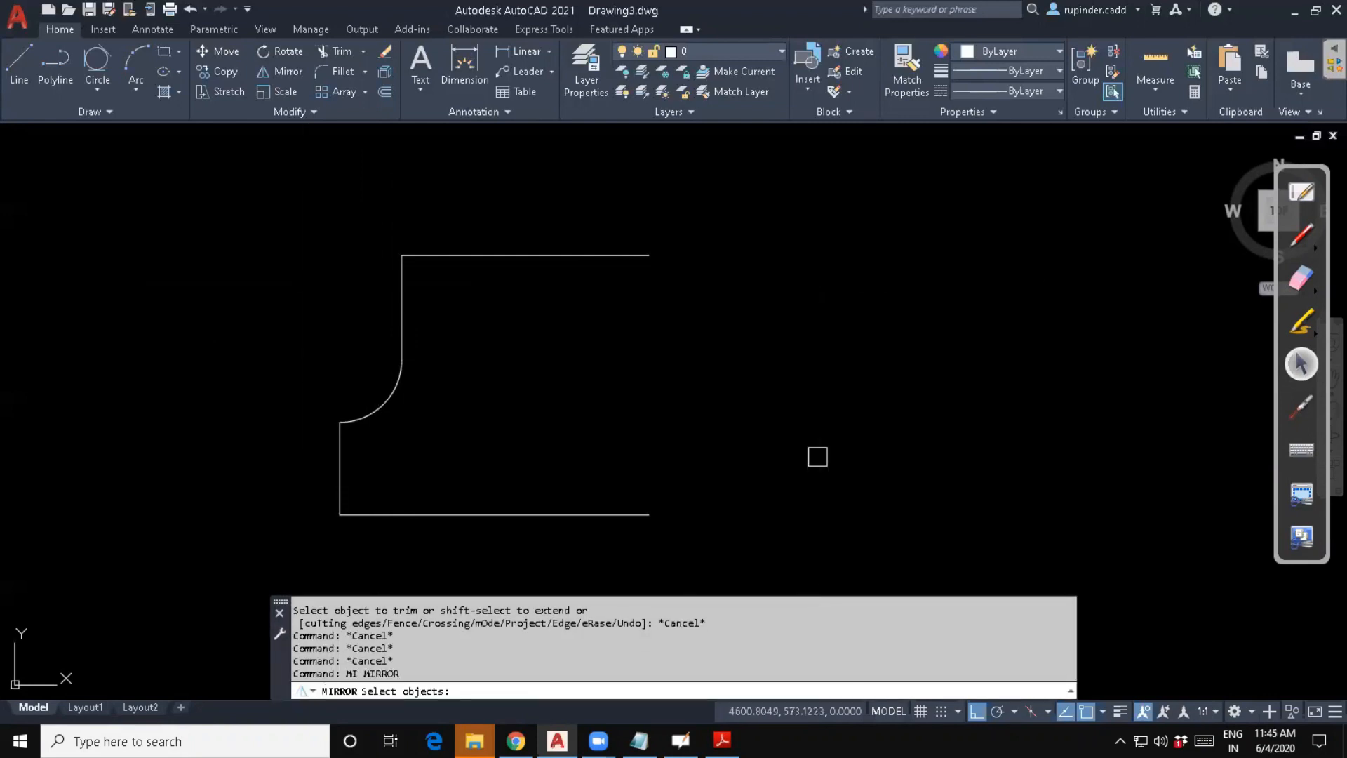
pyautogui.click(487, 472)
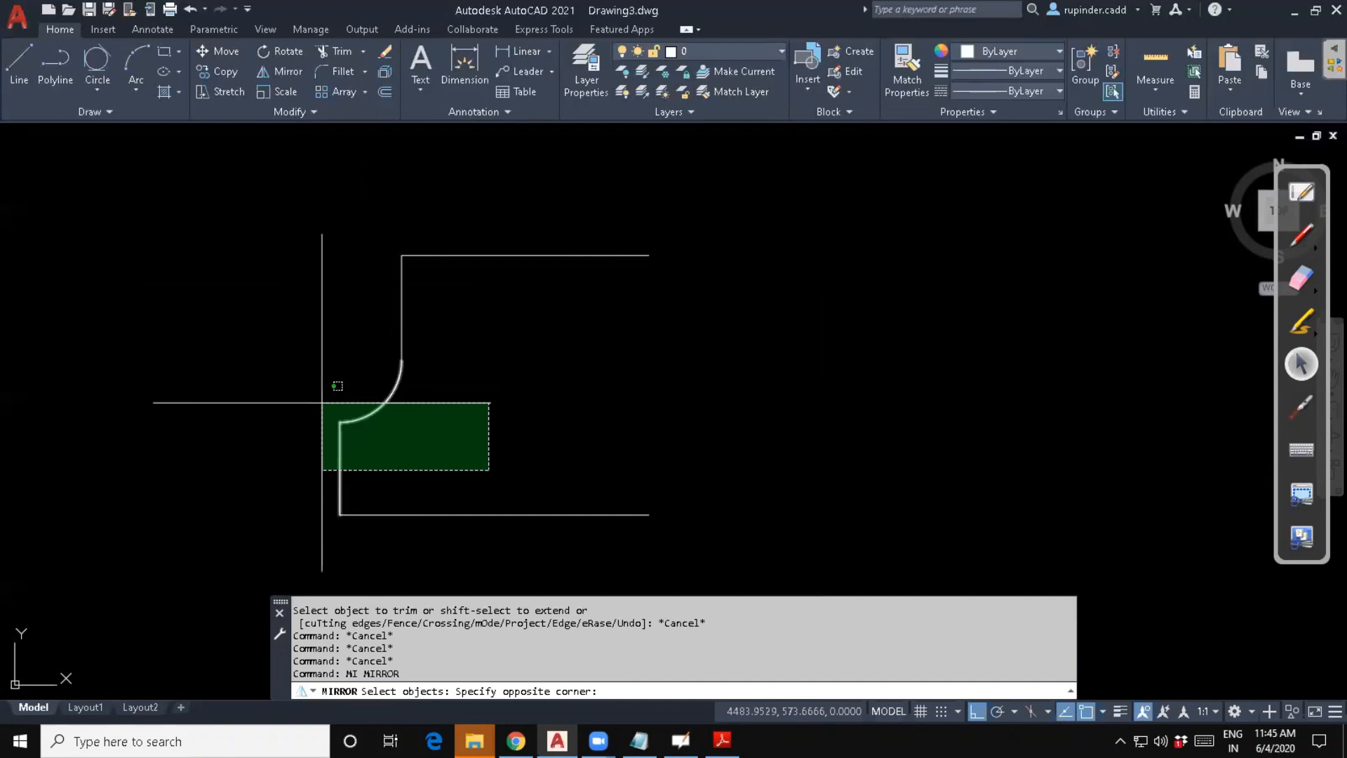
pyautogui.click(312, 429)
pyautogui.click(364, 413)
pyautogui.click(406, 337)
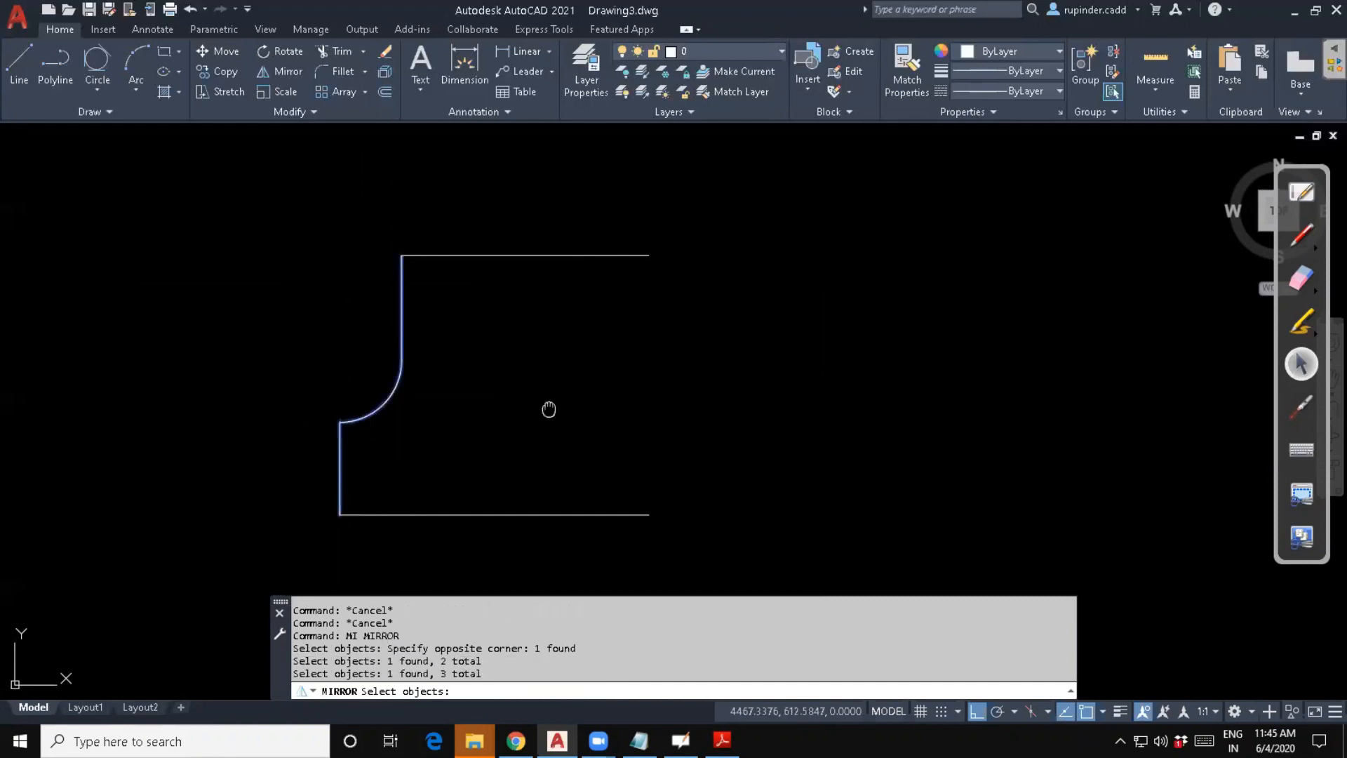
pyautogui.moveTo(547, 409); pyautogui.dragTo(586, 370, button='middle')
pyautogui.press('Return')
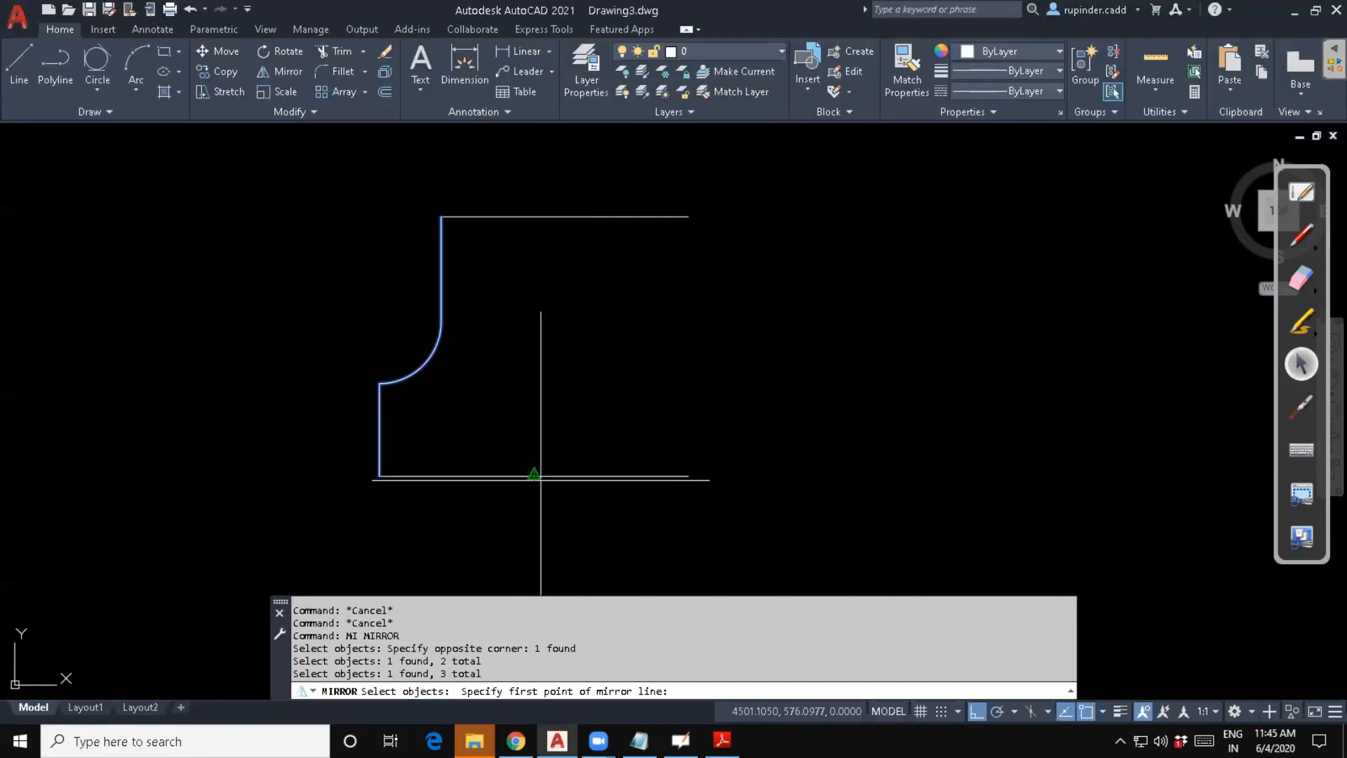
pyautogui.press('Escape')
pyautogui.press('Escape')
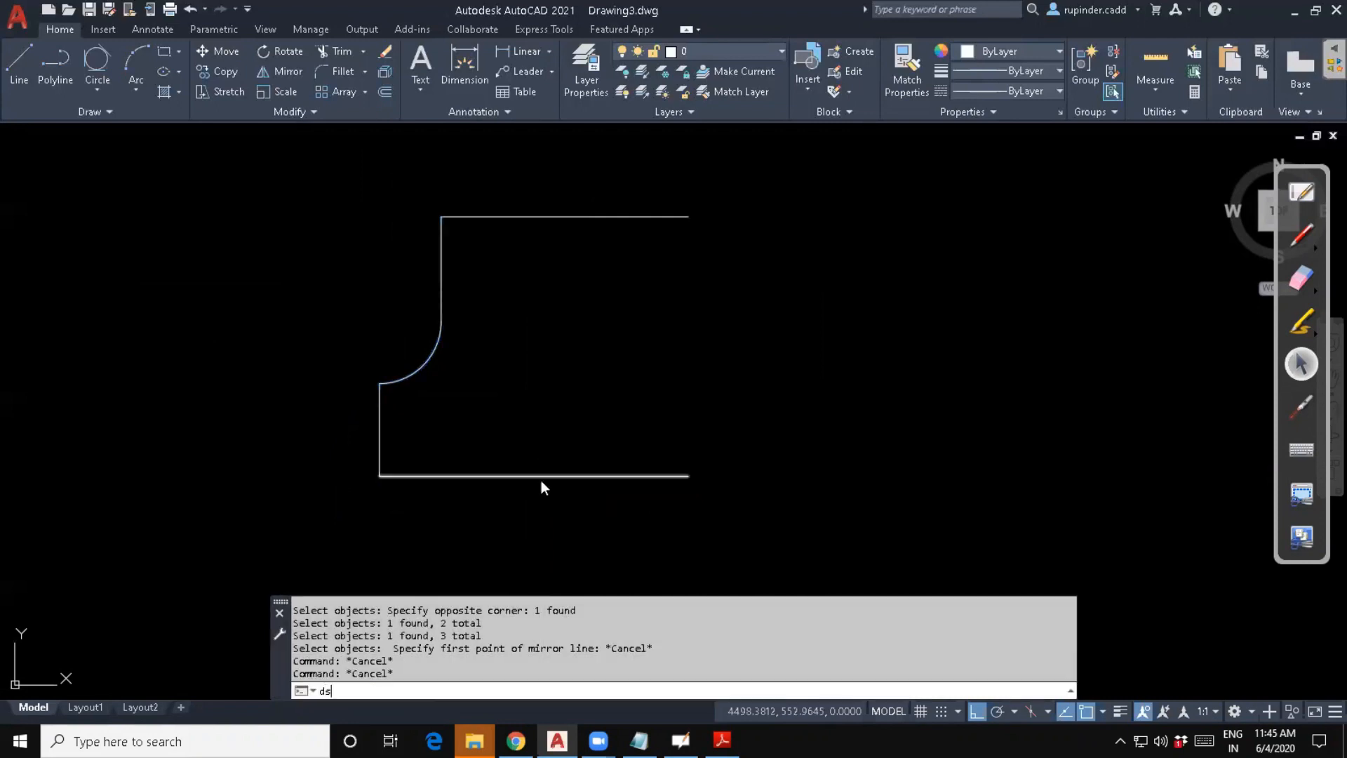
# Check in the drafting settings that the Midpoint object snap is enabled.
pyautogui.write('ds')
pyautogui.press('Return')
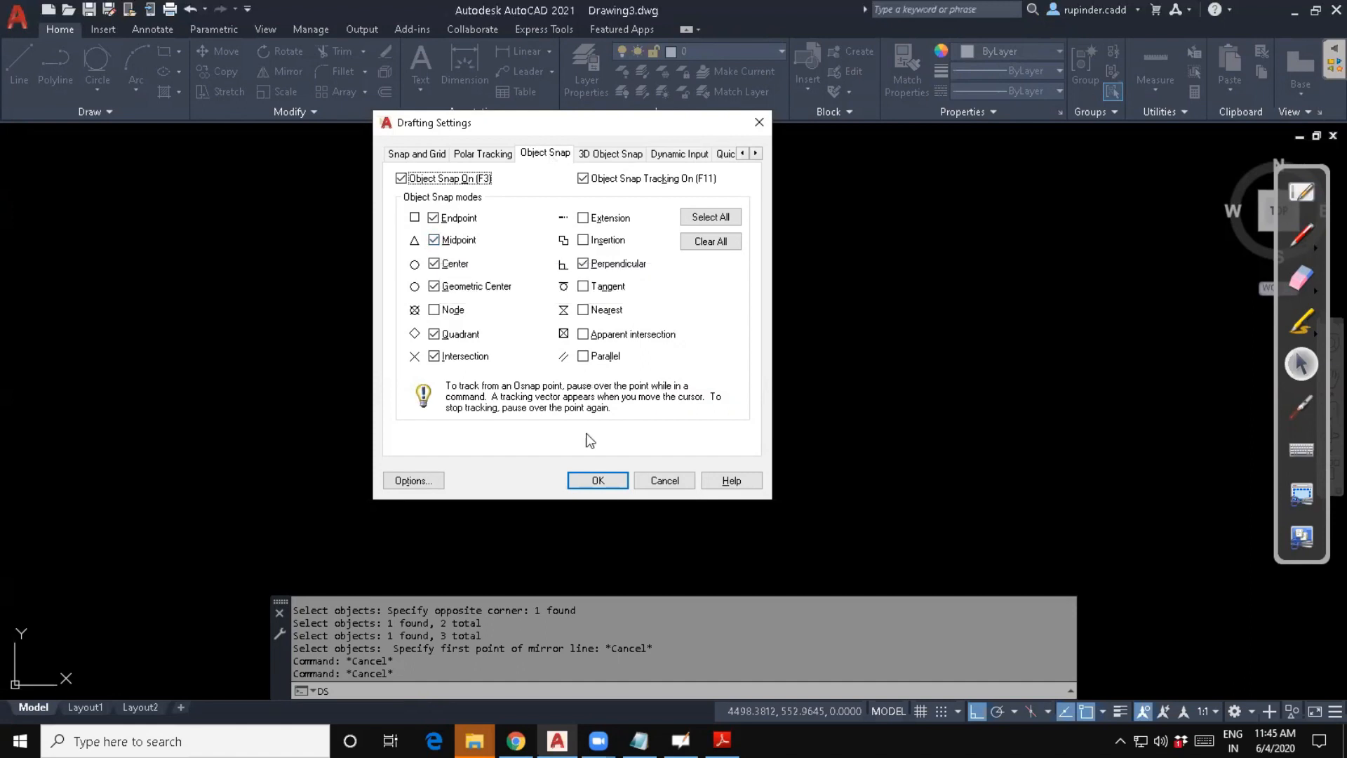
pyautogui.click(586, 480)
pyautogui.press('Escape')
pyautogui.press('Escape')
pyautogui.press('Escape')
# Mirror the left verticals and arc about a vertical axis through the bottom line's midpoint, keeping the source objects.
pyautogui.write('mi')
pyautogui.press('Return')
pyautogui.click(486, 457)
pyautogui.click(316, 303)
pyautogui.press('Return')
pyautogui.click(534, 475)
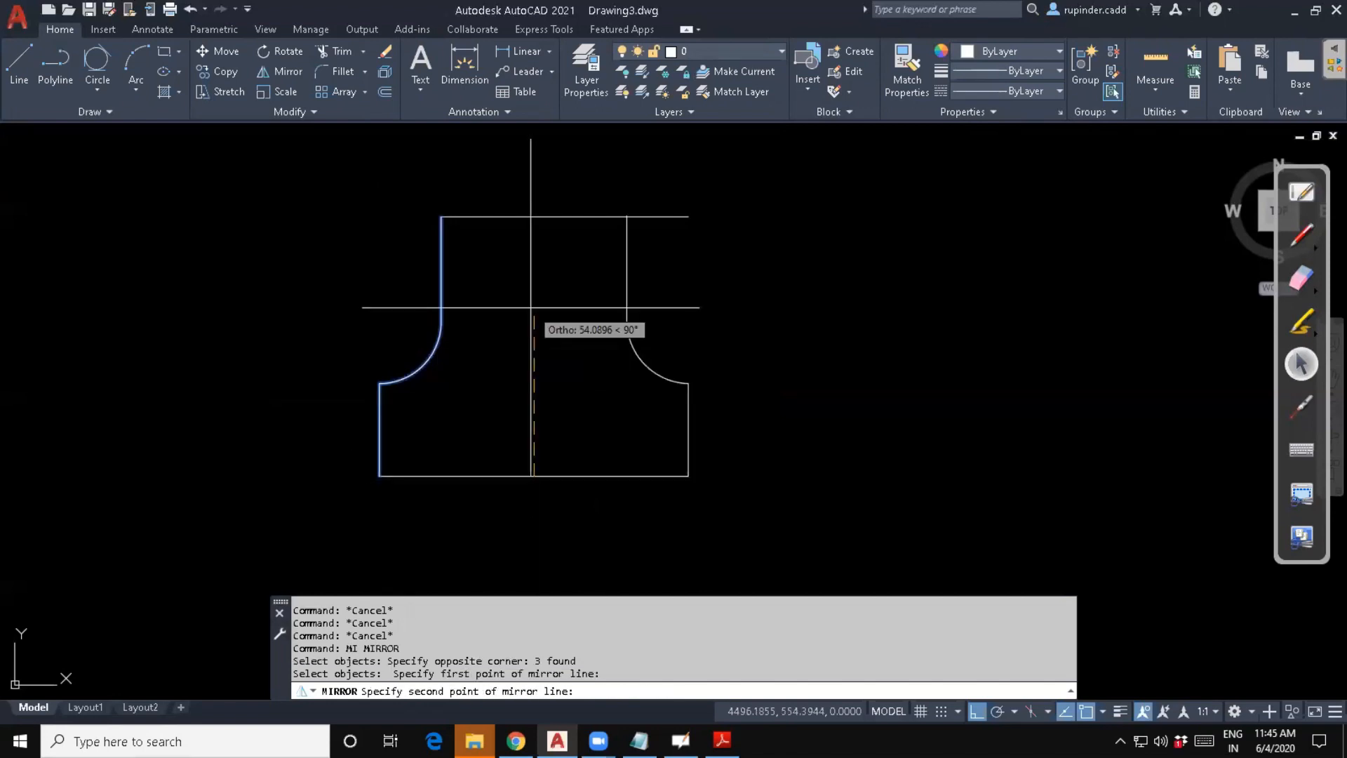
pyautogui.moveTo(532, 285); pyautogui.dragTo(520, 342, button='middle')
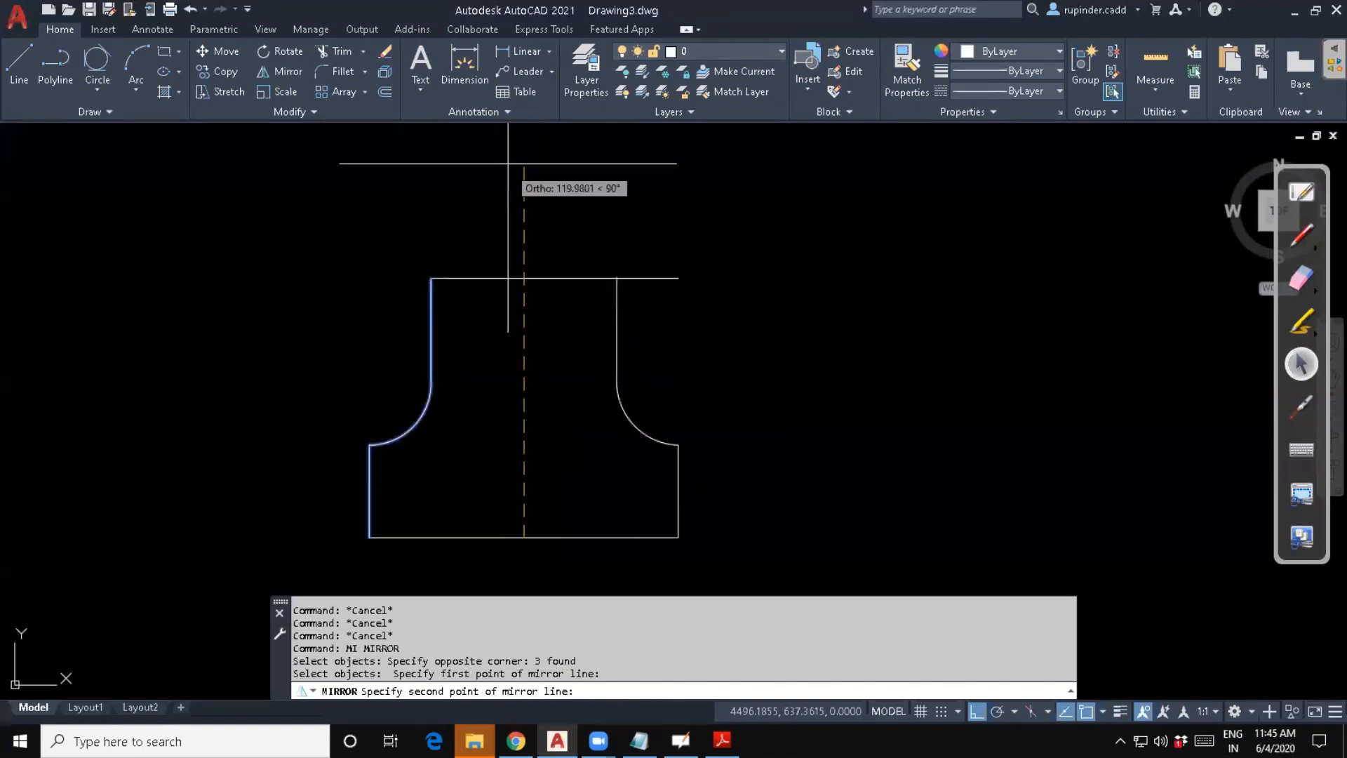
pyautogui.click(507, 187)
pyautogui.press('Return')
pyautogui.press('Escape')
pyautogui.press('Escape')
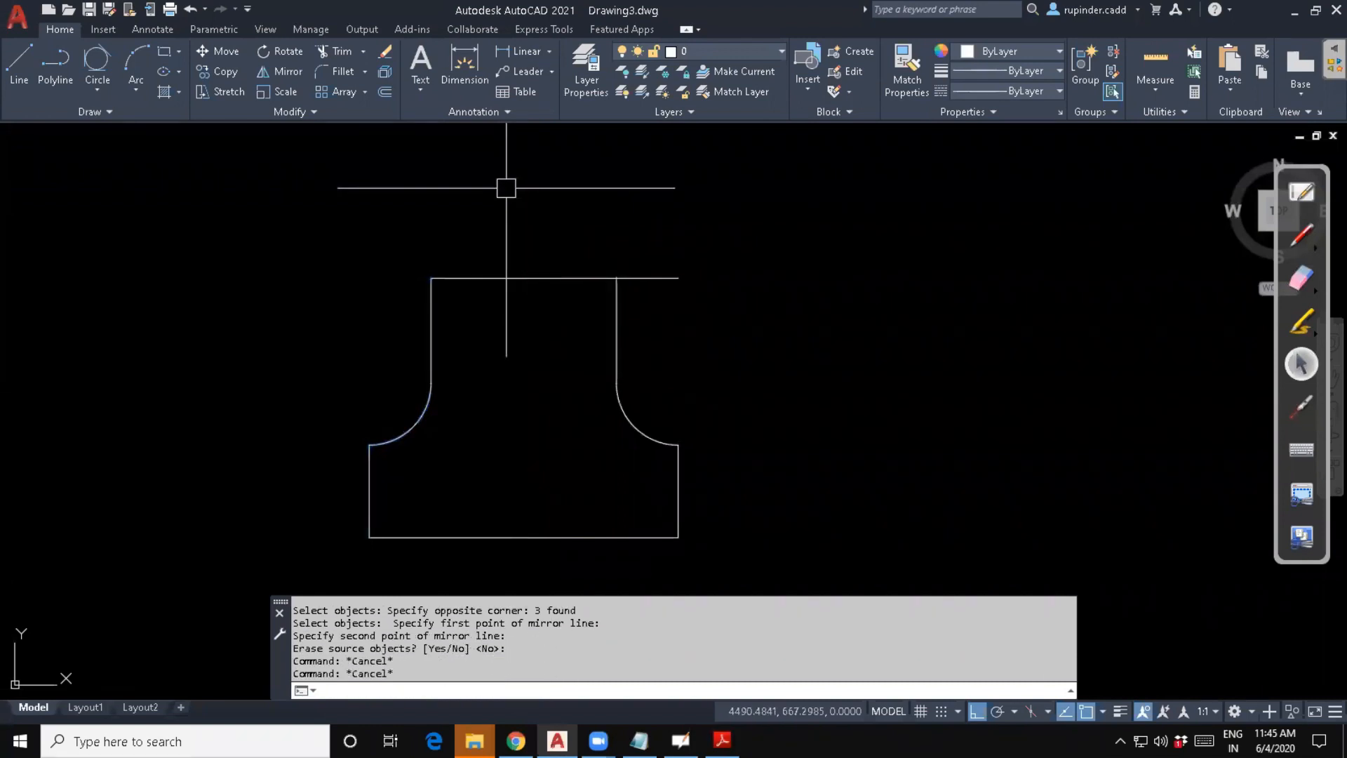
# Trim the part of the top line that extends beyond the mirrored right vertical.
pyautogui.write('tr')
pyautogui.press('Return')
pyautogui.press('Return')
pyautogui.click(676, 282)
pyautogui.press('Escape')
pyautogui.press('Escape')
pyautogui.moveTo(719, 415); pyautogui.dragTo(727, 387, button='middle')
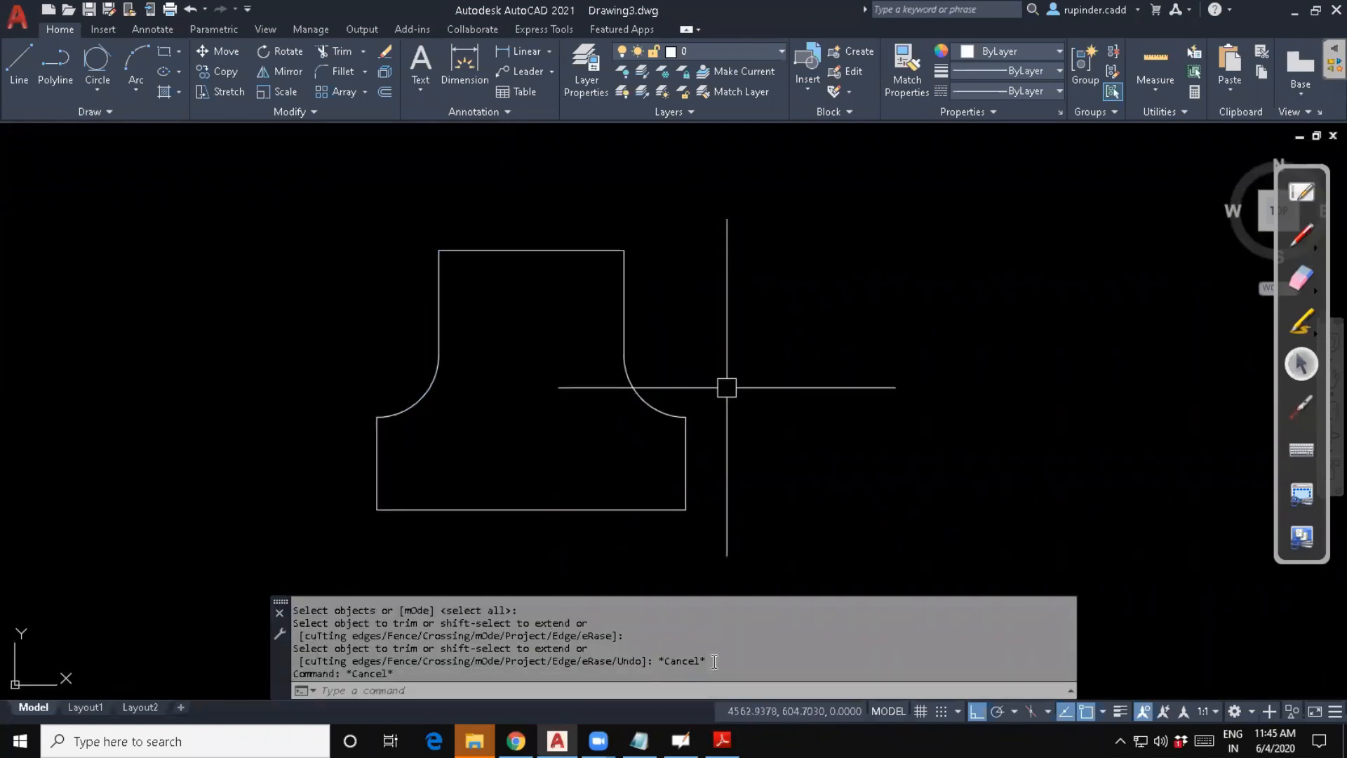
# Switch to the Assignment Day 1 PDF, check the Side Bracket dimensions, and return to the AutoCAD drawing.
pyautogui.click(722, 741)
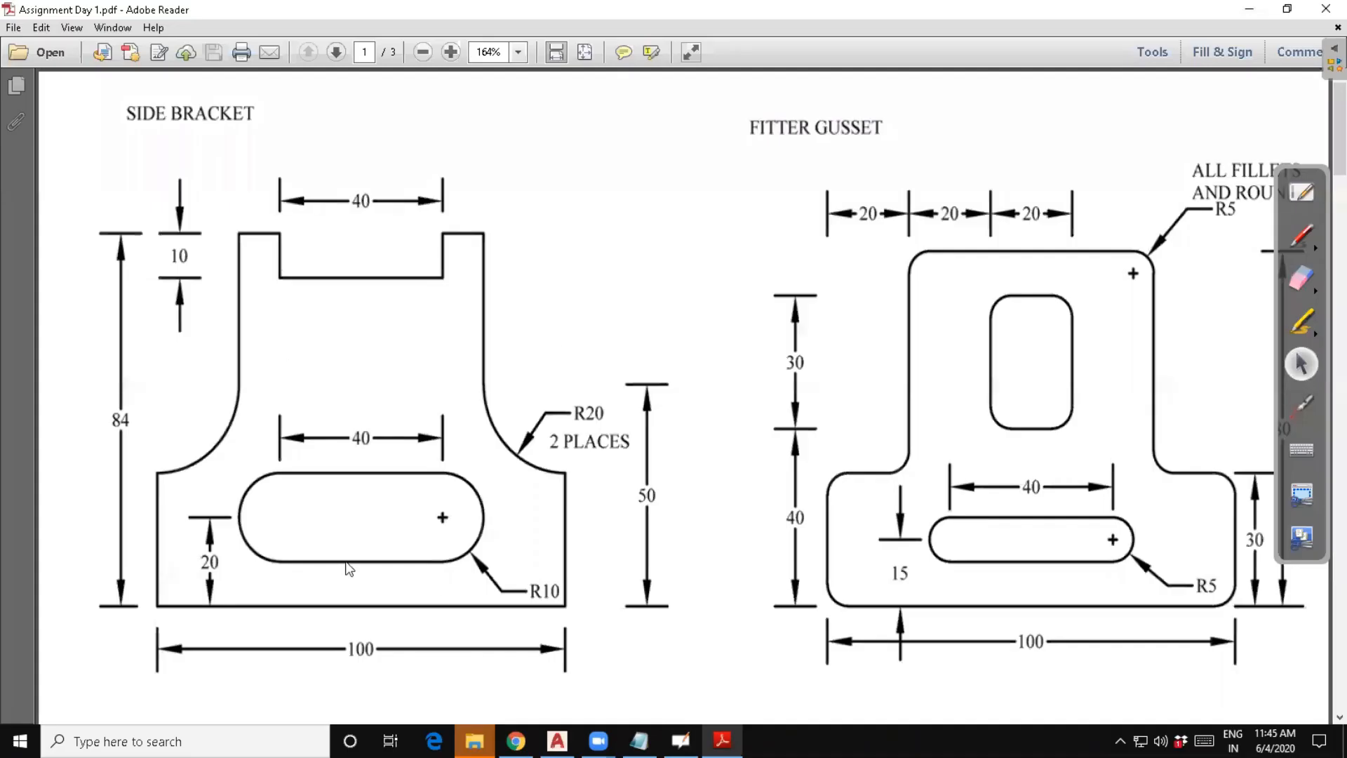
pyautogui.click(1248, 10)
pyautogui.press('Escape')
pyautogui.press('Escape')
pyautogui.press('Escape')
pyautogui.press('Escape')
# Draw a vertical centre line about 102 long from the bottom edge's midpoint up past the top edge.
pyautogui.write('l')
pyautogui.press('Return')
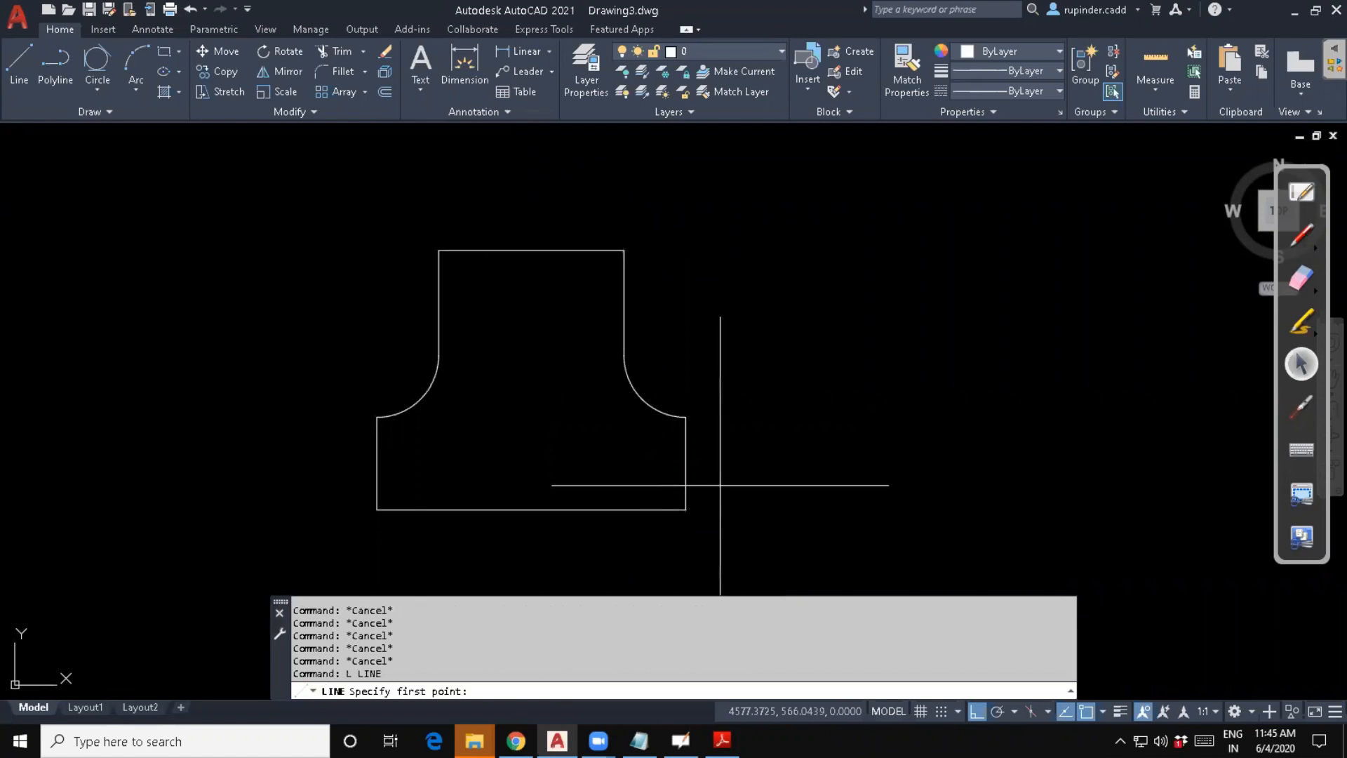
pyautogui.click(532, 510)
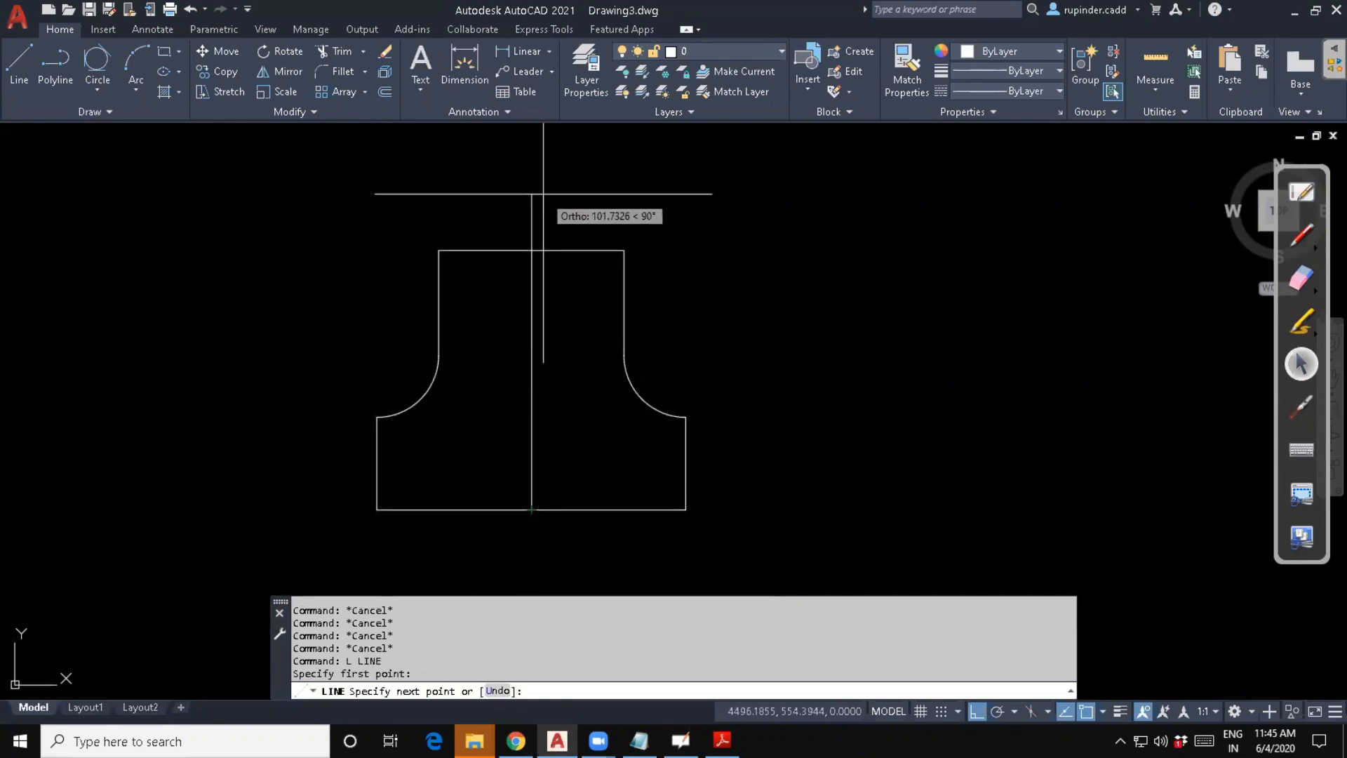
pyautogui.click(543, 193)
pyautogui.press('Escape')
pyautogui.press('Escape')
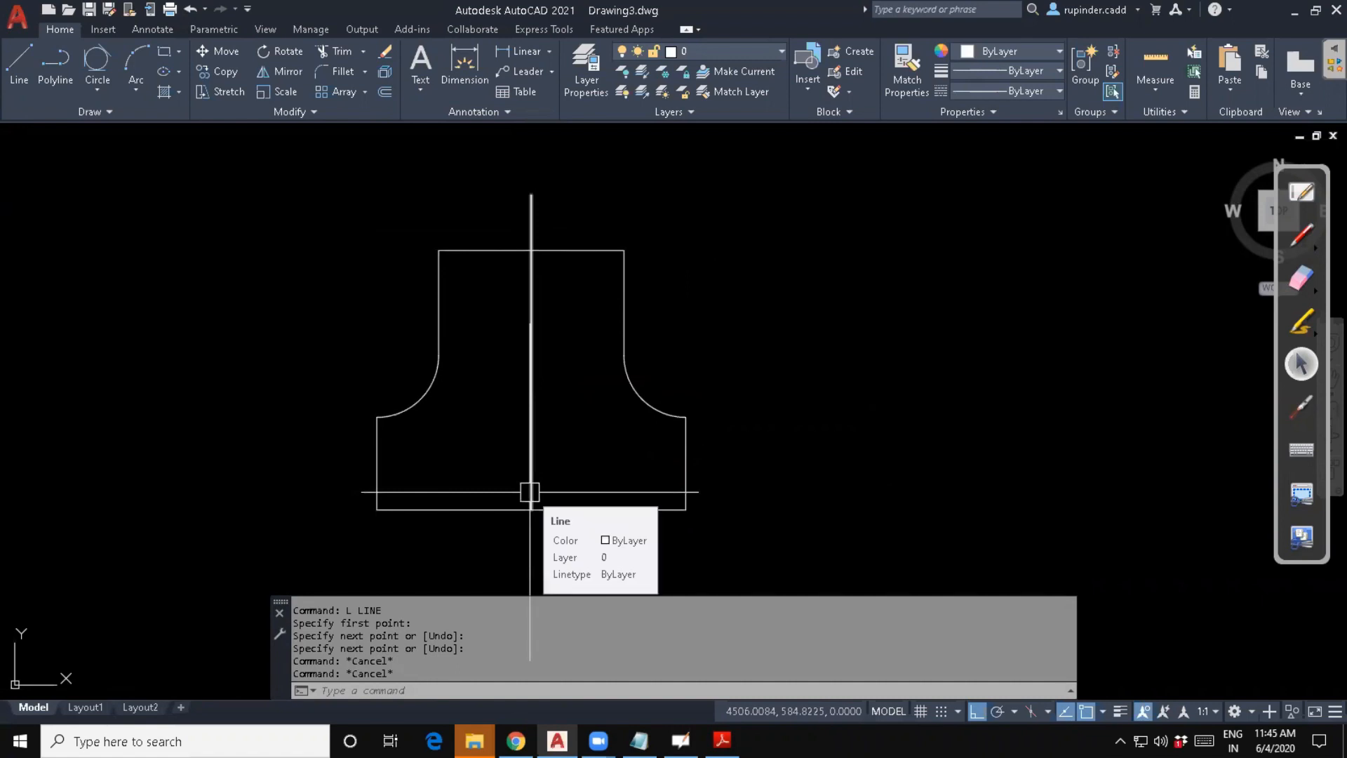
# Offset the bracket's top edge downward by a distance of 10.
pyautogui.press('Escape')
pyautogui.press('Escape')
pyautogui.press('Escape')
pyautogui.write('O')
pyautogui.press('Return')
pyautogui.write('10')
pyautogui.press('Return')
pyautogui.scroll(2, 535, 204)
pyautogui.click(565, 279)
pyautogui.click(561, 337)
pyautogui.press('Return')
pyautogui.press('Return')
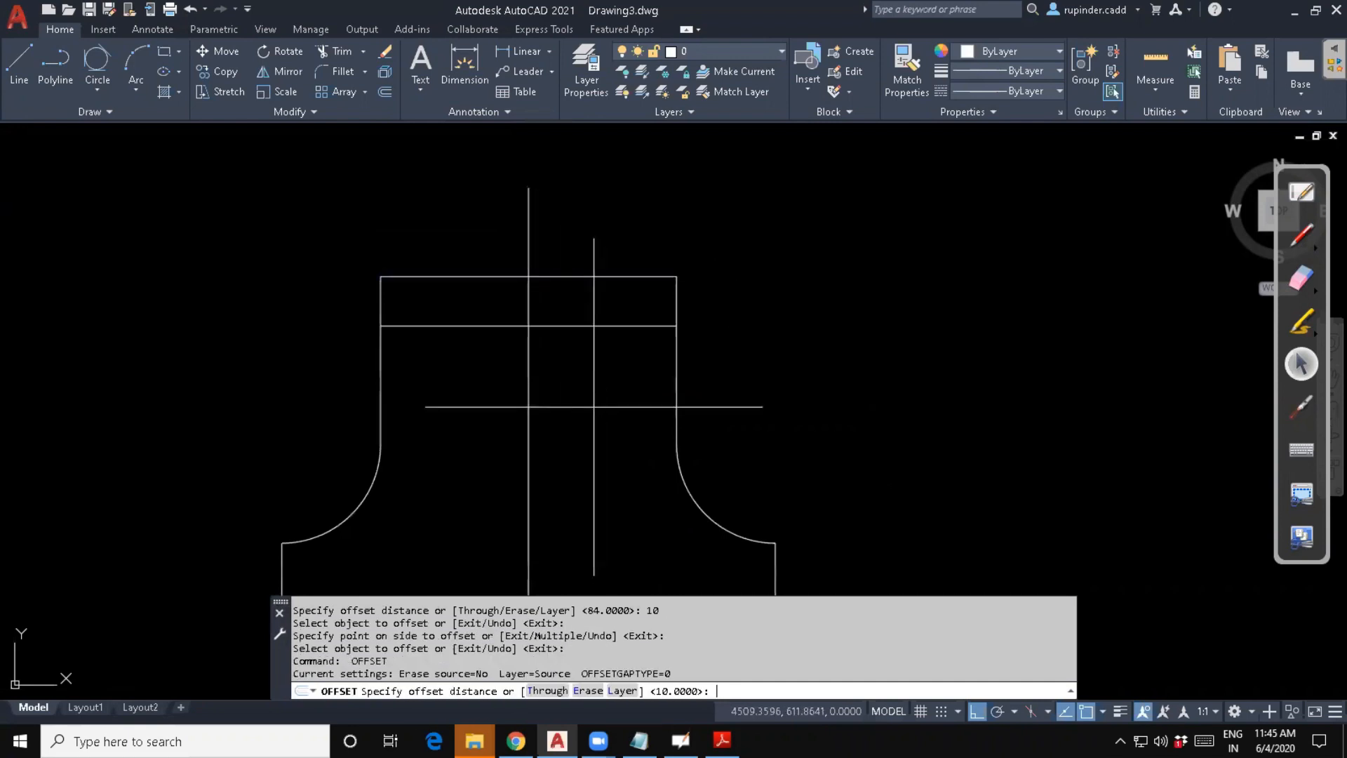
pyautogui.press('Escape')
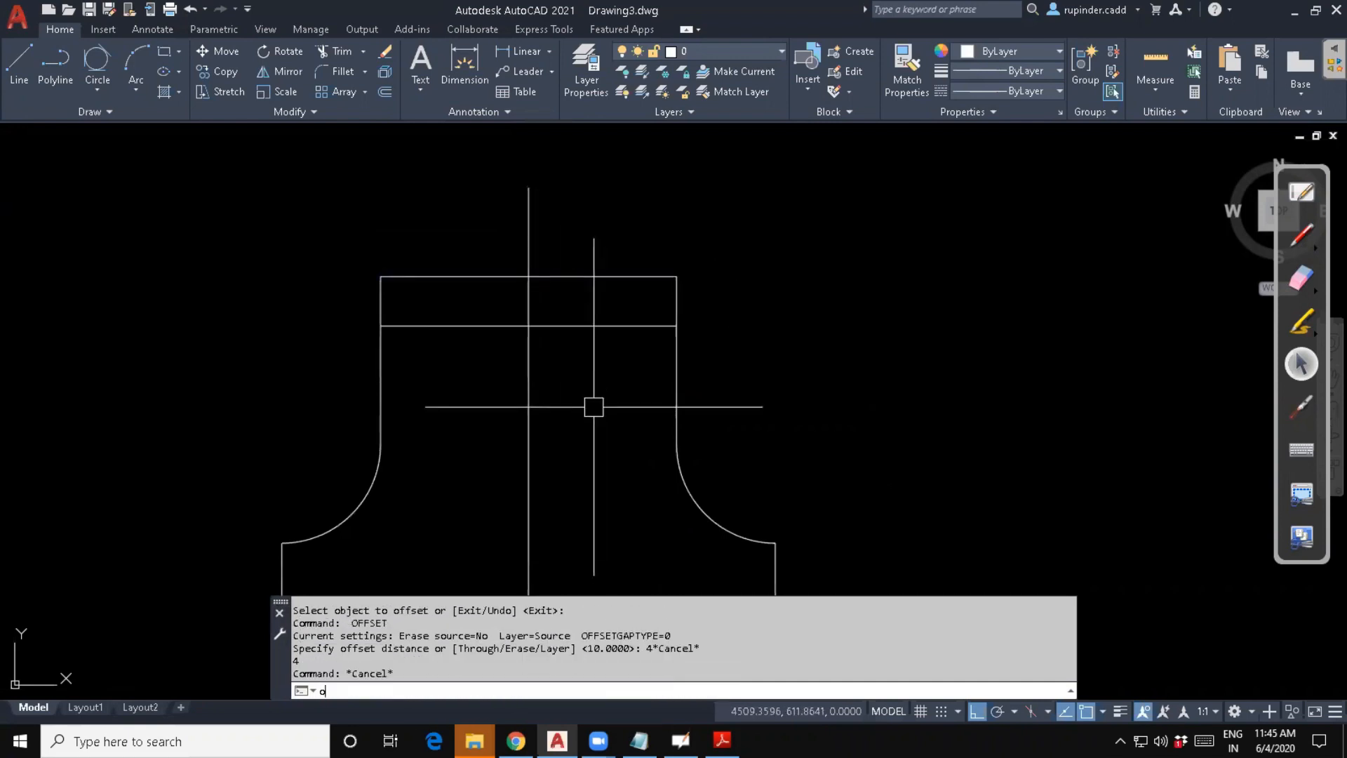
# Offset the vertical centre line by 20 to both the left and right sides.
pyautogui.write('o')
pyautogui.press('Return')
pyautogui.press('Return')
pyautogui.click(529, 424)
pyautogui.click(475, 403)
pyautogui.click(529, 400)
pyautogui.click(538, 390)
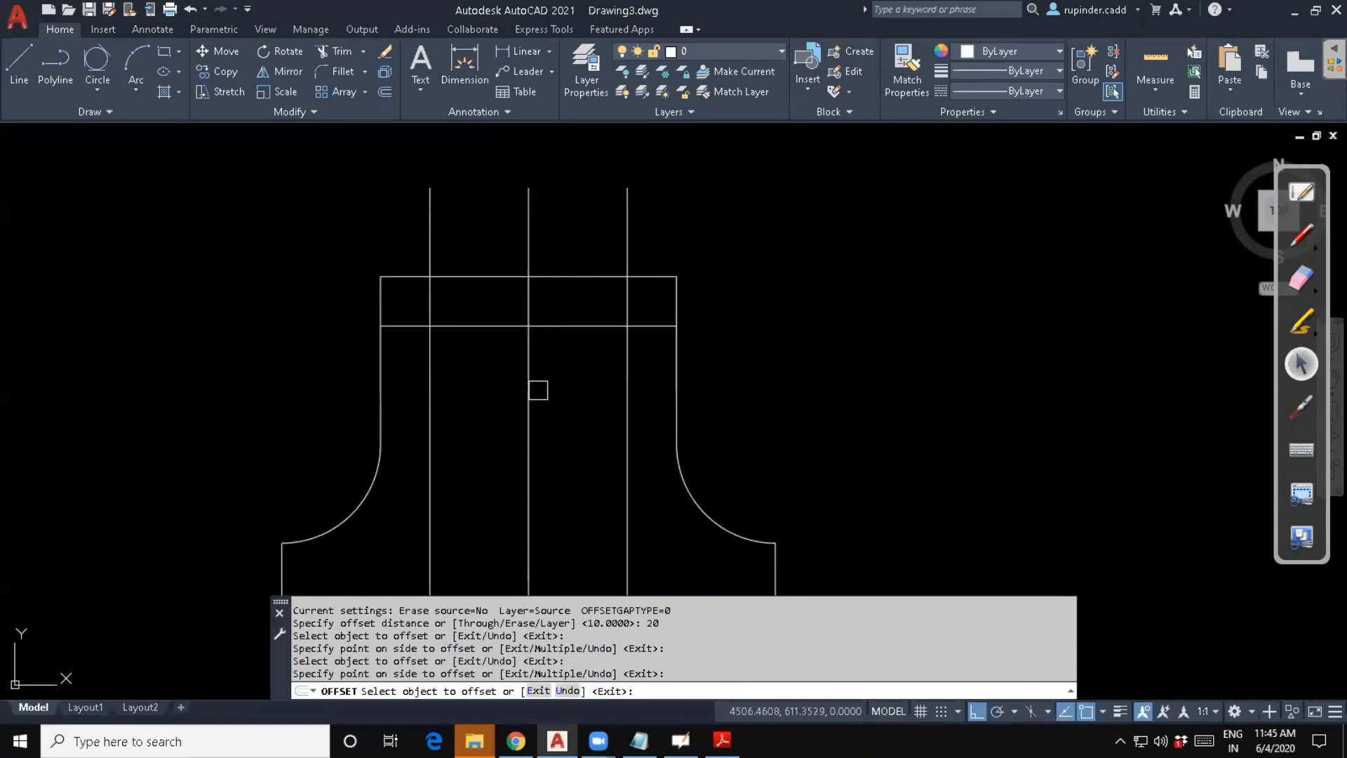
pyautogui.press('Escape')
pyautogui.press('Escape')
pyautogui.press('Escape')
# Trim the offset lines and top edge to form the rectangular notch in the bracket's top, keeping the centre line.
pyautogui.write('tr')
pyautogui.press('Return')
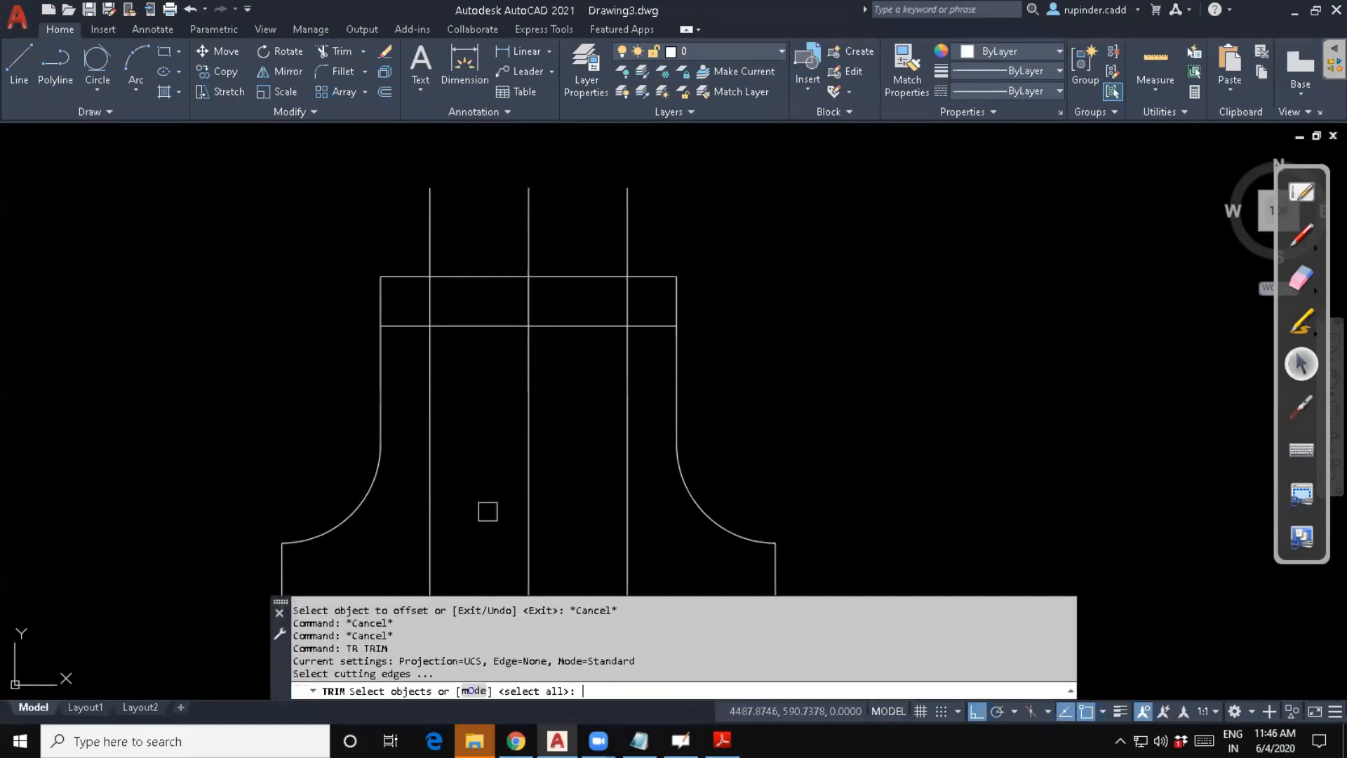
pyautogui.press('Return')
pyautogui.click(435, 214)
pyautogui.click(461, 281)
pyautogui.click(400, 324)
pyautogui.click(416, 361)
pyautogui.click(438, 353)
pyautogui.click(629, 362)
pyautogui.click(651, 327)
pyautogui.click(625, 243)
pyautogui.click(603, 278)
pyautogui.press('Escape')
pyautogui.scroll(-2, 589, 305)
pyautogui.press('Escape')
pyautogui.moveTo(619, 376)
pyautogui.mouseDown(button='middle')
pyautogui.moveTo(616, 313)
pyautogui.moveTo(615, 350)
pyautogui.mouseUp(button='middle')
pyautogui.scroll(1, 616, 313)
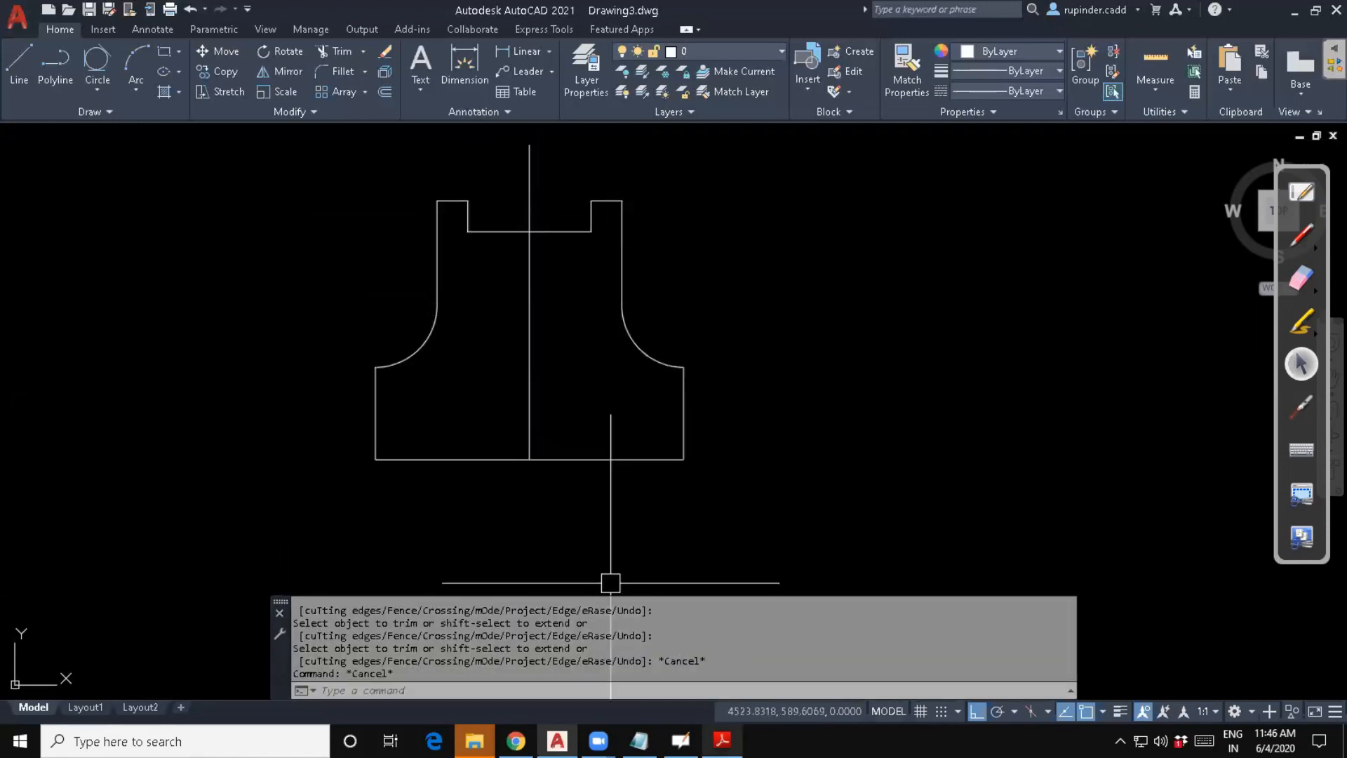
# Switch to the Assignment Day 1 PDF to check the Side Bracket's slot dimensions, and return to the AutoCAD drawing.
pyautogui.click(722, 740)
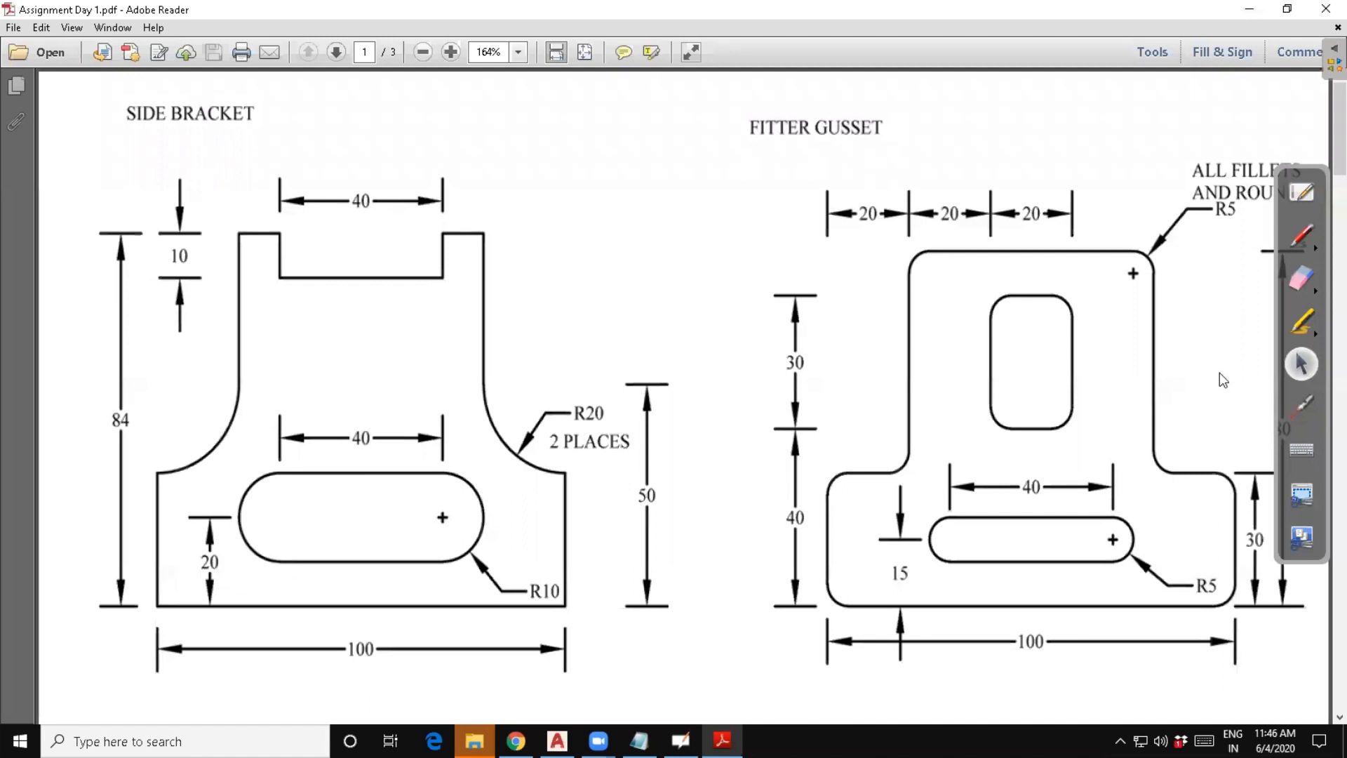
pyautogui.click(1248, 15)
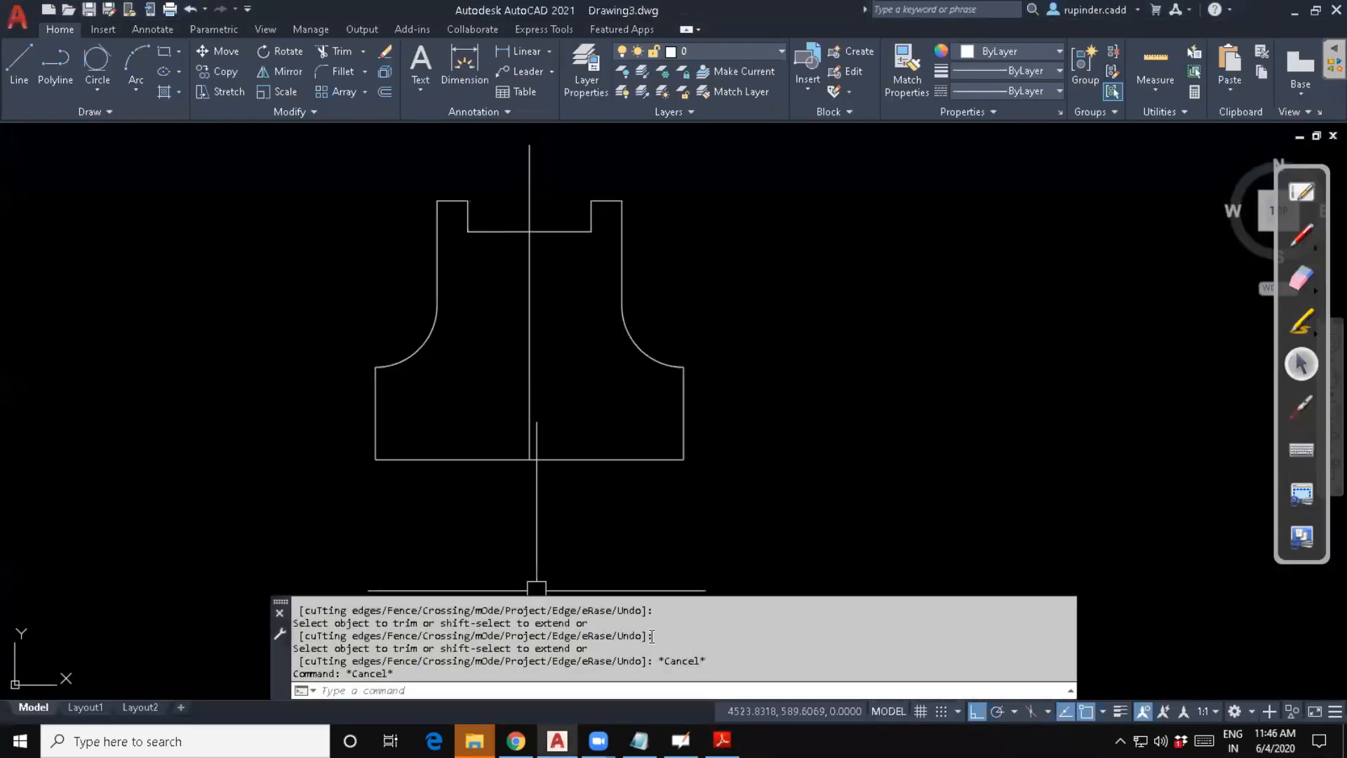
pyautogui.press('Escape')
pyautogui.press('Escape')
# Offset the bracket's bottom edge upward by a distance of 20.
pyautogui.write('o')
pyautogui.press('Return')
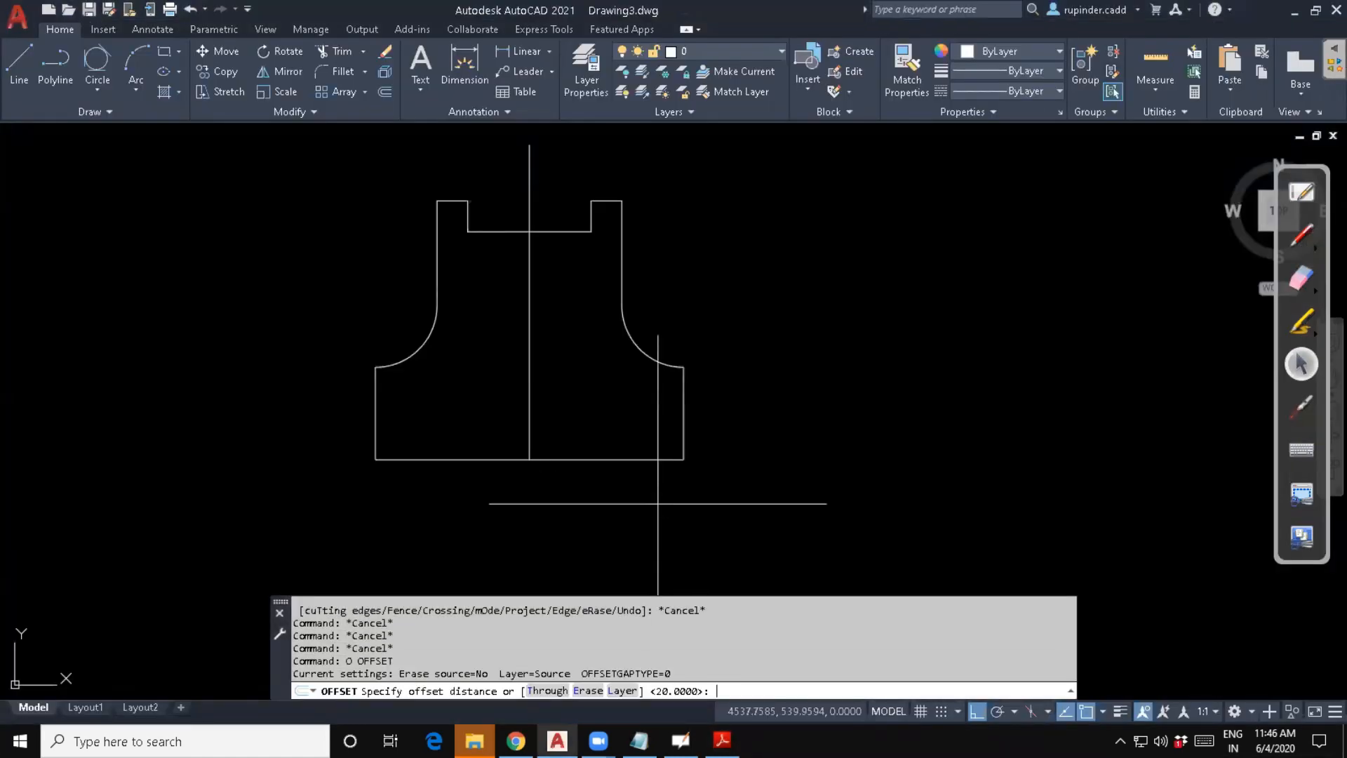
pyautogui.press('Return')
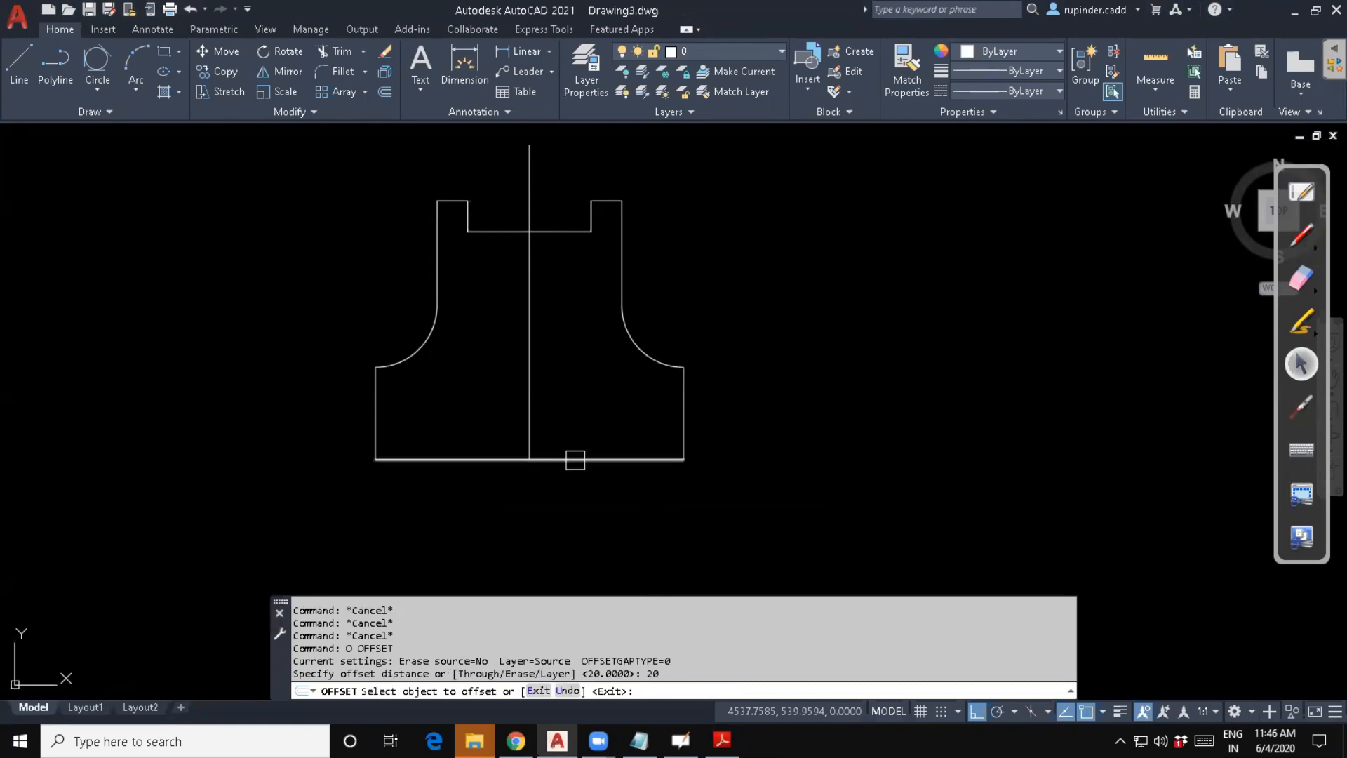
pyautogui.click(574, 460)
pyautogui.click(494, 442)
pyautogui.scroll(2, 495, 441)
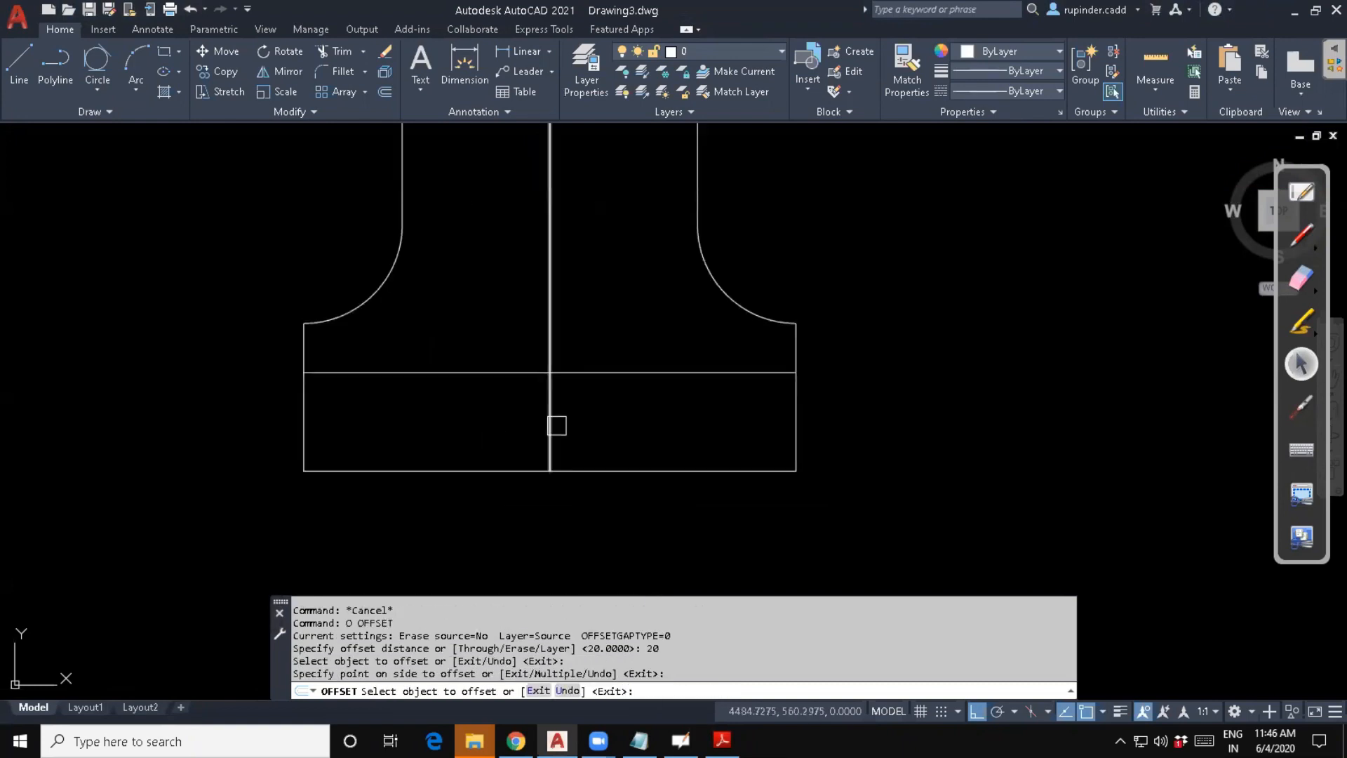
# Offset the centre line by 20 to each side to locate the slot's end centres in the bracket's base.
pyautogui.click(554, 419)
pyautogui.click(506, 417)
pyautogui.click(557, 409)
pyautogui.click(561, 409)
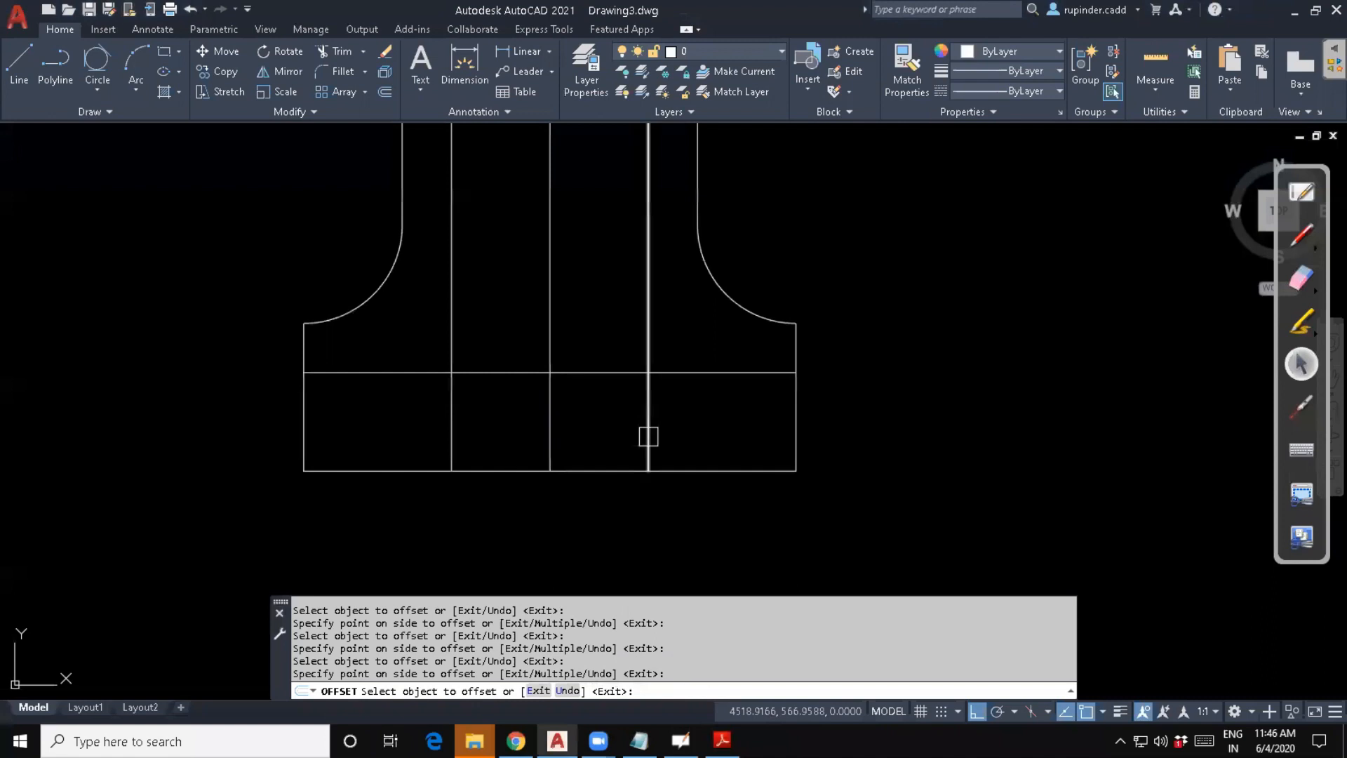
pyautogui.press('Escape')
pyautogui.scroll(-4, 649, 436)
pyautogui.scroll(5, 668, 374)
pyautogui.scroll(-4, 667, 374)
pyautogui.scroll(6, 668, 374)
pyautogui.scroll(-4, 668, 373)
pyautogui.moveTo(669, 389); pyautogui.dragTo(704, 414, button='middle')
pyautogui.scroll(2, 584, 436)
pyautogui.press('Escape')
pyautogui.moveTo(584, 436)
pyautogui.mouseDown(button='middle')
pyautogui.moveTo(644, 486)
pyautogui.moveTo(667, 373)
pyautogui.moveTo(601, 364)
pyautogui.moveTo(748, 424)
pyautogui.moveTo(646, 460)
pyautogui.moveTo(652, 472)
pyautogui.moveTo(663, 391)
pyautogui.moveTo(575, 442)
pyautogui.mouseUp(button='middle')
pyautogui.press('Escape')
pyautogui.scroll(-2, 652, 473)
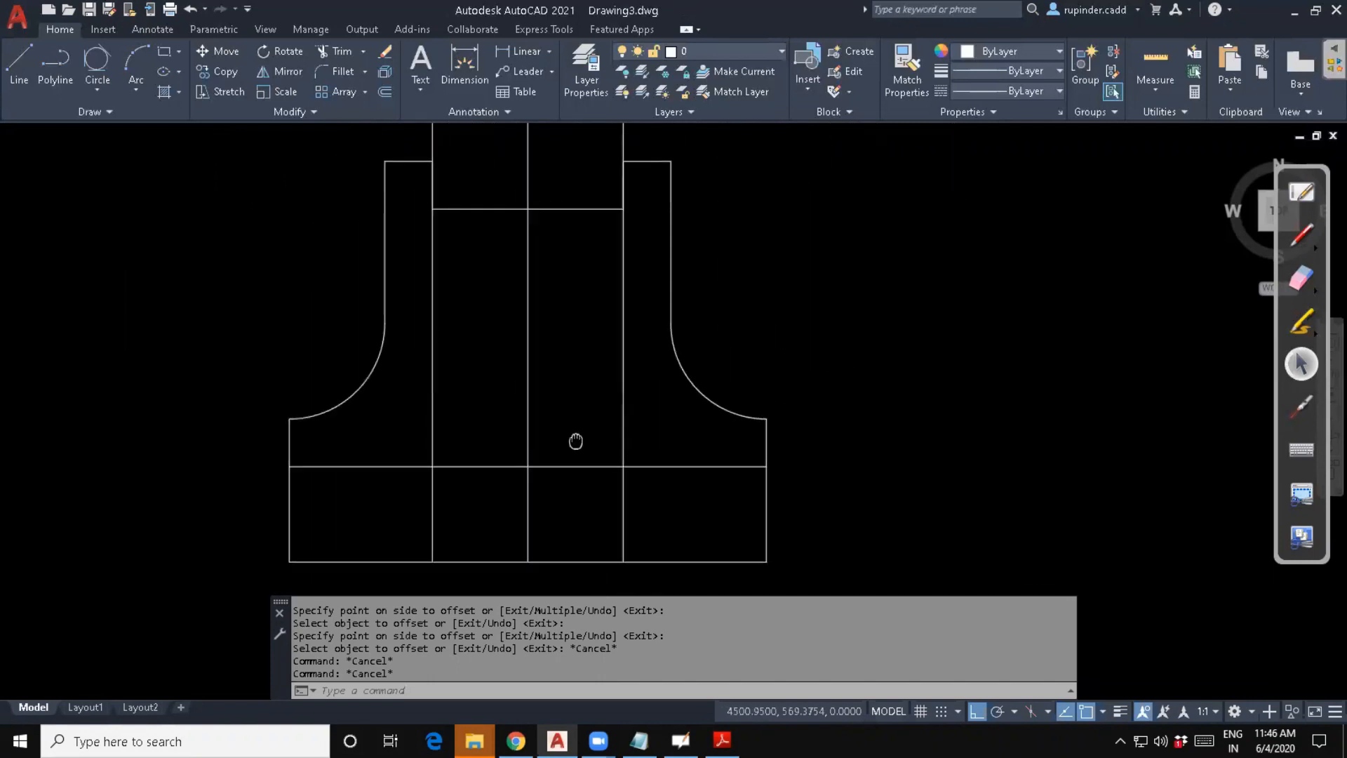
pyautogui.press('Escape')
pyautogui.press('Escape')
pyautogui.press('Escape')
pyautogui.write('c')
pyautogui.press('Return')
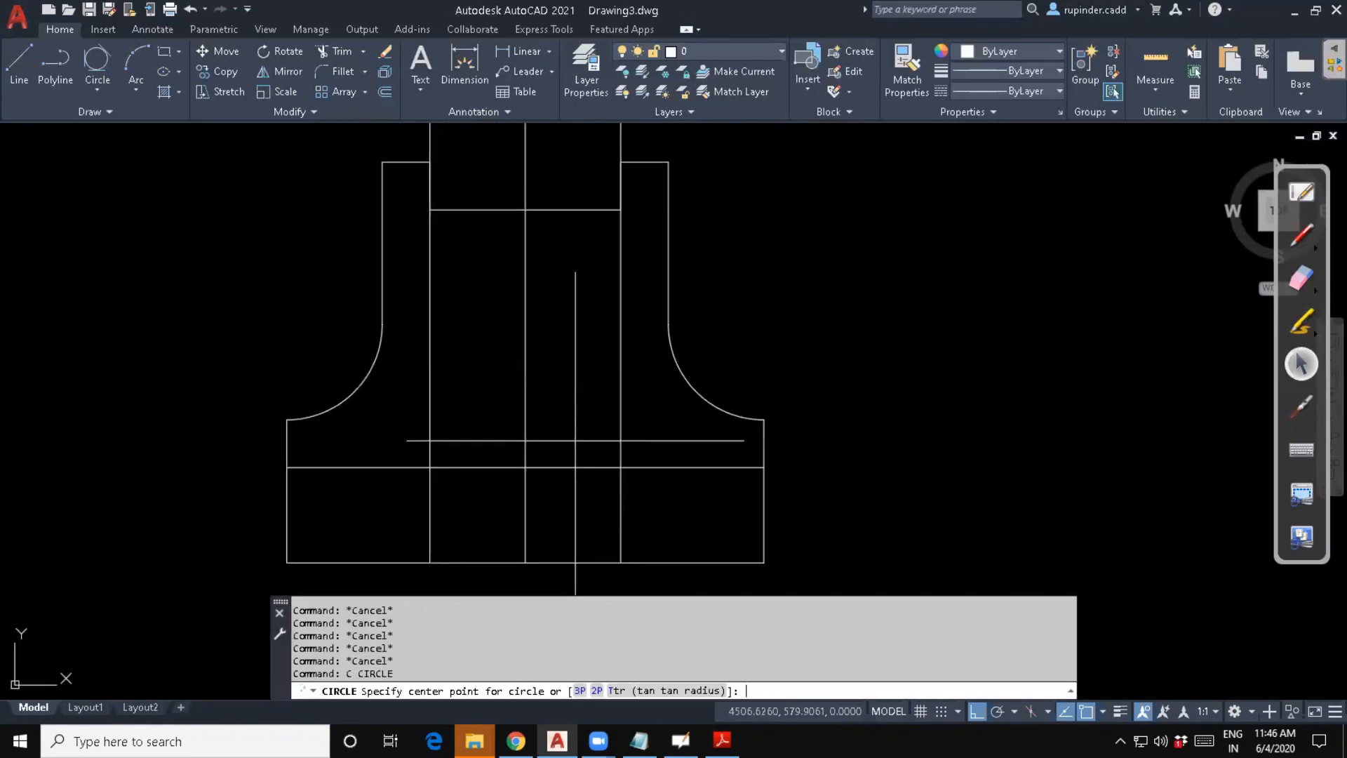
pyautogui.click(429, 467)
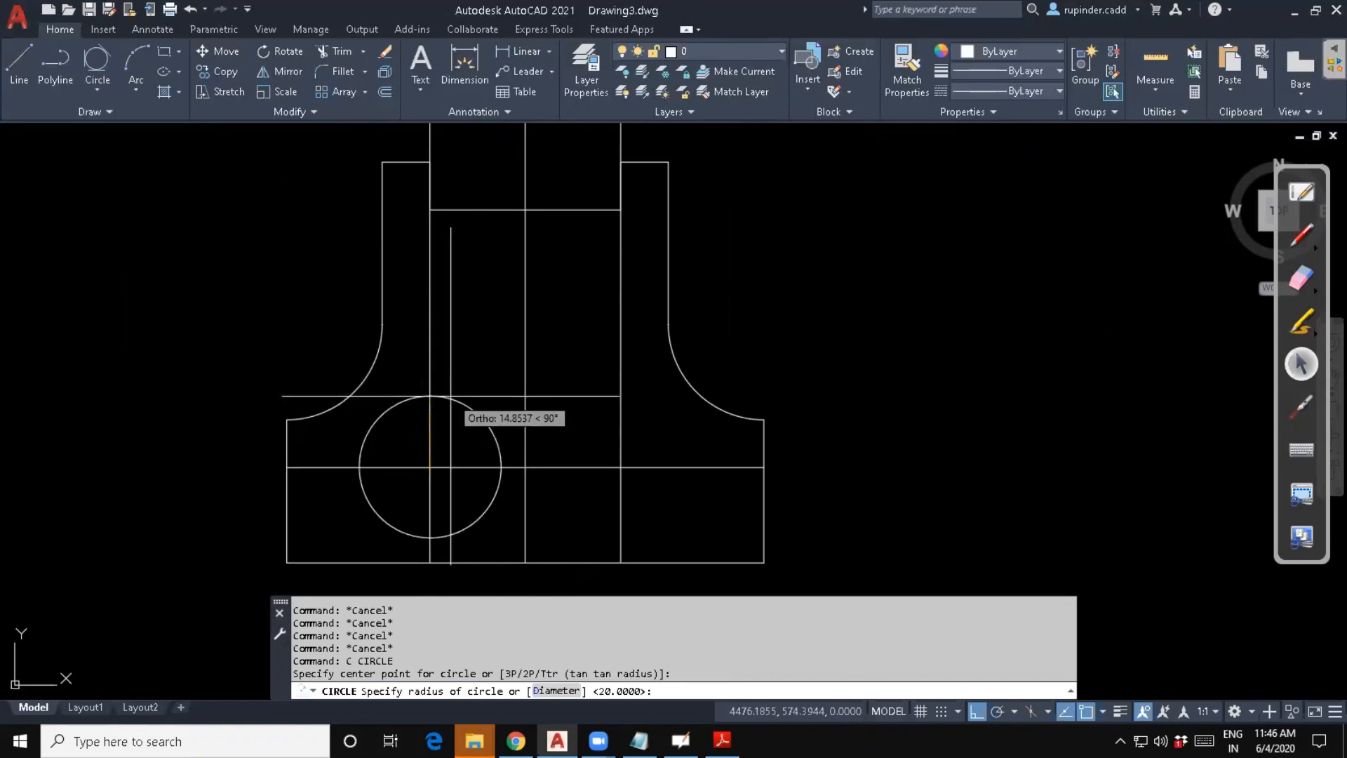
pyautogui.press('Escape')
pyautogui.press('Escape')
pyautogui.write('c')
pyautogui.press('Return')
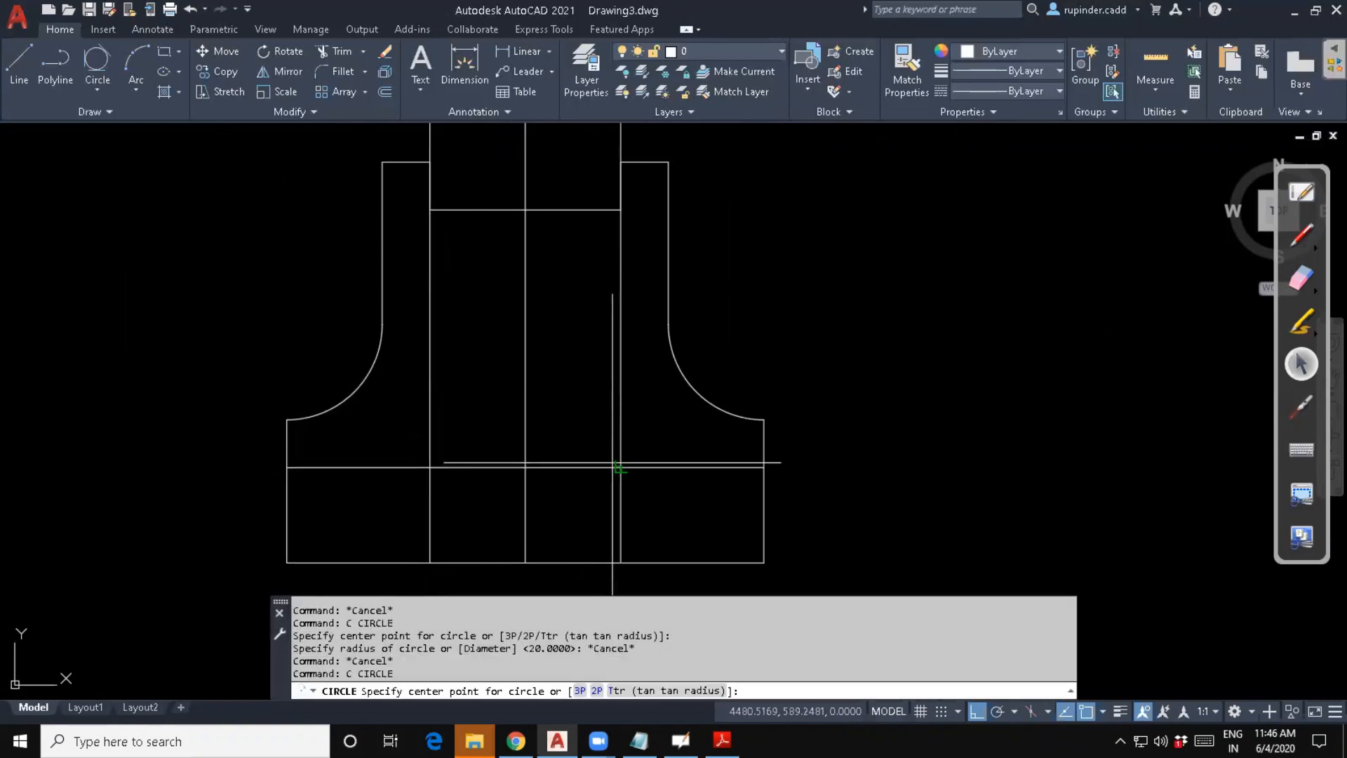
pyautogui.press('Escape')
pyautogui.press('Escape')
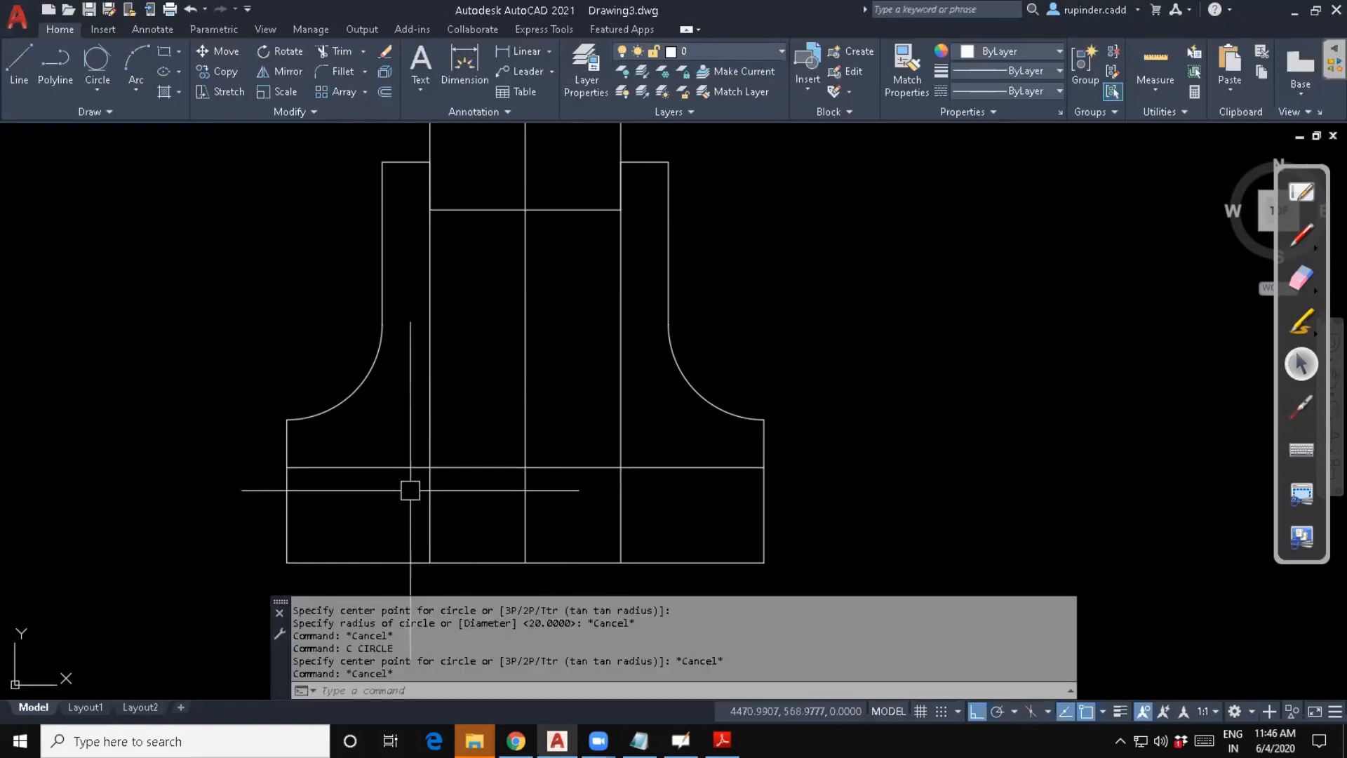
# Draw a circle of radius 10 centred on the left construction-line intersection in the bracket's base.
pyautogui.press('Escape')
pyautogui.press('Escape')
pyautogui.press('Escape')
pyautogui.write('c')
pyautogui.press('Return')
pyautogui.click(441, 463)
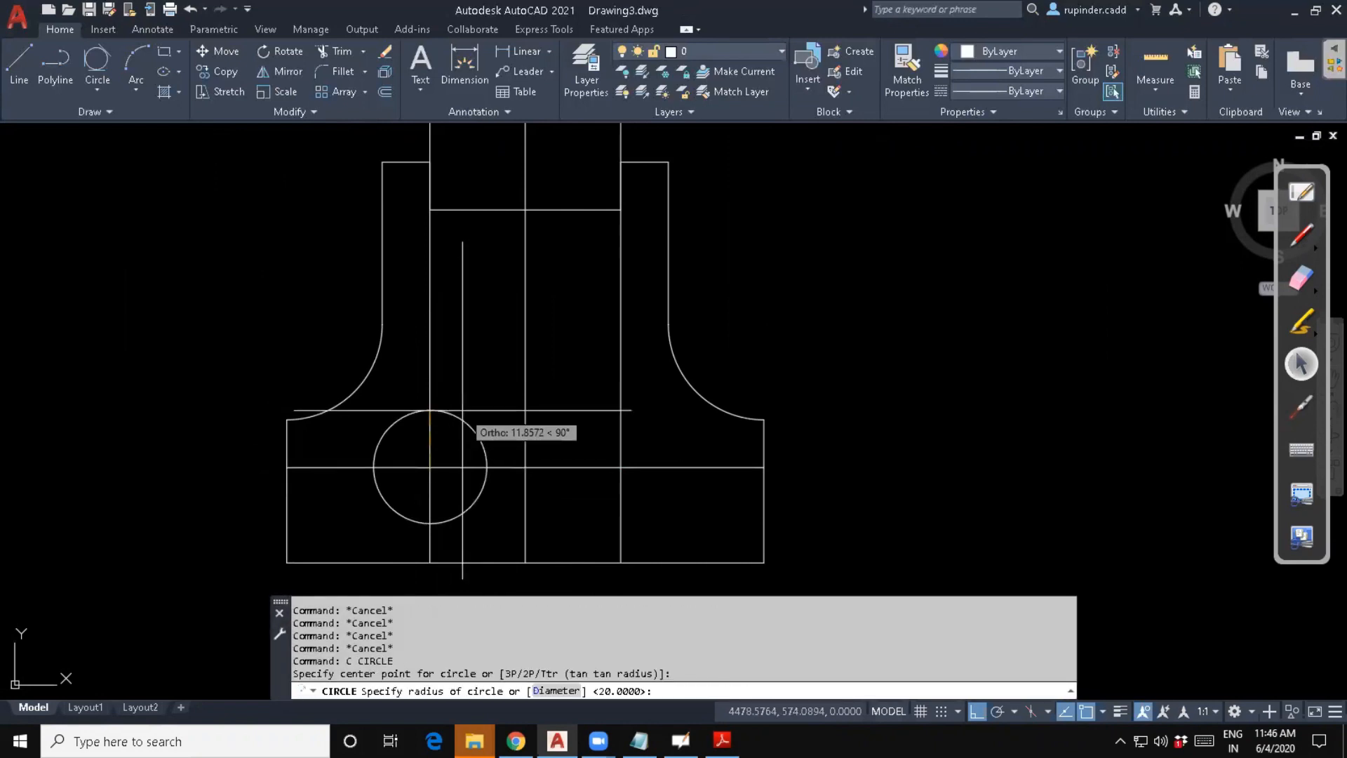
pyautogui.write('10')
pyautogui.press('Return')
pyautogui.press('Escape')
# Draw a second circle of radius 10 centred on the right construction-line intersection in the bracket's base.
pyautogui.press('Return')
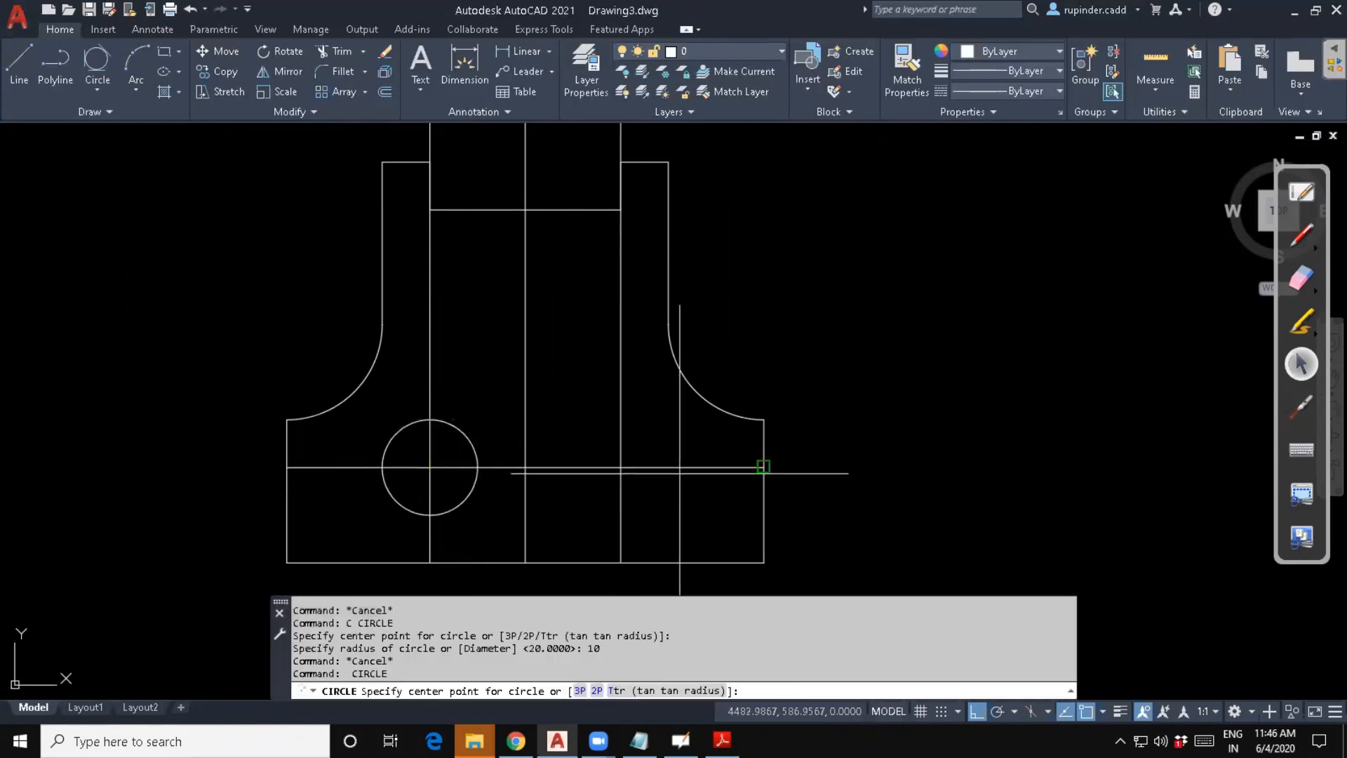
pyautogui.click(627, 458)
pyautogui.press('Return')
pyautogui.press('Escape')
pyautogui.press('Escape')
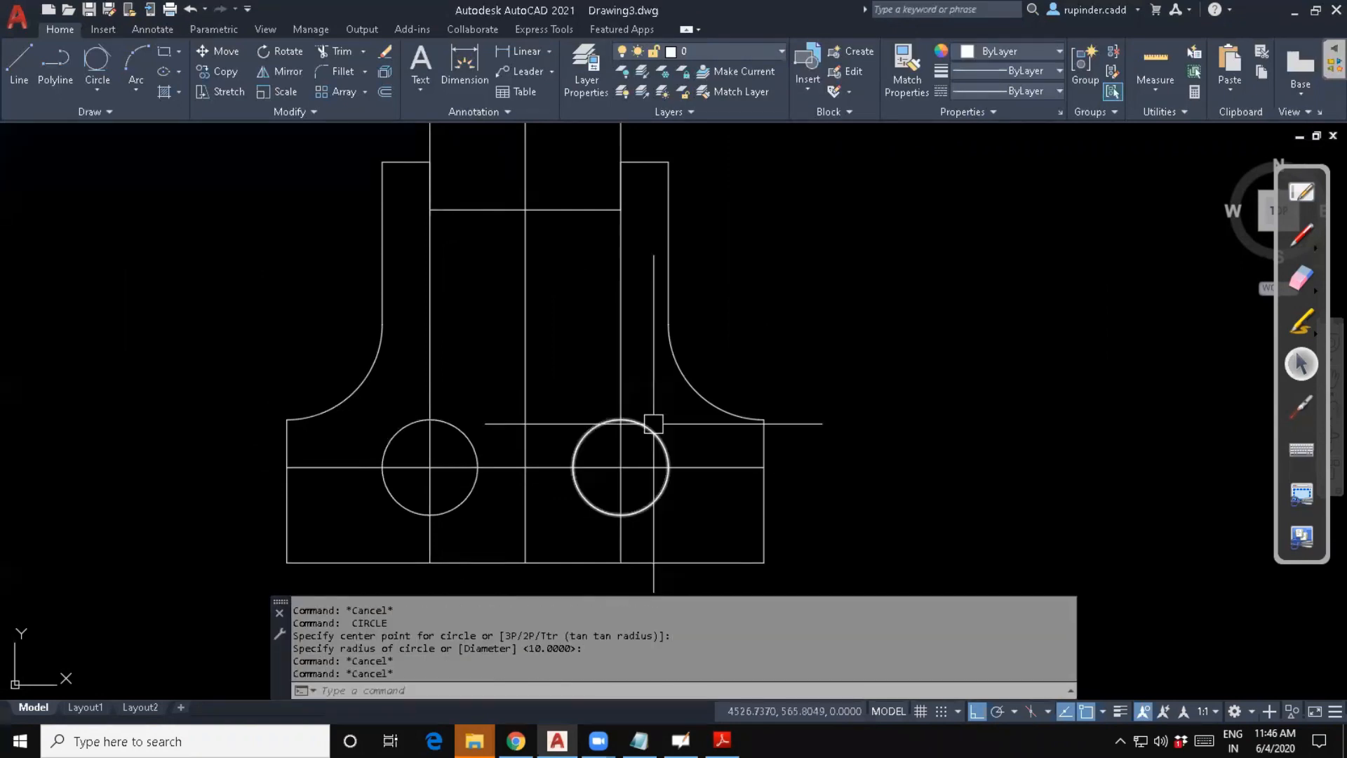
# Erase the three vertical construction lines and the horizontal line through the circle centres.
pyautogui.click(630, 372)
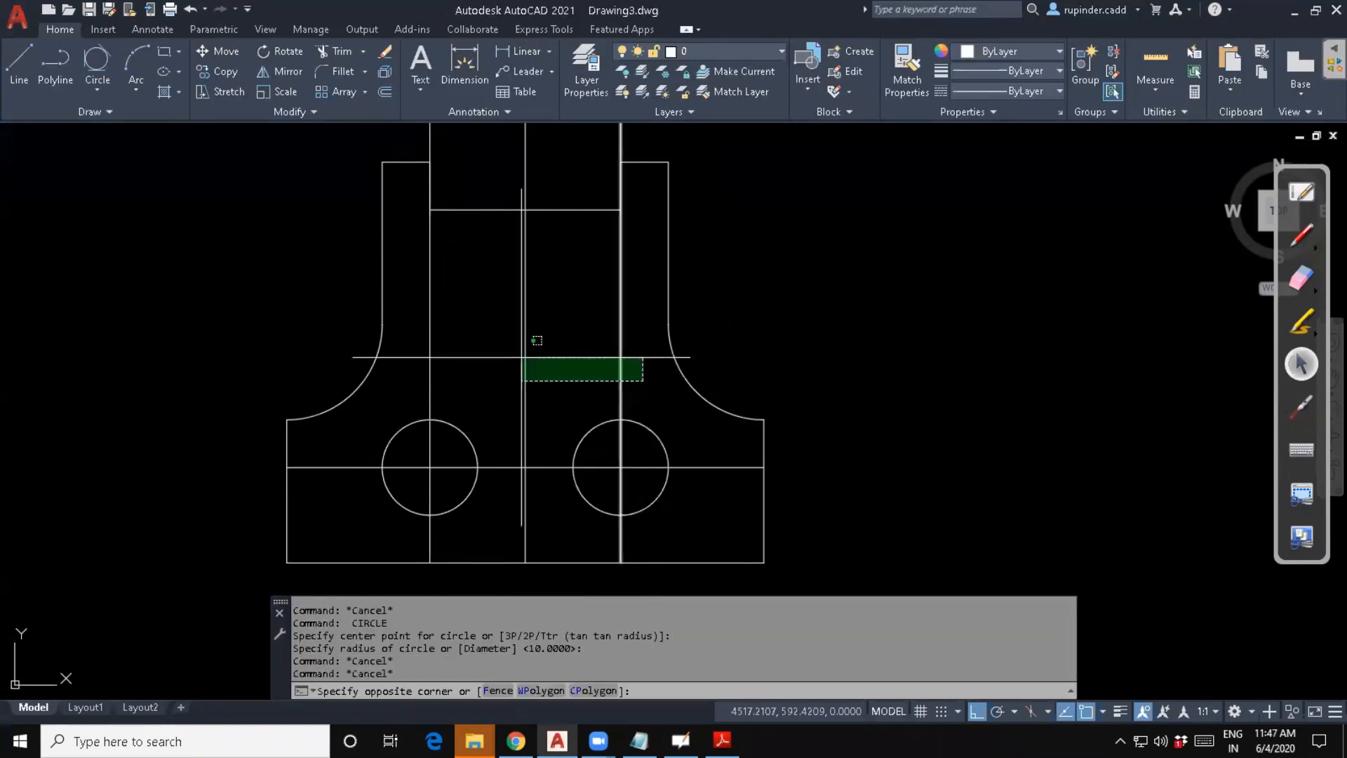
pyautogui.press('Delete')
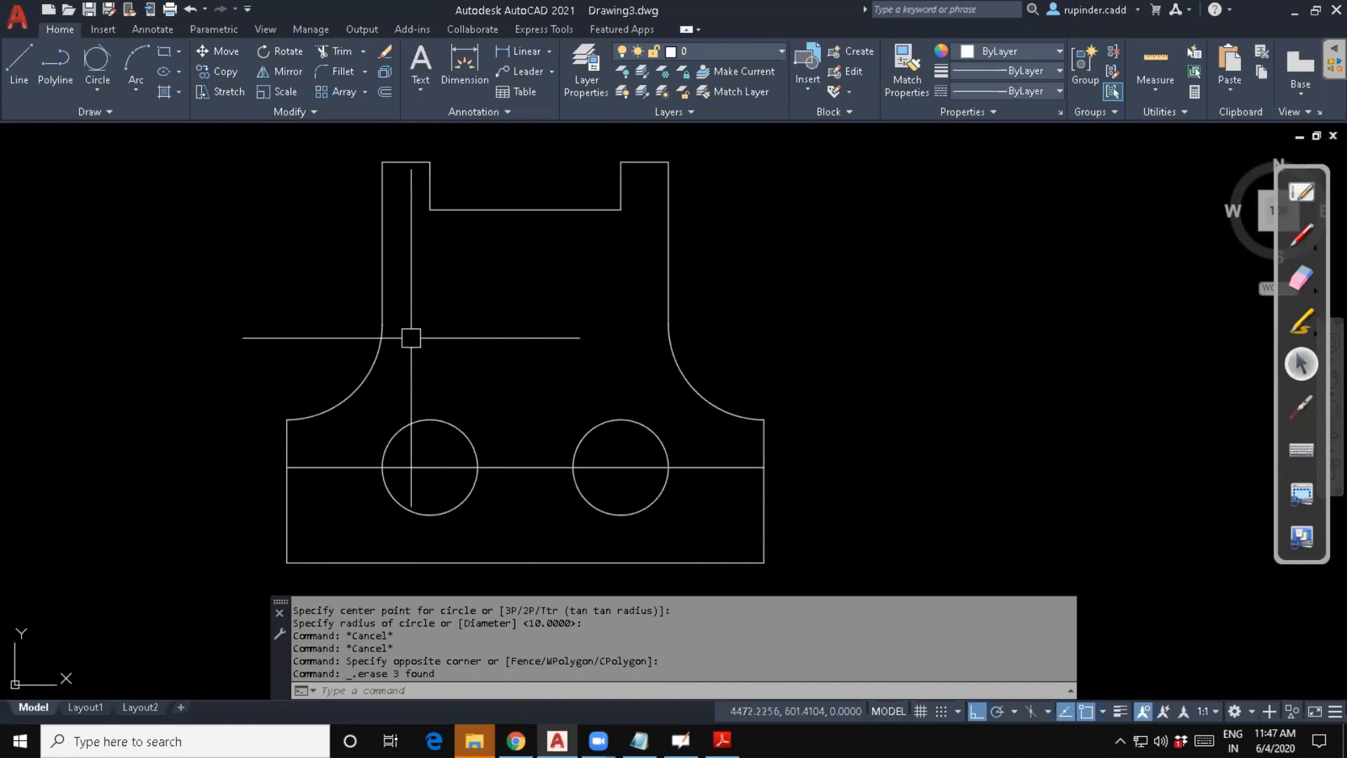
pyautogui.click(533, 524)
pyautogui.click(516, 457)
pyautogui.press('Delete')
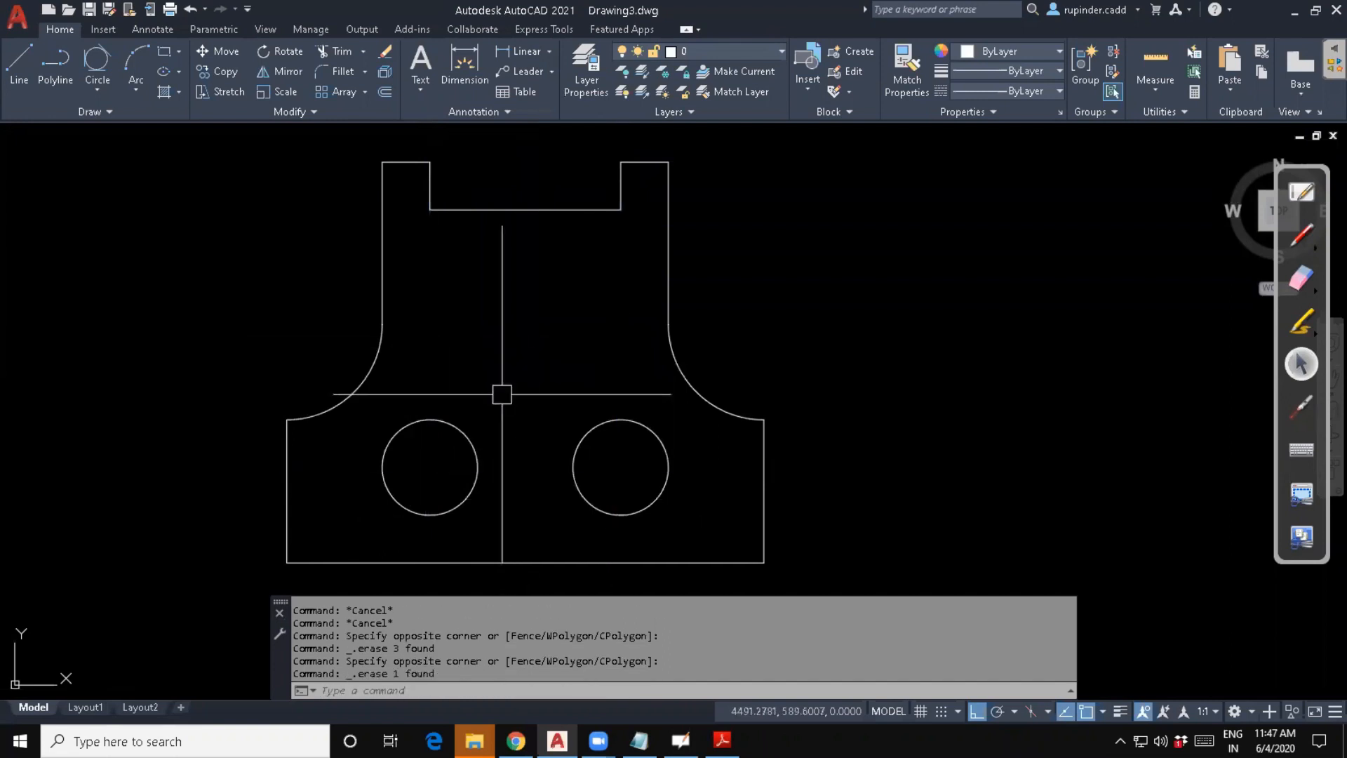
# Draw a line joining the top quadrants of the two circles.
pyautogui.press('Escape')
pyautogui.press('Escape')
pyautogui.press('Escape')
pyautogui.write('l')
pyautogui.press('Return')
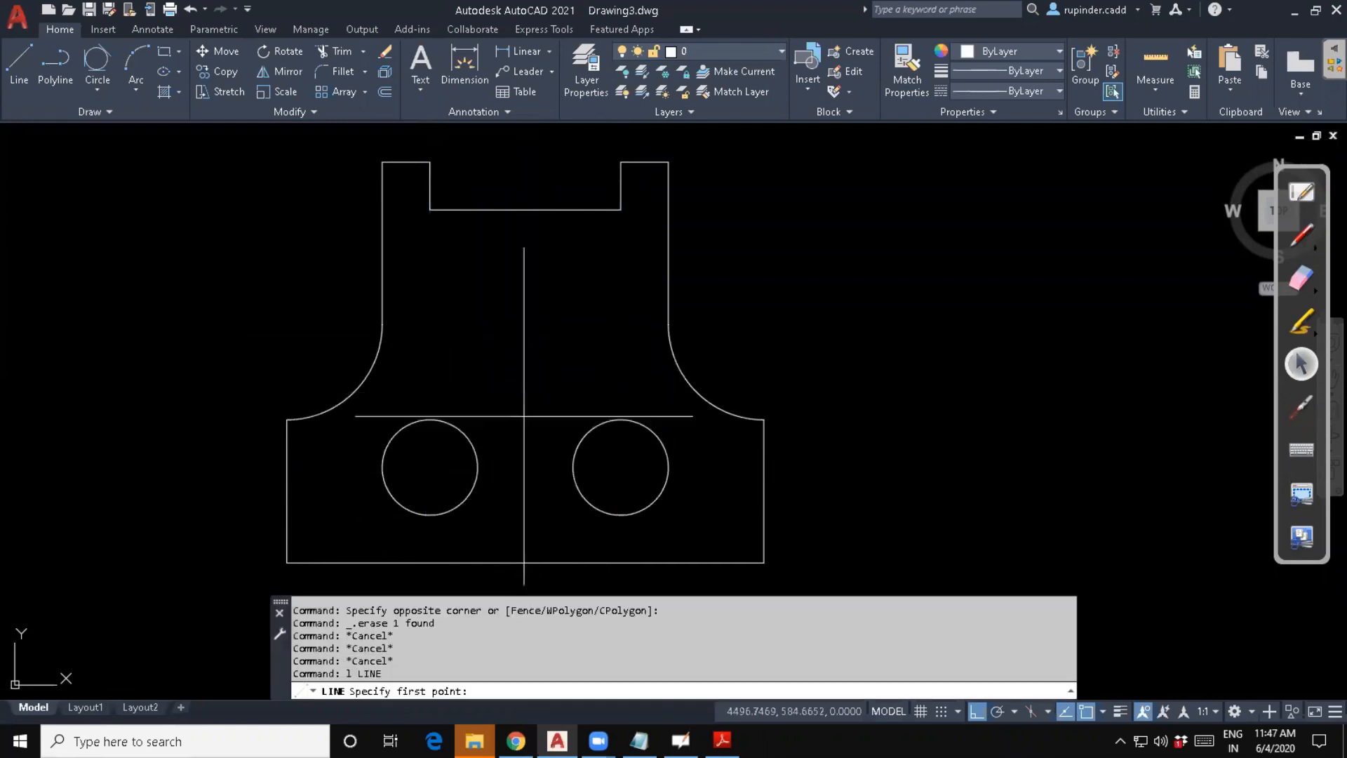
pyautogui.click(430, 420)
pyautogui.click(620, 420)
pyautogui.press('Escape')
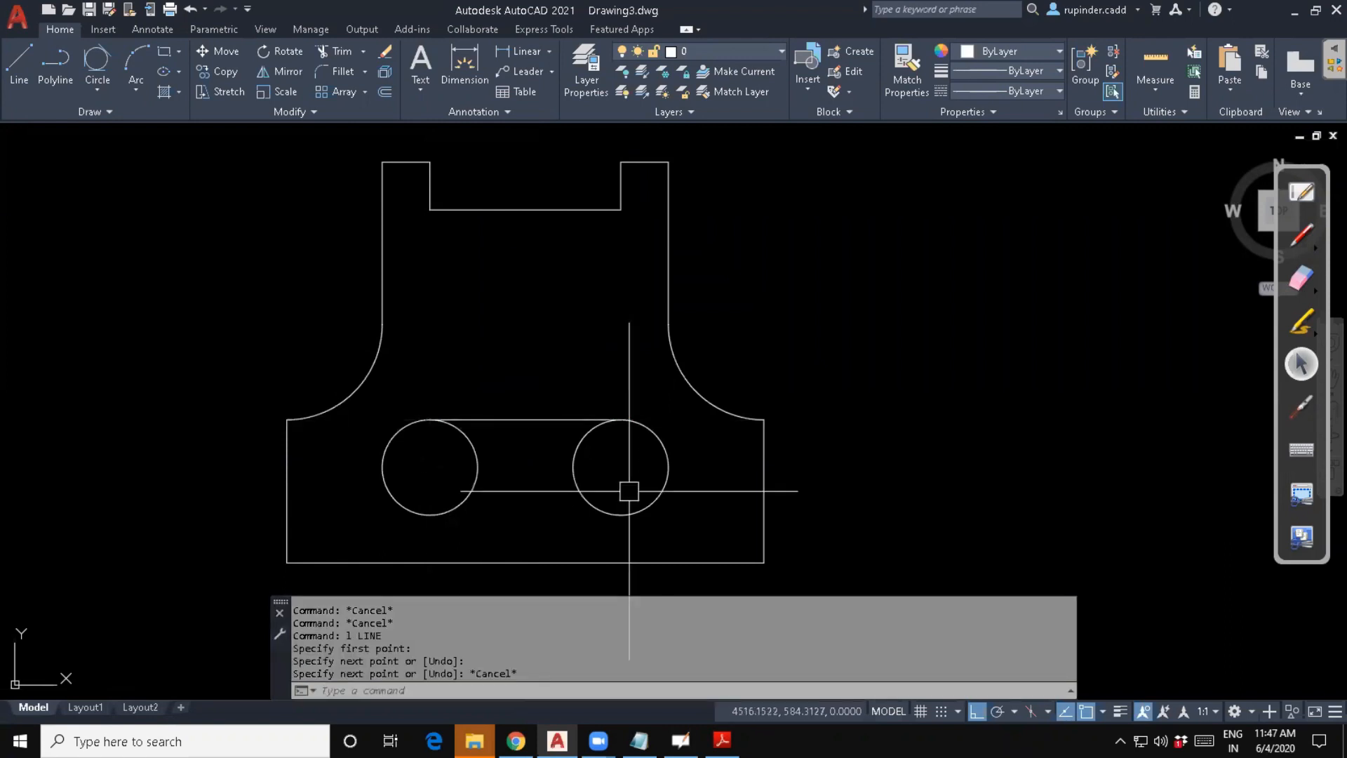
# Examine the object snap modes in the drafting settings, particularly Quadrant, and close the settings.
pyautogui.press('Escape')
pyautogui.press('Escape')
pyautogui.press('Escape')
pyautogui.write('ds')
pyautogui.press('Return')
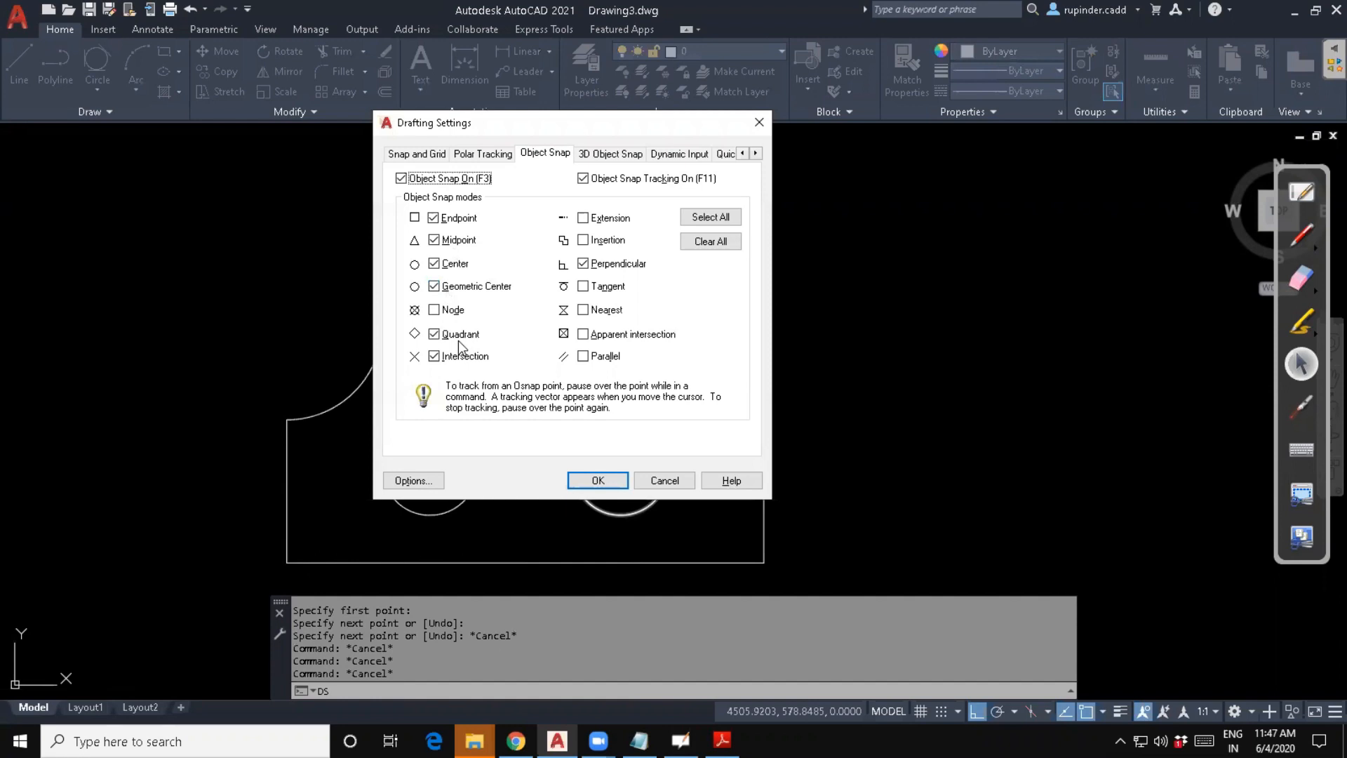
pyautogui.click(598, 480)
pyautogui.press('Escape')
pyautogui.press('Escape')
pyautogui.press('Escape')
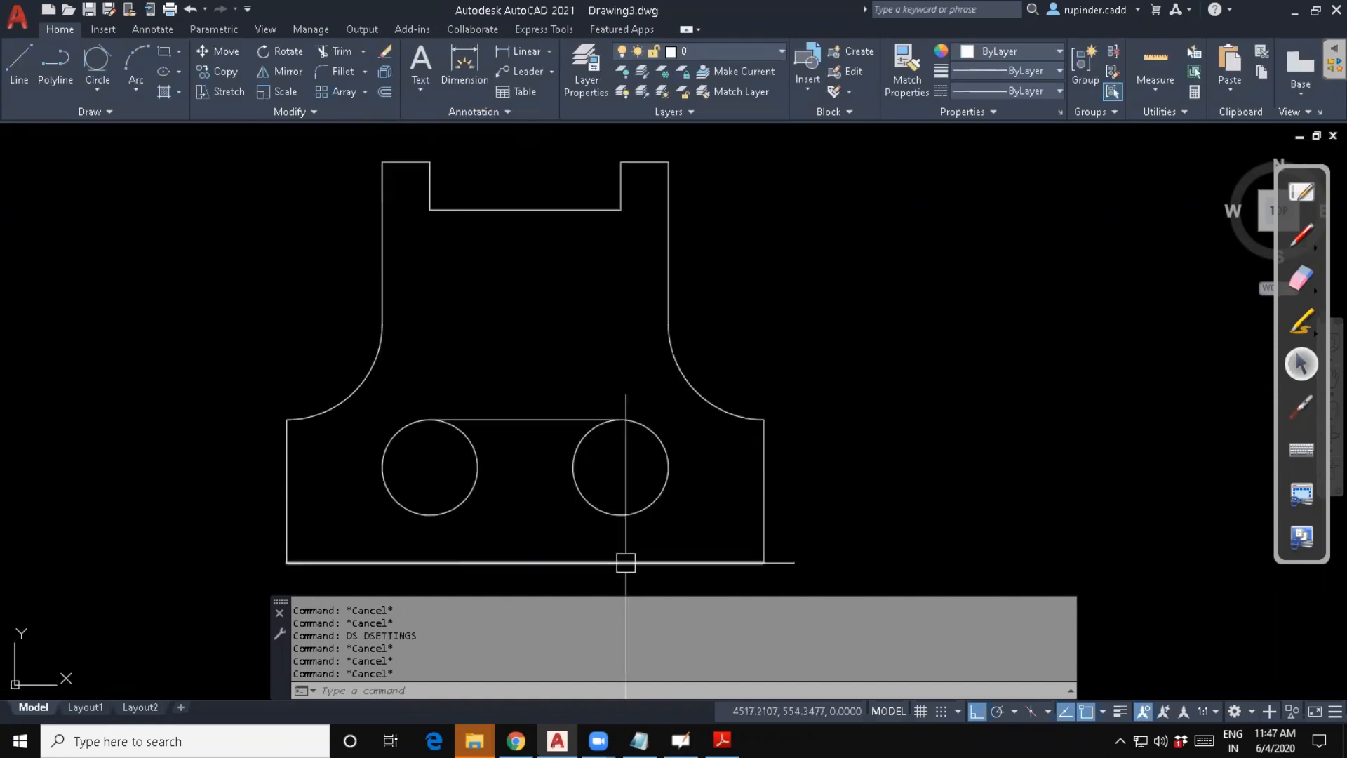
# Draw a line joining the bottom quadrants of the two circles.
pyautogui.write('l')
pyautogui.press('Return')
pyautogui.click(621, 515)
pyautogui.click(429, 515)
pyautogui.press('Escape')
# Trim the inner halves of both circles to complete the slot in the bracket's base.
pyautogui.write('tr')
pyautogui.press('Return')
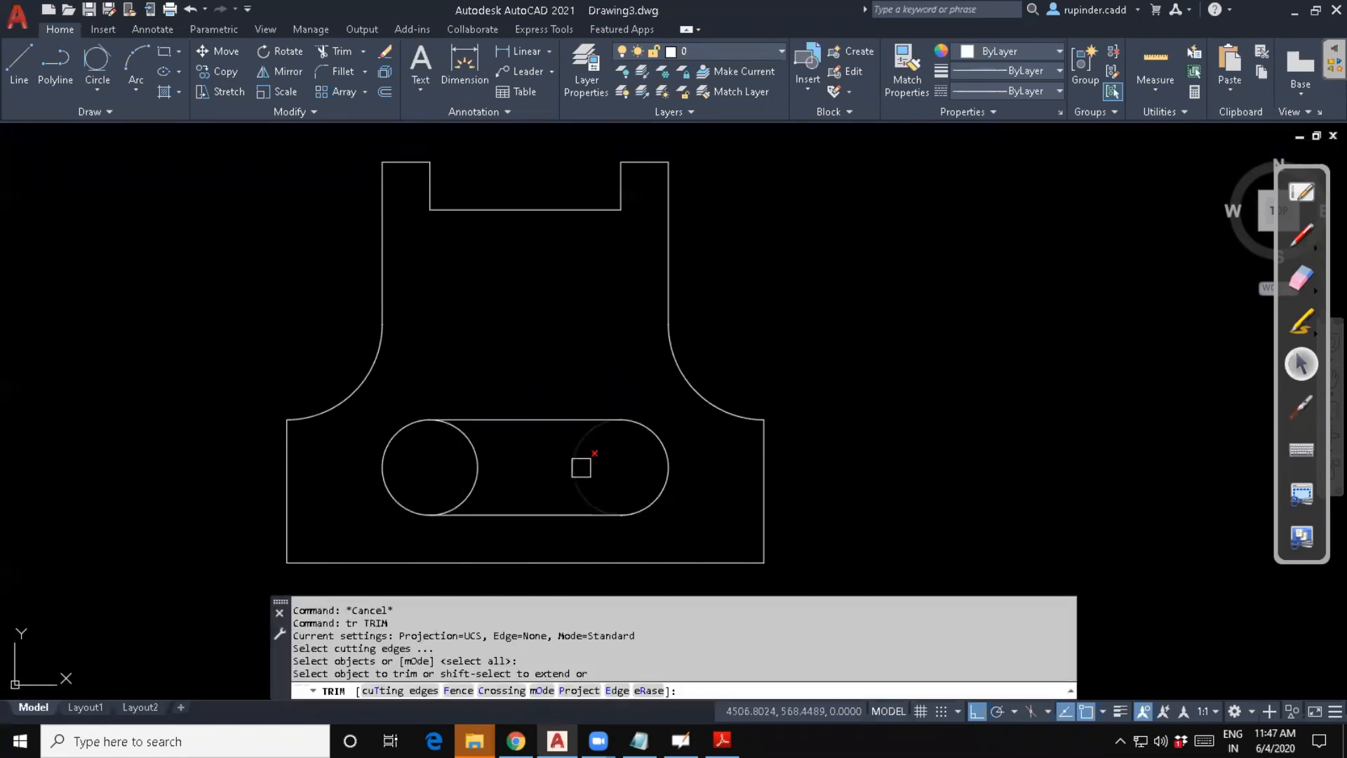
pyautogui.click(581, 467)
pyautogui.click(483, 456)
pyautogui.press('Escape')
pyautogui.press('Escape')
pyautogui.scroll(-2, 691, 409)
pyautogui.moveTo(879, 409); pyautogui.dragTo(644, 387, button='middle')
pyautogui.moveTo(745, 404); pyautogui.dragTo(665, 400, button='middle')
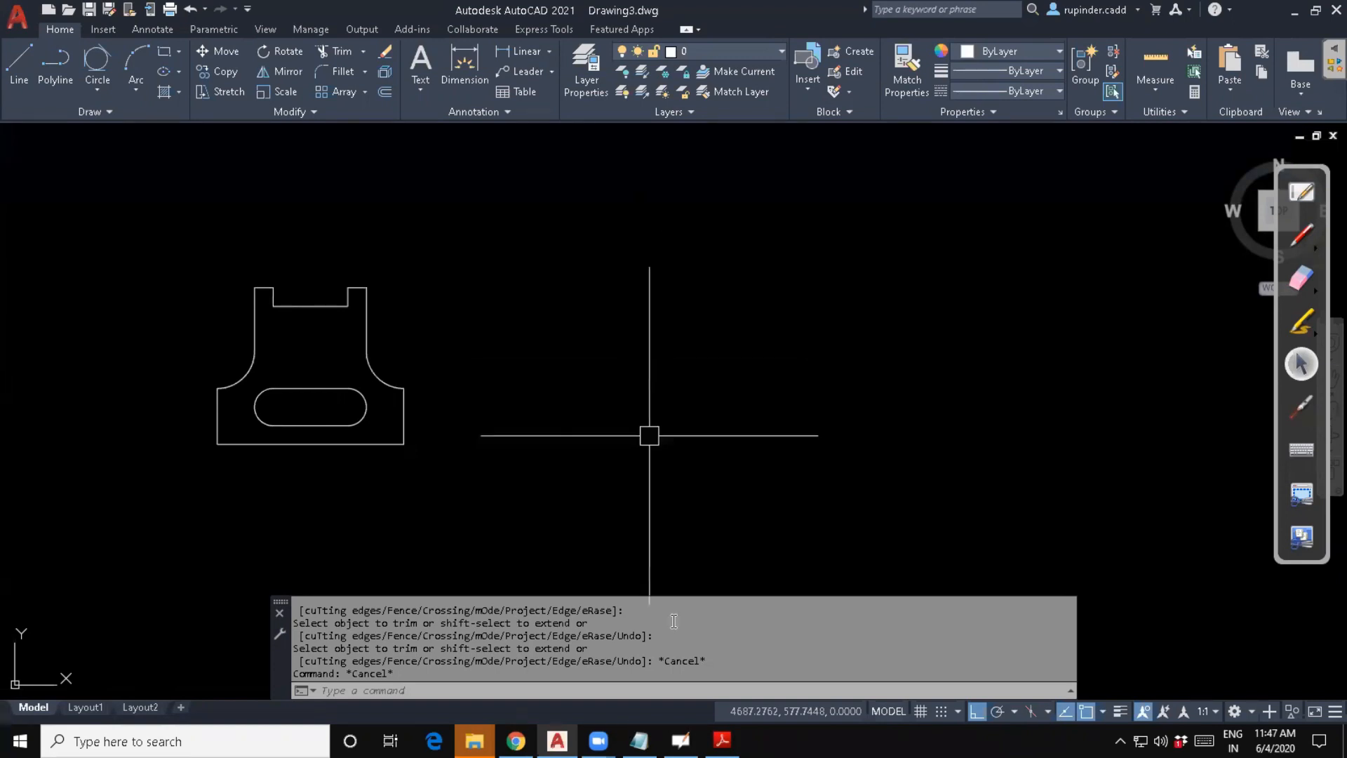
# Switch to the Assignment Day 1 PDF and examine the dimensions of the stepped plate with the rounded window.
pyautogui.click(722, 740)
pyautogui.scroll(-2, 701, 405)
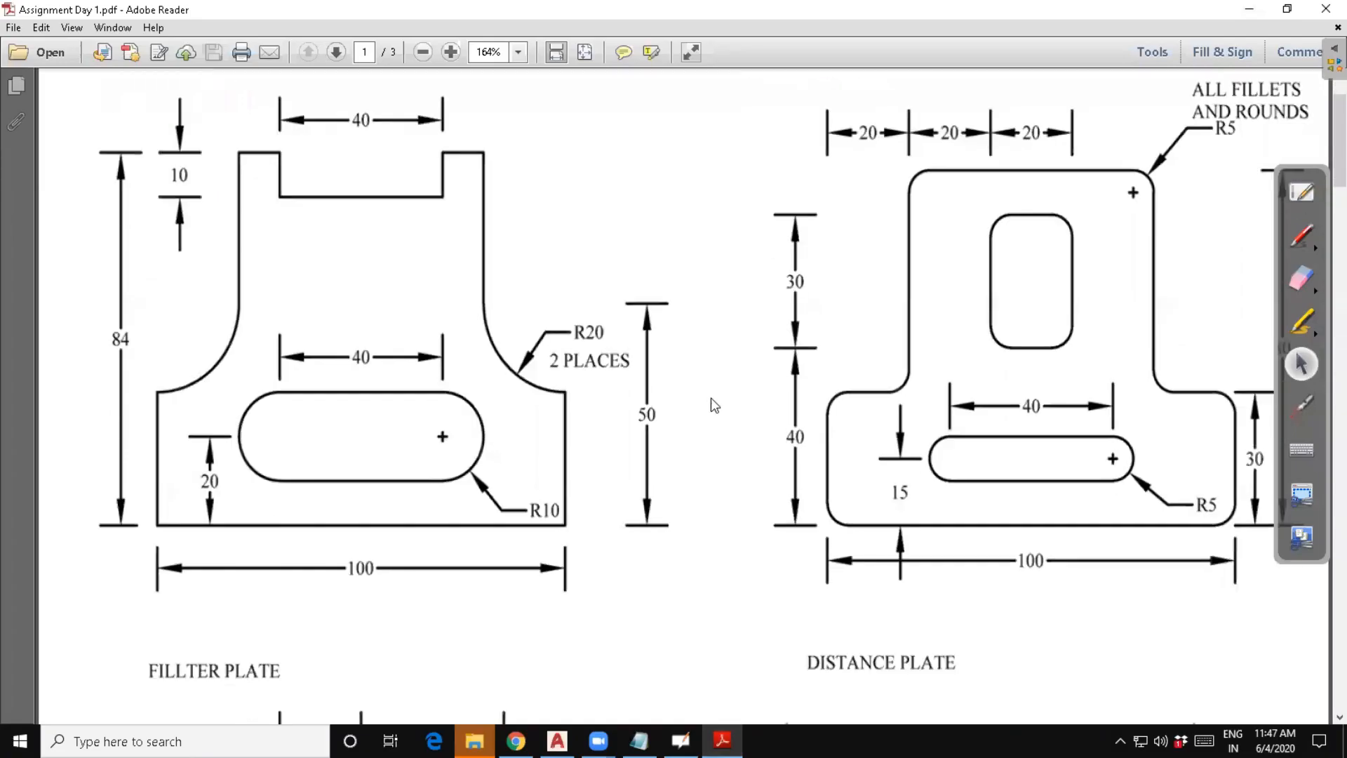
pyautogui.scroll(1, 713, 400)
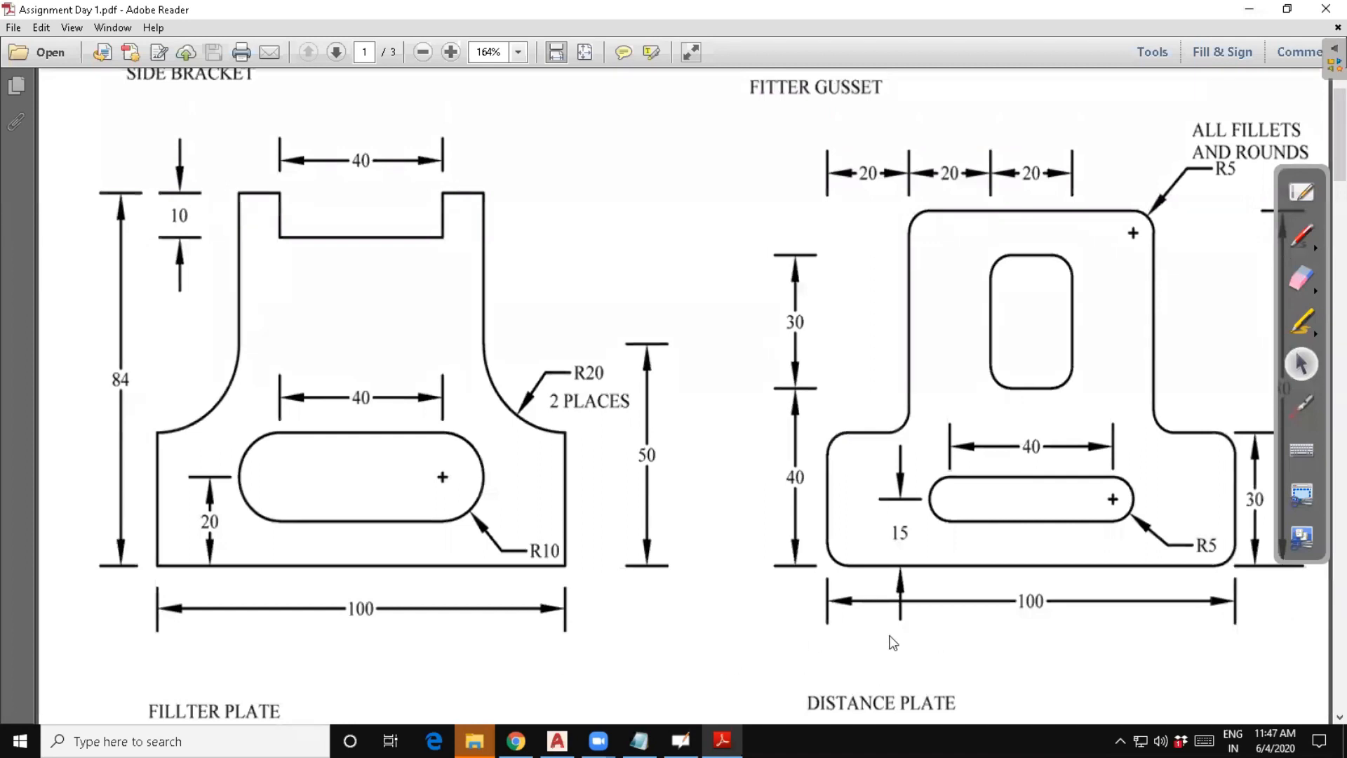
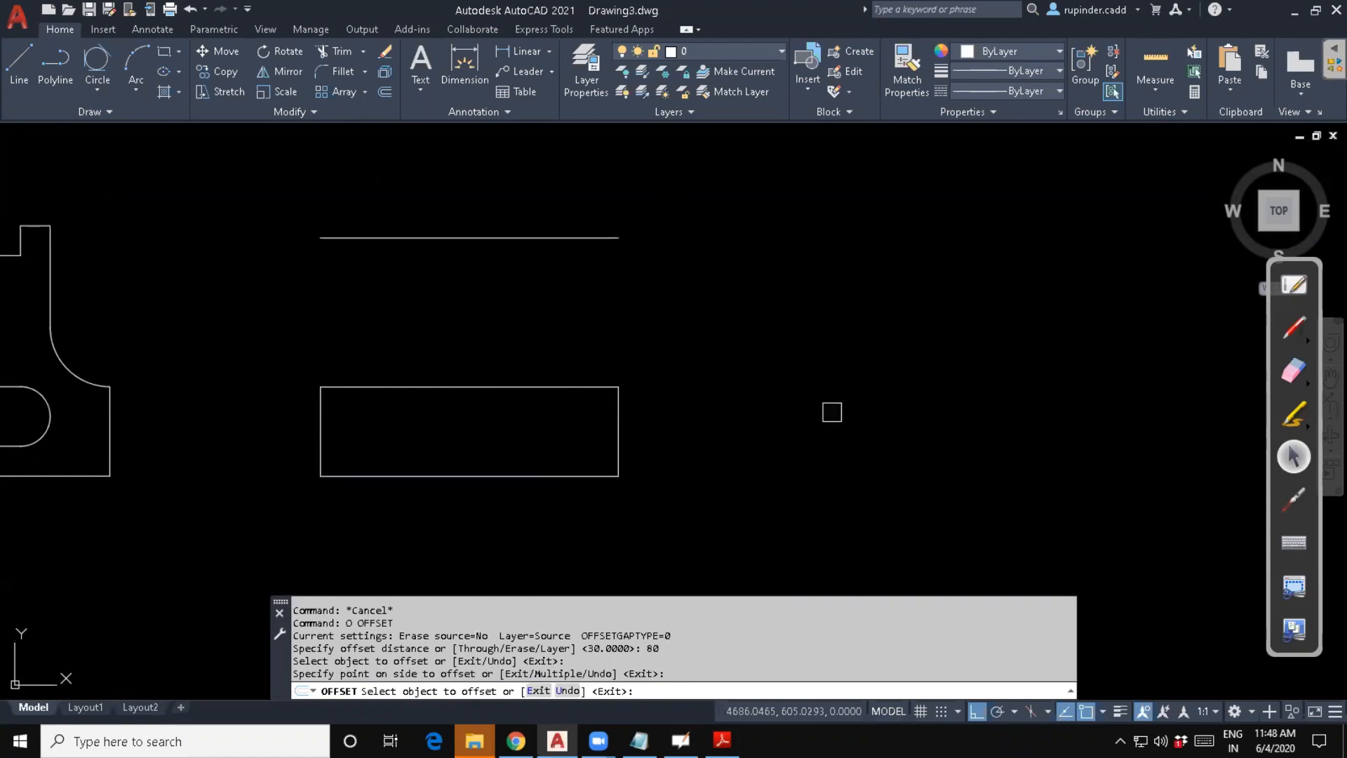
# Offset the new plate's left and right base edges inward by a distance of 20.
pyautogui.press('Escape')
pyautogui.write('o')
pyautogui.press('Return')
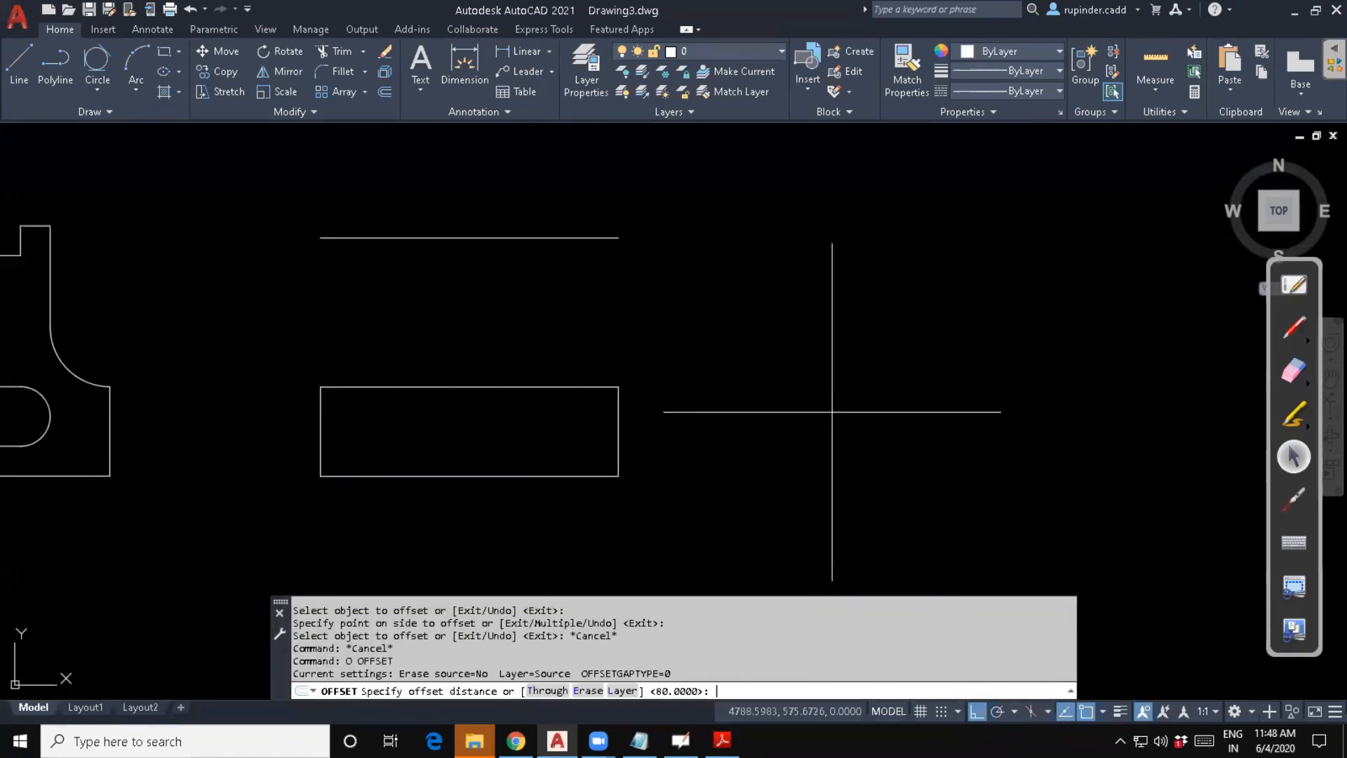
pyautogui.write('20')
pyautogui.press('Return')
pyautogui.click(320, 430)
pyautogui.click(414, 434)
pyautogui.click(619, 431)
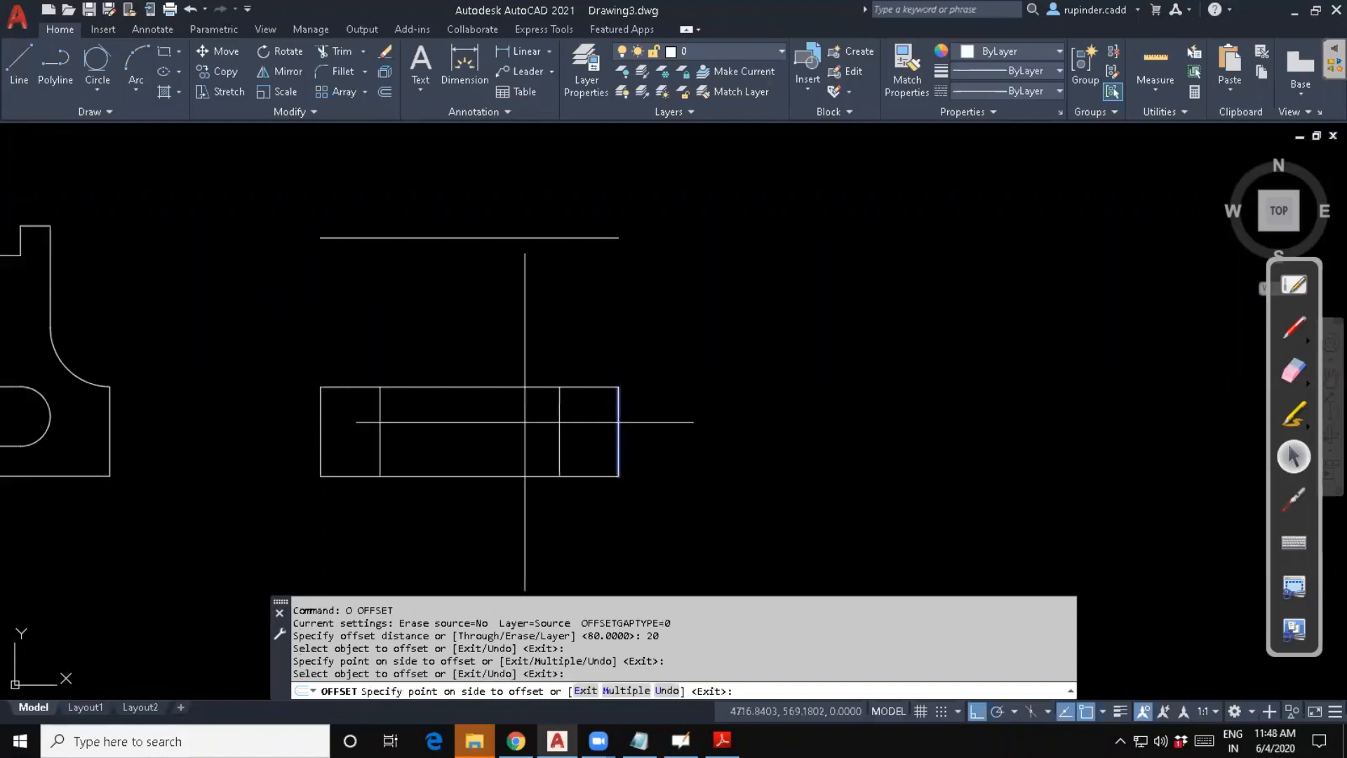
pyautogui.click(526, 421)
pyautogui.moveTo(783, 465); pyautogui.dragTo(884, 469, button='middle')
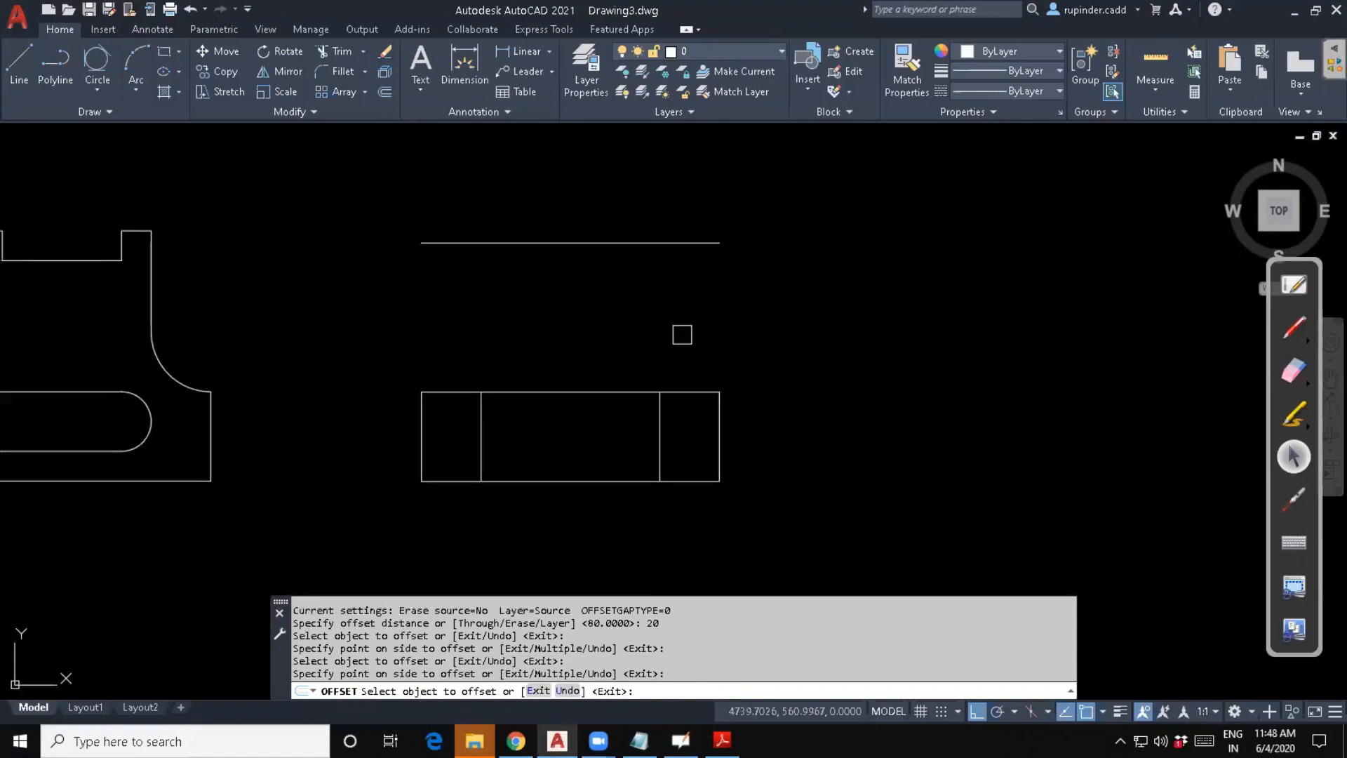
# Extend the two inner vertical lines up to the plate's top line.
pyautogui.press('Escape')
pyautogui.press('Escape')
pyautogui.write('ex')
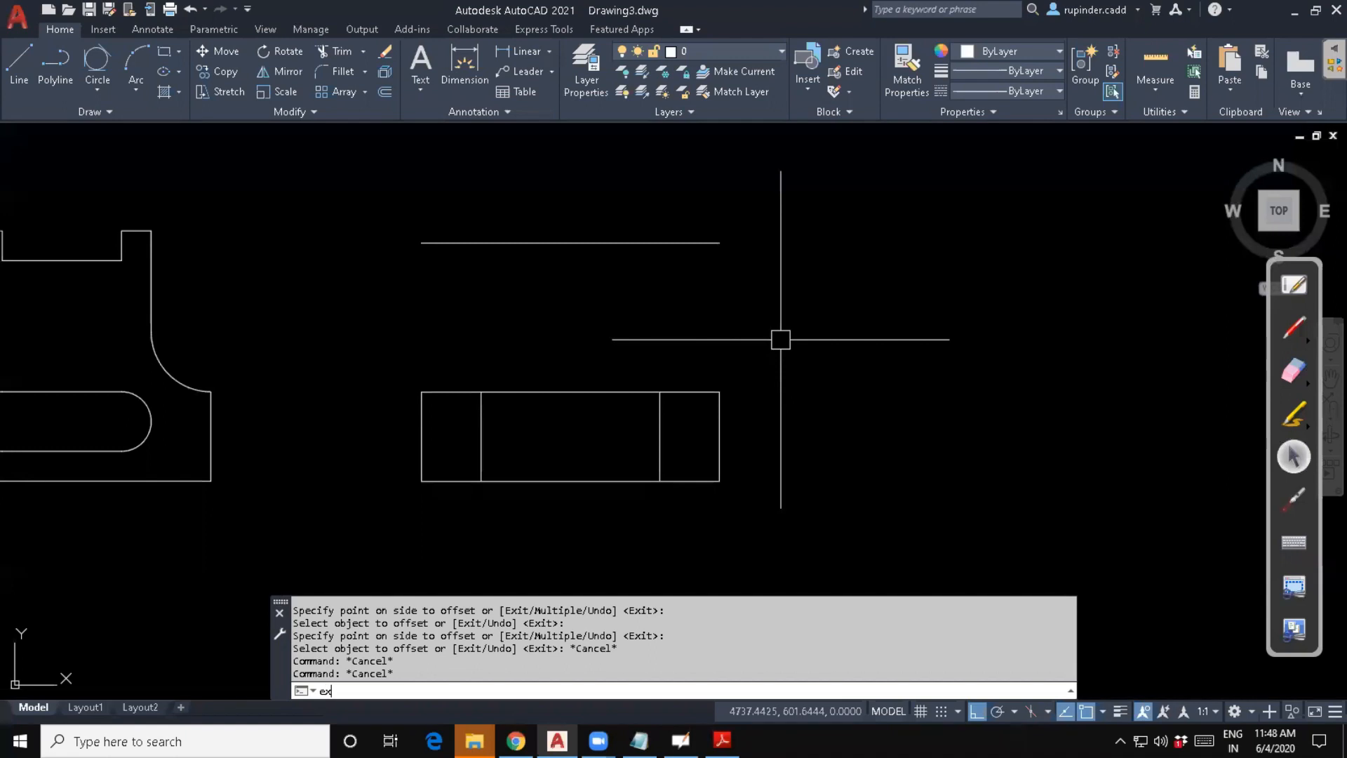
pyautogui.press('Return')
pyautogui.click(482, 410)
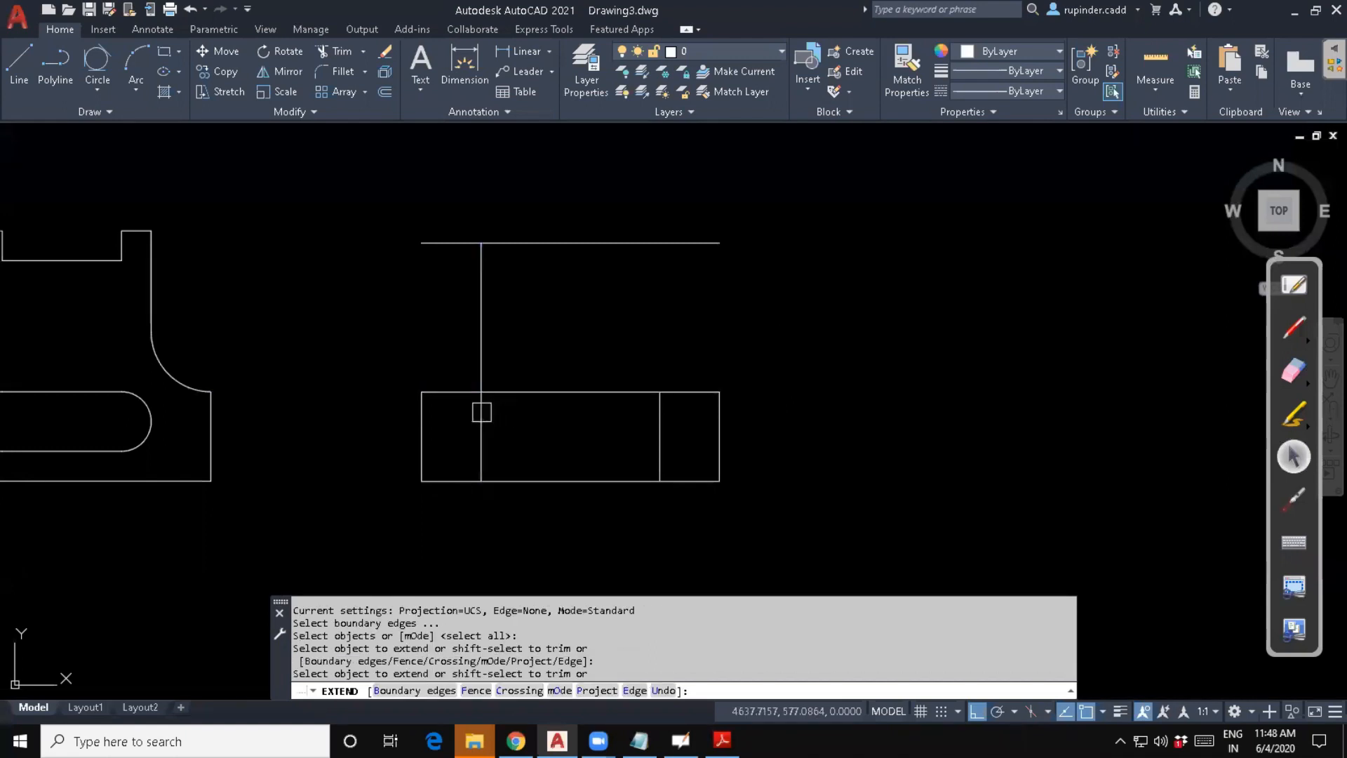
pyautogui.click(660, 426)
pyautogui.press('Escape')
pyautogui.press('Escape')
pyautogui.press('Escape')
pyautogui.press('Escape')
pyautogui.press('Escape')
pyautogui.press('Escape')
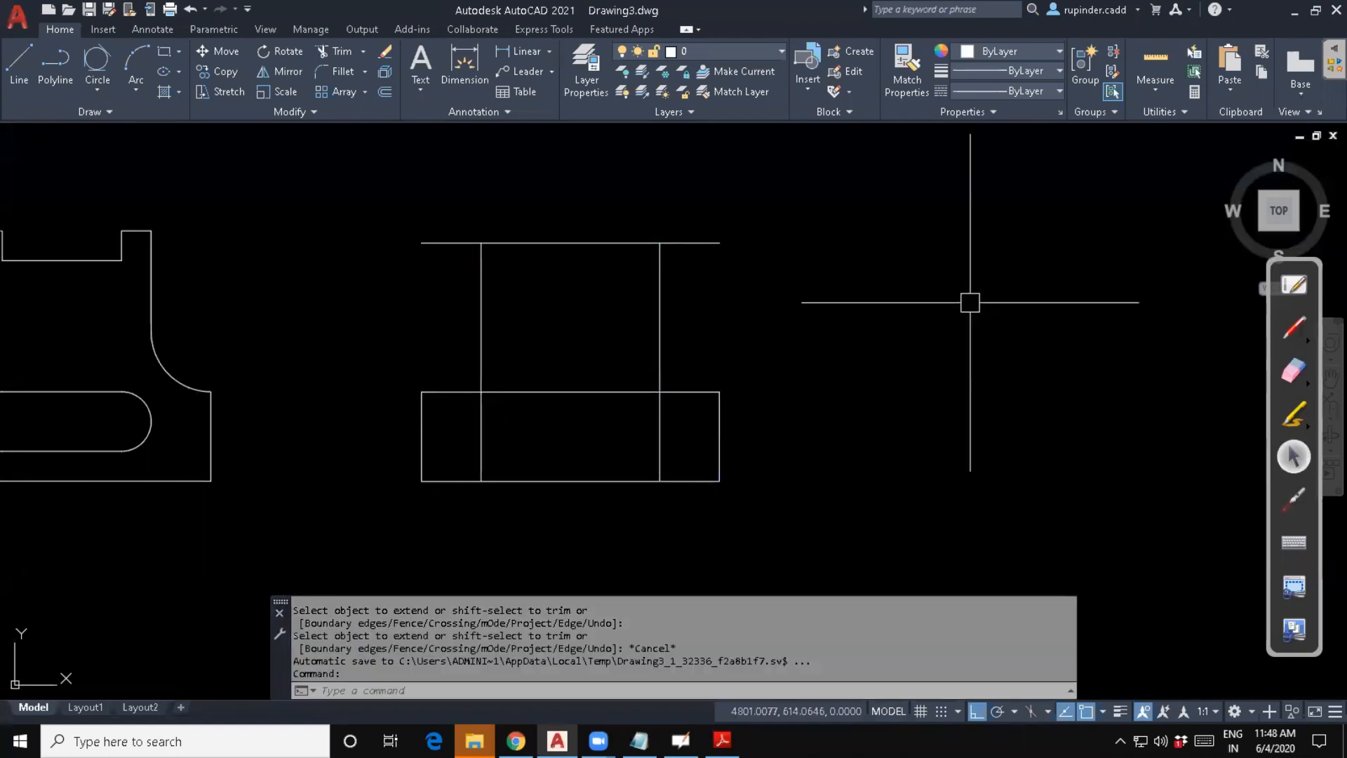
# Trim the overhanging top line ends and the vertical lines inside the base to form the stepped outline.
pyautogui.write('tr')
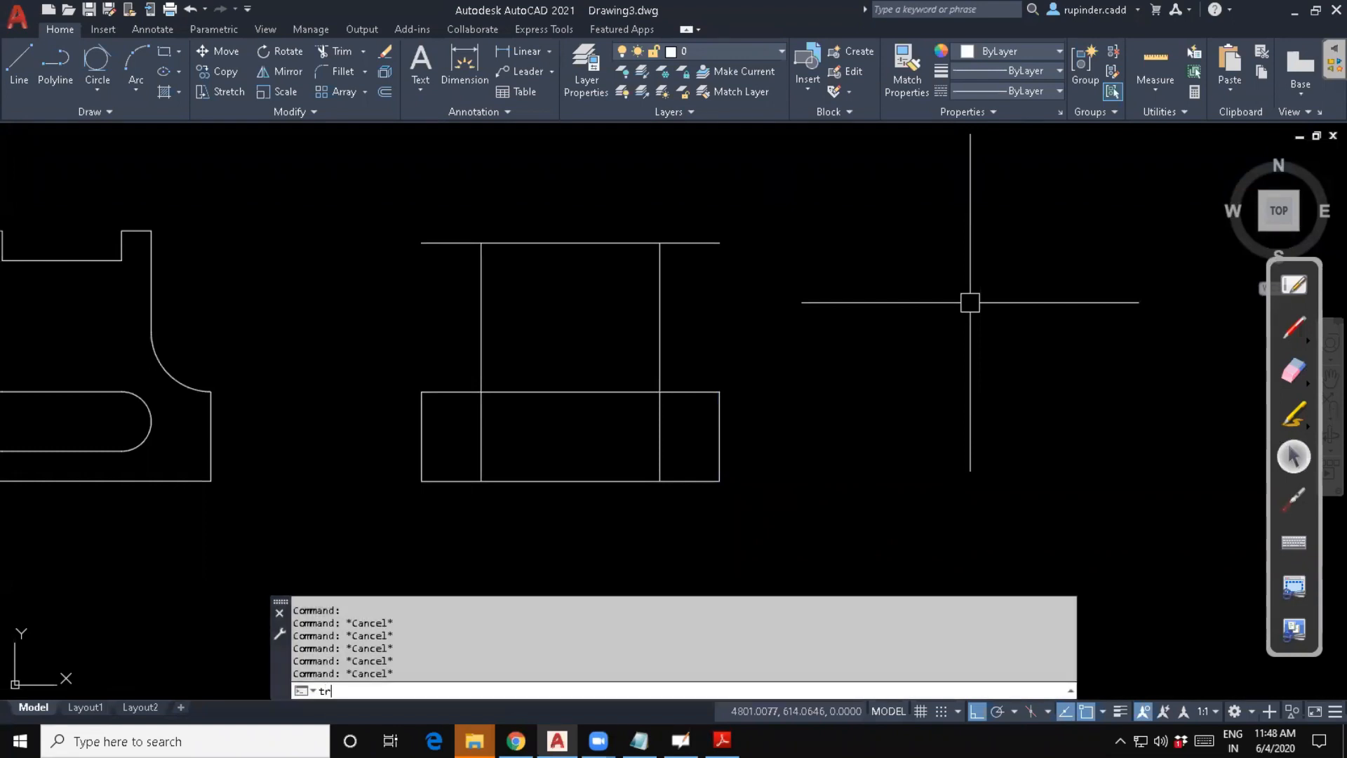
pyautogui.press('Return')
pyautogui.click(441, 243)
pyautogui.click(705, 243)
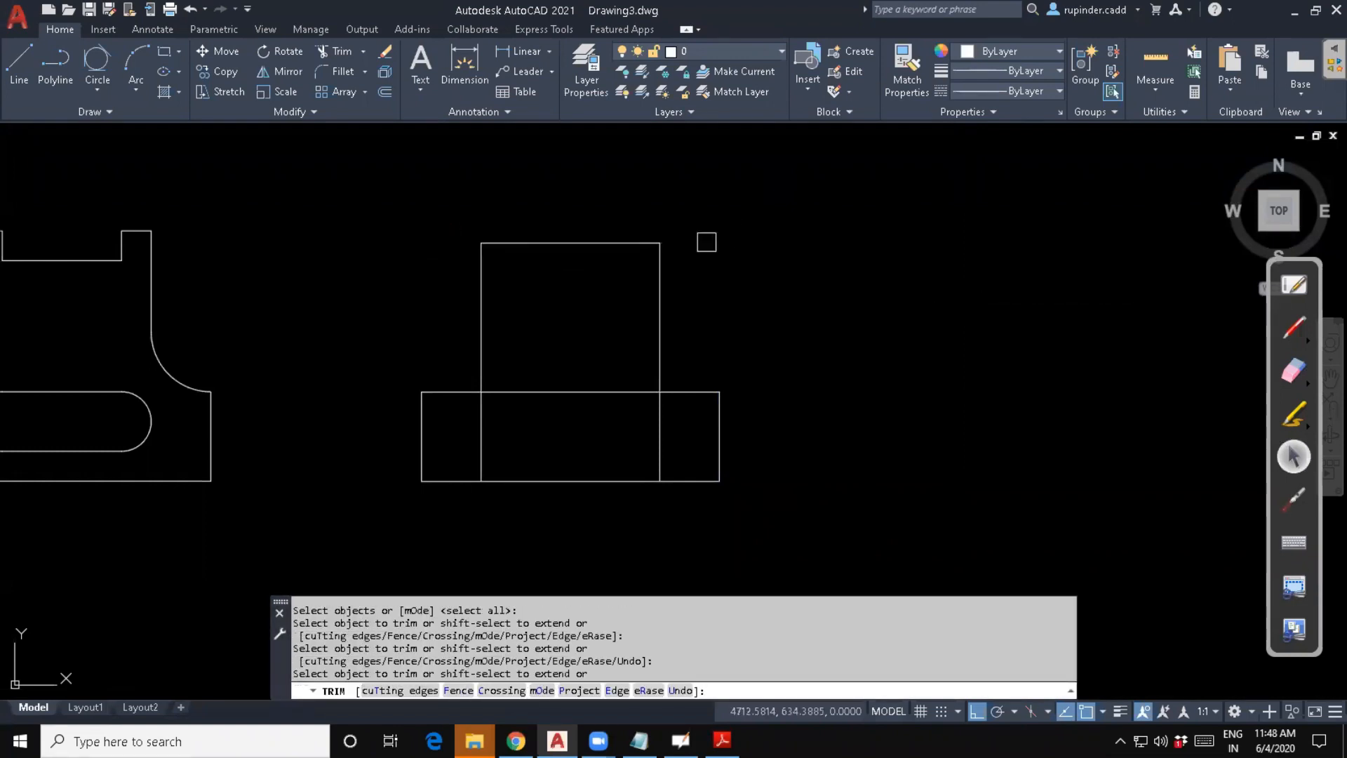
pyautogui.click(663, 420)
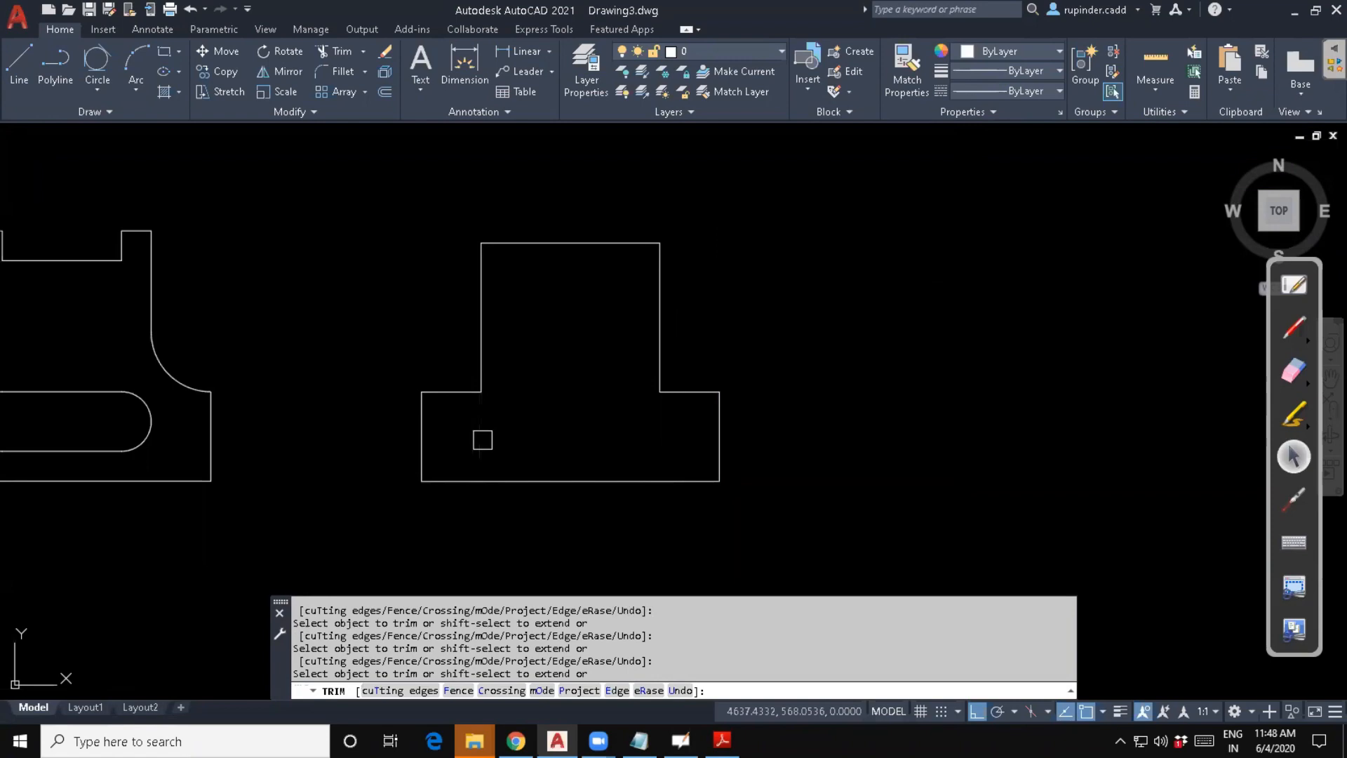
pyautogui.click(483, 440)
pyautogui.press('Escape')
# Consult the Assignment Day 1 PDF and, back in AutoCAD, draw a vertical centre line from the plate's bottom edge midpoint to its top edge.
pyautogui.click(722, 740)
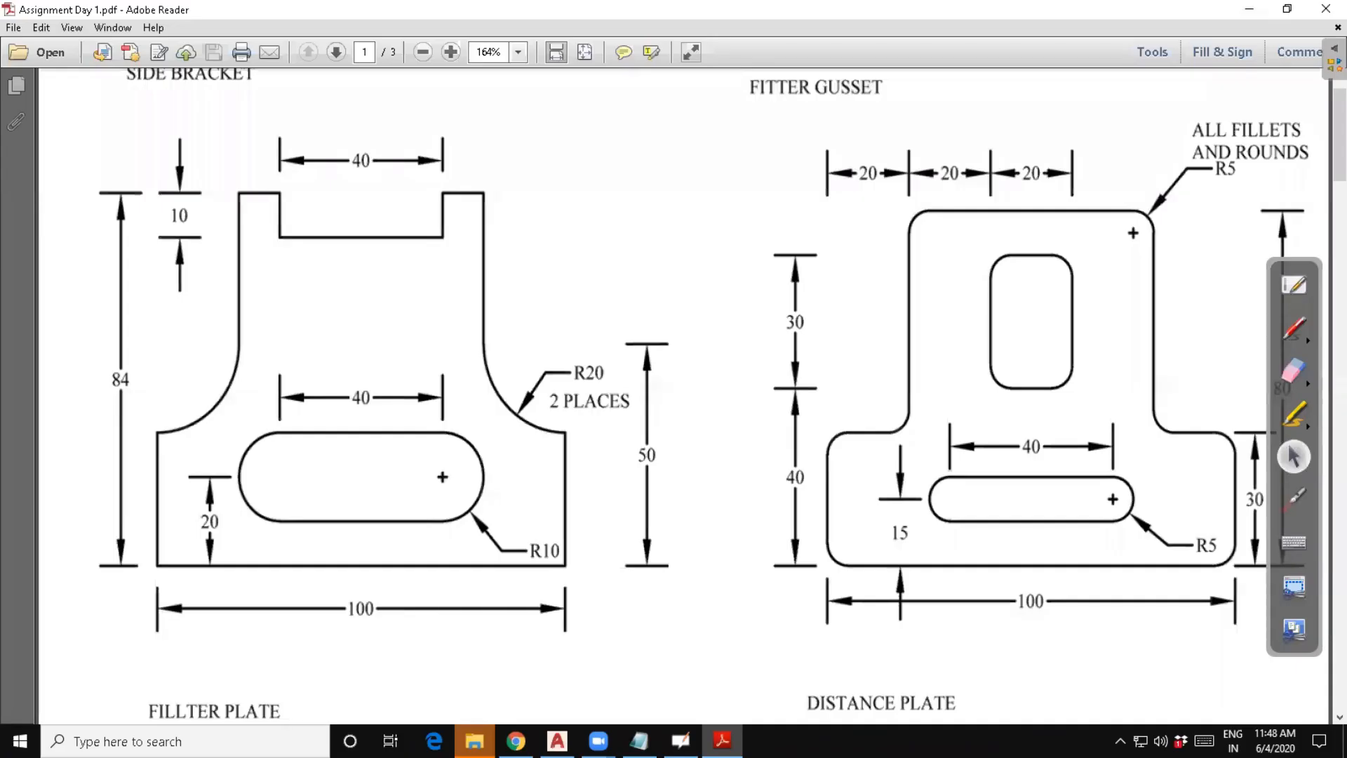
pyautogui.hotkey('alt', 'Tab')
pyautogui.press('Escape')
pyautogui.press('Escape')
pyautogui.press('Escape')
pyautogui.press('Escape')
pyautogui.press('Escape')
pyautogui.write('l')
pyautogui.press('Return')
pyautogui.click(570, 480)
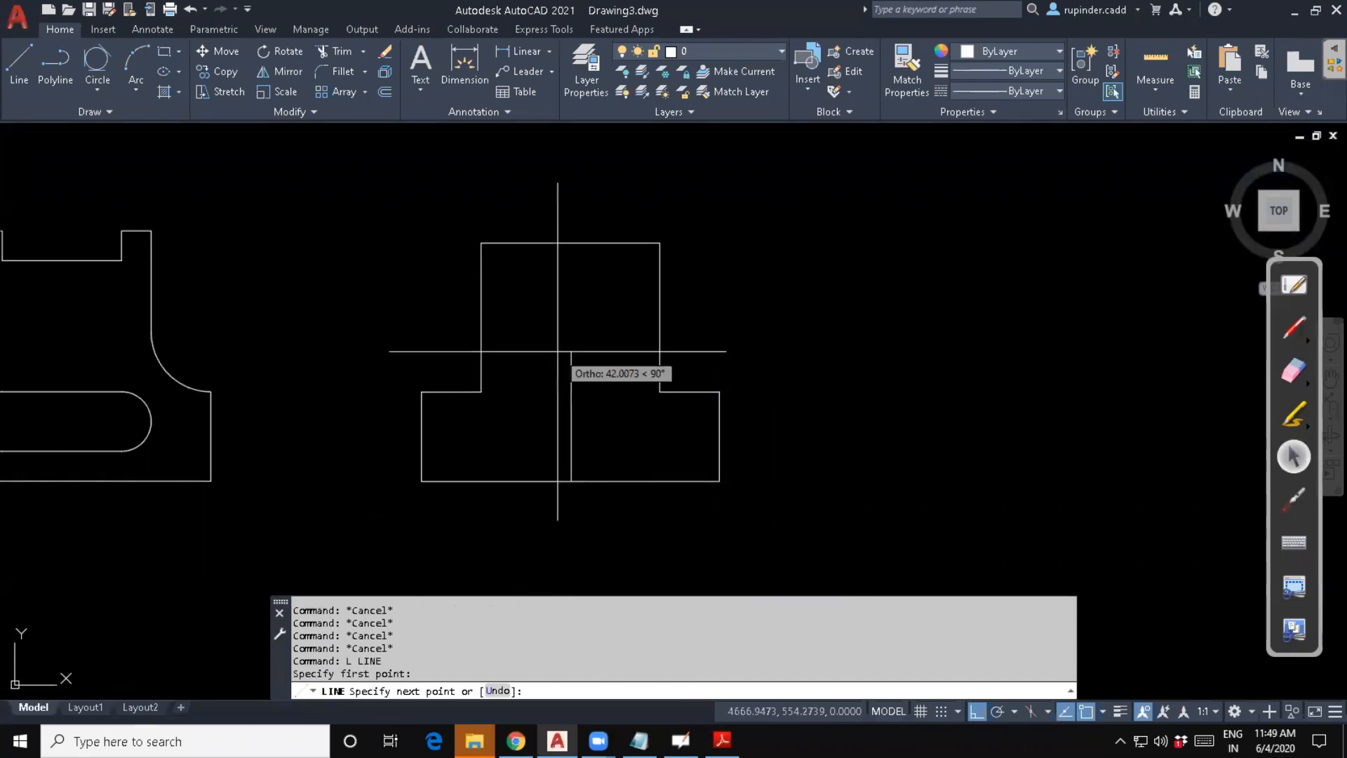
pyautogui.click(570, 241)
pyautogui.press('Escape')
pyautogui.press('Escape')
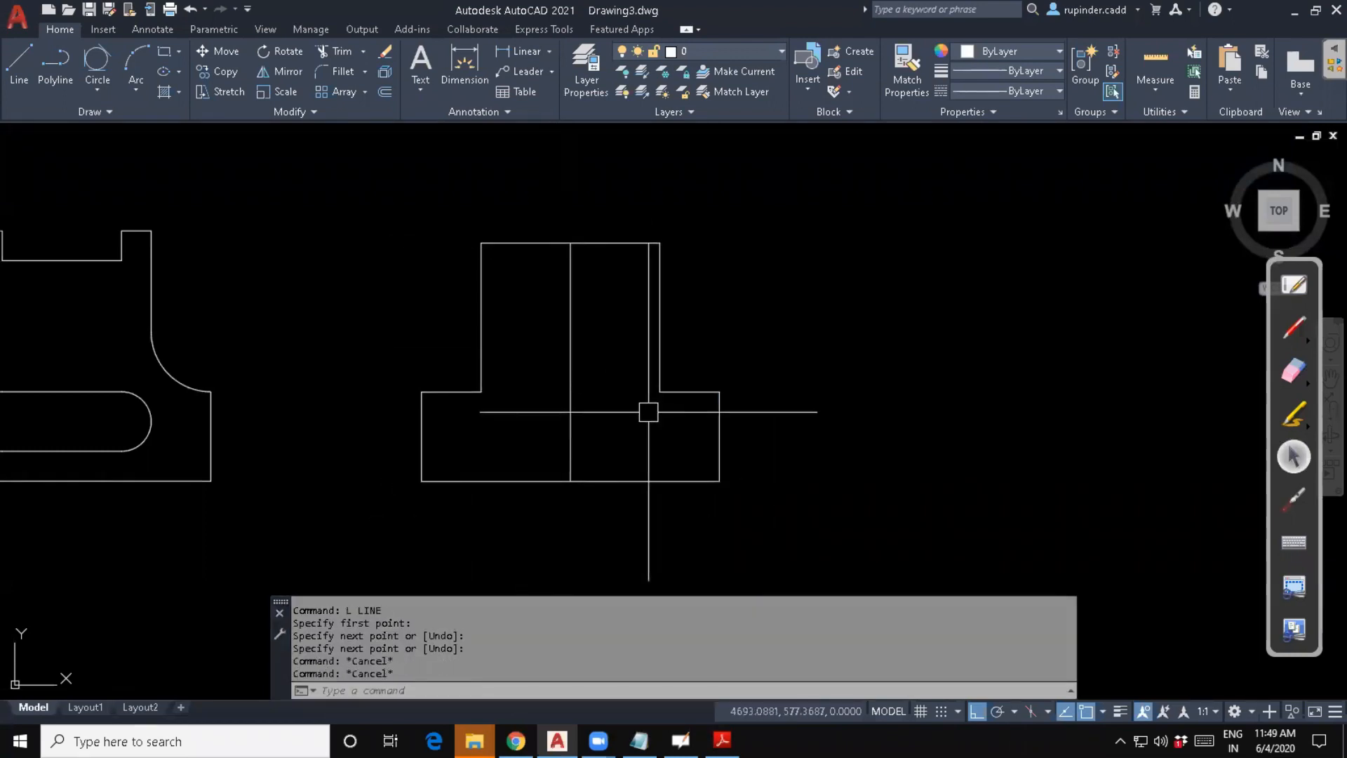
# Offset the plate's centre line by 10 to each side to locate the window's vertical edges.
pyautogui.press('Escape')
pyautogui.press('Escape')
pyautogui.write('o')
pyautogui.press('Return')
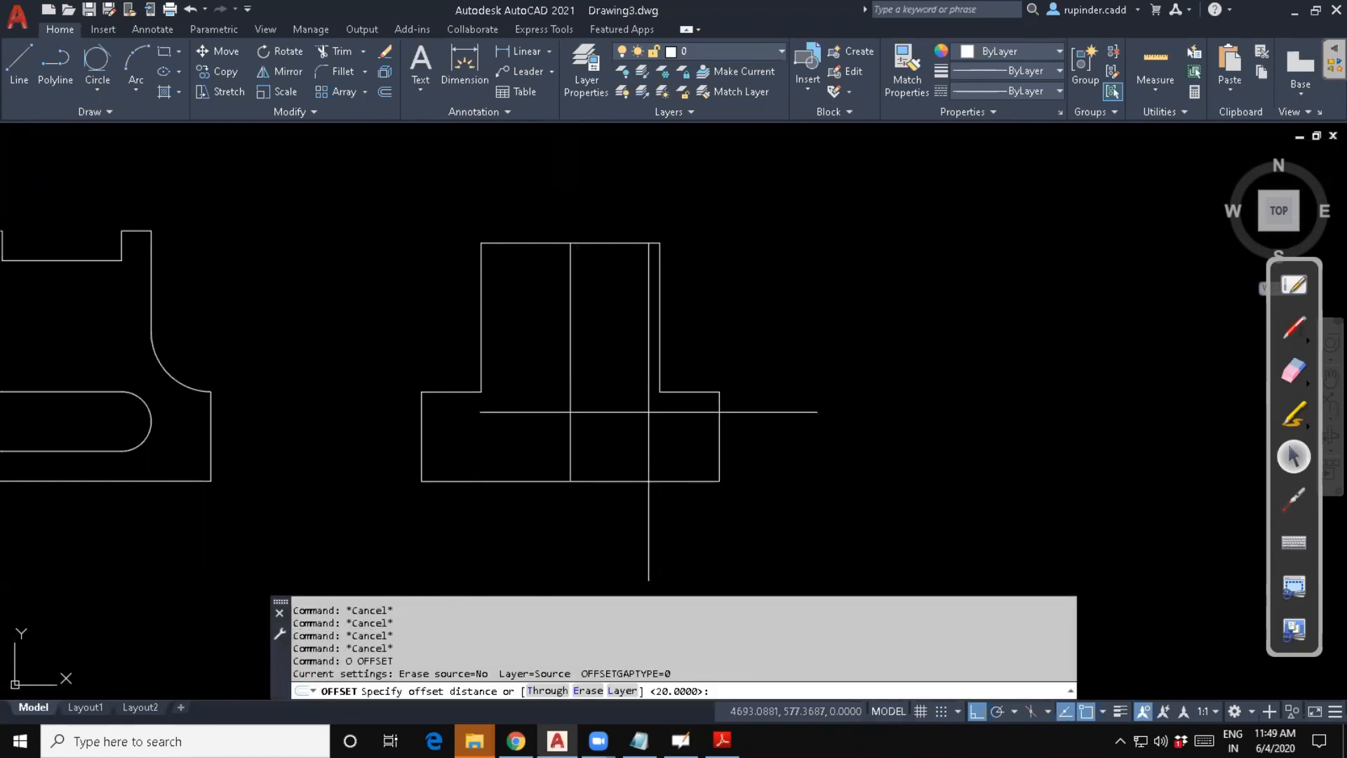
pyautogui.write('10')
pyautogui.press('Return')
pyautogui.click(570, 429)
pyautogui.click(521, 367)
pyautogui.click(569, 370)
pyautogui.click(593, 395)
pyautogui.scroll(2, 593, 396)
pyautogui.press('Return')
# Offset the plate's bottom edge upward by 40 to locate the window's lower edge.
pyautogui.press('Return')
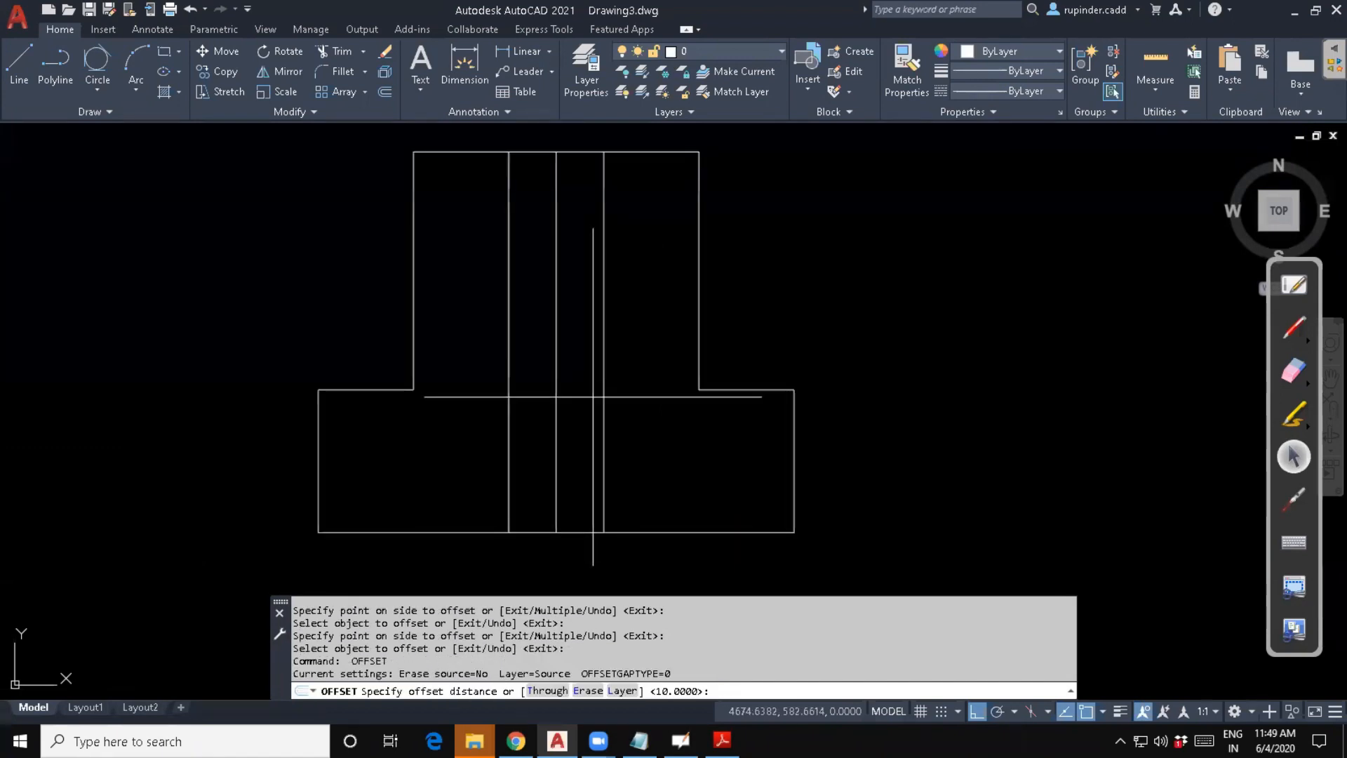
pyautogui.write('40')
pyautogui.press('Return')
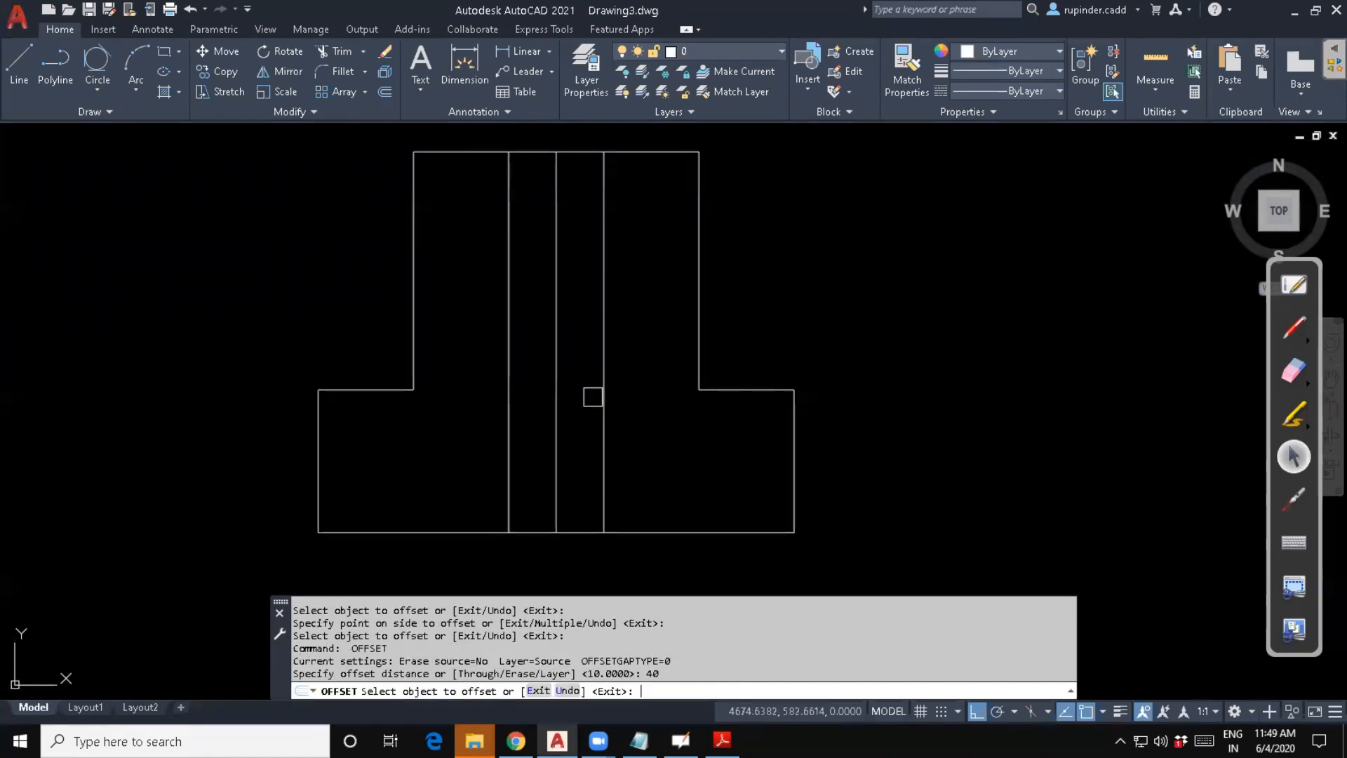
pyautogui.click(653, 531)
pyautogui.click(657, 481)
pyautogui.press('Return')
# Offset the window's lower edge line upward by 30 to locate the window's upper edge.
pyautogui.press('Return')
pyautogui.write('3')
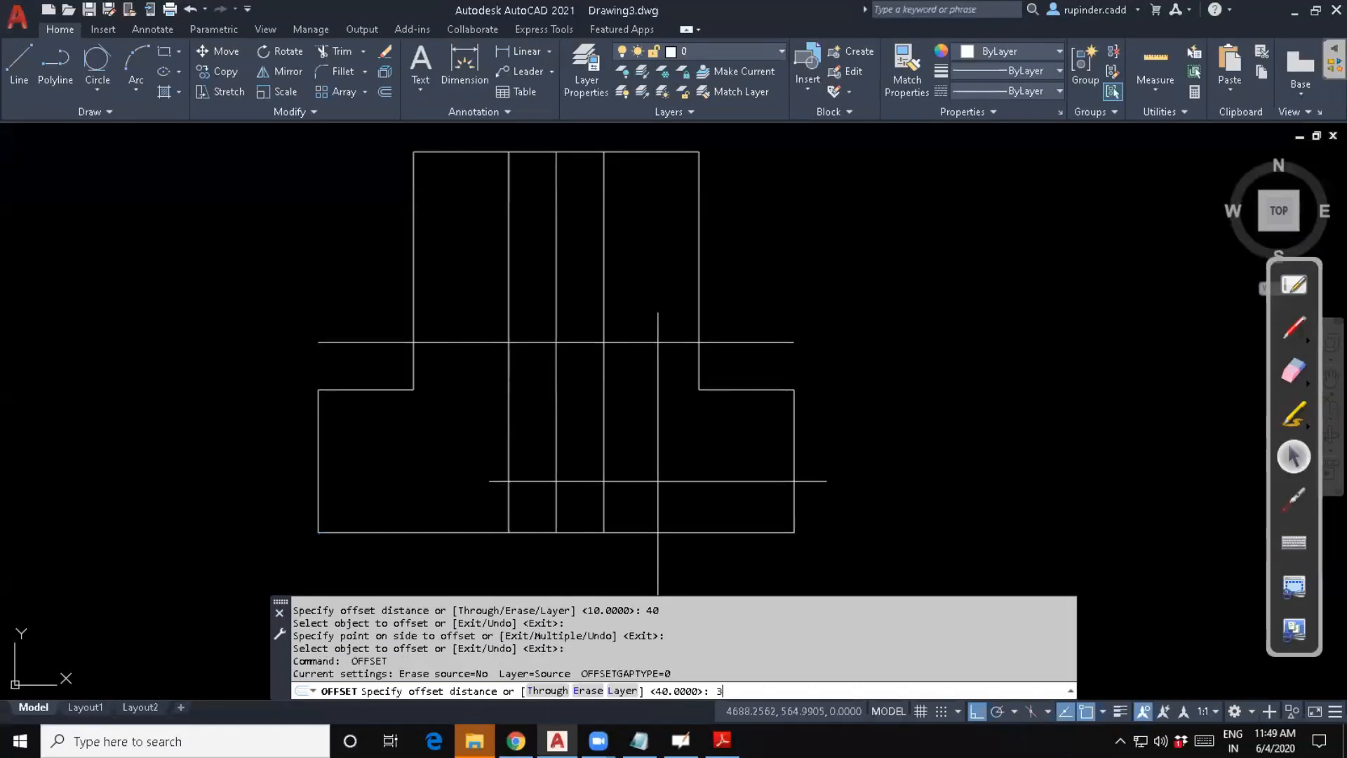
pyautogui.write('0')
pyautogui.press('Return')
pyautogui.click(646, 343)
pyautogui.click(635, 295)
pyautogui.press('Escape')
pyautogui.press('Escape')
pyautogui.press('Escape')
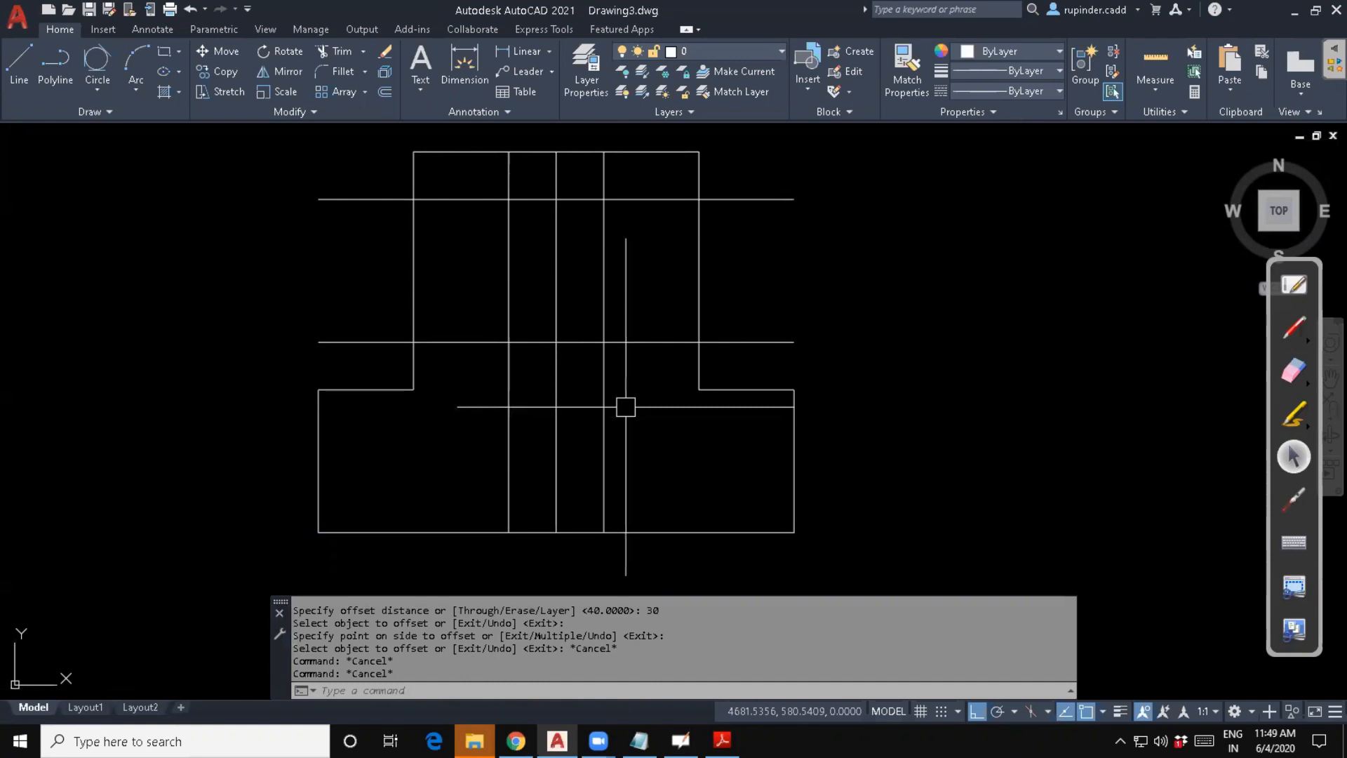
pyautogui.write('tr')
pyautogui.press('Return')
pyautogui.press('Escape')
pyautogui.press('Escape')
pyautogui.press('Escape')
pyautogui.press('Escape')
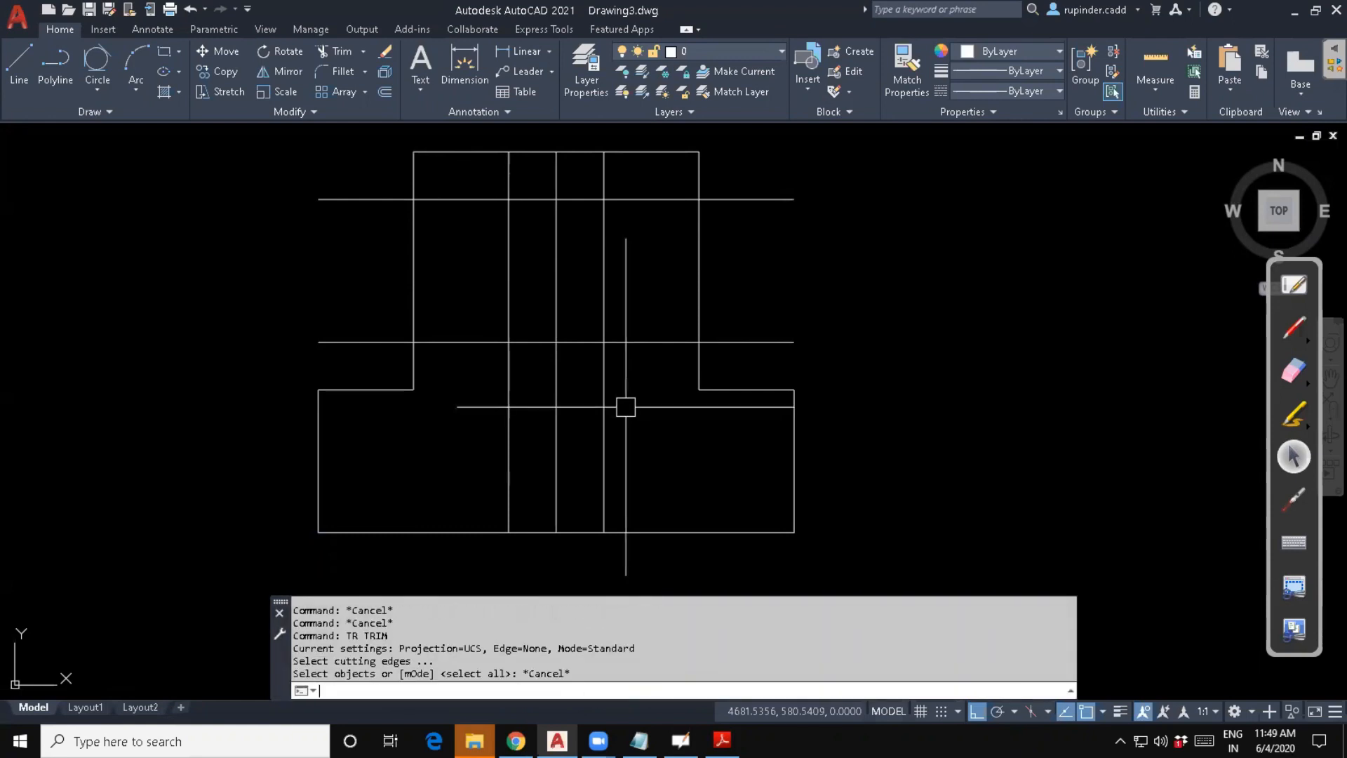
pyautogui.write('tr')
pyautogui.press('Return')
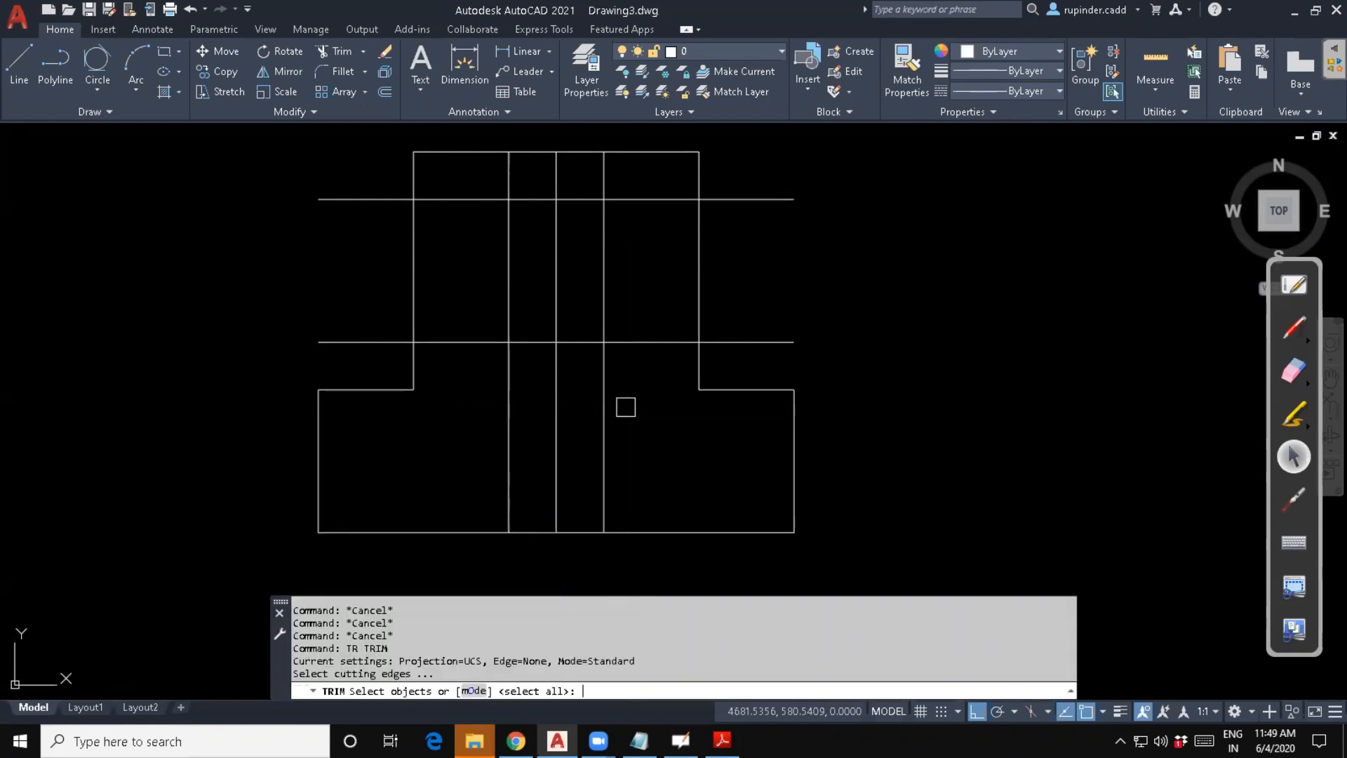
pyautogui.click(480, 206)
pyautogui.click(358, 197)
pyautogui.click(358, 197)
pyautogui.press('Escape')
pyautogui.press('Escape')
pyautogui.press('Escape')
pyautogui.write('u')
pyautogui.press('Return')
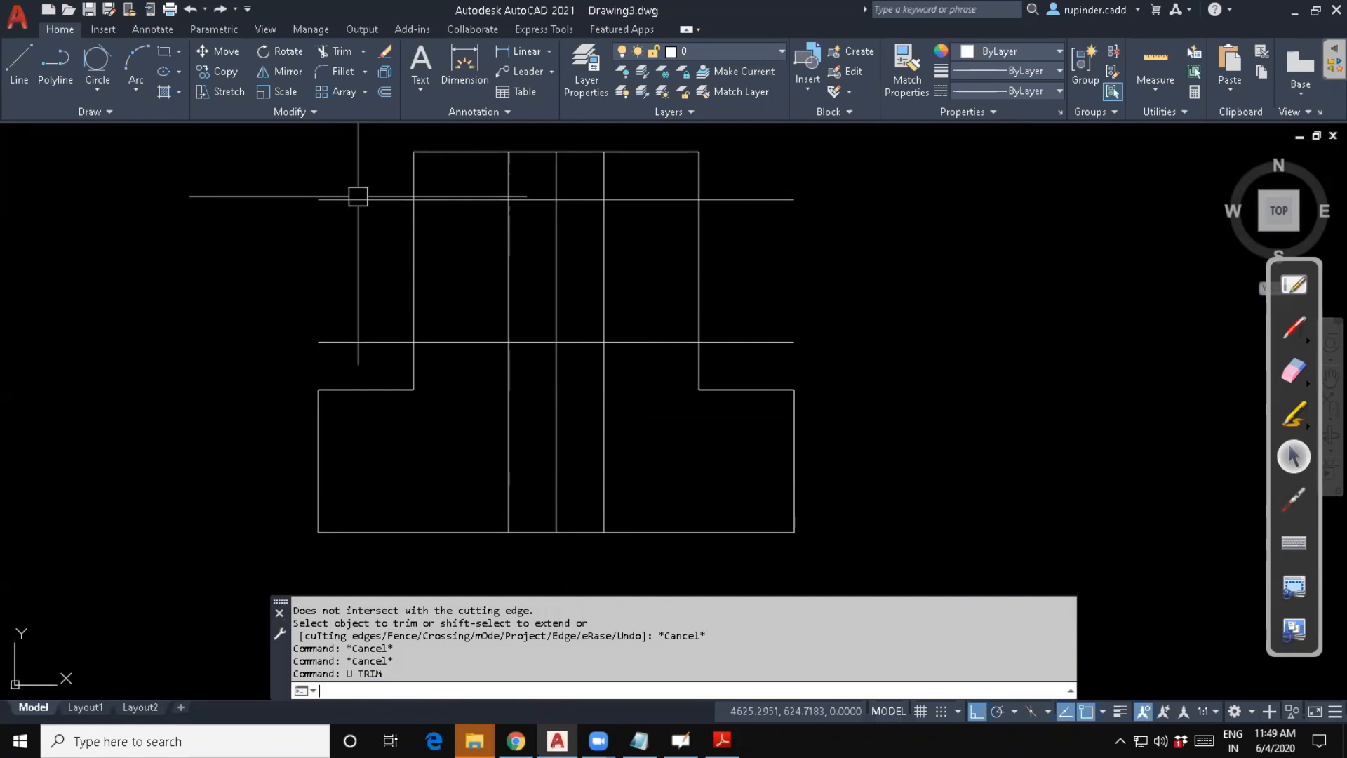
pyautogui.press('Escape')
pyautogui.press('Escape')
pyautogui.press('Escape')
pyautogui.press('Escape')
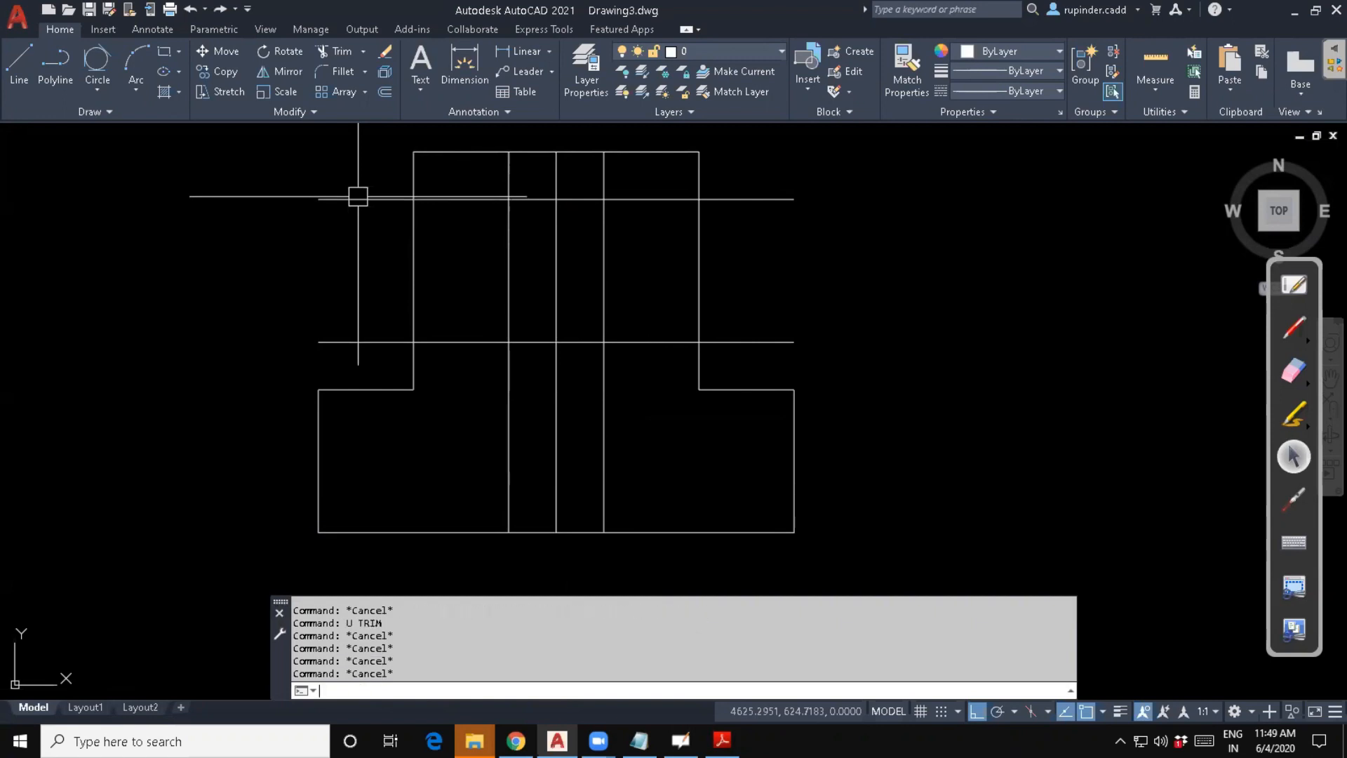
# Trim both horizontal offset lines outside the window, using its two vertical edge lines as cutting edges.
pyautogui.write('tr')
pyautogui.press('Return')
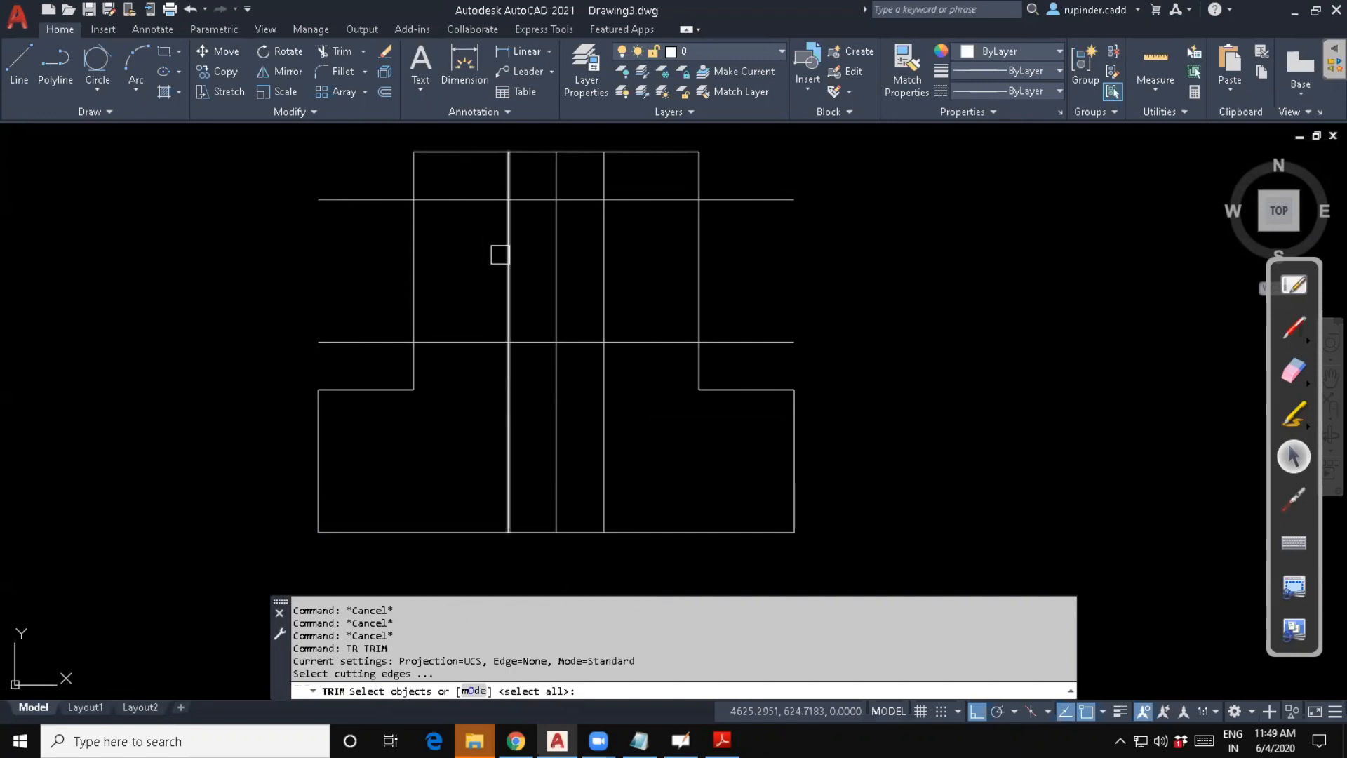
pyautogui.click(509, 254)
pyautogui.click(603, 267)
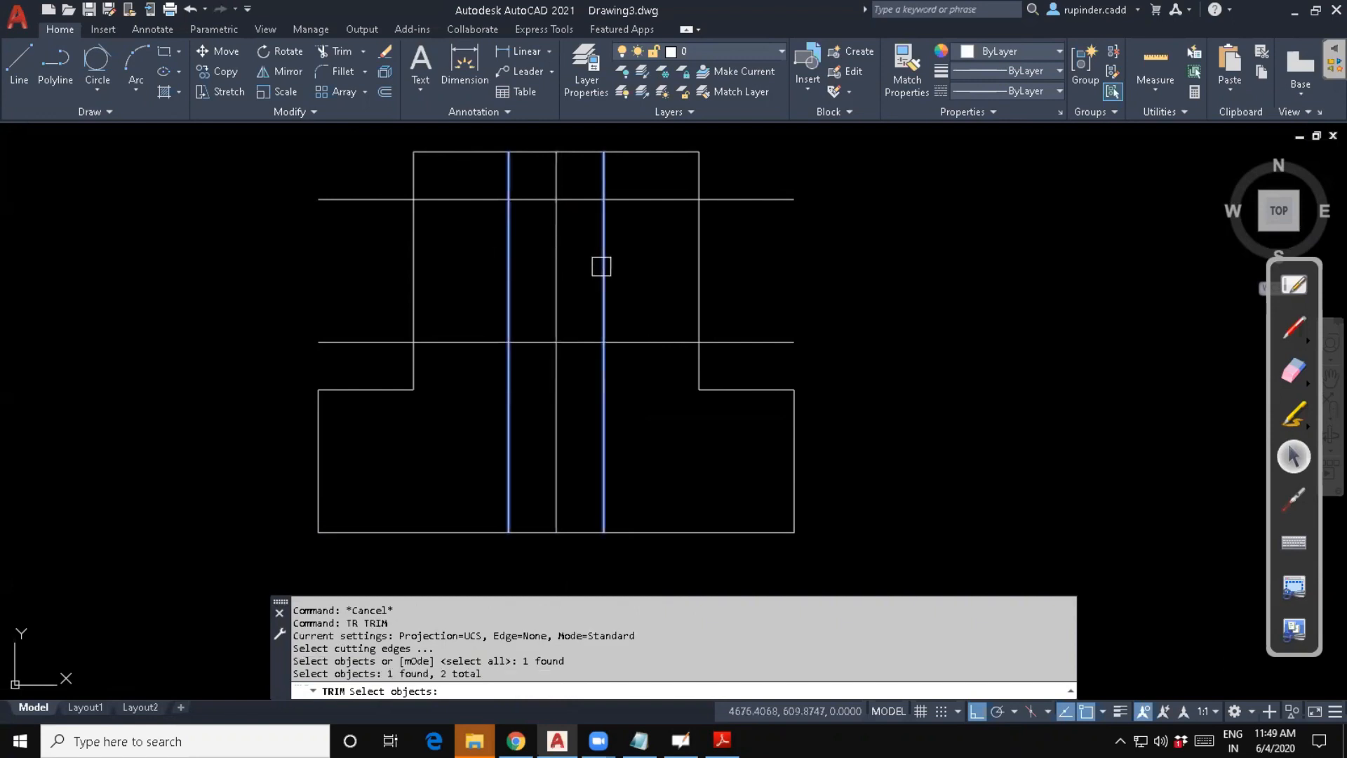
pyautogui.press('Return')
pyautogui.click(601, 266)
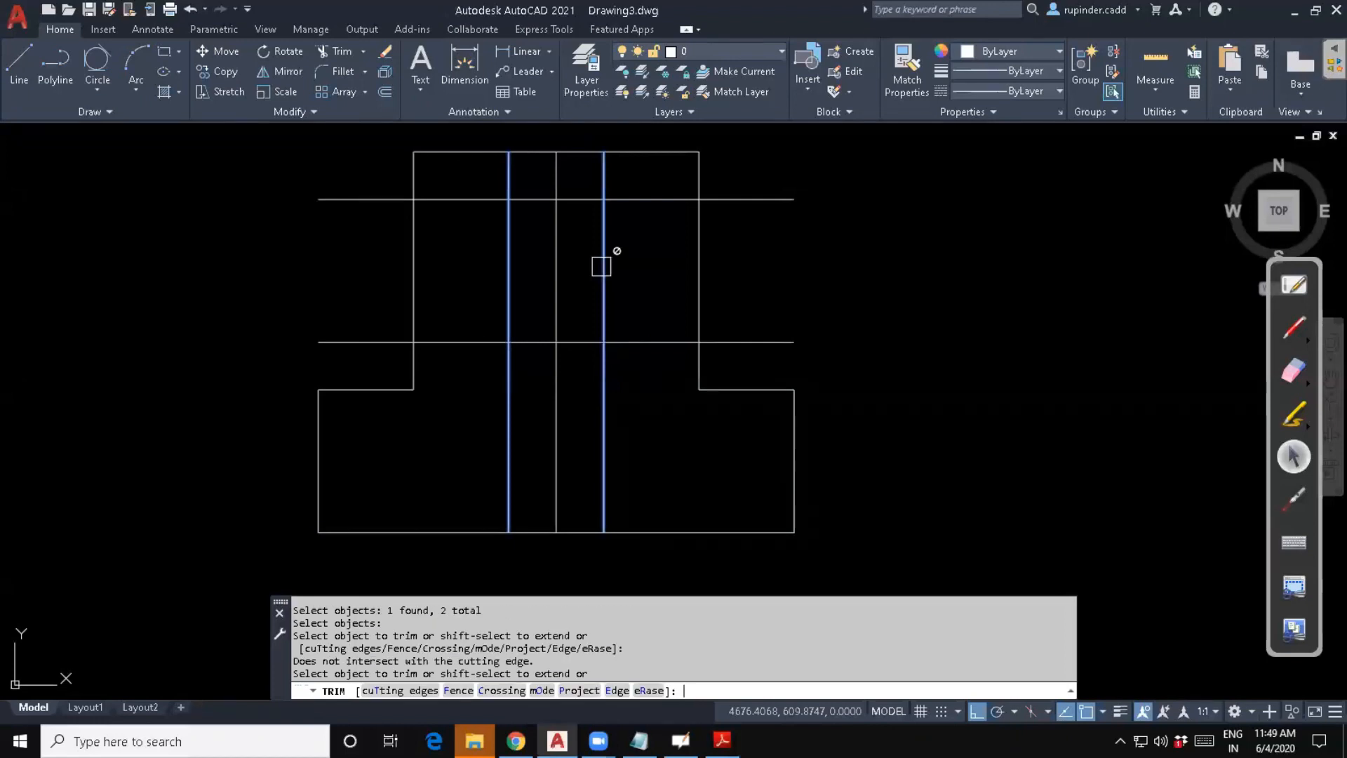
pyautogui.click(727, 348)
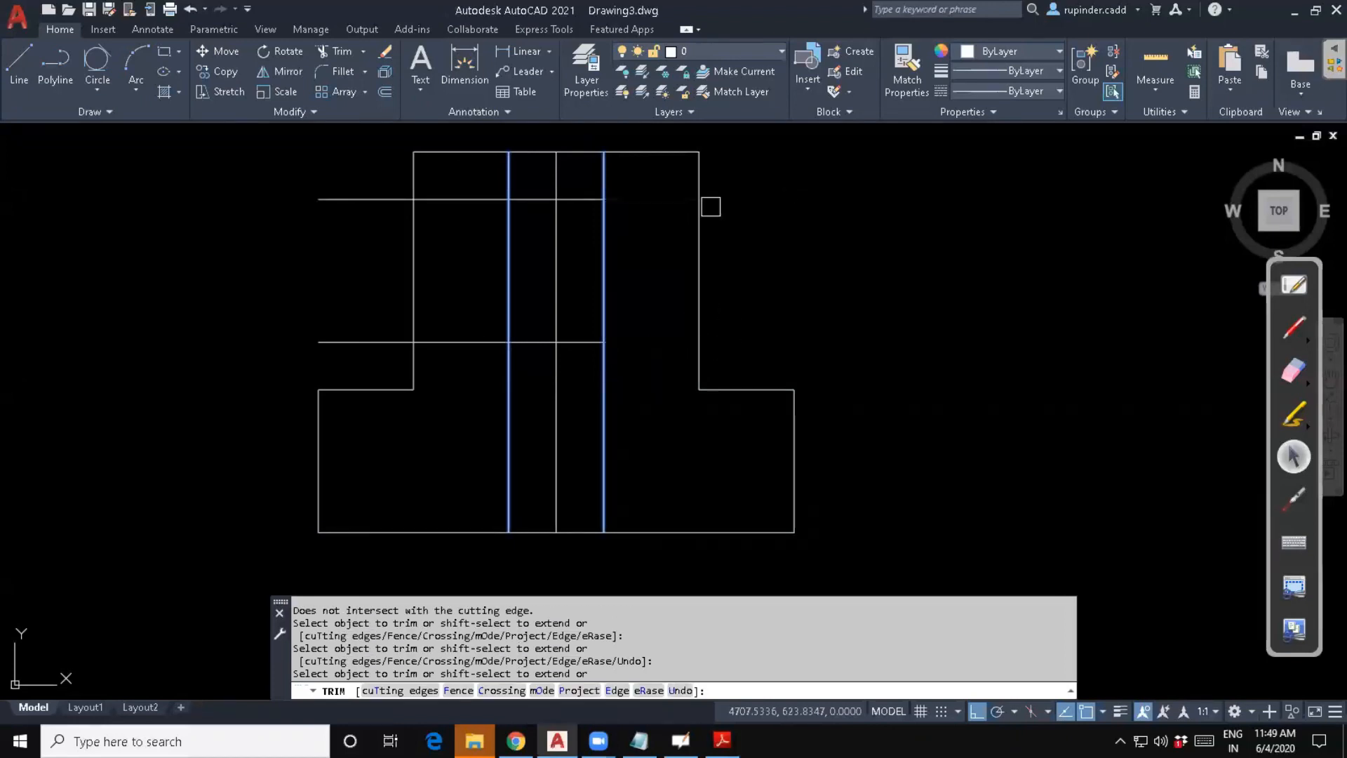
pyautogui.click(470, 201)
pyautogui.click(548, 339)
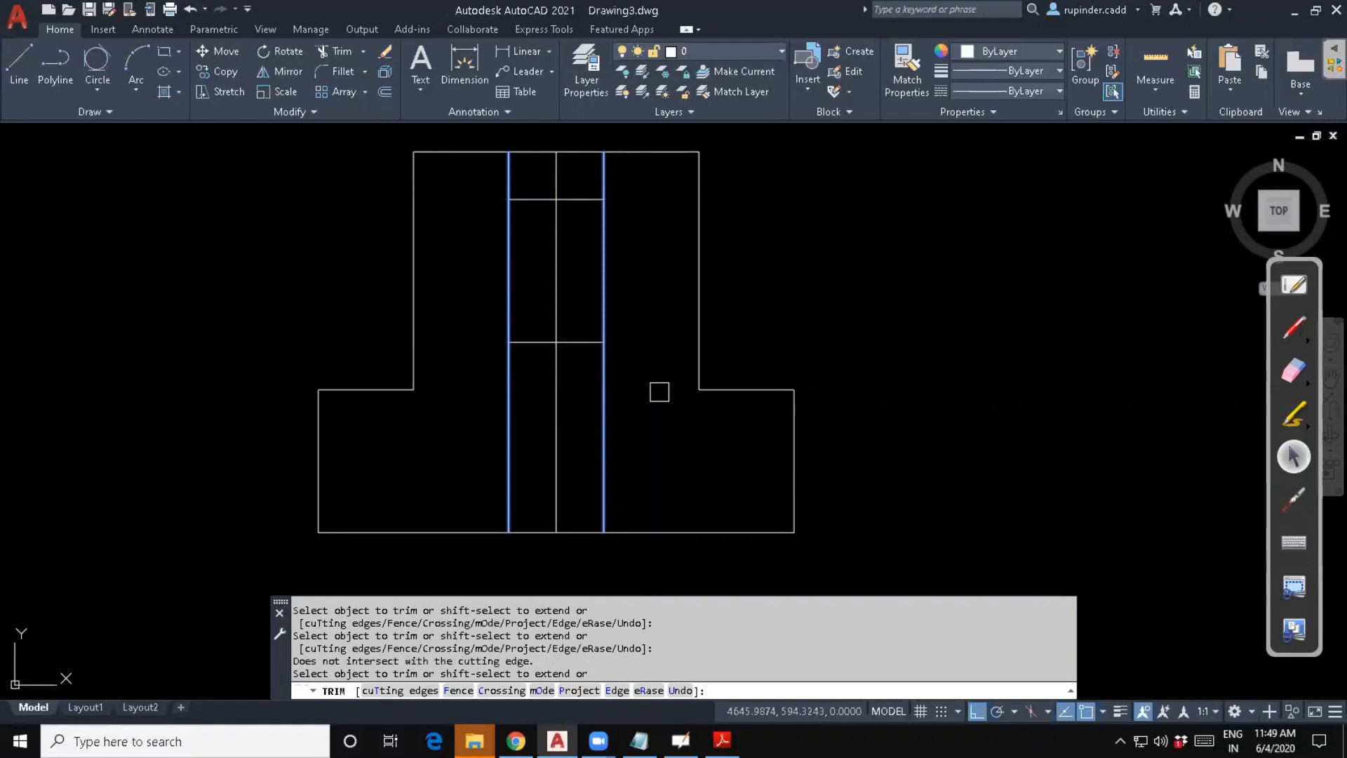
pyautogui.press('Escape')
pyautogui.press('Escape')
pyautogui.press('Escape')
# Trim the window's vertical edge lines above and below its horizontal edges to leave a closed rectangle.
pyautogui.write('tr')
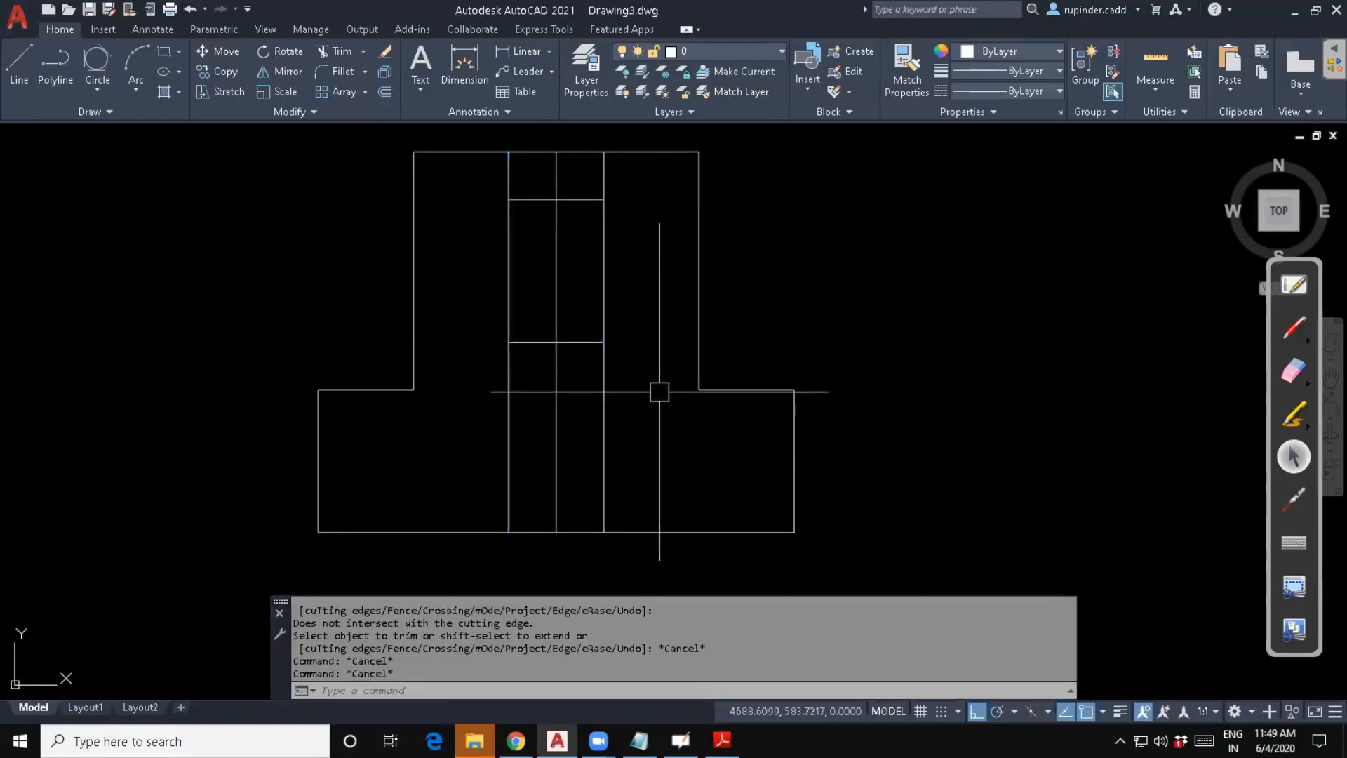
pyautogui.press('Return')
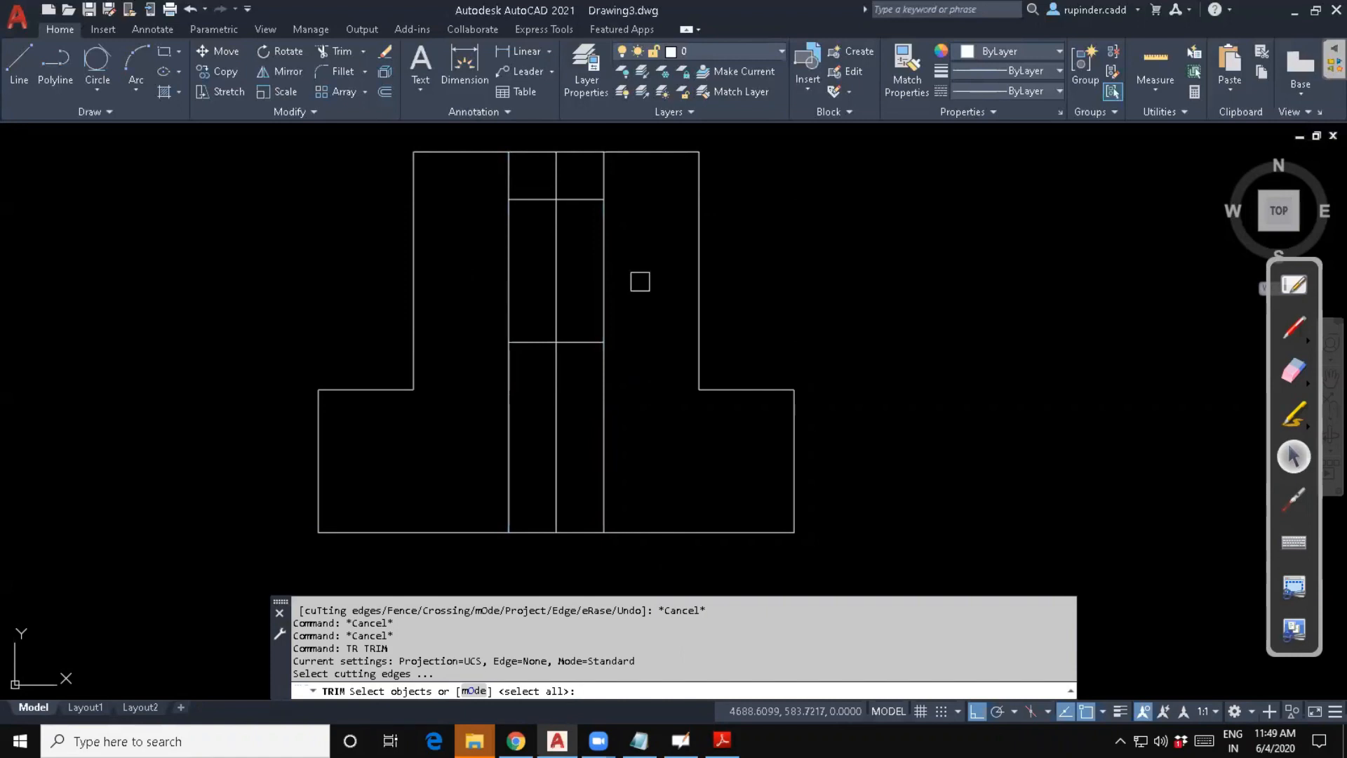
pyautogui.click(582, 203)
pyautogui.click(573, 341)
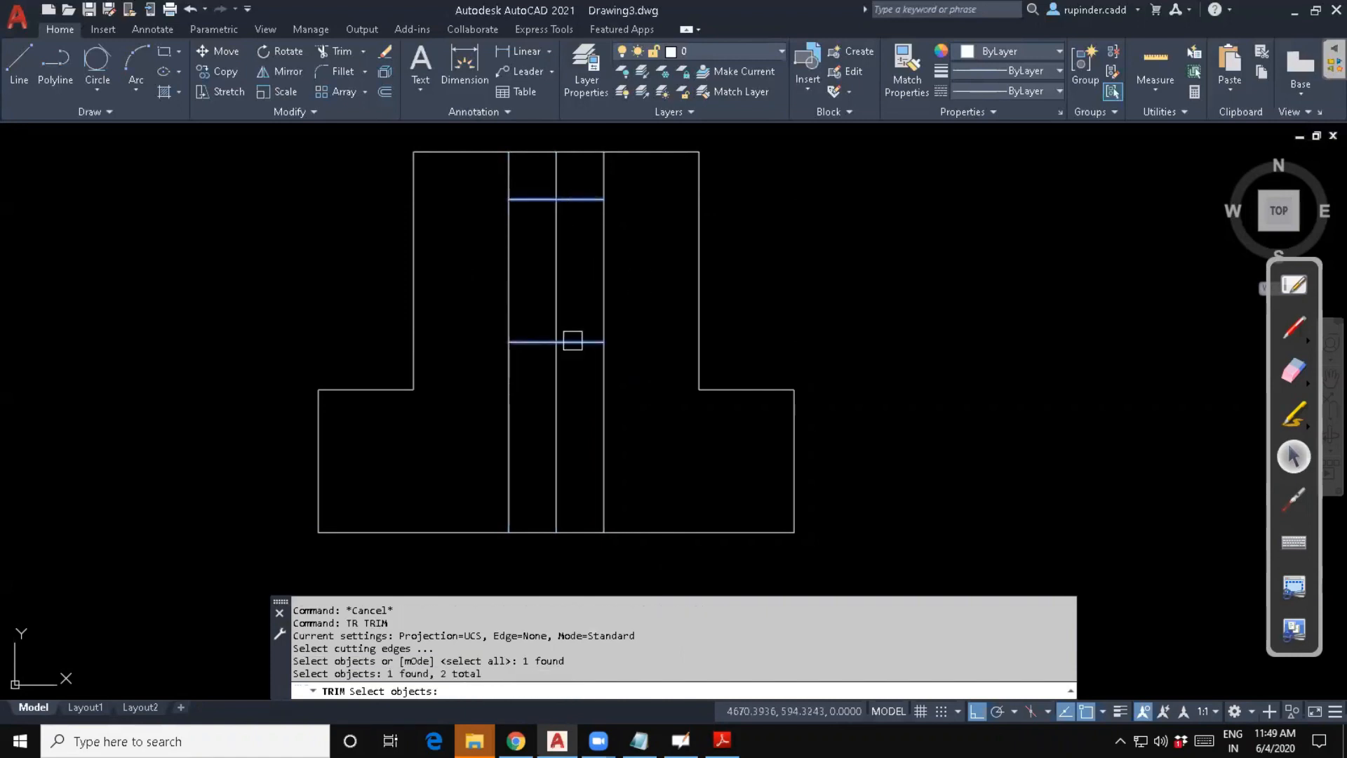
pyautogui.press('Return')
pyautogui.click(573, 341)
pyautogui.click(603, 400)
pyautogui.click(513, 383)
pyautogui.click(509, 184)
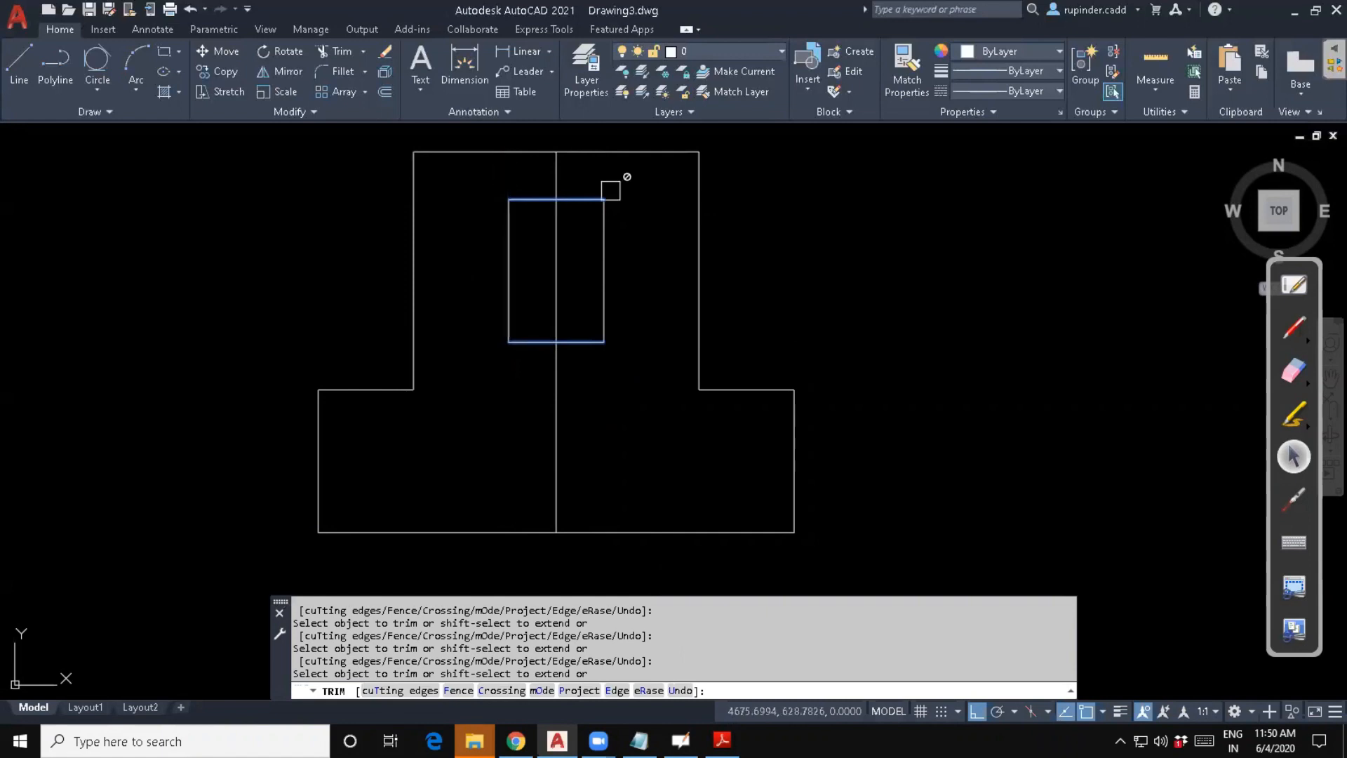
pyautogui.press('Escape')
pyautogui.press('Escape')
# Offset the plate's bottom edge upward by 15 to locate the slot's horizontal centre line.
pyautogui.moveTo(637, 472)
pyautogui.mouseDown(button='middle')
pyautogui.moveTo(608, 393)
pyautogui.moveTo(614, 421)
pyautogui.mouseUp(button='middle')
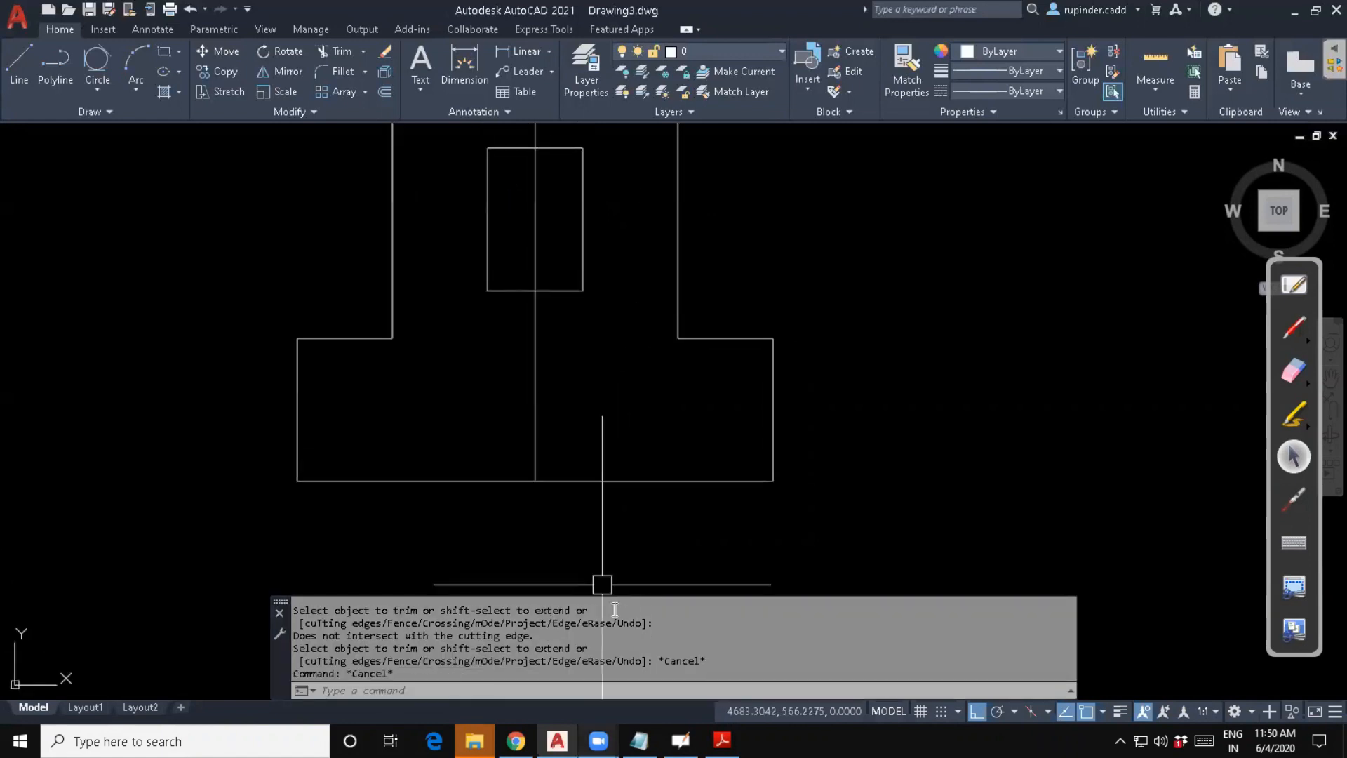
pyautogui.press('Escape')
pyautogui.press('Escape')
pyautogui.press('Escape')
pyautogui.write('o')
pyautogui.press('Return')
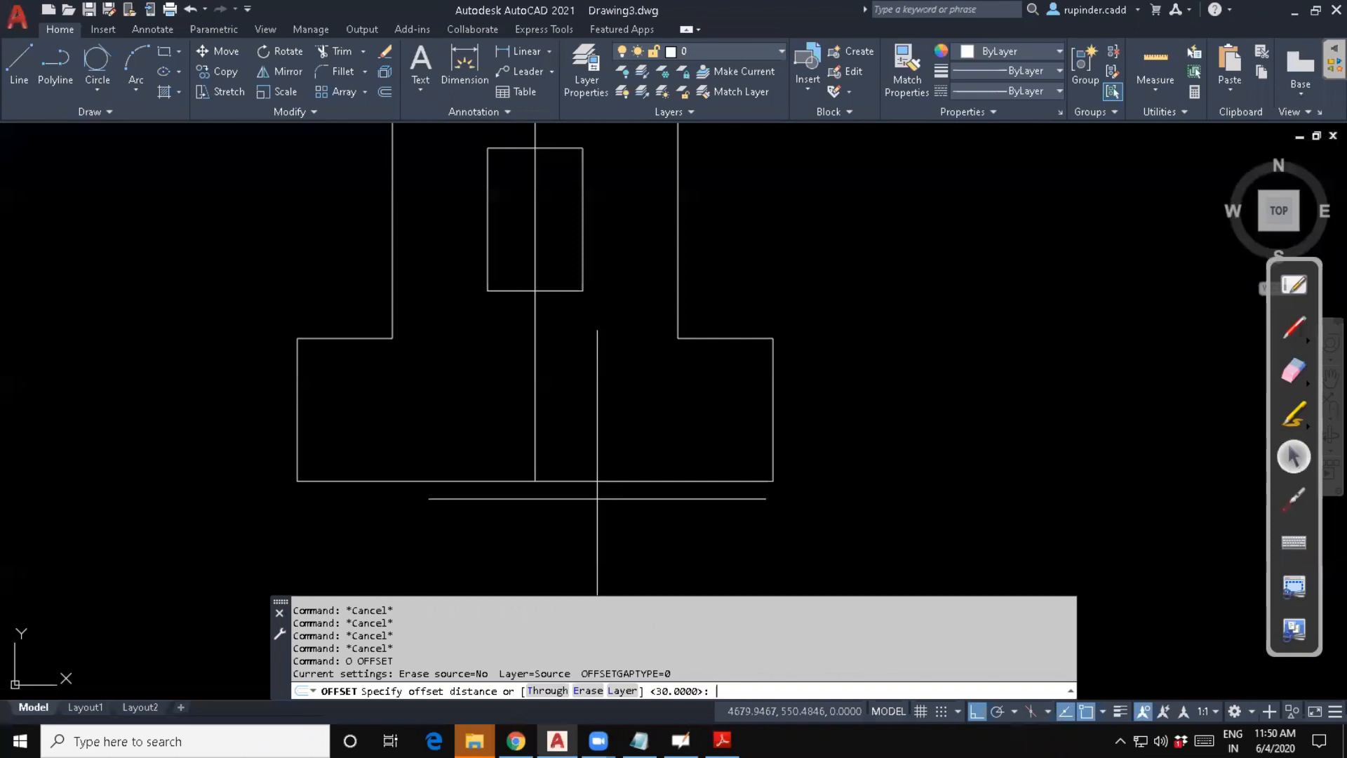
pyautogui.press('Return')
pyautogui.click(611, 482)
pyautogui.click(617, 441)
pyautogui.press('Return')
pyautogui.press('Escape')
pyautogui.press('Escape')
pyautogui.press('Escape')
# Offset the plate's vertical centre line by 20 to each side to locate the slot's end centres.
pyautogui.write('o')
pyautogui.press('Return')
pyautogui.write('2')
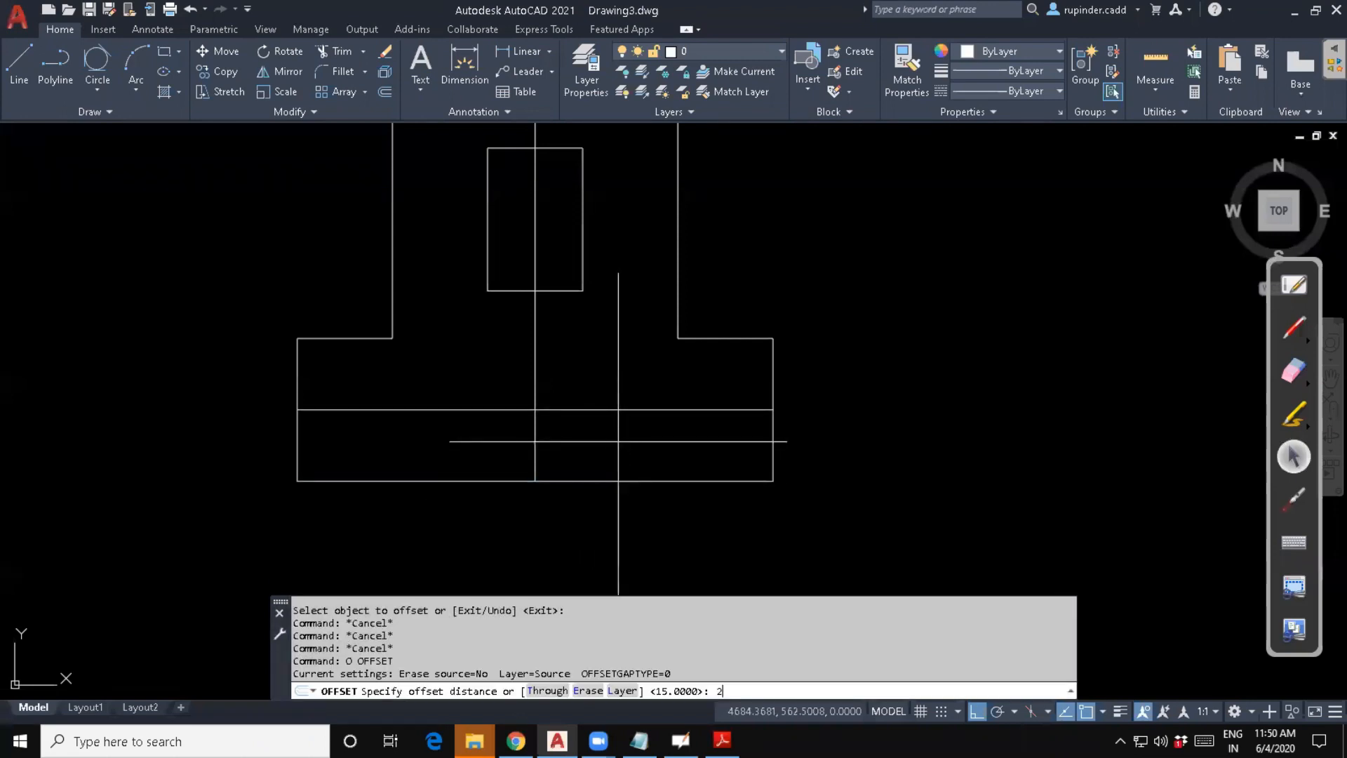
pyautogui.write('0')
pyautogui.press('Return')
pyautogui.click(535, 382)
pyautogui.click(526, 381)
pyautogui.click(535, 382)
pyautogui.click(580, 382)
pyautogui.press('Escape')
pyautogui.press('Escape')
pyautogui.press('Escape')
# Draw a circle of radius 5 at each of the two slot end centres on the horizontal centre line.
pyautogui.write('c')
pyautogui.press('Return')
pyautogui.click(440, 409)
pyautogui.write('5')
pyautogui.press('Return')
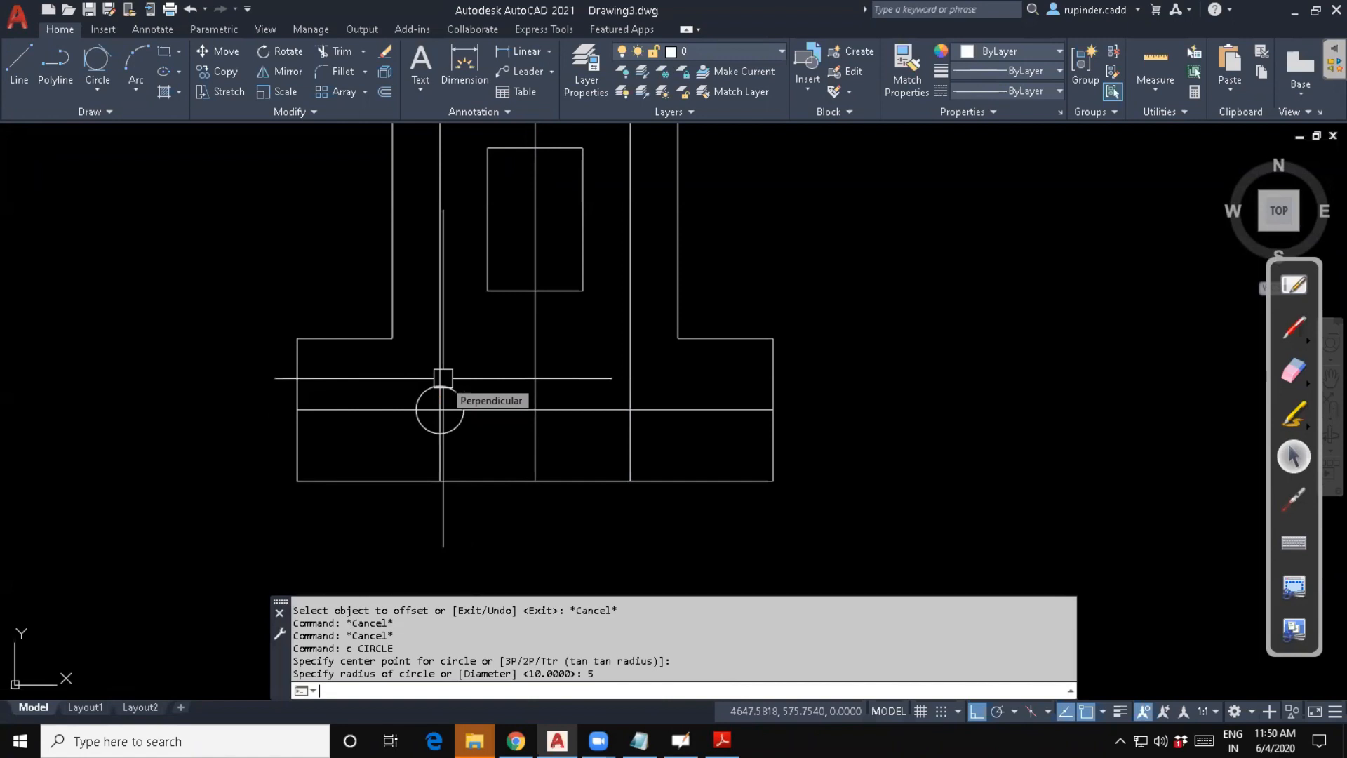
pyautogui.press('Escape')
pyautogui.press('Return')
pyautogui.click(630, 409)
pyautogui.press('Return')
pyautogui.press('Escape')
# Delete the three vertical construction lines and the slot's horizontal centre line.
pyautogui.click(639, 439)
pyautogui.click(406, 442)
pyautogui.click(548, 444)
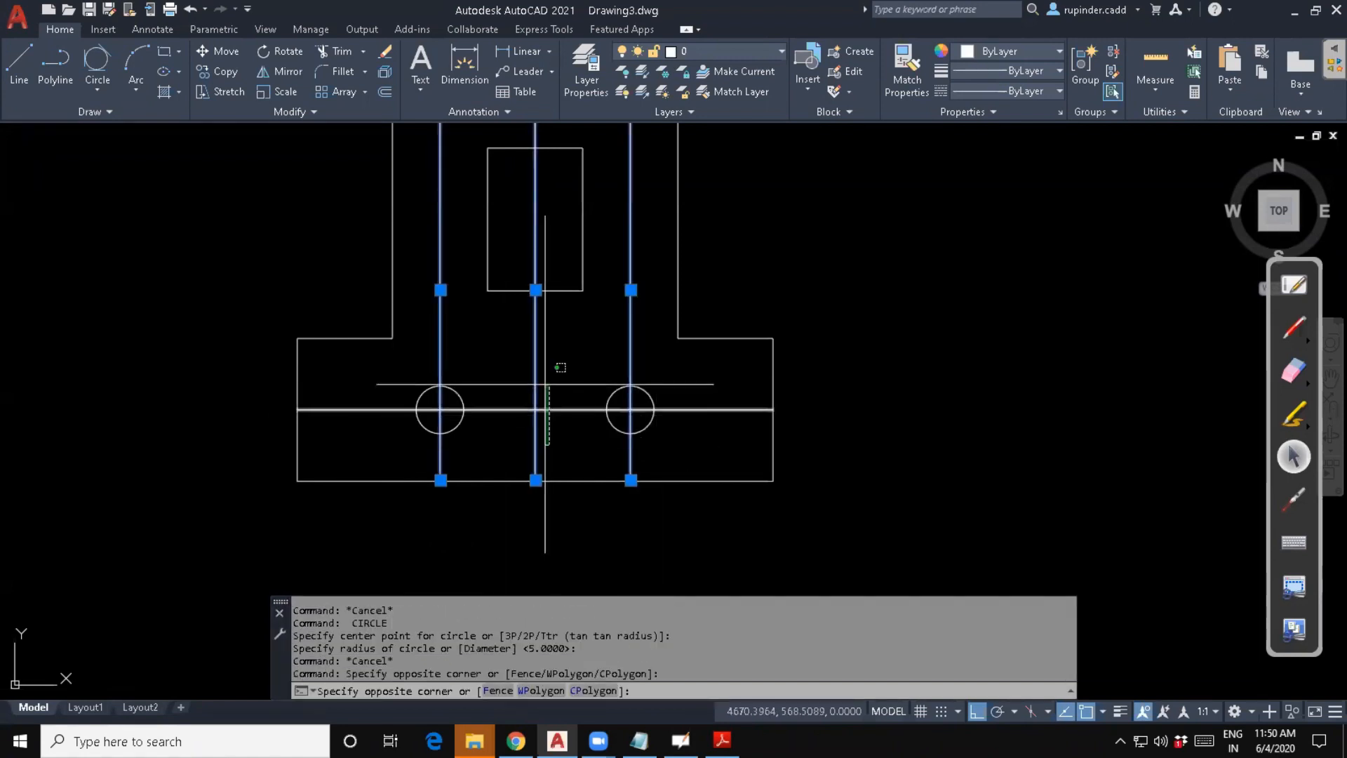
pyautogui.click(538, 382)
pyautogui.press('Delete')
pyautogui.press('Escape')
pyautogui.press('Escape')
pyautogui.press('Escape')
# Draw two horizontal lines joining the slot circles at their top and bottom quadrants.
pyautogui.write('l')
pyautogui.press('Return')
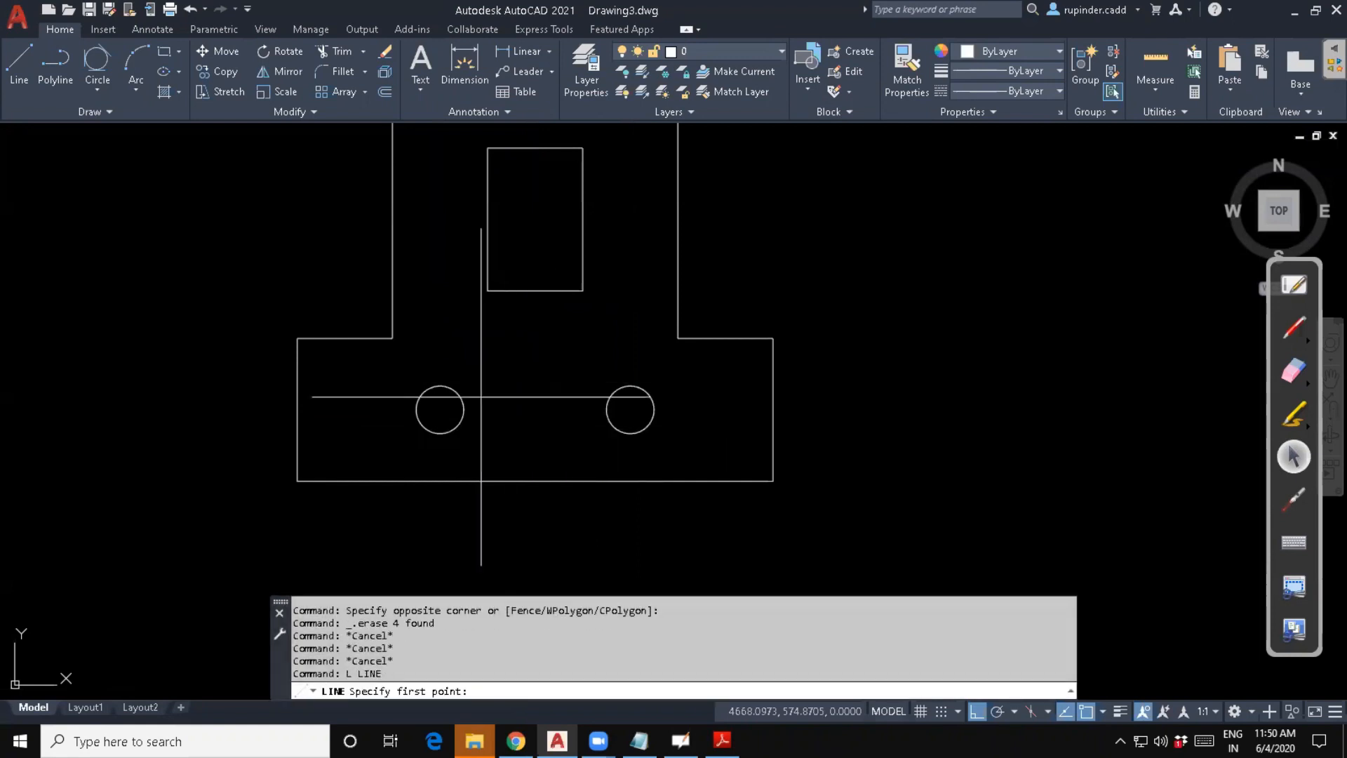
pyautogui.click(440, 385)
pyautogui.click(630, 386)
pyautogui.press('Escape')
pyautogui.press('Return')
pyautogui.click(630, 433)
pyautogui.click(440, 434)
pyautogui.press('Escape')
pyautogui.press('Escape')
pyautogui.press('Escape')
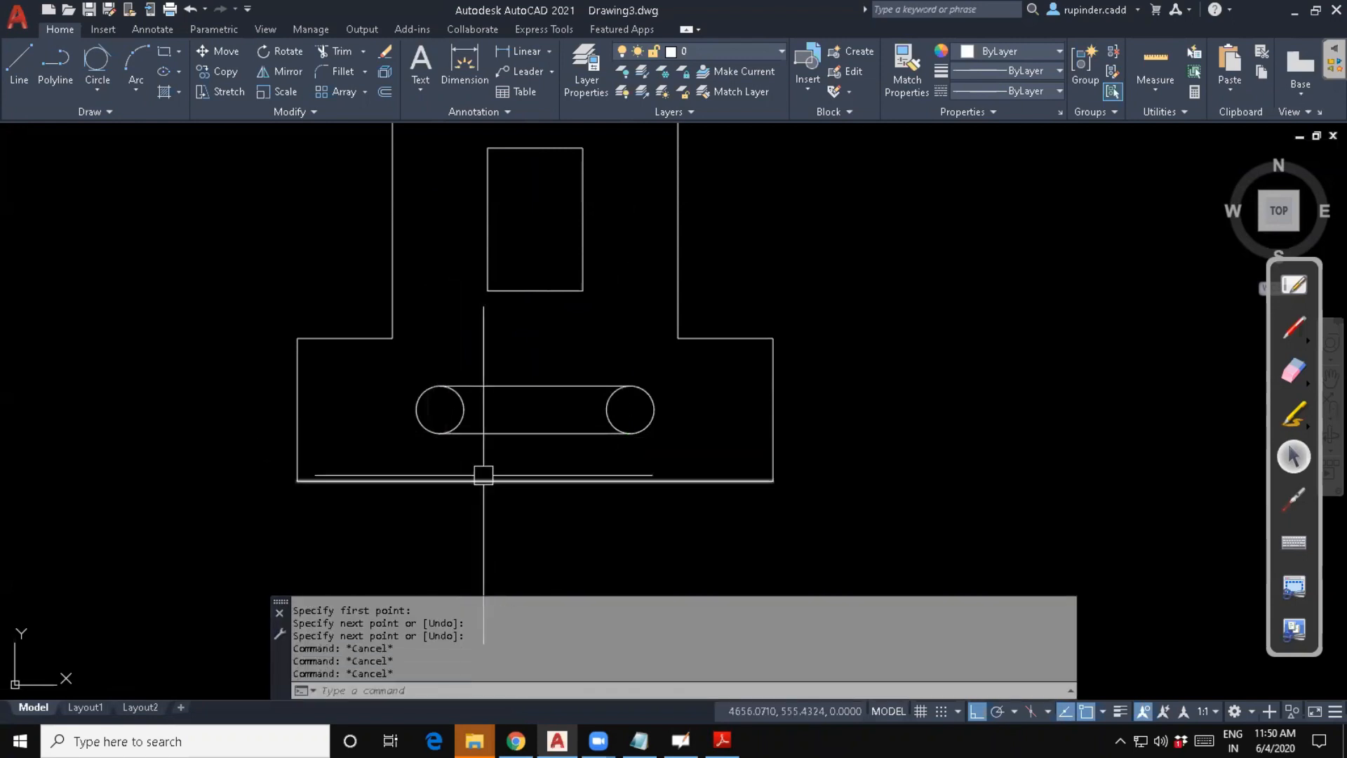
# Trim the inner halves of both circles to form the rounded slot.
pyautogui.write('tr')
pyautogui.press('Return')
pyautogui.press('Return')
pyautogui.click(464, 410)
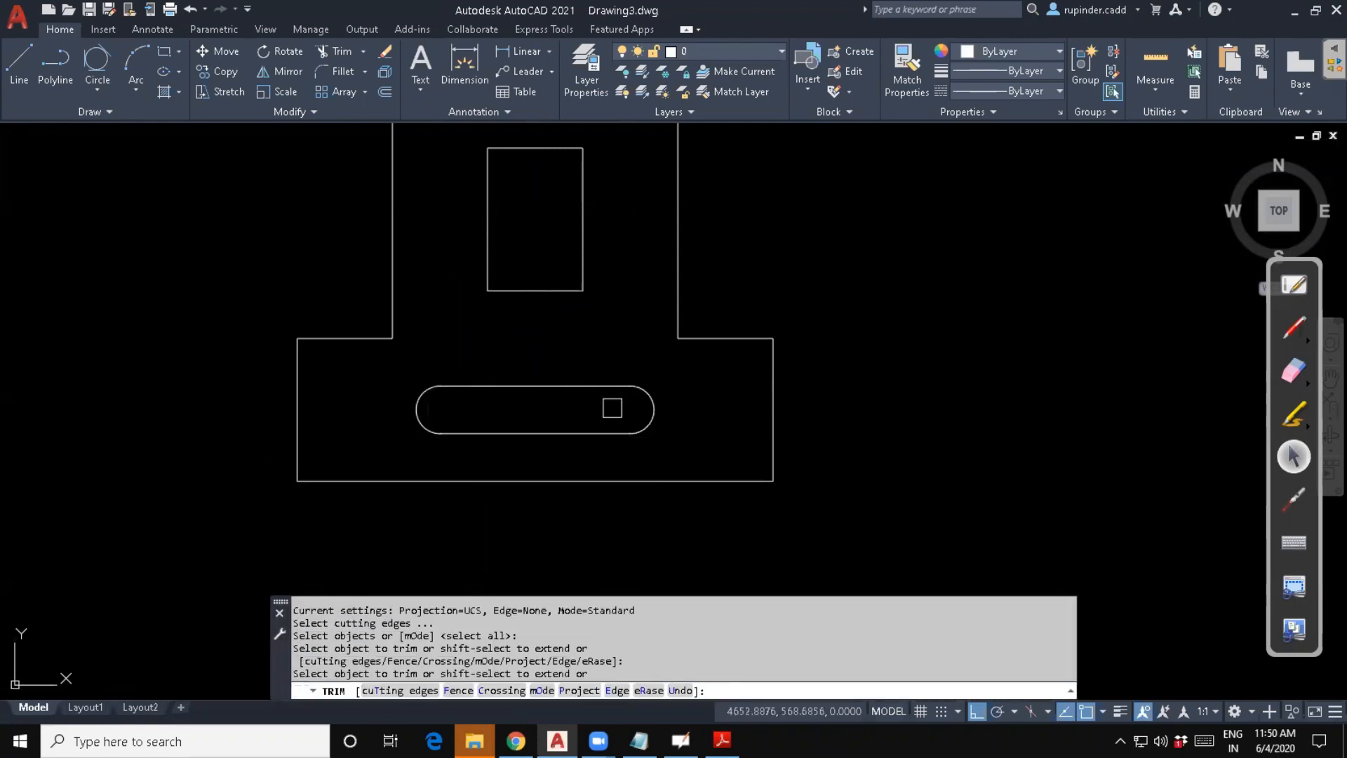
pyautogui.click(612, 407)
pyautogui.press('Escape')
pyautogui.press('Escape')
# Check the plate's fillets and rounds in the Assignment Day 1 PDF and return to AutoCAD.
pyautogui.click(723, 741)
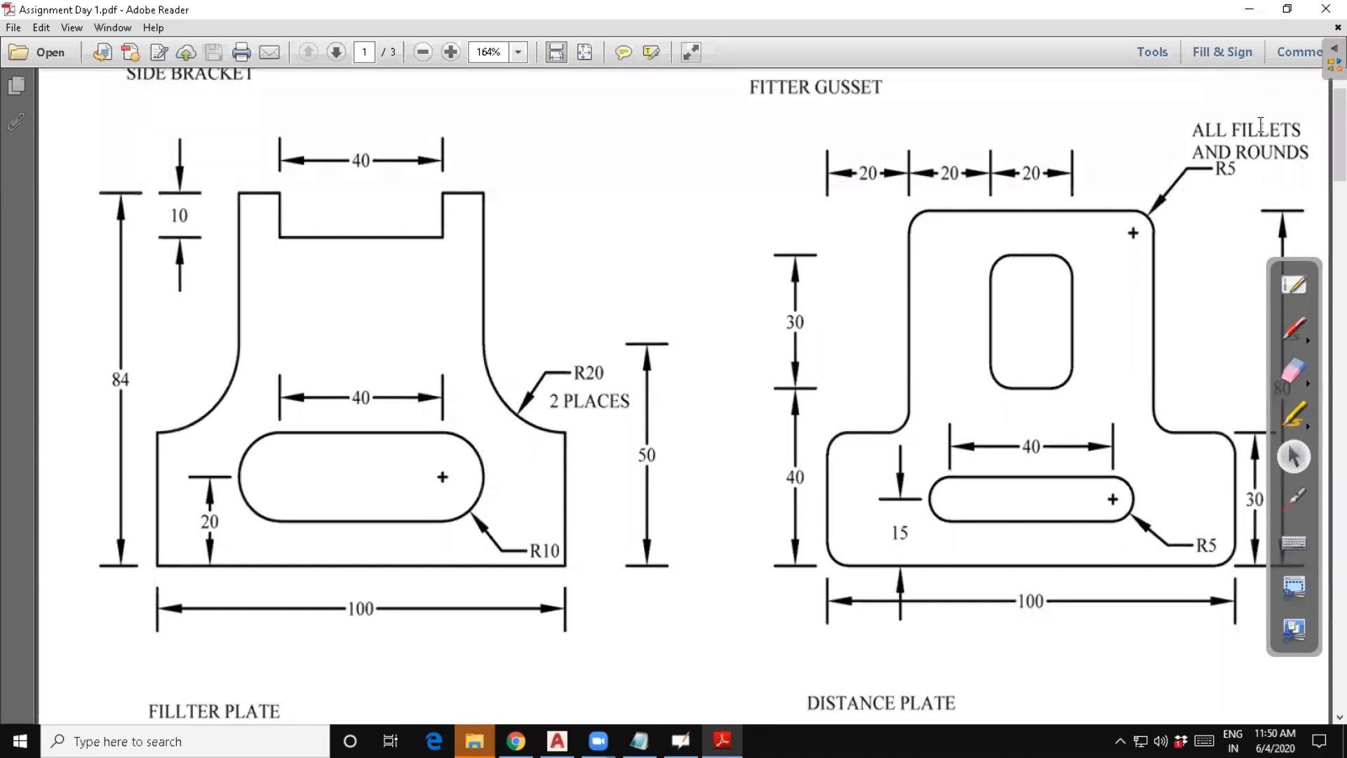
pyautogui.click(1247, 10)
pyautogui.press('Escape')
pyautogui.press('Escape')
pyautogui.press('Escape')
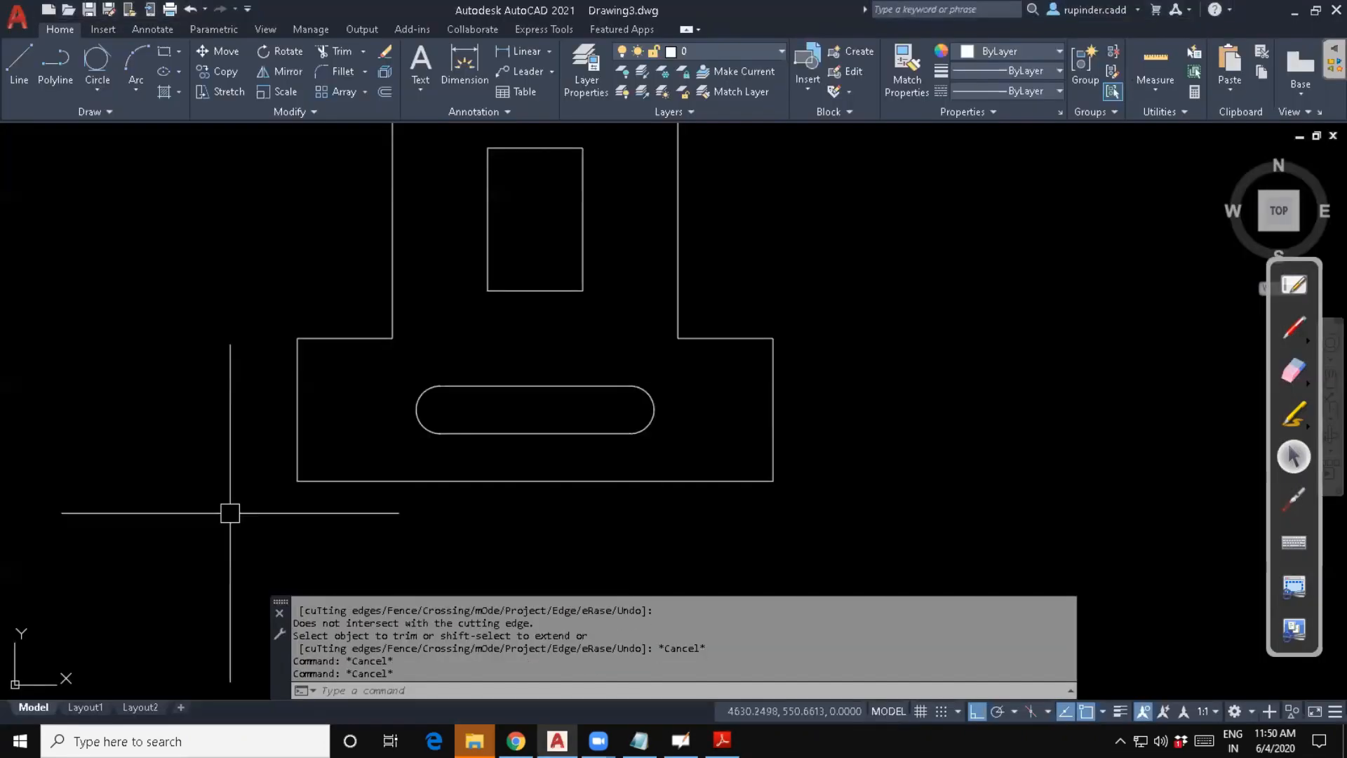
pyautogui.write('c')
pyautogui.press('Return')
pyautogui.write('t')
pyautogui.press('Return')
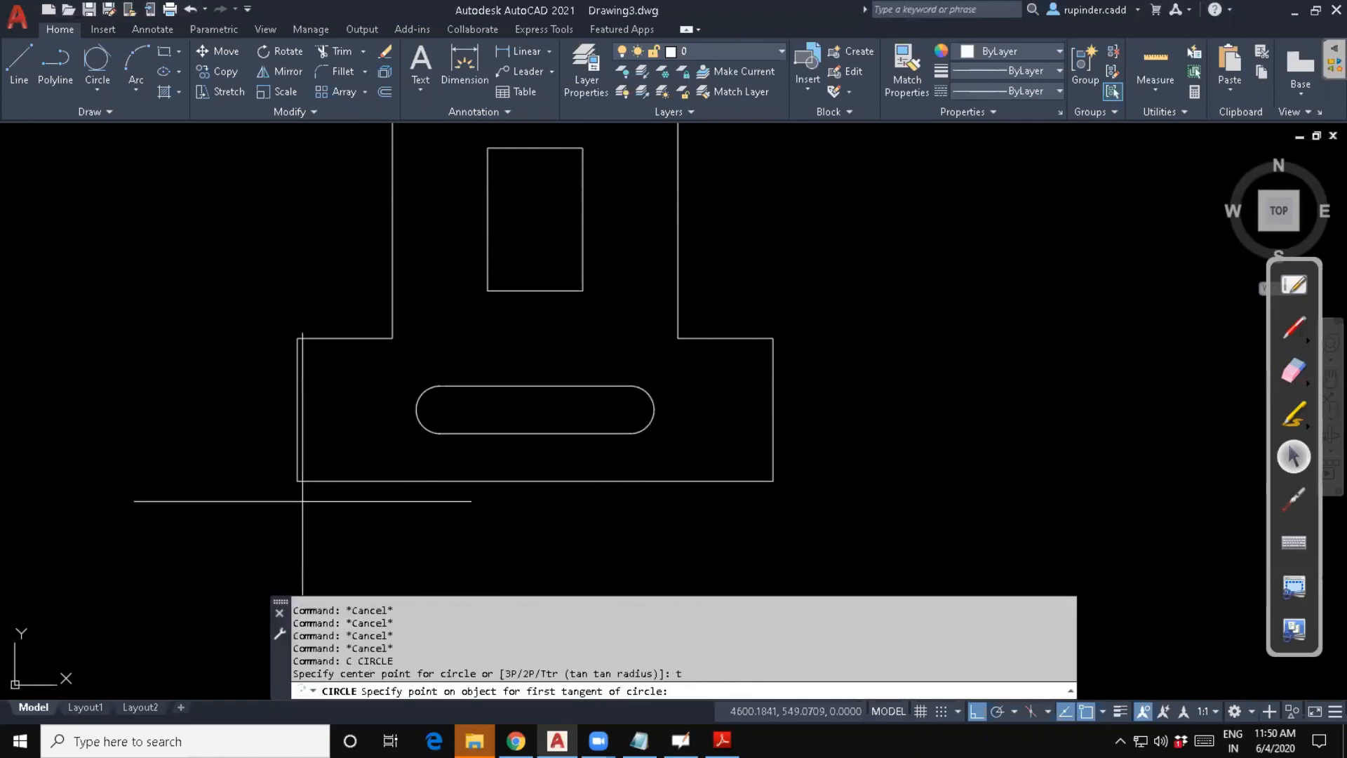
pyautogui.press('Escape')
pyautogui.press('Escape')
pyautogui.write('c')
pyautogui.press('Return')
pyautogui.write('t')
pyautogui.press('Return')
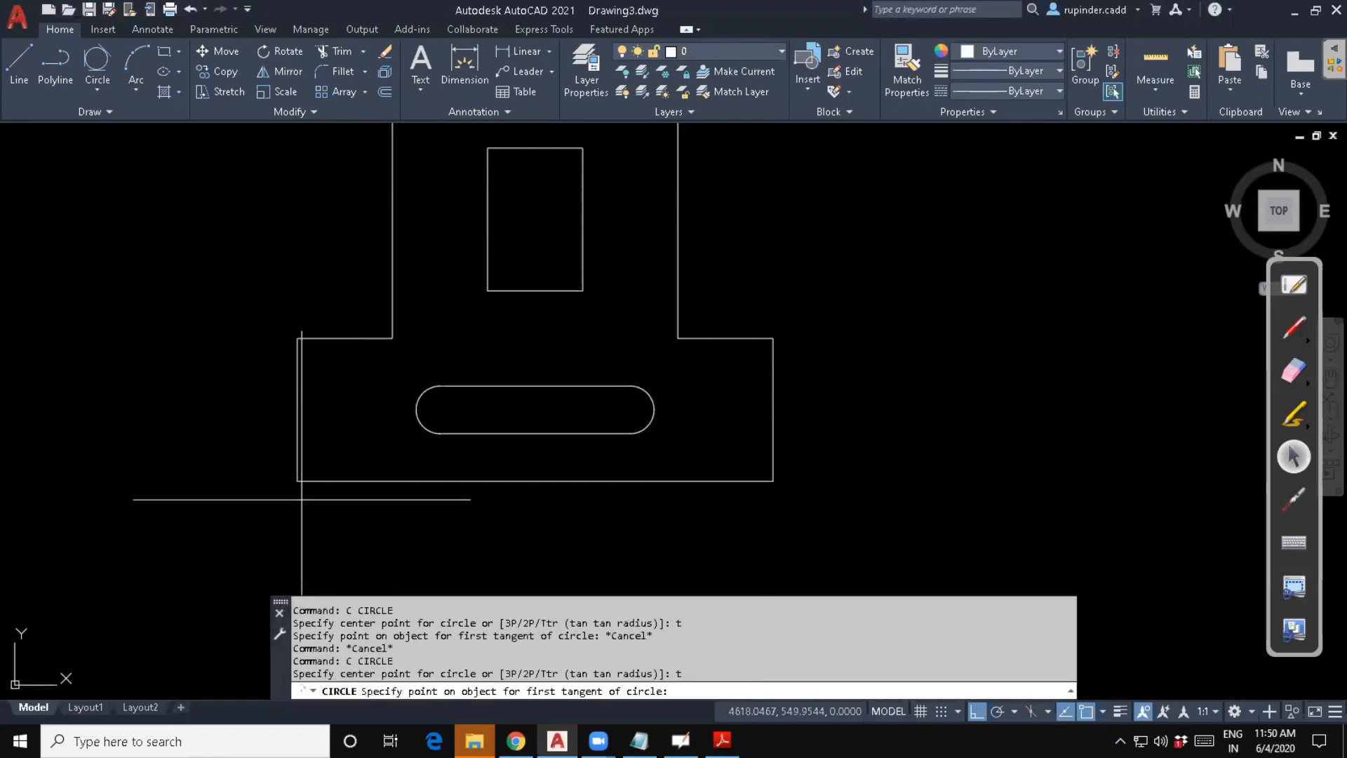
pyautogui.click(300, 499)
pyautogui.press('Escape')
pyautogui.press('Escape')
# Draw a tan-tan-radius circle of radius 5 touching the base's bottom and left edges at their shared corner.
pyautogui.write('c')
pyautogui.press('Return')
pyautogui.write('t')
pyautogui.press('Return')
pyautogui.click(330, 480)
pyautogui.click(293, 436)
pyautogui.write('5')
pyautogui.press('Return')
pyautogui.press('Escape')
pyautogui.press('Escape')
pyautogui.scroll(2, 421, 456)
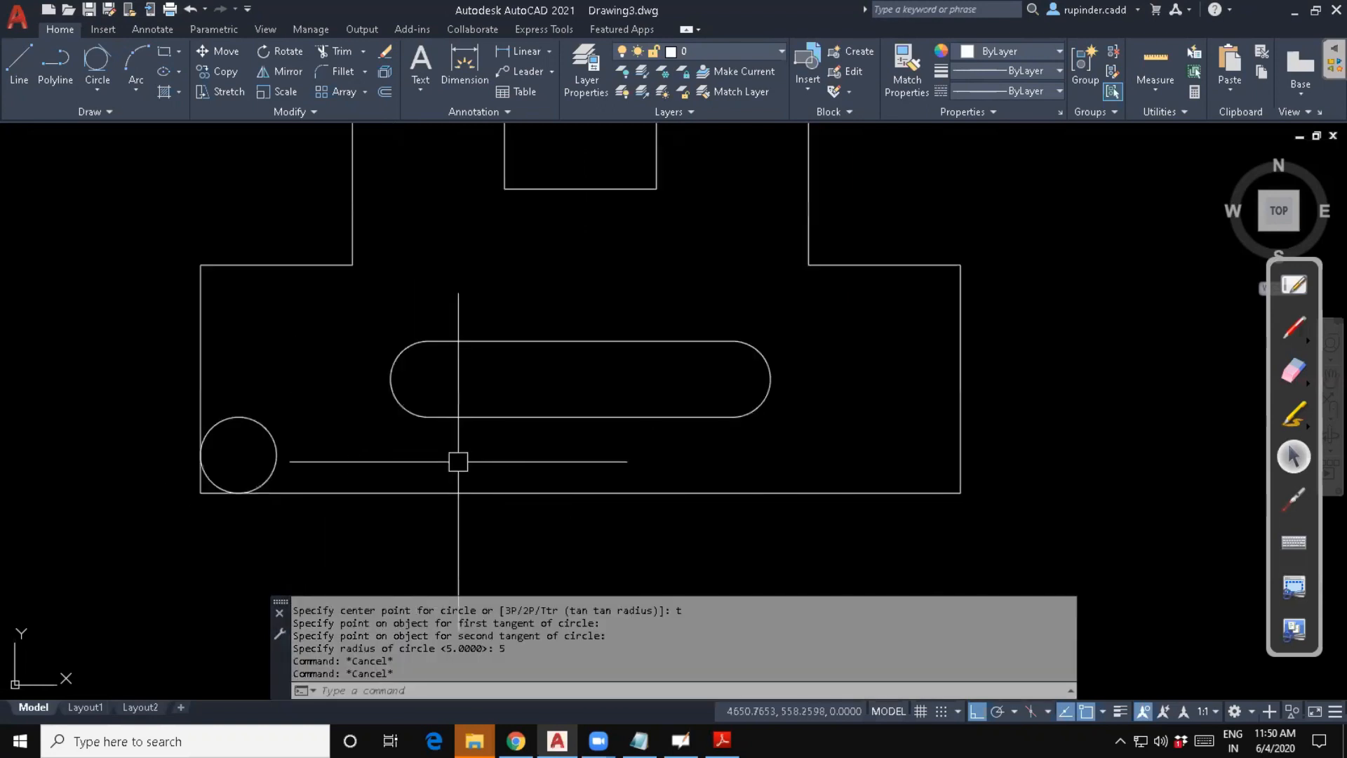
pyautogui.press('Escape')
pyautogui.press('Escape')
pyautogui.press('Escape')
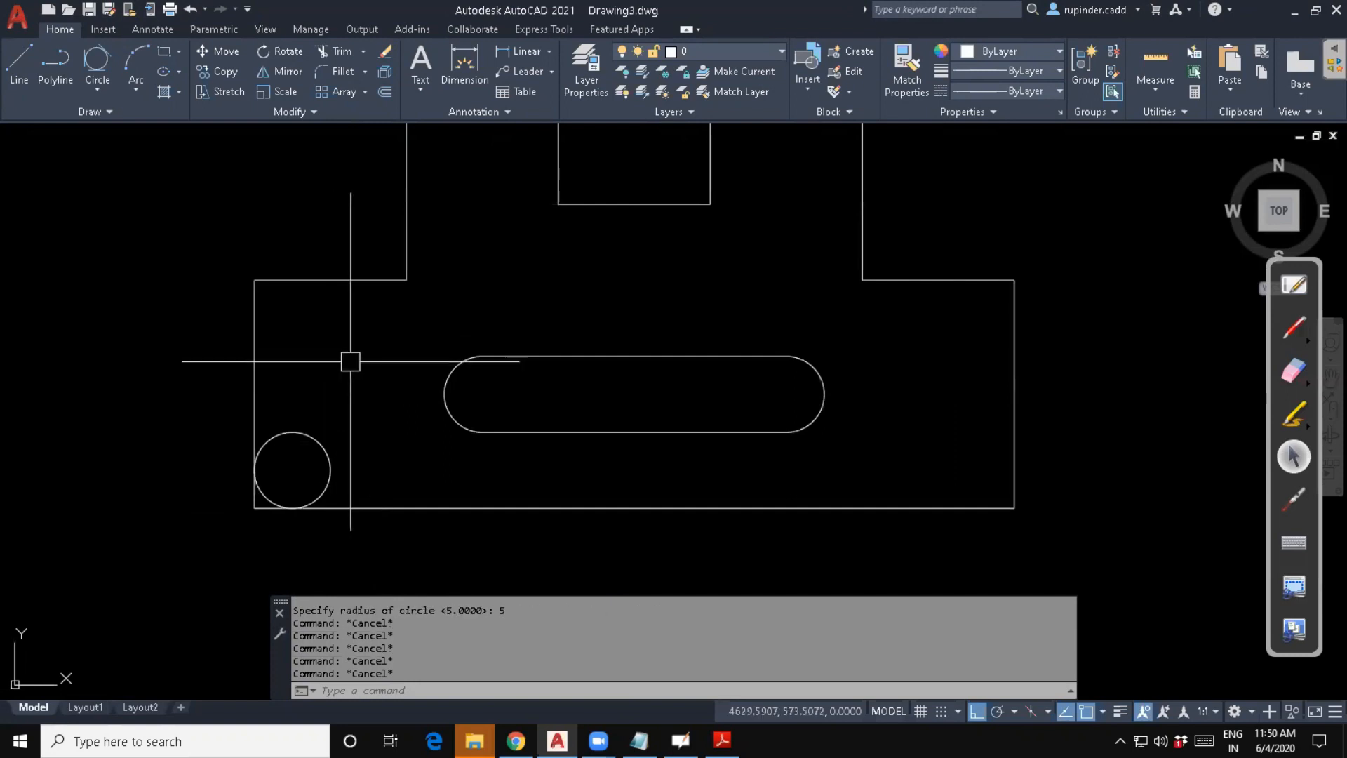
# Mirror the base's bottom-left circle about the horizontal line through the left edge's midpoint to the base's upper-left corner.
pyautogui.write('mi')
pyautogui.press('Return')
pyautogui.click(277, 434)
pyautogui.press('Return')
pyautogui.click(254, 394)
pyautogui.click(376, 405)
pyautogui.press('Return')
pyautogui.press('Escape')
pyautogui.press('Escape')
pyautogui.press('Escape')
# Draw a tan-tan-radius circle of radius 5 touching the left shoulder's horizontal edge and the upper body's left edge.
pyautogui.write('c')
pyautogui.press('Return')
pyautogui.write('t')
pyautogui.press('Return')
pyautogui.click(383, 274)
pyautogui.click(404, 237)
pyautogui.press('Return')
pyautogui.moveTo(459, 259); pyautogui.dragTo(457, 588, button='middle')
pyautogui.moveTo(466, 470); pyautogui.dragTo(457, 501, button='middle')
pyautogui.press('Escape')
pyautogui.press('Escape')
# Draw a tan-tan-radius circle of radius 5 touching the left and top edges of the plate's upper body.
pyautogui.write('c')
pyautogui.press('Return')
pyautogui.write('t')
pyautogui.press('Return')
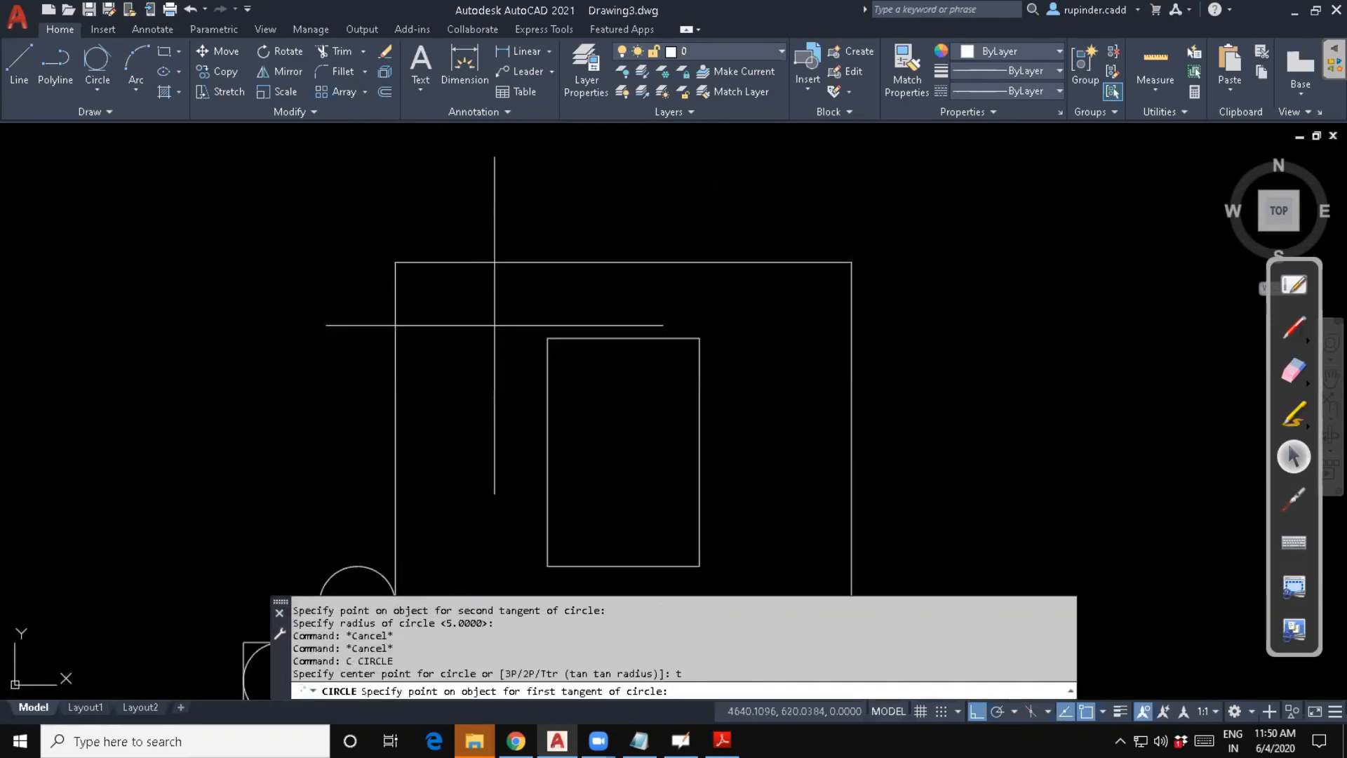
pyautogui.click(397, 284)
pyautogui.click(430, 261)
pyautogui.press('Return')
pyautogui.moveTo(463, 361); pyautogui.dragTo(442, 292, button='middle')
pyautogui.press('Escape')
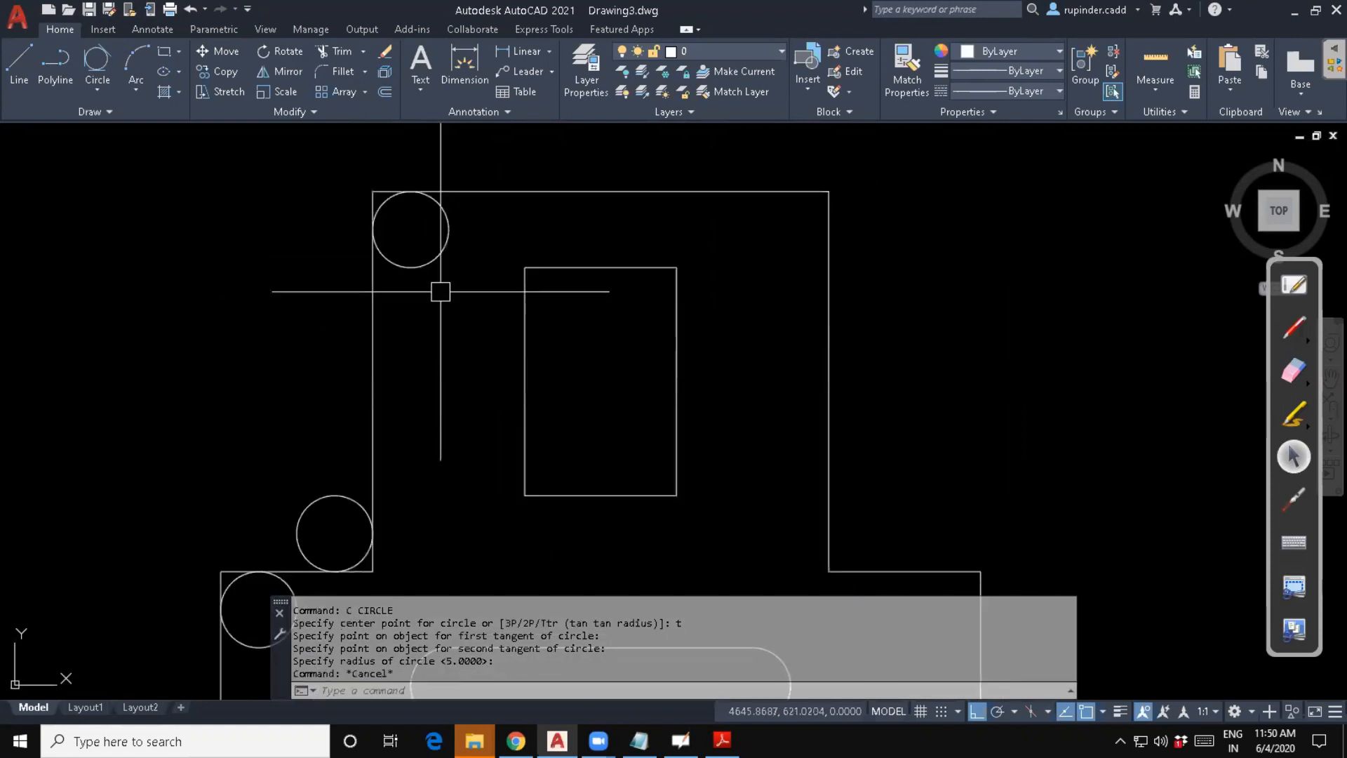
# Draw a tan-tan-radius circle of radius 5 in the window's upper-left corner, touching its left and top edges.
pyautogui.write('c')
pyautogui.press('Return')
pyautogui.write('t')
pyautogui.press('Return')
pyautogui.click(526, 300)
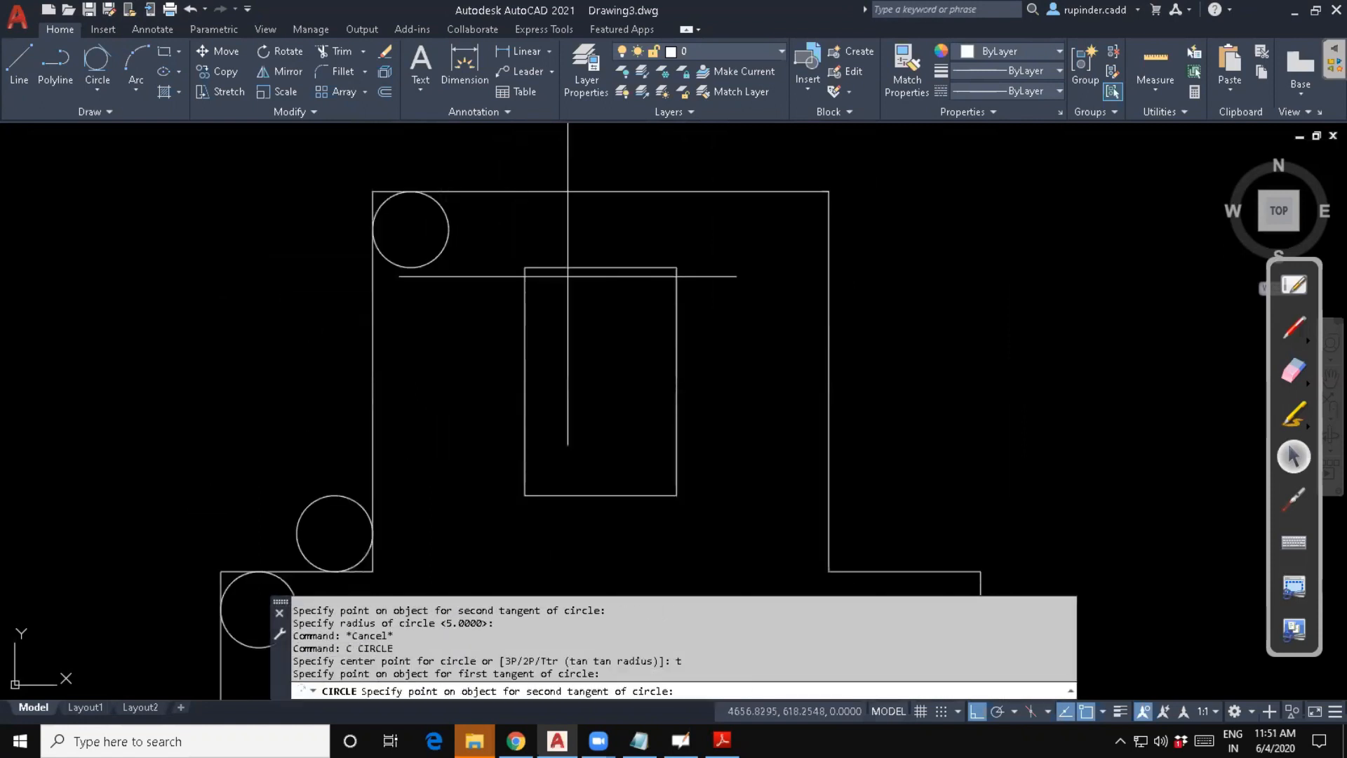
pyautogui.click(570, 269)
pyautogui.press('Return')
pyautogui.press('Escape')
pyautogui.press('Escape')
pyautogui.press('Escape')
# Mirror the five left-hand circles about the plate's vertical centreline, keeping the originals.
pyautogui.write('mi')
pyautogui.press('Return')
pyautogui.click(542, 336)
pyautogui.click(438, 266)
pyautogui.scroll(-2, 423, 298)
pyautogui.moveTo(413, 351); pyautogui.dragTo(414, 309, button='middle')
pyautogui.click(392, 327)
pyautogui.click(363, 398)
pyautogui.click(361, 424)
pyautogui.press('Return')
pyautogui.click(479, 259)
pyautogui.moveTo(471, 303); pyautogui.dragTo(473, 356, button='middle')
pyautogui.click(501, 196)
pyautogui.press('Return')
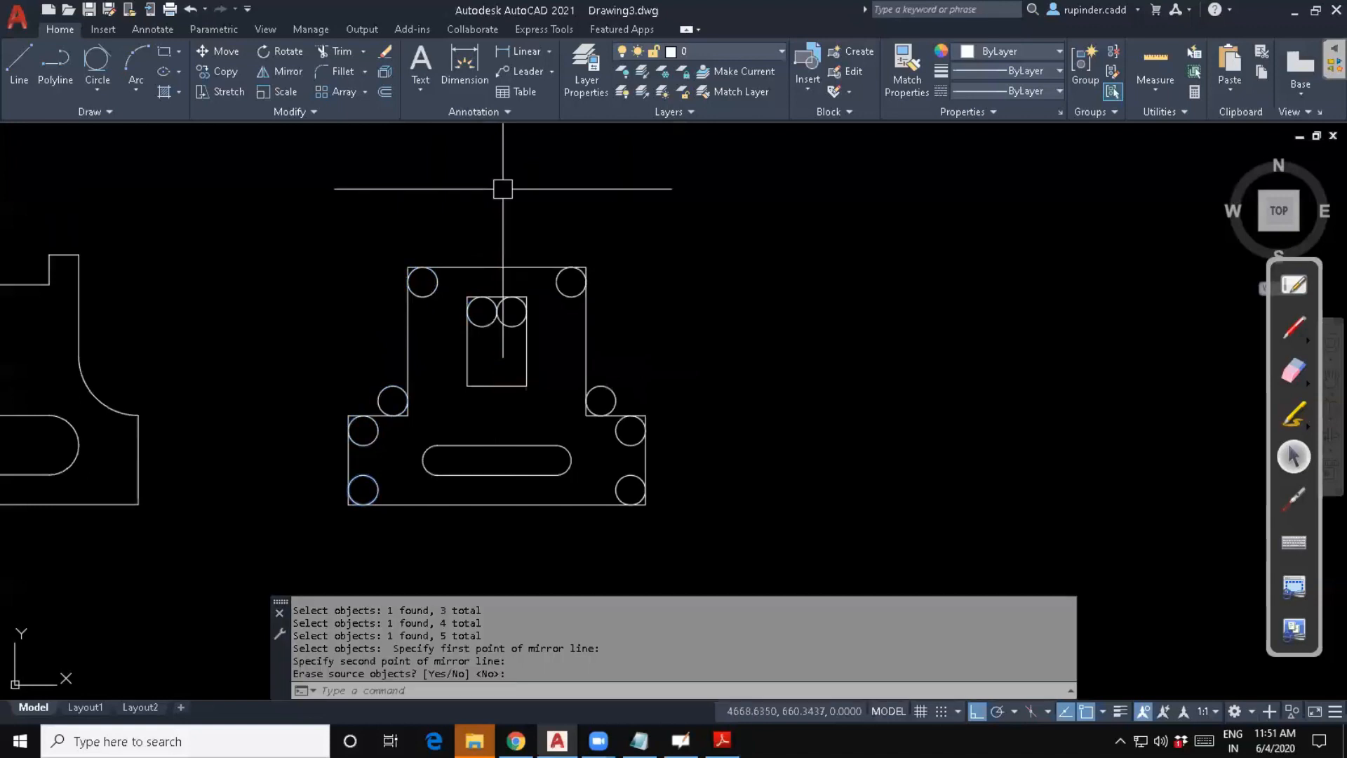
pyautogui.press('Escape')
pyautogui.press('Escape')
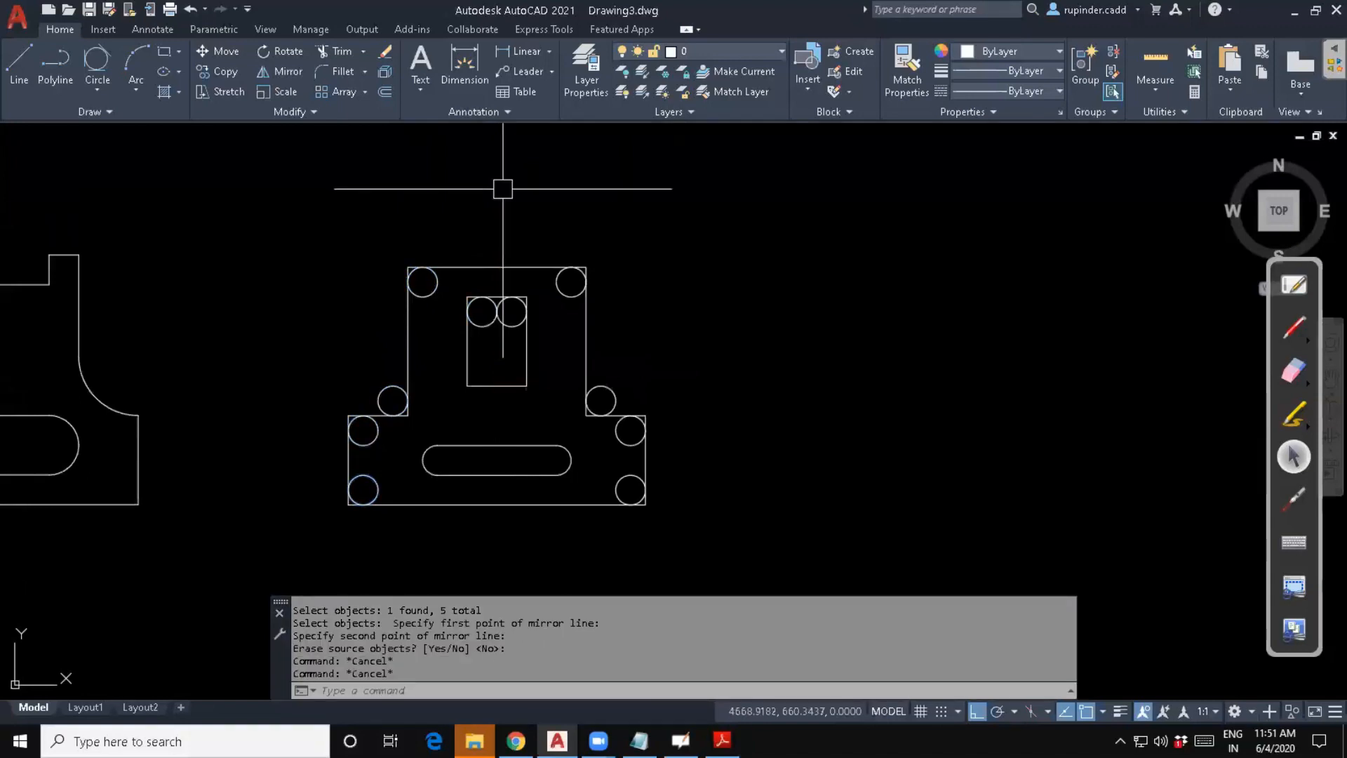
# Mirror the window's two upper circles about its horizontal centreline into the lower corners, keeping the originals.
pyautogui.write('mi')
pyautogui.press('Return')
pyautogui.scroll(2, 512, 307)
pyautogui.click(488, 327)
pyautogui.click(462, 337)
pyautogui.press('Return')
pyautogui.click(532, 362)
pyautogui.click(617, 362)
pyautogui.press('Return')
pyautogui.moveTo(585, 433); pyautogui.dragTo(607, 324, button='middle')
pyautogui.press('Escape')
pyautogui.press('Escape')
pyautogui.press('Escape')
pyautogui.press('Escape')
# Trim the inner portions of the four window circles so only the corner arcs remain.
pyautogui.write('tr')
pyautogui.press('Return')
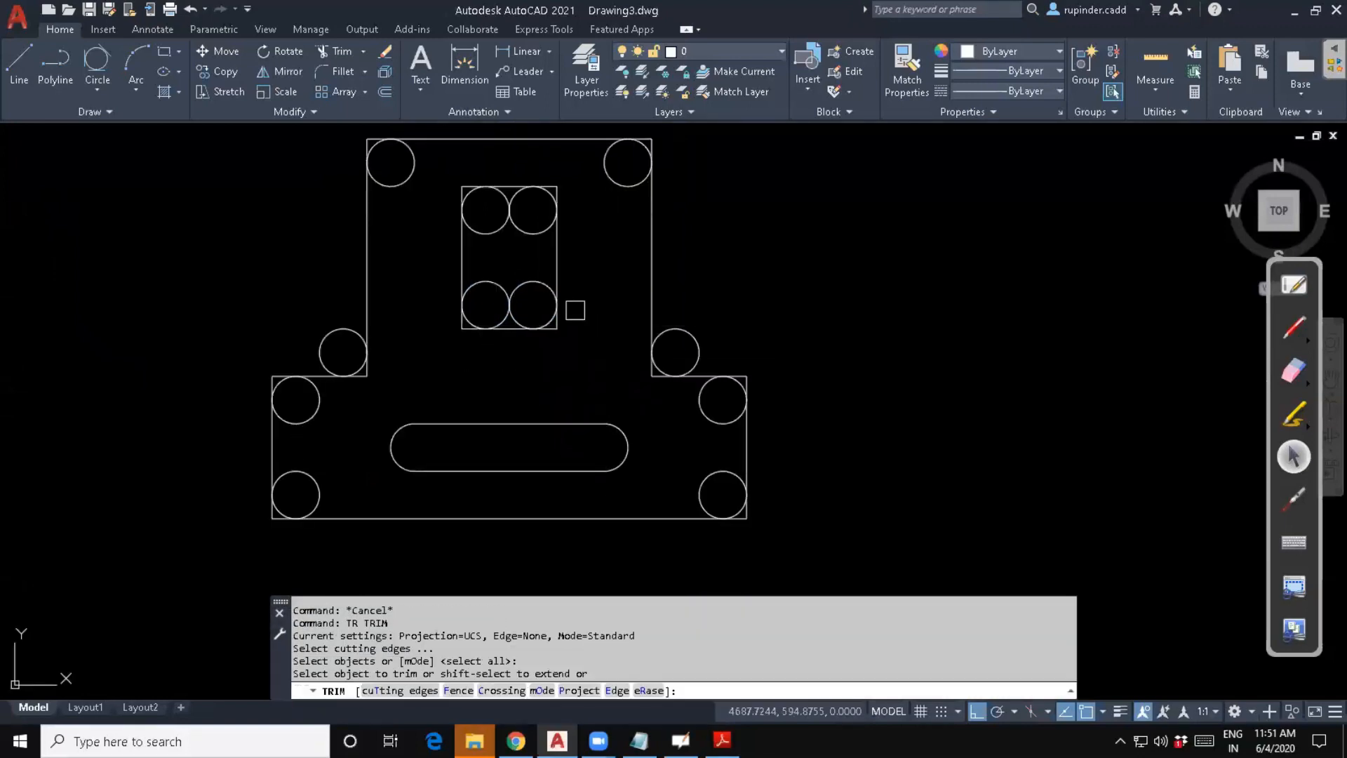
pyautogui.scroll(2, 555, 320)
pyautogui.click(541, 324)
pyautogui.click(501, 286)
pyautogui.click(512, 257)
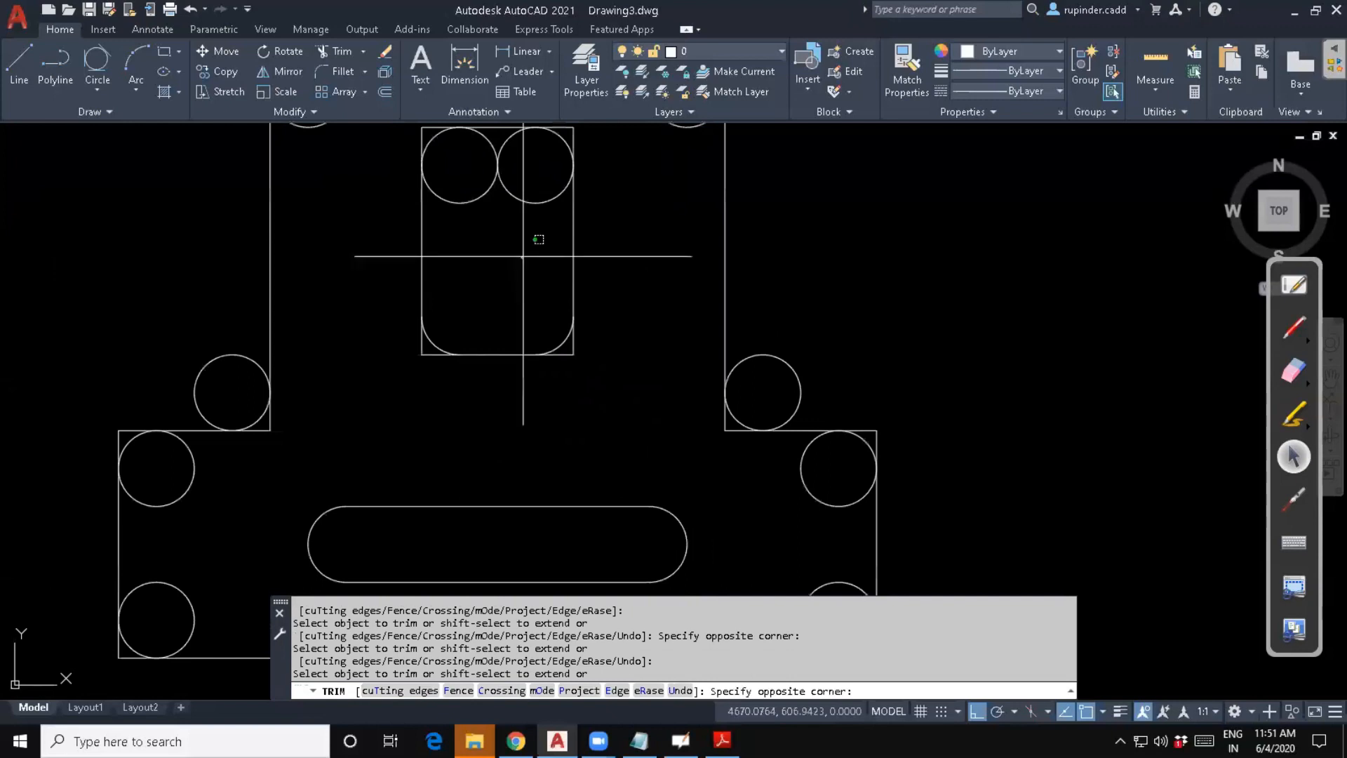
pyautogui.click(479, 166)
pyautogui.click(526, 190)
pyautogui.click(492, 164)
pyautogui.click(496, 205)
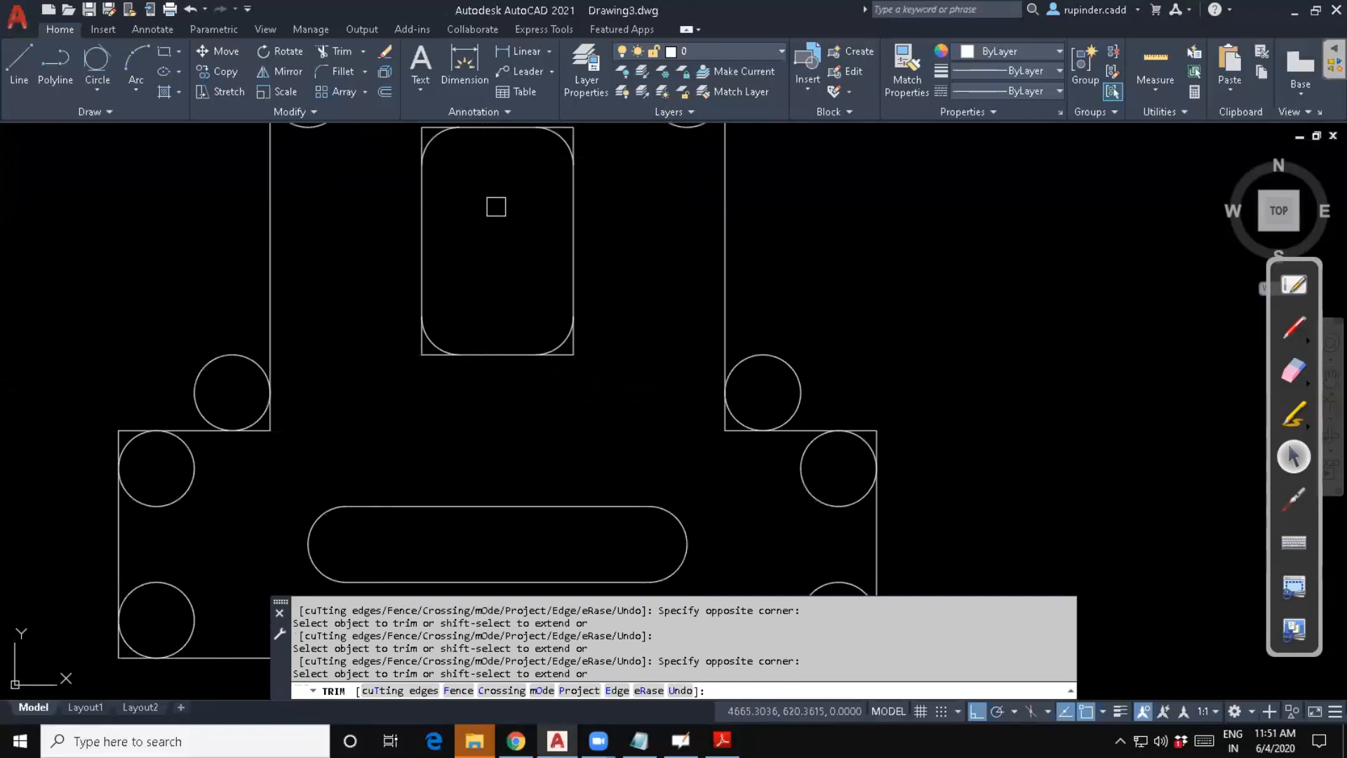
# Trim the window's four sharp corners outside the rounding arcs.
pyautogui.scroll(3, 582, 350)
pyautogui.click(563, 383)
pyautogui.click(551, 337)
pyautogui.moveTo(396, 445); pyautogui.dragTo(589, 429, button='middle')
pyautogui.click(364, 401)
pyautogui.click(338, 336)
pyautogui.scroll(-2, 330, 327)
pyautogui.moveTo(398, 168); pyautogui.dragTo(496, 454, button='middle')
pyautogui.scroll(2, 408, 267)
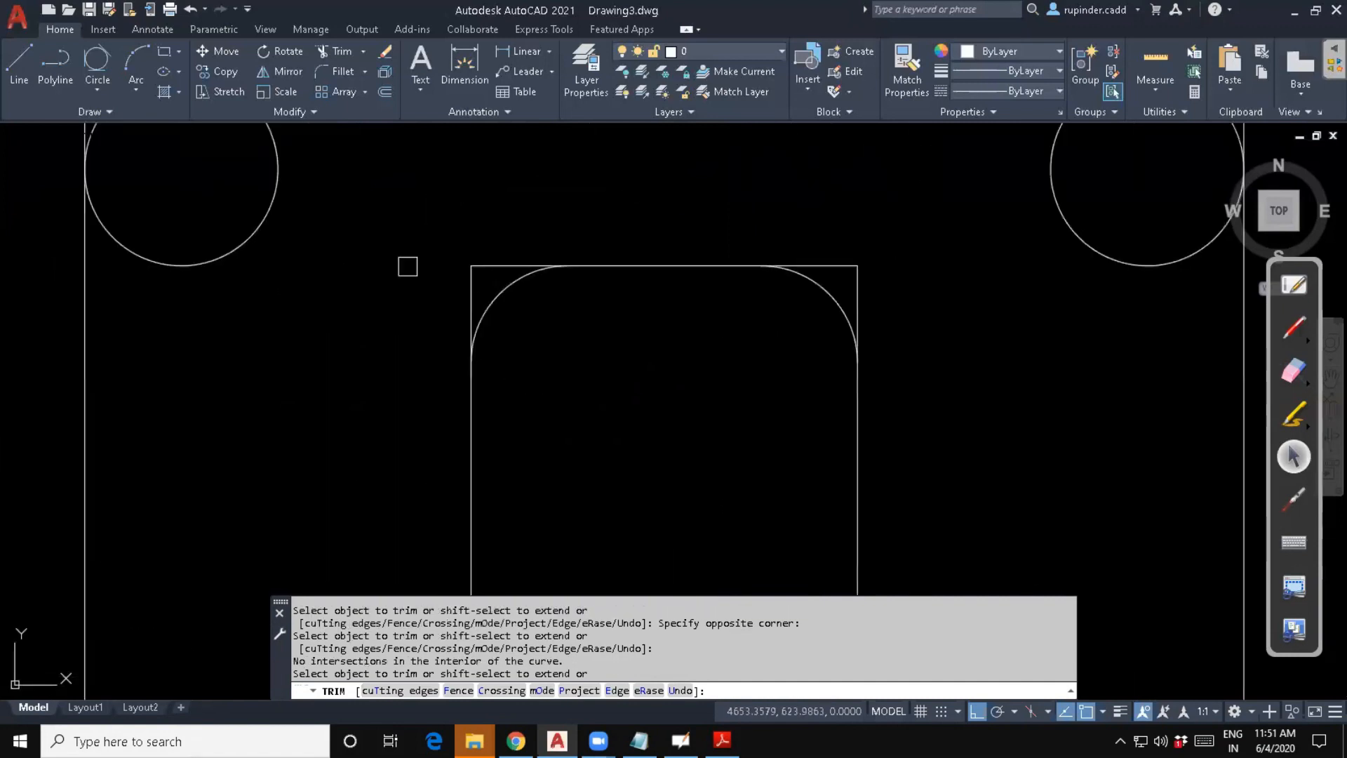
pyautogui.click(488, 280)
pyautogui.click(421, 228)
pyautogui.moveTo(790, 265); pyautogui.dragTo(657, 313, button='middle')
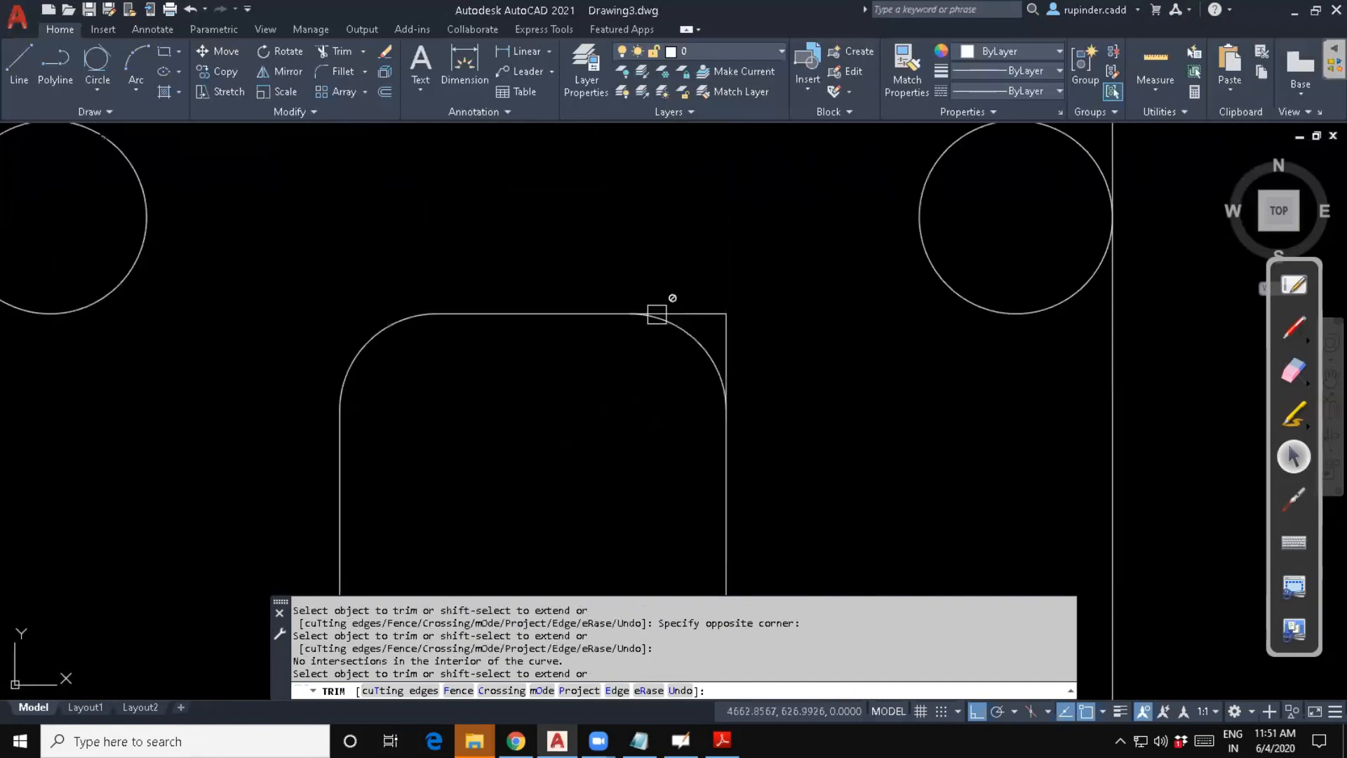
pyautogui.click(787, 349)
pyautogui.click(717, 265)
# Trim the two circles at the plate's top edge to corner arcs and remove the sharp corners outside them.
pyautogui.moveTo(904, 328); pyautogui.dragTo(795, 391, button='middle')
pyautogui.click(885, 439)
pyautogui.click(820, 318)
pyautogui.scroll(-2, 765, 325)
pyautogui.moveTo(527, 327); pyautogui.dragTo(672, 298, button='middle')
pyautogui.click(522, 293)
pyautogui.click(473, 271)
pyautogui.click(515, 327)
pyautogui.click(458, 305)
pyautogui.scroll(5, 338, 232)
pyautogui.click(456, 256)
pyautogui.click(365, 192)
pyautogui.scroll(-4, 779, 271)
pyautogui.scroll(3, 779, 270)
pyautogui.click(962, 285)
pyautogui.click(901, 254)
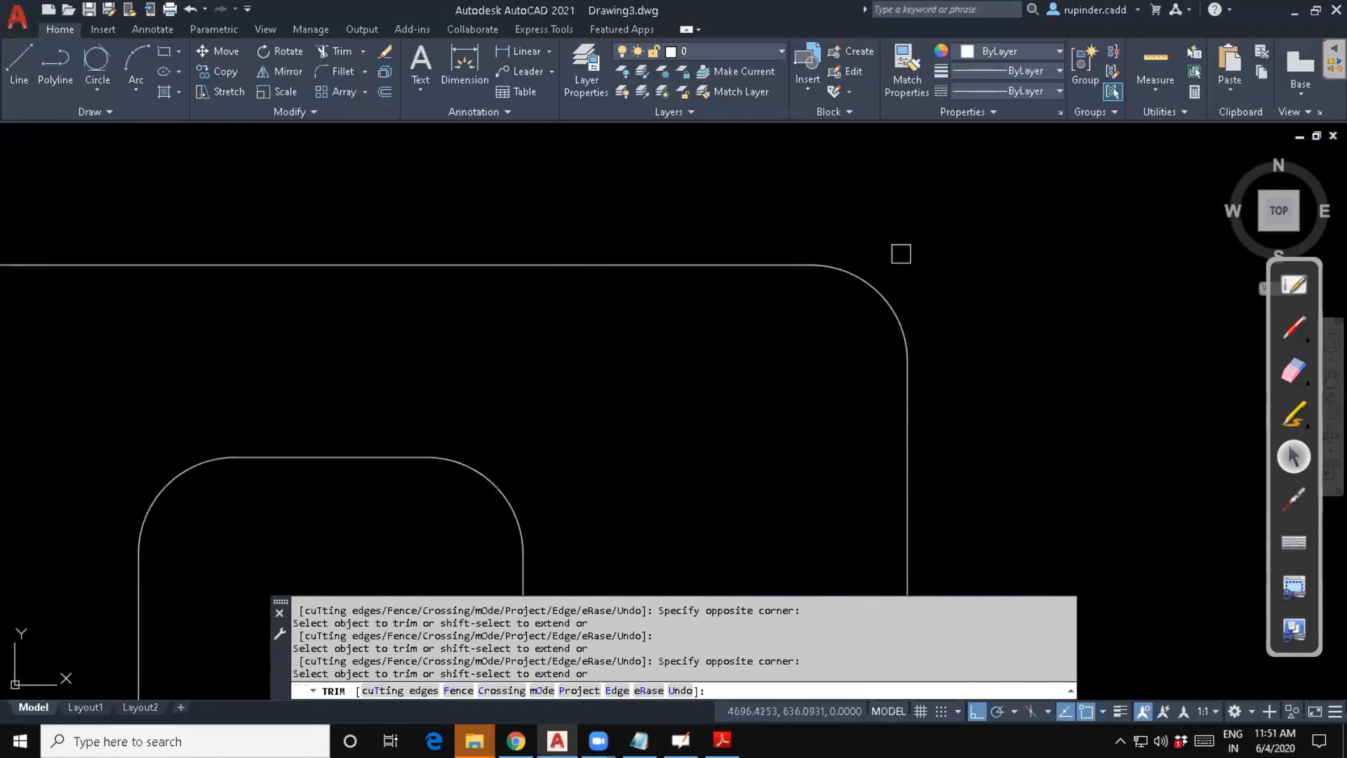
# Trim the surplus portions of the right-hand step and base circles, leaving only the rounding arcs.
pyautogui.scroll(-4, 898, 327)
pyautogui.moveTo(911, 455); pyautogui.dragTo(881, 337, button='middle')
pyautogui.scroll(2, 881, 339)
pyautogui.click(949, 291)
pyautogui.click(886, 277)
pyautogui.click(940, 406)
pyautogui.click(918, 384)
pyautogui.click(942, 547)
pyautogui.click(925, 496)
# Trim the sharp corners at the right-hand step and at both right corners of the base.
pyautogui.scroll(6, 792, 347)
pyautogui.click(1046, 430)
pyautogui.click(962, 355)
pyautogui.scroll(-2, 951, 369)
pyautogui.moveTo(950, 370); pyautogui.dragTo(725, 402, button='middle')
pyautogui.scroll(2, 961, 372)
pyautogui.click(905, 394)
pyautogui.click(857, 359)
pyautogui.scroll(-3, 866, 376)
pyautogui.moveTo(887, 579); pyautogui.dragTo(842, 358, button='middle')
pyautogui.scroll(3, 841, 370)
pyautogui.click(825, 431)
pyautogui.click(745, 393)
# Trim the surplus portions of the left-hand base and step circles, leaving only the rounding arcs.
pyautogui.scroll(-2, 740, 392)
pyautogui.moveTo(433, 481); pyautogui.dragTo(1101, 528, button='middle')
pyautogui.scroll(-3, 561, 484)
pyautogui.click(421, 370)
pyautogui.click(345, 298)
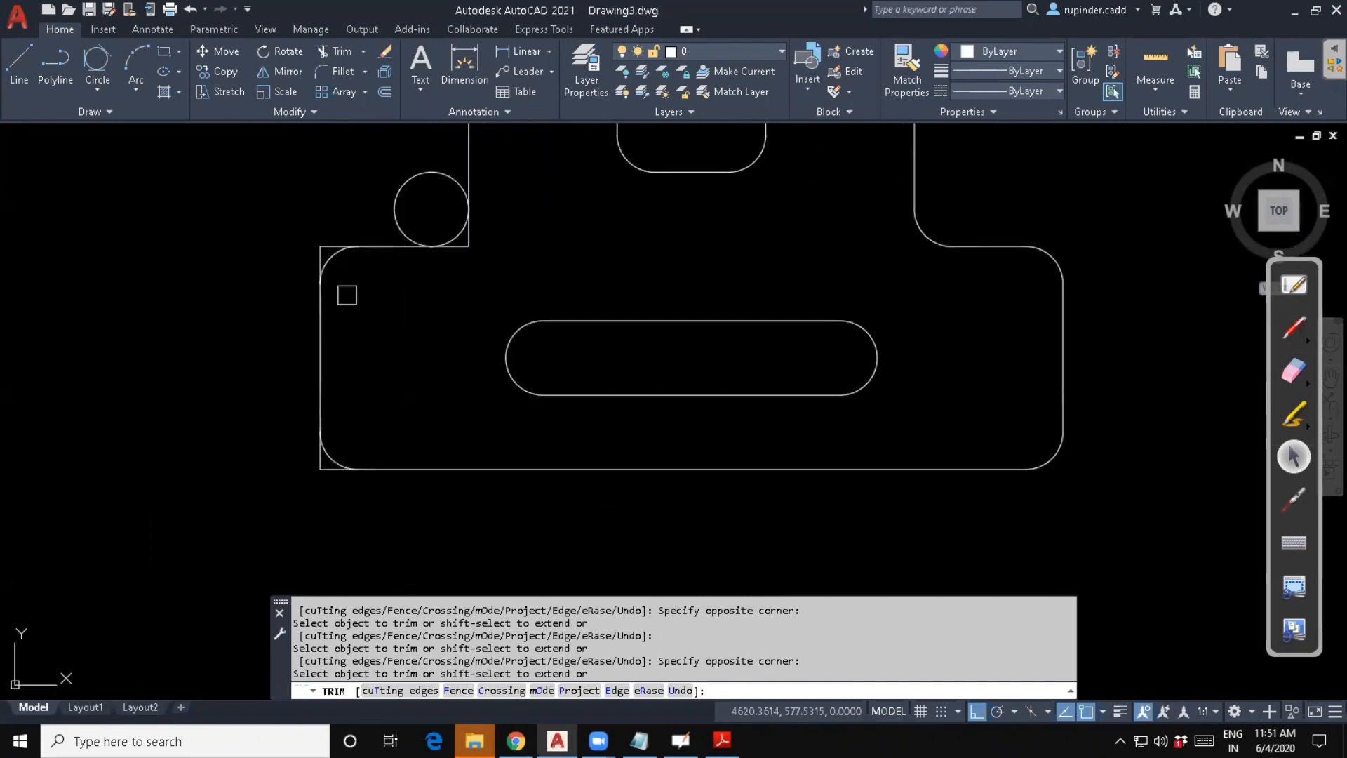
pyautogui.scroll(2, 397, 208)
pyautogui.click(338, 179)
pyautogui.click(436, 205)
# Trim the remaining sharp corners at the left-hand step and the base's left side, and end the Trim command.
pyautogui.scroll(4, 513, 291)
pyautogui.click(532, 287)
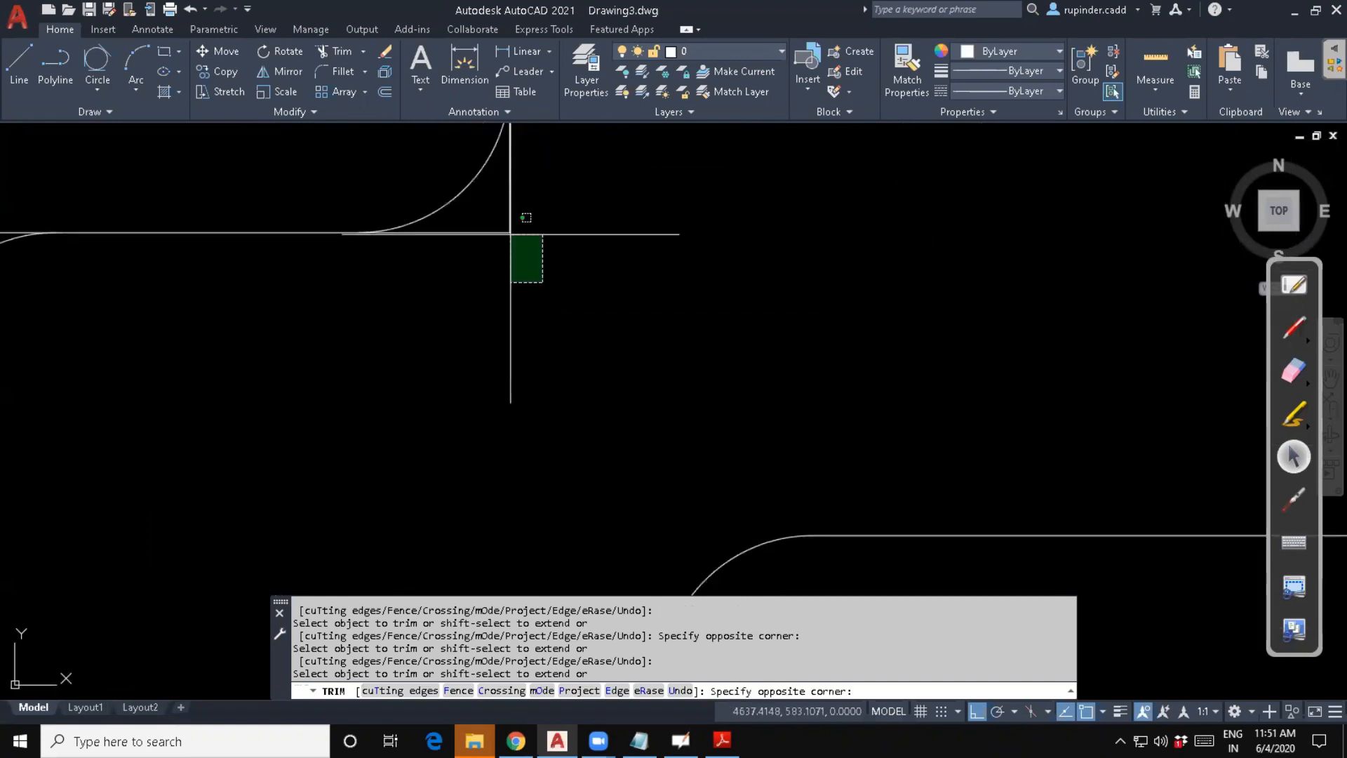
pyautogui.click(508, 232)
pyautogui.scroll(-2, 463, 309)
pyautogui.scroll(3, 505, 264)
pyautogui.click(471, 247)
pyautogui.scroll(-3, 469, 267)
pyautogui.moveTo(380, 351); pyautogui.dragTo(561, 322, button='middle')
pyautogui.scroll(2, 340, 263)
pyautogui.scroll(-3, 472, 238)
pyautogui.scroll(4, 397, 367)
pyautogui.press('Escape')
pyautogui.press('Escape')
pyautogui.scroll(-8, 421, 403)
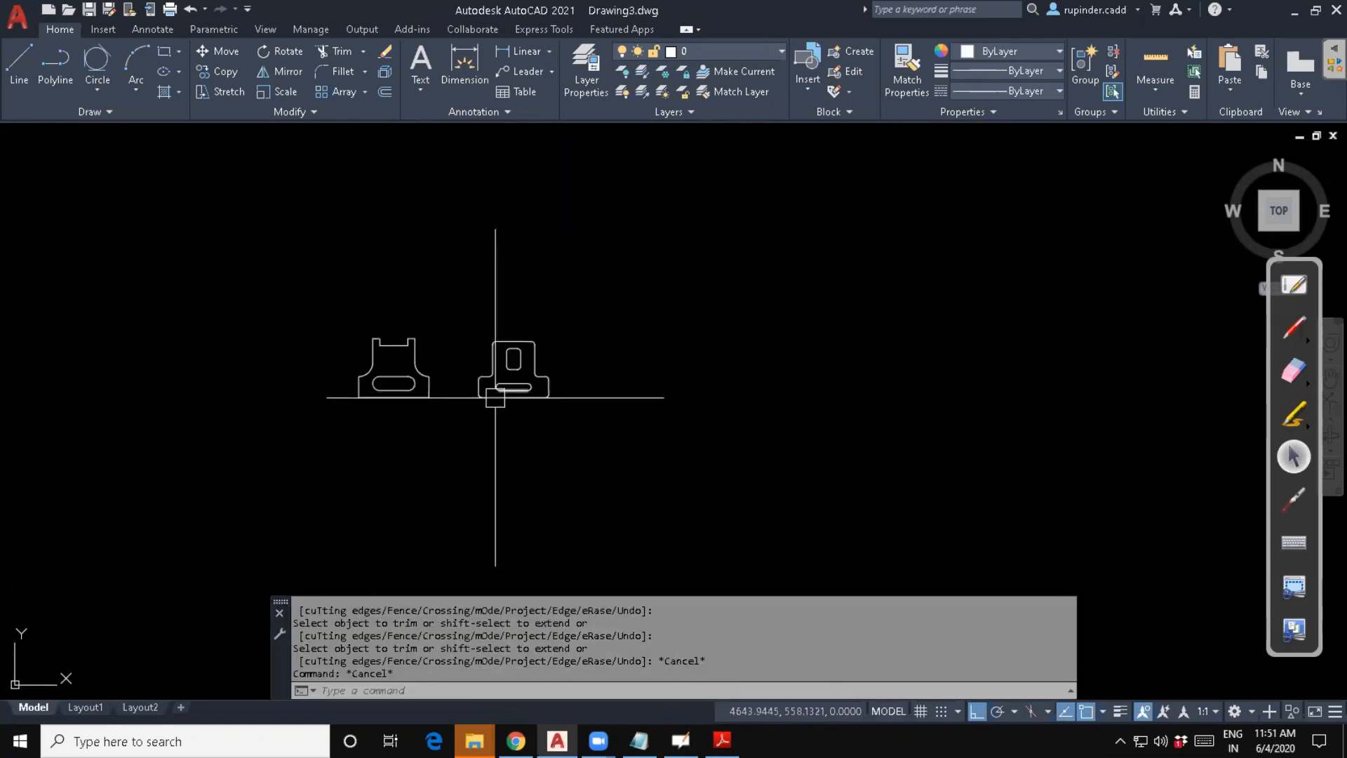
pyautogui.scroll(5, 350, 404)
pyautogui.scroll(-4, 358, 428)
pyautogui.scroll(3, 385, 433)
pyautogui.scroll(-1, 383, 446)
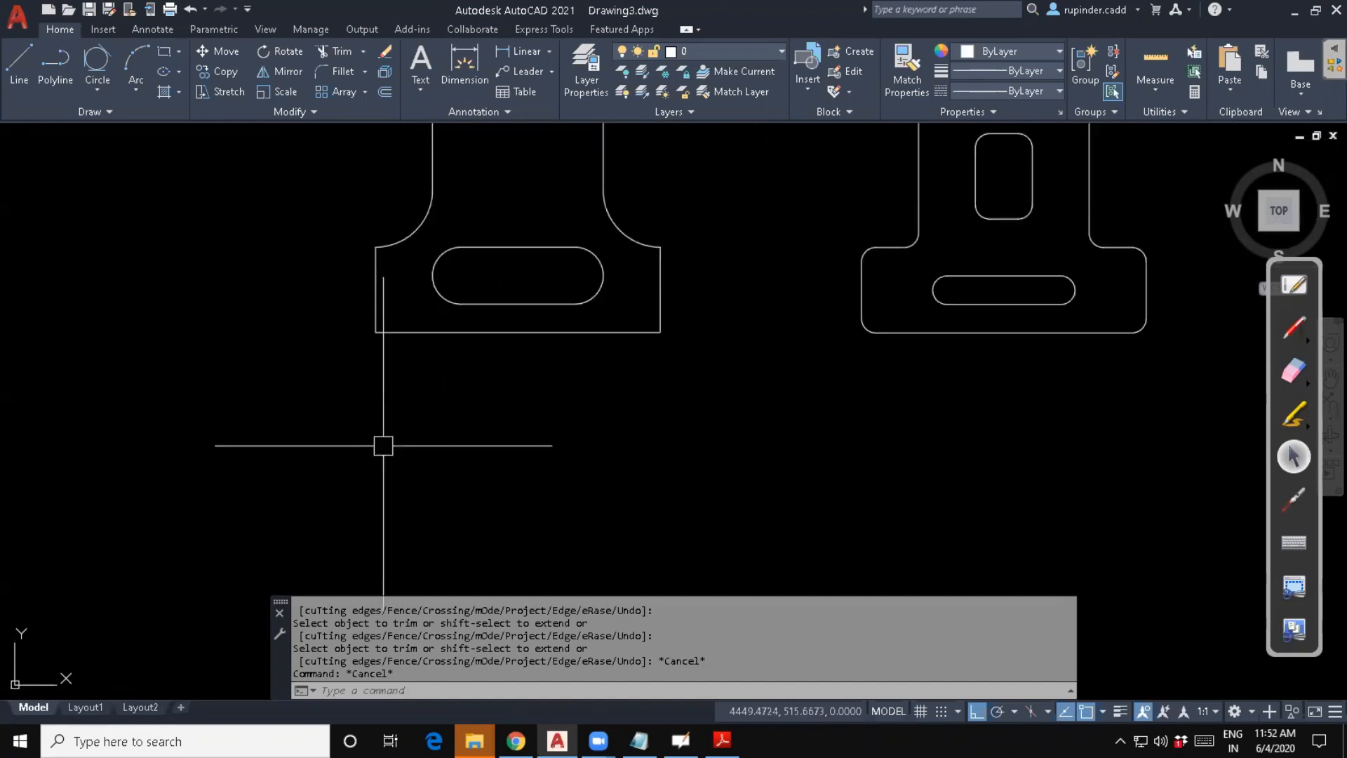
pyautogui.scroll(5, 383, 446)
pyautogui.scroll(5, 532, 399)
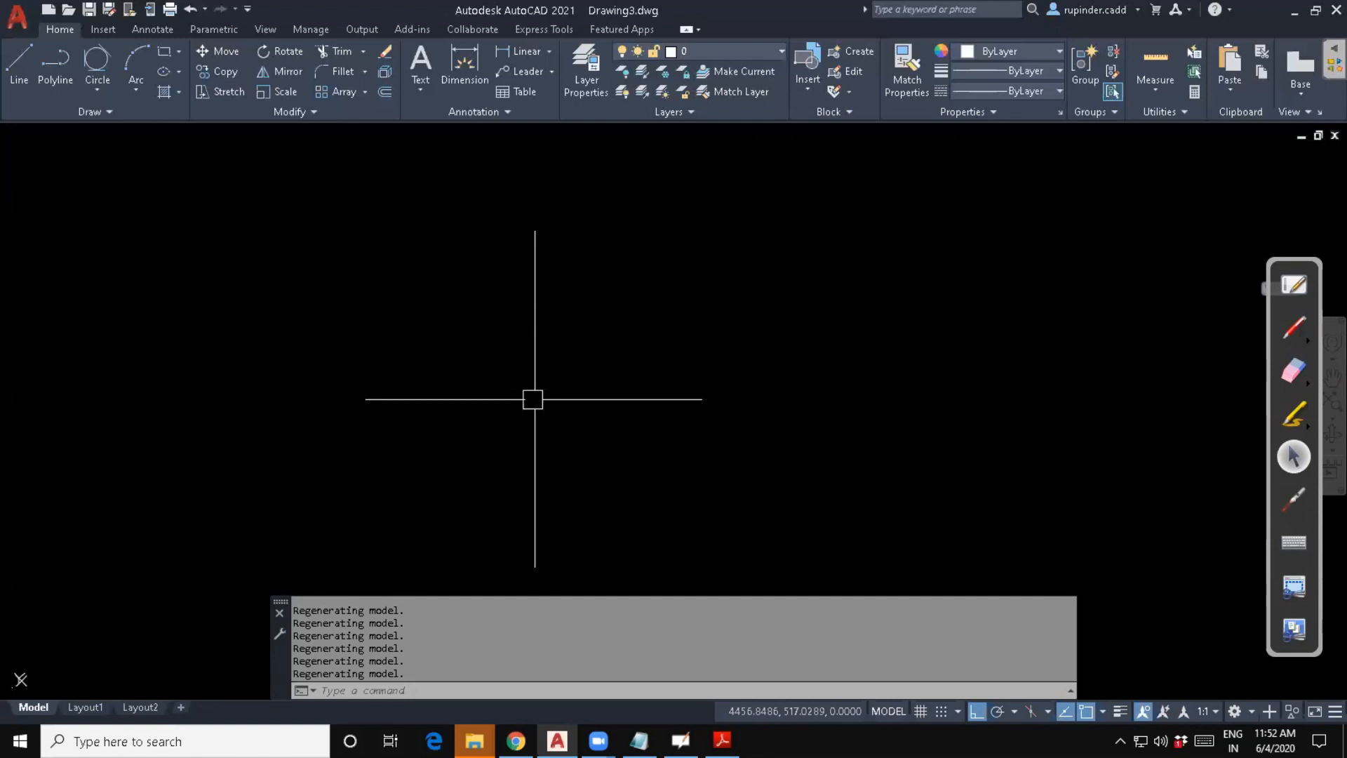
# Zoom to the whole drawing and locate the two finished plates.
pyautogui.write('z')
pyautogui.press('Return')
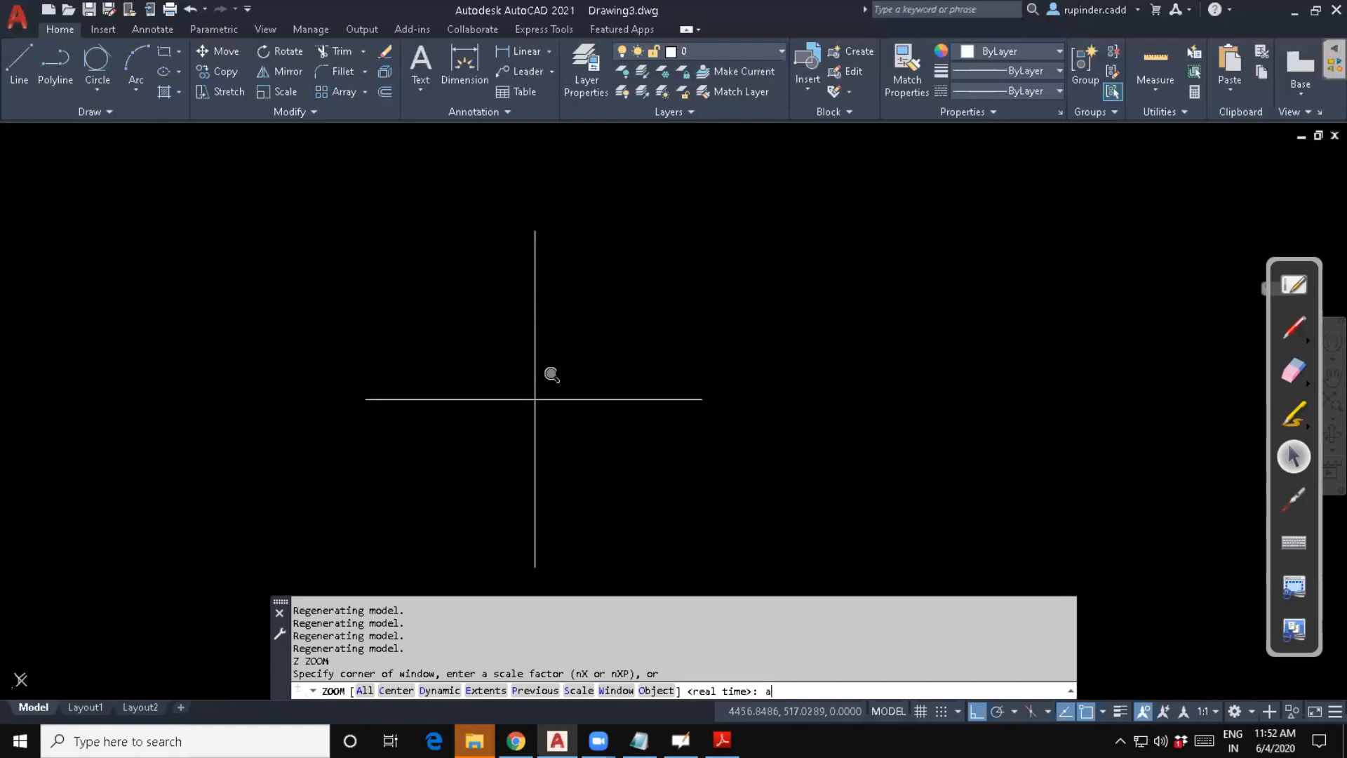
pyautogui.press('Return')
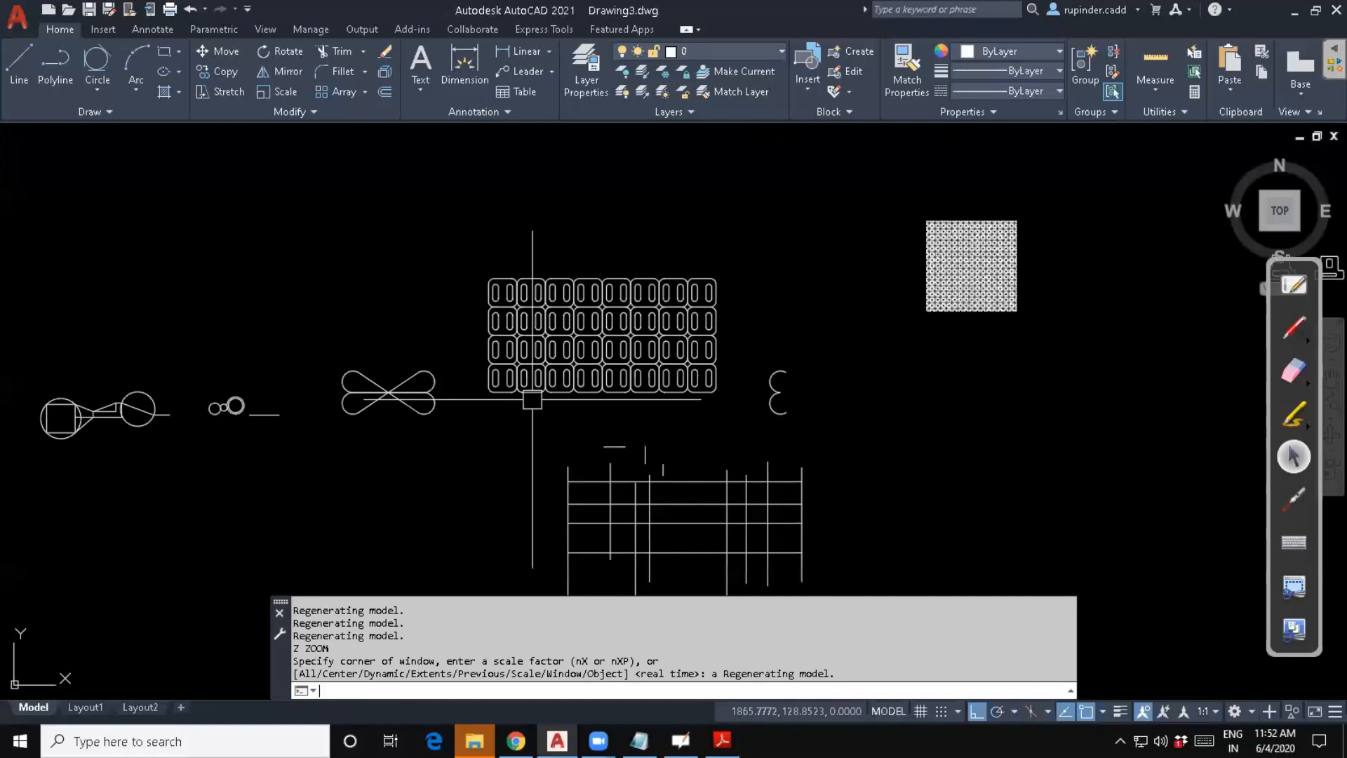
pyautogui.scroll(3, 770, 421)
pyautogui.scroll(-4, 772, 418)
pyautogui.scroll(4, 779, 403)
pyautogui.moveTo(923, 391); pyautogui.dragTo(217, 510, button='middle')
pyautogui.moveTo(785, 481); pyautogui.dragTo(337, 597, button='middle')
pyautogui.scroll(-6, 525, 497)
pyautogui.moveTo(776, 430); pyautogui.dragTo(703, 443, button='middle')
pyautogui.scroll(8, 702, 442)
pyautogui.moveTo(771, 393); pyautogui.dragTo(653, 485, button='middle')
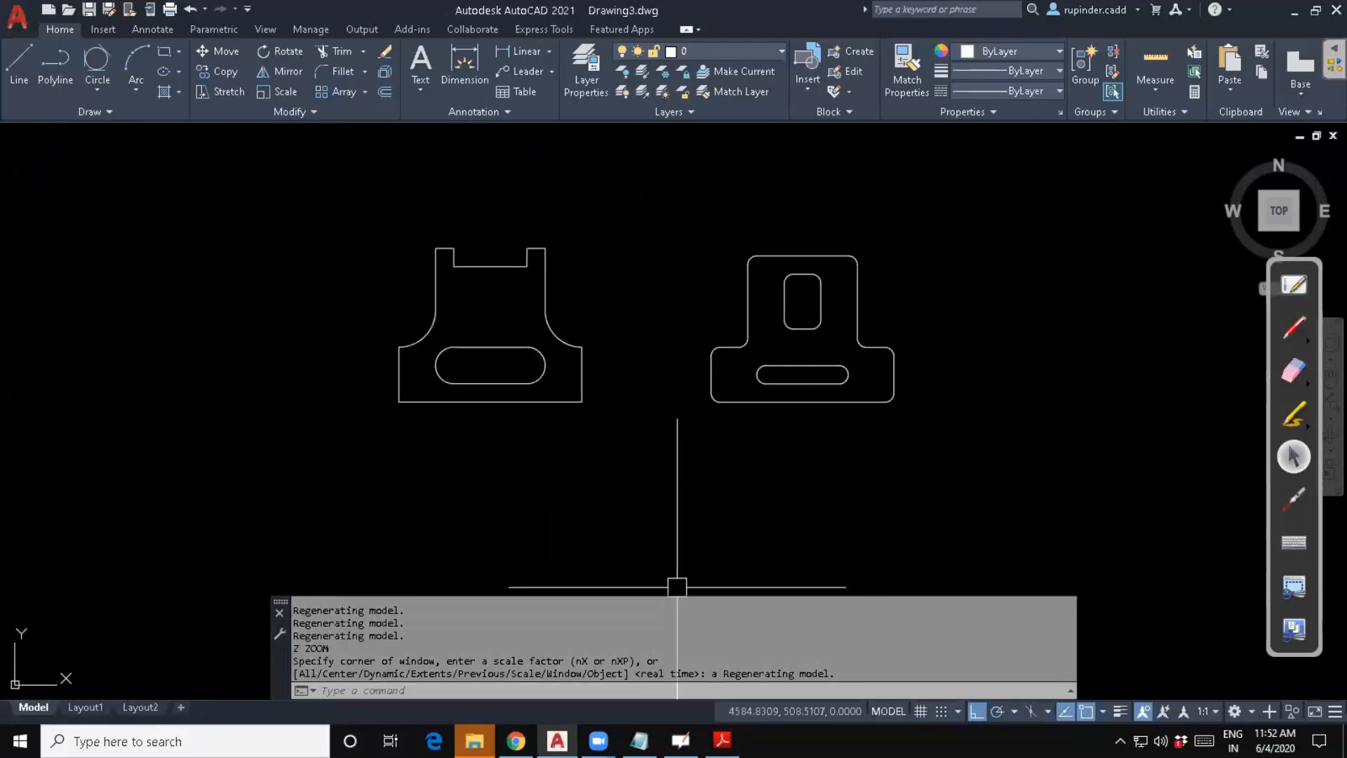
# Switch to Adobe Reader and find the page 3 plate with R120 and R60 sides in Assignment Day 1.pdf.
pyautogui.moveTo(722, 741)
pyautogui.click(722, 672)
pyautogui.scroll(-5, 656, 470)
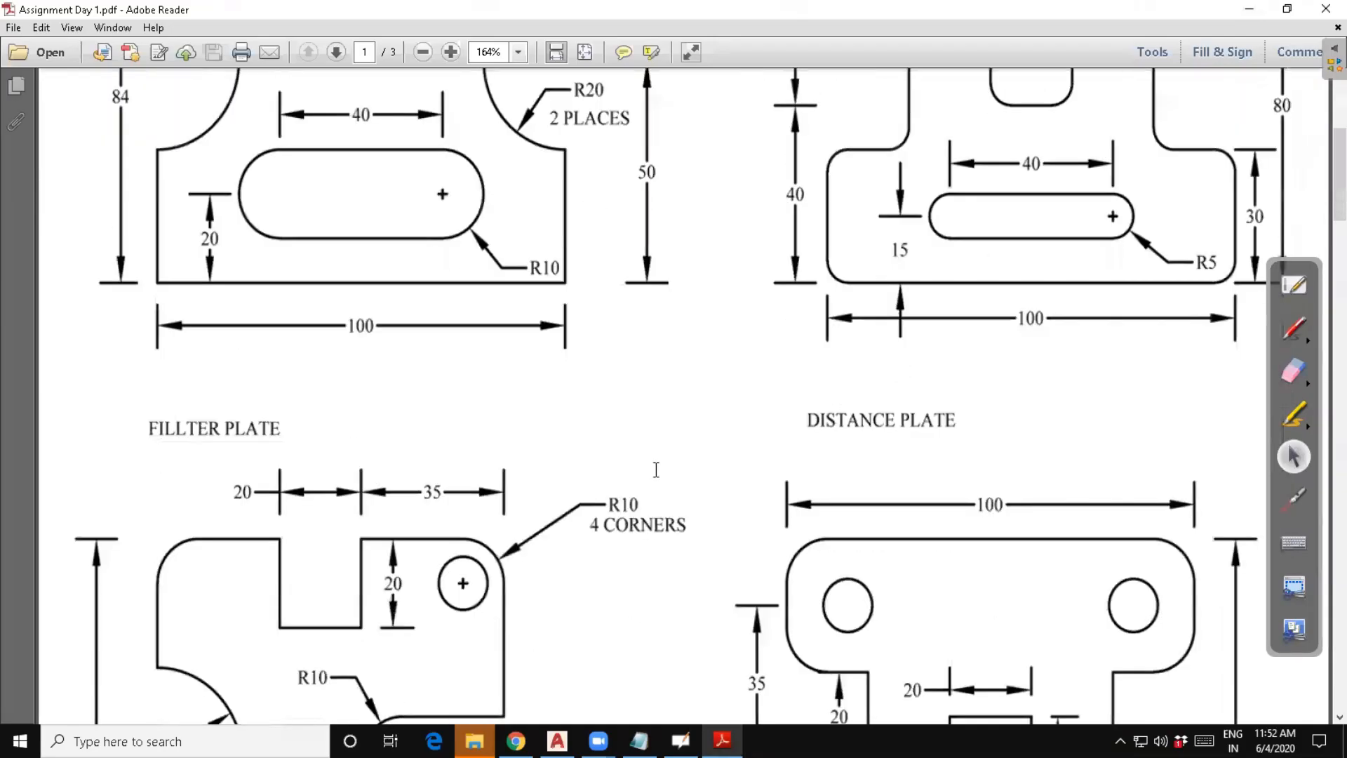
pyautogui.scroll(-4, 655, 470)
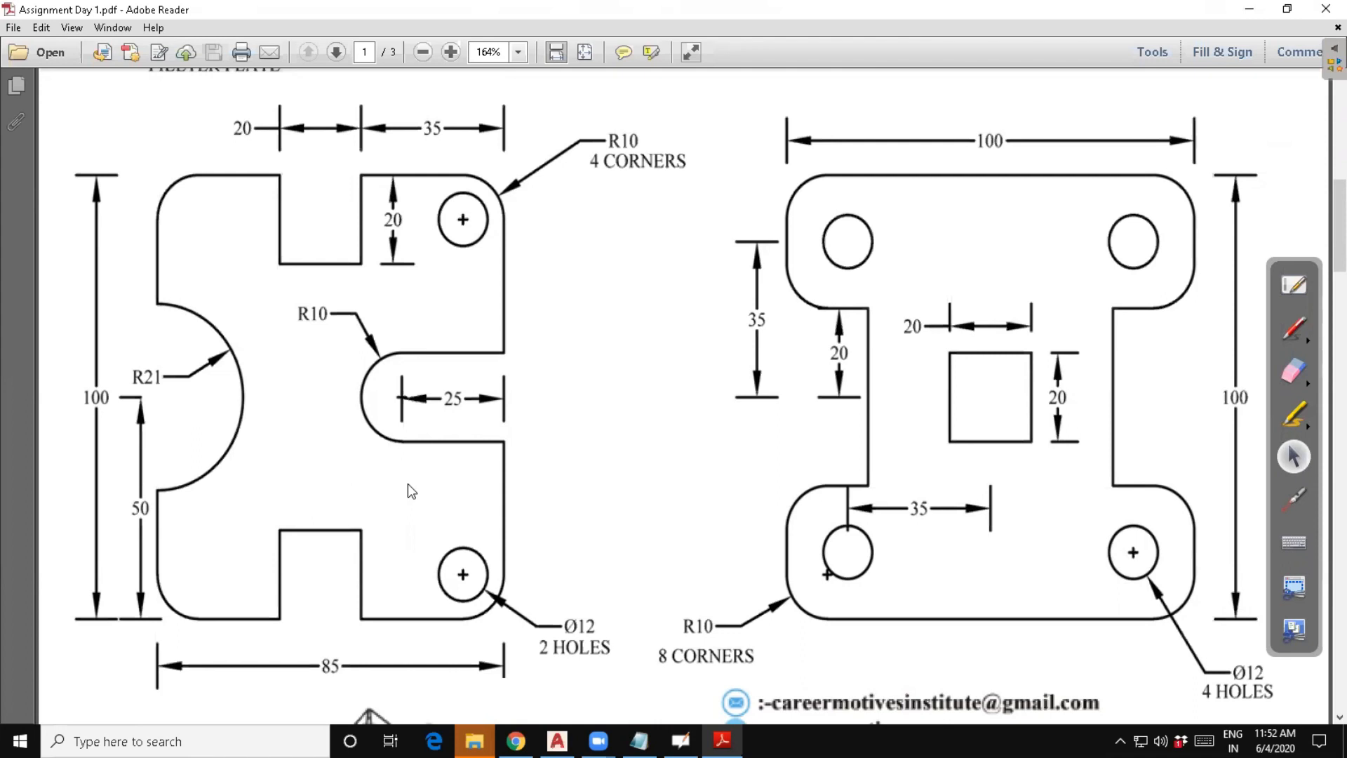
pyautogui.scroll(-15, 407, 483)
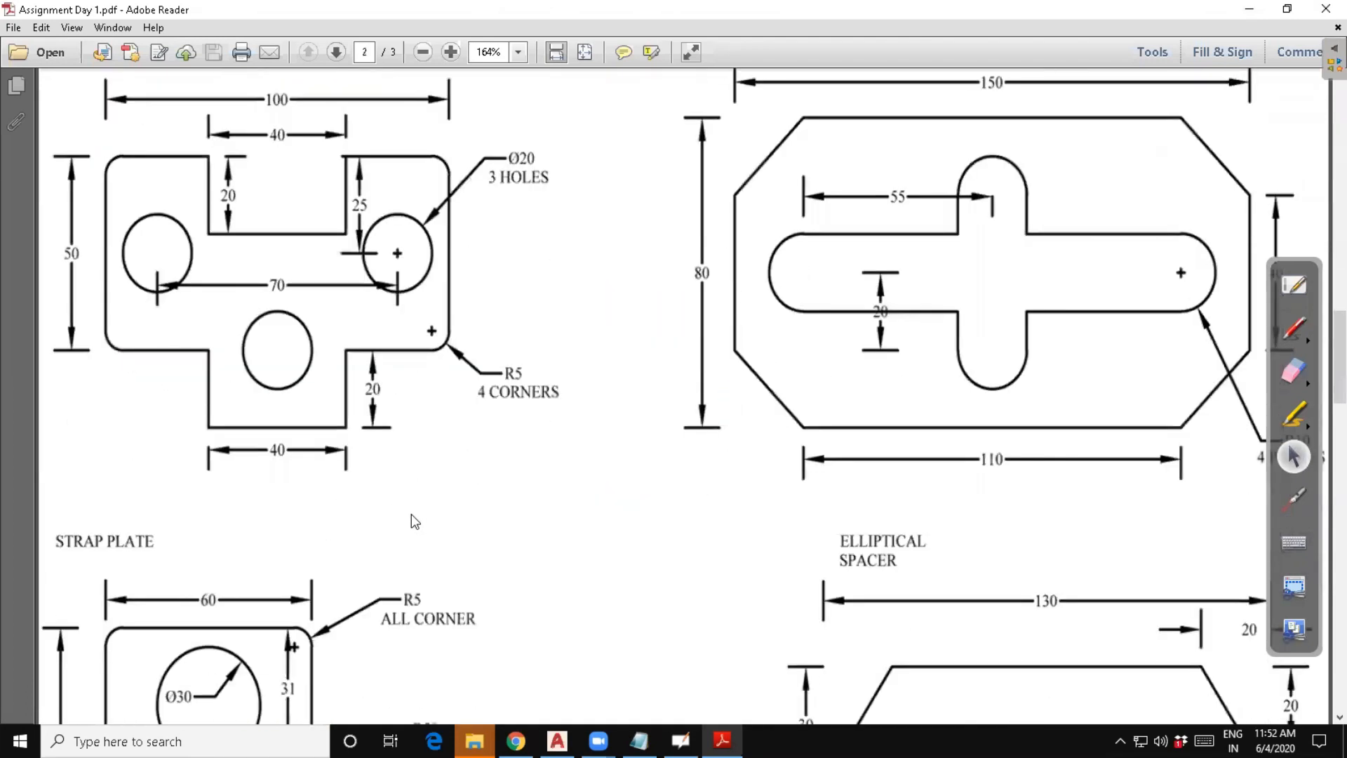
pyautogui.scroll(-18, 414, 521)
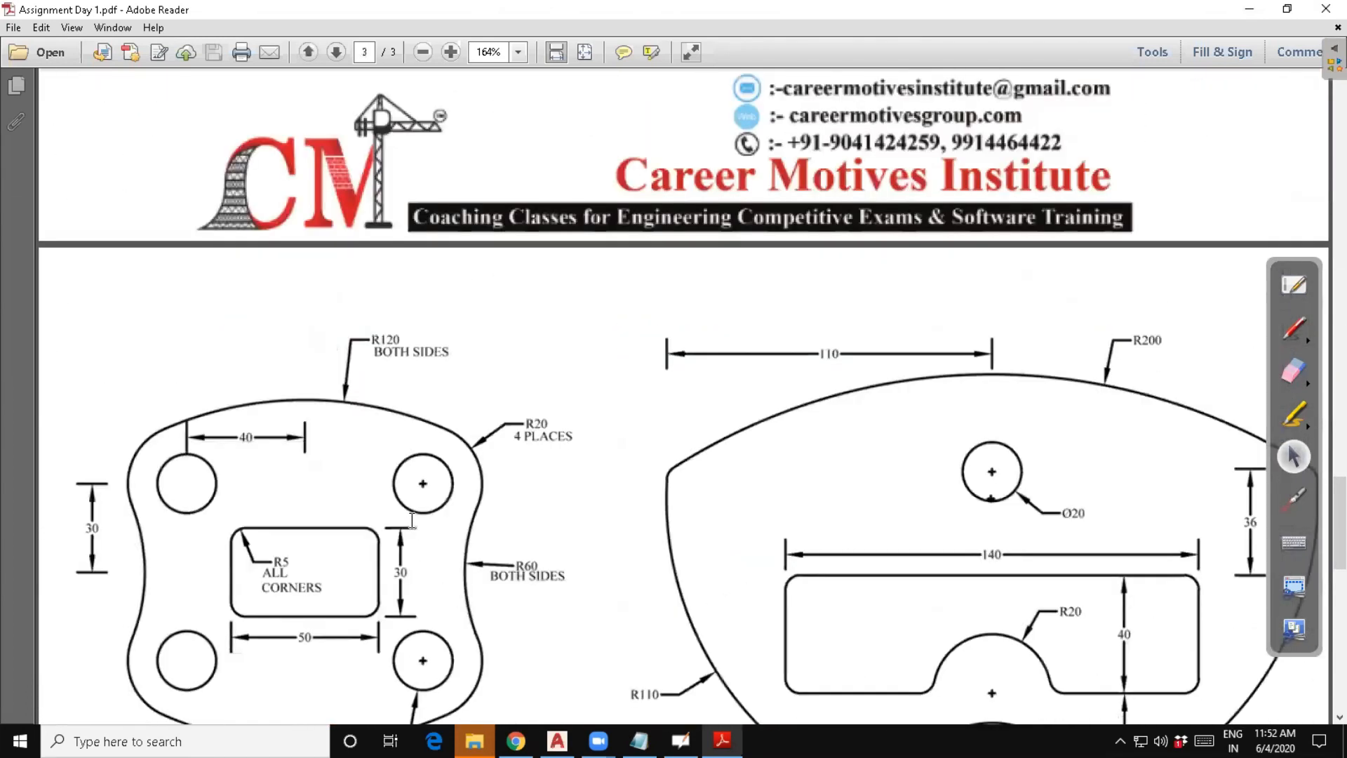
pyautogui.scroll(-3, 412, 519)
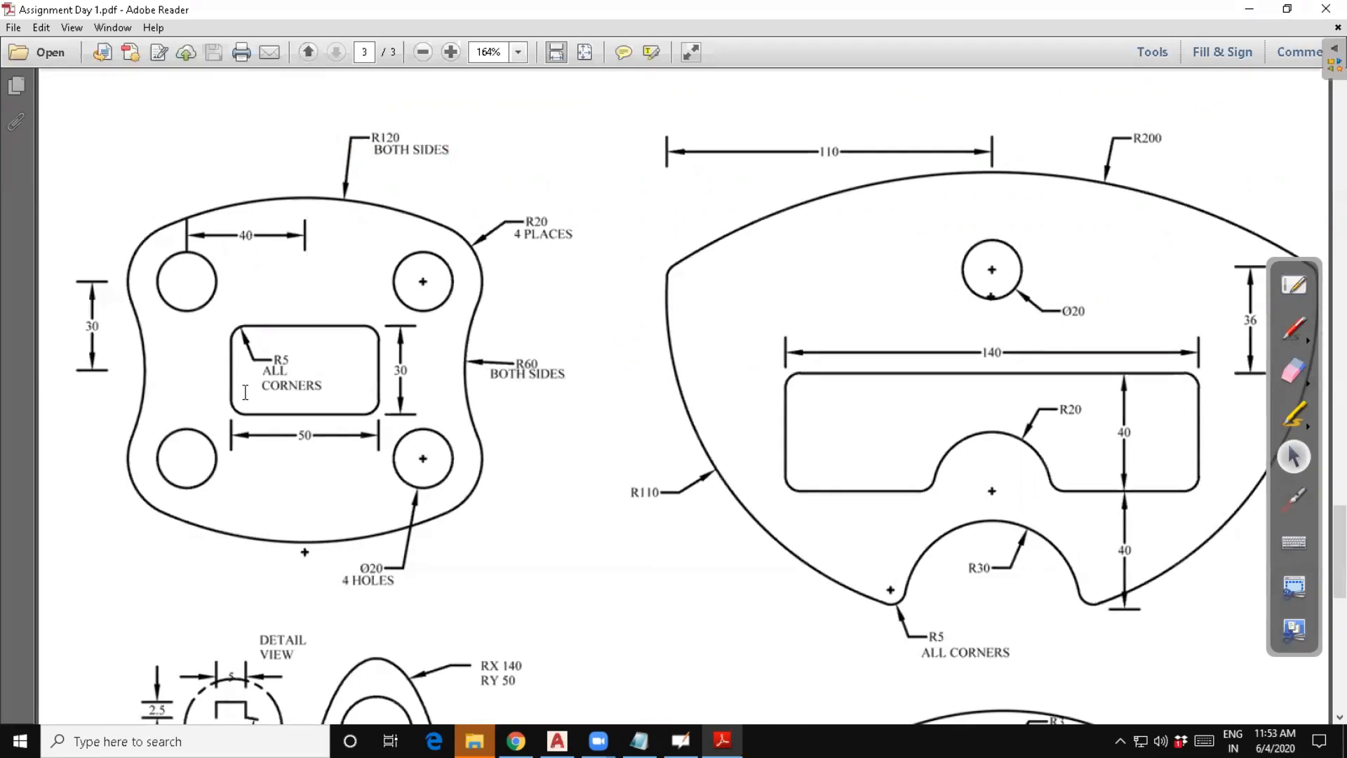
# Examine the plate's R120 arc, the 50 by 30 window and its centre using the annotation pen as pointer.
pyautogui.click(1294, 498)
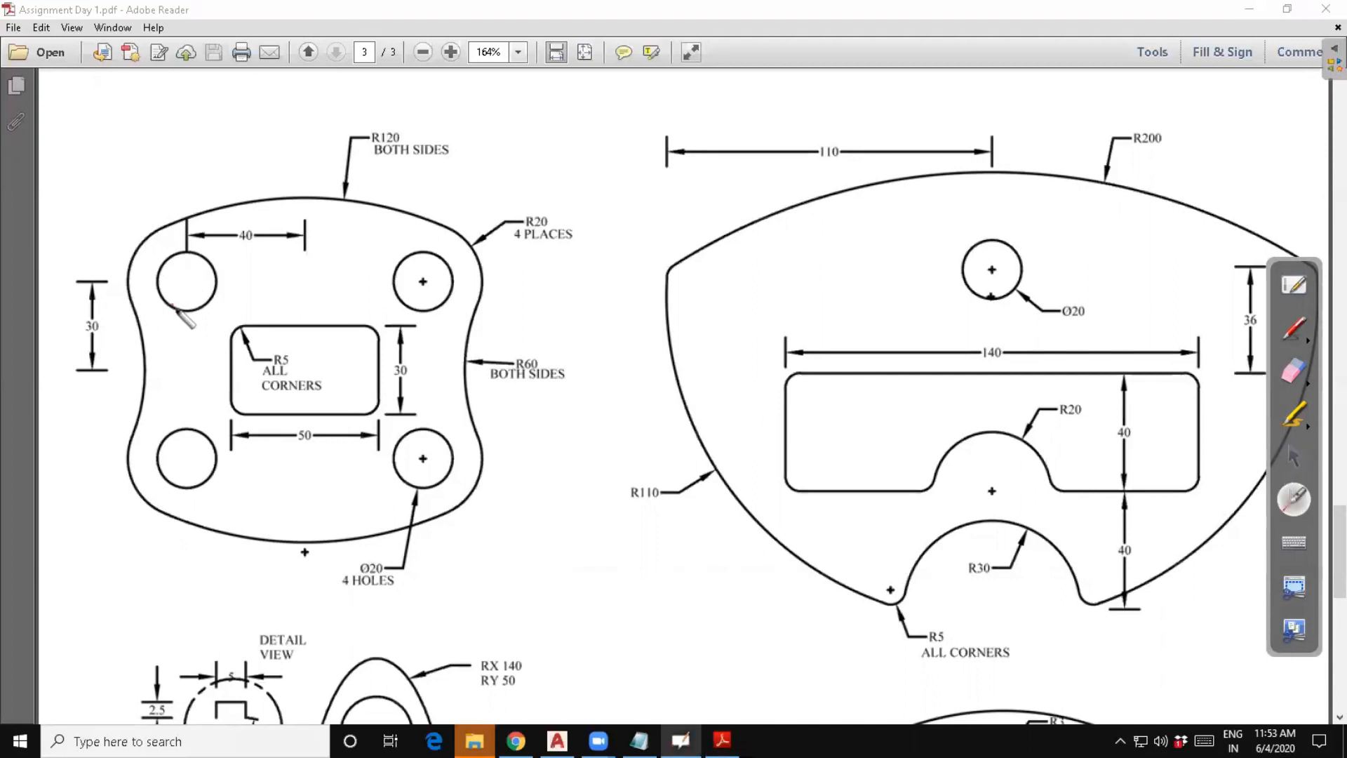
pyautogui.click(369, 196)
pyautogui.click(328, 438)
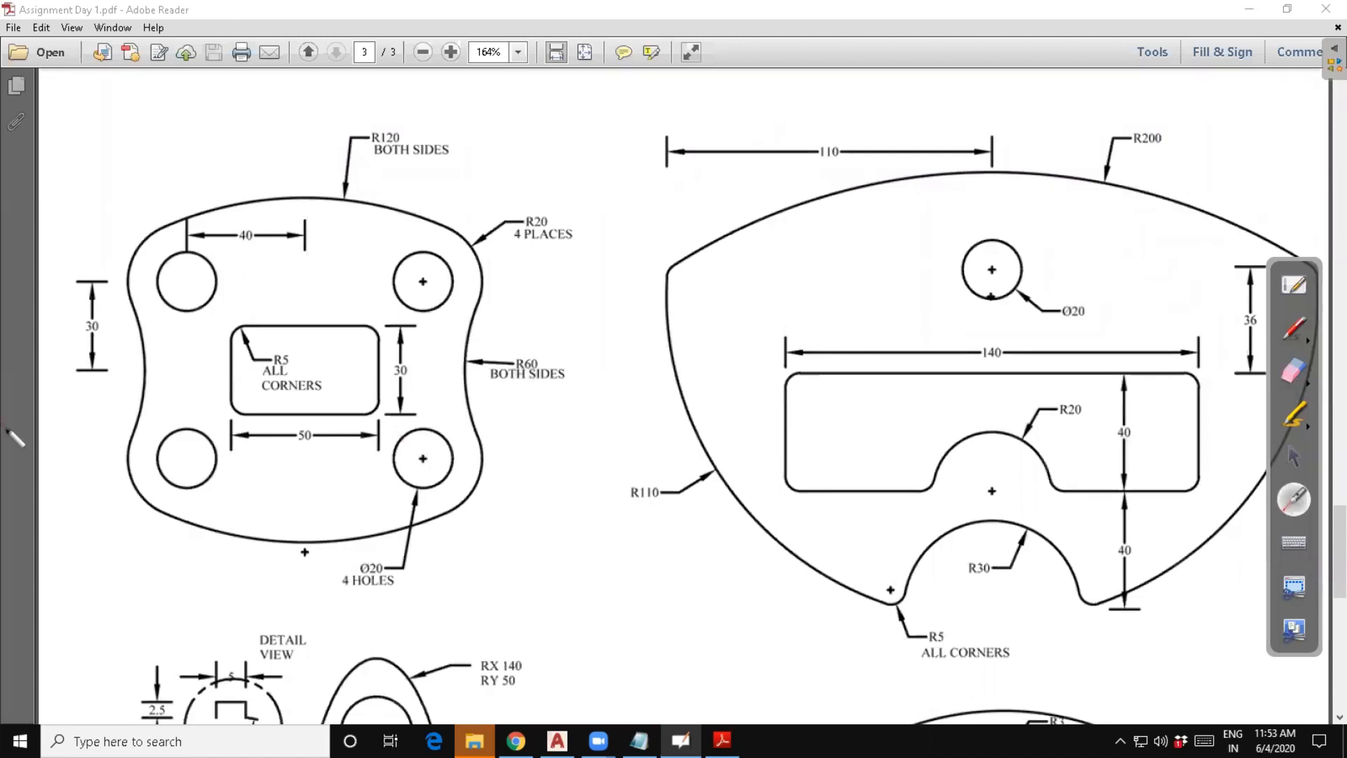
pyautogui.click(306, 368)
pyautogui.click(1295, 460)
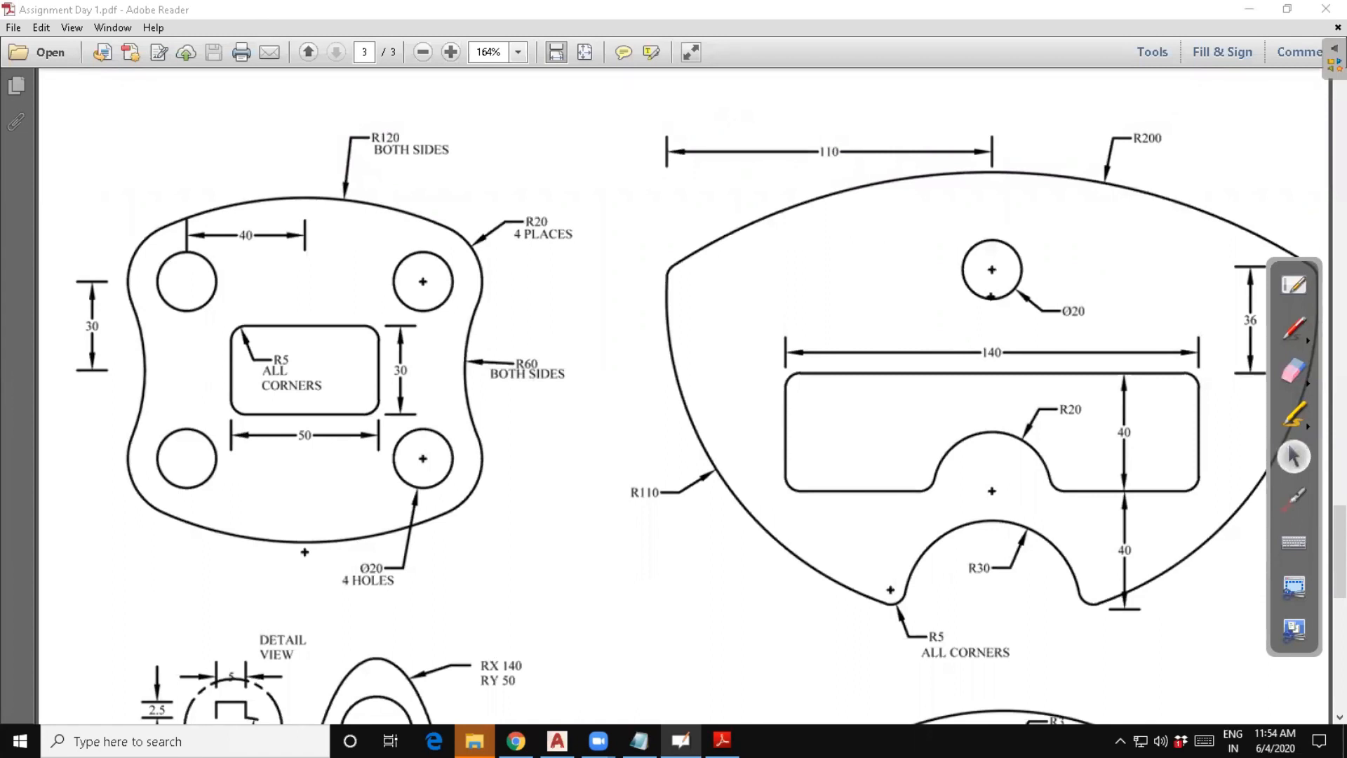
# Switch to AutoCAD and draw a 50-unit horizontal bottom edge and a 30-unit vertical right edge for the window, beside the finished plates.
pyautogui.hotkey('alt', 'Tab')
pyautogui.write('l')
pyautogui.press('Return')
pyautogui.click(688, 387)
pyautogui.write('50')
pyautogui.press('Return')
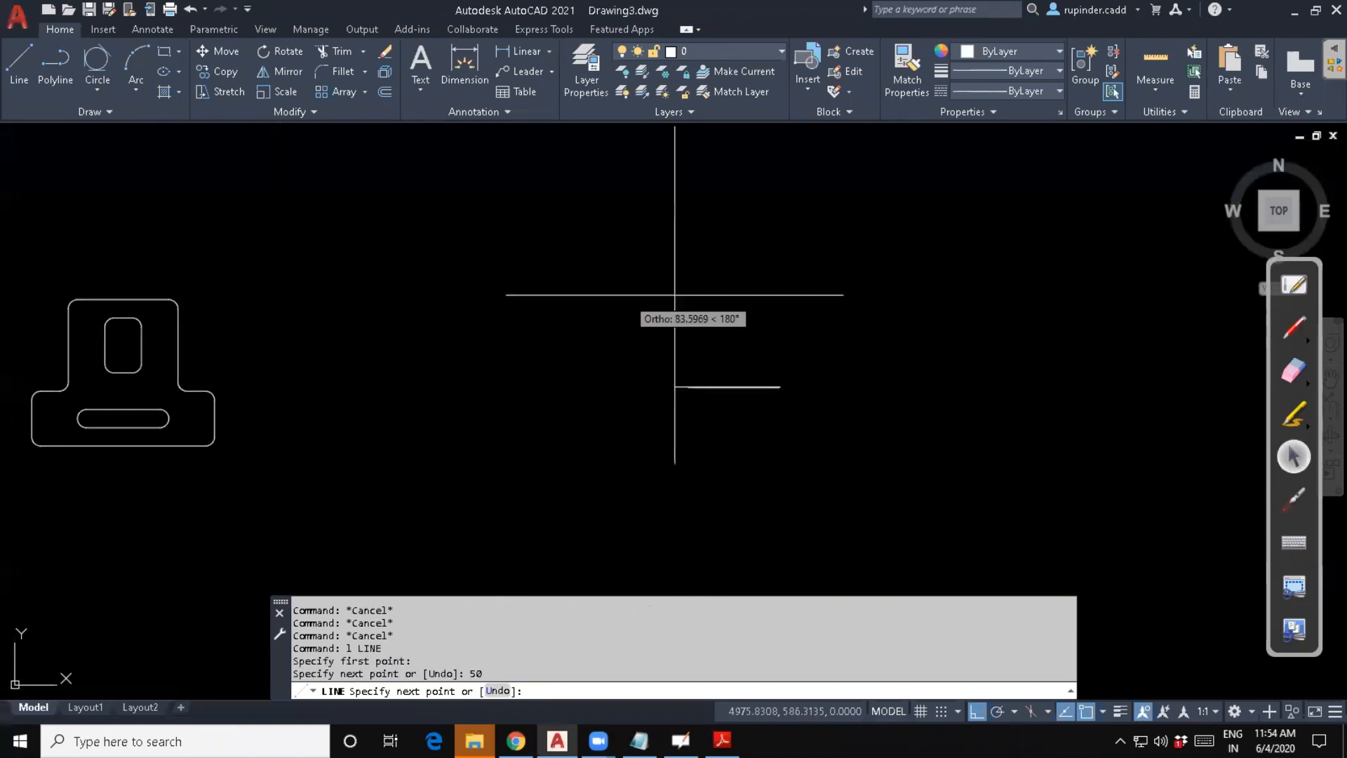
pyautogui.write('30')
pyautogui.press('Return')
pyautogui.press('Escape')
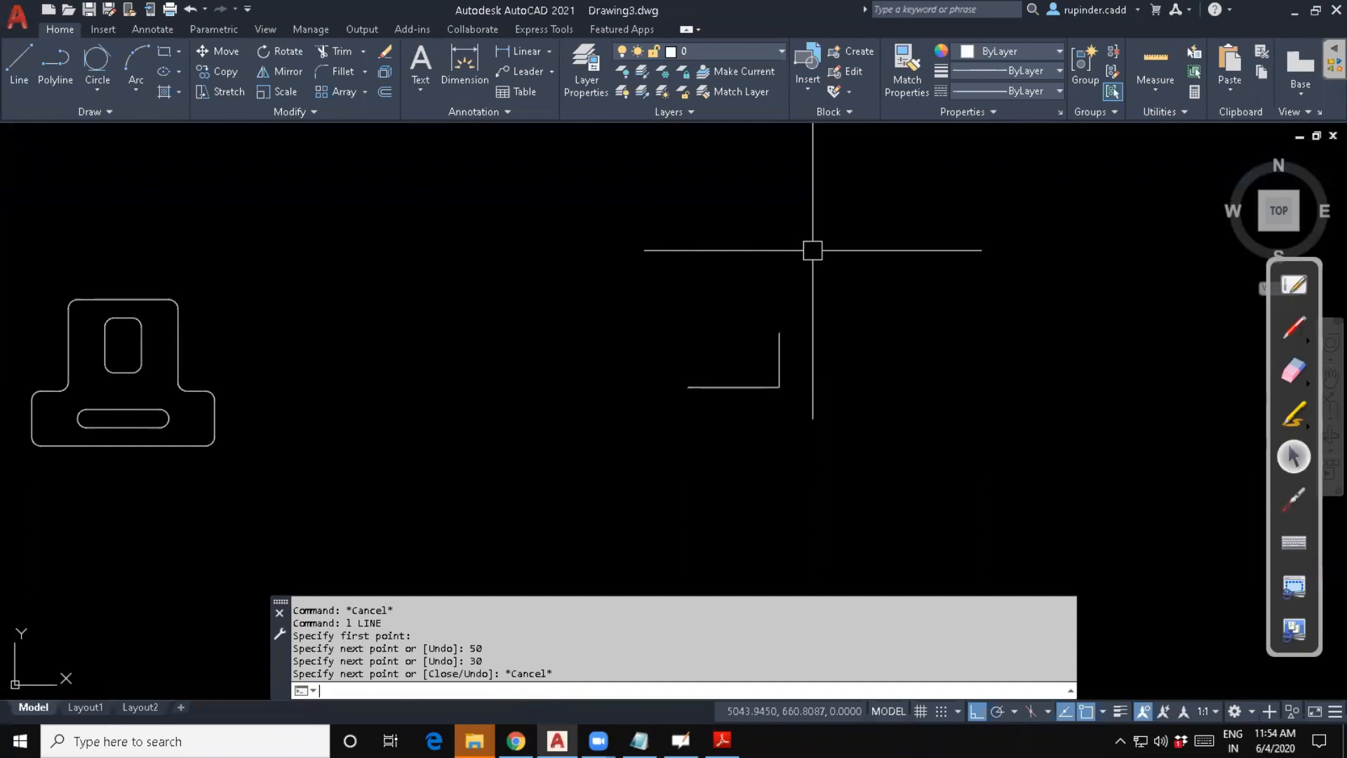
pyautogui.press('Escape')
pyautogui.press('Escape')
# Offset the window's vertical edge 50 units to the left.
pyautogui.write('o')
pyautogui.press('Return')
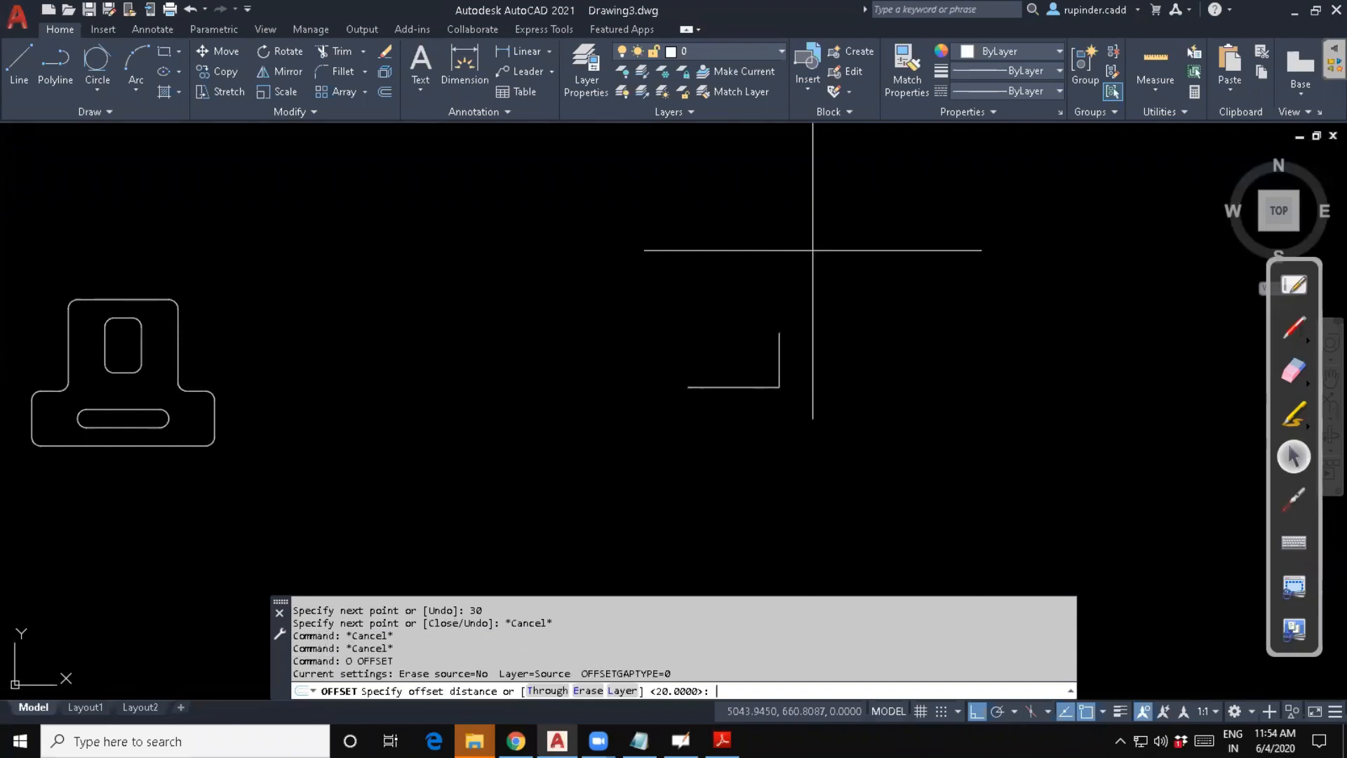
pyautogui.press('Return')
pyautogui.click(768, 358)
pyautogui.click(781, 367)
pyautogui.click(719, 367)
pyautogui.press('Return')
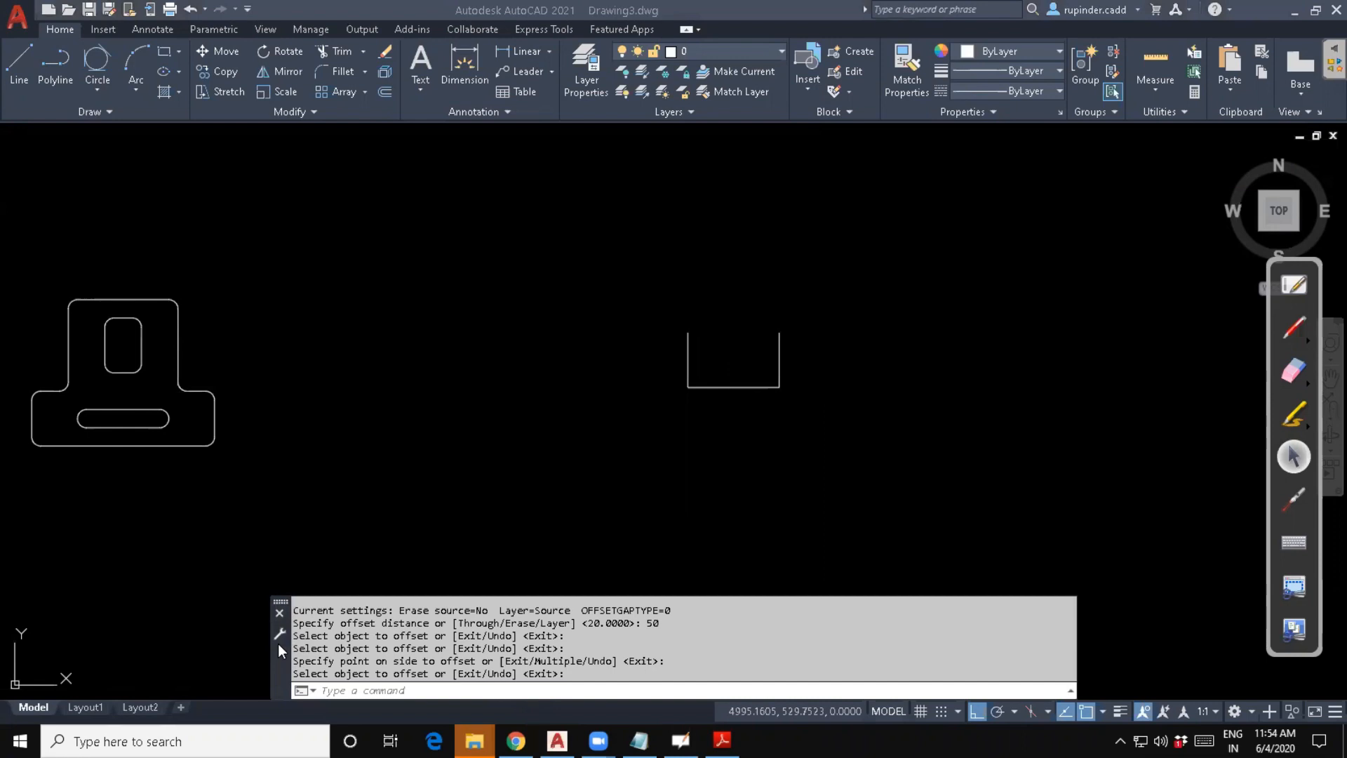
pyautogui.click(469, 450)
pyautogui.press('Escape')
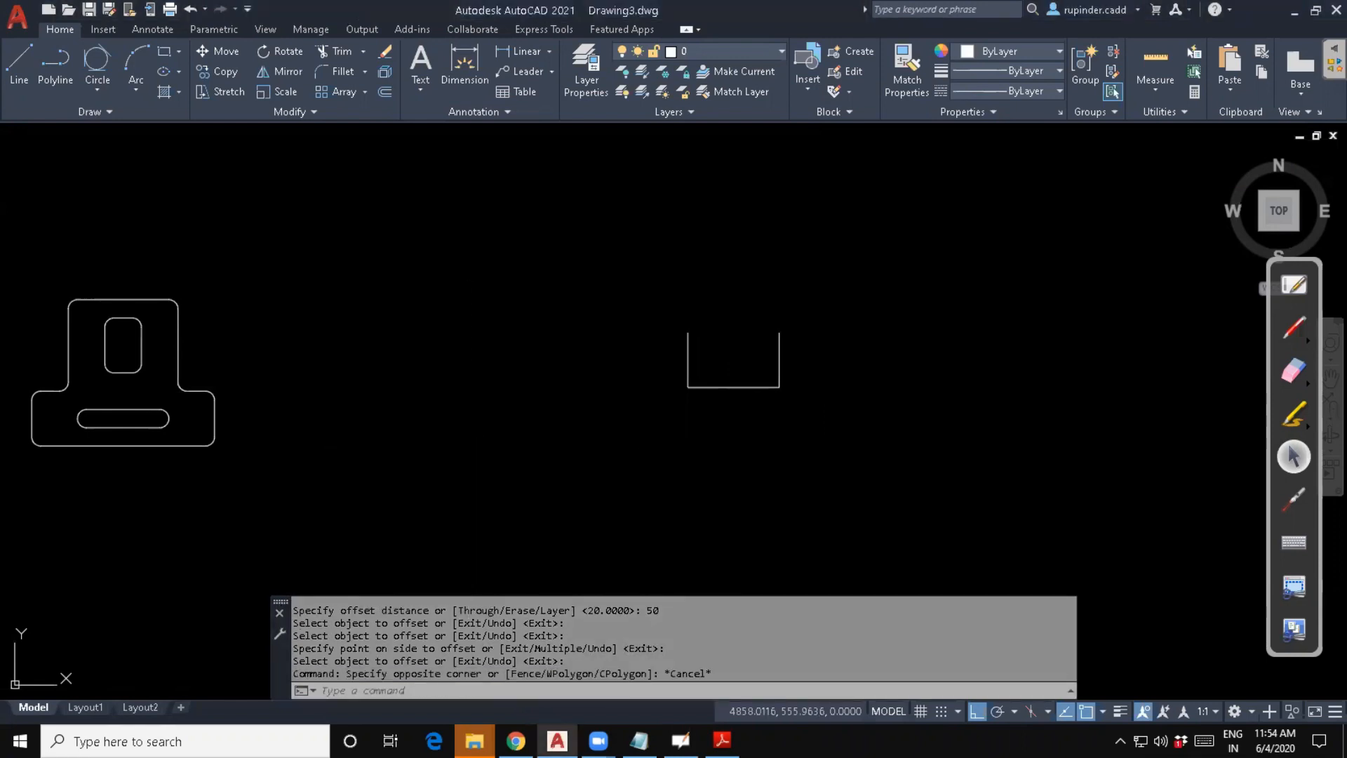
# Offset the window's bottom edge 30 units upward to close the rectangle.
pyautogui.press('Return')
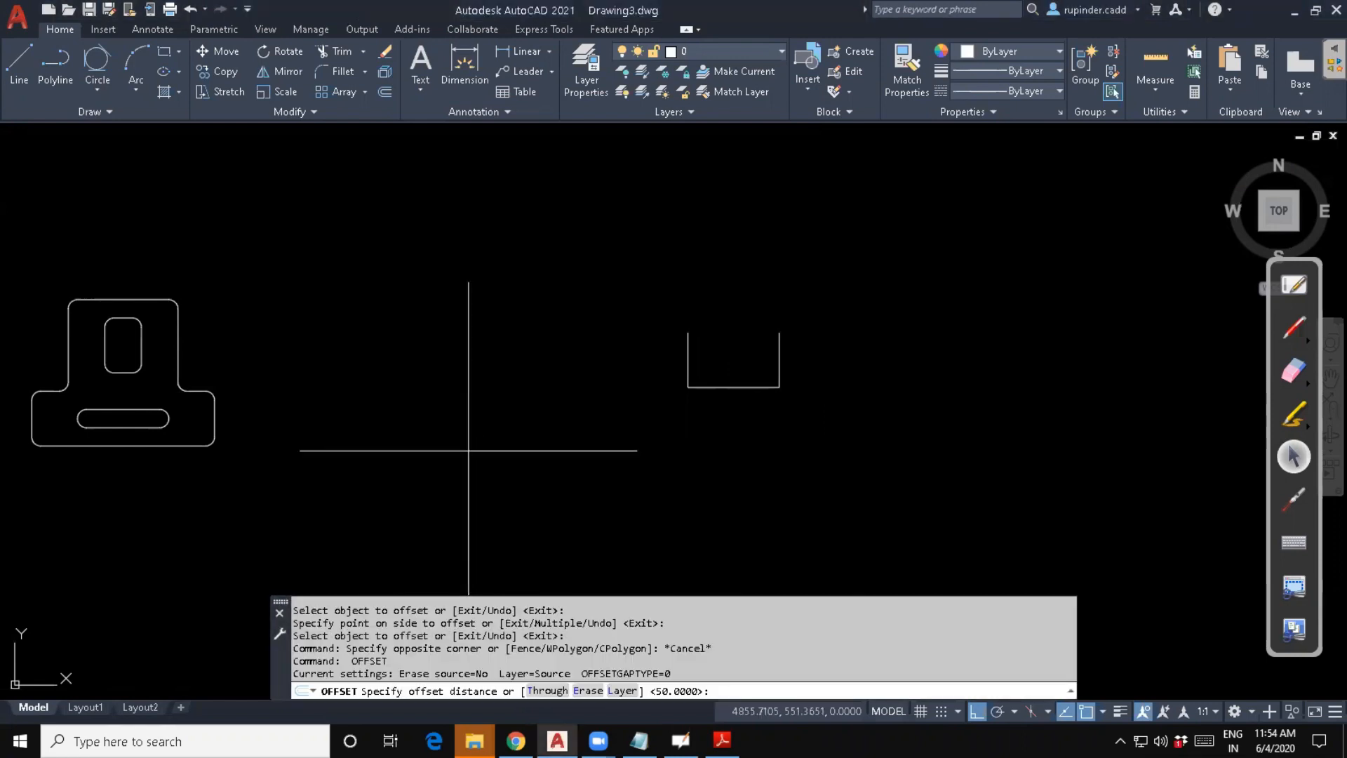
pyautogui.write('30')
pyautogui.press('Return')
pyautogui.click(701, 386)
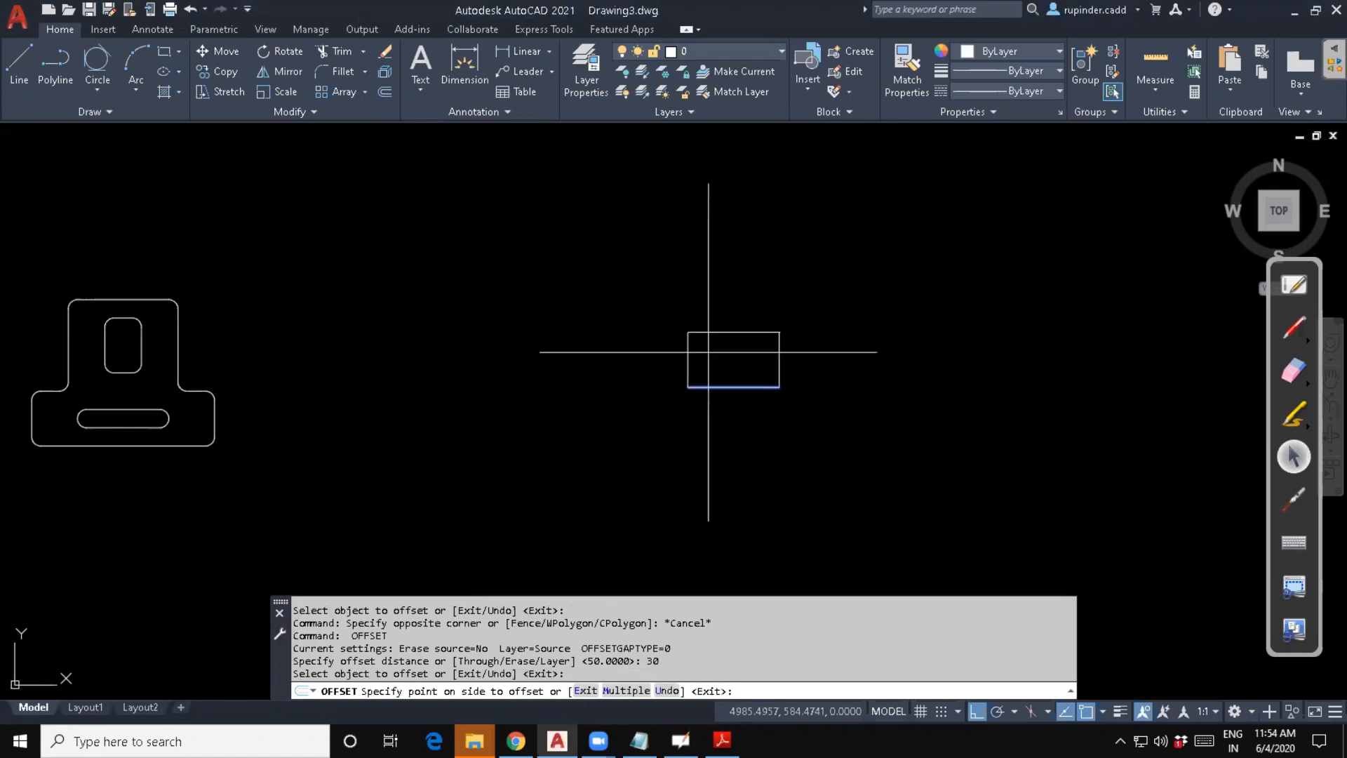
pyautogui.click(708, 353)
pyautogui.press('Escape')
pyautogui.press('Escape')
pyautogui.scroll(2, 733, 388)
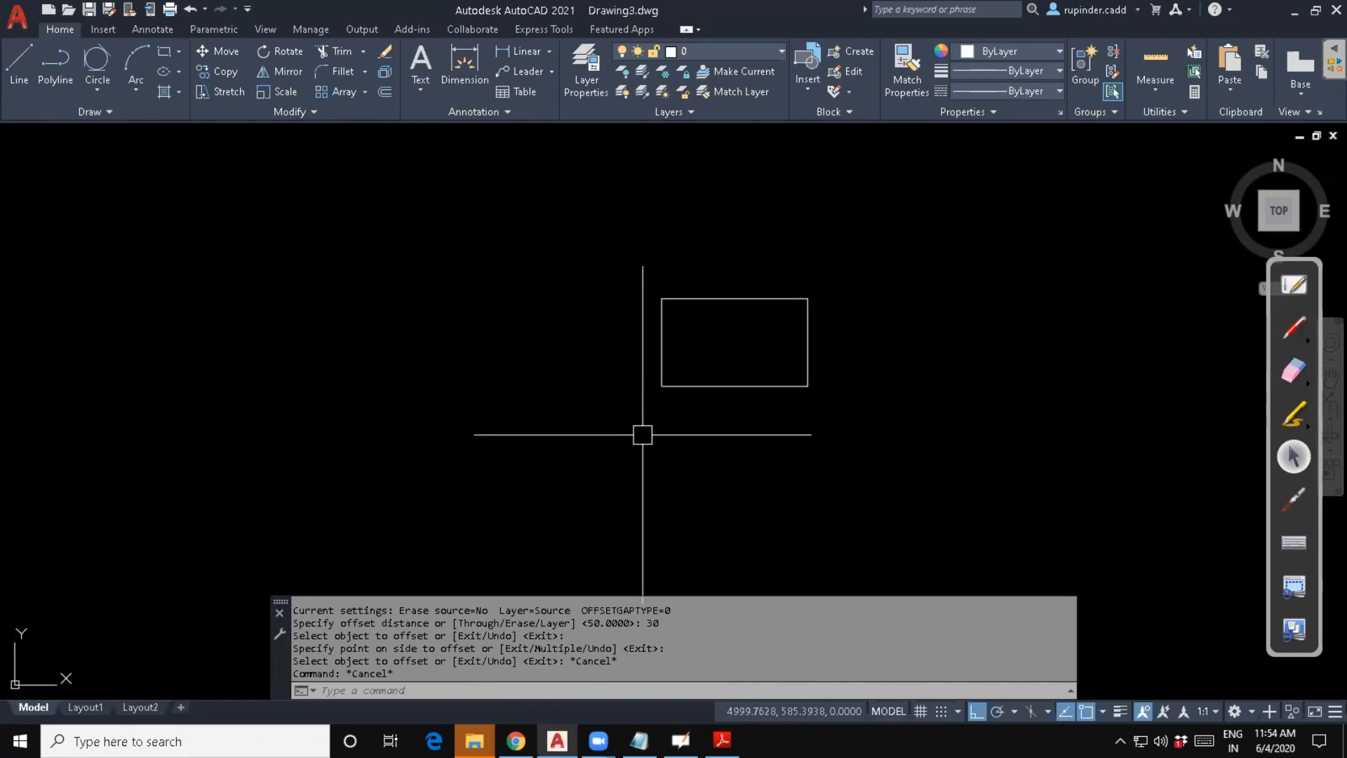
pyautogui.press('Escape')
pyautogui.press('Escape')
# Draw the window's horizontal and vertical centre lines between the midpoints of its opposite edges.
pyautogui.write('l')
pyautogui.press('Return')
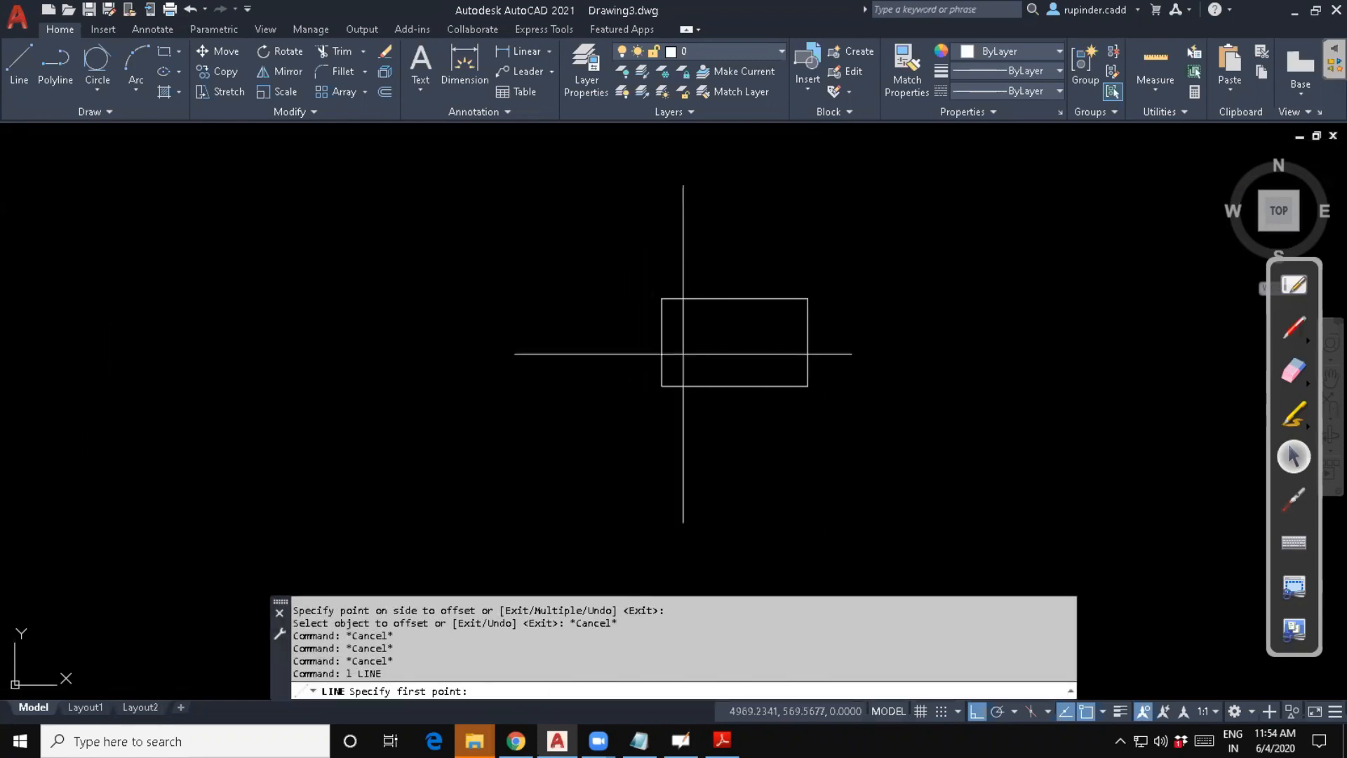
pyautogui.click(662, 342)
pyautogui.click(806, 343)
pyautogui.press('Escape')
pyautogui.press('Return')
pyautogui.click(735, 385)
pyautogui.click(735, 299)
pyautogui.press('Return')
pyautogui.press('Escape')
pyautogui.press('Escape')
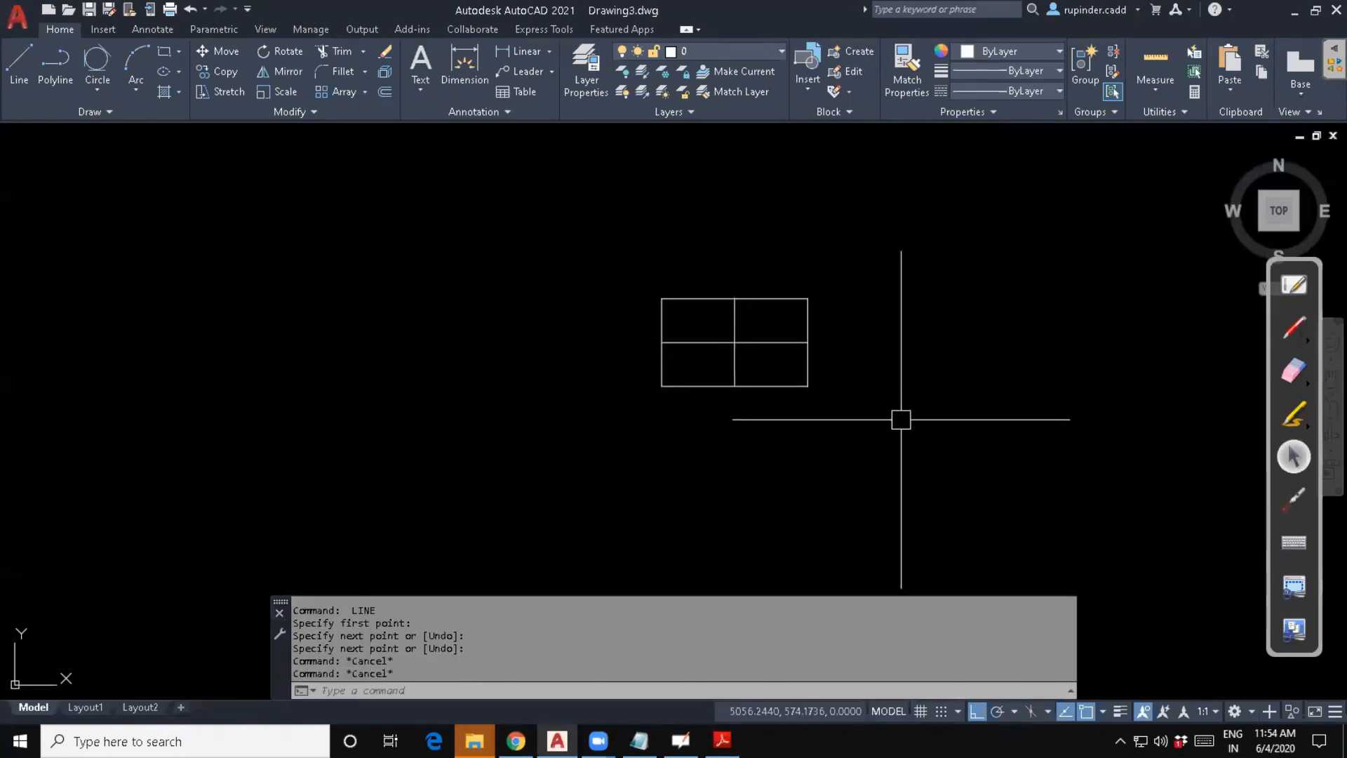
pyautogui.moveTo(1003, 383); pyautogui.dragTo(961, 397, button='middle')
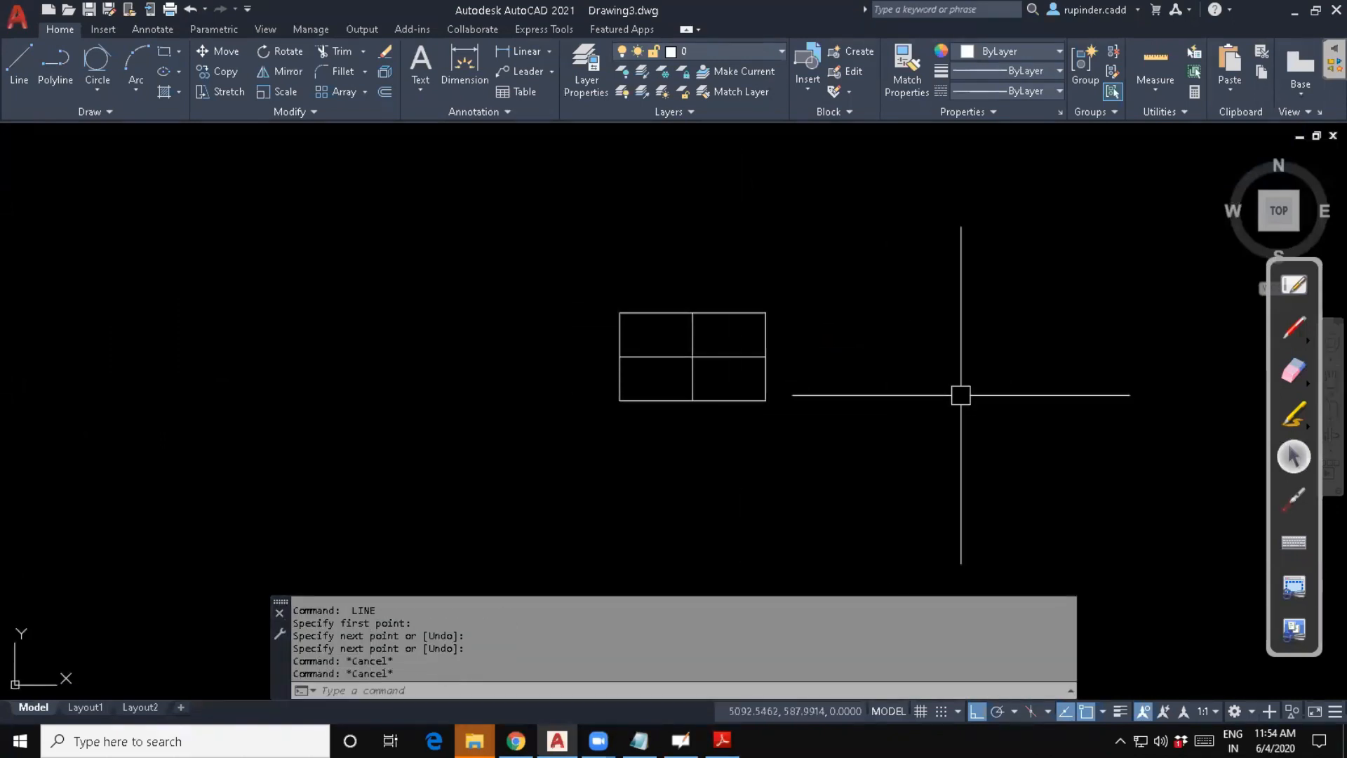
# Check the hole spacing in the PDF figure, return to AutoCAD and offset the window's horizontal centre line 30 units upward.
pyautogui.click(722, 740)
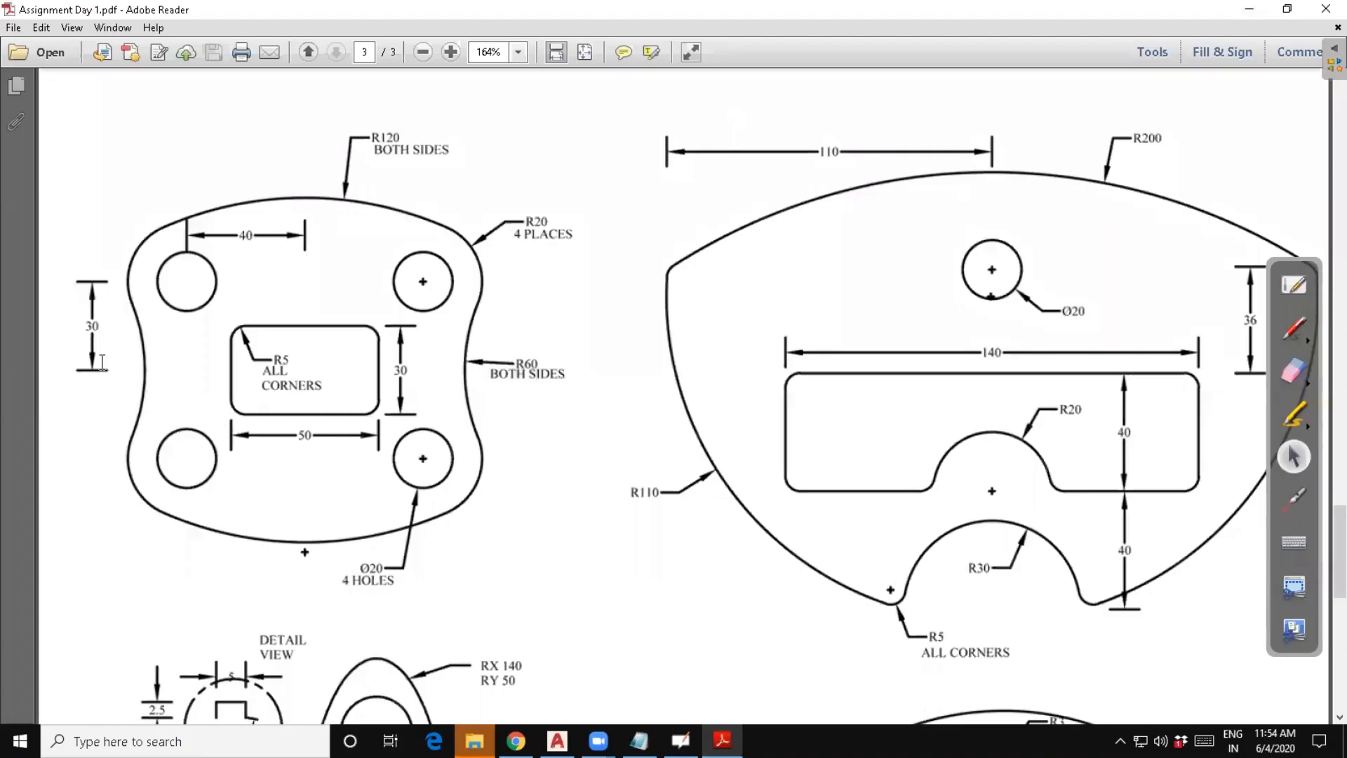
pyautogui.click(1249, 8)
pyautogui.press('Escape')
pyautogui.press('Escape')
pyautogui.moveTo(799, 467); pyautogui.dragTo(770, 498, button='middle')
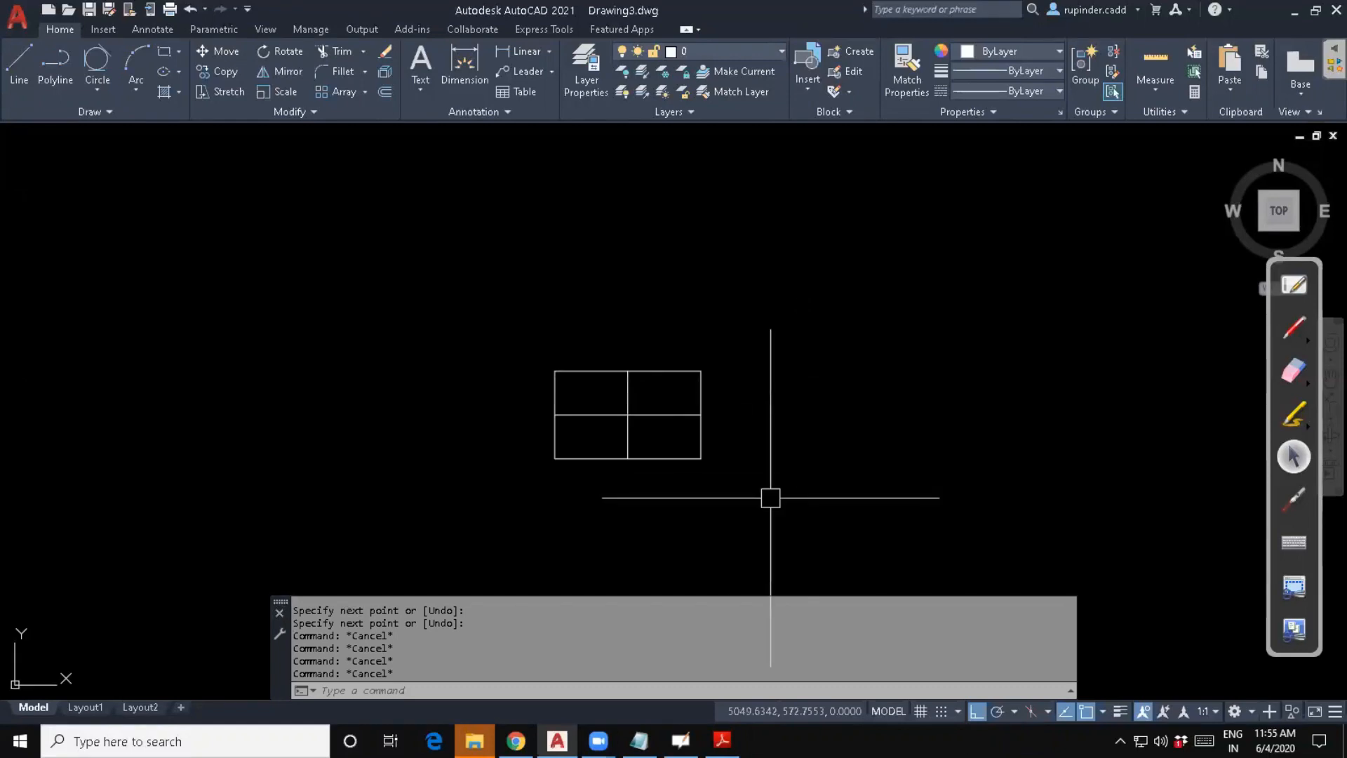
pyautogui.write('o')
pyautogui.press('Return')
pyautogui.write('3')
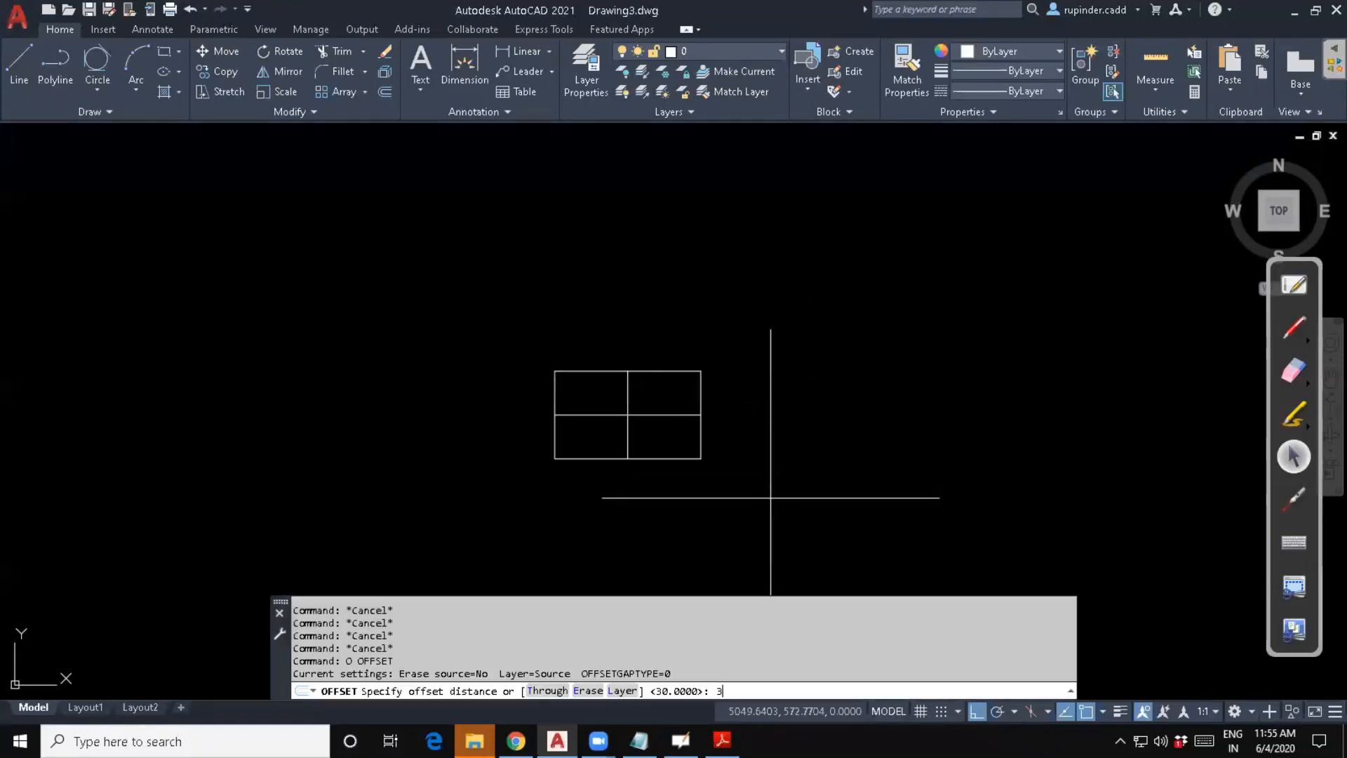
pyautogui.write('0')
pyautogui.press('Return')
pyautogui.click(644, 414)
pyautogui.click(656, 282)
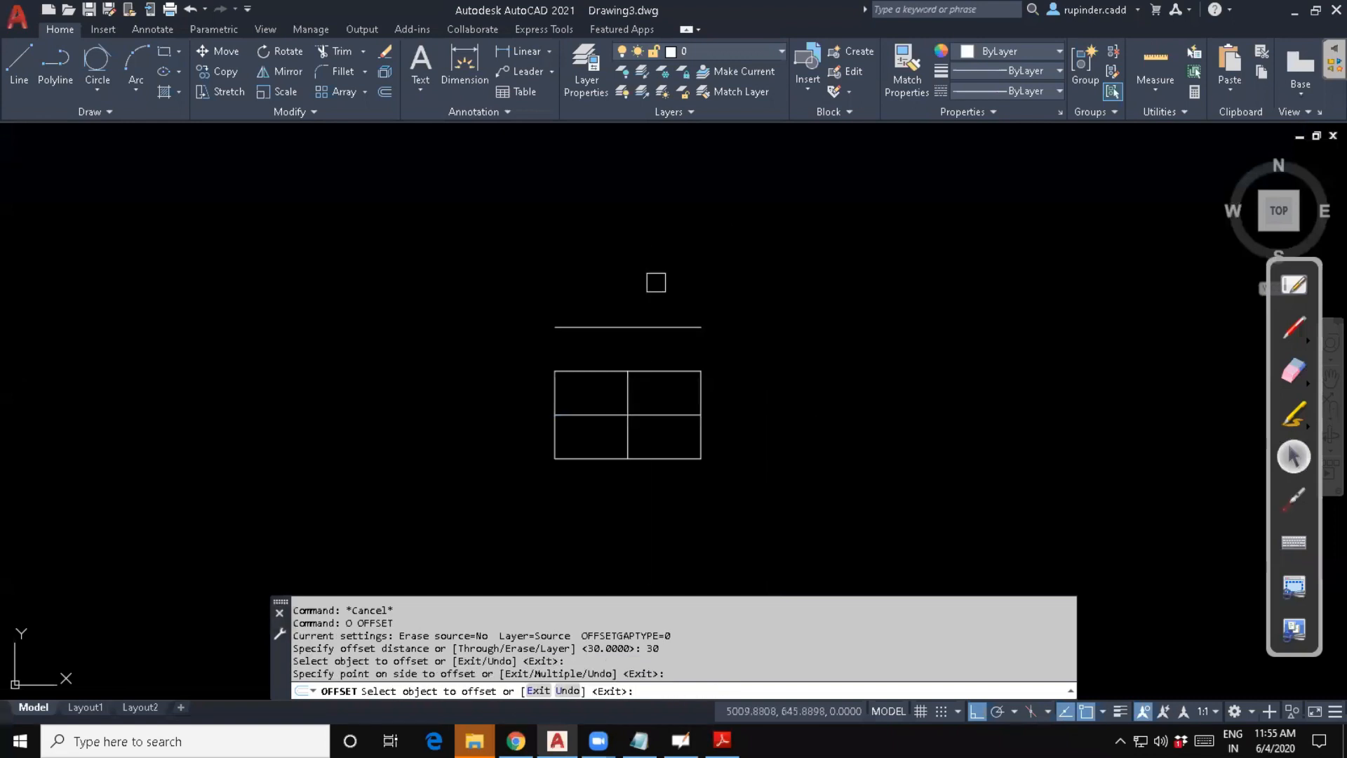
pyautogui.press('Escape')
pyautogui.press('Escape')
pyautogui.press('Escape')
# Extend the vertical centre line up to the offset line above the window.
pyautogui.write('ex')
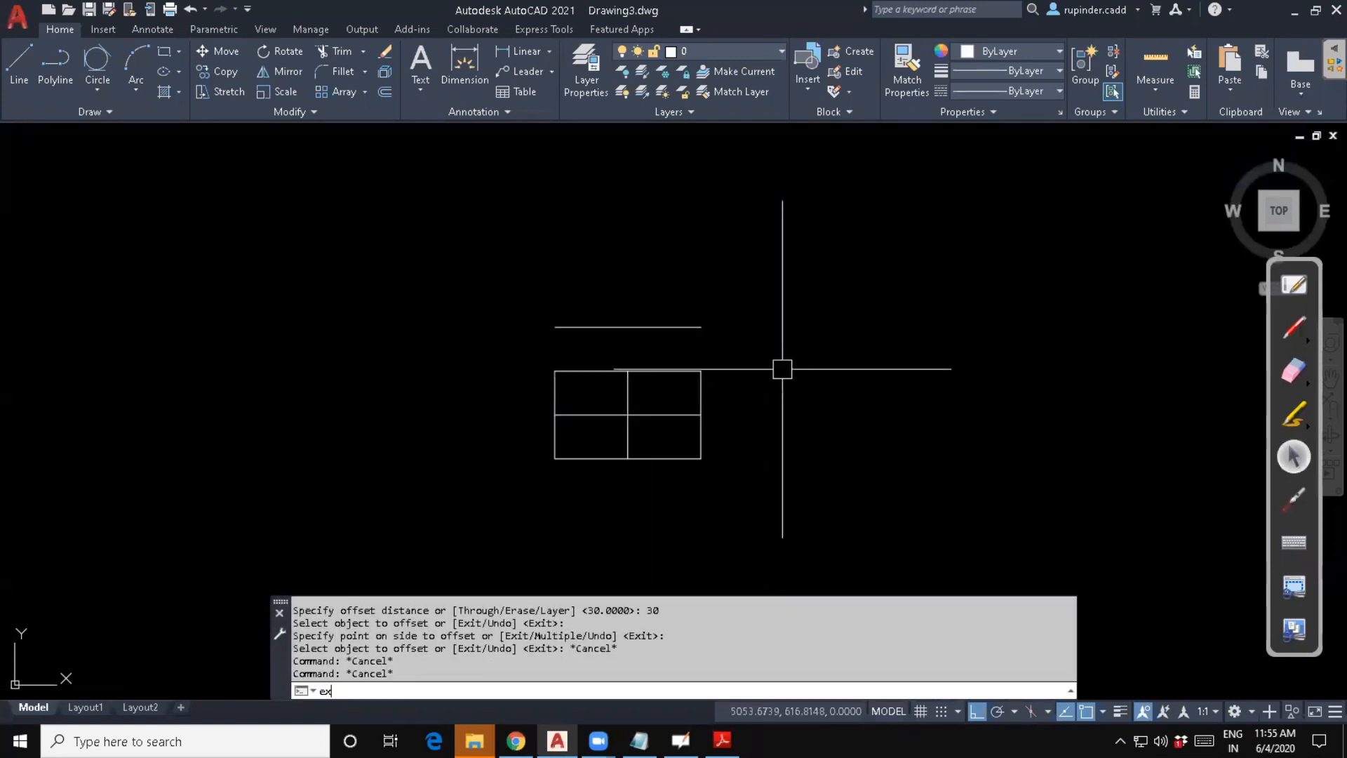
pyautogui.press('Return')
pyautogui.press('Return')
pyautogui.click(628, 385)
pyautogui.press('Escape')
pyautogui.press('Escape')
pyautogui.press('Escape')
# Offset the vertical centre line 40 units to the left.
pyautogui.write('o')
pyautogui.press('Return')
pyautogui.write('4')
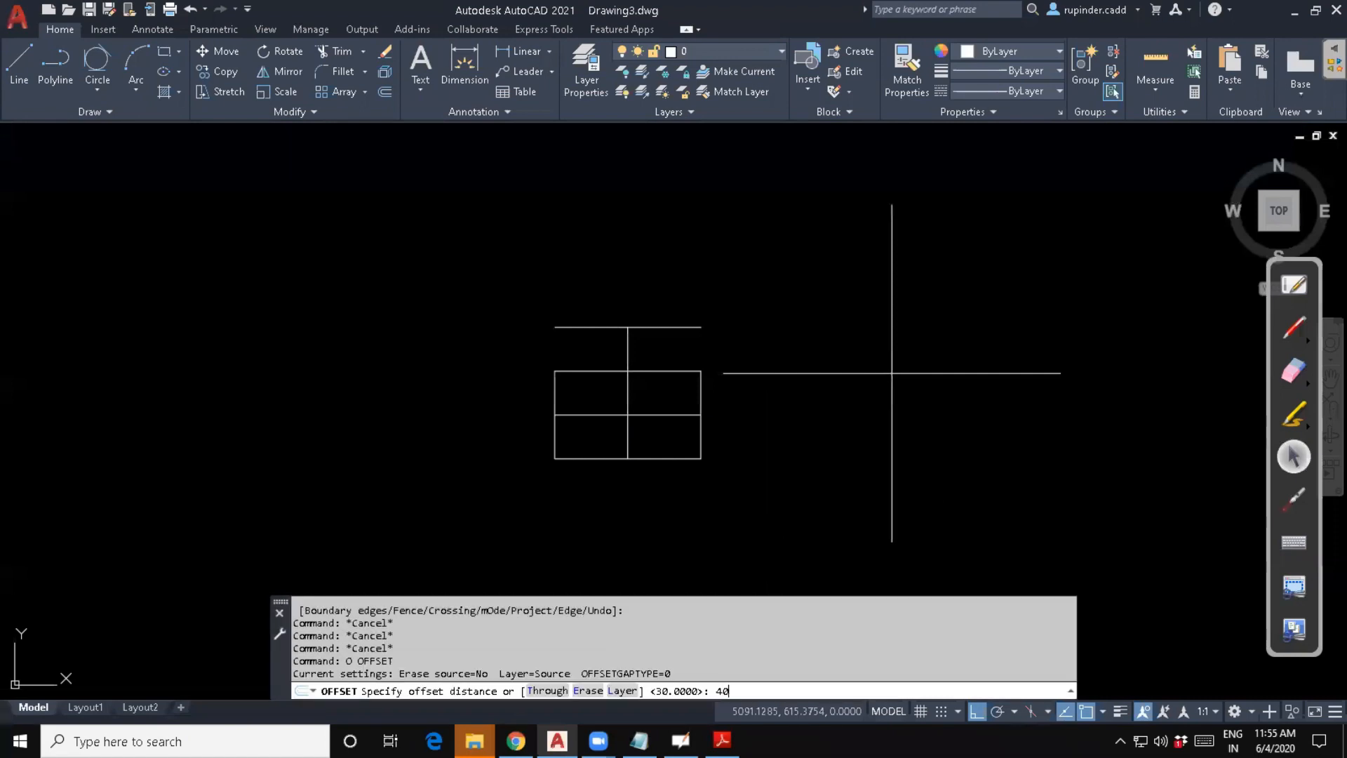
pyautogui.write('0')
pyautogui.press('Return')
pyautogui.click(629, 355)
pyautogui.click(451, 324)
pyautogui.press('Escape')
pyautogui.press('Escape')
pyautogui.press('Escape')
# Extend the horizontal line above the window leftward to meet the offset vertical line.
pyautogui.write('ex')
pyautogui.press('Escape')
pyautogui.scroll(6, 554, 355)
pyautogui.press('Escape')
pyautogui.press('Escape')
# Draw a circle of radius 20 centred on the intersection of the two offset lines.
pyautogui.write('c')
pyautogui.press('Return')
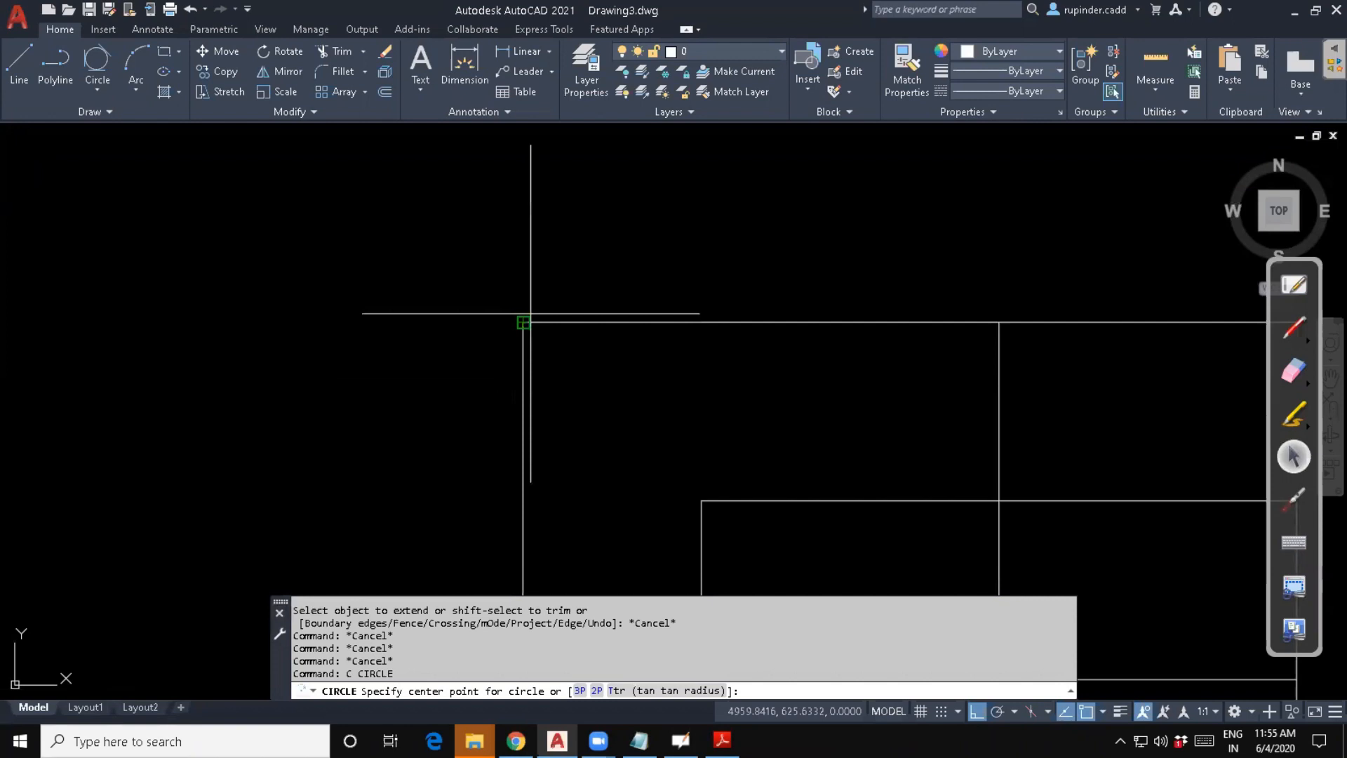
pyautogui.click(523, 322)
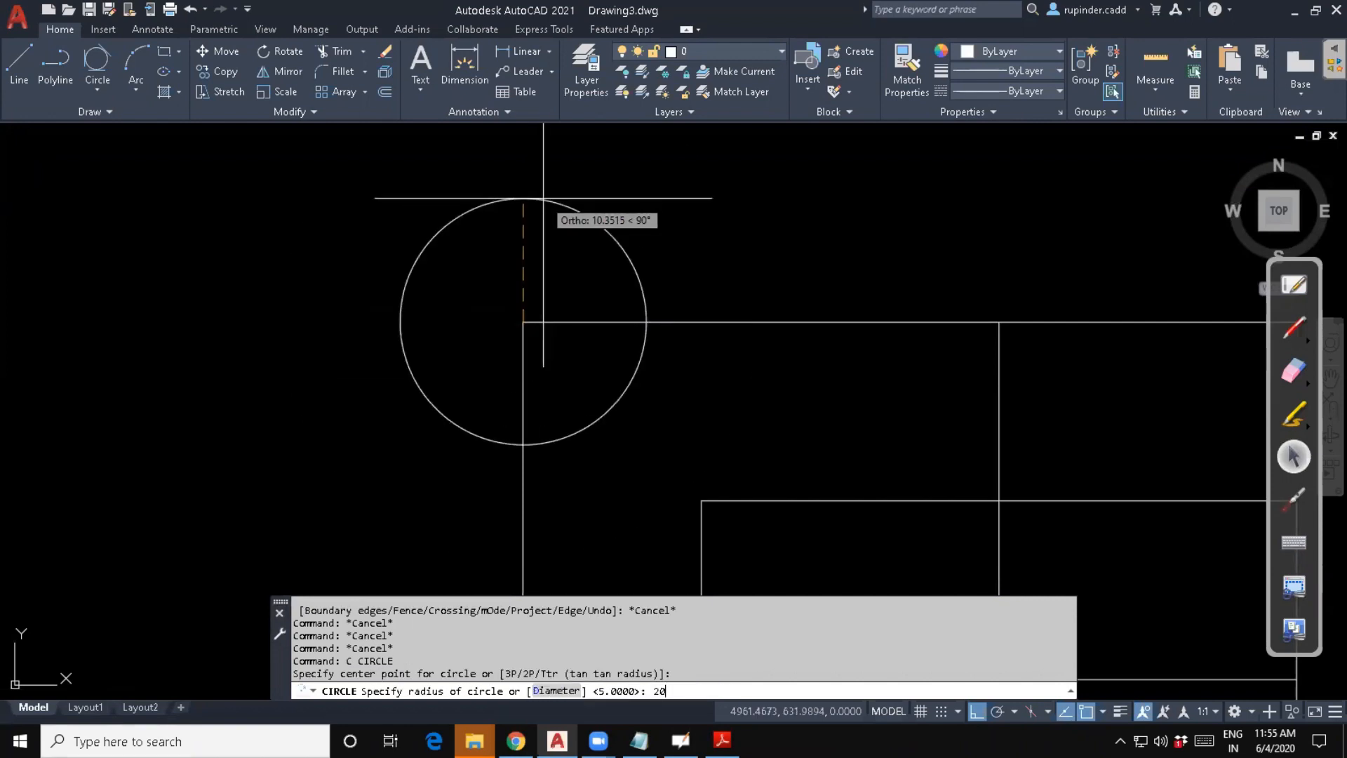
pyautogui.write('20')
pyautogui.press('Return')
pyautogui.press('Escape')
pyautogui.press('Escape')
pyautogui.scroll(-3, 281, 322)
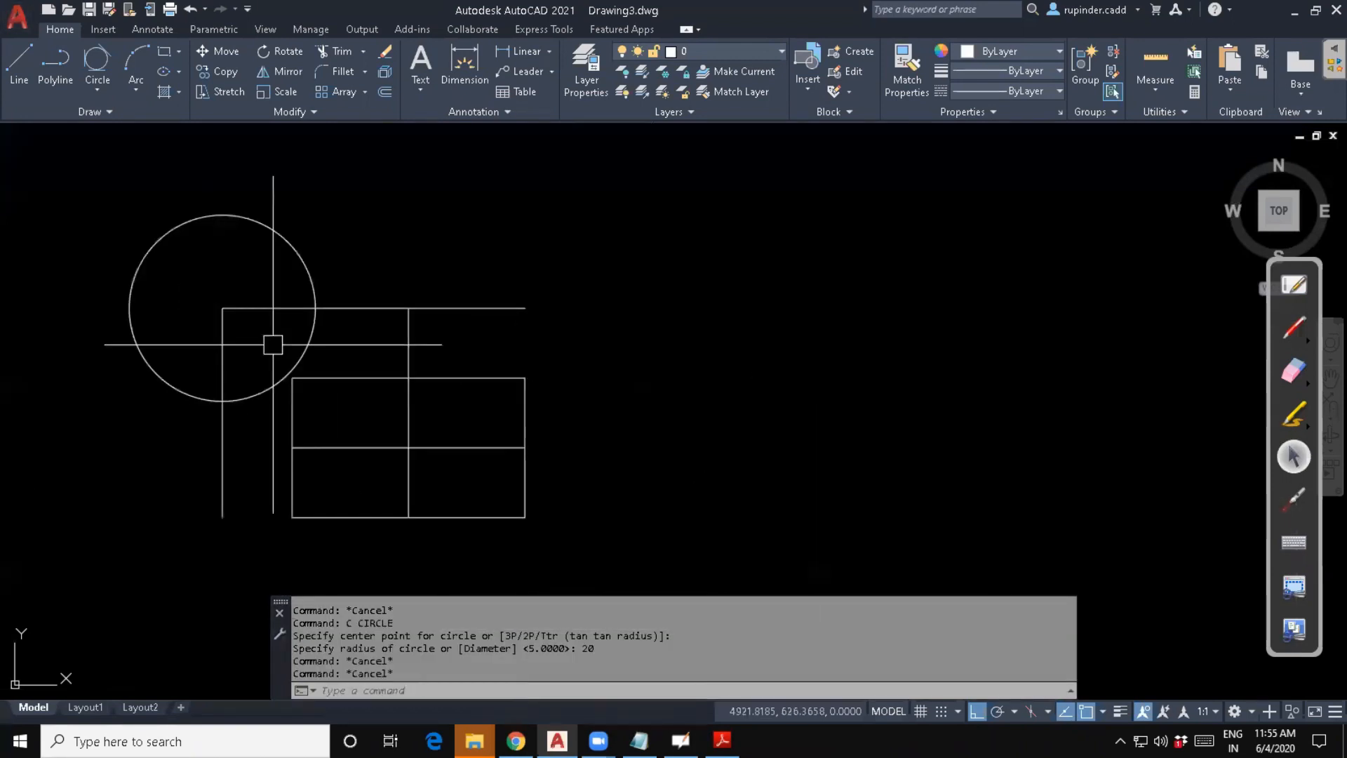
# Delete the two offset construction lines that cross at the circle's centre.
pyautogui.click(233, 308)
pyautogui.click(199, 276)
pyautogui.press('Delete')
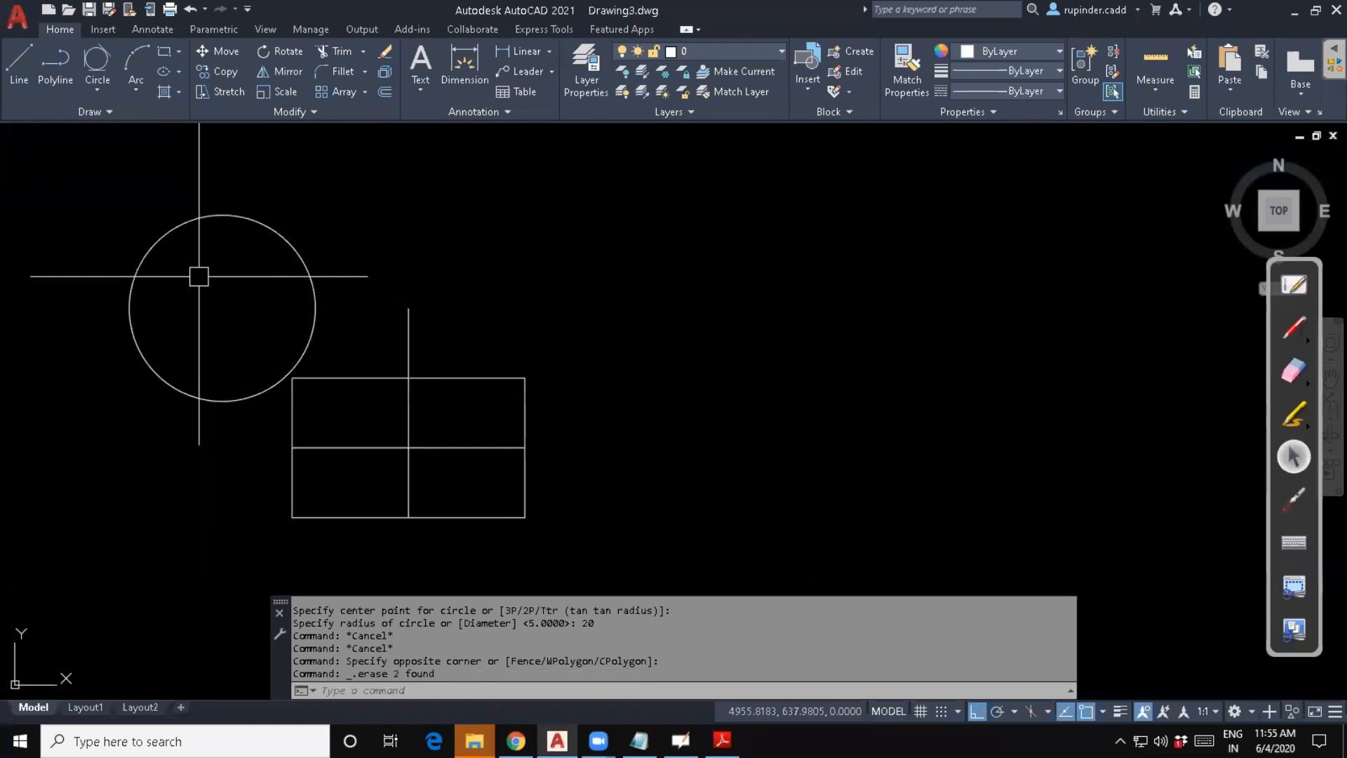
pyautogui.press('Escape')
pyautogui.press('Escape')
pyautogui.press('Escape')
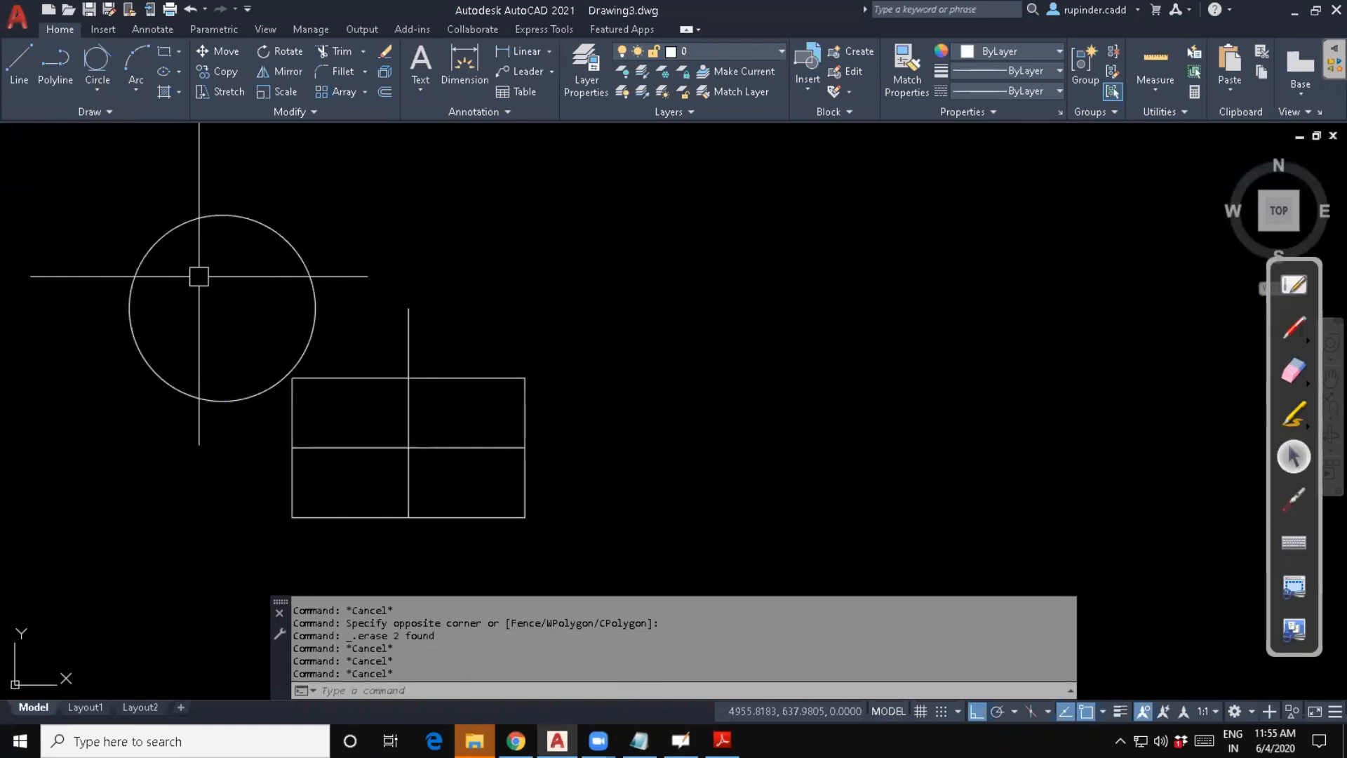
# Mirror the radius 20 circle about the window's vertical centre line, keeping the original.
pyautogui.write('mi')
pyautogui.press('Return')
pyautogui.click(323, 313)
pyautogui.click(322, 311)
pyautogui.press('Return')
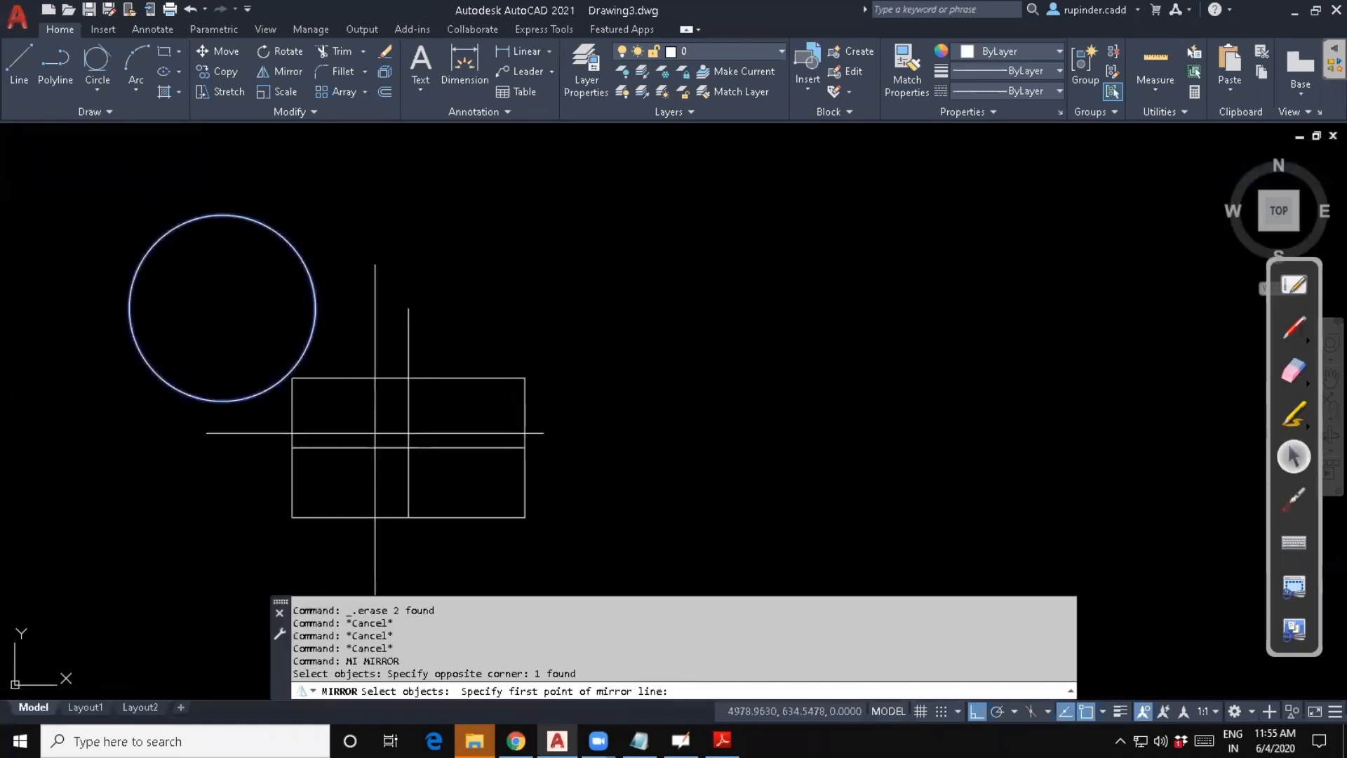
pyautogui.click(408, 447)
pyautogui.click(390, 260)
pyautogui.press('Escape')
# Mirror the two upper radius 20 circles about the window's horizontal centre line, keeping the originals.
pyautogui.press('Return')
pyautogui.click(562, 280)
pyautogui.click(406, 232)
pyautogui.click(407, 235)
pyautogui.click(264, 223)
pyautogui.press('Return')
pyautogui.click(524, 447)
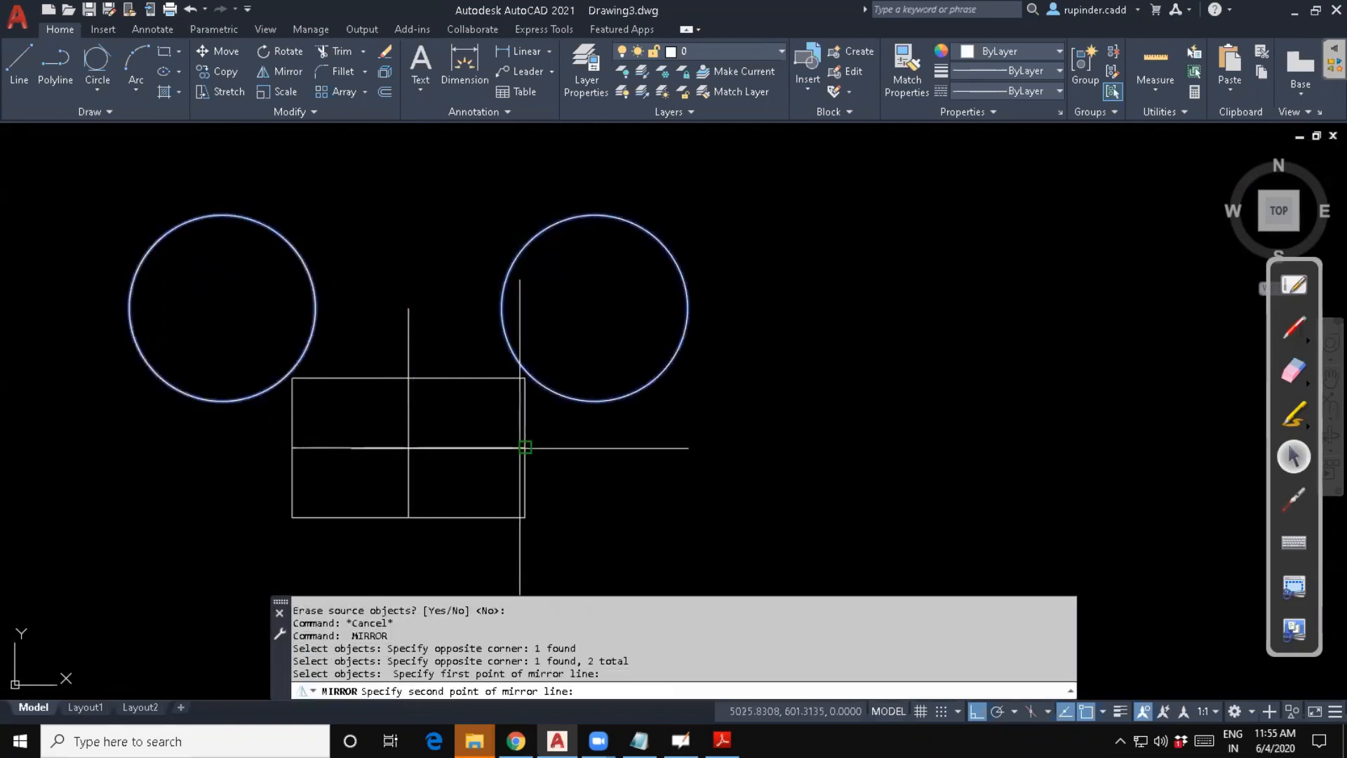
pyautogui.click(790, 461)
pyautogui.press('Escape')
# Delete the horizontal and vertical centre lines inside the window.
pyautogui.scroll(-3, 855, 370)
pyautogui.moveTo(854, 370); pyautogui.dragTo(894, 367, button='middle')
pyautogui.scroll(2, 796, 365)
pyautogui.press('Escape')
pyautogui.press('Escape')
pyautogui.click(575, 385)
pyautogui.click(499, 363)
pyautogui.press('Delete')
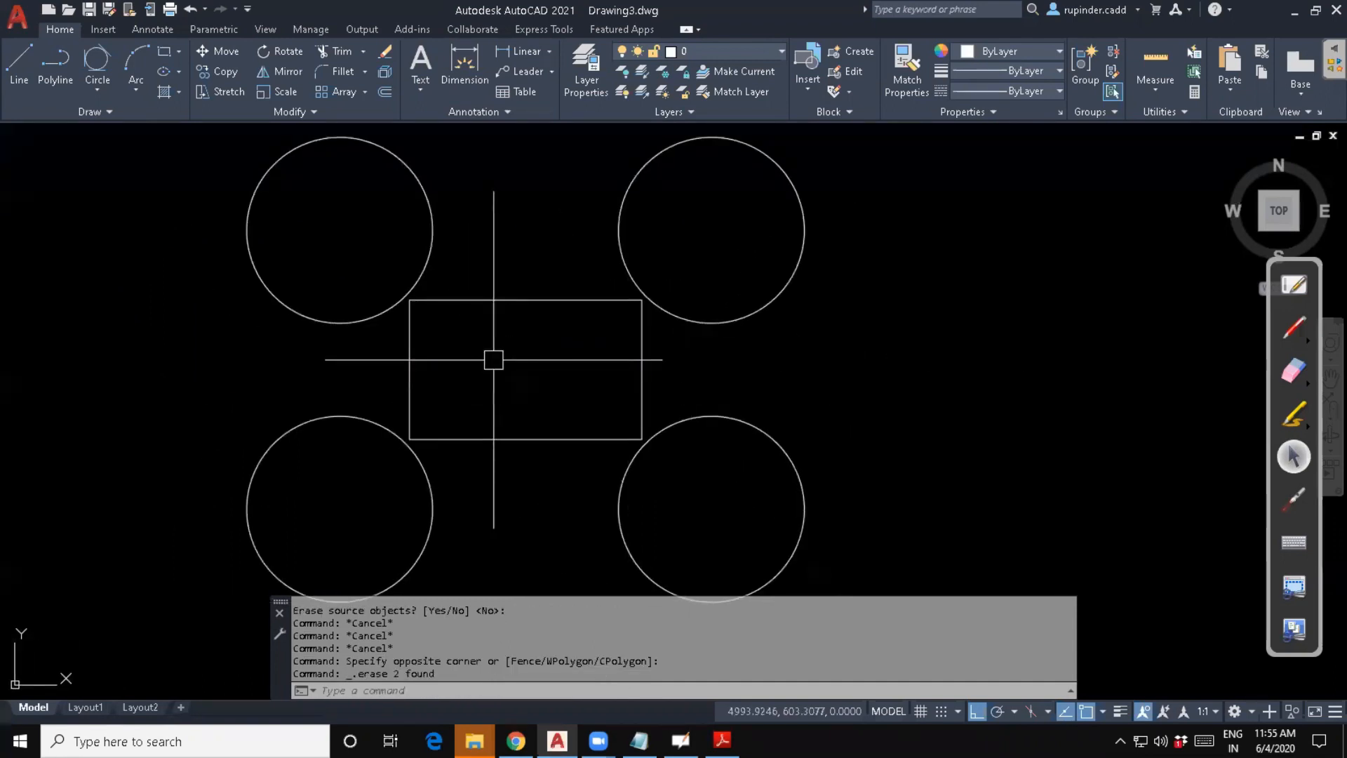
# Draw a radius 120 tangent-tangent-radius circle touching the outer upper sides of the two upper circles.
pyautogui.scroll(-4, 493, 360)
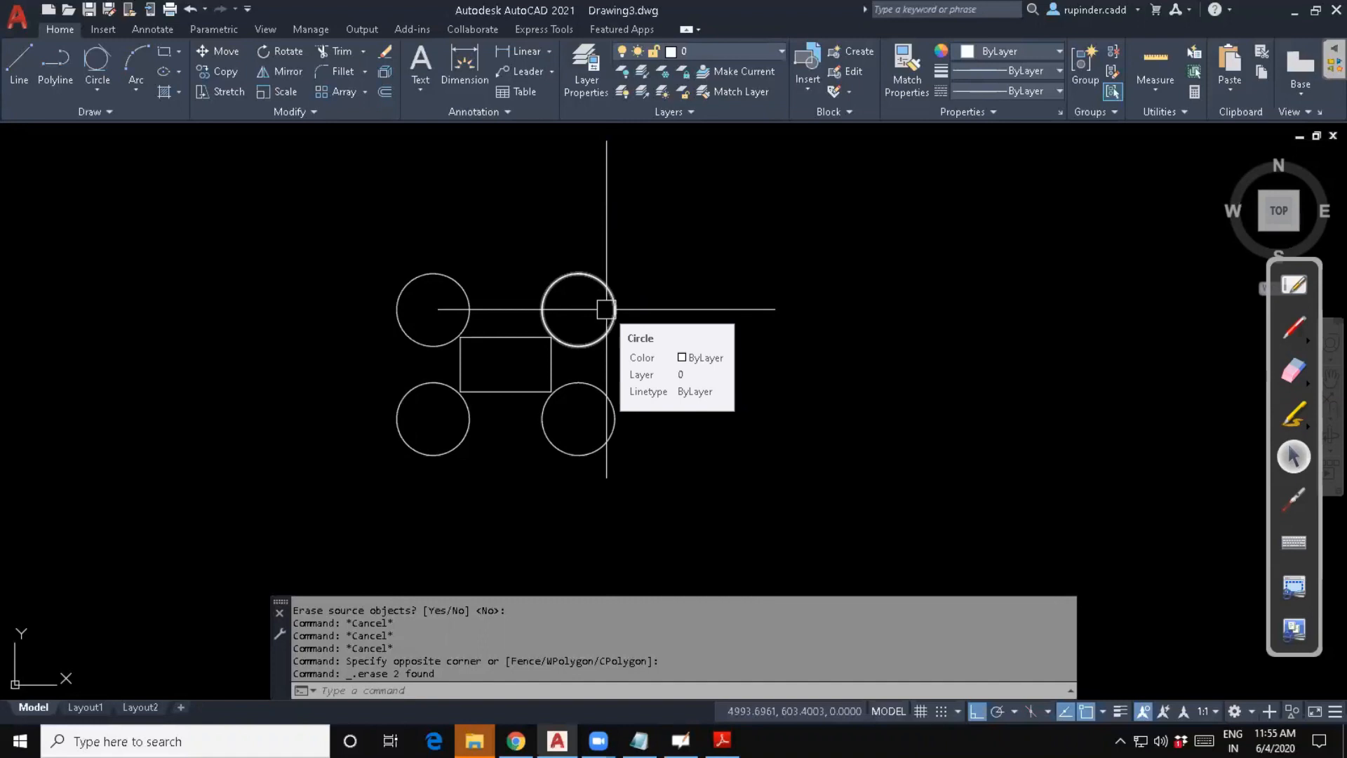
pyautogui.press('Escape')
pyautogui.press('Escape')
pyautogui.write('c')
pyautogui.press('Return')
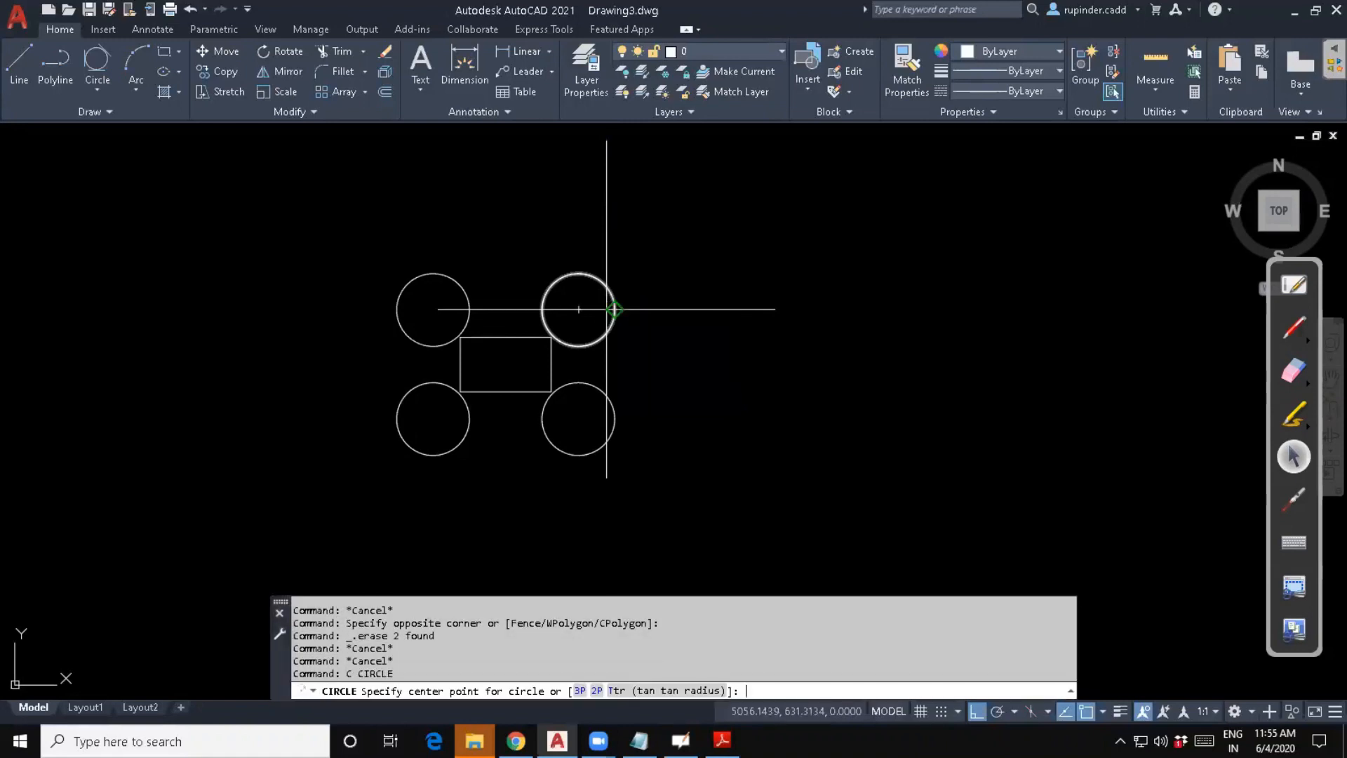
pyautogui.write('t')
pyautogui.press('Return')
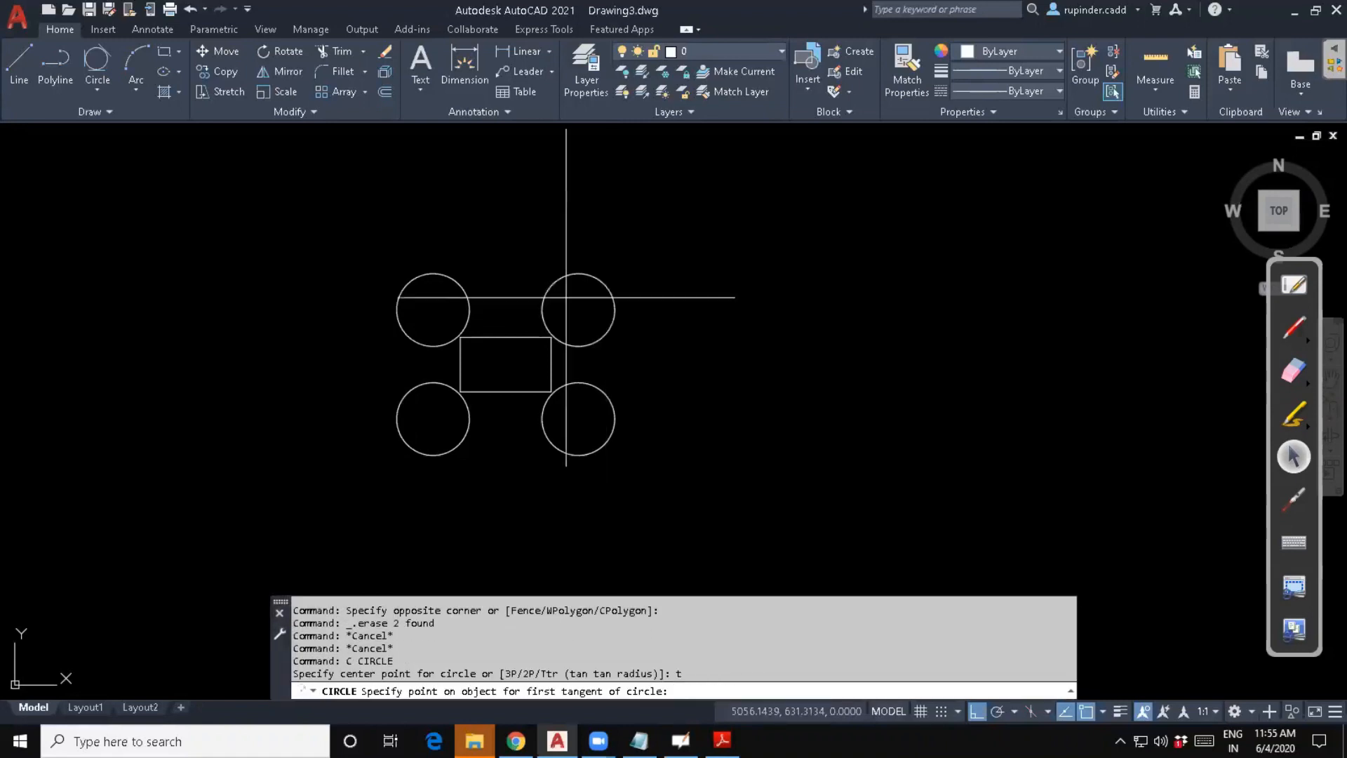
pyautogui.scroll(4, 408, 278)
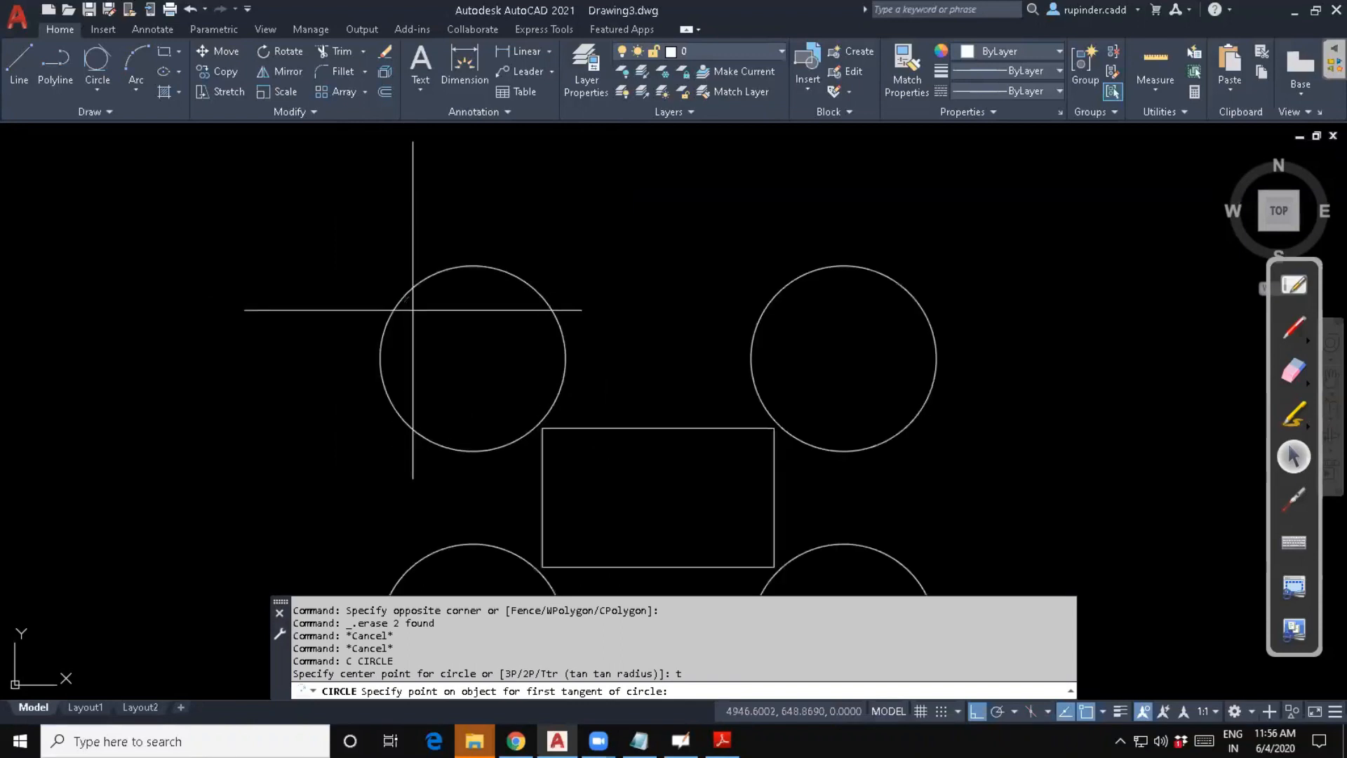
pyautogui.moveTo(411, 302); pyautogui.dragTo(355, 301, button='middle')
pyautogui.click(339, 295)
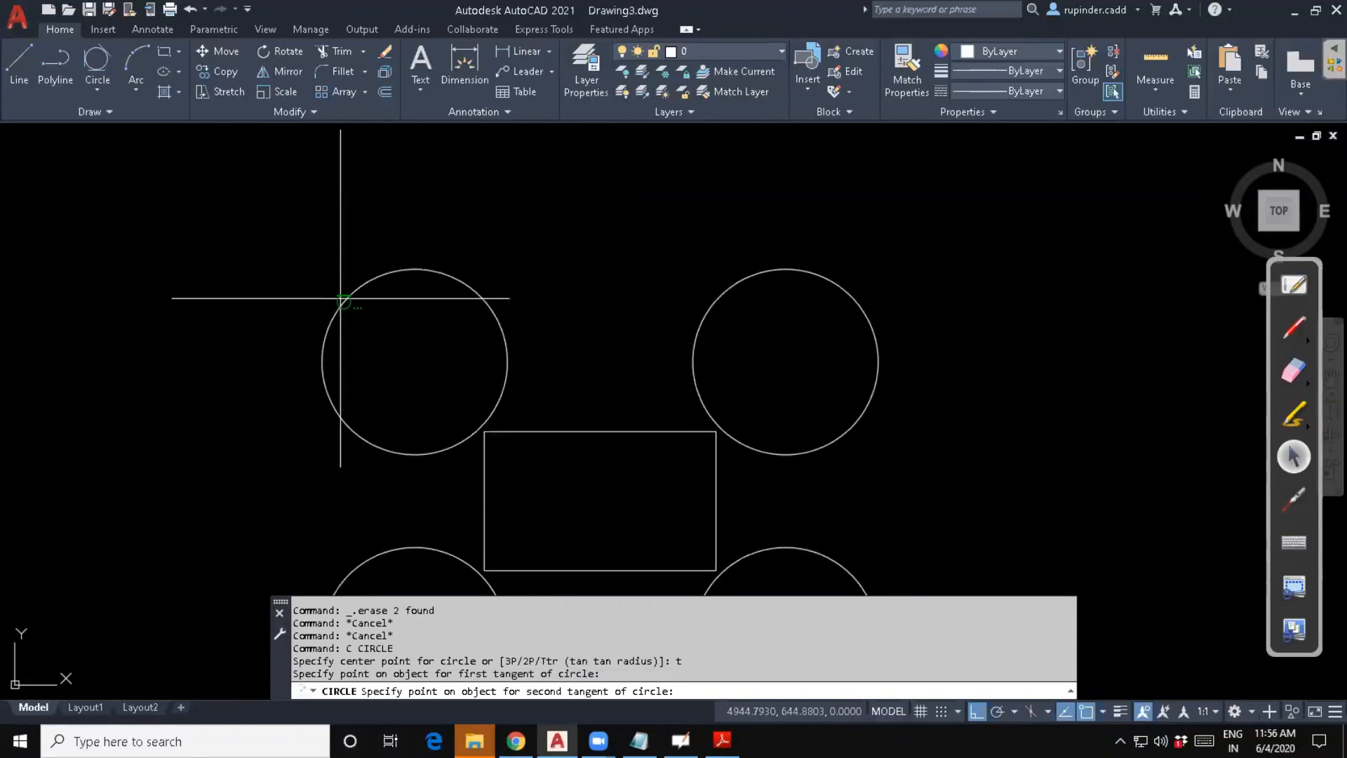
pyautogui.click(844, 291)
pyautogui.press('Return')
pyautogui.press('Escape')
pyautogui.press('Escape')
pyautogui.scroll(-3, 989, 278)
pyautogui.scroll(-2, 989, 278)
pyautogui.moveTo(932, 448); pyautogui.dragTo(869, 398, button='middle')
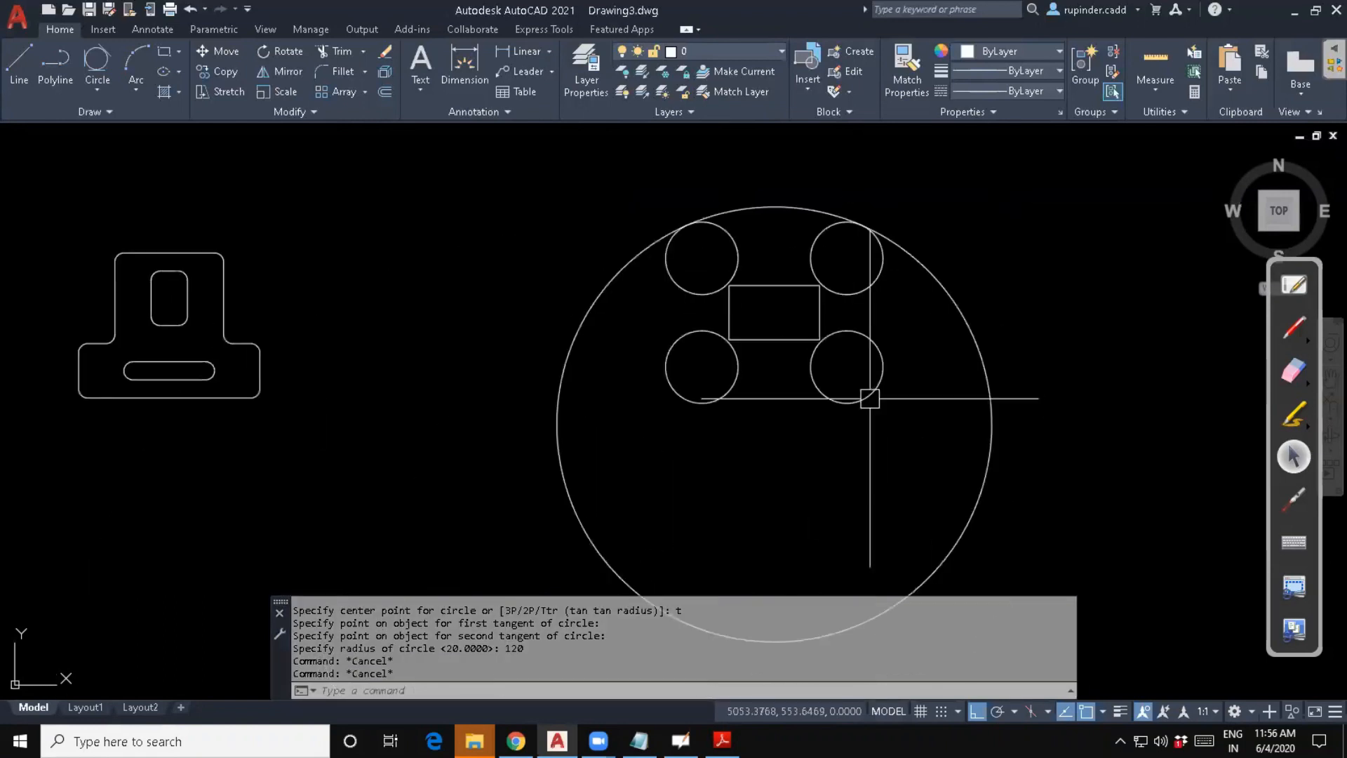
# Delete the radius 120 circle that surrounds the four small circles.
pyautogui.click(985, 357)
pyautogui.moveTo(851, 447); pyautogui.dragTo(814, 482, button='middle')
pyautogui.press('Escape')
pyautogui.press('Escape')
pyautogui.click(1019, 421)
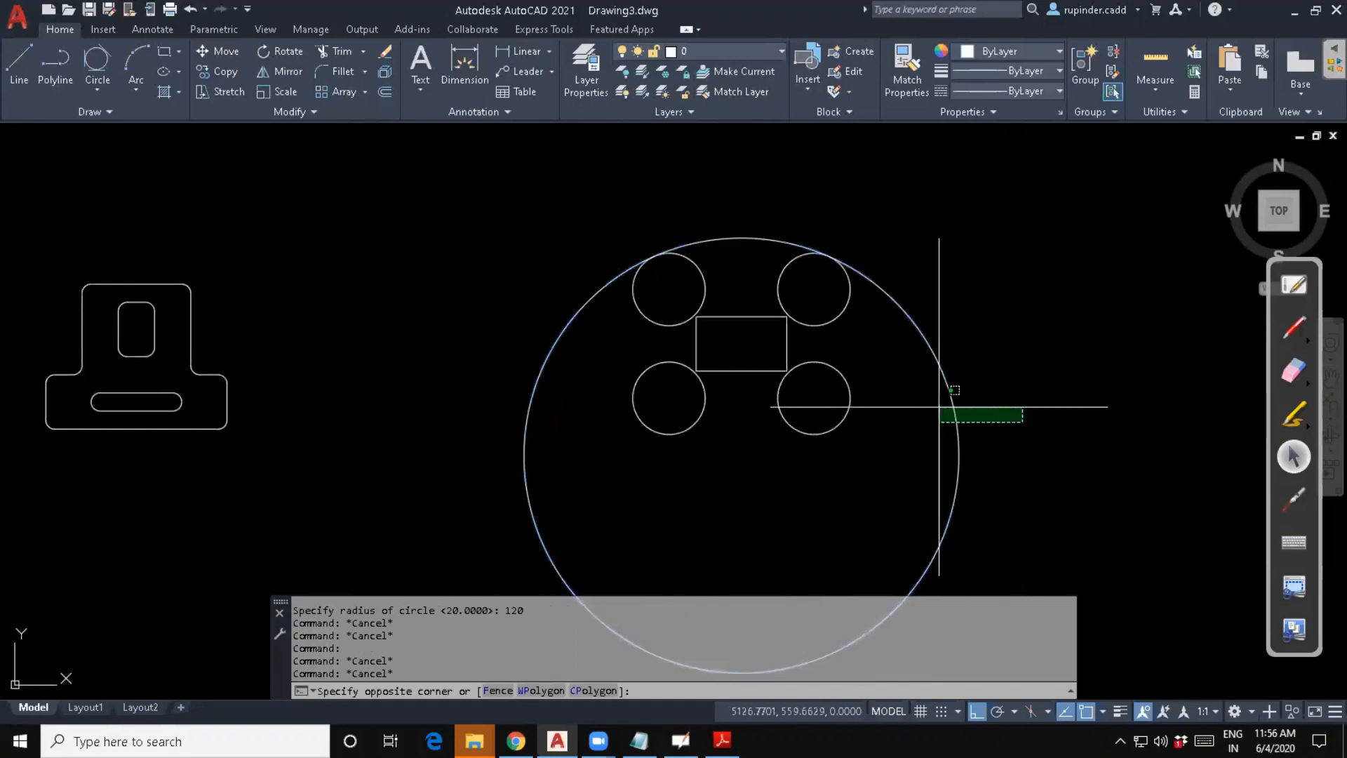
pyautogui.click(935, 402)
pyautogui.press('Delete')
# Draw a radius 120 tangent-tangent-radius circle using tangent points on the facing inner sides of the two upper circles.
pyautogui.scroll(3, 770, 334)
pyautogui.press('Escape')
pyautogui.write('c')
pyautogui.press('Return')
pyautogui.write('t')
pyautogui.press('Return')
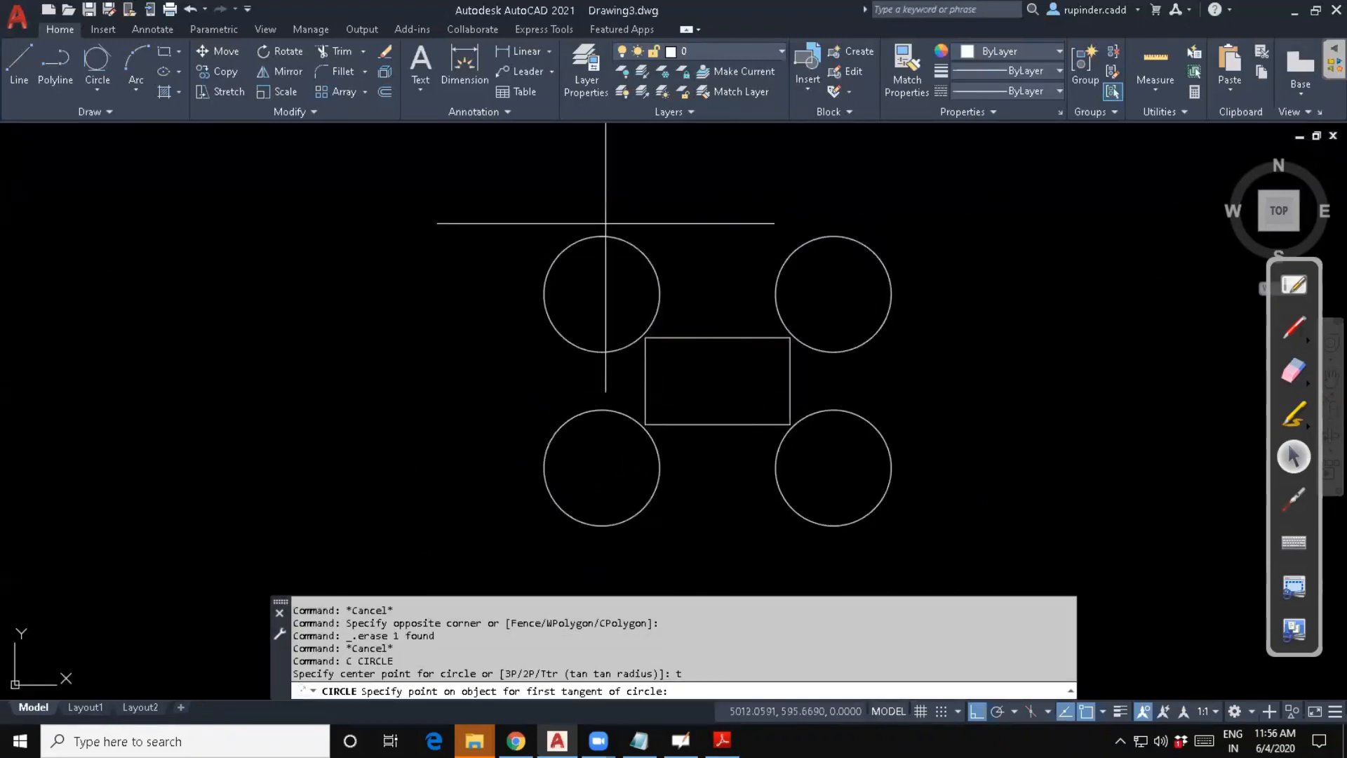
pyautogui.click(654, 249)
pyautogui.click(790, 266)
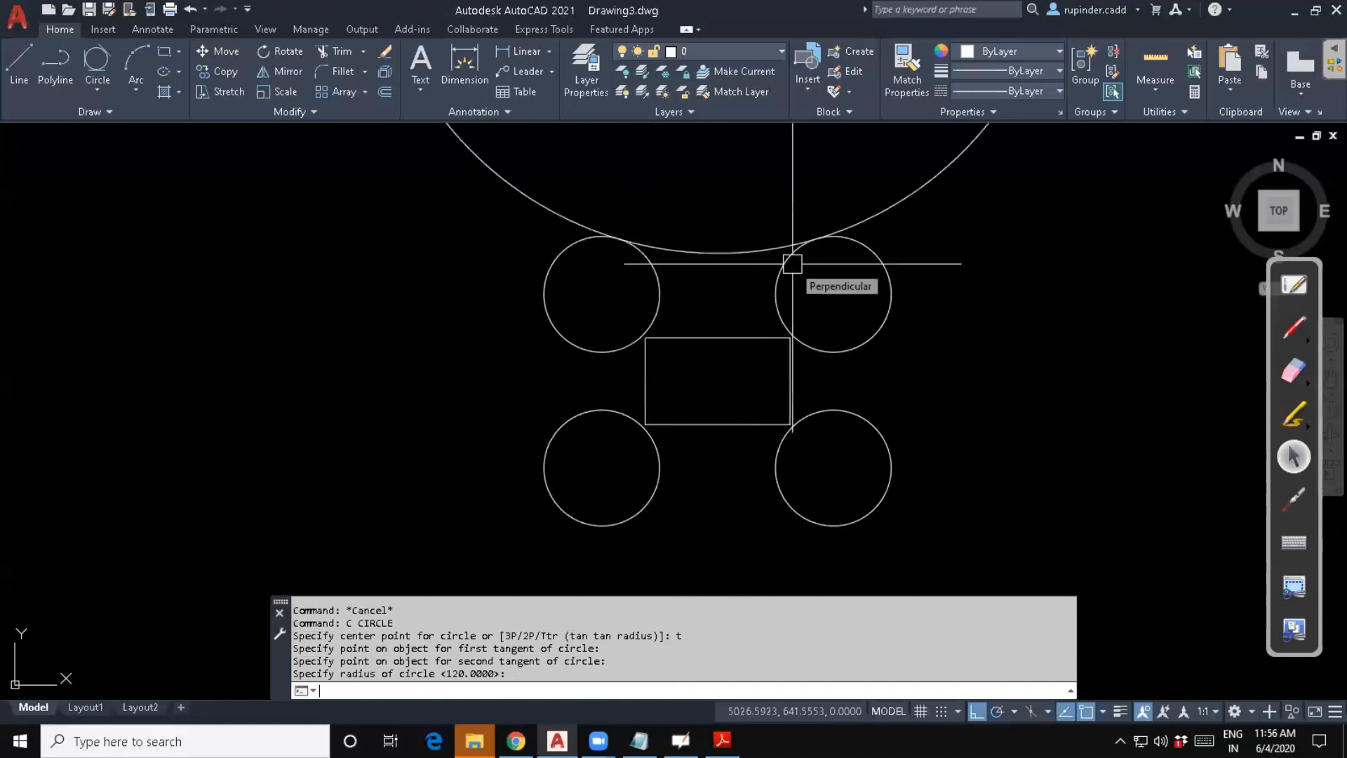
pyautogui.press('Return')
pyautogui.moveTo(739, 350); pyautogui.dragTo(713, 411, button='middle')
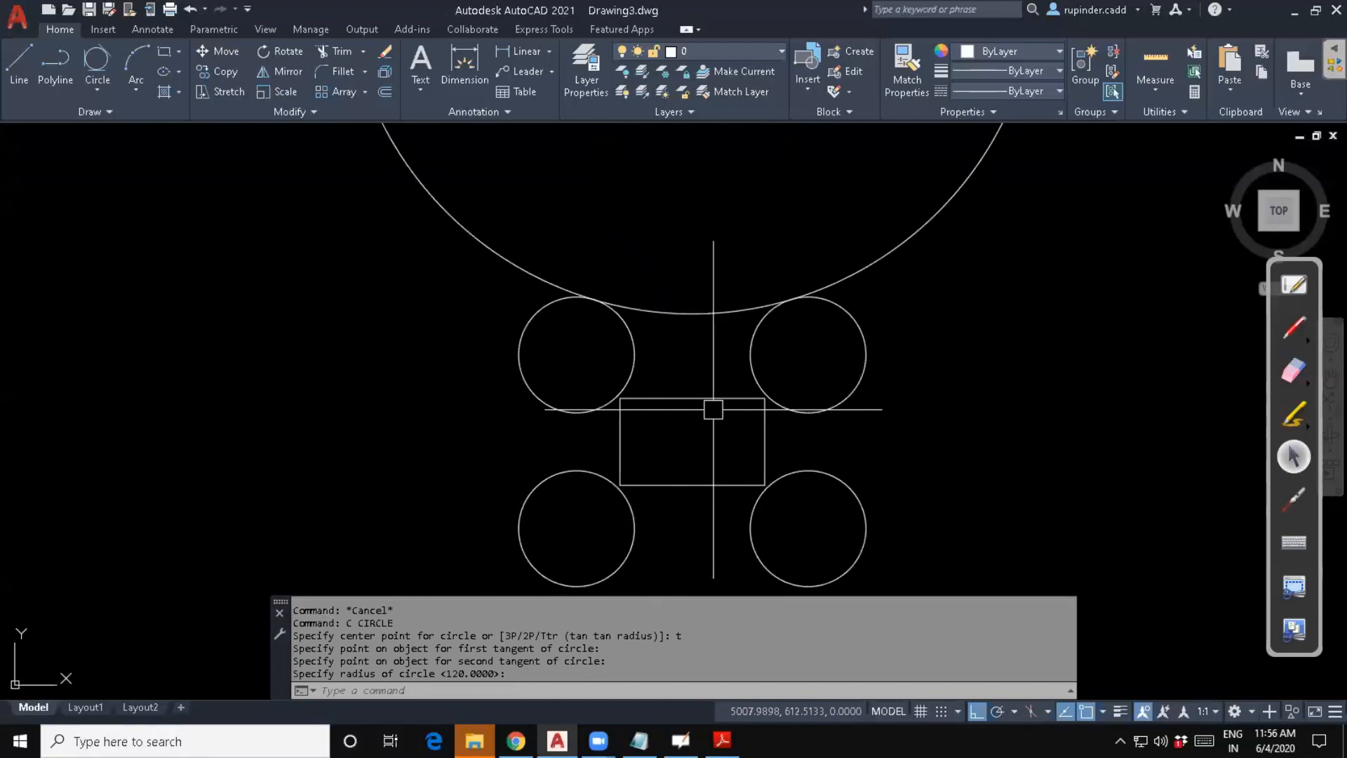
# Delete the radius 120 circle lying above the two upper circles.
pyautogui.click(712, 355)
pyautogui.click(677, 280)
pyautogui.press('Delete')
pyautogui.press('Escape')
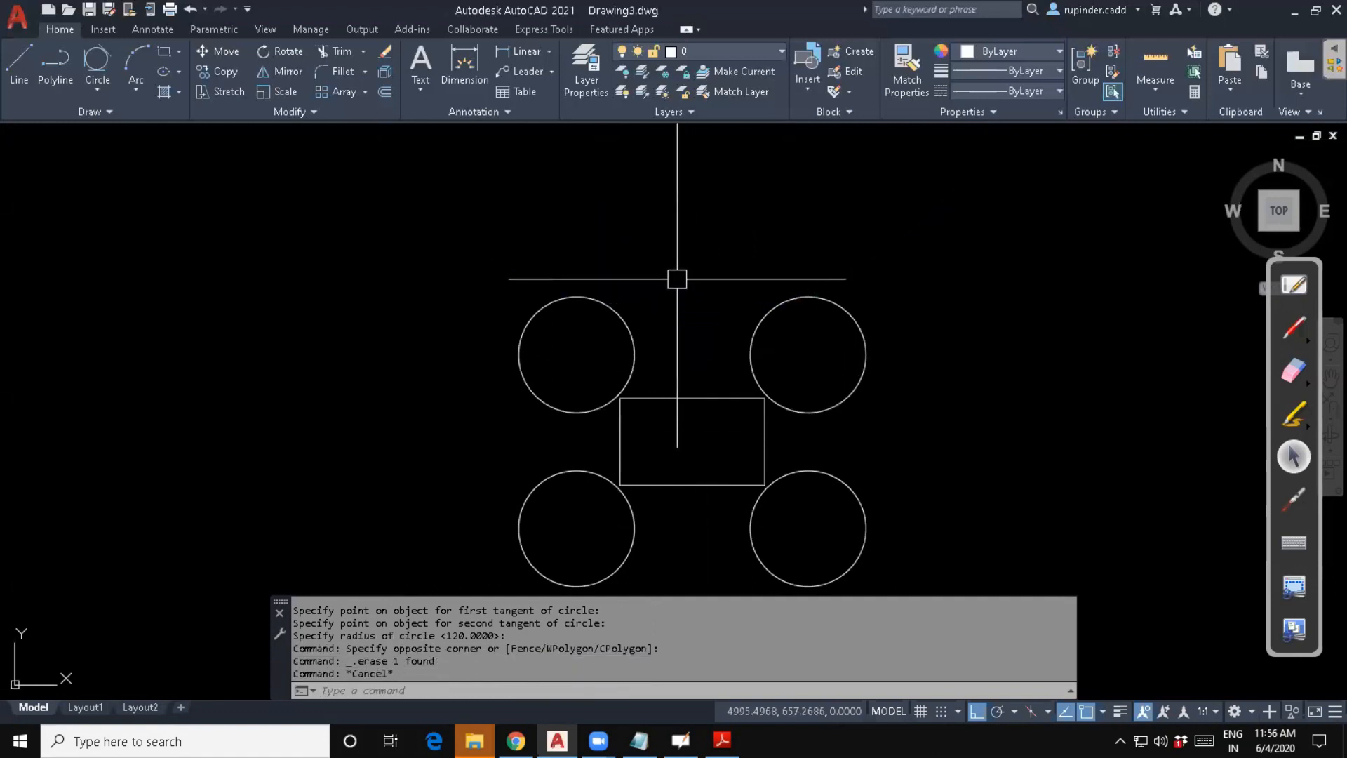
# Draw the radius 120 tangent circle again, picking the outer upper sides of the two upper circles.
pyautogui.press('Escape')
pyautogui.write('c')
pyautogui.press('Return')
pyautogui.write('t')
pyautogui.press('Return')
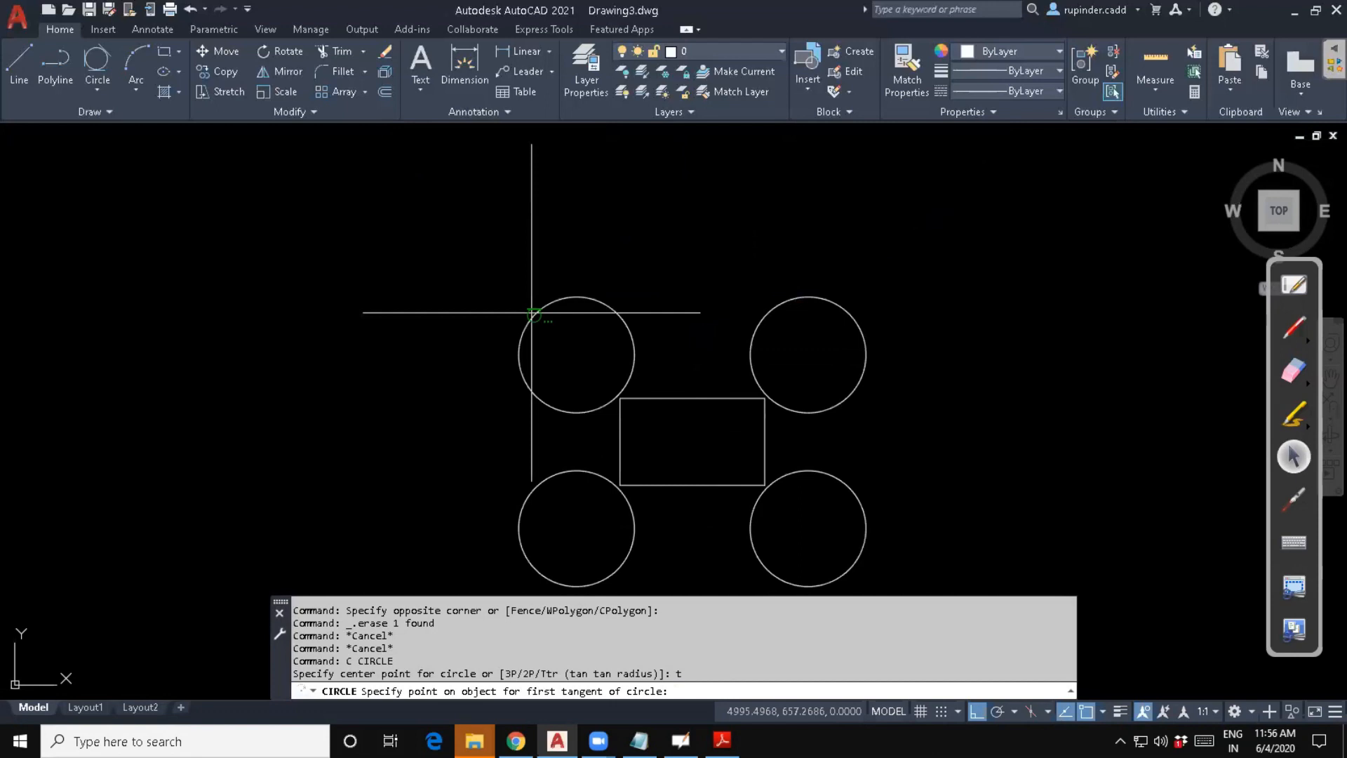
pyautogui.click(532, 313)
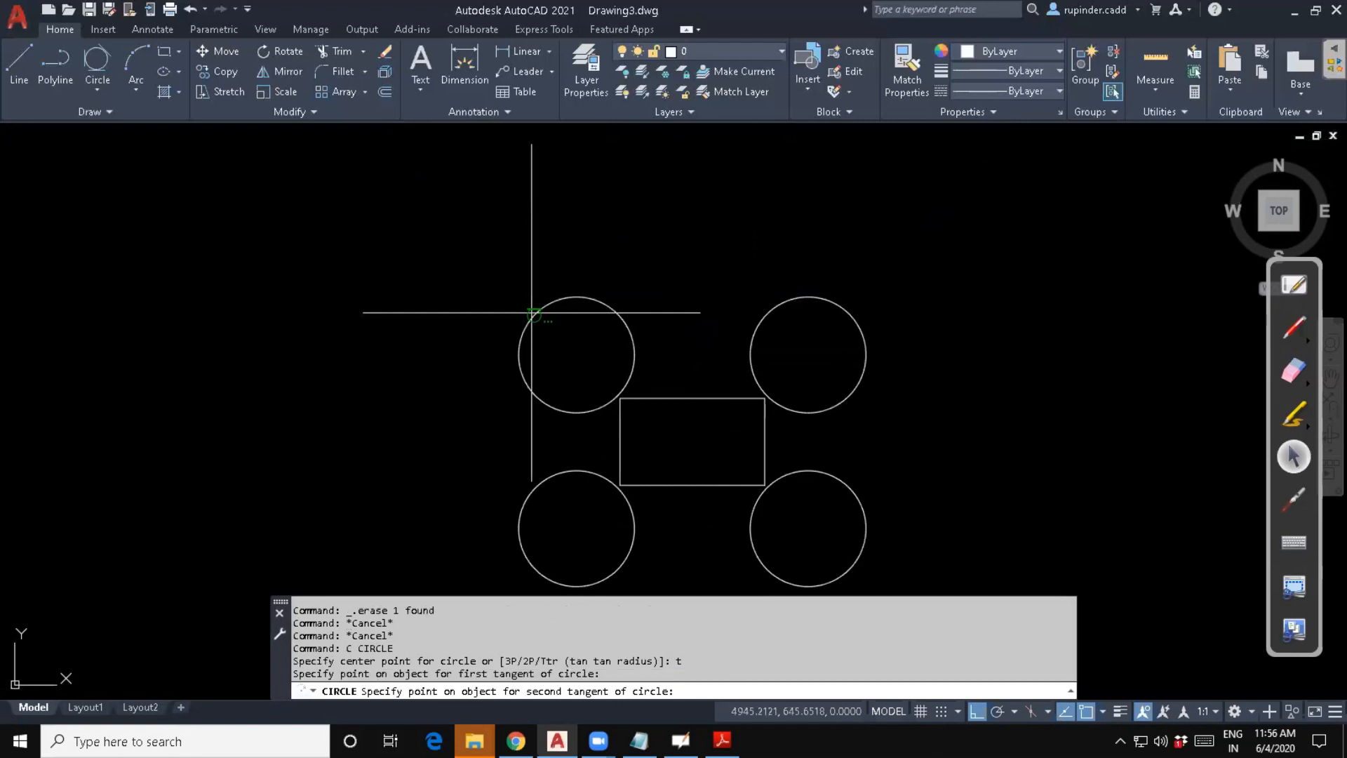
pyautogui.click(846, 317)
pyautogui.press('Return')
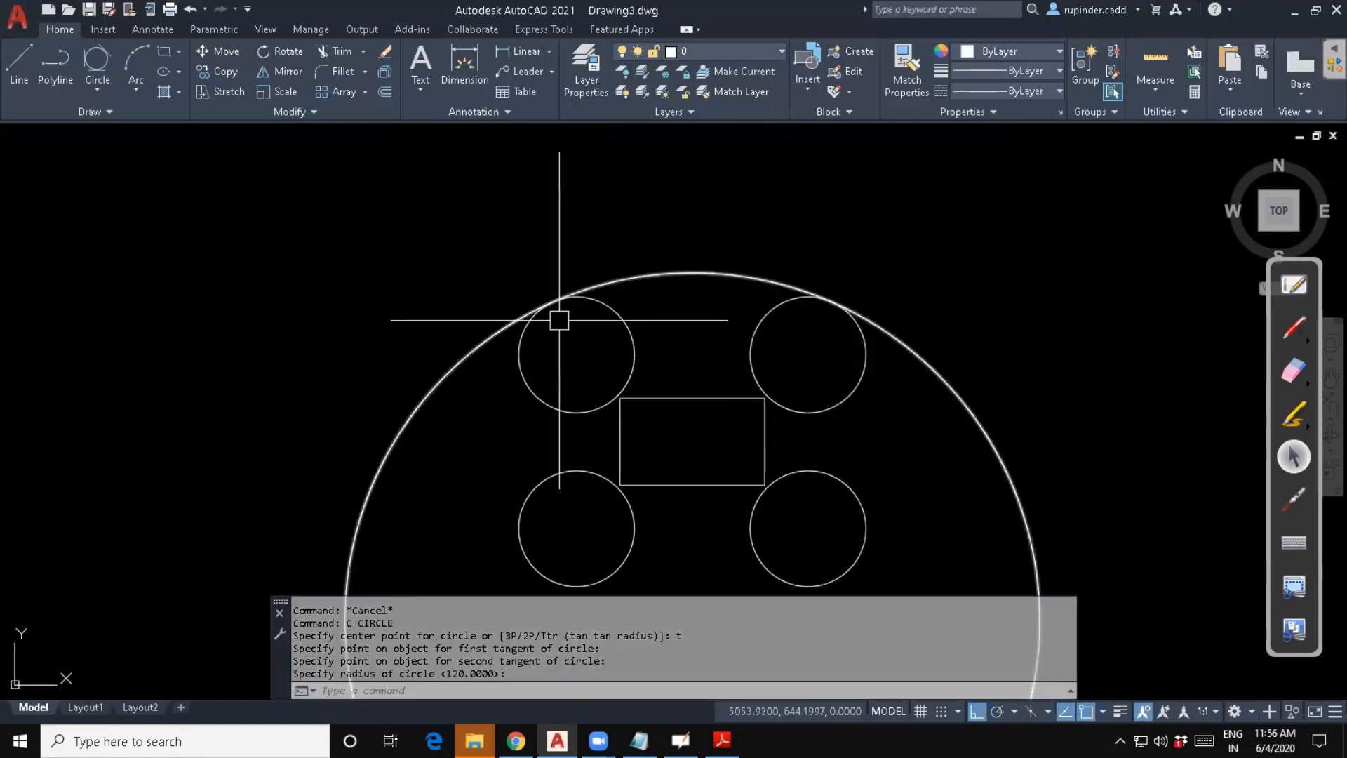
# Delete the radius 120 circle enclosing the small circles.
pyautogui.click(690, 301)
pyautogui.click(646, 243)
pyautogui.press('Delete')
pyautogui.press('Escape')
pyautogui.press('Escape')
# Draw a radius 120 circle tangent to the two upper circles, picking their inner upper sides as tangent points.
pyautogui.write('c')
pyautogui.press('Return')
pyautogui.write('t')
pyautogui.press('Return')
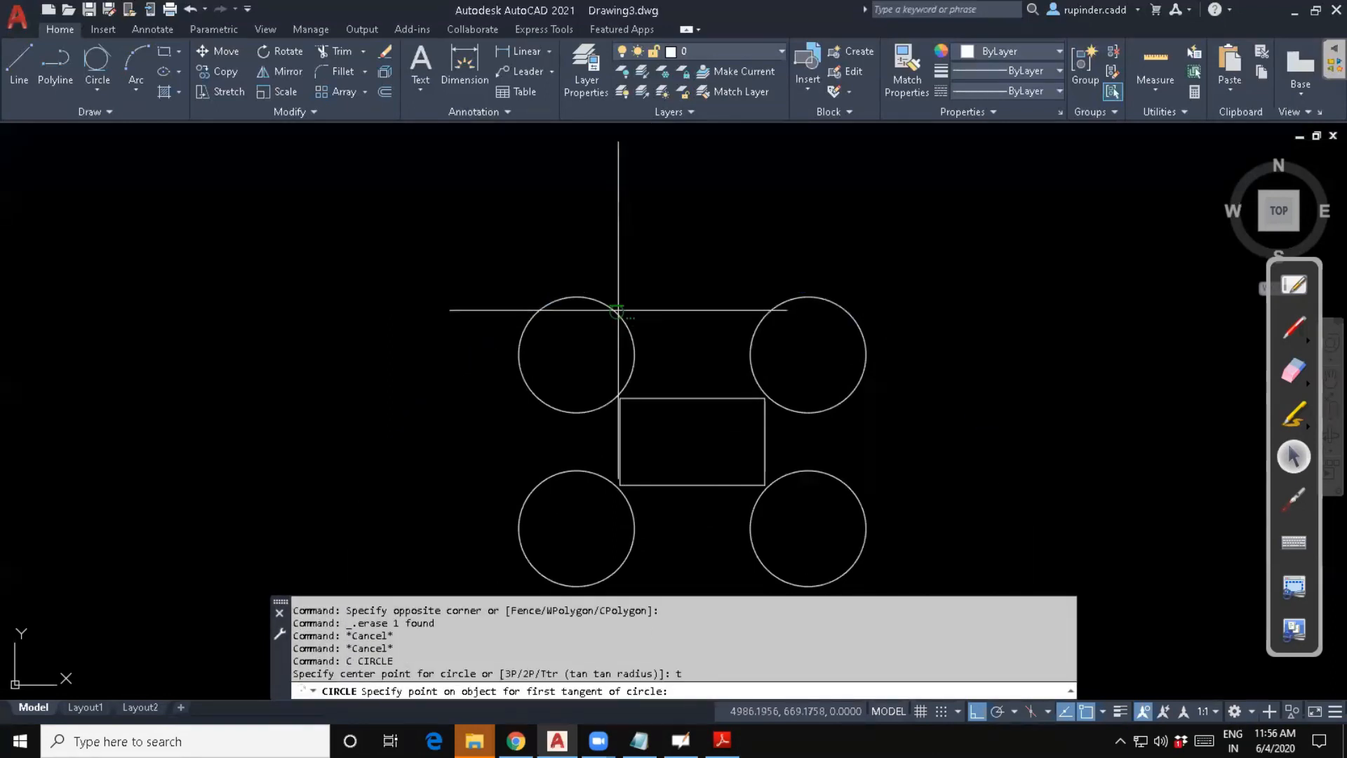
pyautogui.click(617, 309)
pyautogui.click(755, 313)
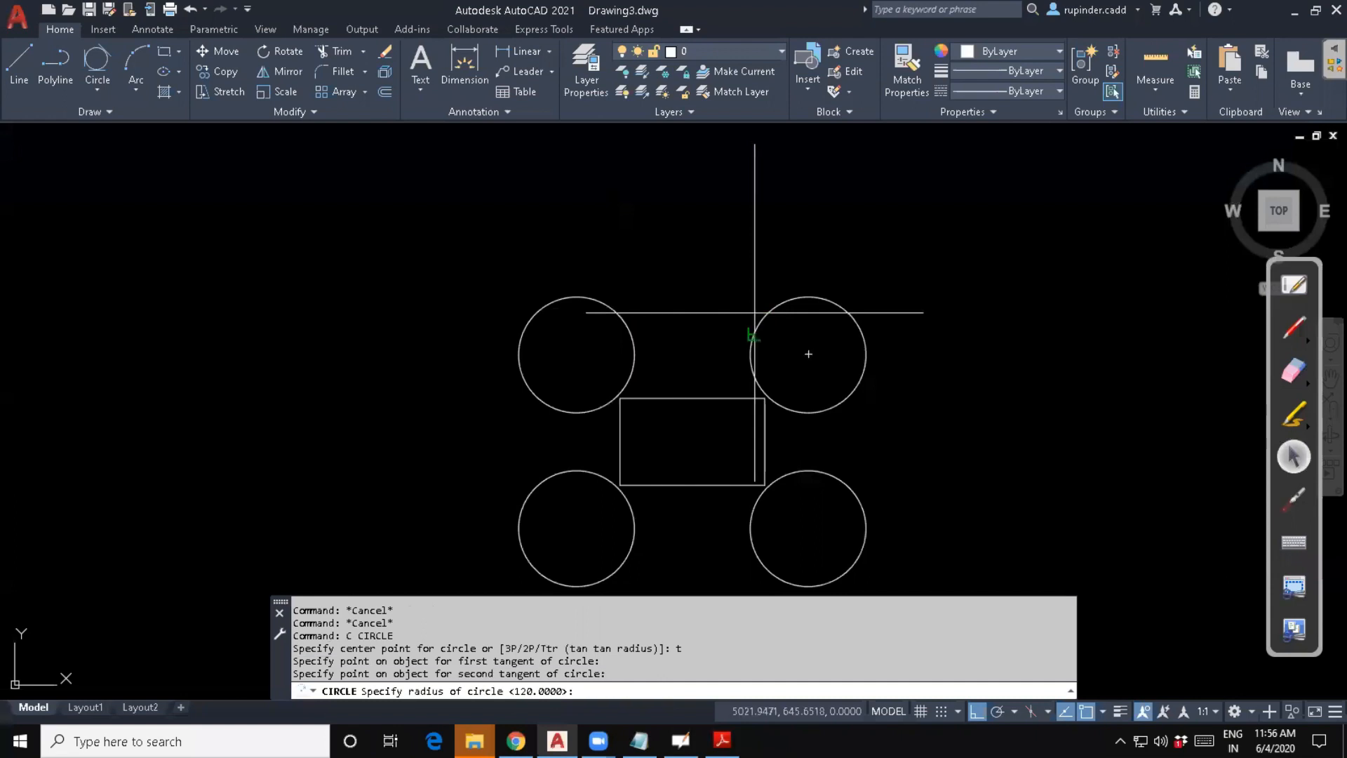
pyautogui.press('Return')
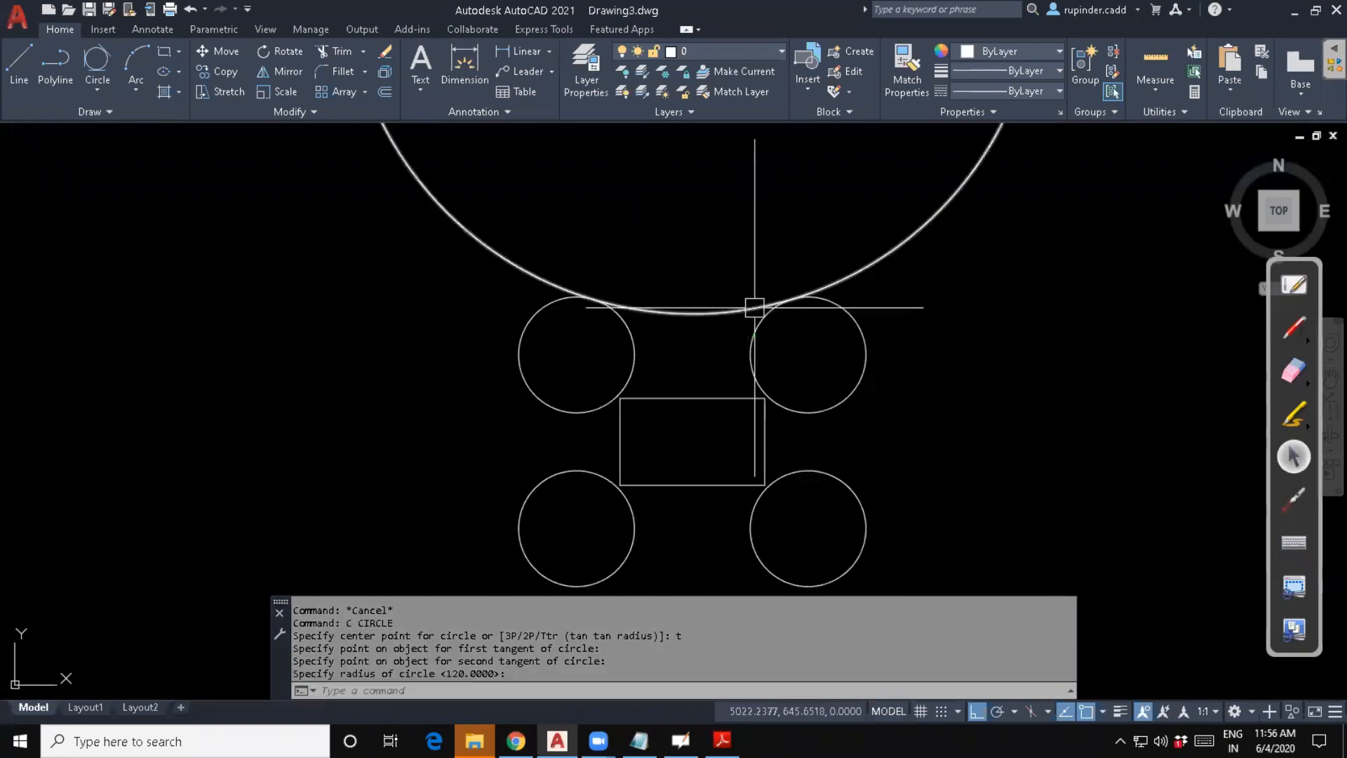
pyautogui.press('Escape')
pyautogui.press('Escape')
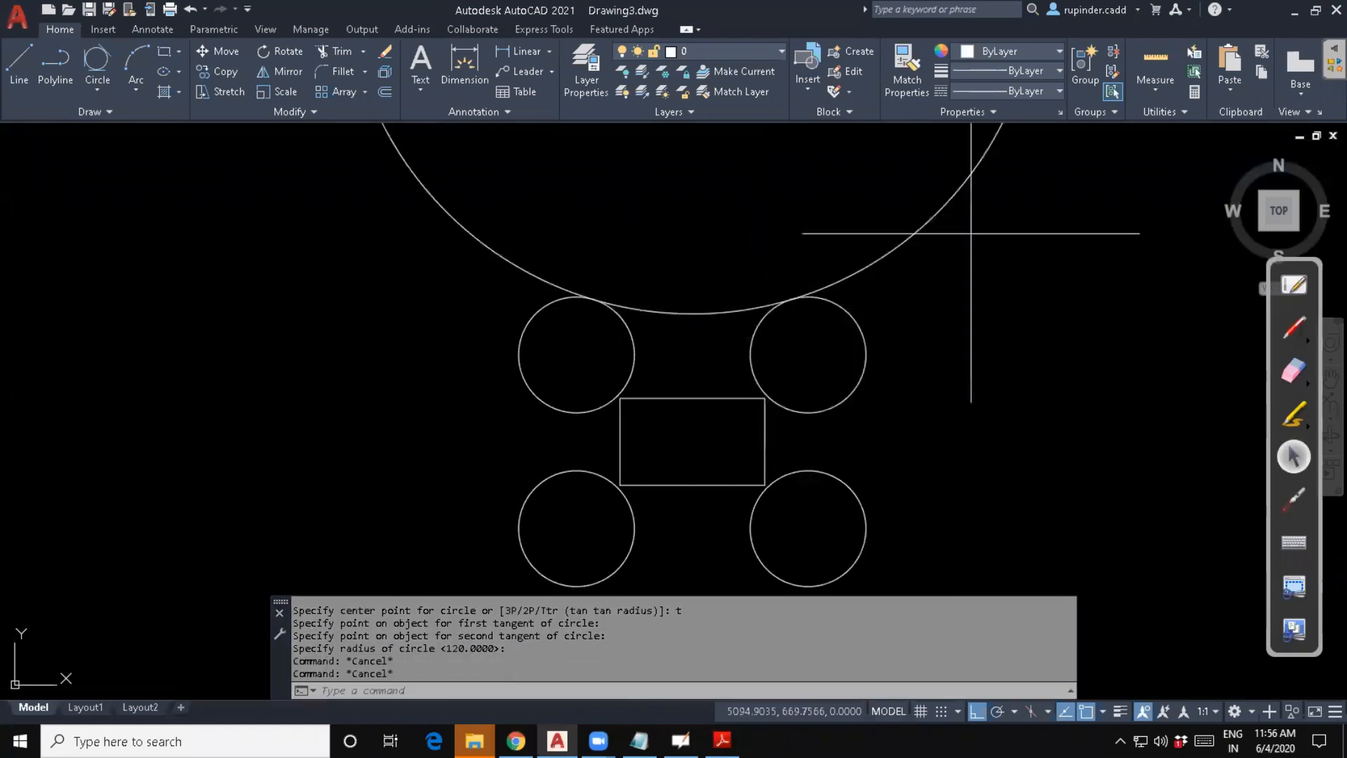
# Delete the radius 120 circle that curves down between the two upper circles.
pyautogui.click(971, 231)
pyautogui.click(872, 208)
pyautogui.press('Delete')
pyautogui.press('Escape')
pyautogui.press('Escape')
pyautogui.press('Escape')
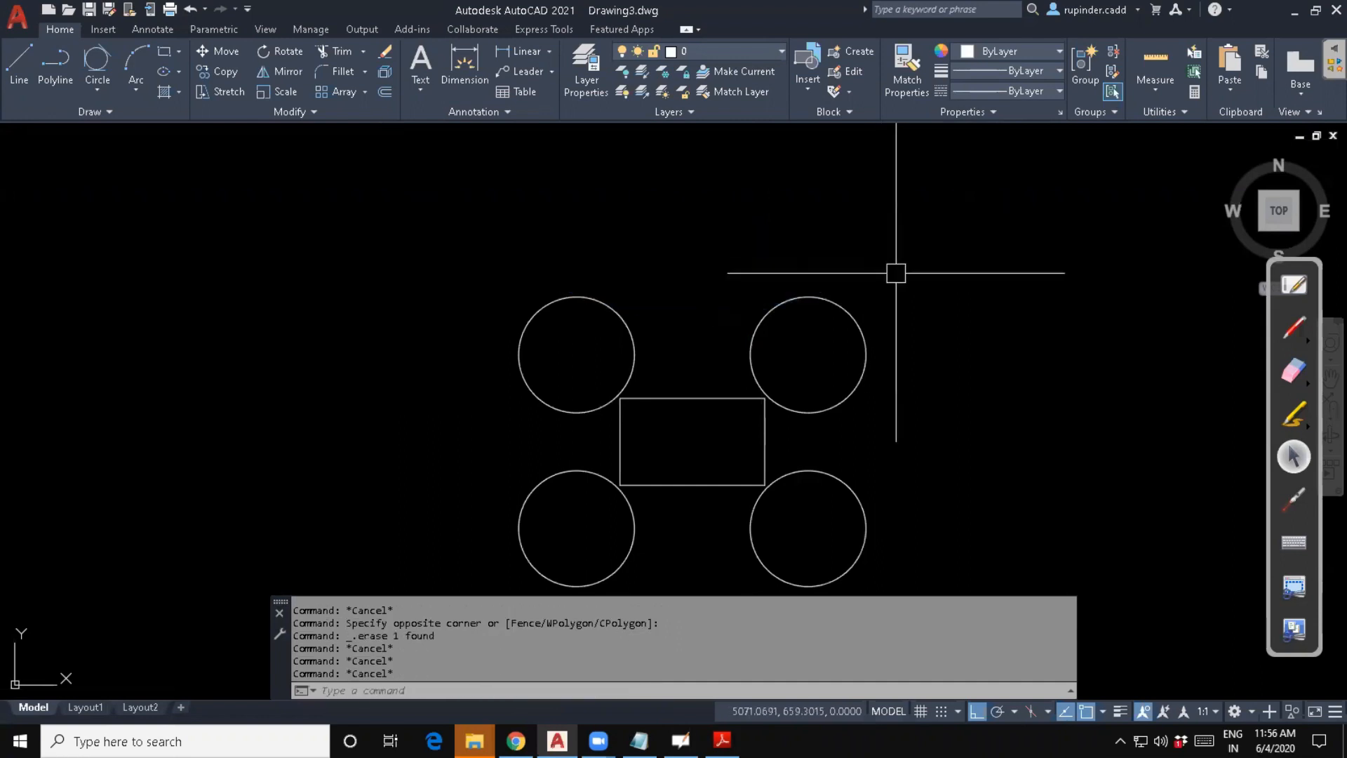
# Draw a radius 120 circle with tangent-tangent-radius, touching the outer upper sides of both upper circles and enclosing them.
pyautogui.write('c')
pyautogui.press('Return')
pyautogui.write('t')
pyautogui.press('Return')
pyautogui.moveTo(882, 276); pyautogui.dragTo(802, 261, button='middle')
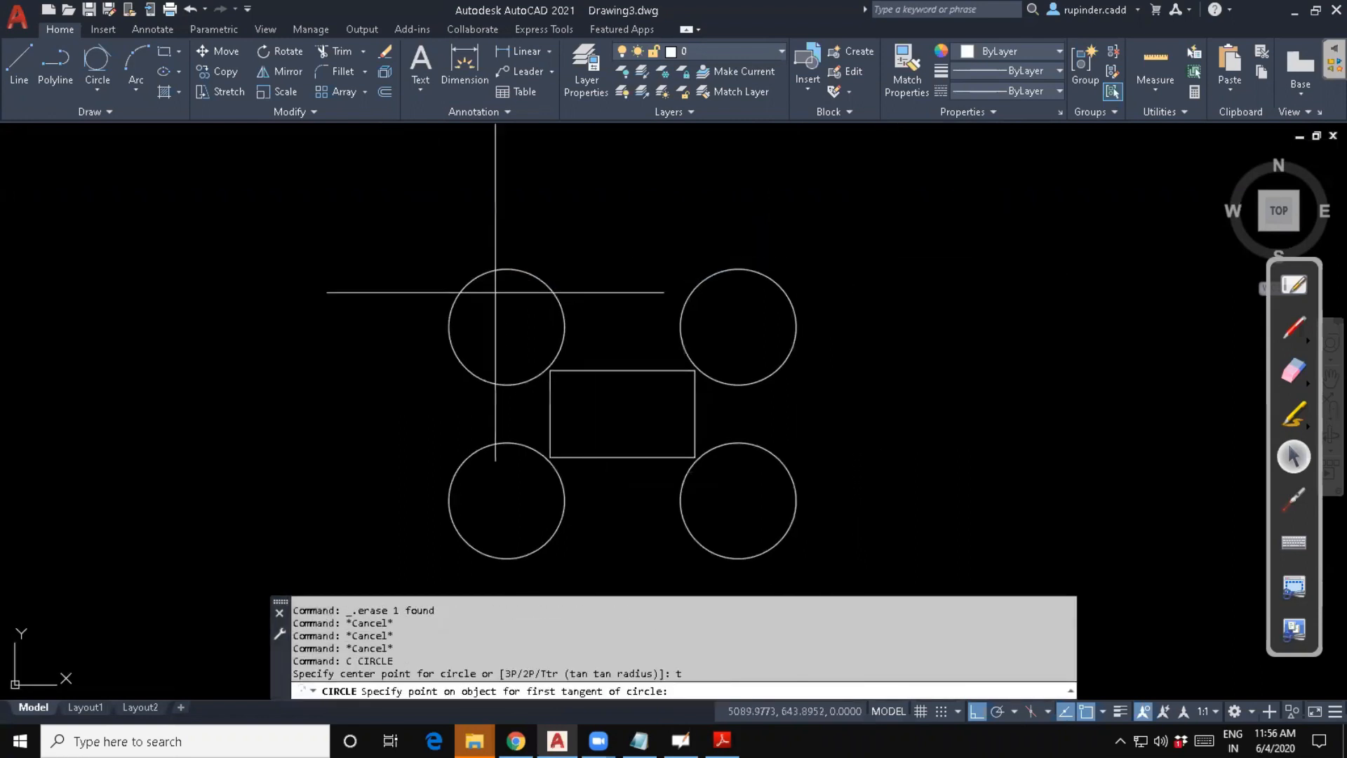
pyautogui.click(475, 284)
pyautogui.click(777, 301)
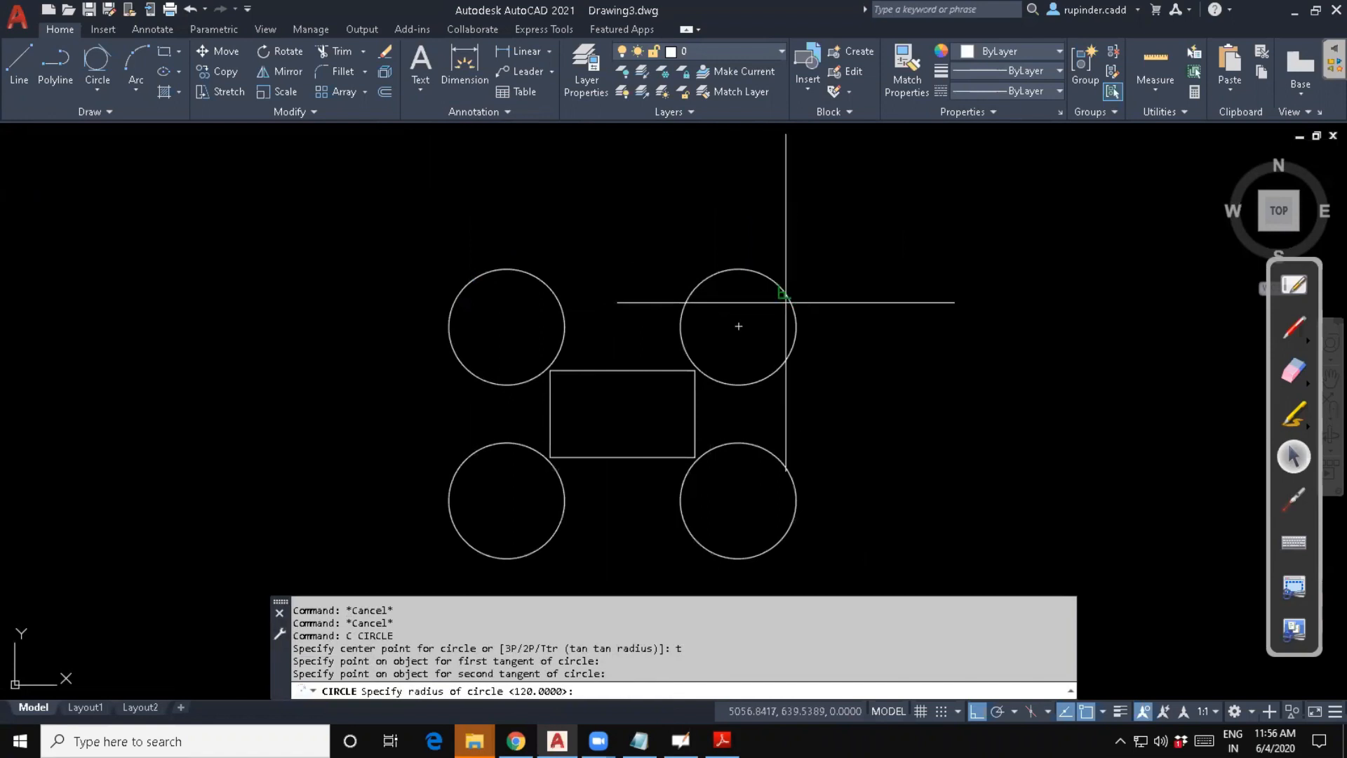
pyautogui.press('Return')
pyautogui.moveTo(950, 358)
pyautogui.mouseDown(button='middle')
pyautogui.moveTo(944, 372)
pyautogui.moveTo(935, 346)
pyautogui.mouseUp(button='middle')
pyautogui.press('Escape')
pyautogui.press('Escape')
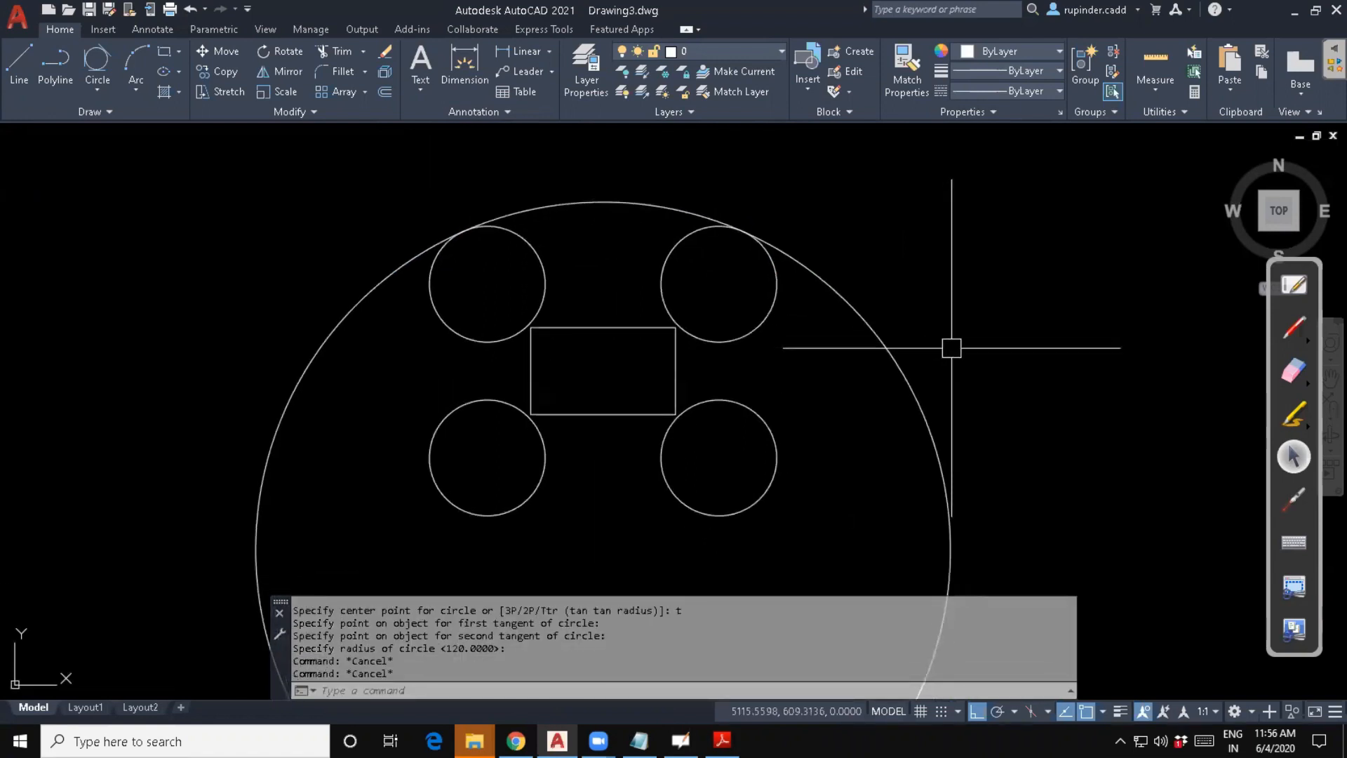
# Trim the radius 120 circle to leave only the arc above the window between the two upper circles.
pyautogui.write('tr')
pyautogui.press('Return')
pyautogui.press('Return')
pyautogui.click(905, 352)
pyautogui.click(903, 385)
pyautogui.press('Escape')
pyautogui.press('Escape')
pyautogui.press('Escape')
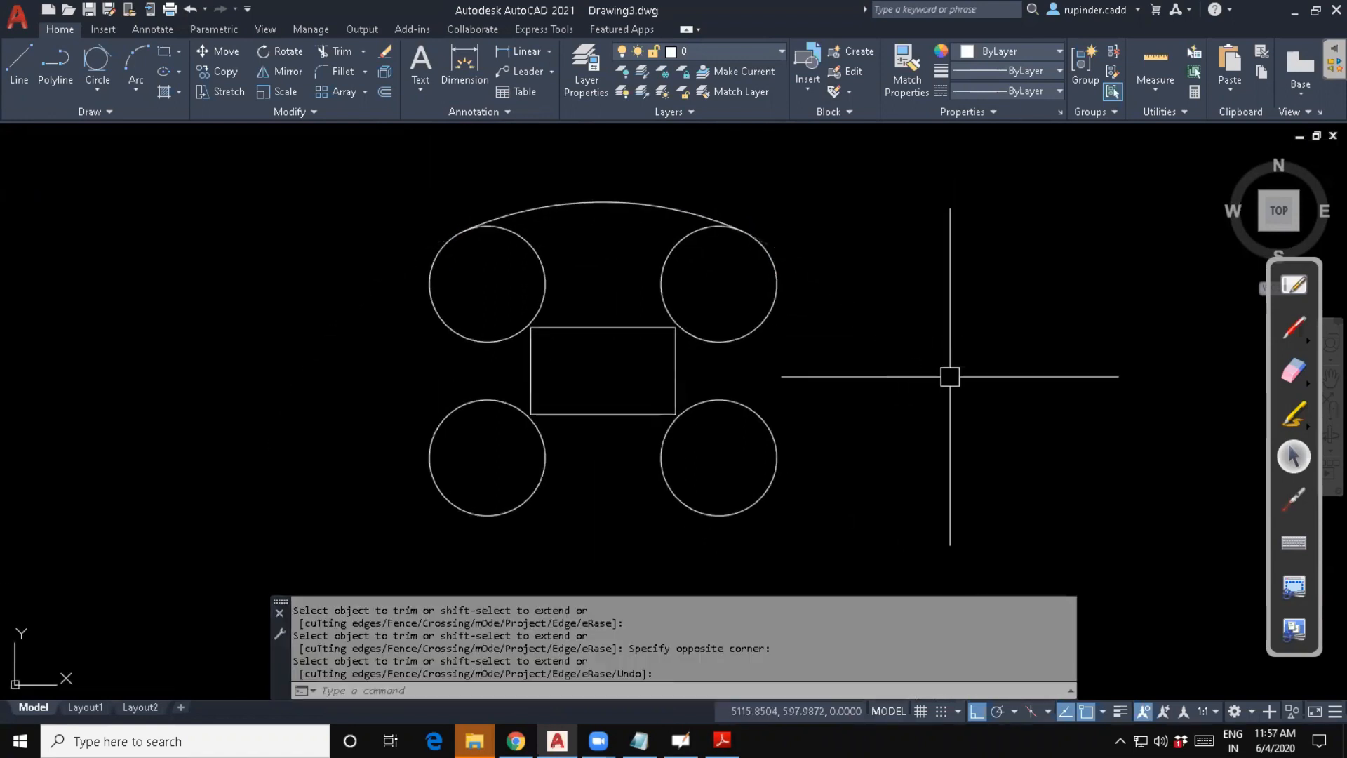
# Mirror the radius 120 arc about the window's horizontal centre line, keeping the original.
pyautogui.write('mi')
pyautogui.press('Return')
pyautogui.click(608, 203)
pyautogui.press('Return')
pyautogui.click(675, 371)
pyautogui.click(927, 384)
pyautogui.press('Return')
pyautogui.press('Escape')
pyautogui.press('Escape')
pyautogui.press('Escape')
# Draw a radius 60 circle with tangent-tangent-radius, touching the outer left sides of the two left-hand circles.
pyautogui.write('C')
pyautogui.press('Return')
pyautogui.write('t')
pyautogui.press('Return')
pyautogui.click(451, 334)
pyautogui.click(448, 419)
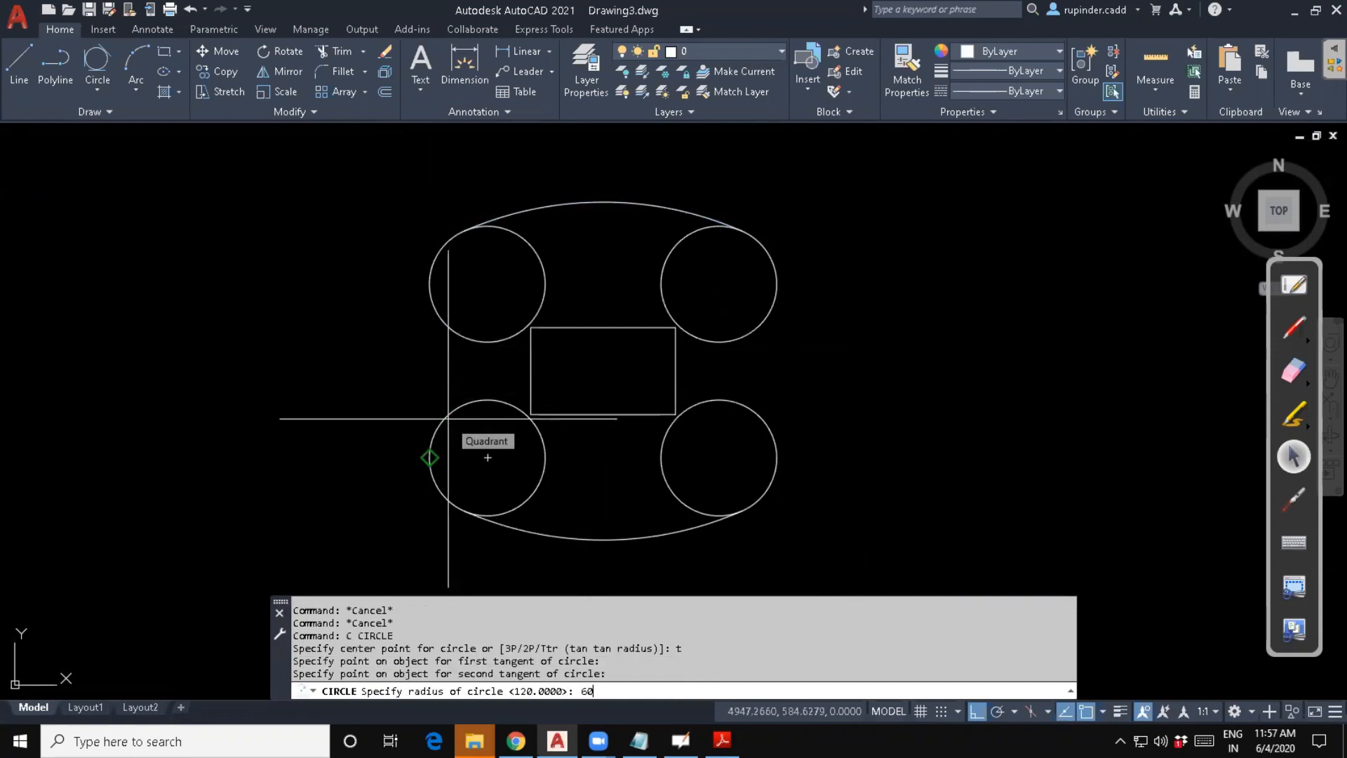
pyautogui.write('60')
pyautogui.press('Return')
pyautogui.press('Escape')
pyautogui.press('Escape')
pyautogui.press('Escape')
pyautogui.press('Escape')
pyautogui.press('Escape')
# Mirror the radius 60 circle about the window's vertical centre line, keeping the original.
pyautogui.write('mi')
pyautogui.press('Return')
pyautogui.click(426, 375)
pyautogui.press('Return')
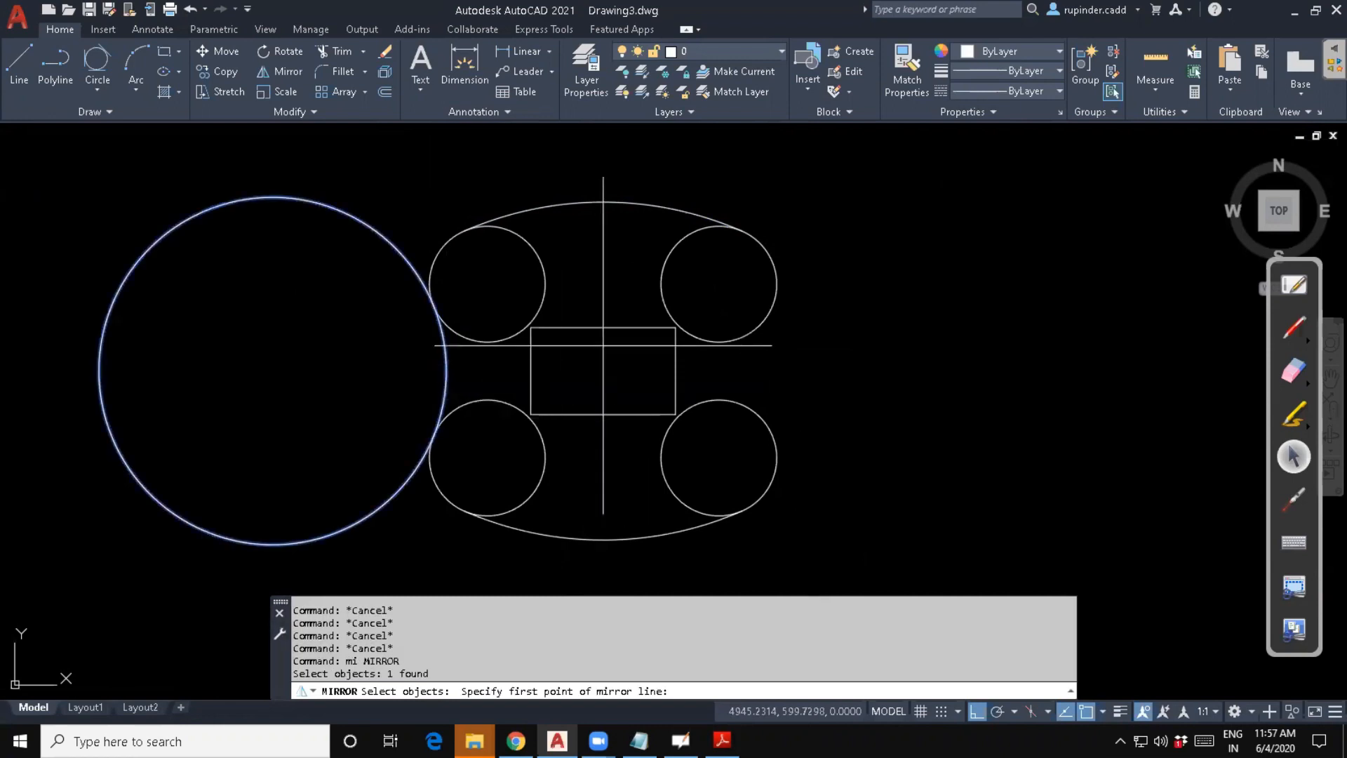
pyautogui.click(603, 326)
pyautogui.click(592, 270)
pyautogui.press('Return')
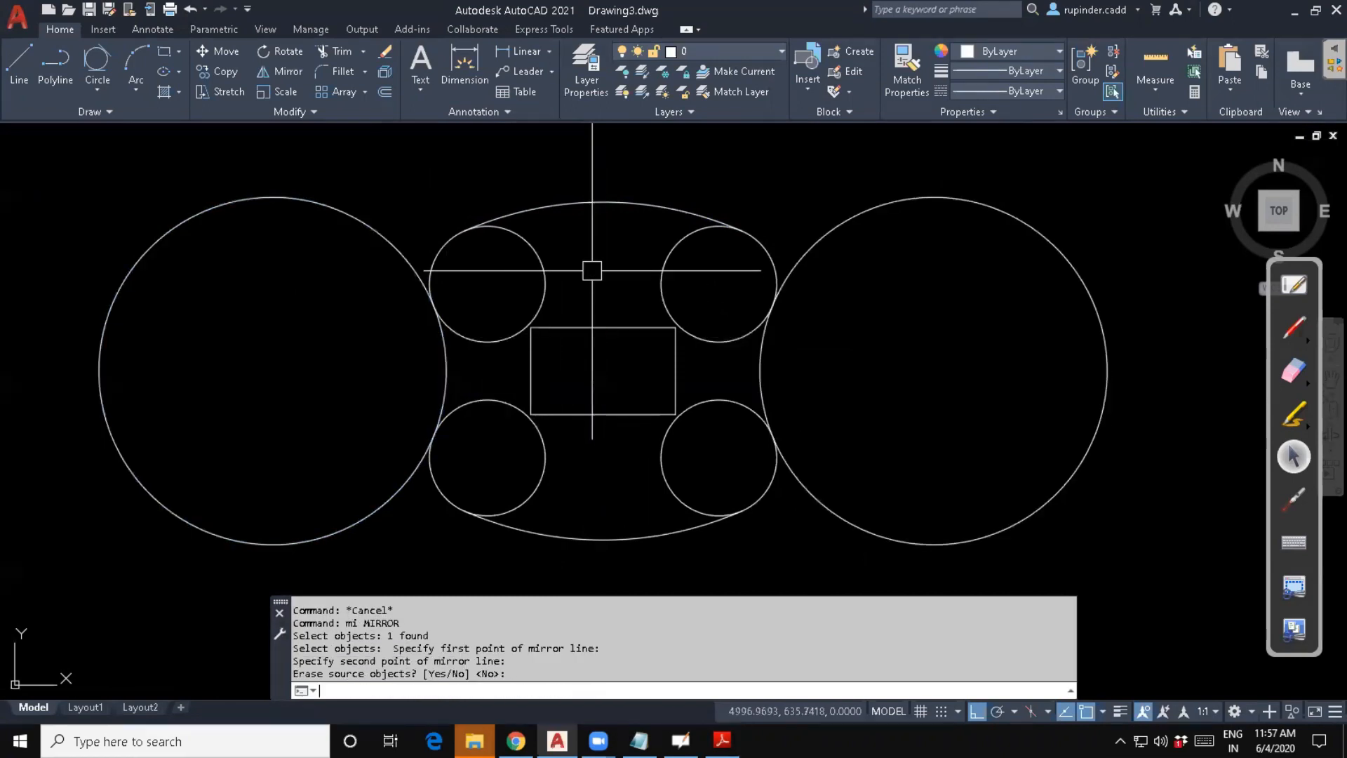
pyautogui.press('Escape')
pyautogui.press('Escape')
pyautogui.press('Escape')
# Trim the outer parts of both radius 60 circles and the inner parts of the four radius 20 circles to form the plate outline.
pyautogui.write('tr')
pyautogui.press('Return')
pyautogui.press('Return')
pyautogui.click(410, 238)
pyautogui.click(820, 238)
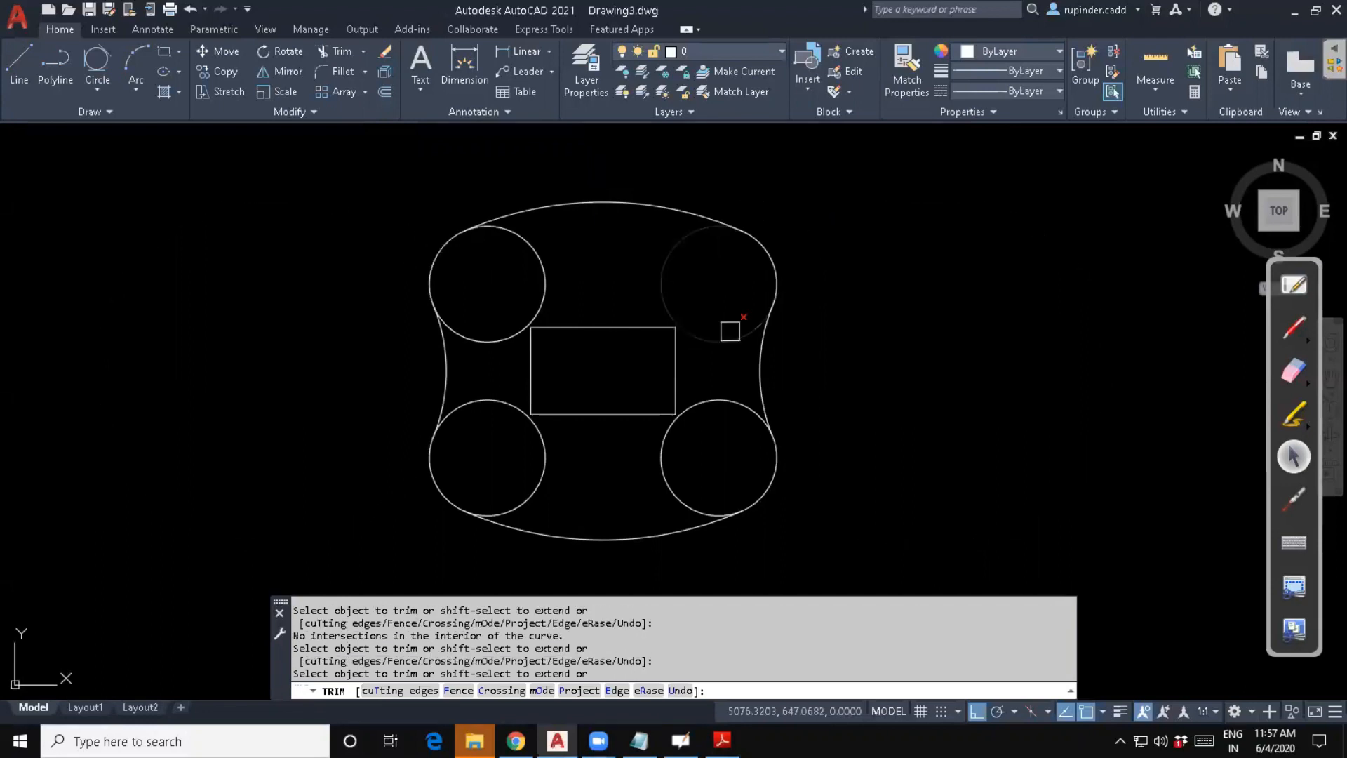
pyautogui.click(729, 332)
pyautogui.click(712, 401)
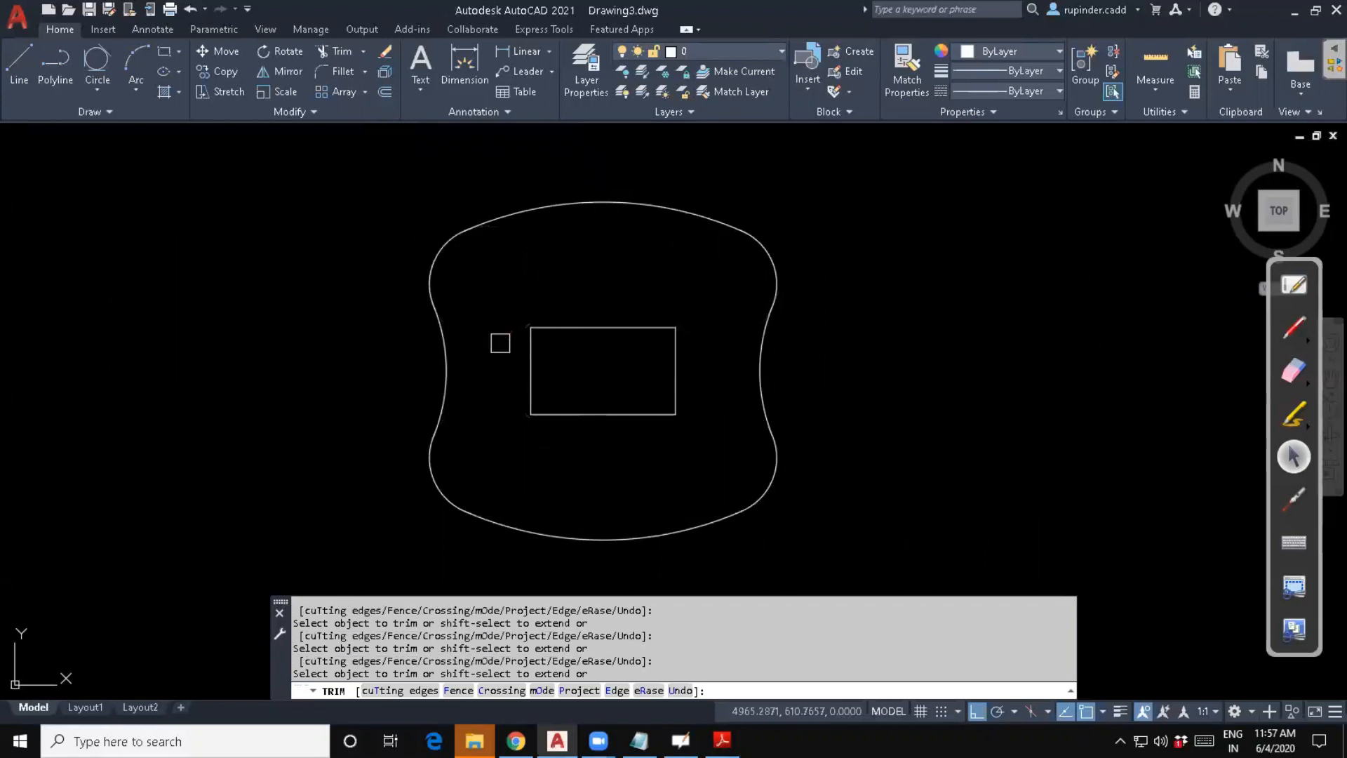
pyautogui.press('Escape')
pyautogui.press('Escape')
# Draw a radius 10 circle centred on the centre of the plate's upper-left corner arc.
pyautogui.moveTo(713, 360); pyautogui.dragTo(650, 378, button='middle')
pyautogui.press('Escape')
pyautogui.press('Escape')
pyautogui.write('c')
pyautogui.press('Return')
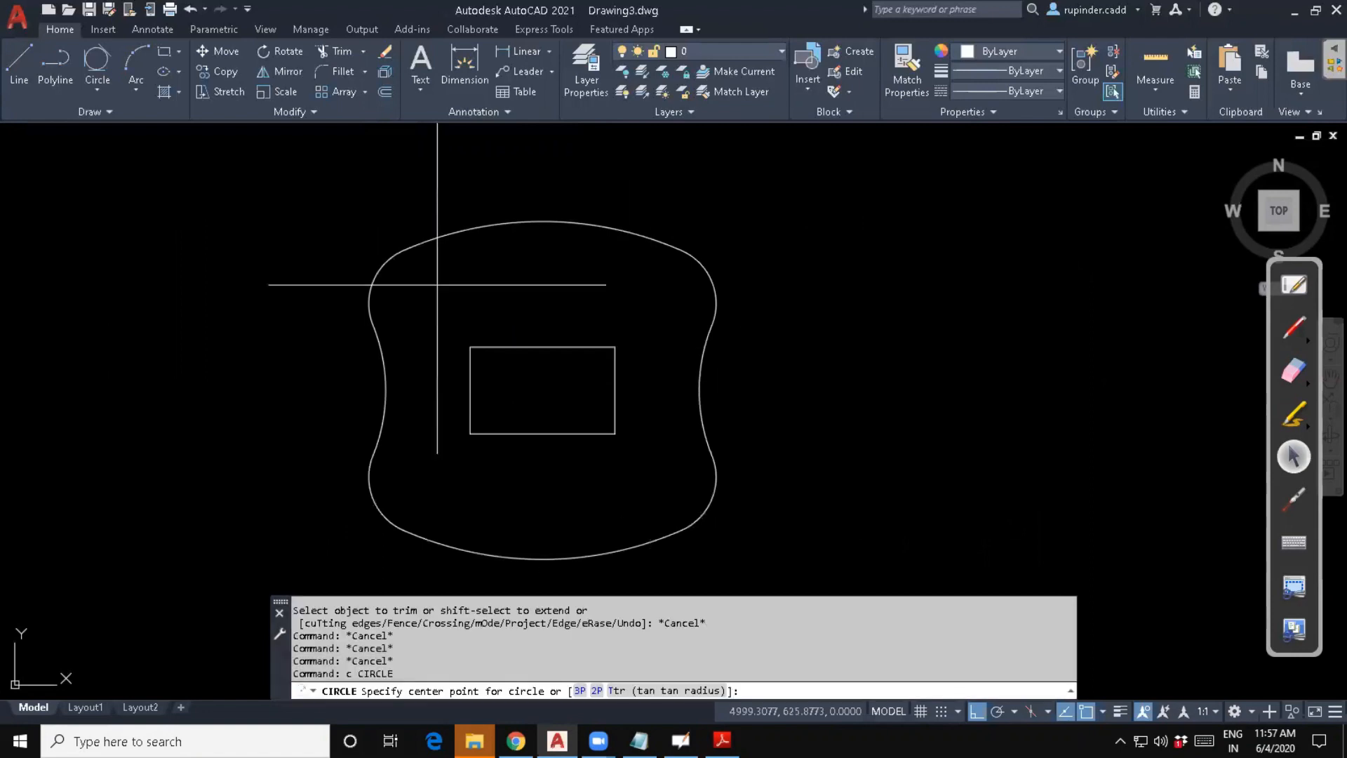
pyautogui.click(424, 301)
pyautogui.press('Escape')
pyautogui.press('Escape')
pyautogui.press('Return')
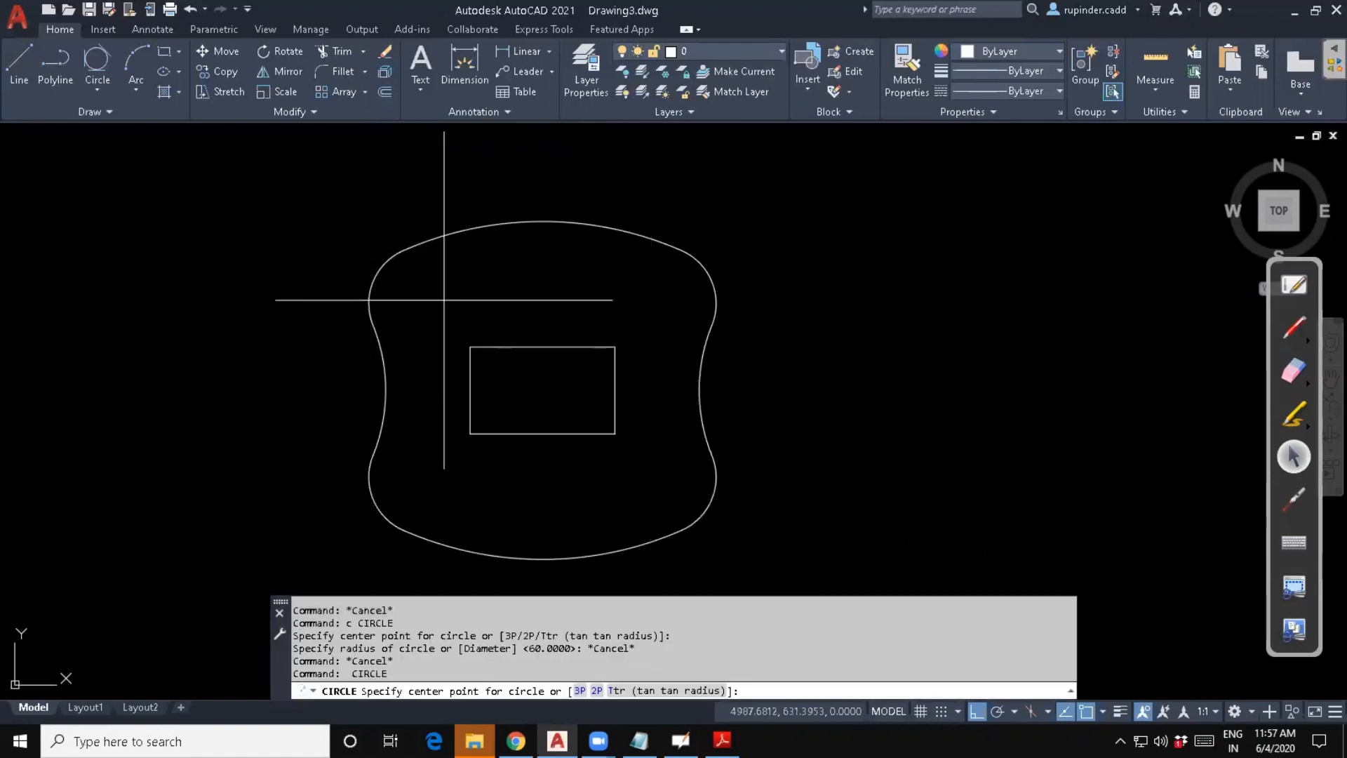
pyautogui.click(426, 303)
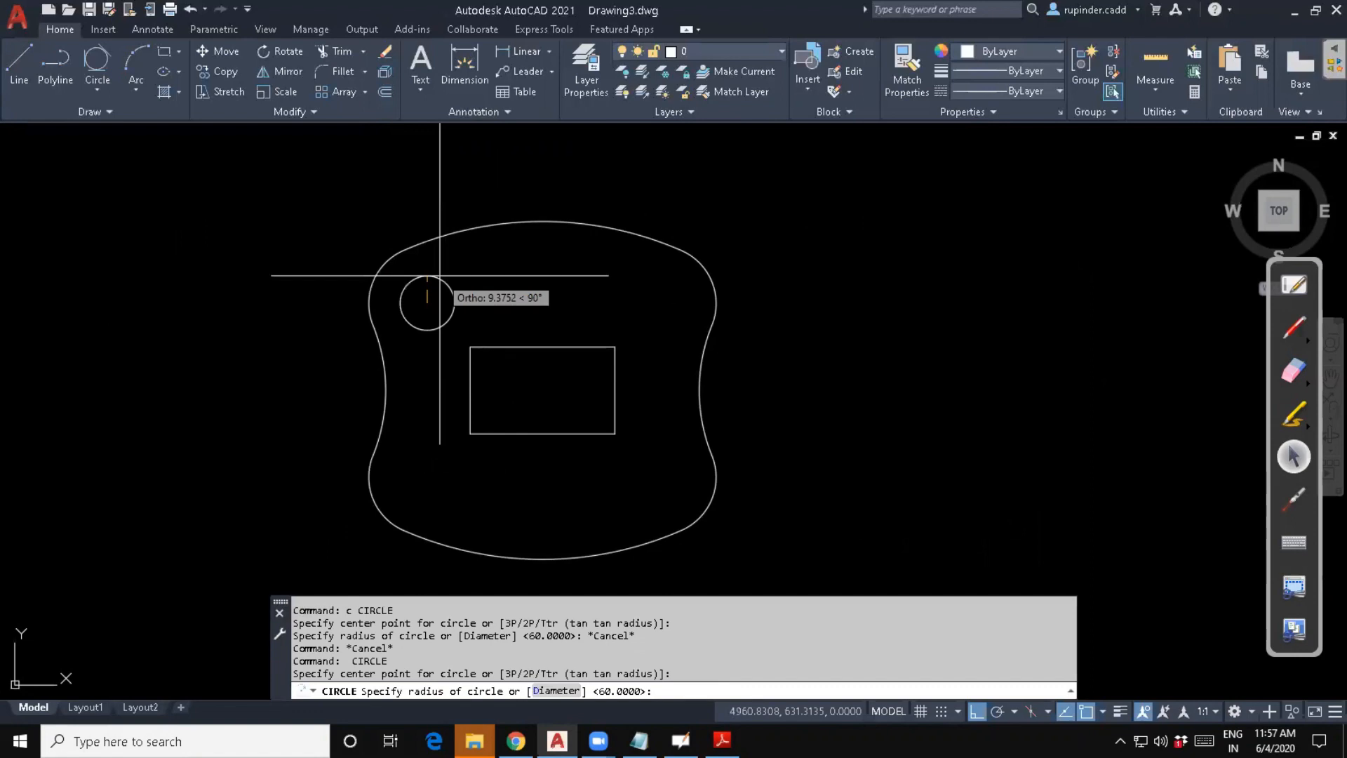
pyautogui.write('10')
pyautogui.press('Return')
pyautogui.press('Return')
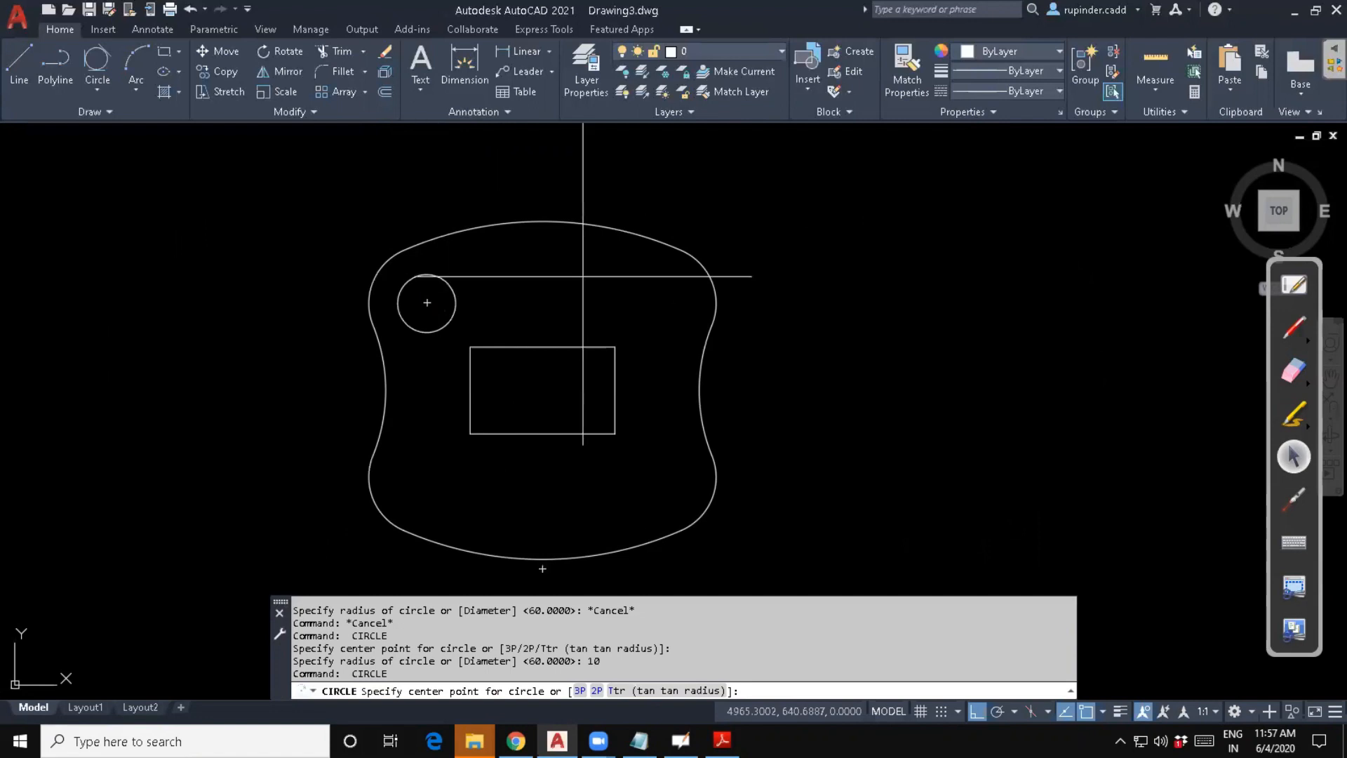
# Draw radius 10 circles centred on the centres of the plate's upper-right, lower-right and lower-left corner arcs.
pyautogui.click(658, 302)
pyautogui.press('Return')
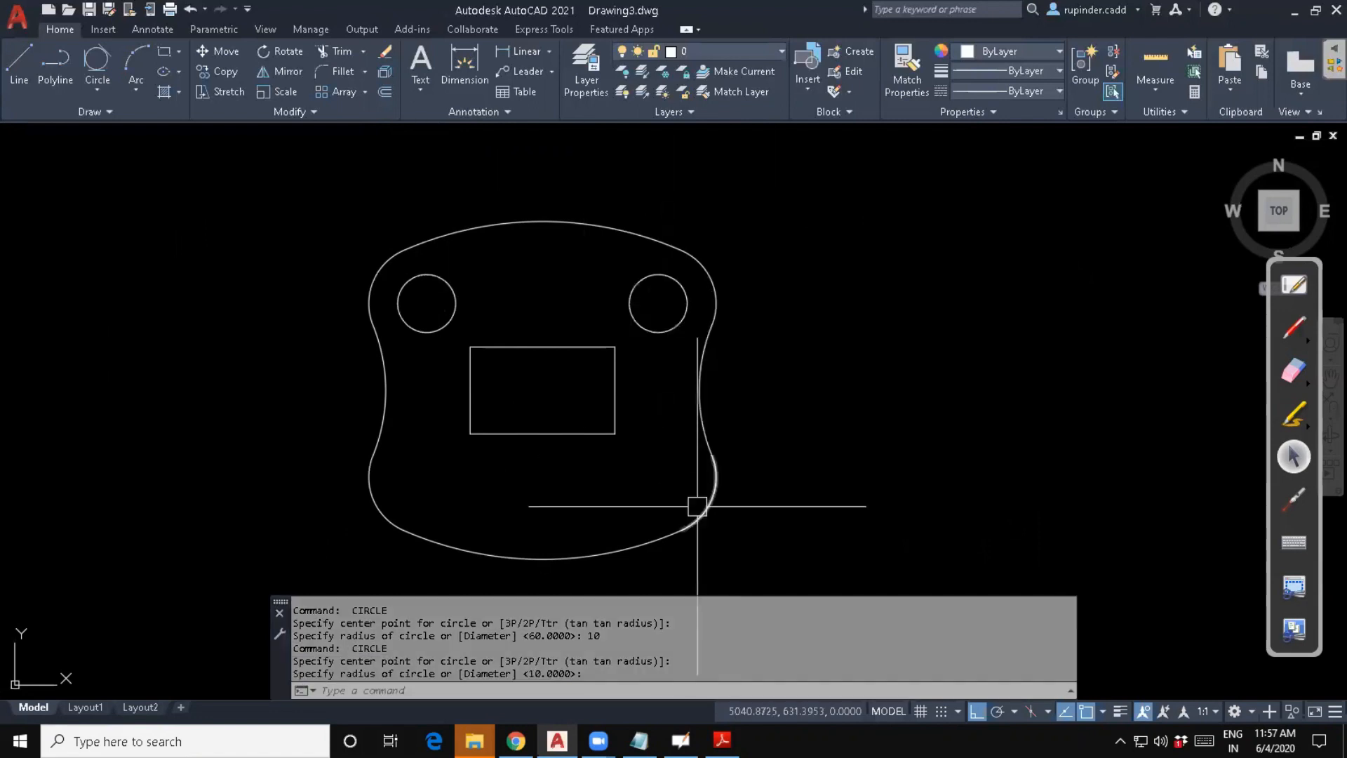
pyautogui.press('Return')
pyautogui.click(658, 477)
pyautogui.press('Return')
pyautogui.press('Return')
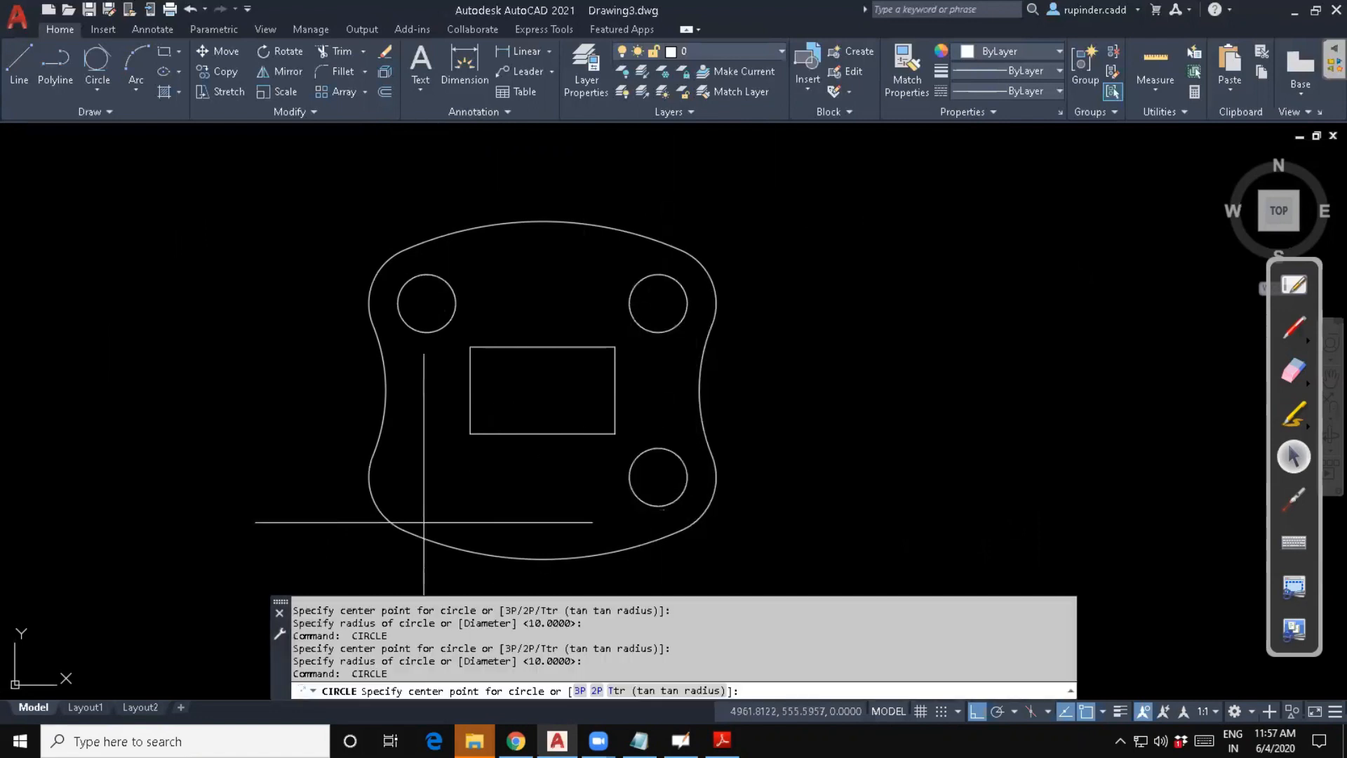
pyautogui.click(426, 477)
pyautogui.press('Return')
pyautogui.press('Escape')
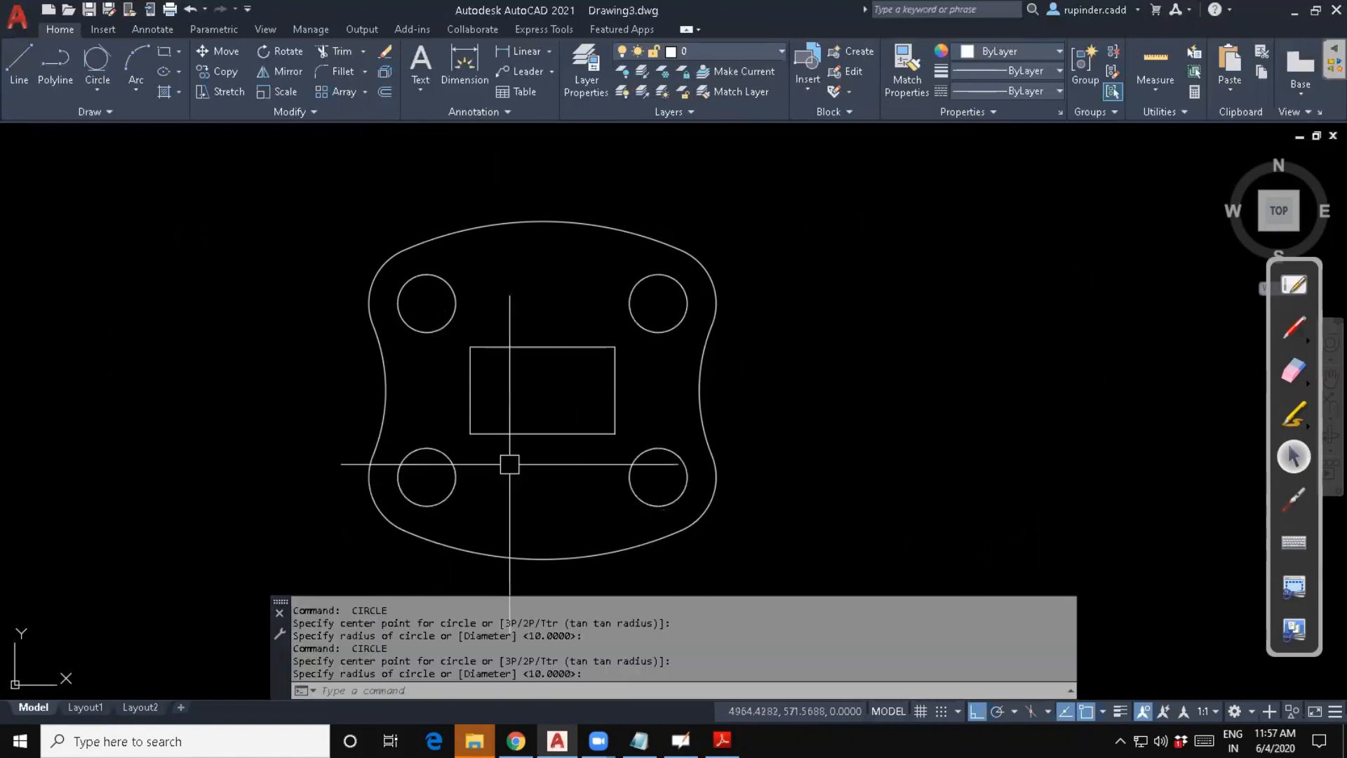
# Draw a radius 5 circle with tangent-tangent-radius in the upper-left corner of the central rectangular window.
pyautogui.scroll(3, 511, 466)
pyautogui.press('Escape')
pyautogui.press('Escape')
pyautogui.write('c')
pyautogui.press('Return')
pyautogui.write('t')
pyautogui.press('Return')
pyautogui.click(417, 332)
pyautogui.click(433, 332)
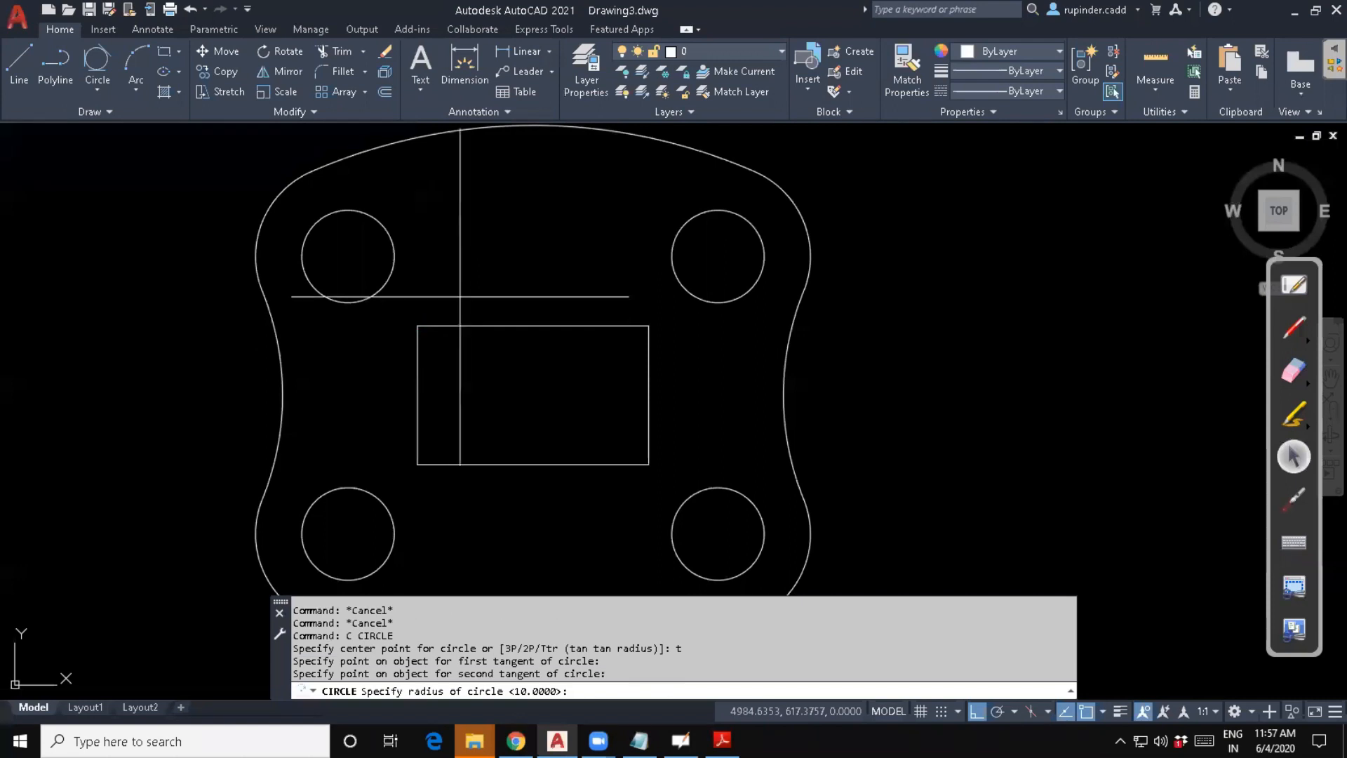
pyautogui.write('5')
pyautogui.press('Return')
pyautogui.press('Escape')
pyautogui.press('Escape')
pyautogui.press('Escape')
# Mirror the radius 5 circle about the window's vertical centre line, keeping the original.
pyautogui.write('m')
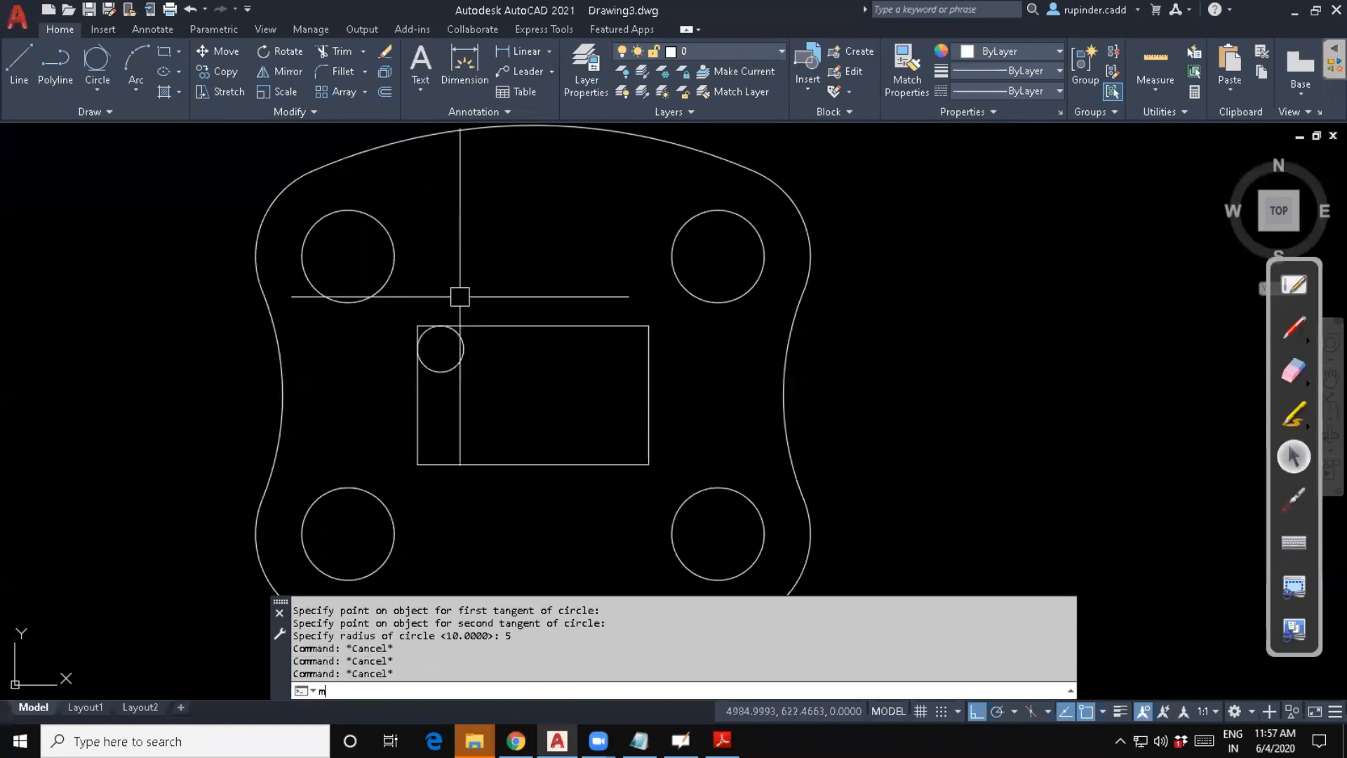
pyautogui.write('i')
pyautogui.press('Return')
pyautogui.click(439, 372)
pyautogui.press('Return')
pyautogui.click(534, 325)
pyautogui.click(523, 414)
pyautogui.press('Return')
pyautogui.press('Escape')
# Mirror both radius 5 circles about the window's horizontal centre line, keeping the originals.
pyautogui.press('Return')
pyautogui.click(613, 403)
pyautogui.click(447, 352)
pyautogui.click(417, 406)
pyautogui.press('Escape')
pyautogui.press('Return')
pyautogui.click(430, 355)
pyautogui.press('Return')
pyautogui.click(418, 395)
pyautogui.click(724, 408)
pyautogui.press('Escape')
pyautogui.press('Escape')
pyautogui.press('Escape')
# Trim the inner parts of the four radius 5 circles, leaving only the arcs at the window's corners.
pyautogui.write('tr')
pyautogui.press('Return')
pyautogui.press('Return')
pyautogui.click(606, 438)
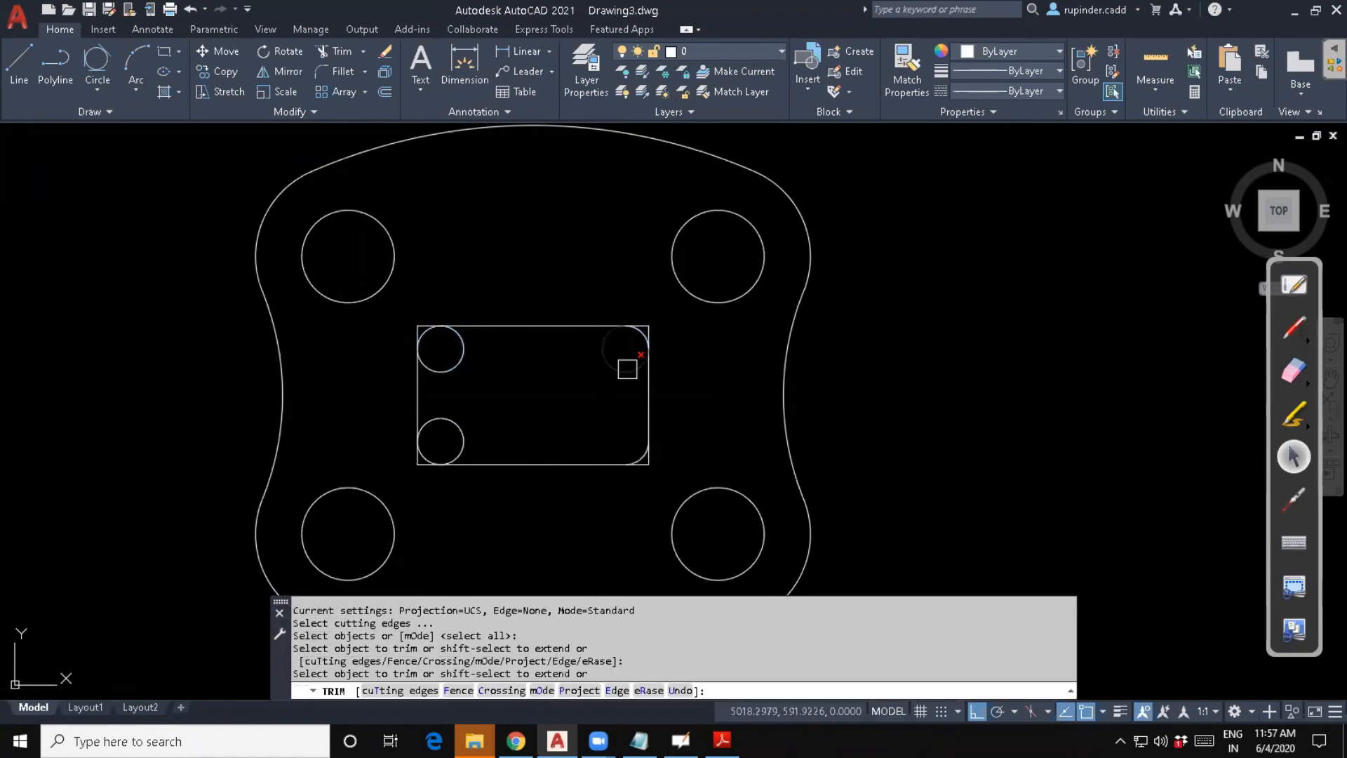
pyautogui.click(628, 369)
pyautogui.click(458, 365)
pyautogui.click(448, 414)
# Trim the sharp ends of the window's edges outside the four corner arcs to leave rounded corners.
pyautogui.scroll(6, 409, 345)
pyautogui.click(469, 280)
pyautogui.click(430, 232)
pyautogui.scroll(-3, 439, 271)
pyautogui.moveTo(461, 372); pyautogui.dragTo(480, 188, button='middle')
pyautogui.scroll(3, 460, 471)
pyautogui.click(475, 442)
pyautogui.click(440, 347)
pyautogui.scroll(-6, 458, 385)
pyautogui.moveTo(857, 393); pyautogui.dragTo(771, 405, button='middle')
pyautogui.scroll(4, 771, 405)
pyautogui.click(731, 407)
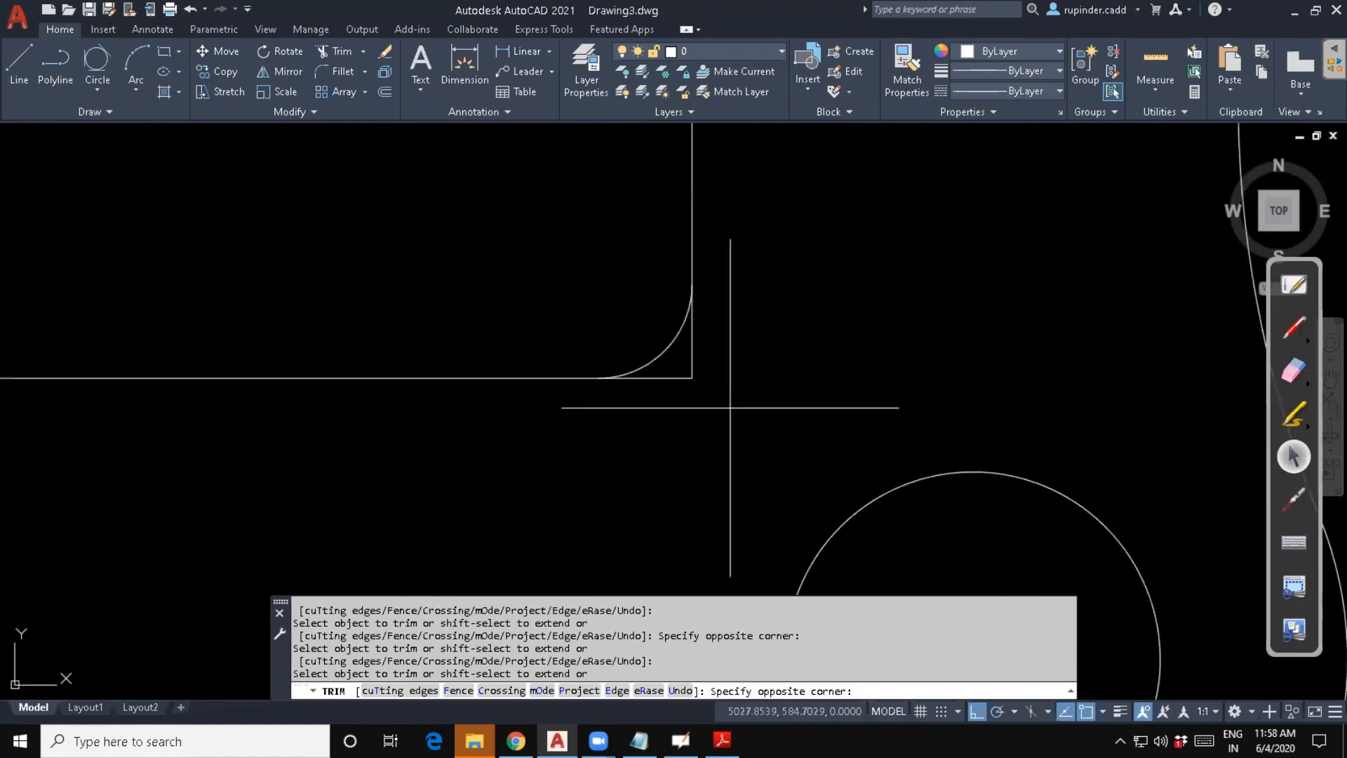
pyautogui.click(684, 361)
pyautogui.scroll(-5, 776, 327)
pyautogui.scroll(4, 730, 322)
pyautogui.scroll(2, 731, 323)
pyautogui.click(721, 264)
pyautogui.click(682, 230)
pyautogui.press('Escape')
pyautogui.press('Escape')
pyautogui.scroll(-8, 708, 269)
pyautogui.moveTo(750, 419); pyautogui.dragTo(789, 405, button='middle')
pyautogui.moveTo(708, 456)
pyautogui.mouseDown(button='middle')
pyautogui.moveTo(728, 449)
pyautogui.moveTo(632, 440)
pyautogui.mouseUp(button='middle')
pyautogui.scroll(-2, 728, 449)
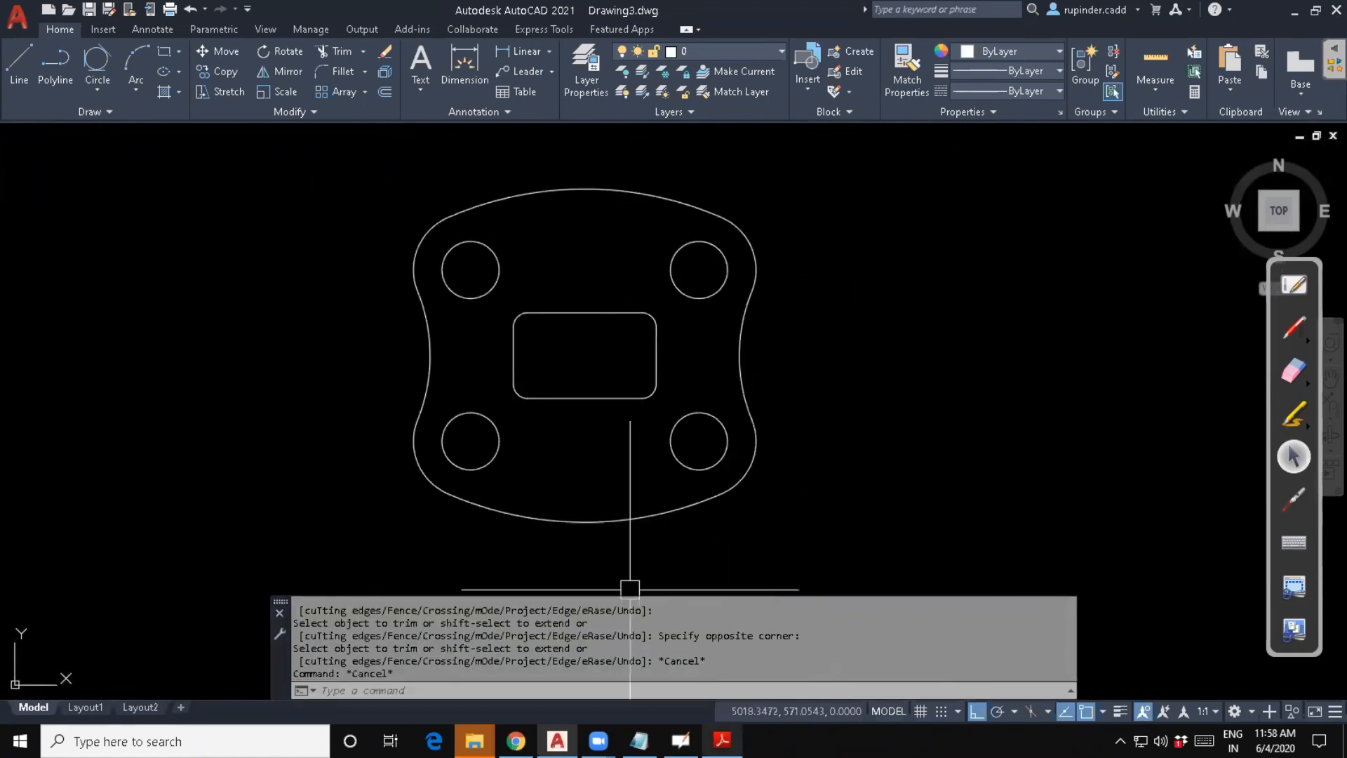
# Switch to the Assignment Day 1 PDF in Adobe Reader and browse its plates back to page 1.
pyautogui.click(766, 721)
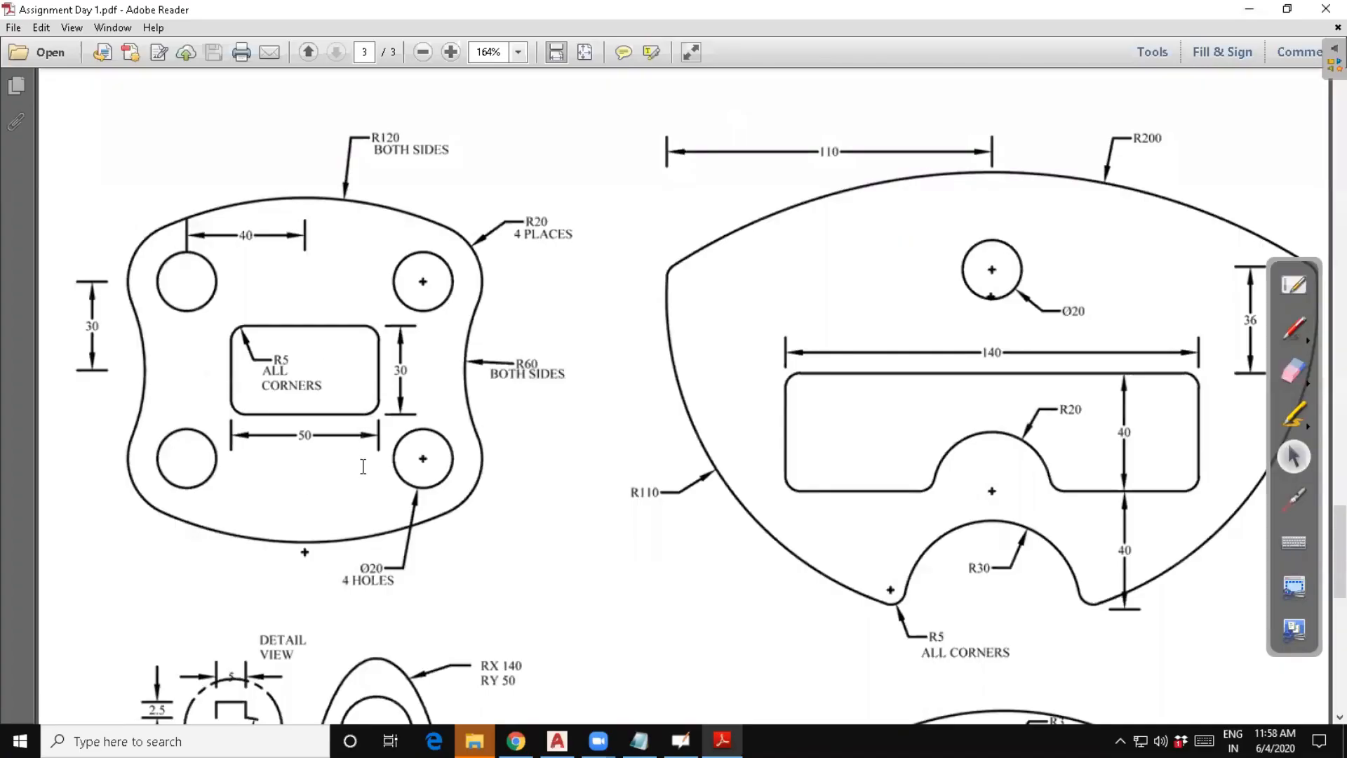
pyautogui.scroll(10, 413, 488)
pyautogui.scroll(8, 413, 488)
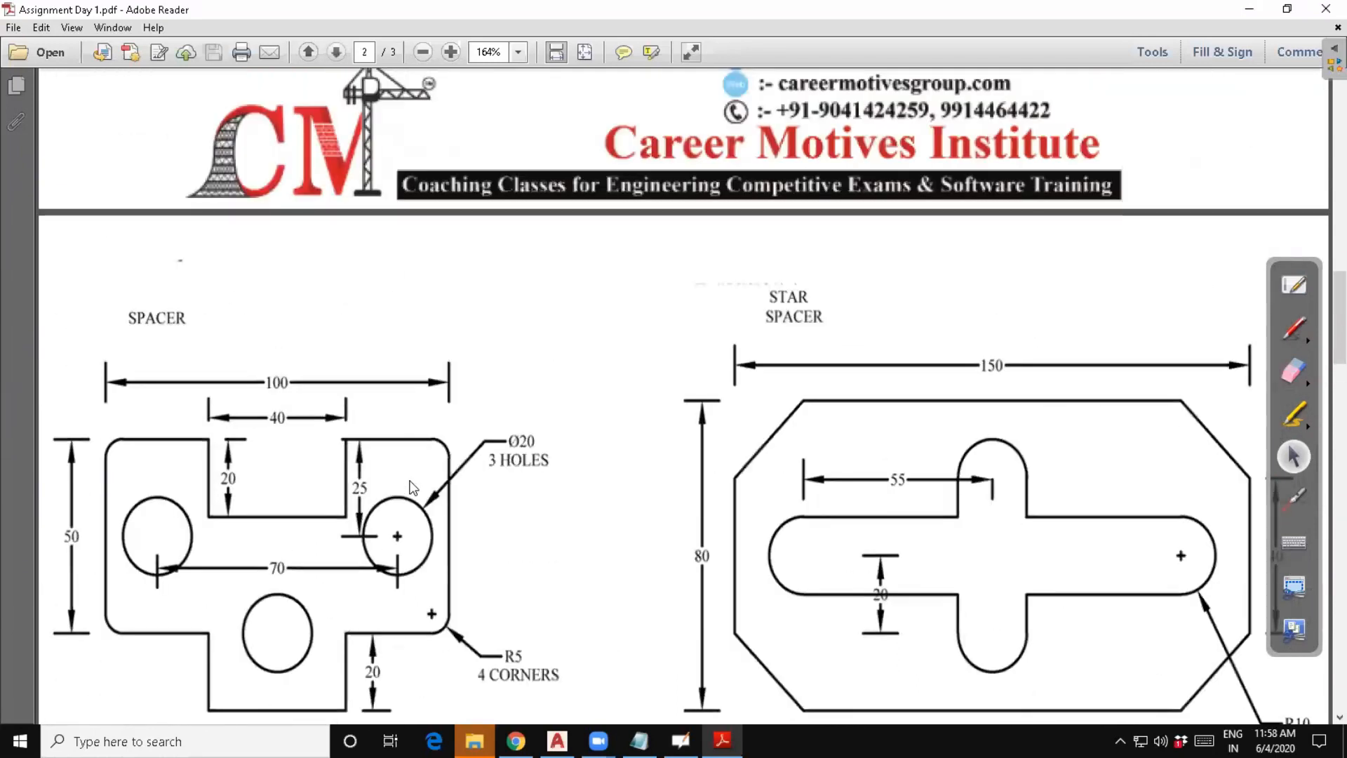
pyautogui.scroll(4, 408, 478)
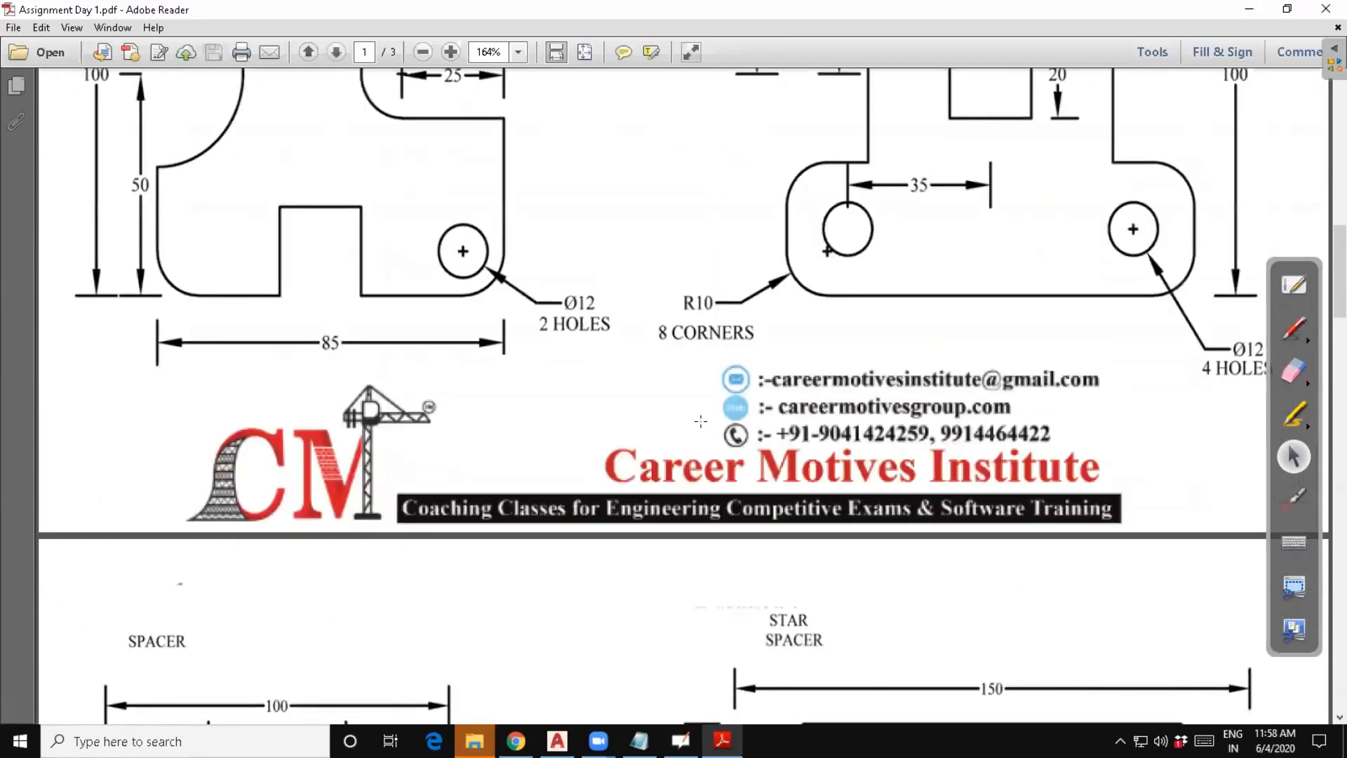
pyautogui.click(1251, 10)
# Draw an L shape beside the finished plate from a 100 vertical line down and a 100 horizontal line to the right.
pyautogui.press('Escape')
pyautogui.press('Escape')
pyautogui.moveTo(897, 427); pyautogui.dragTo(541, 466, button='middle')
pyautogui.moveTo(638, 464); pyautogui.dragTo(572, 461, button='middle')
pyautogui.press('Escape')
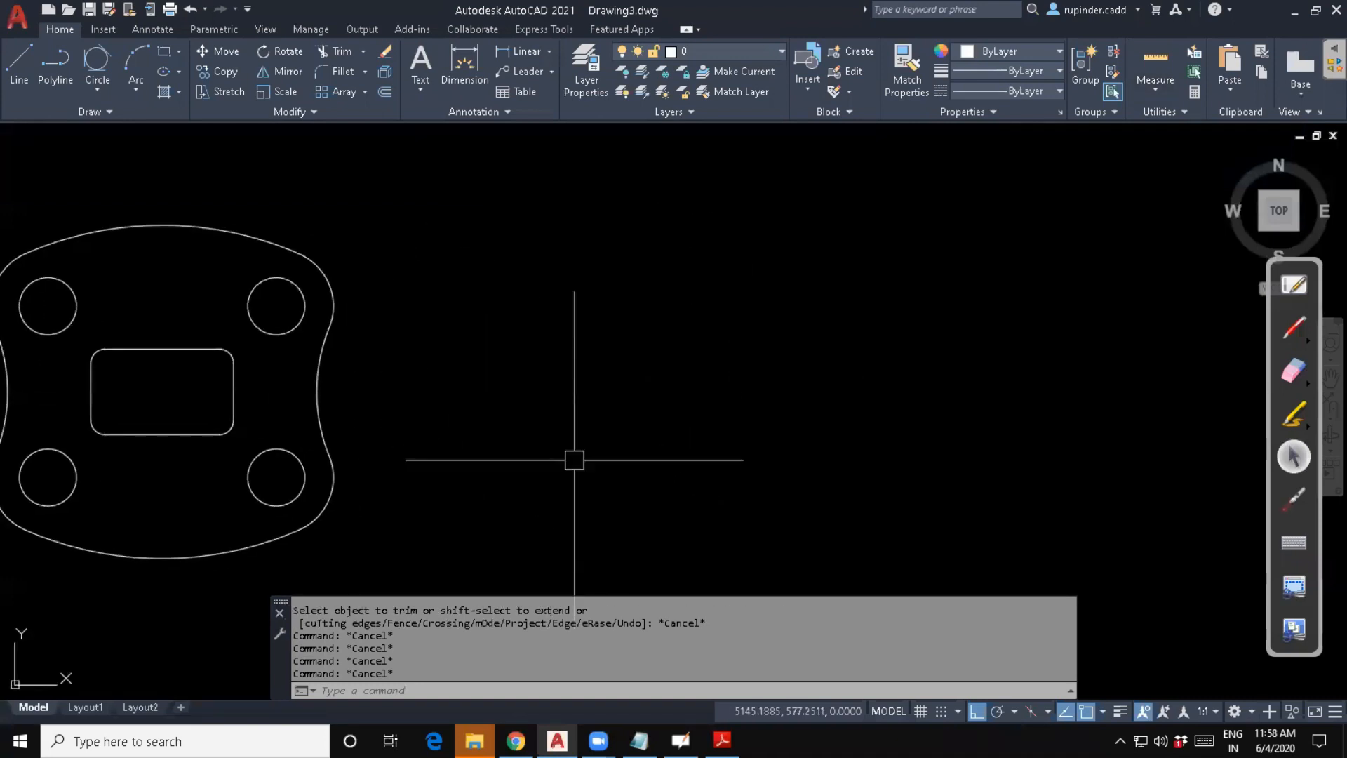
pyautogui.write('l')
pyautogui.press('Return')
pyautogui.click(558, 298)
pyautogui.write('100')
pyautogui.press('Return')
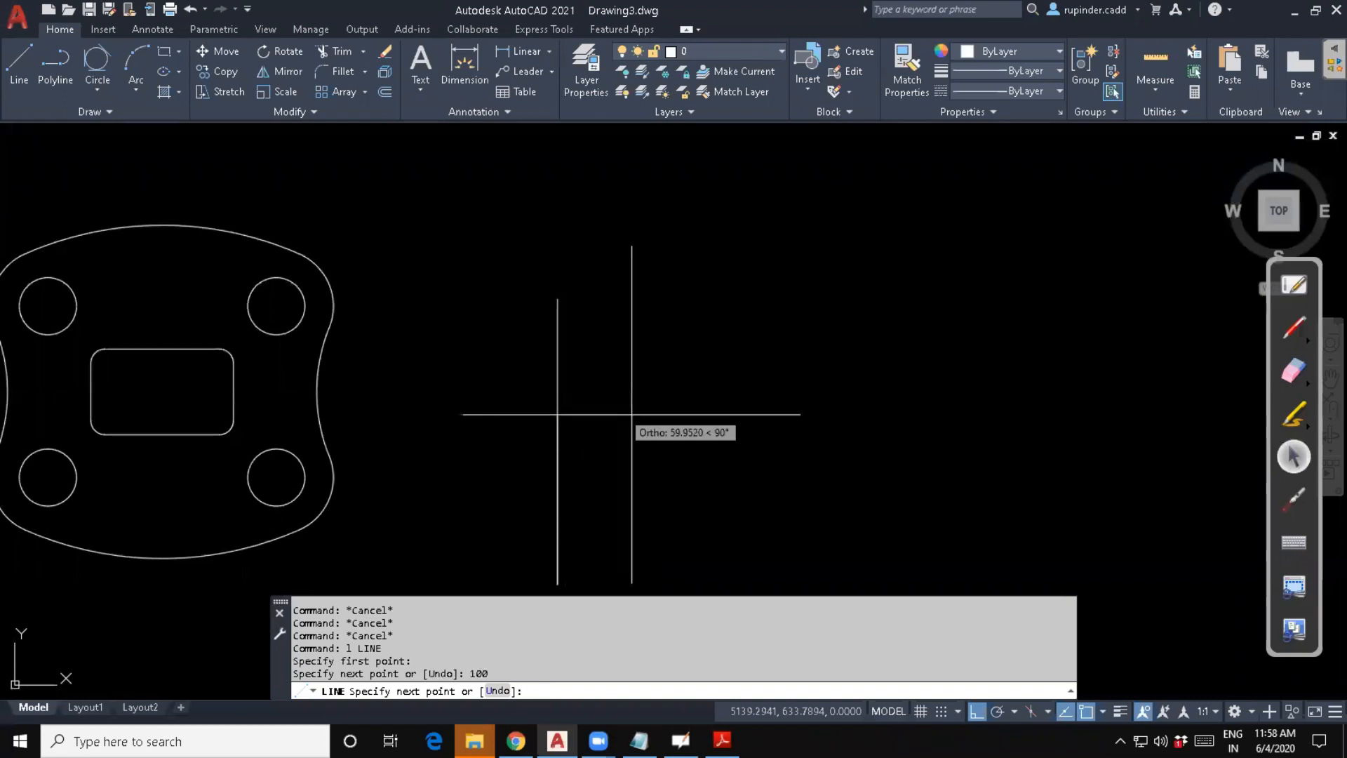
pyautogui.scroll(-5, 581, 411)
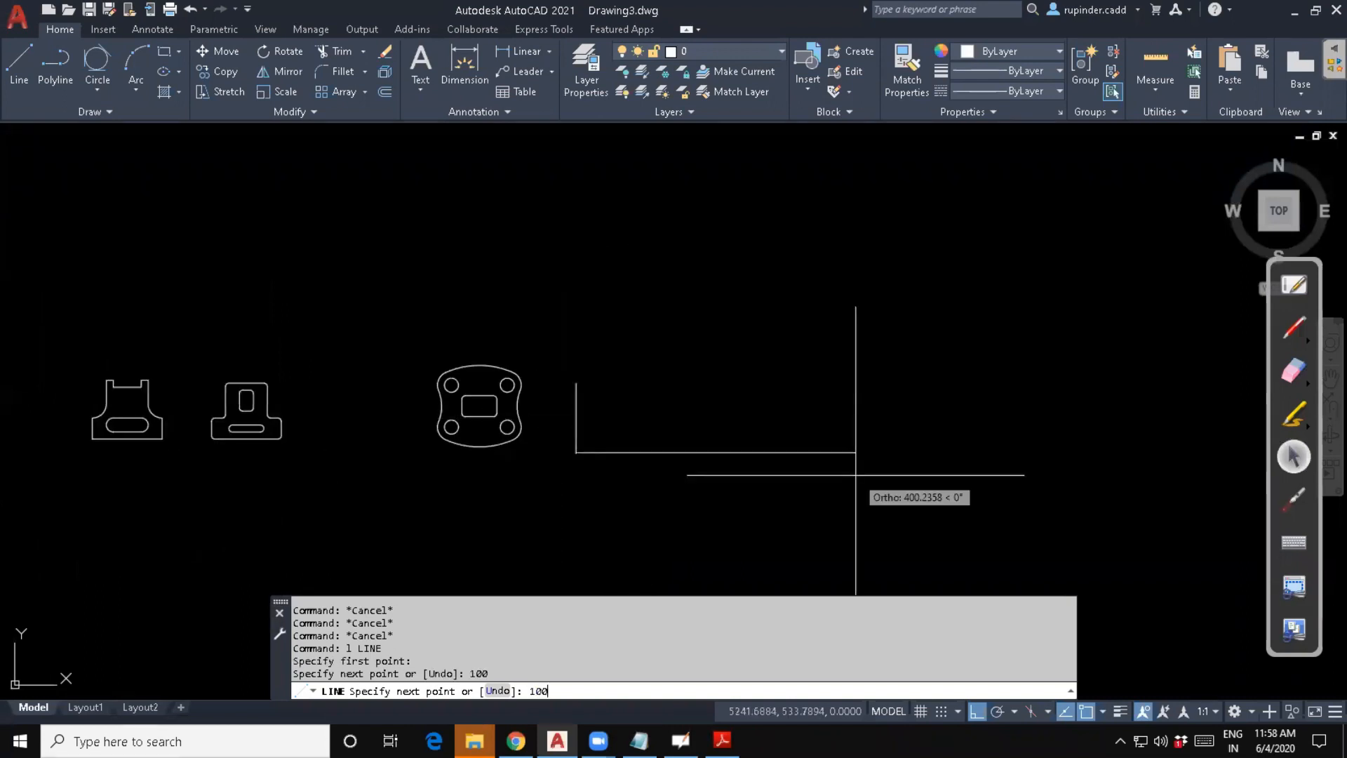
pyautogui.write('100')
pyautogui.press('Return')
pyautogui.press('Escape')
# Copy the L shape five times in a horizontal row to its right.
pyautogui.write('co')
pyautogui.press('Return')
pyautogui.click(653, 510)
pyautogui.click(573, 428)
pyautogui.press('Return')
pyautogui.click(653, 408)
pyautogui.click(770, 413)
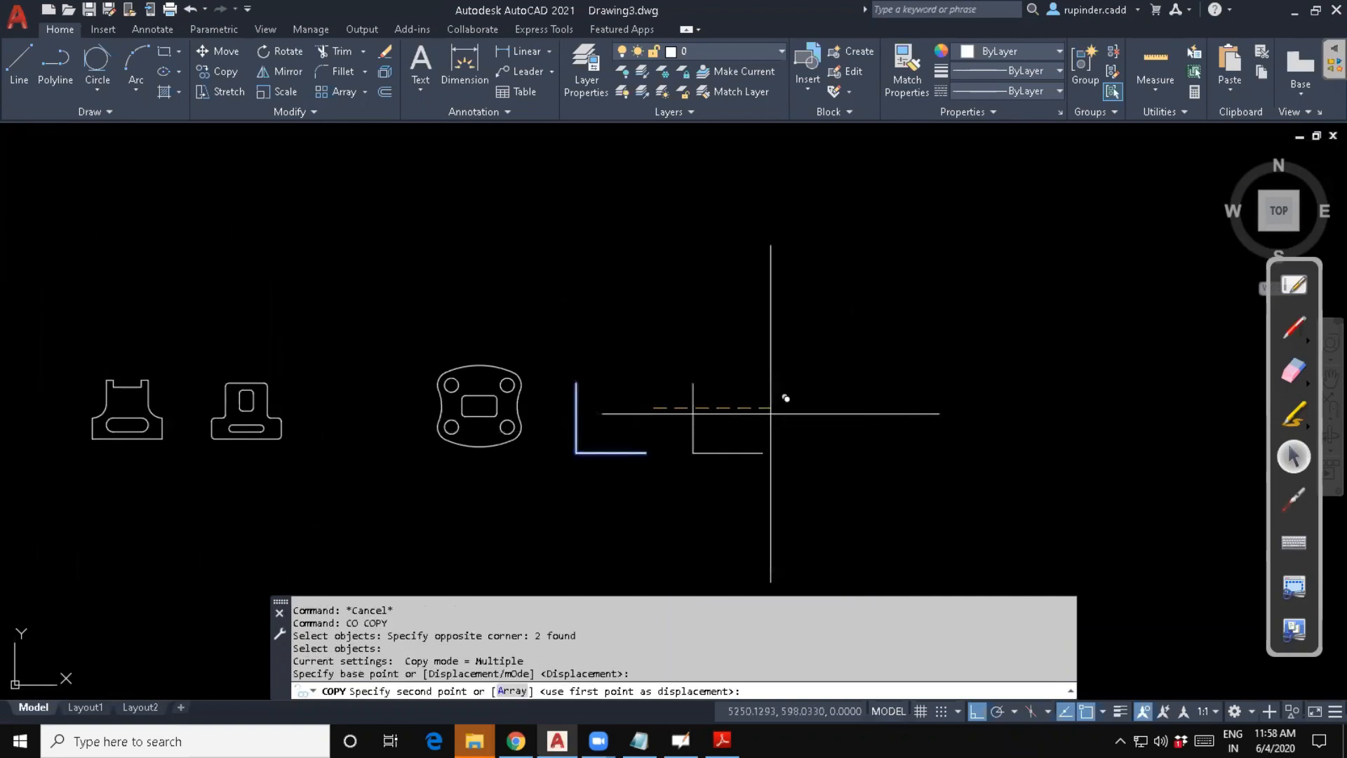
pyautogui.click(883, 415)
pyautogui.click(995, 417)
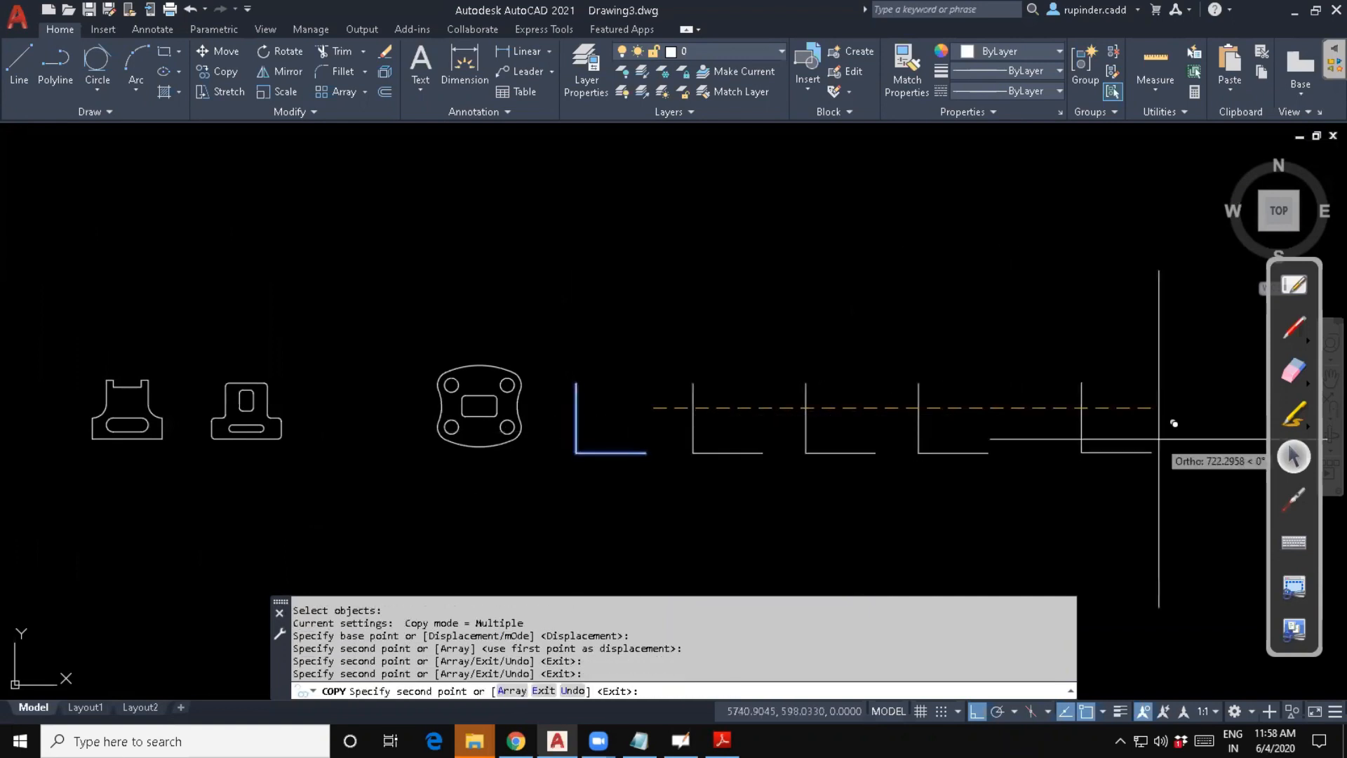
pyautogui.moveTo(1175, 429); pyautogui.dragTo(1027, 416, button='middle')
pyautogui.click(1088, 421)
pyautogui.press('Escape')
pyautogui.scroll(2, 597, 530)
pyautogui.moveTo(597, 530)
pyautogui.mouseDown(button='middle')
pyautogui.moveTo(611, 556)
pyautogui.moveTo(592, 542)
pyautogui.mouseUp(button='middle')
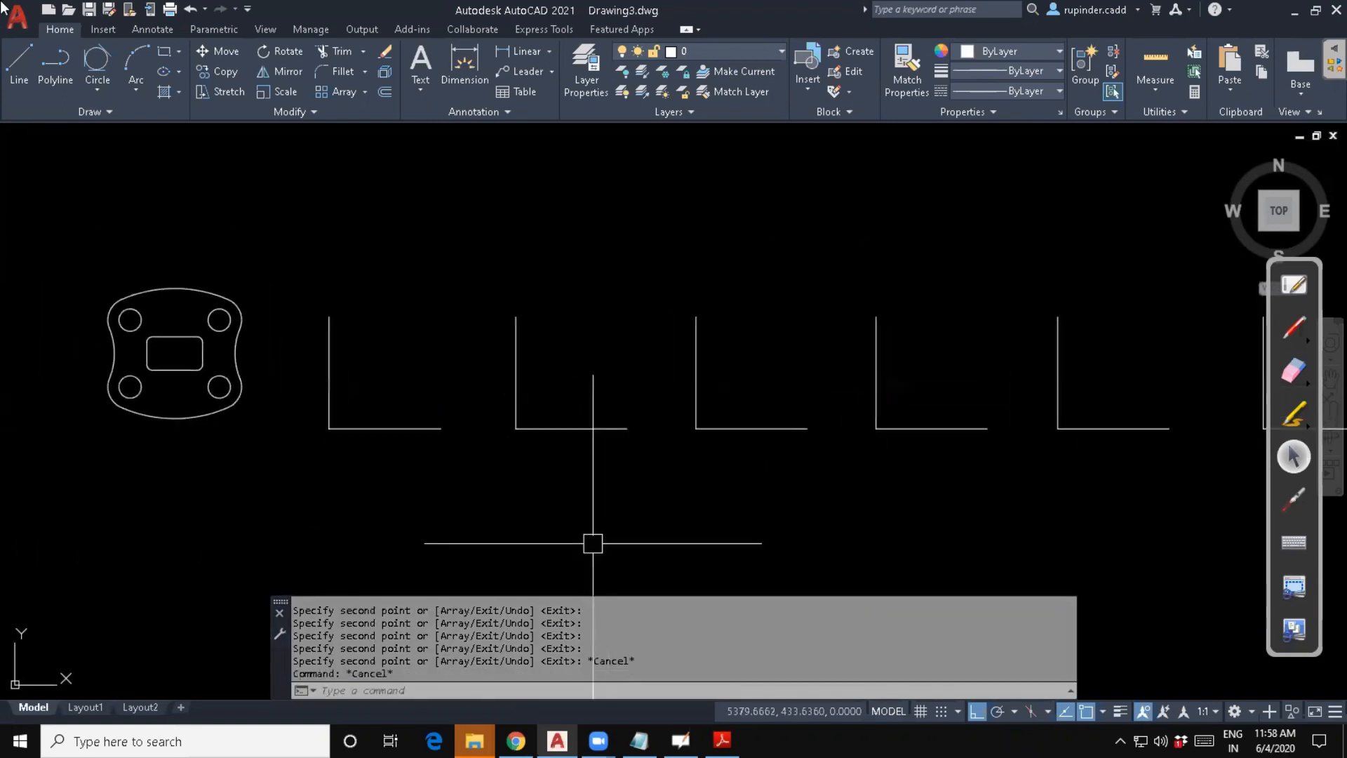
# Try a 3-Point arc from the second L shape's corner through the third one's upper end to its right end, and erase it.
pyautogui.click(130, 97)
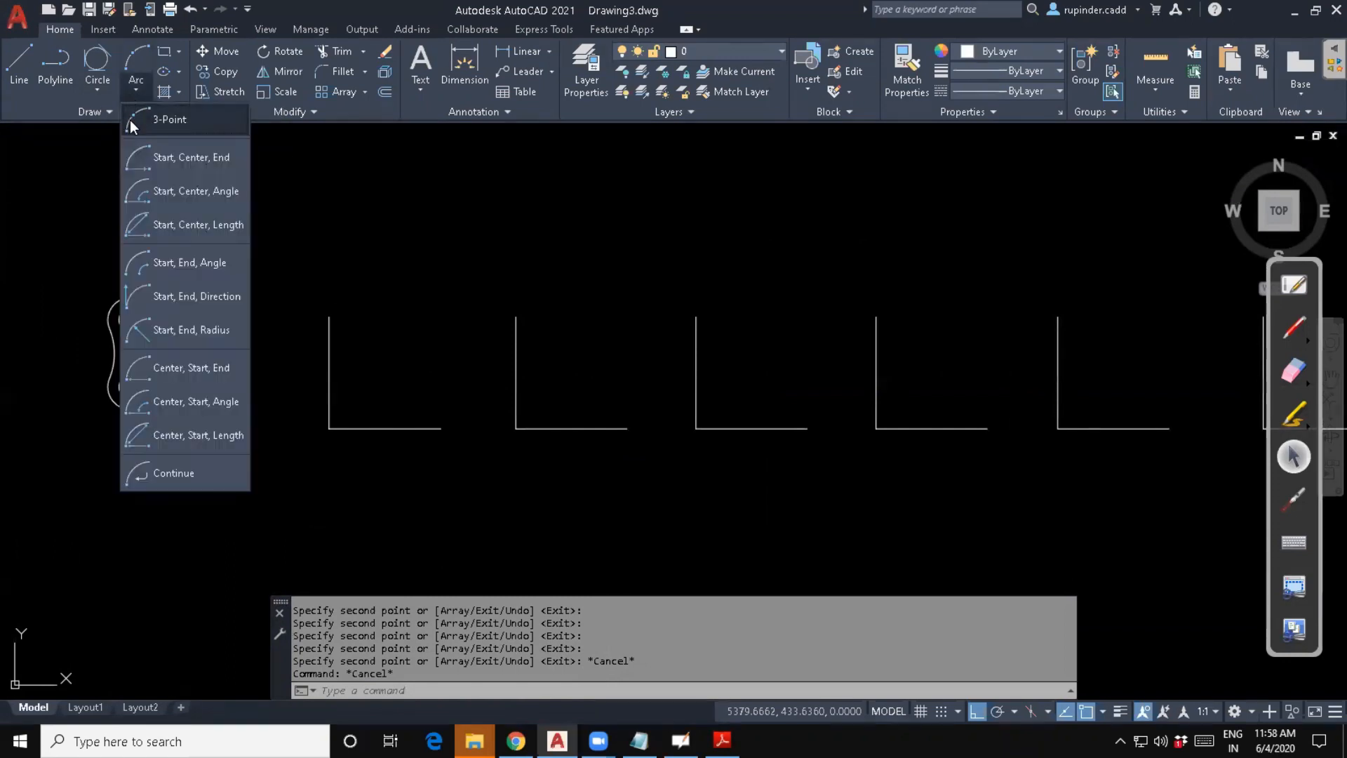
pyautogui.click(129, 119)
pyautogui.click(517, 427)
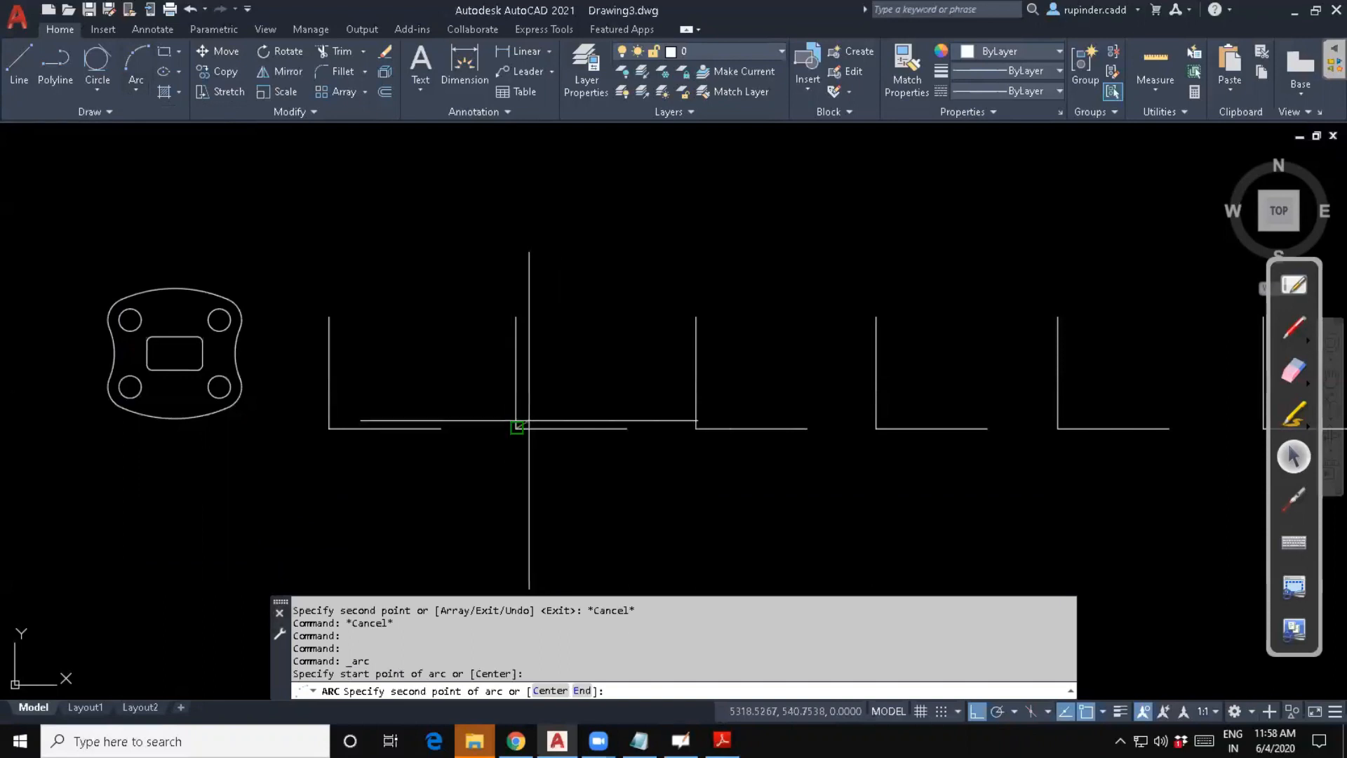
pyautogui.click(696, 317)
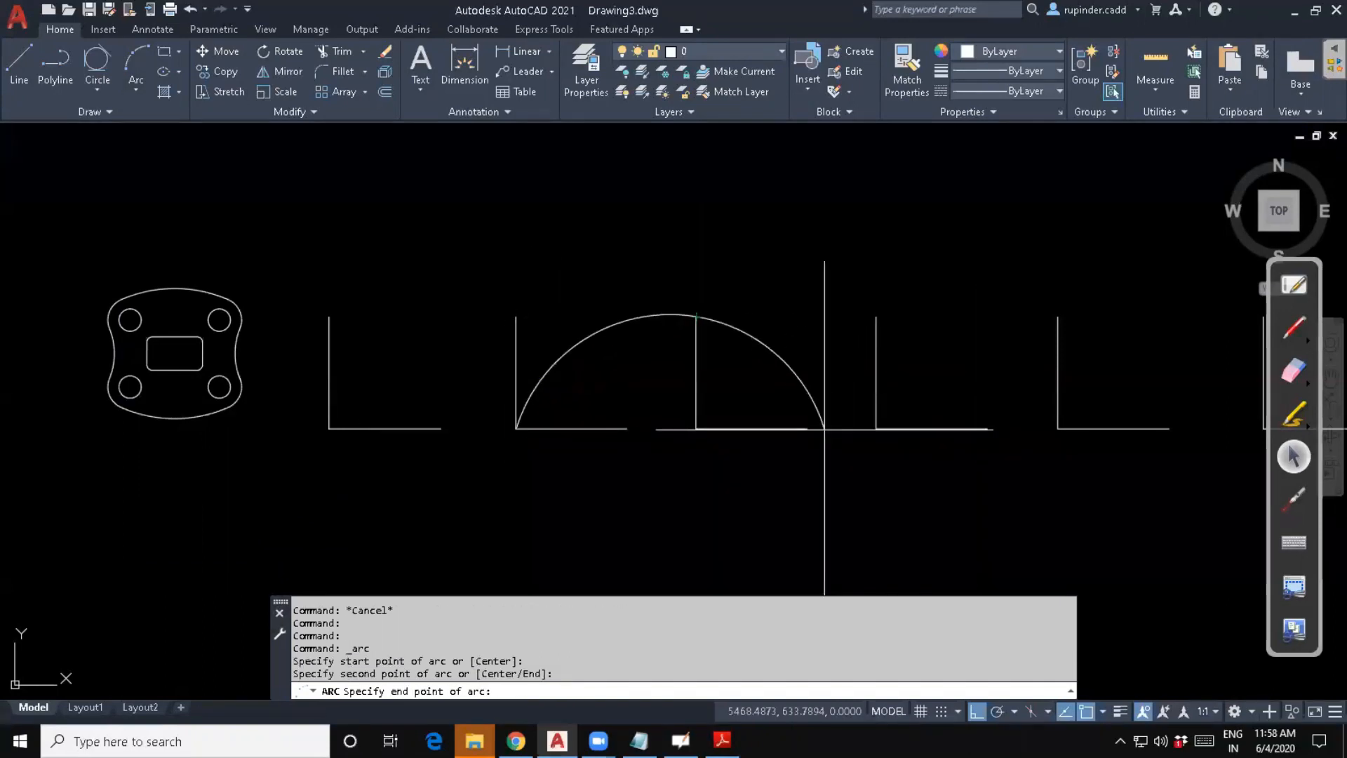
pyautogui.click(806, 428)
pyautogui.click(776, 383)
pyautogui.click(776, 362)
pyautogui.press('Delete')
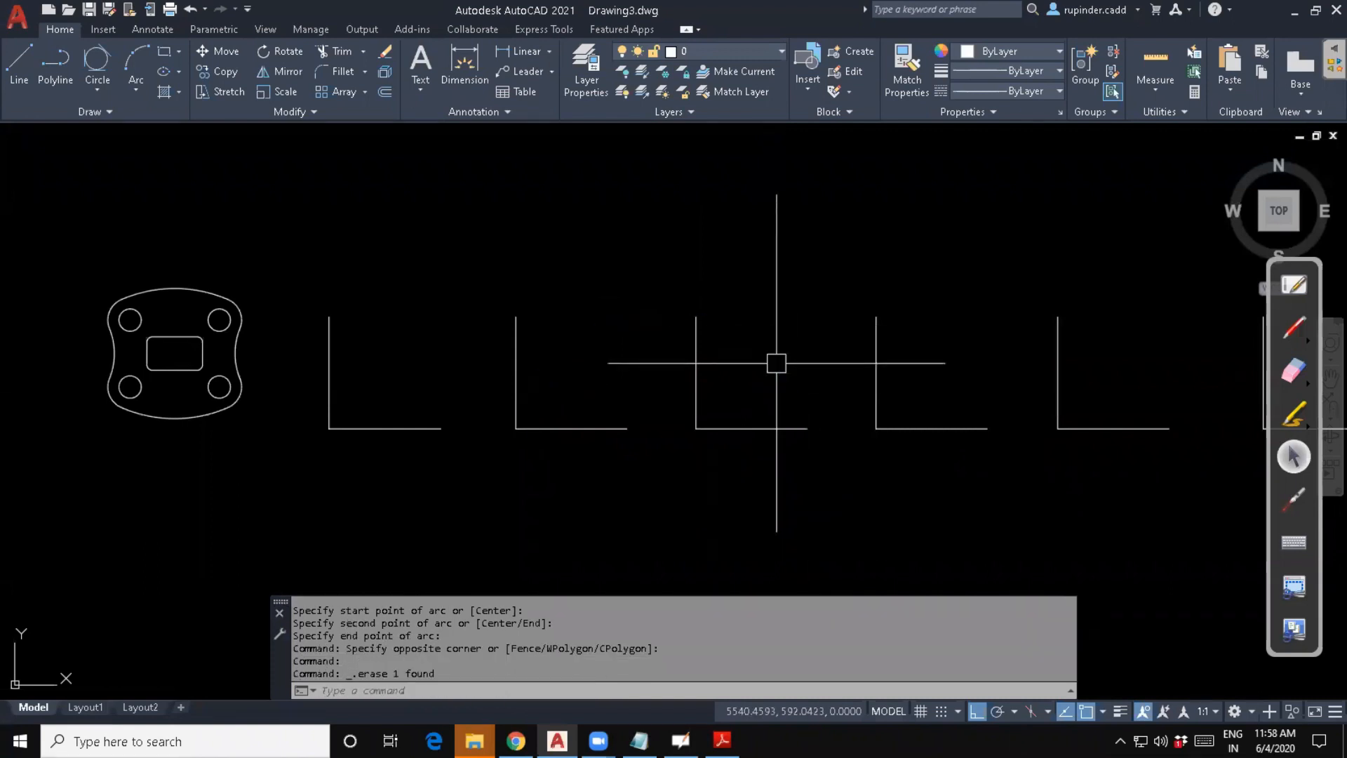
# Draw a Start, Center, End arc on the first L shape from its right end to its upper end, centred on its corner.
pyautogui.click(133, 91)
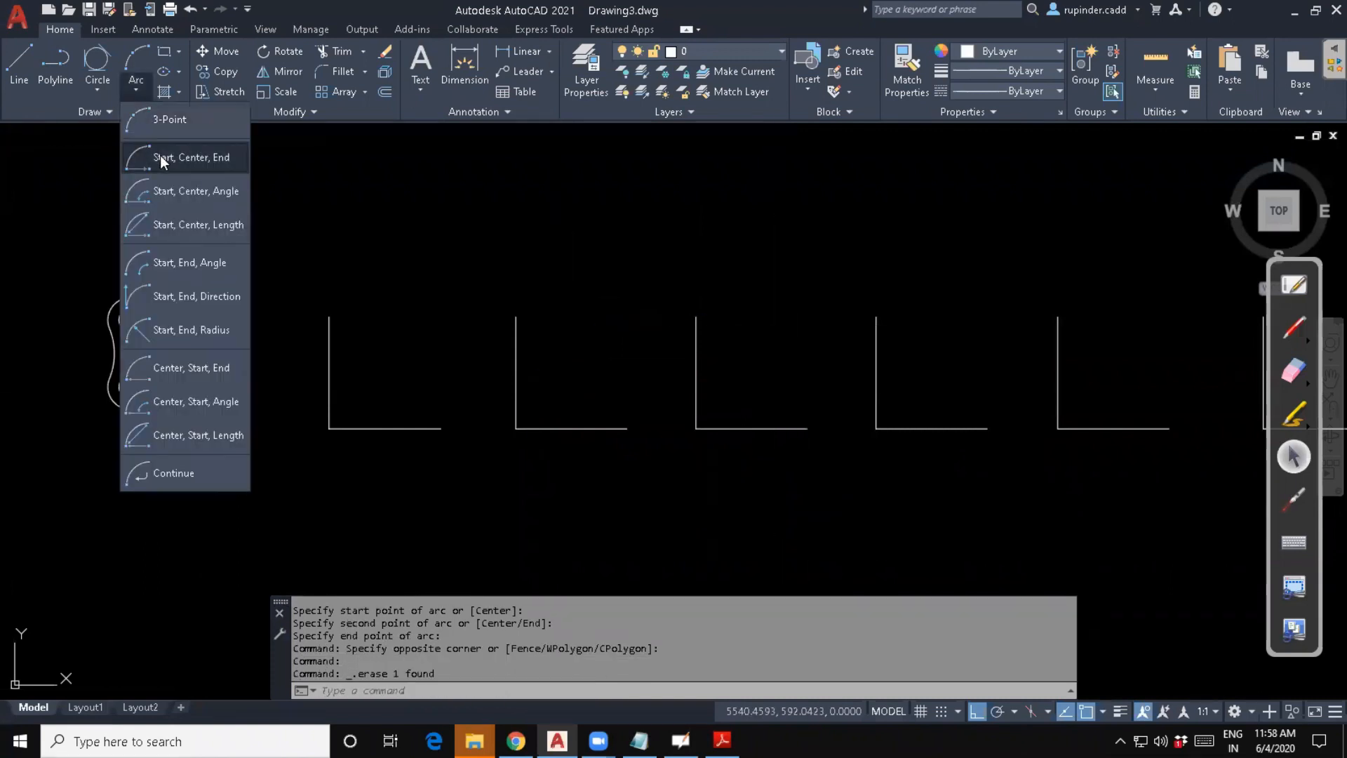
pyautogui.click(160, 157)
pyautogui.scroll(2, 442, 491)
pyautogui.moveTo(442, 491); pyautogui.dragTo(578, 512, button='middle')
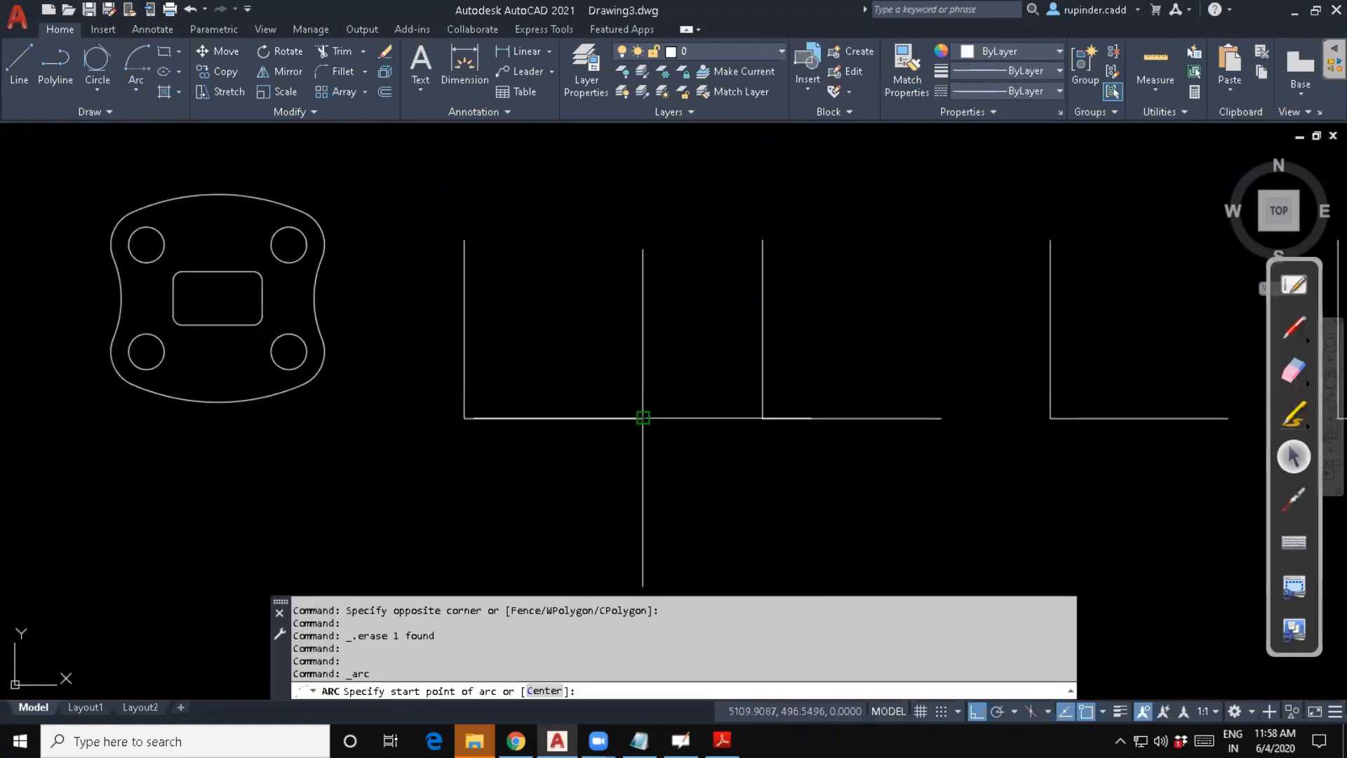
pyautogui.click(642, 418)
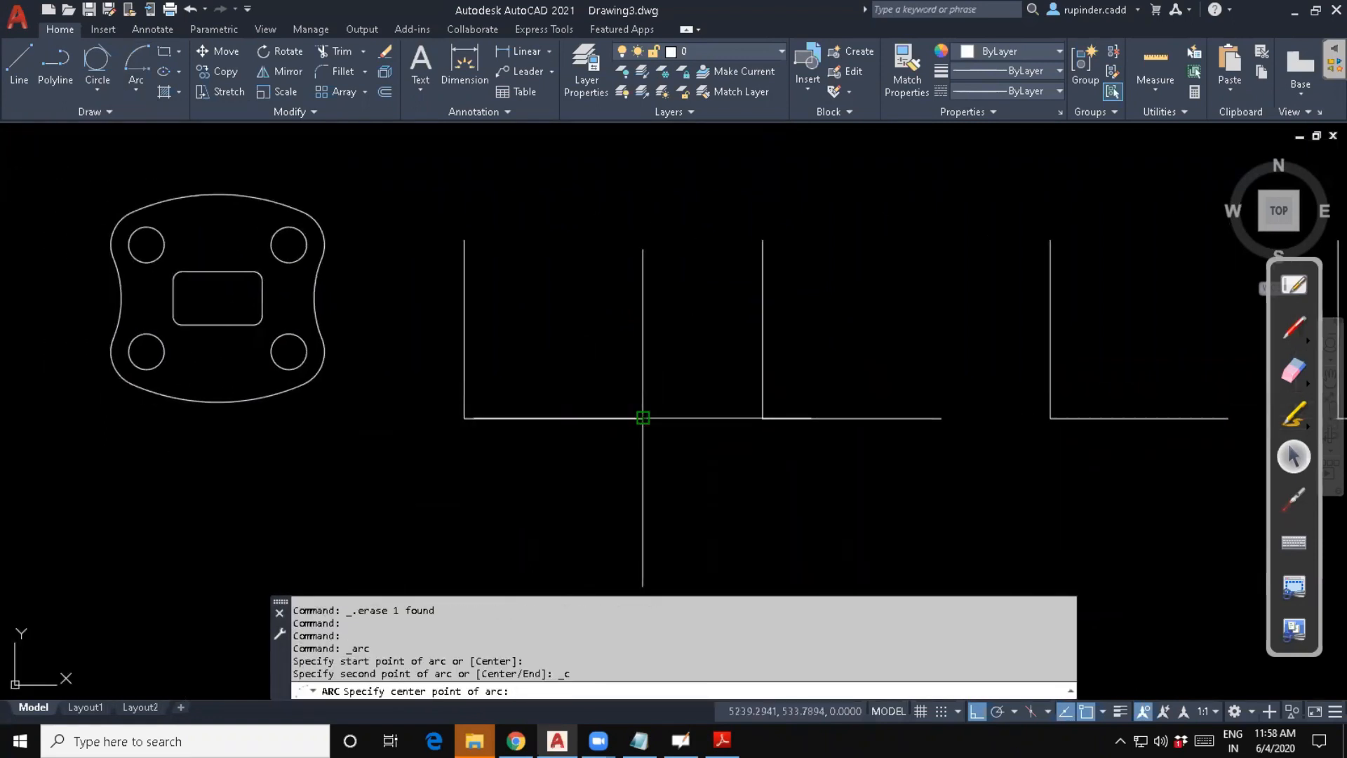
pyautogui.click(471, 418)
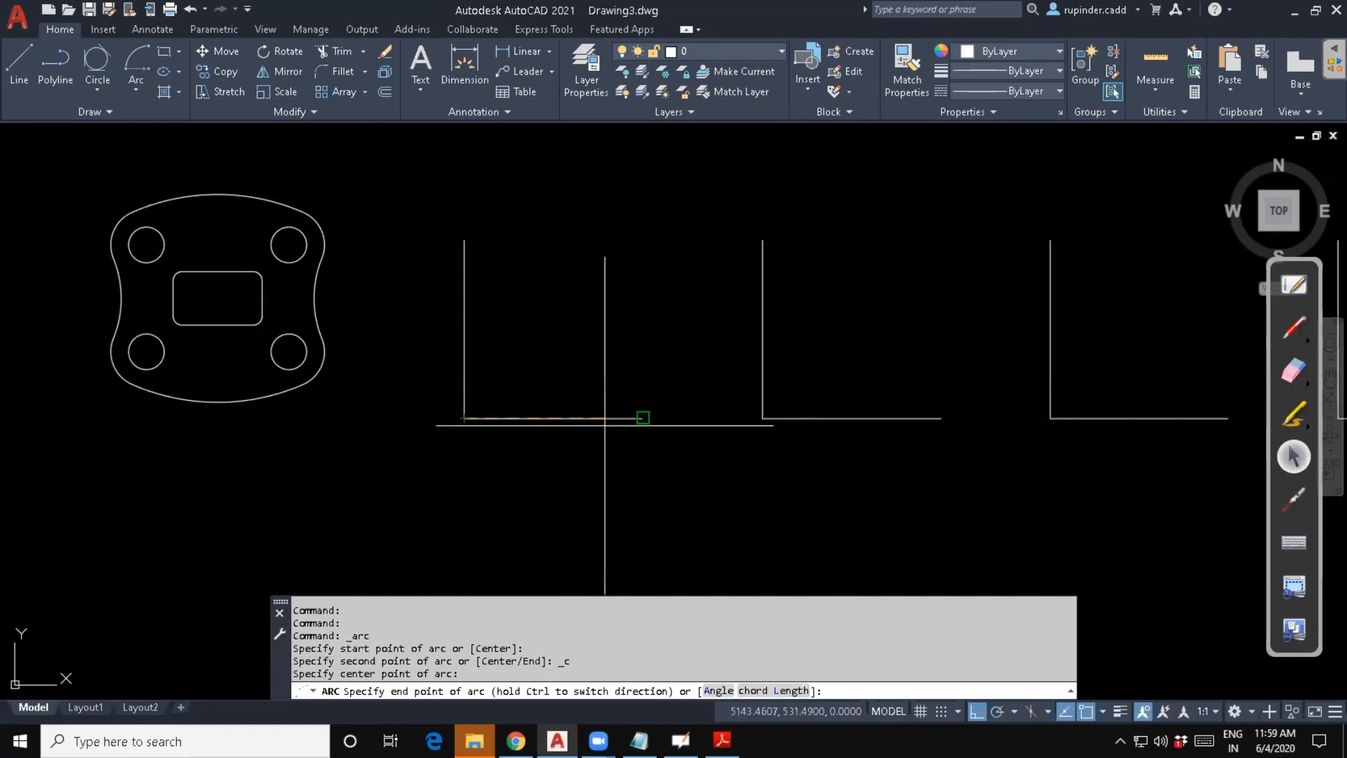
pyautogui.click(465, 239)
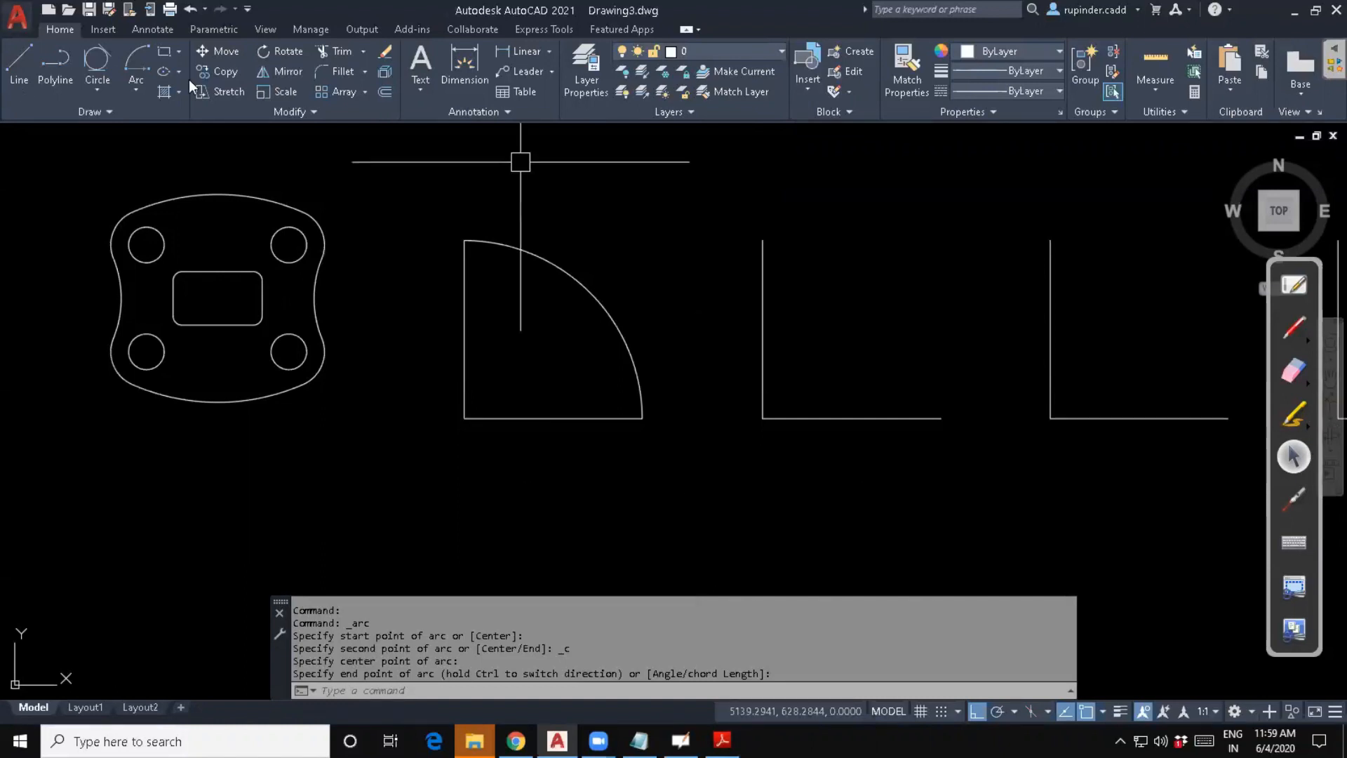
# Draw a Start, Center, Angle arc of 45 degrees on the second L shape, starting at its right end and centred on its corner.
pyautogui.click(139, 91)
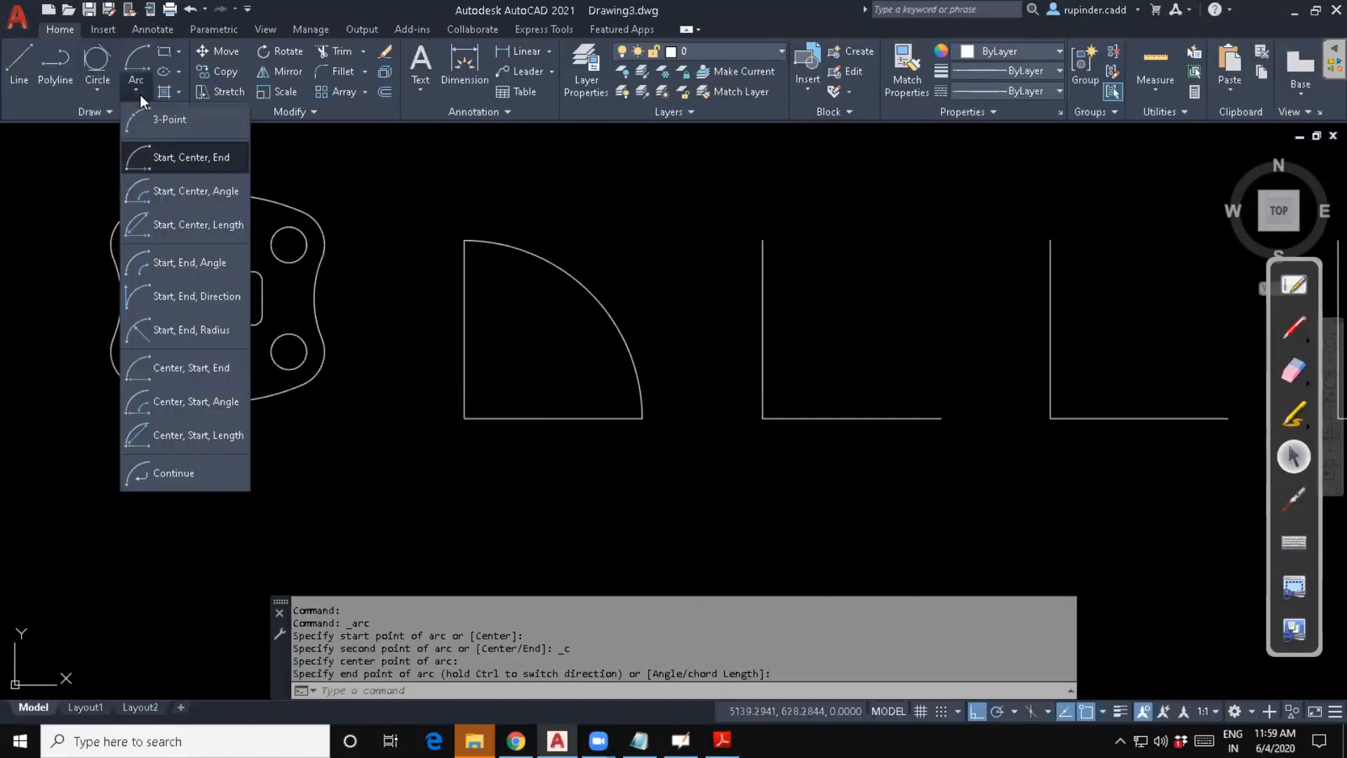
pyautogui.click(171, 203)
pyautogui.moveTo(637, 300); pyautogui.dragTo(301, 284, button='middle')
pyautogui.click(605, 402)
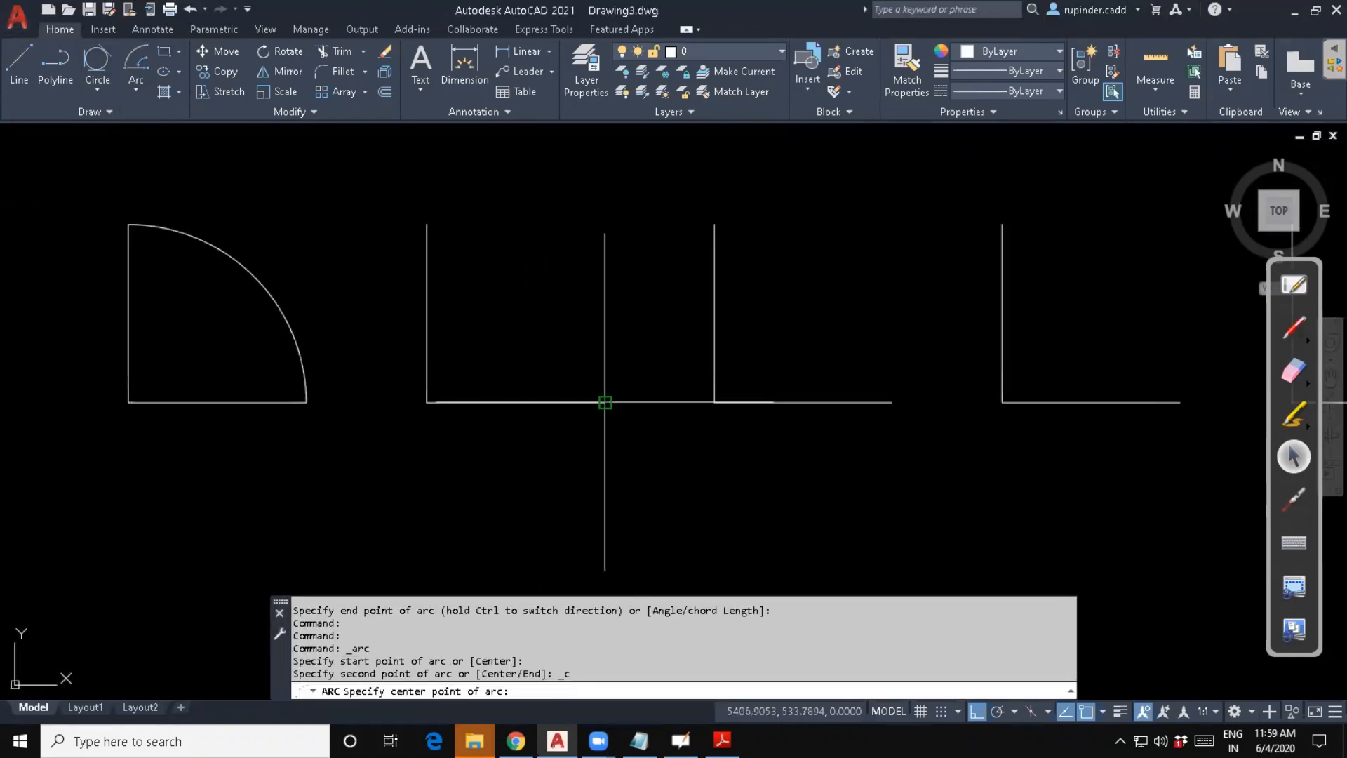
pyautogui.click(427, 402)
pyautogui.write('45')
pyautogui.press('Return')
pyautogui.press('Escape')
pyautogui.press('Escape')
# Draw a line from the upper end of the 45-degree arc to the second L shape's corner.
pyautogui.write('l')
pyautogui.press('Return')
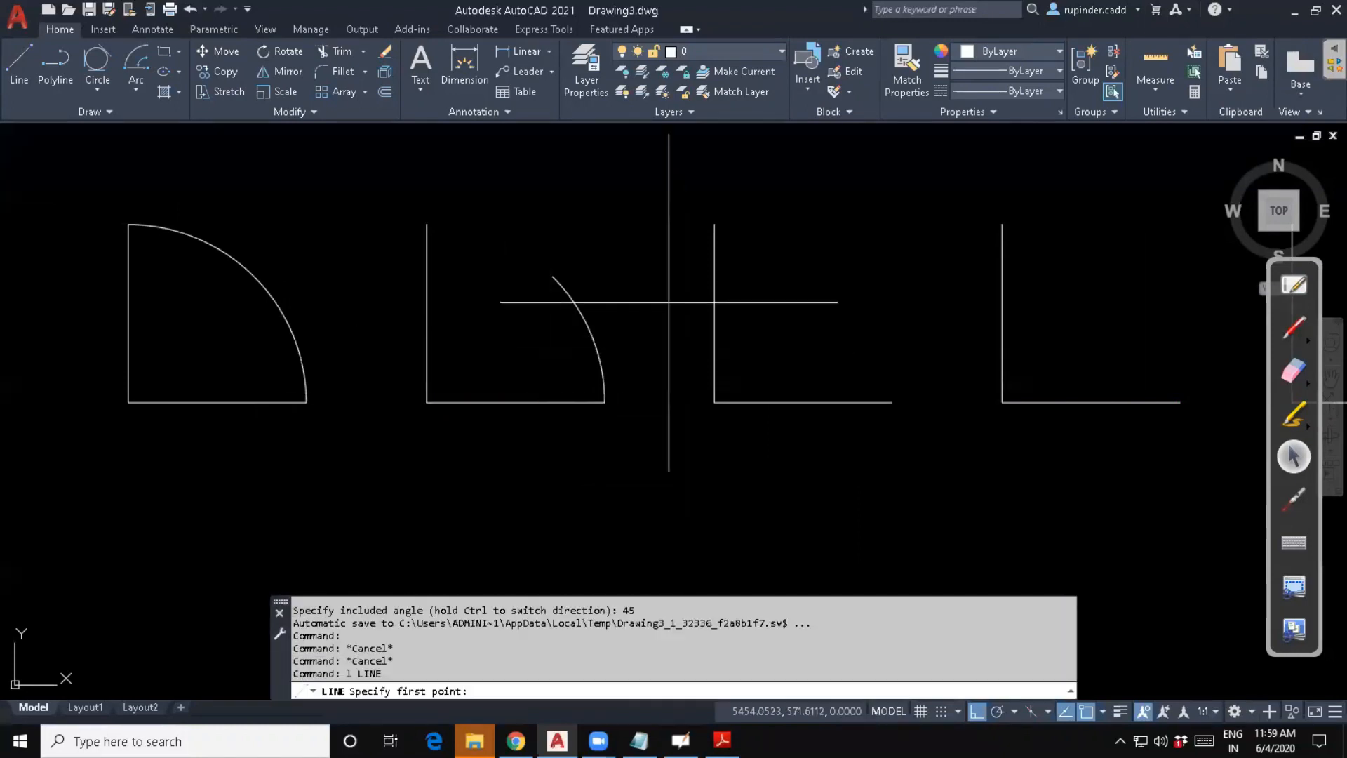
pyautogui.click(553, 276)
pyautogui.click(426, 402)
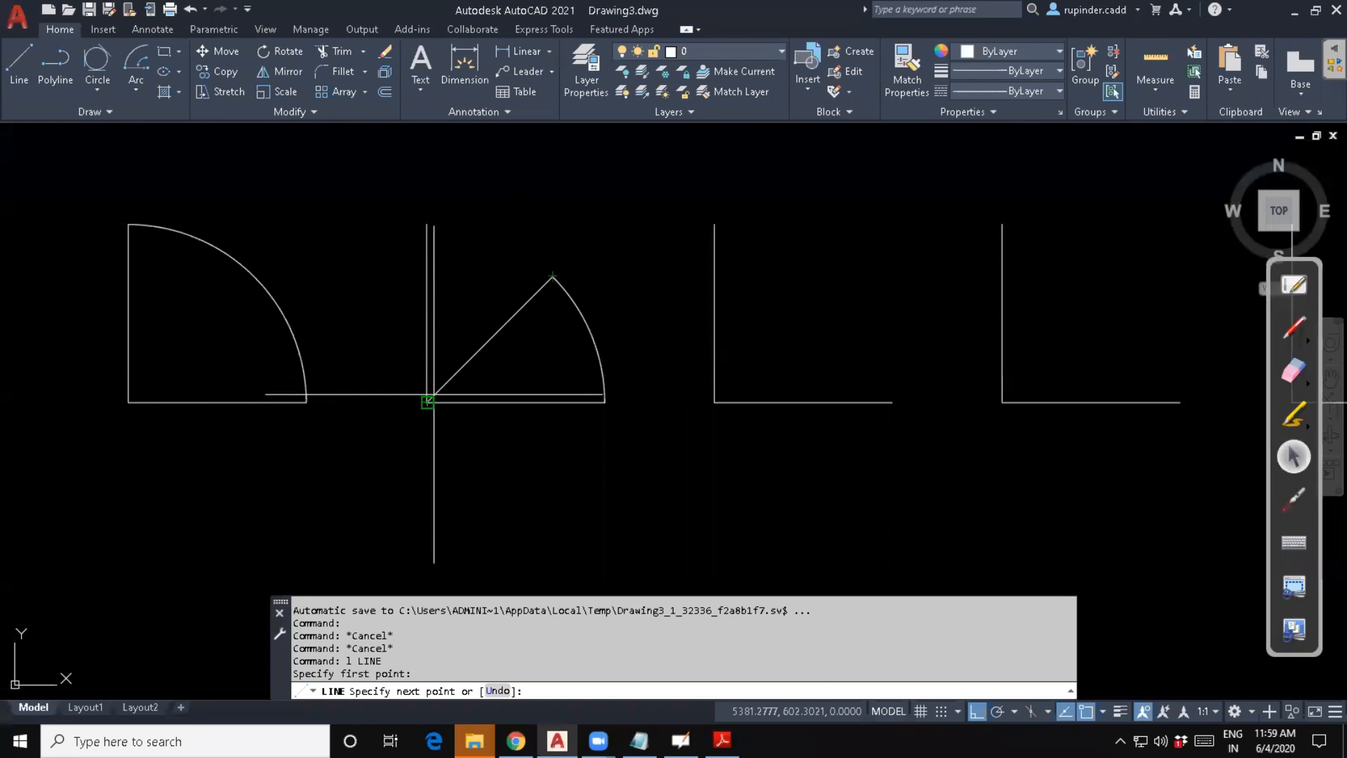
pyautogui.press('Escape')
pyautogui.press('Escape')
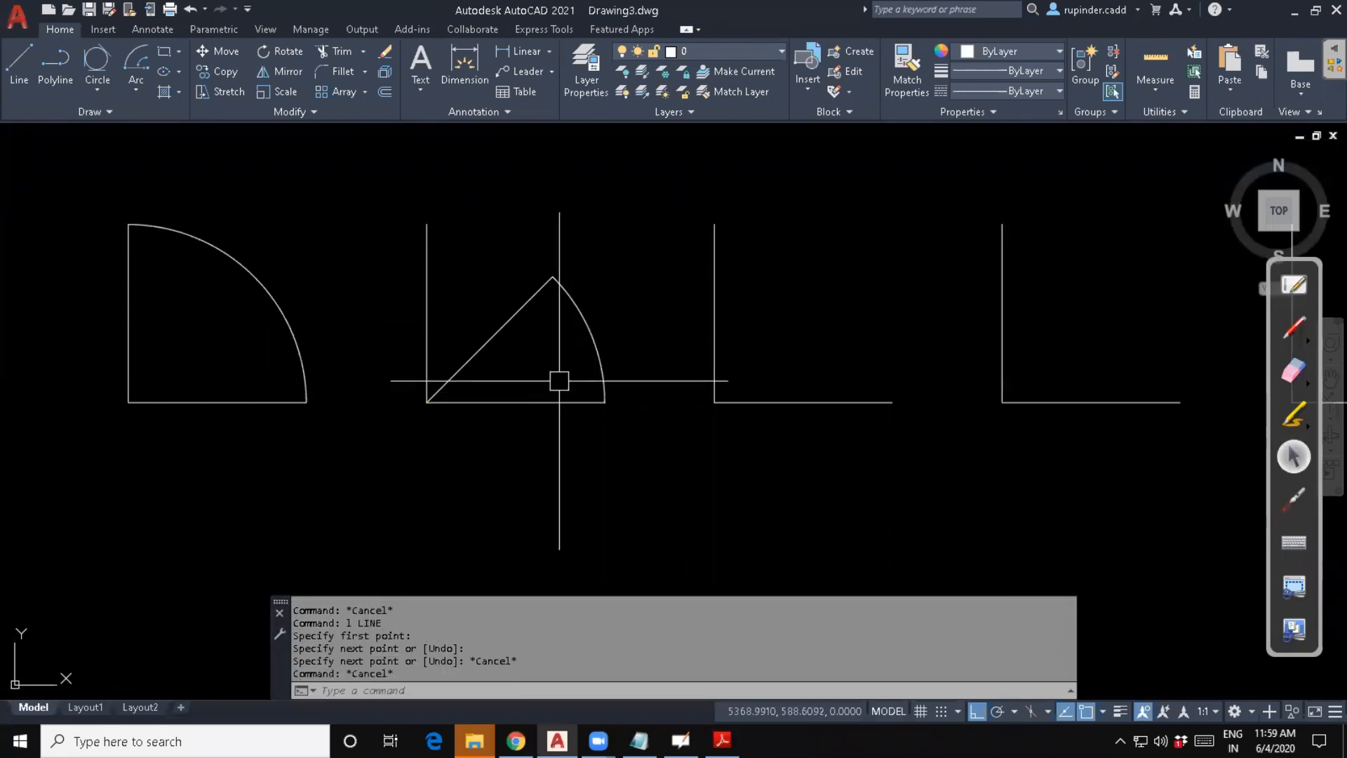
# Draw a Start, Center, Length arc with chord length 60 on the third L shape, from its right end and centred on its corner.
pyautogui.click(146, 98)
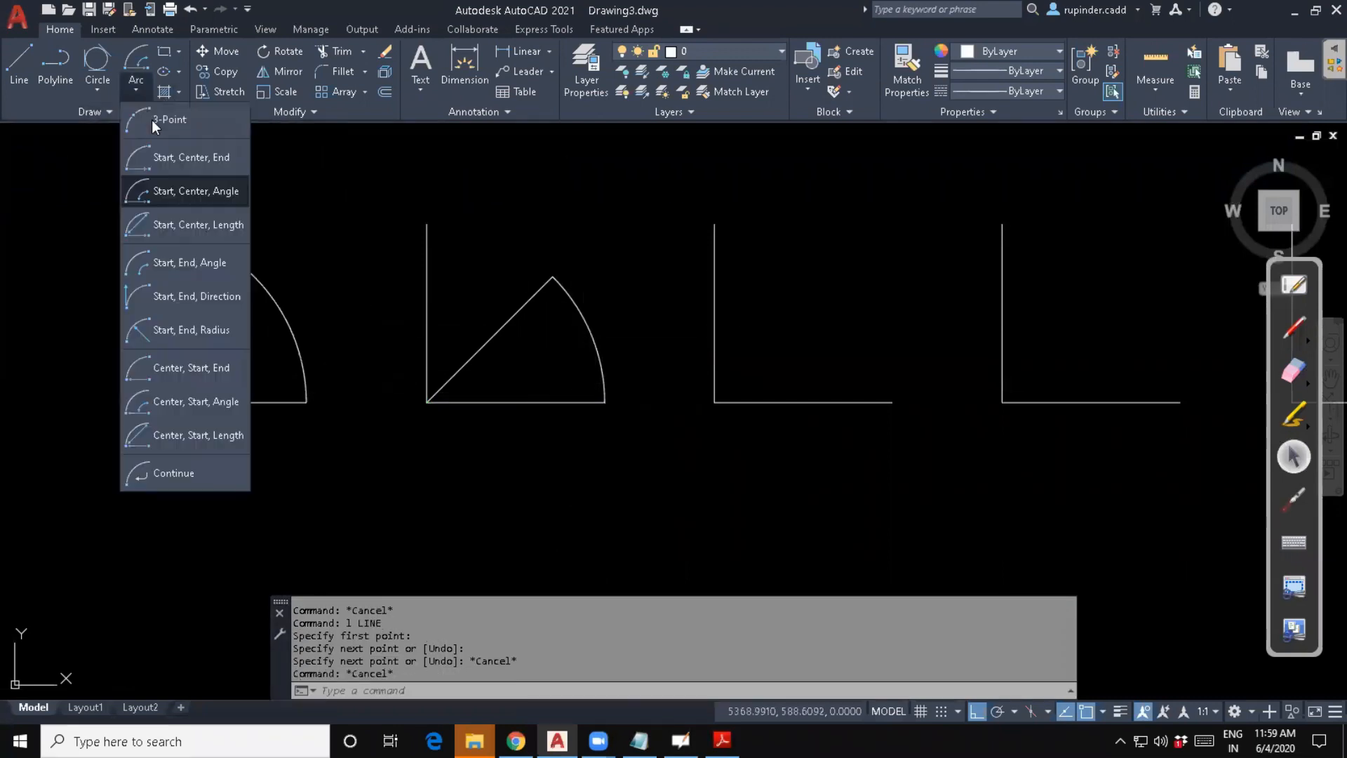
pyautogui.click(179, 221)
pyautogui.moveTo(466, 286); pyautogui.dragTo(179, 288, button='middle')
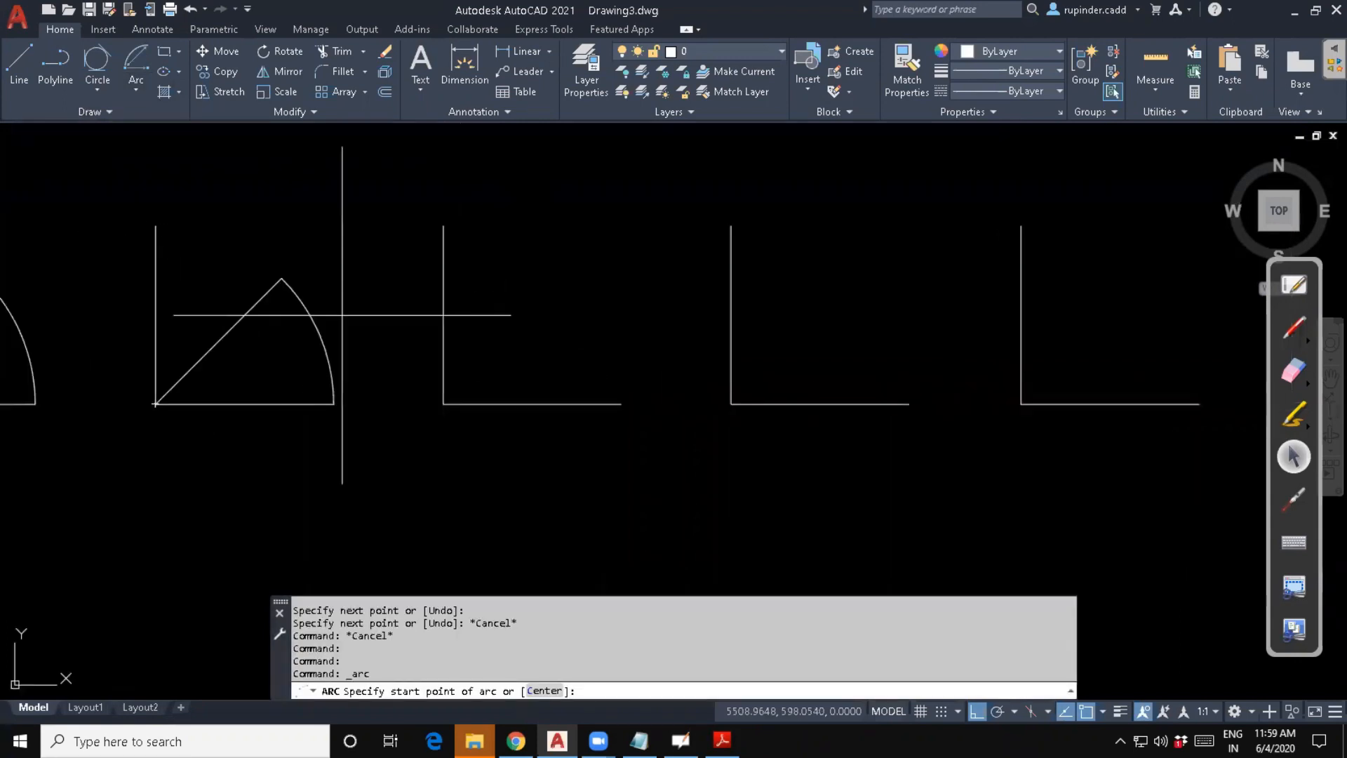
pyautogui.click(628, 410)
pyautogui.click(444, 404)
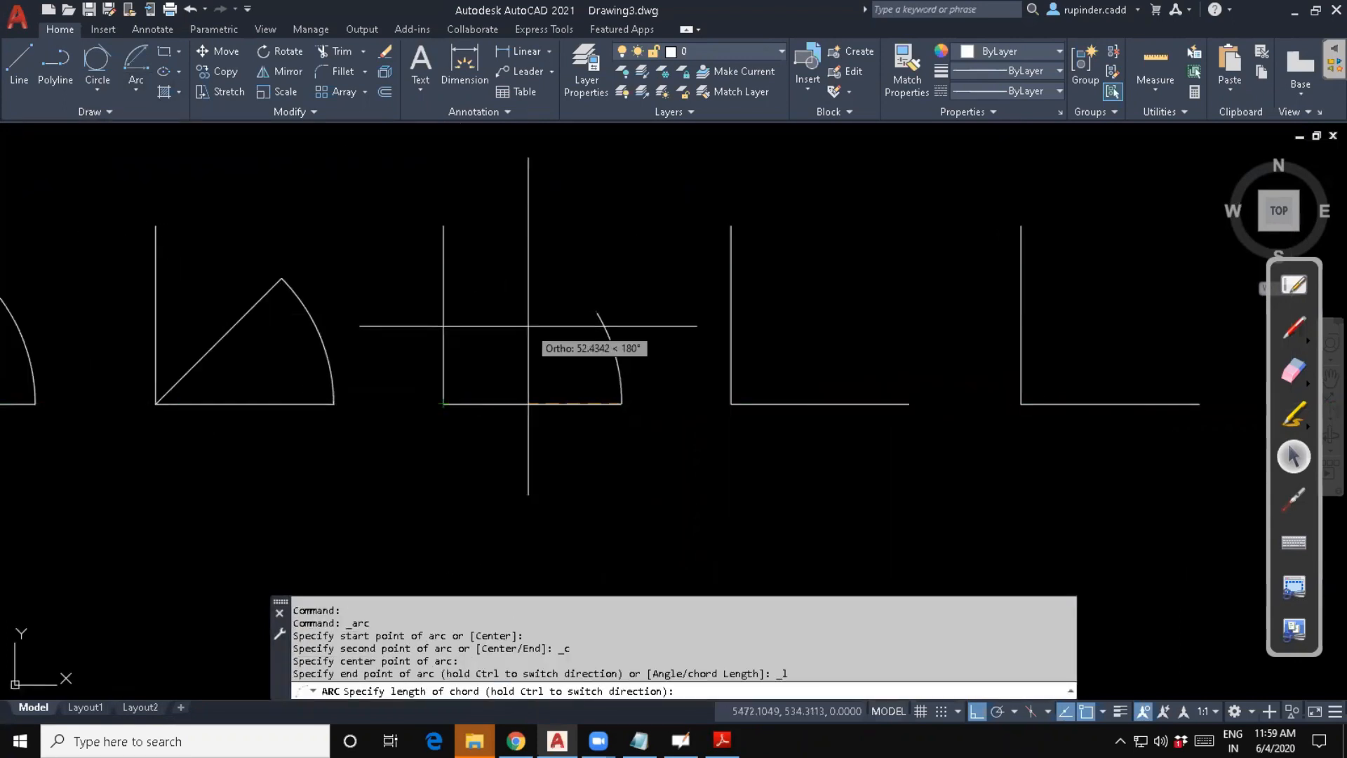
pyautogui.write('60')
pyautogui.press('Return')
pyautogui.press('Escape')
pyautogui.press('Escape')
pyautogui.press('Escape')
# Draw the chord line from the upper end of the third L shape's arc to its start at the L's right end.
pyautogui.write('l')
pyautogui.press('Return')
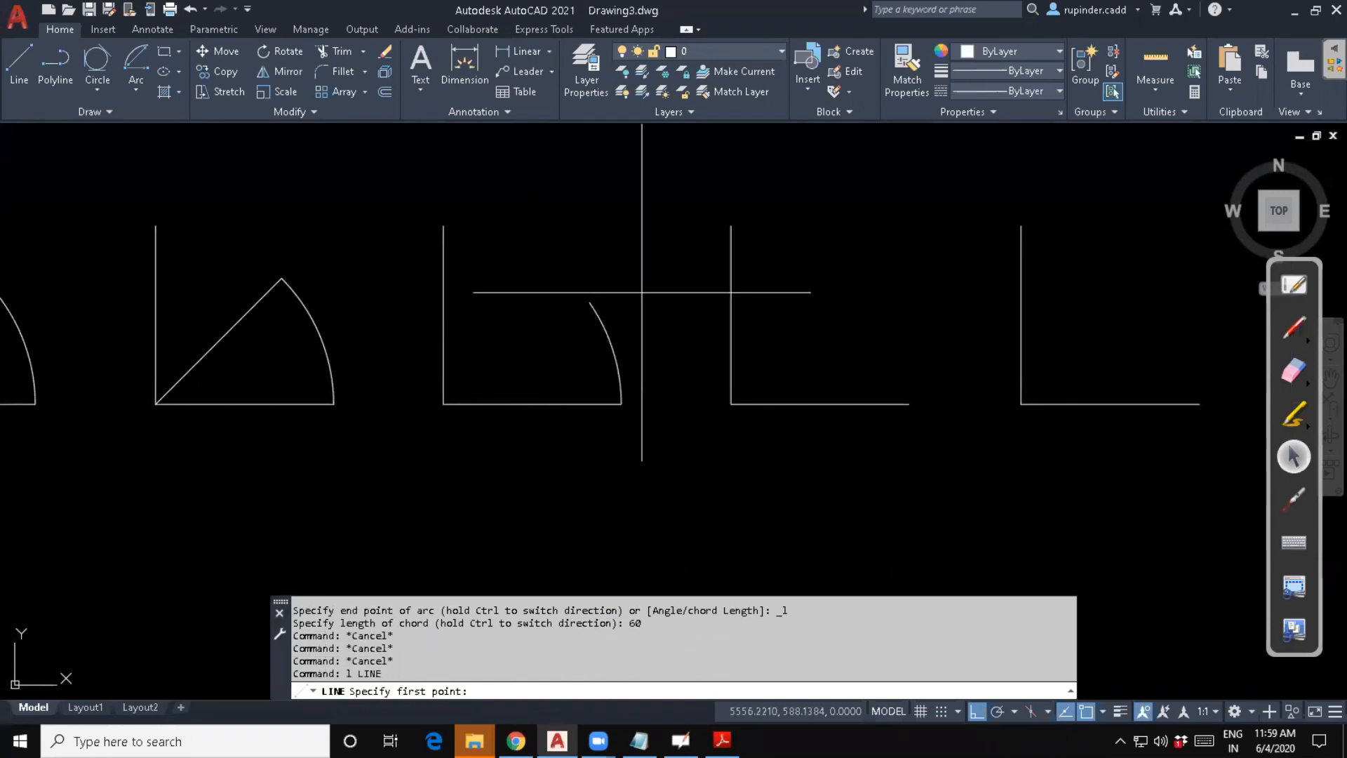
pyautogui.click(589, 302)
pyautogui.click(621, 404)
pyautogui.press('Return')
pyautogui.scroll(4, 630, 364)
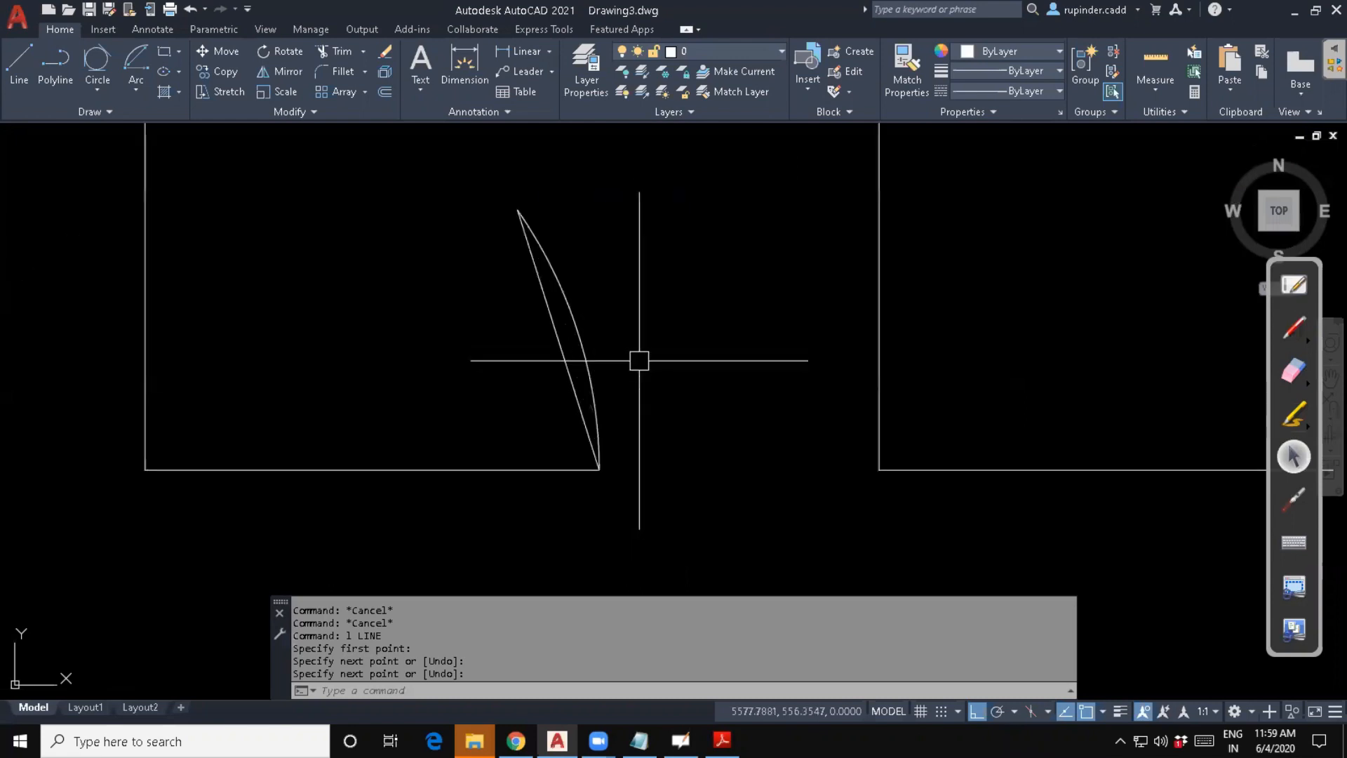
pyautogui.press('Escape')
pyautogui.press('Escape')
# Draw a line from the upper end of the third L shape's arc to that L shape's corner.
pyautogui.write('l')
pyautogui.press('Return')
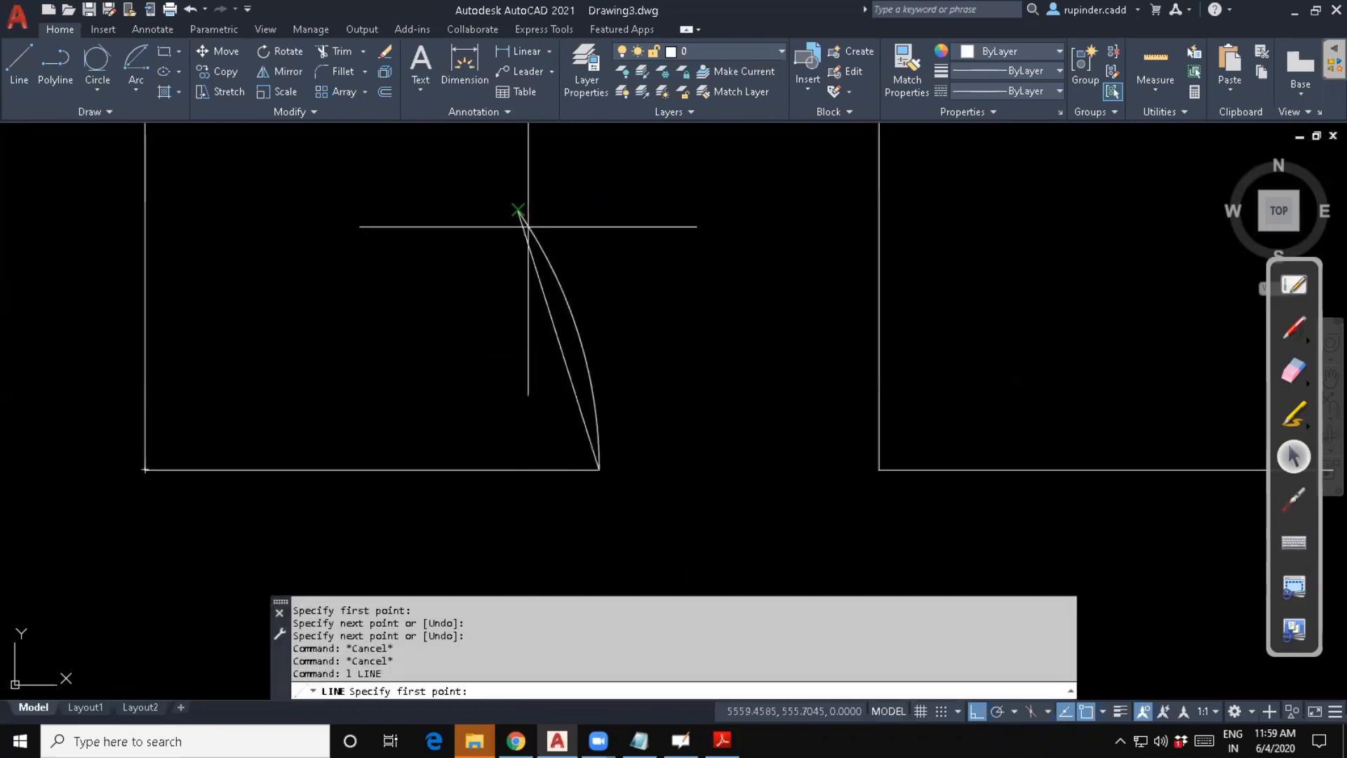
pyautogui.click(528, 225)
pyautogui.click(145, 469)
pyautogui.press('Return')
pyautogui.press('Escape')
pyautogui.scroll(-2, 548, 386)
pyautogui.scroll(-2, 594, 385)
pyautogui.moveTo(617, 400); pyautogui.dragTo(604, 400, button='middle')
pyautogui.press('Escape')
pyautogui.press('Escape')
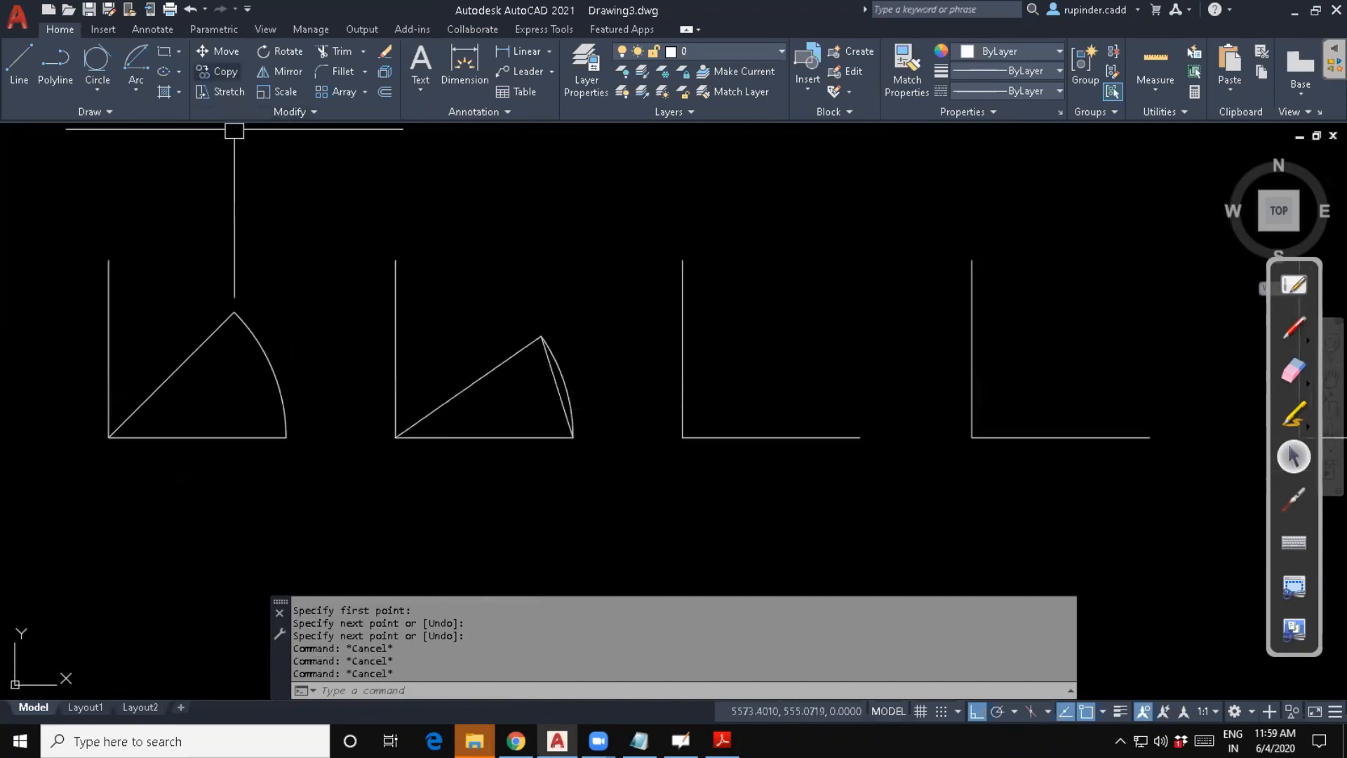
# Draw a Start, End, Direction arc on the fourth L shape from its right end to its upper end, with the start tangent towards the corner.
pyautogui.click(145, 91)
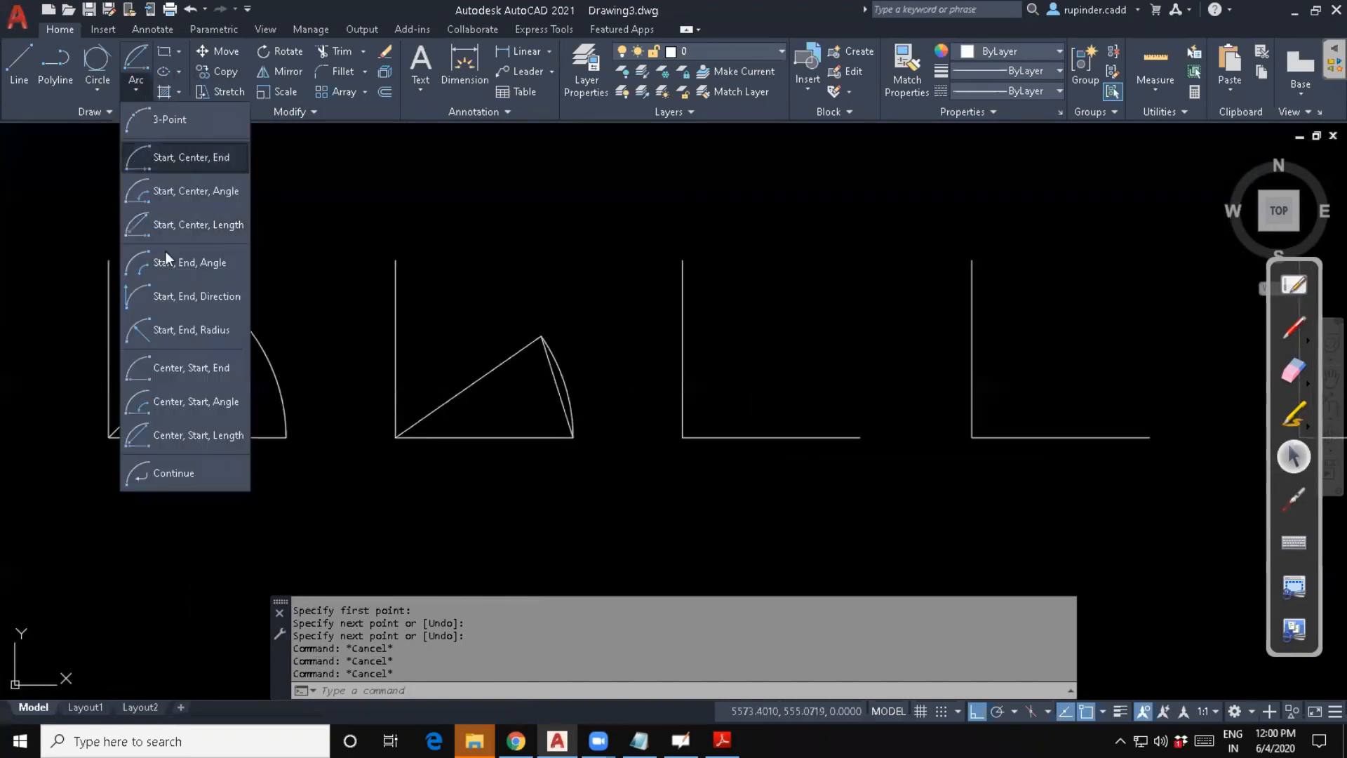
pyautogui.click(169, 293)
pyautogui.moveTo(490, 318); pyautogui.dragTo(270, 270, button='middle')
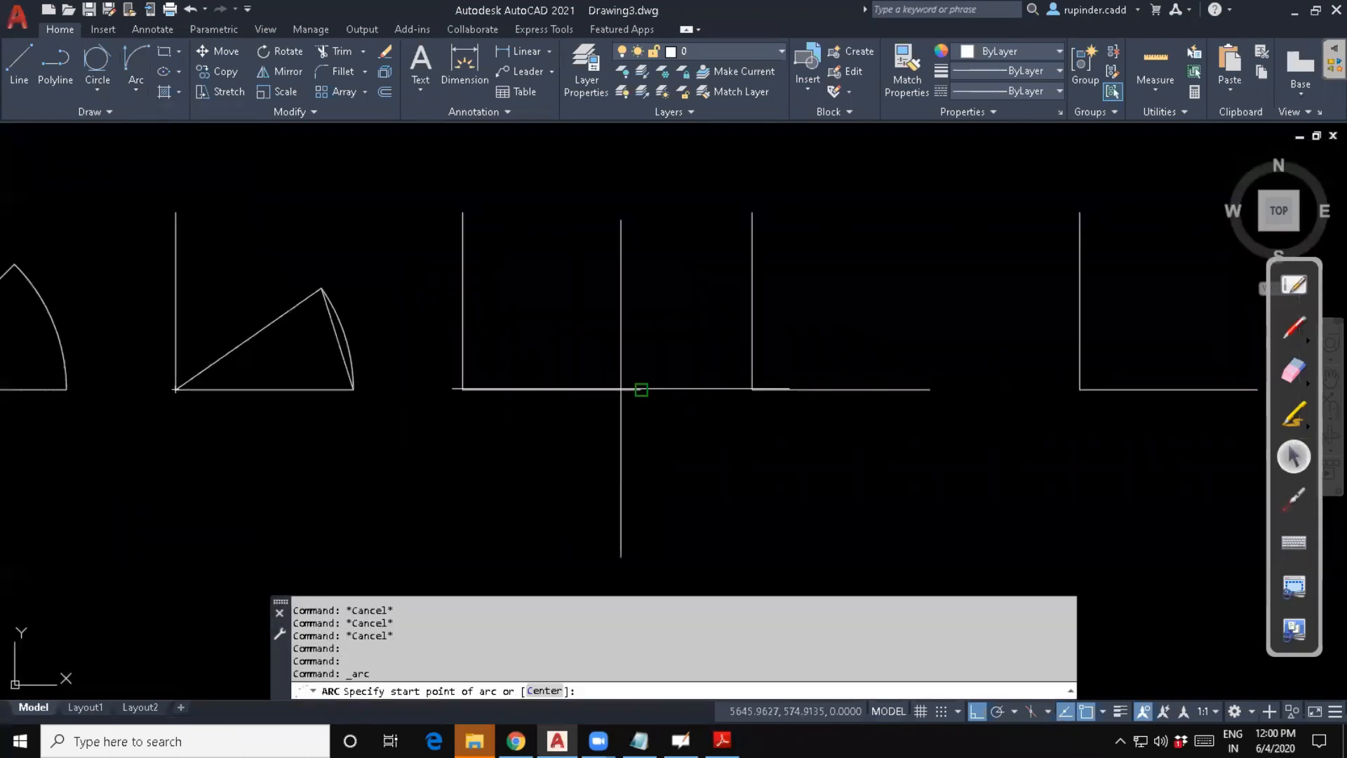
pyautogui.click(640, 389)
pyautogui.click(463, 211)
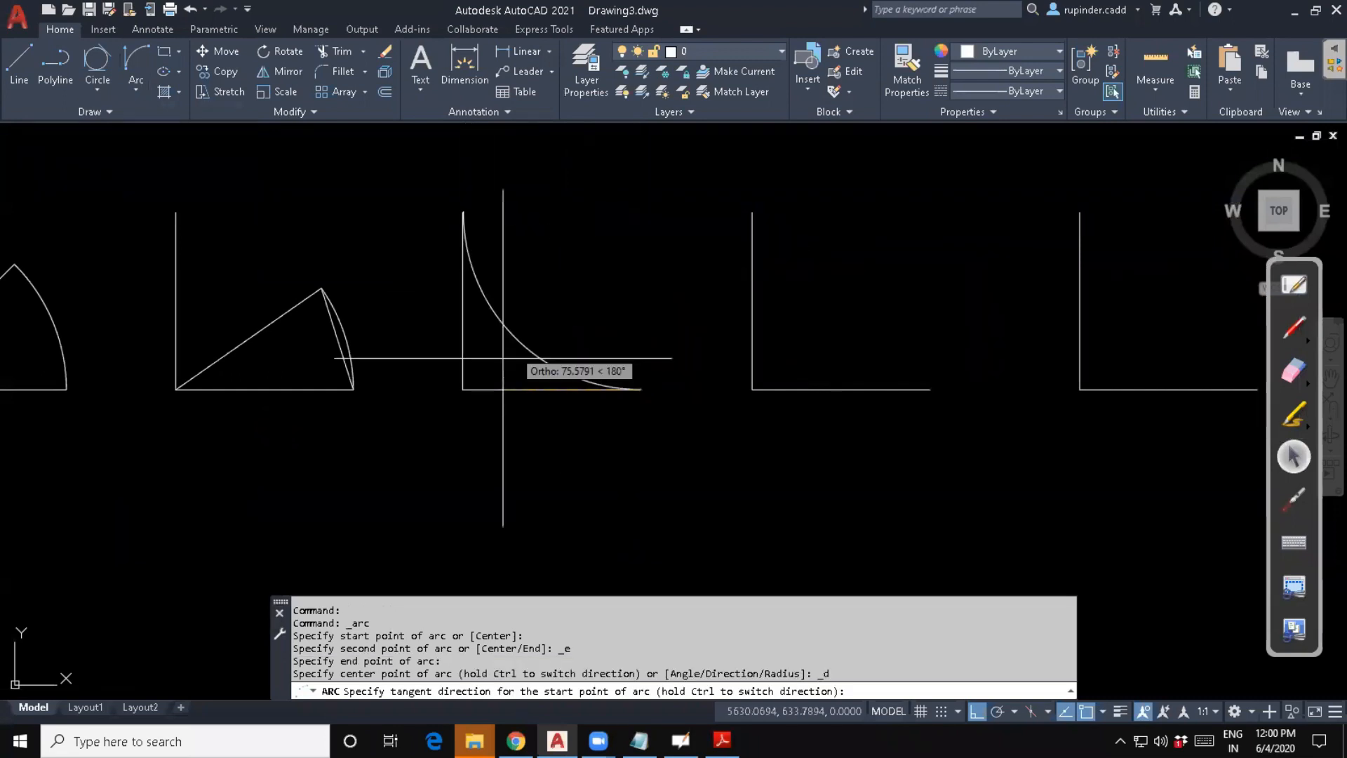
pyautogui.click(469, 420)
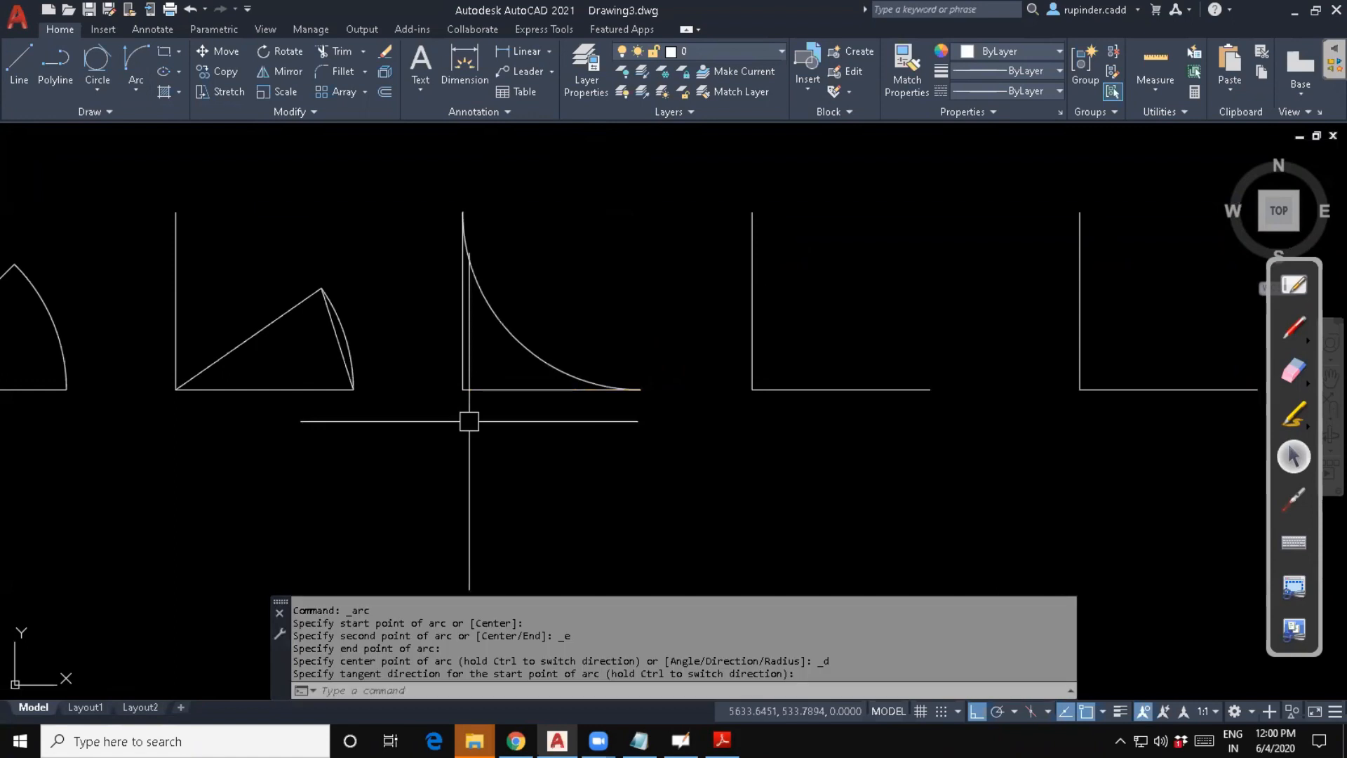
pyautogui.press('Escape')
pyautogui.press('Escape')
# Draw a Start, End, Radius arc with radius 100 on the fifth L shape, from its right end to its upper end.
pyautogui.click(133, 91)
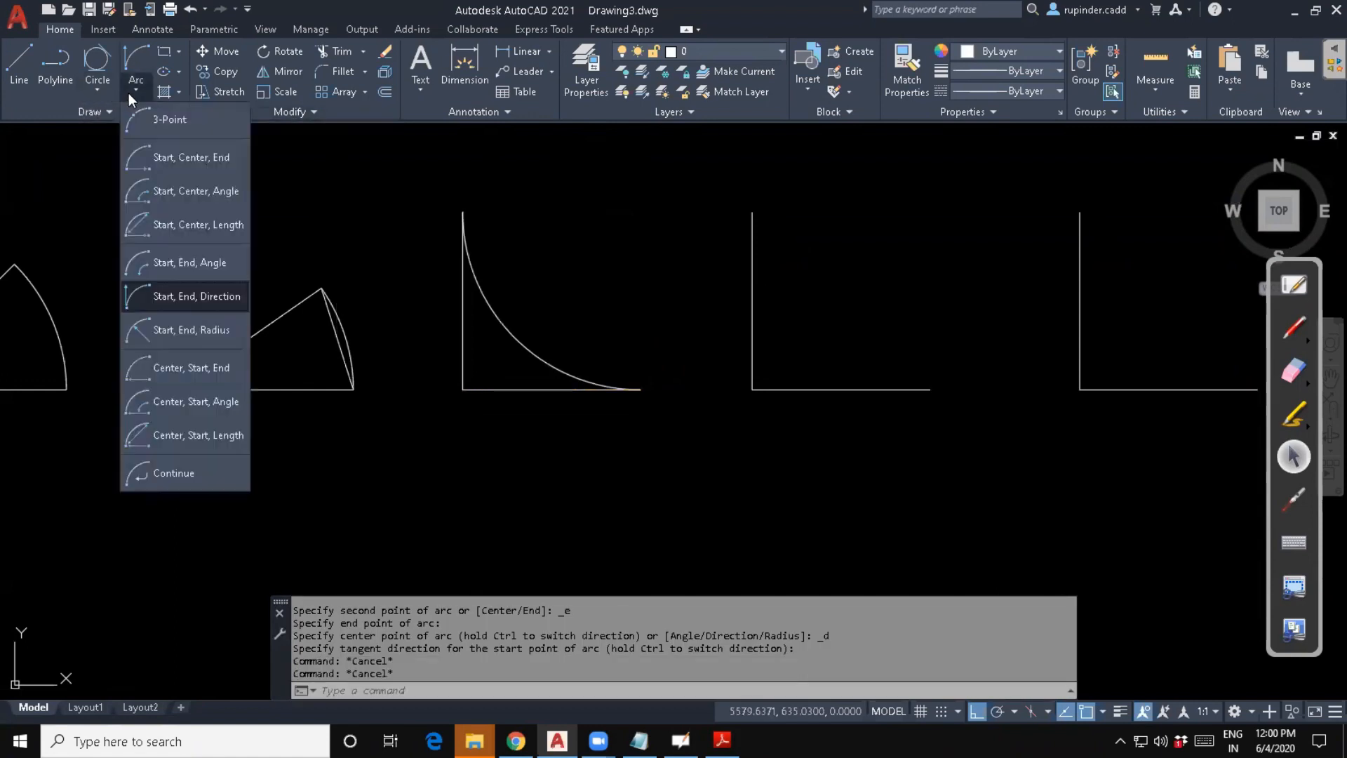
pyautogui.click(163, 334)
pyautogui.moveTo(472, 424); pyautogui.dragTo(322, 454, button='middle')
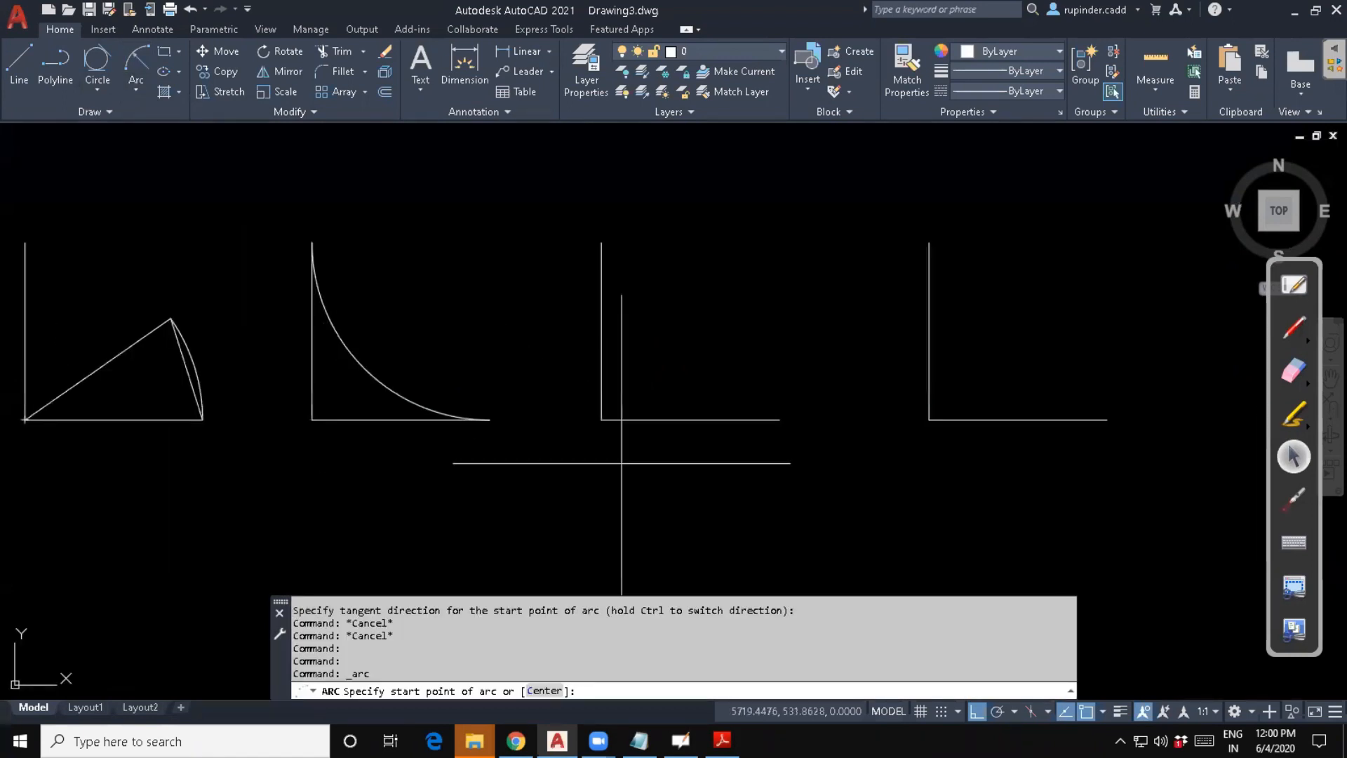
pyautogui.click(779, 419)
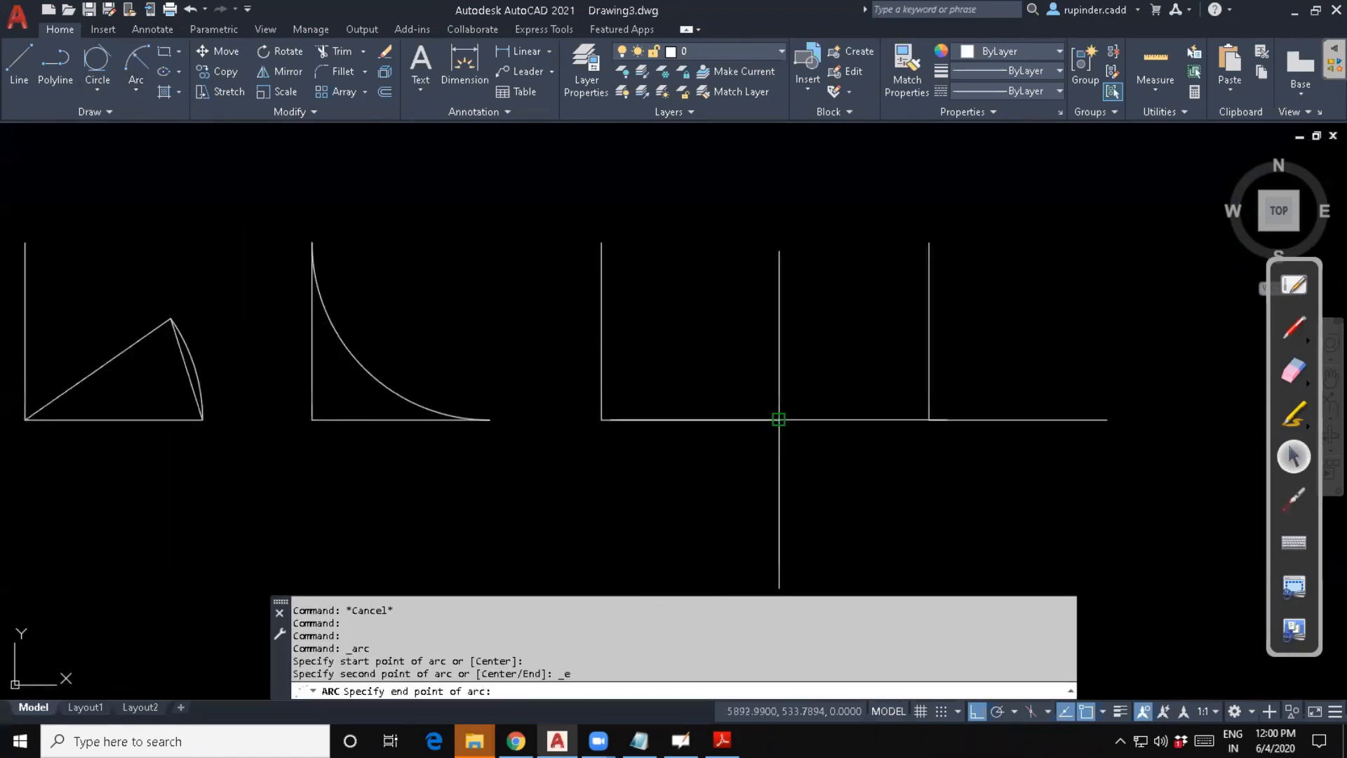
pyautogui.click(601, 242)
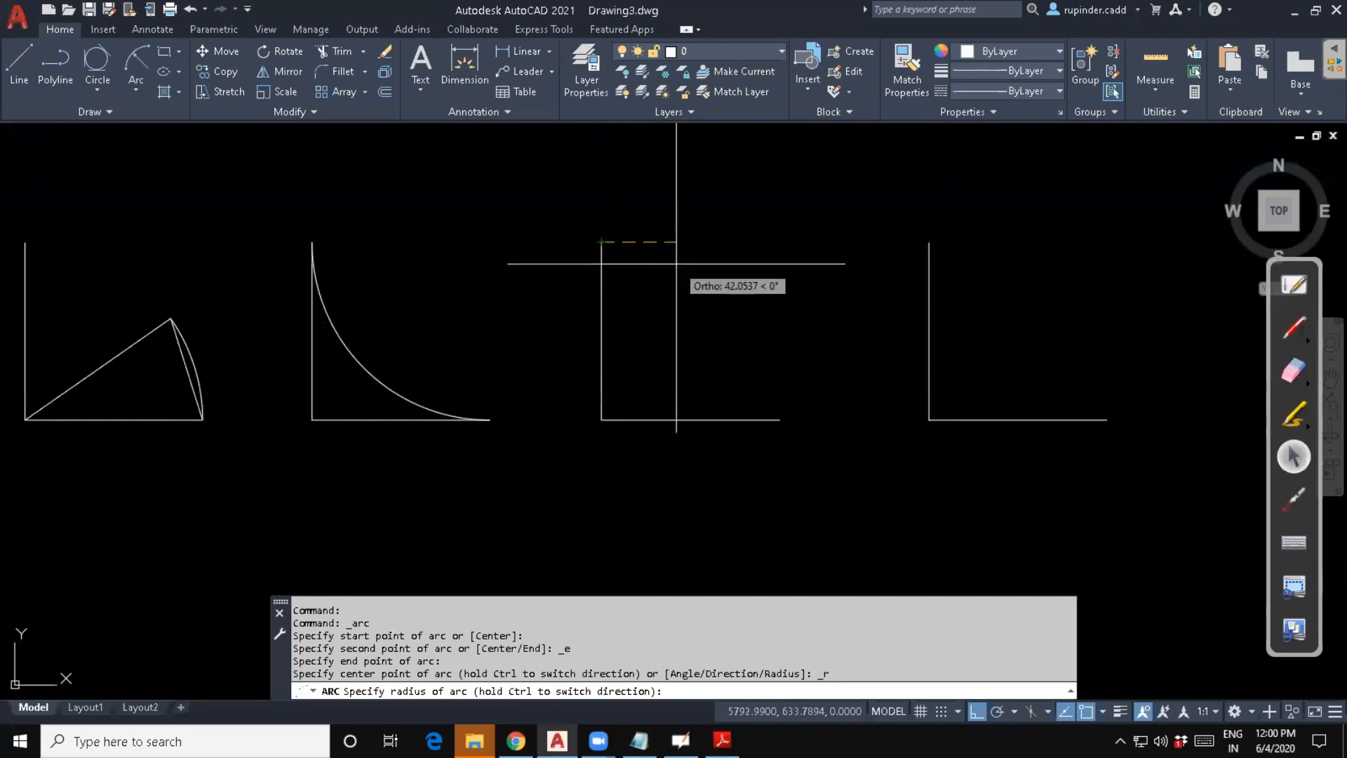
pyautogui.write('100')
pyautogui.press('Return')
pyautogui.press('Escape')
pyautogui.press('Escape')
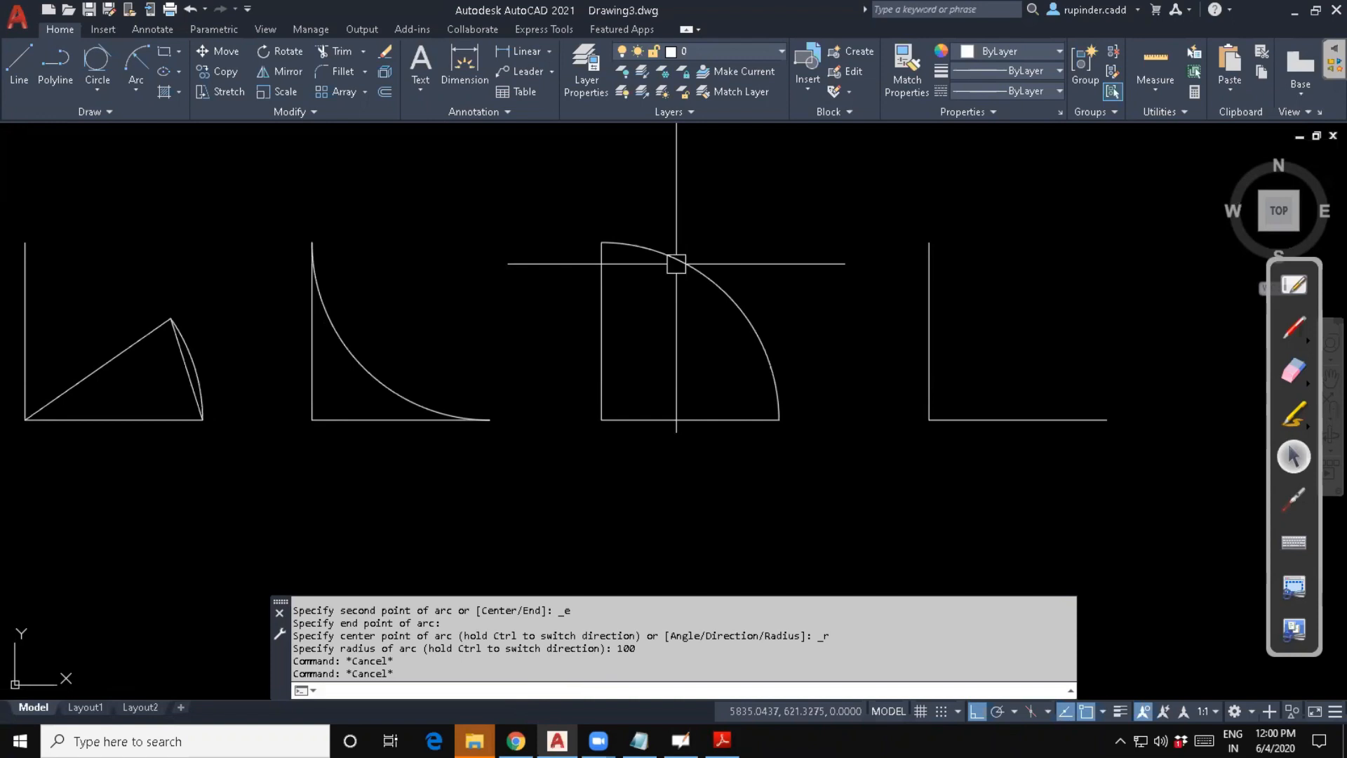
# Switch to the Assignment Day 1 PDF in Adobe Reader and review the plate and spacer drawings on pages 1 to 3.
pyautogui.click(722, 741)
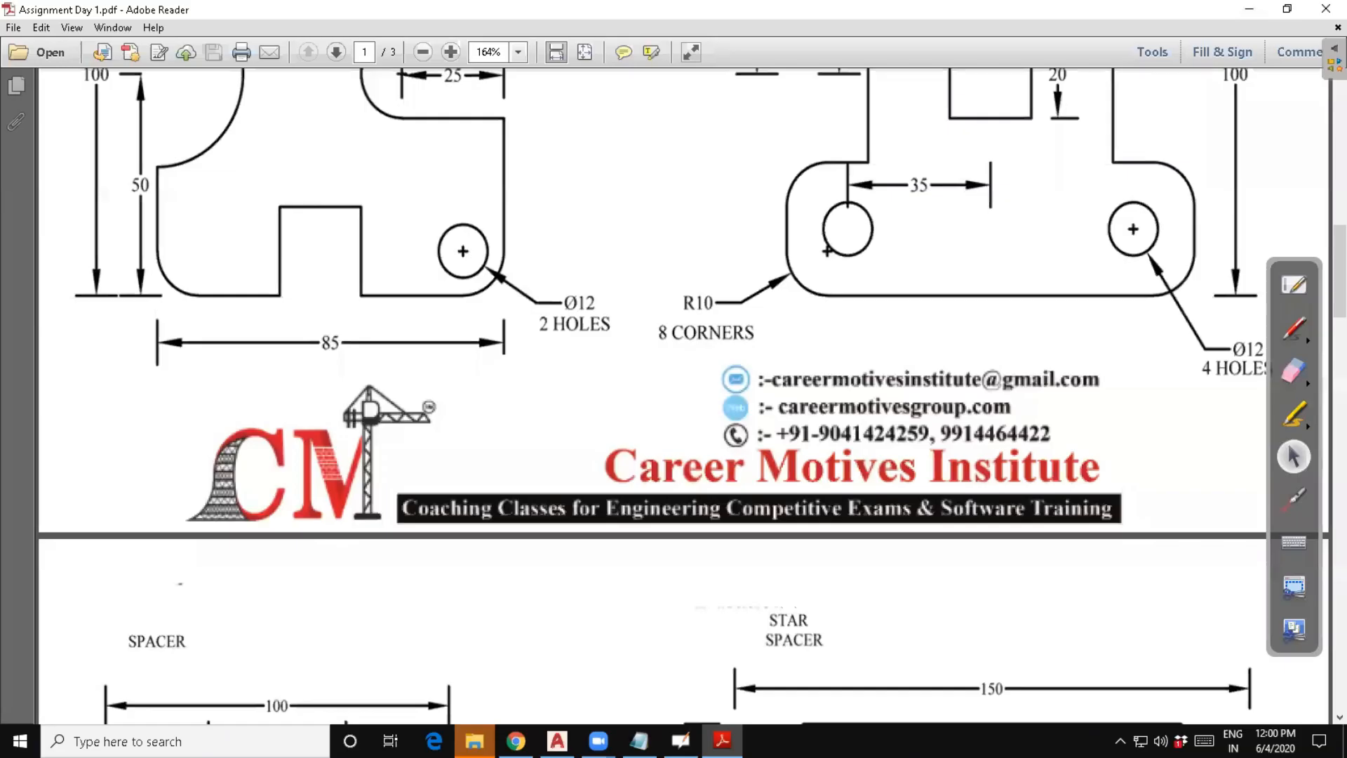
pyautogui.scroll(10, 571, 432)
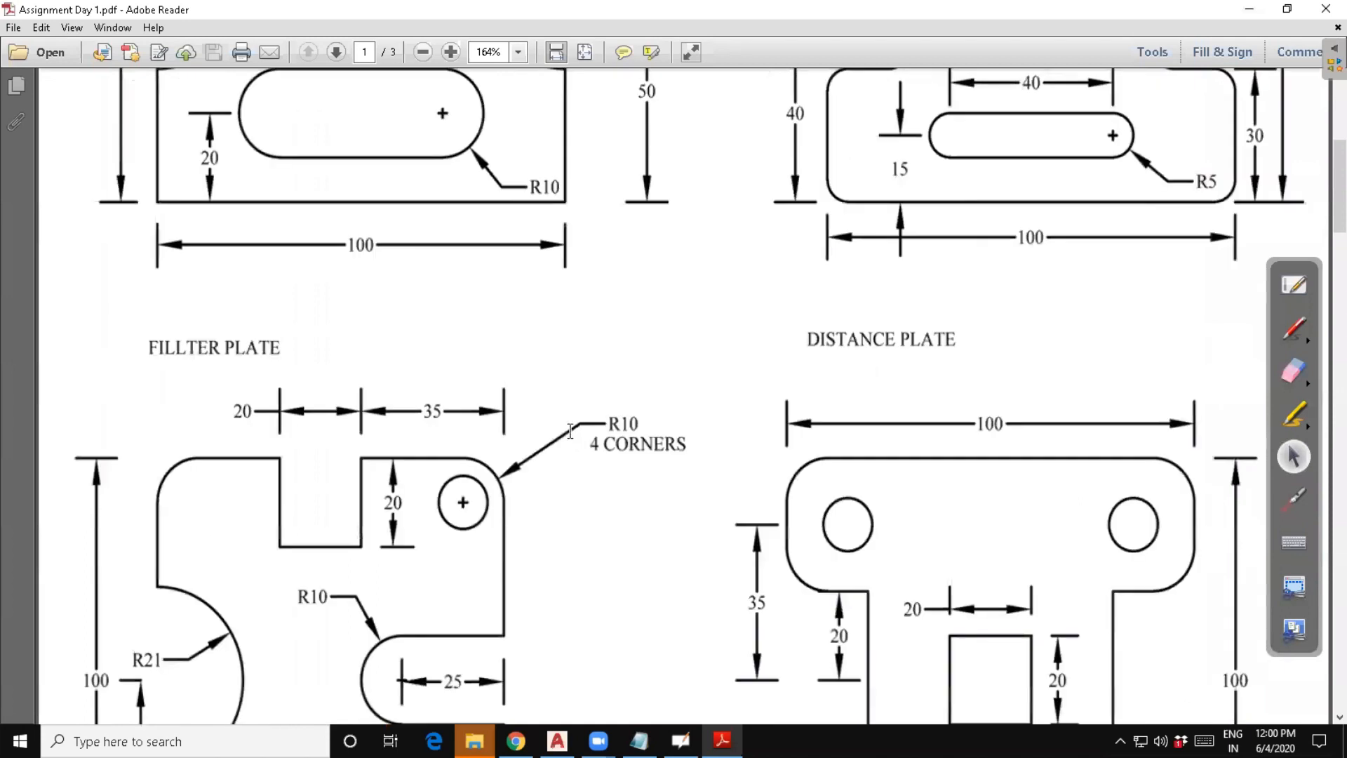
pyautogui.scroll(5, 571, 432)
pyautogui.scroll(-1, 571, 432)
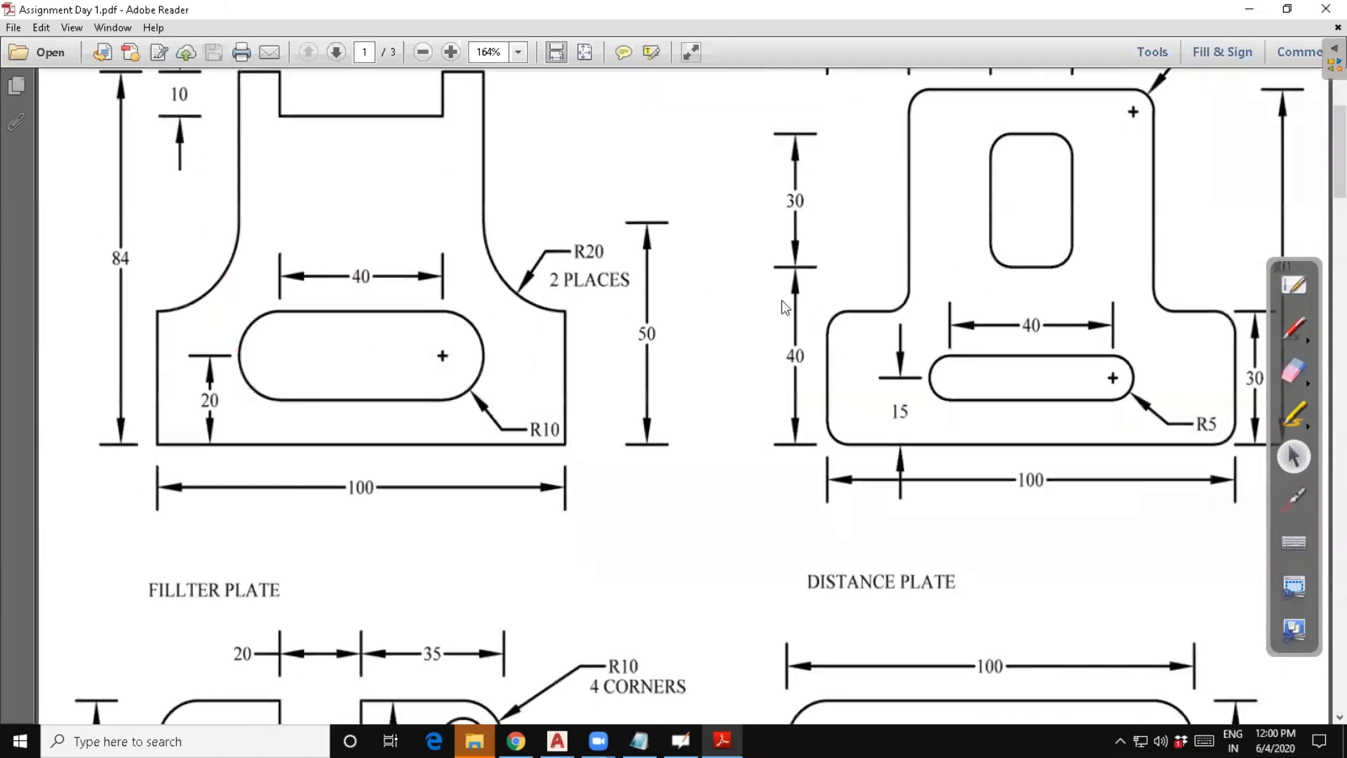
pyautogui.scroll(-3, 784, 307)
pyautogui.scroll(-1, 897, 197)
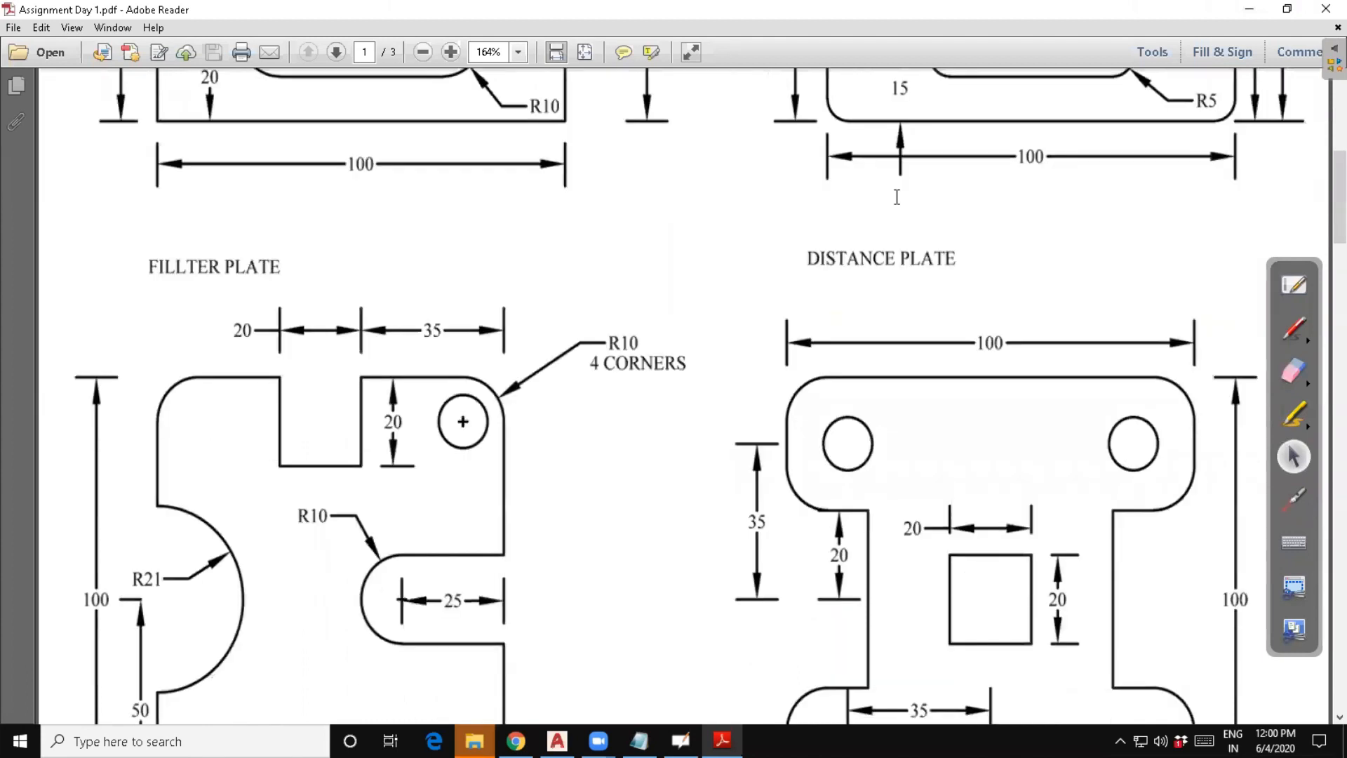
pyautogui.scroll(-4, 896, 197)
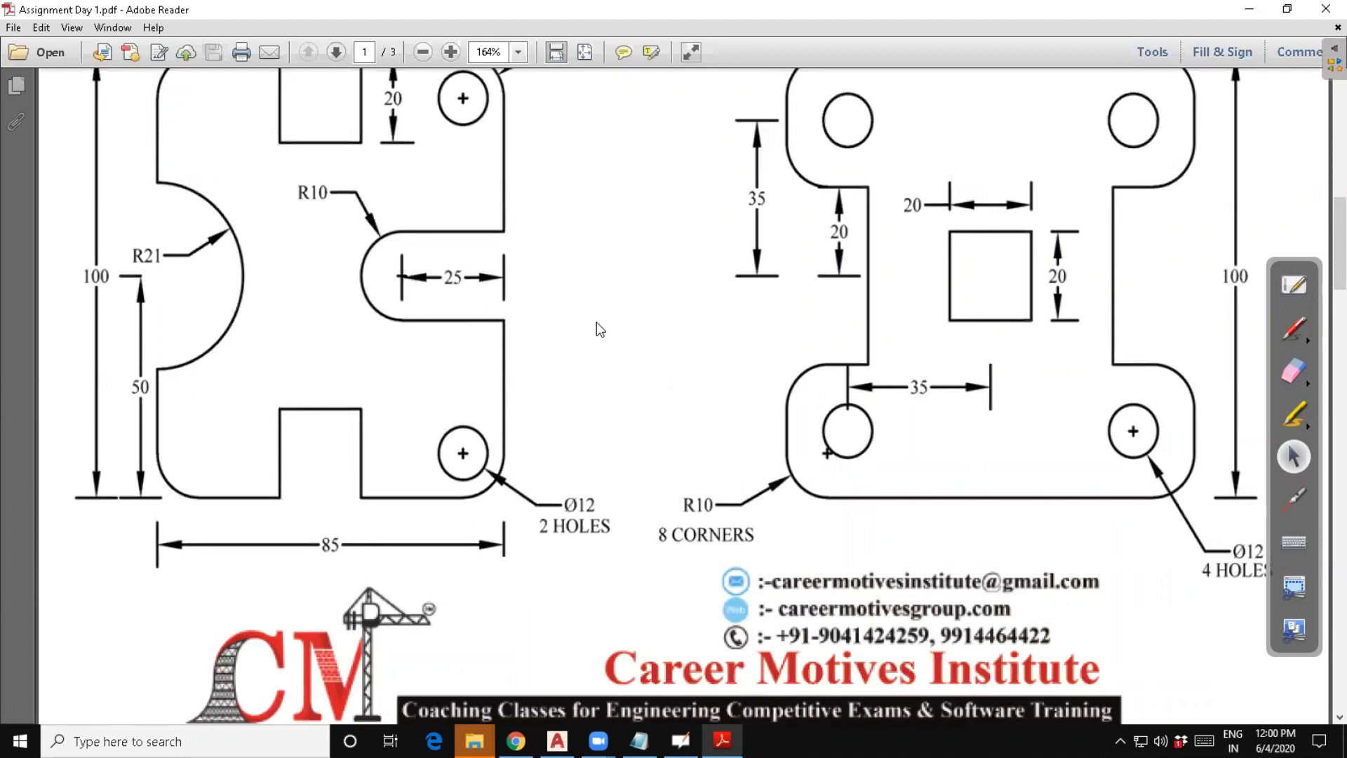
pyautogui.scroll(-10, 596, 323)
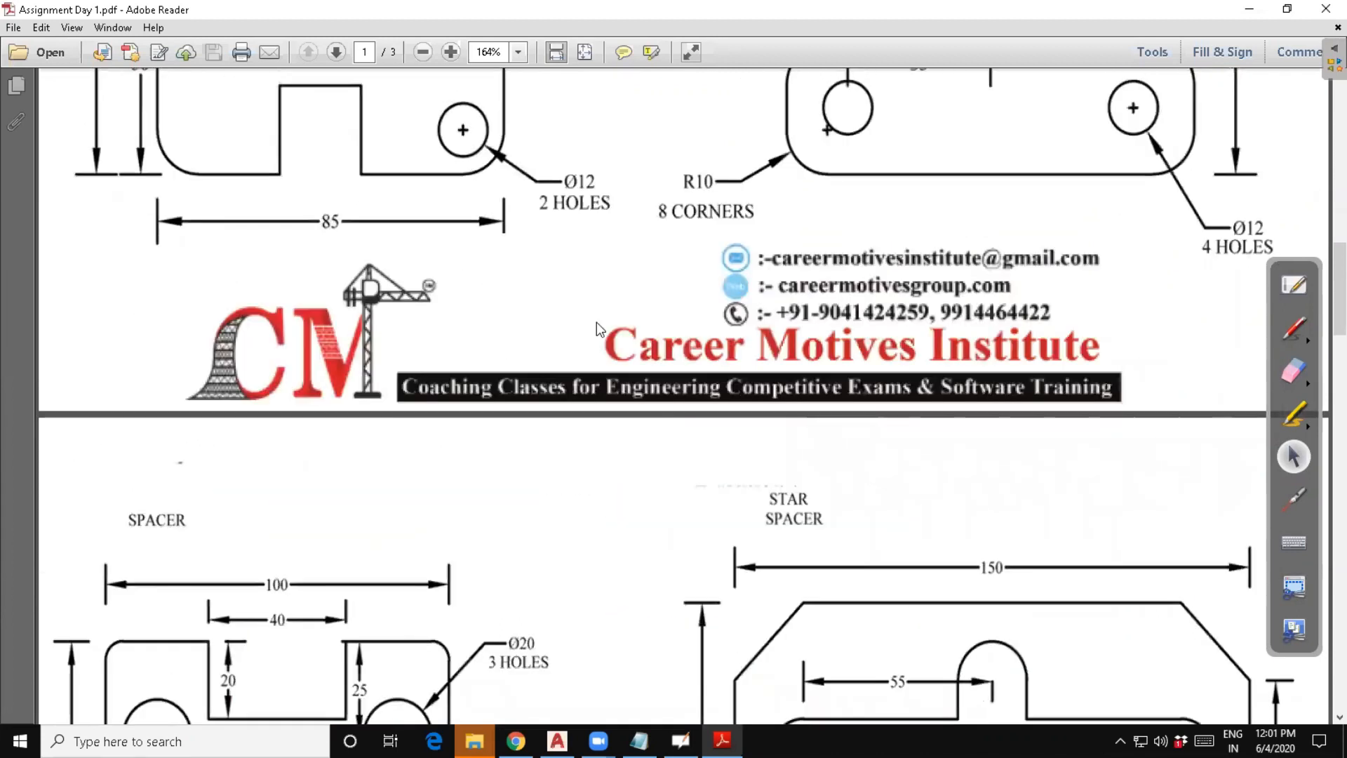
pyautogui.scroll(-4, 597, 322)
pyautogui.scroll(3, 596, 322)
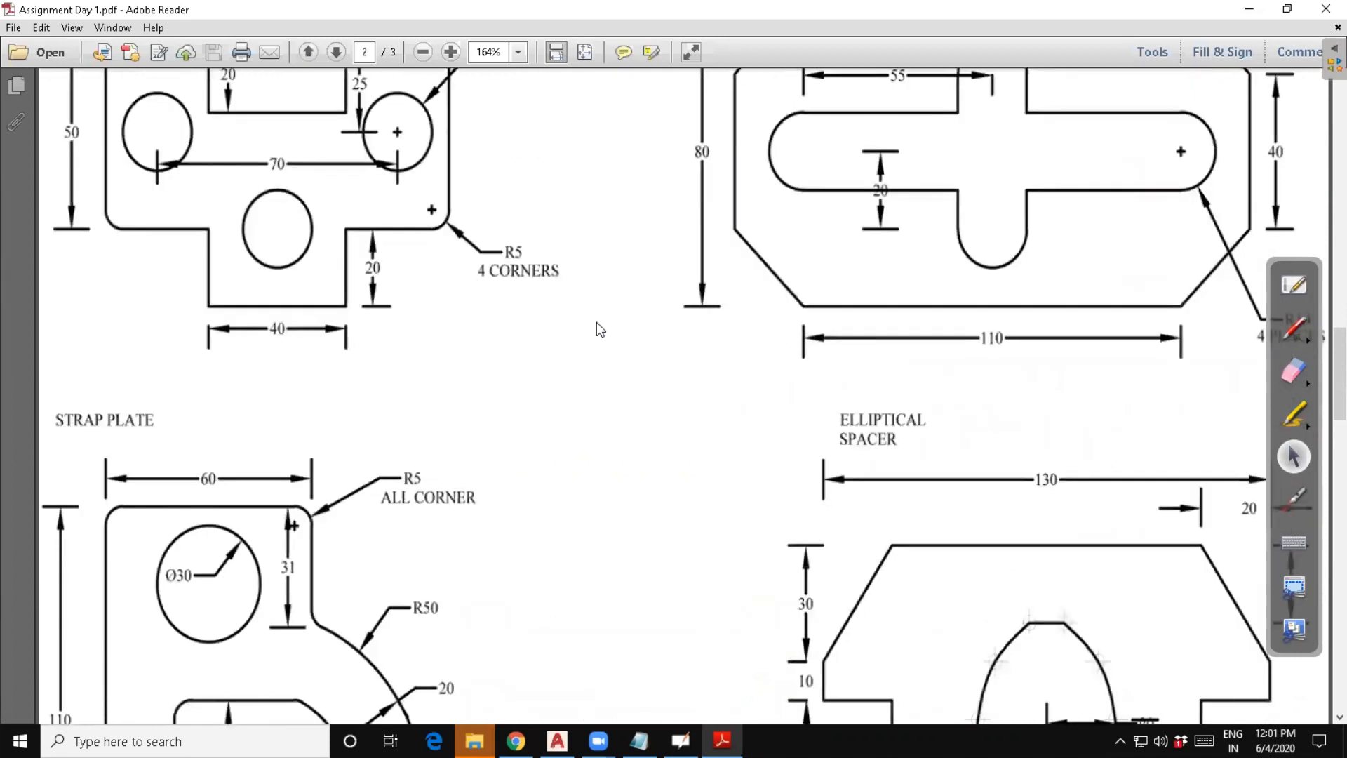
pyautogui.scroll(-12, 787, 381)
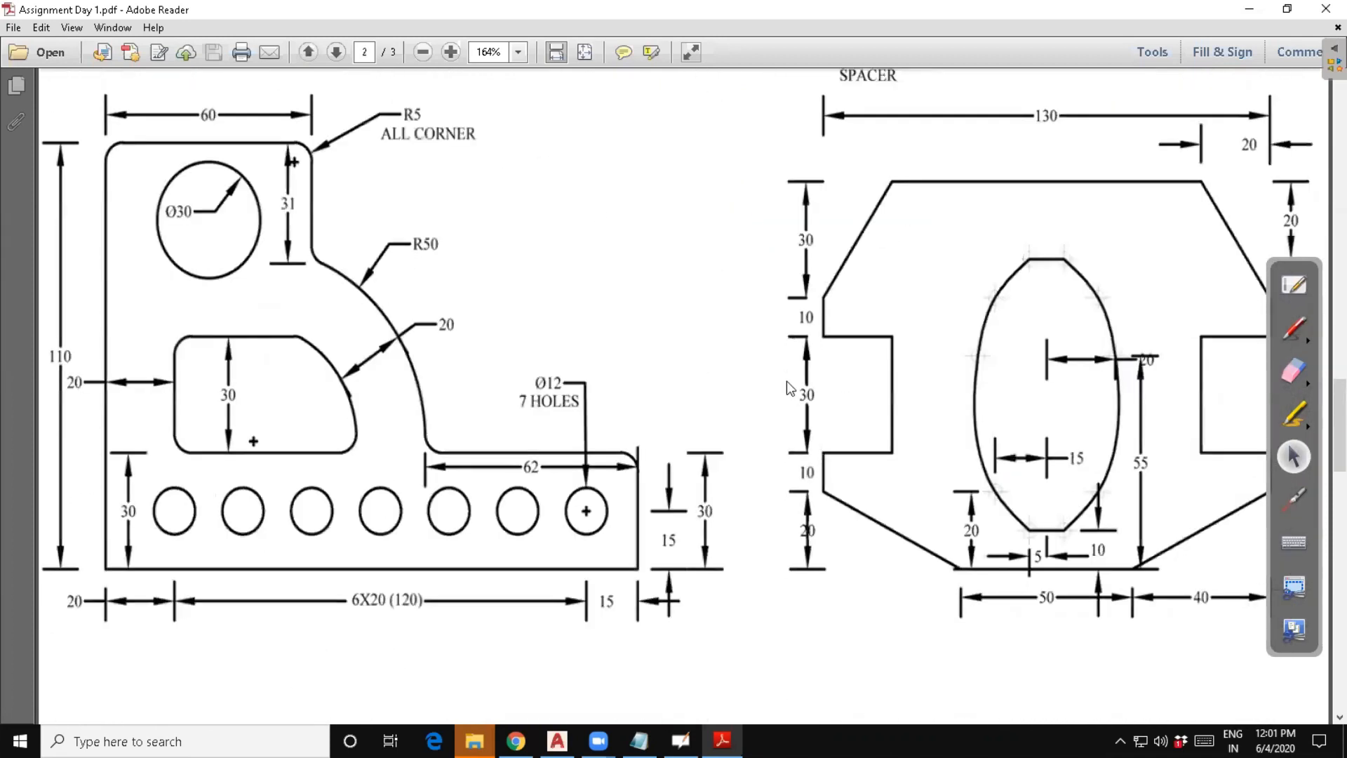
pyautogui.scroll(-8, 786, 381)
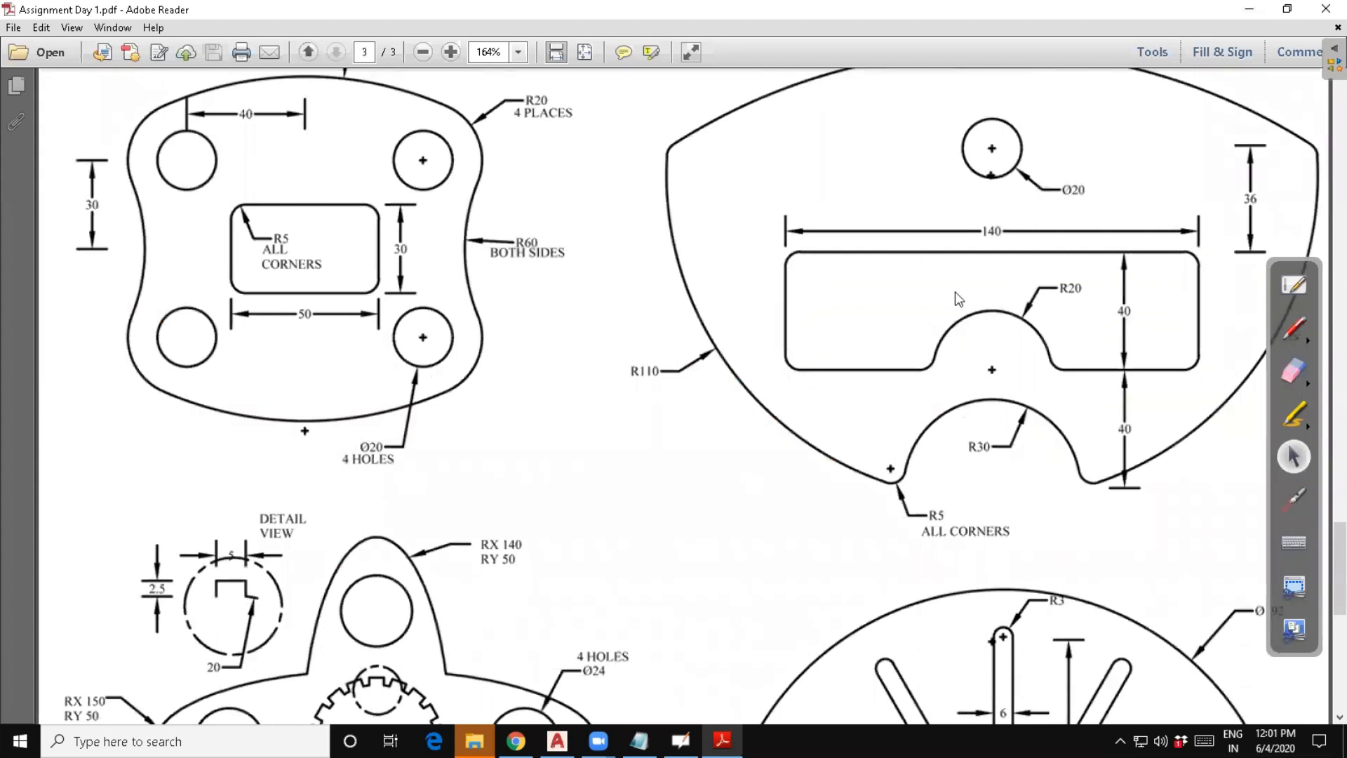
pyautogui.scroll(-2, 980, 381)
pyautogui.scroll(-2, 980, 381)
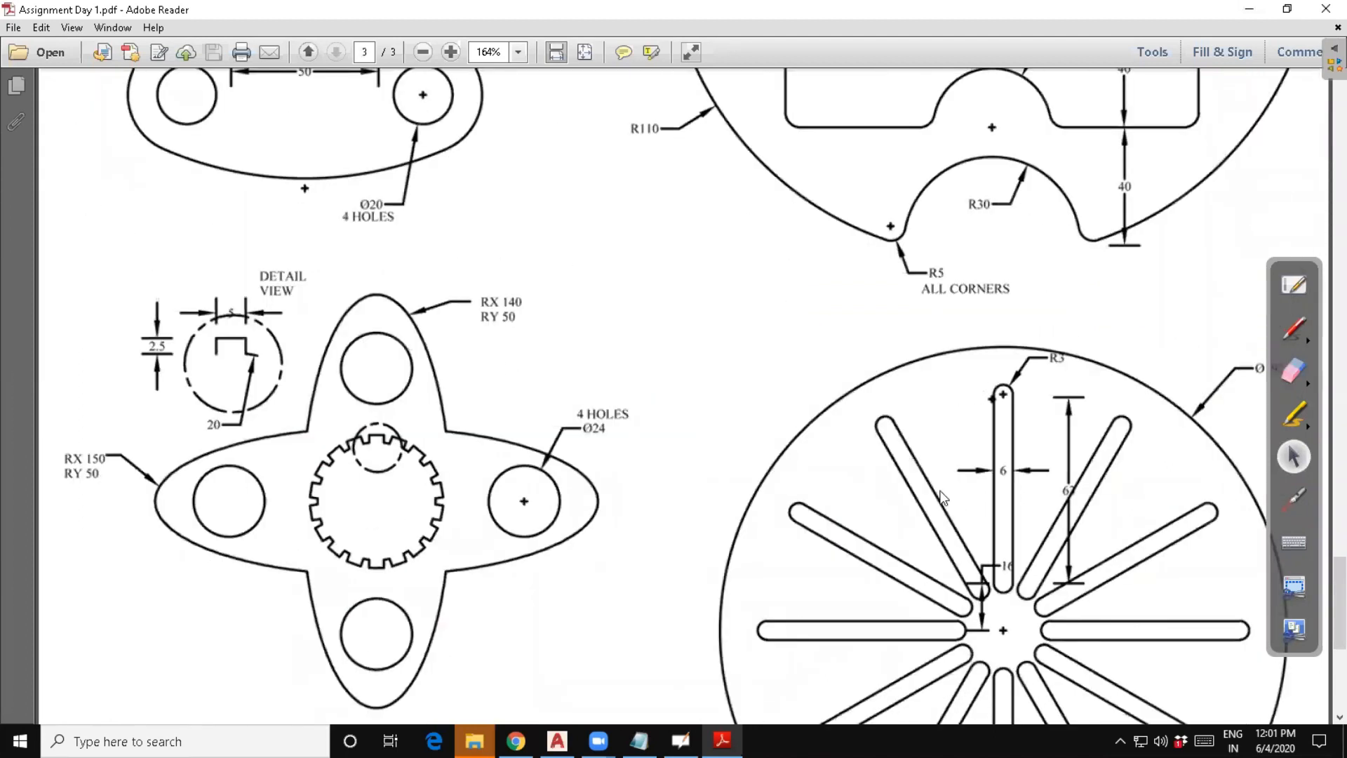